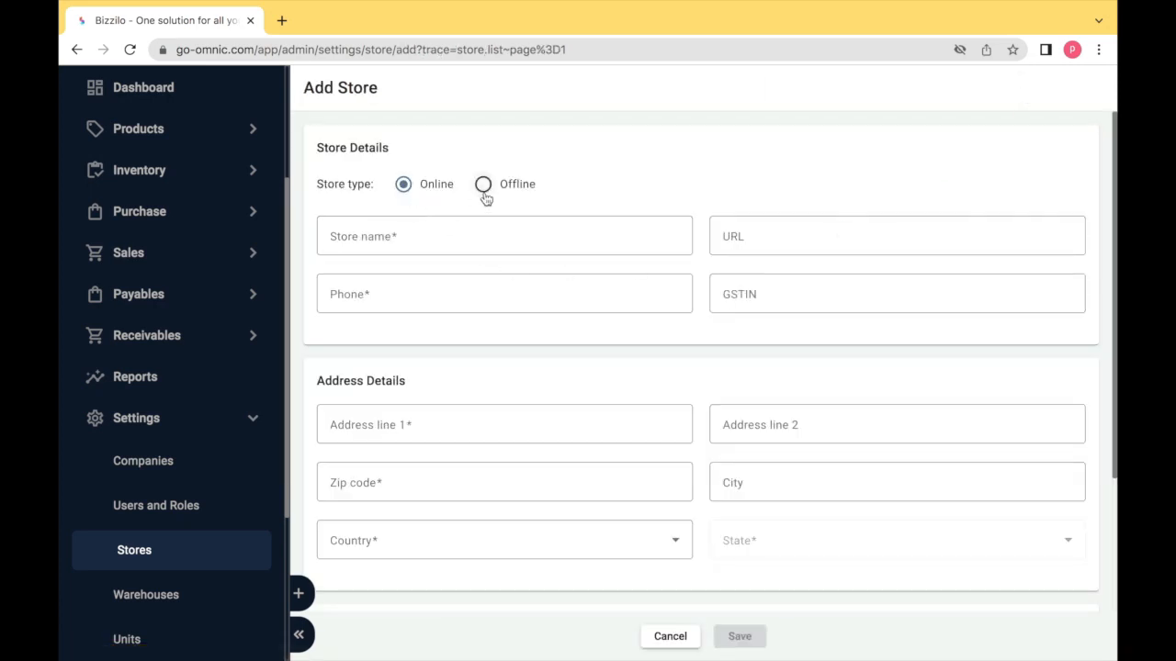
- Name the store 'colours' and enter its phone number
{"action": "left_click", "coordinate": [429, 236]}
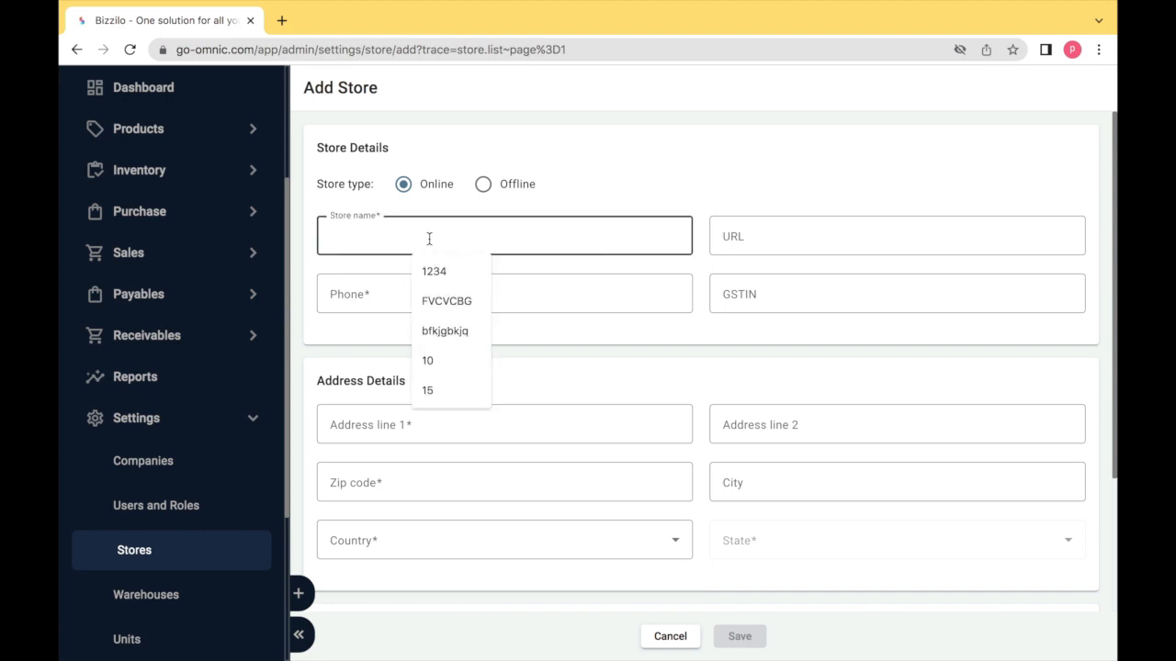
{"action": "type", "text": "colours"}
{"action": "key", "text": "Tab"}
{"action": "key", "text": "shift+Tab"}
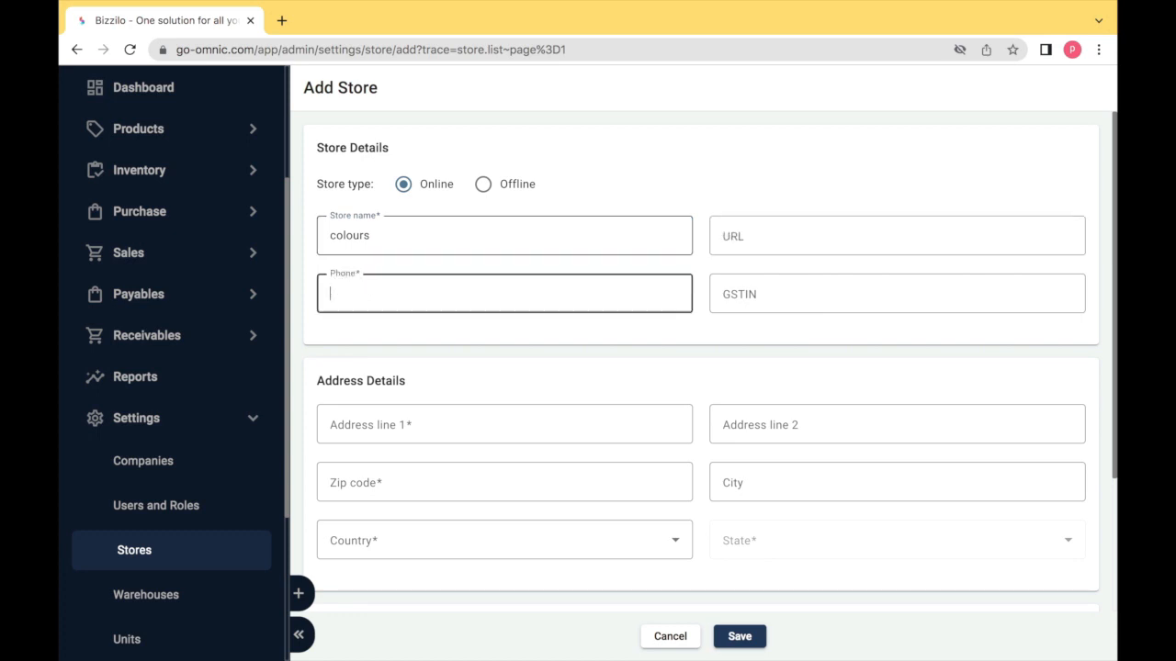
{"action": "key", "text": "Tab"}
- Fill both address lines with 'example'
{"action": "key", "text": "Tab"}
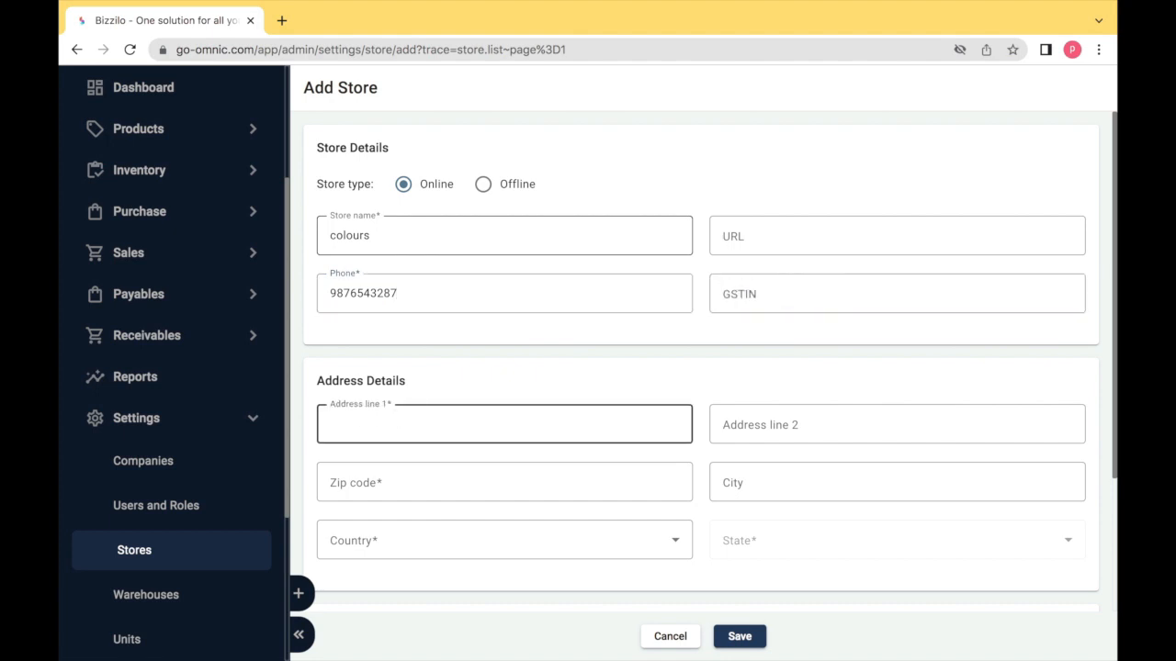
{"action": "type", "text": "ea"}
{"action": "key", "text": "BackSpace"}
{"action": "type", "text": "xample"}
{"action": "key", "text": "Tab"}
{"action": "type", "text": "example"}
- Enter zip 600011, city chennai, country India and state Tamil Nadu
{"action": "key", "text": "Tab"}
{"action": "type", "text": "6000116"}
{"action": "key", "text": "Tab"}
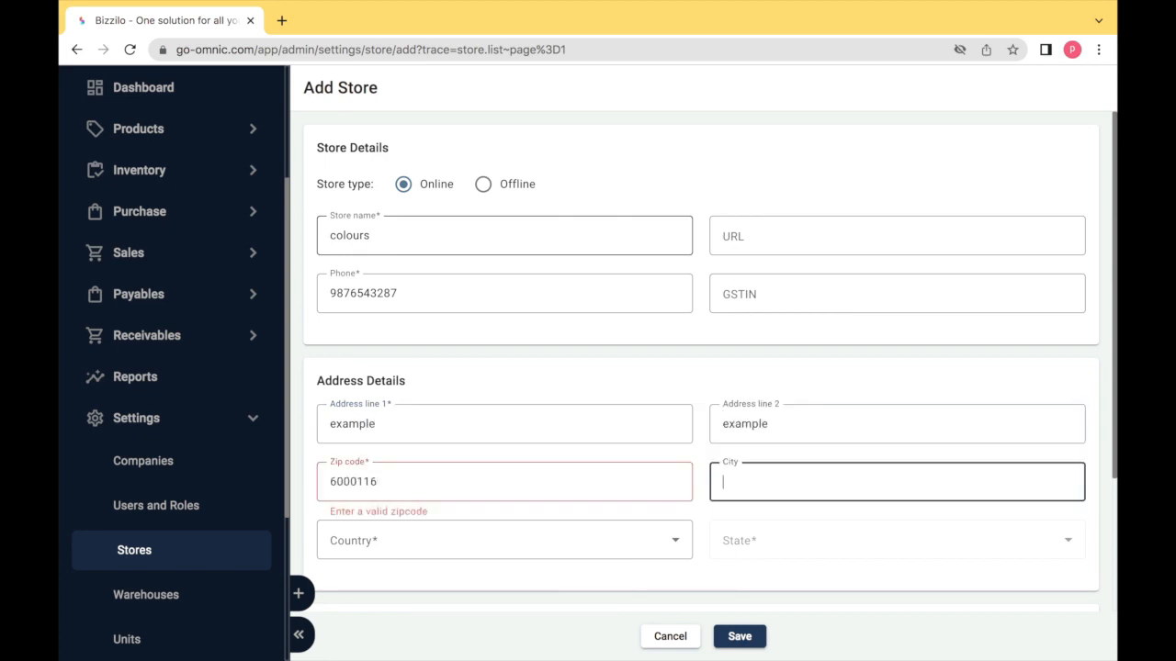
{"action": "left_click", "coordinate": [357, 482]}
{"action": "key", "text": "BackSpace"}
{"action": "key", "text": "Tab"}
{"action": "type", "text": "chennai"}
{"action": "key", "text": "Tab"}
{"action": "key", "text": "i"}
{"action": "key", "text": "Tab"}
{"action": "key", "text": "t"}
{"action": "key", "text": "Tab"}
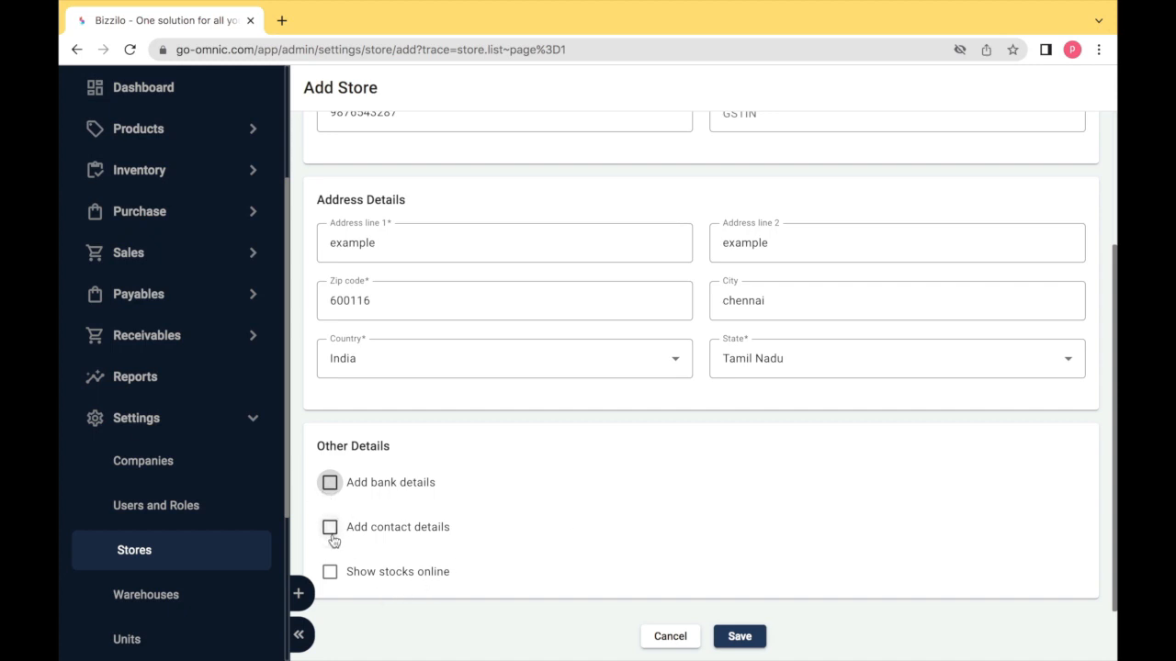
- Leave bank details, contact details and show-stocks-online off, then save the colours store
{"action": "left_click", "coordinate": [330, 483]}
{"action": "scroll", "coordinate": [334, 488], "scroll_direction": "down", "scroll_amount": 2}
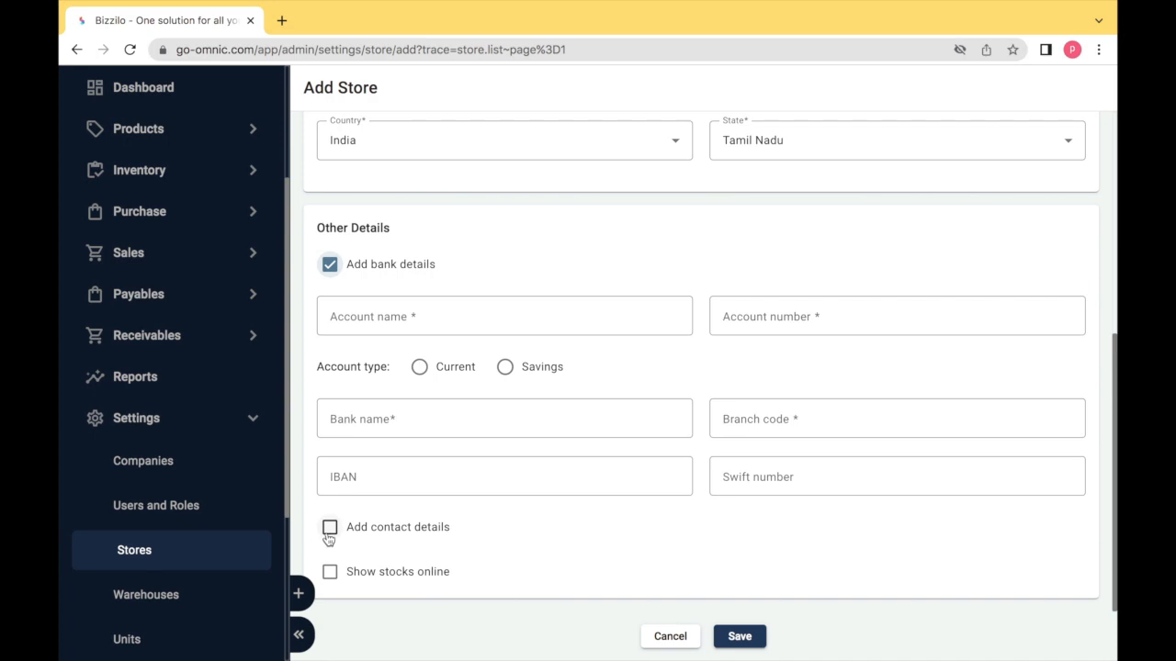
{"action": "left_click", "coordinate": [330, 265]}
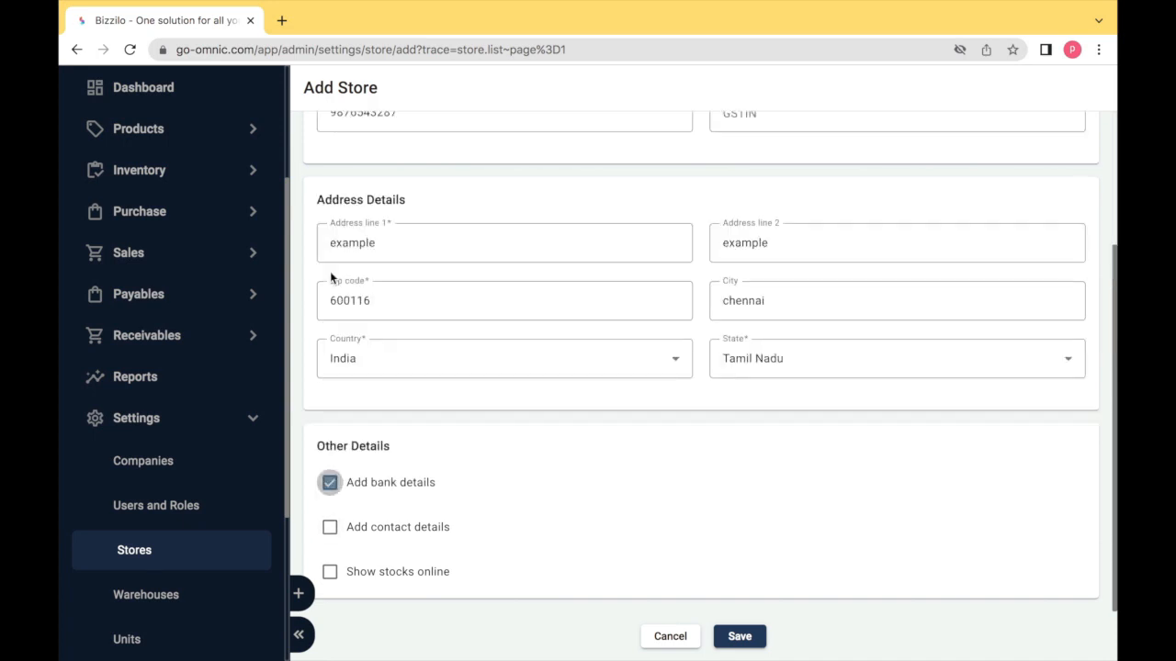
{"action": "left_click", "coordinate": [330, 526]}
{"action": "scroll", "coordinate": [324, 537], "scroll_direction": "down", "scroll_amount": 3}
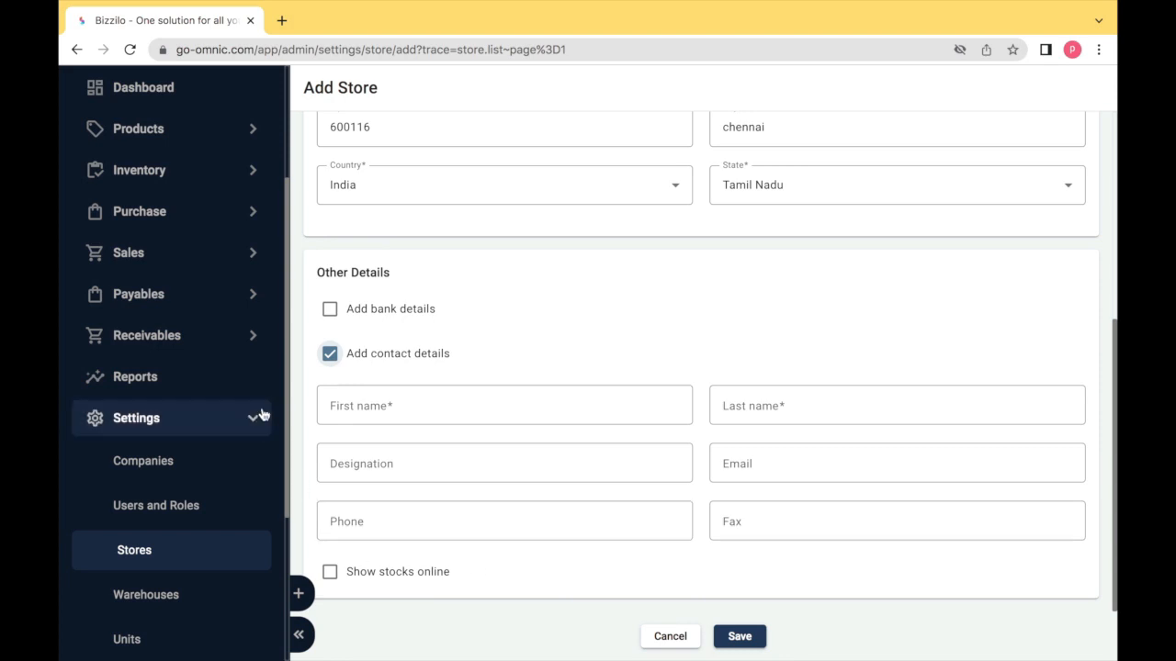
{"action": "left_click", "coordinate": [329, 354]}
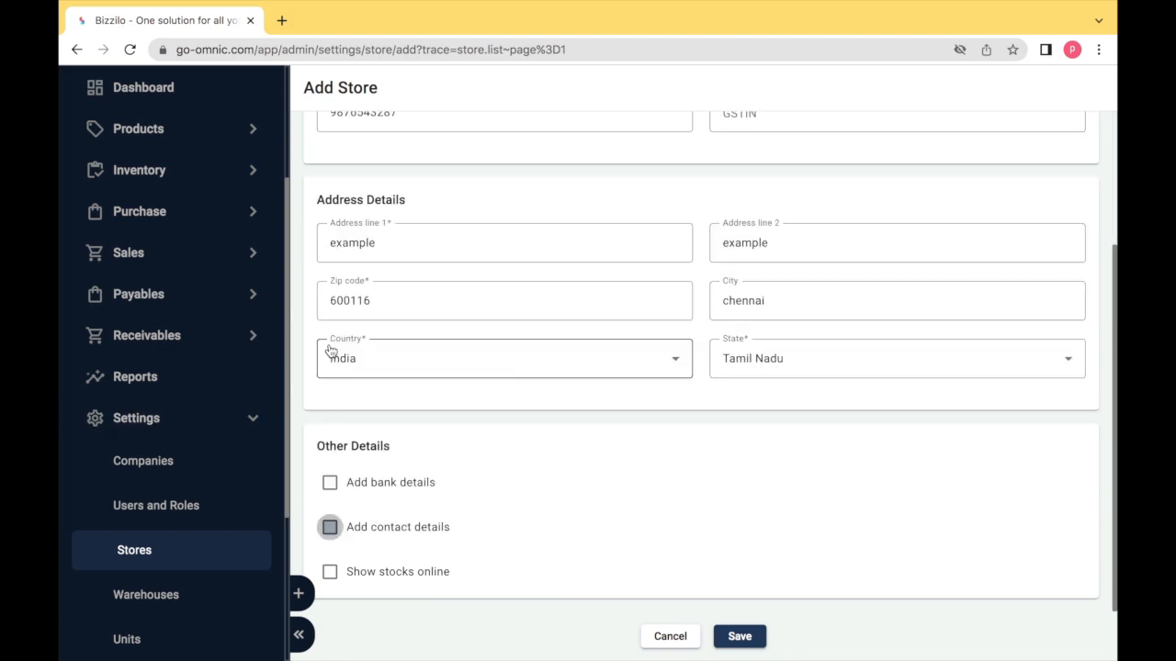
{"action": "left_click", "coordinate": [330, 573]}
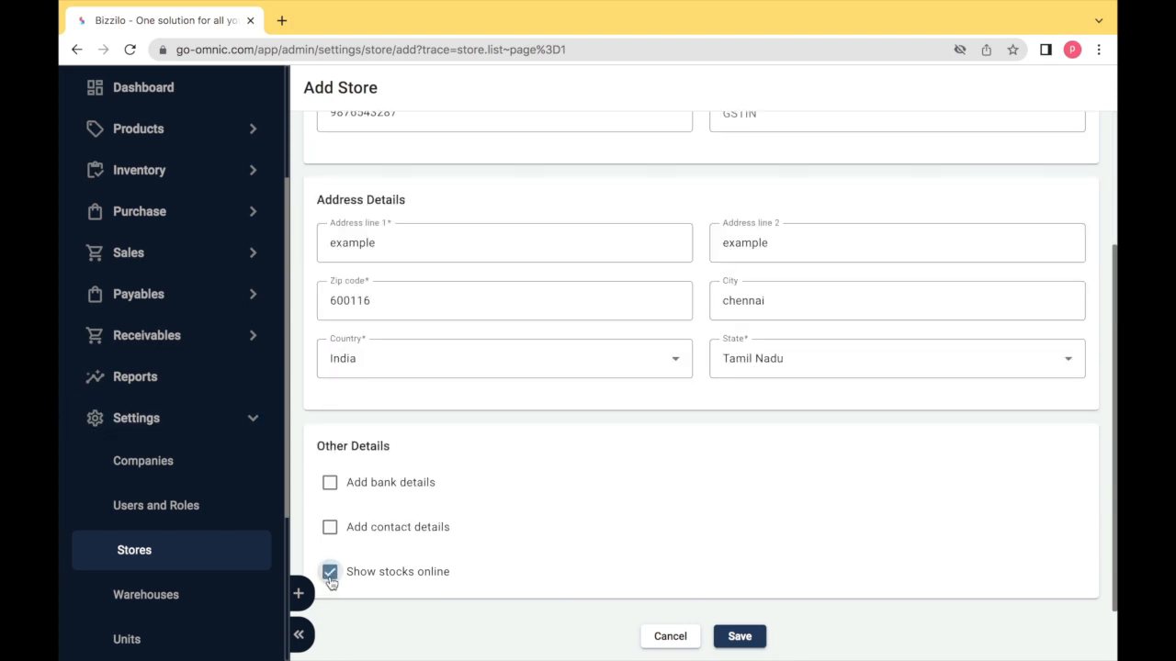
{"action": "left_click", "coordinate": [331, 583]}
{"action": "scroll", "coordinate": [331, 583], "scroll_direction": "up", "scroll_amount": 2}
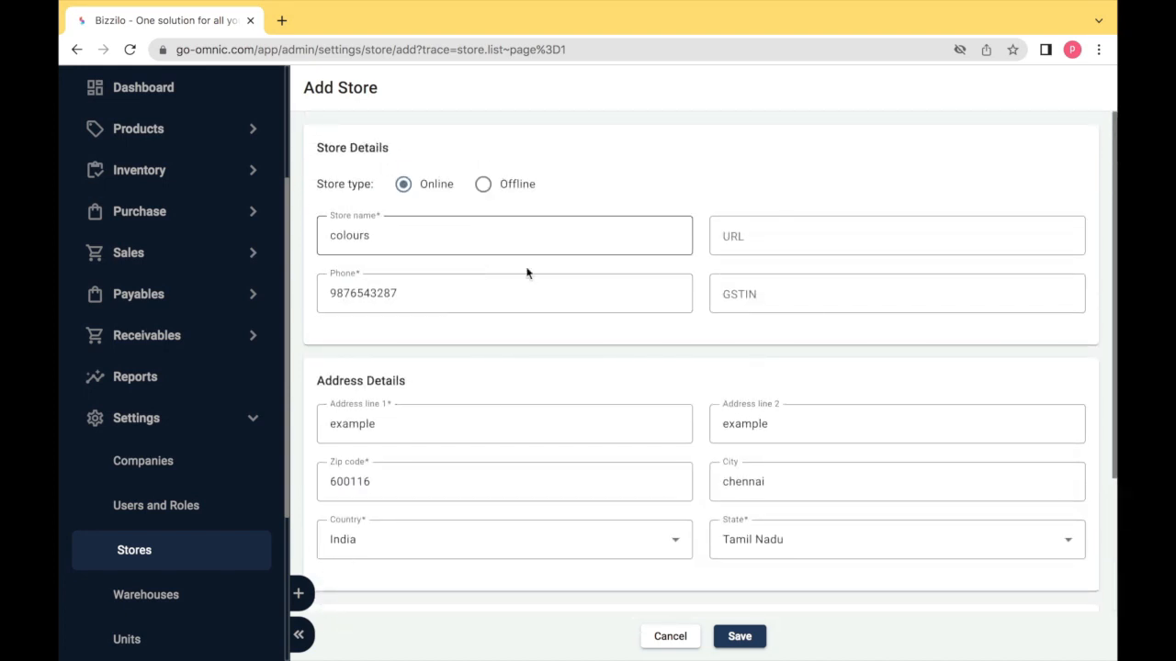
{"action": "left_click", "coordinate": [743, 641]}
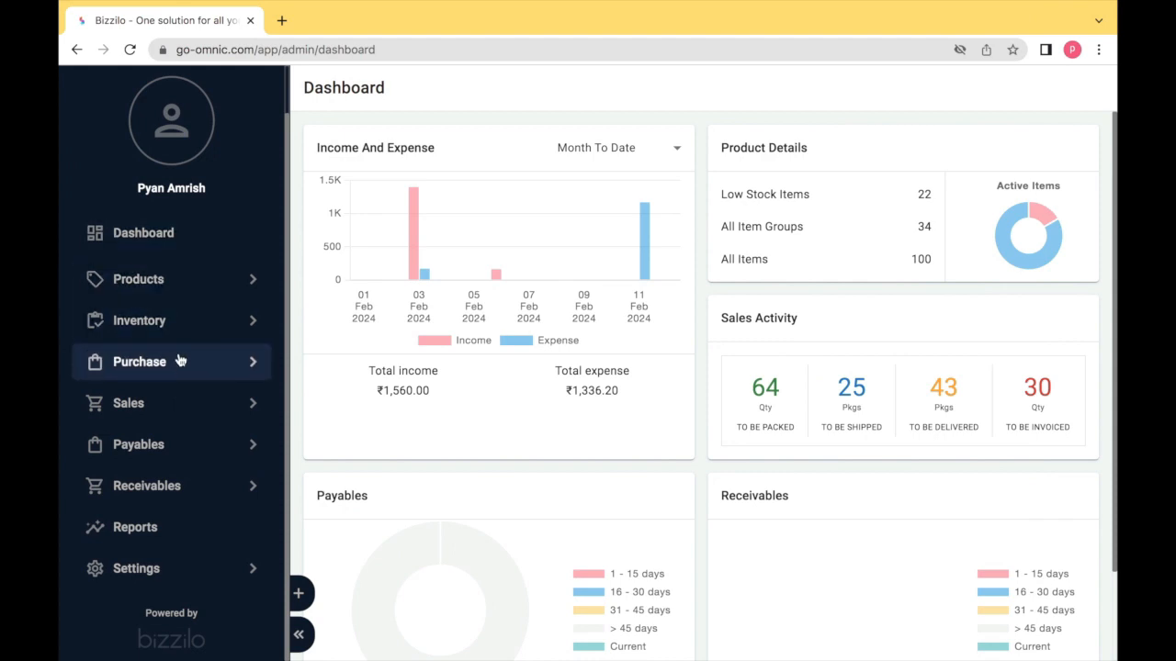
- Start a new warehouse with location code che, description chennai, assigned to store WISH
{"action": "left_click", "coordinate": [188, 322]}
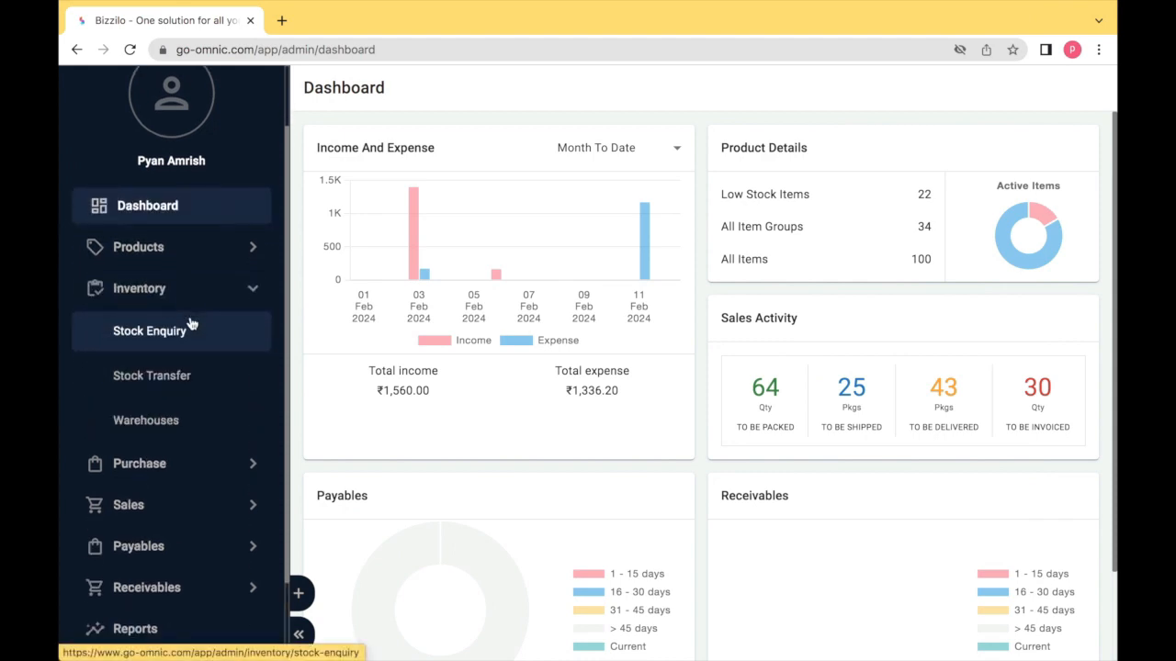
{"action": "left_click", "coordinate": [176, 421]}
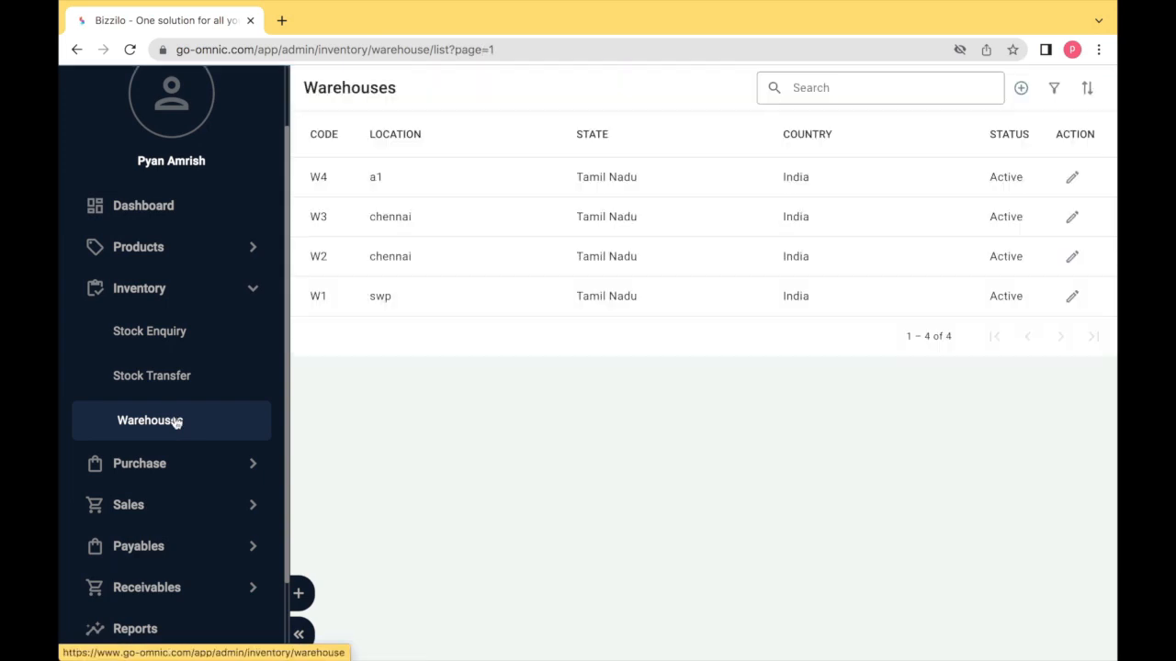
{"action": "left_click", "coordinate": [1020, 89]}
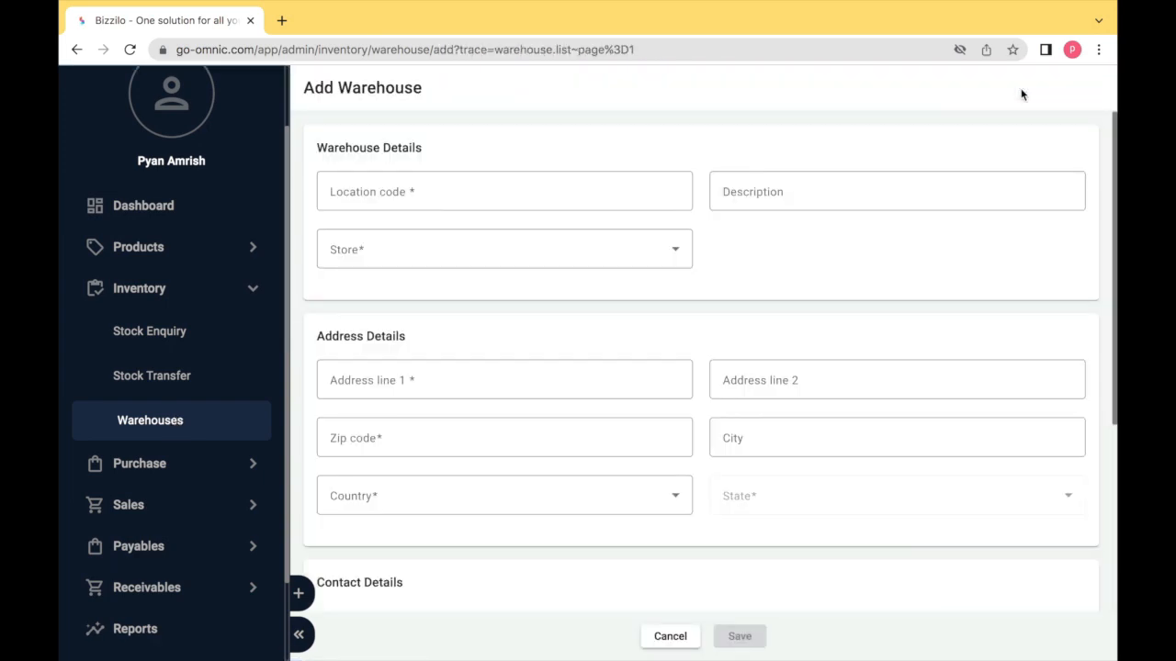
{"action": "left_click", "coordinate": [530, 190]}
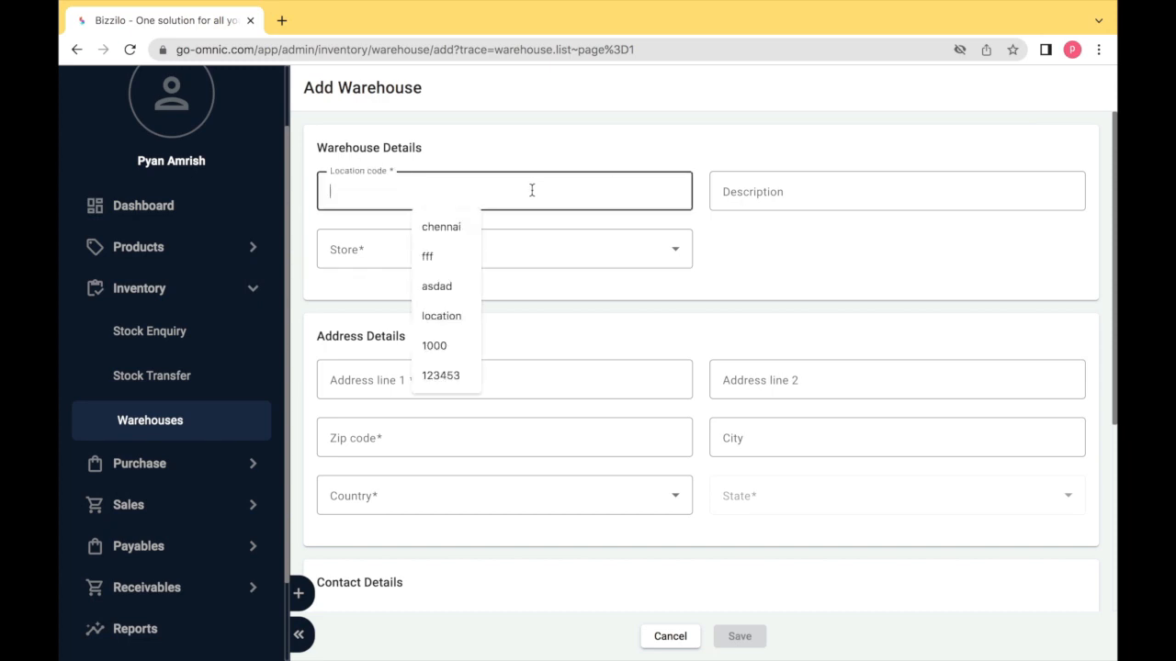
{"action": "type", "text": "che"}
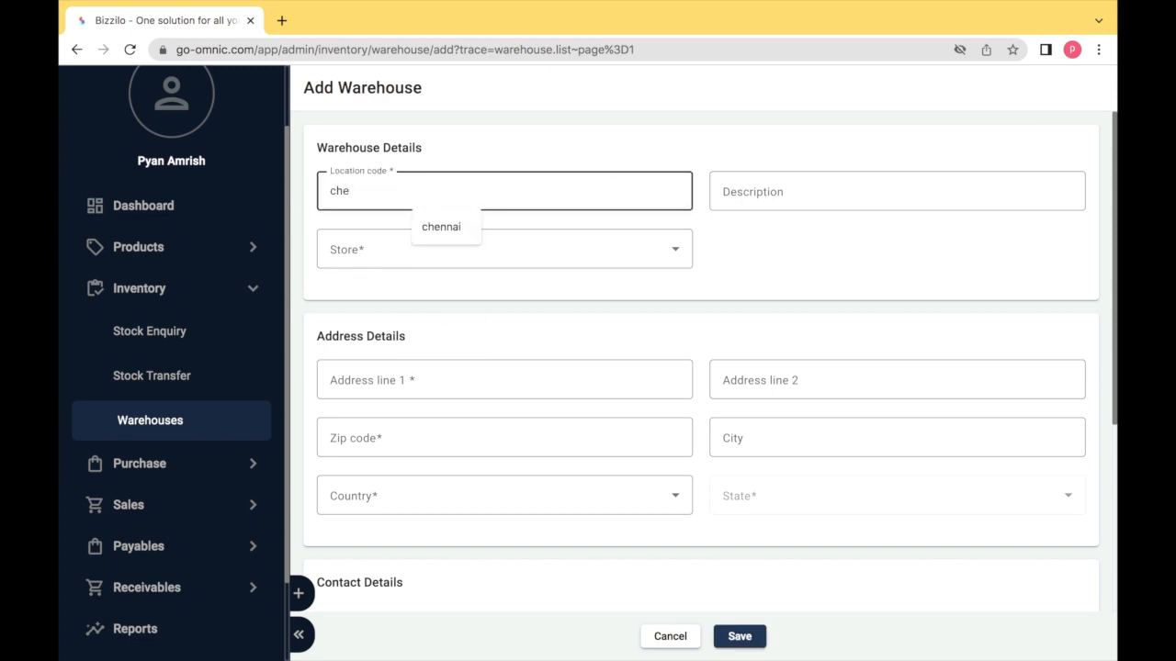
{"action": "key", "text": "Tab"}
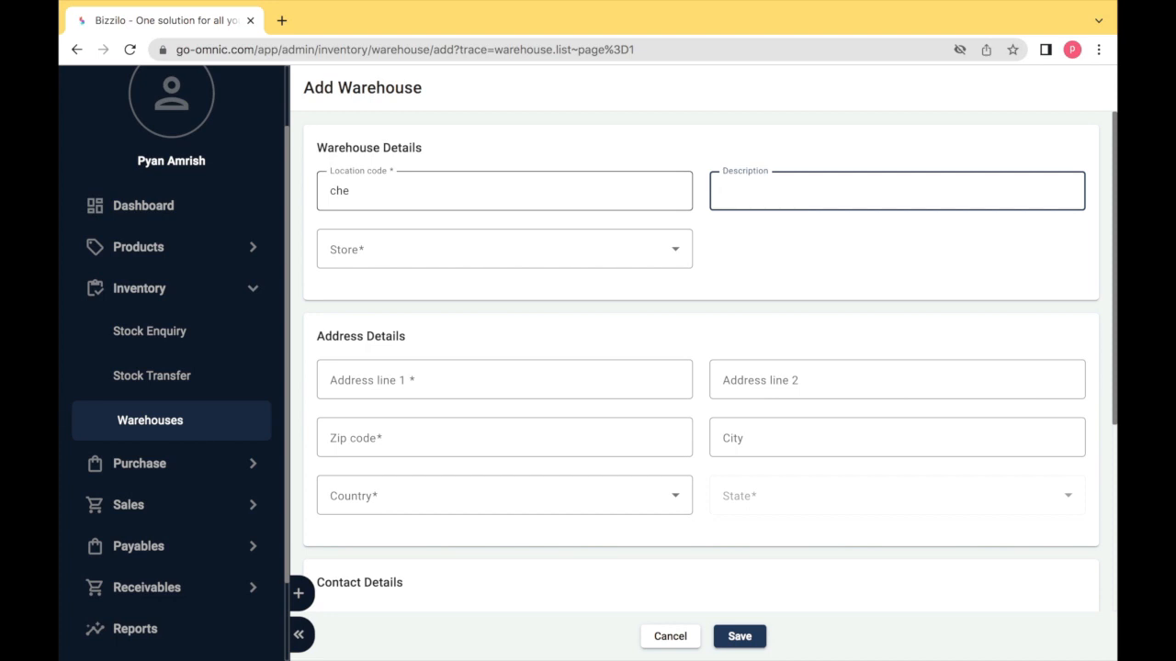
{"action": "type", "text": "chennai"}
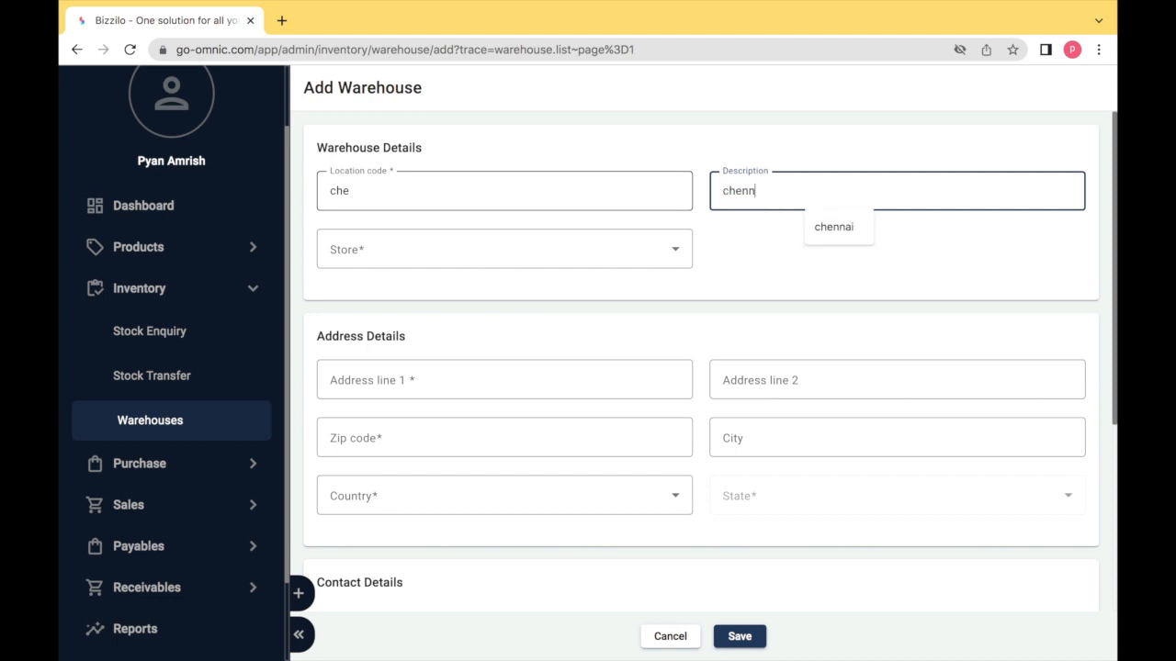
{"action": "key", "text": "Tab"}
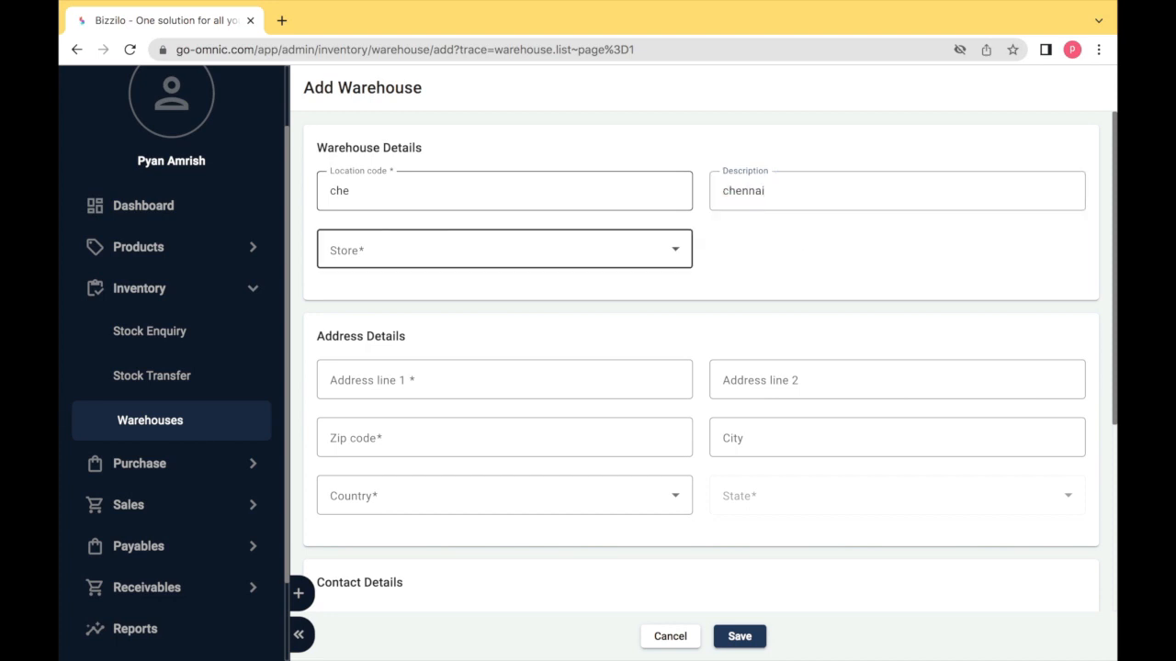
{"action": "left_click", "coordinate": [495, 246]}
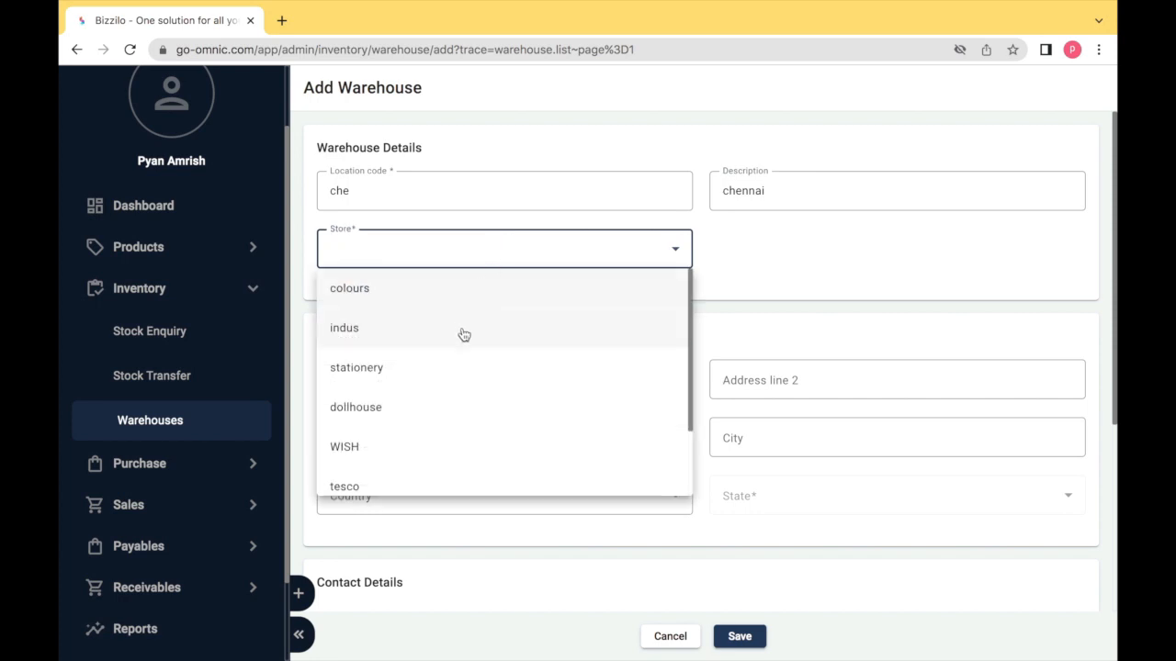
{"action": "left_click", "coordinate": [474, 451]}
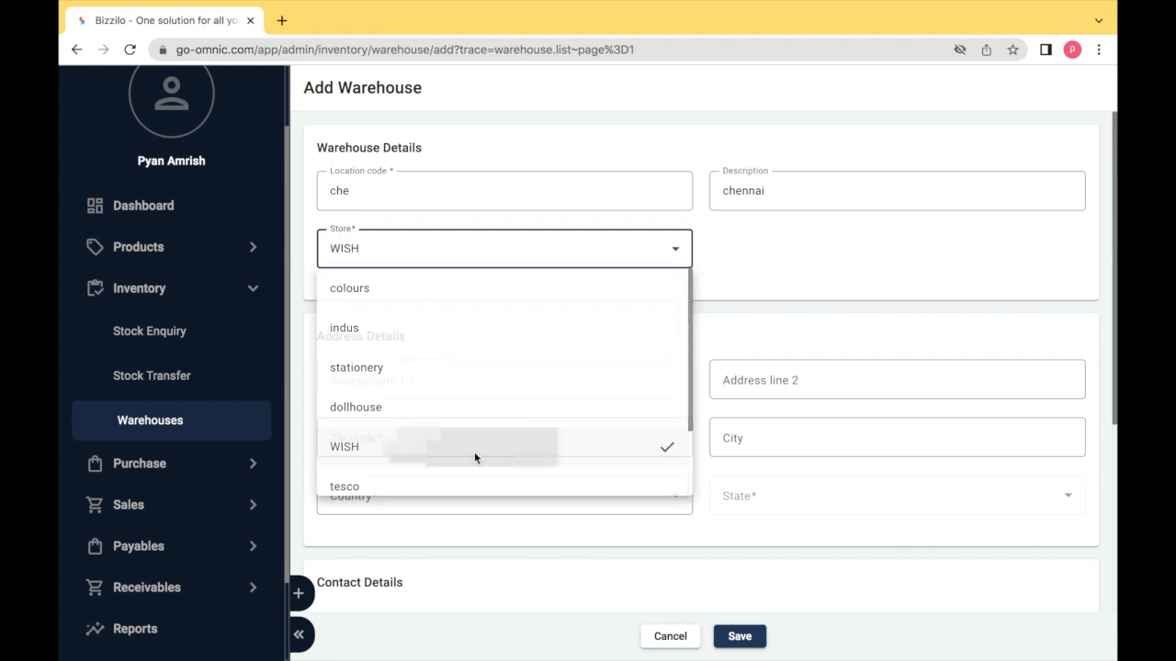
- Enter the warehouse address: 'example' lines, zip 600119, chennai, India, Tamil Nadu
{"action": "left_click", "coordinate": [438, 383]}
{"action": "type", "text": "example"}
{"action": "key", "text": "Tab"}
{"action": "type", "text": "example"}
{"action": "key", "text": "Tab"}
{"action": "type", "text": "600119"}
{"action": "key", "text": "Tab"}
{"action": "type", "text": "chennai"}
{"action": "key", "text": "Tab"}
{"action": "type", "text": "india"}
{"action": "left_click", "coordinate": [739, 502]}
{"action": "key", "text": "t"}
{"action": "left_click", "coordinate": [748, 456]}
{"action": "scroll", "coordinate": [747, 459], "scroll_direction": "down", "scroll_amount": 5}
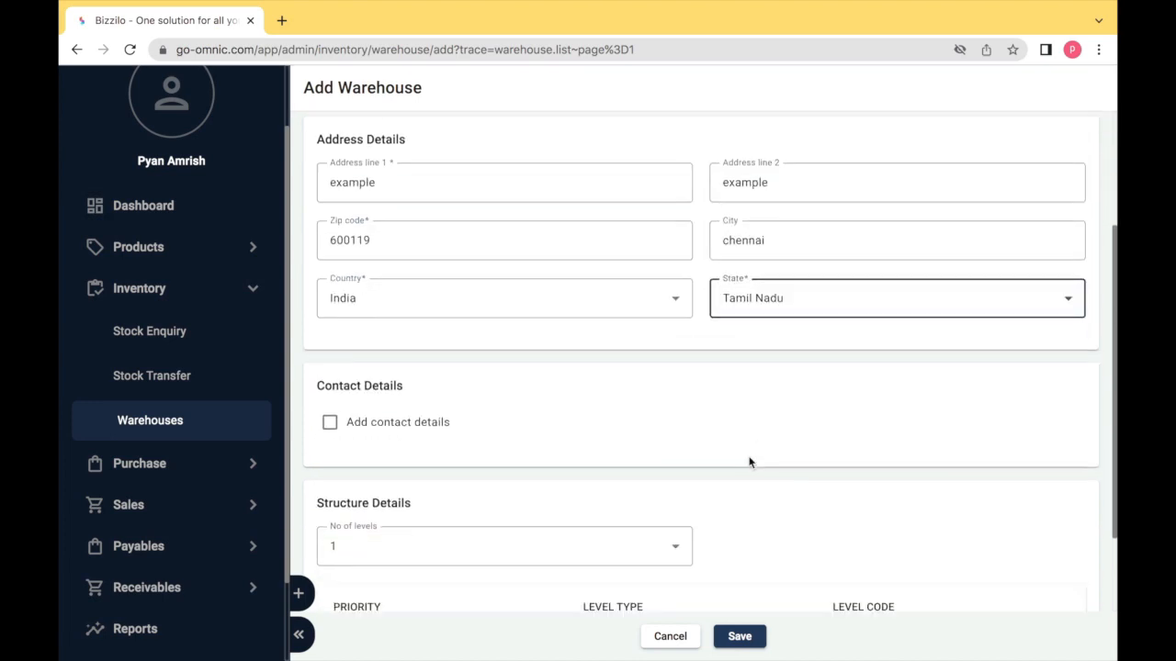
- Enable contact details and enter the contact's first name and designation OFFICER
{"action": "left_click", "coordinate": [328, 320]}
{"action": "left_click", "coordinate": [354, 373]}
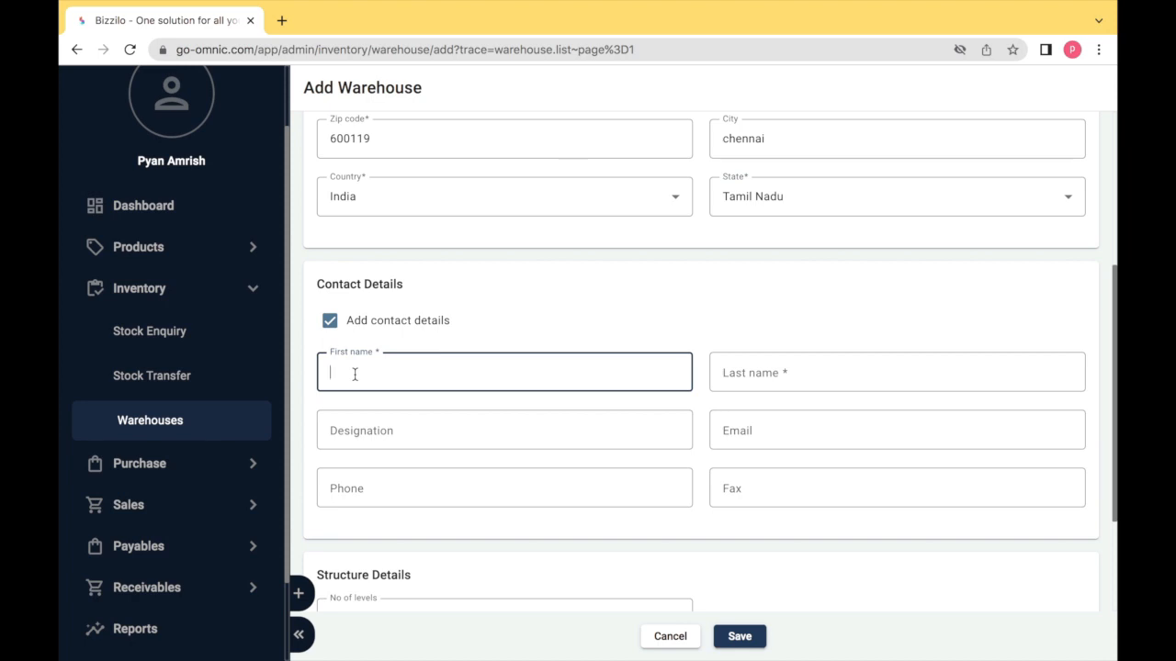
{"action": "type", "text": "tan"}
{"action": "key", "text": "Tab"}
{"action": "type", "text": "tan"}
{"action": "key", "text": "Tab"}
{"action": "type", "text": "OFFICER"}
{"action": "key", "text": "Tab"}
{"action": "key", "text": "Tab"}
{"action": "key", "text": "Tab"}
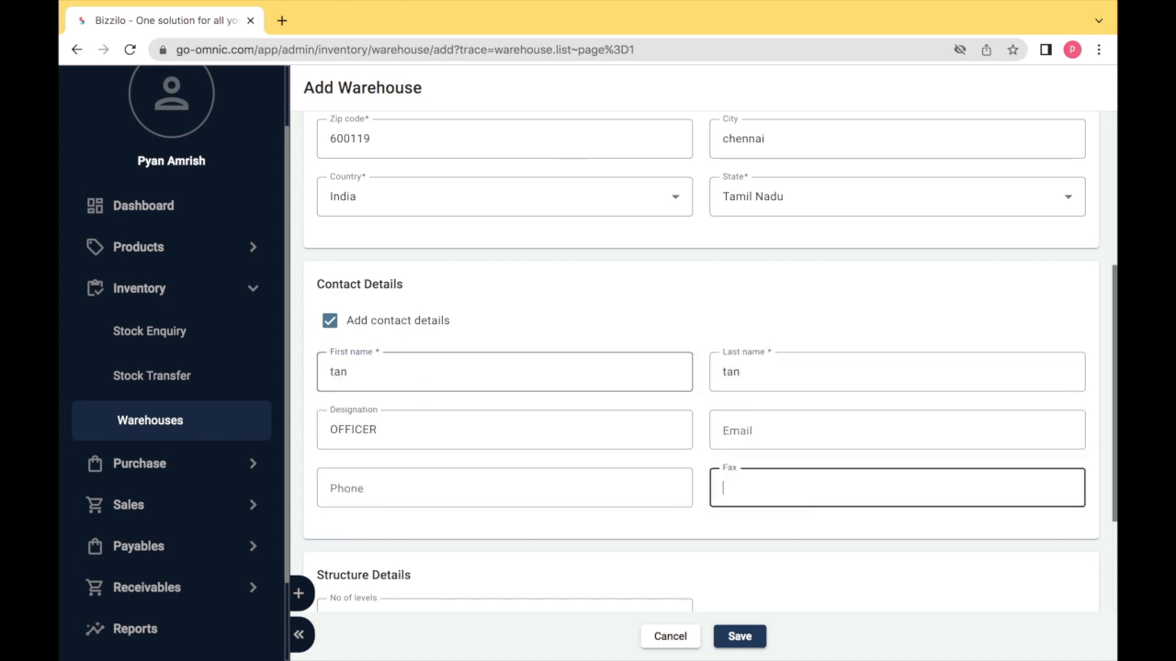
{"action": "scroll", "coordinate": [702, 358], "scroll_direction": "down", "scroll_amount": 4}
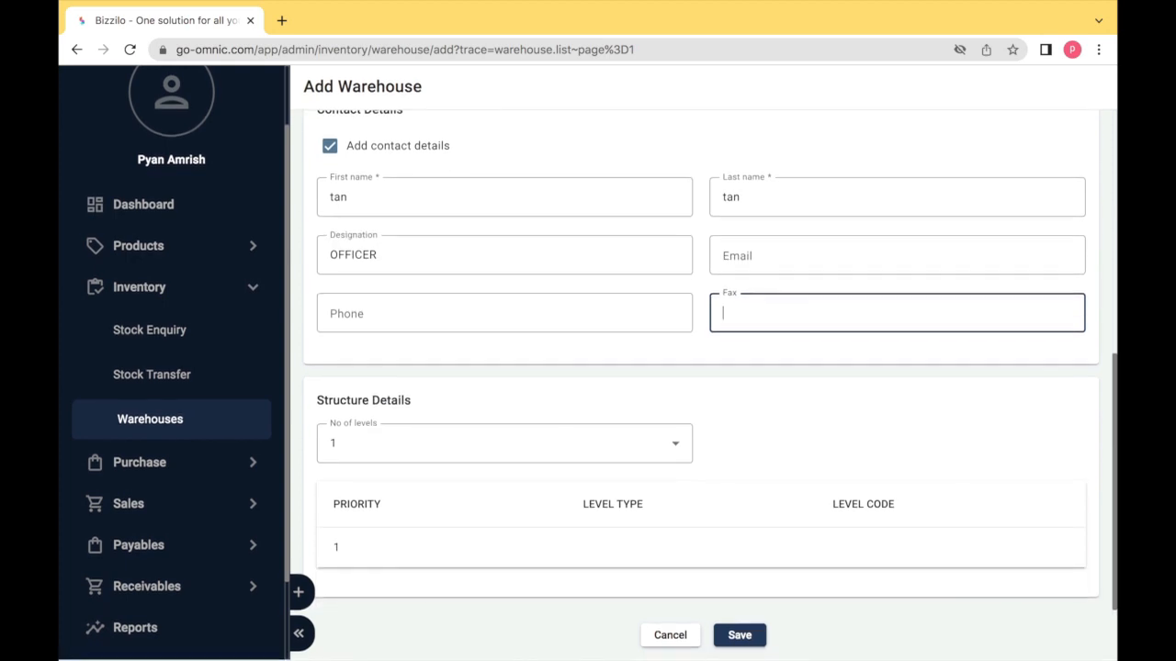
{"action": "left_click", "coordinate": [353, 459]}
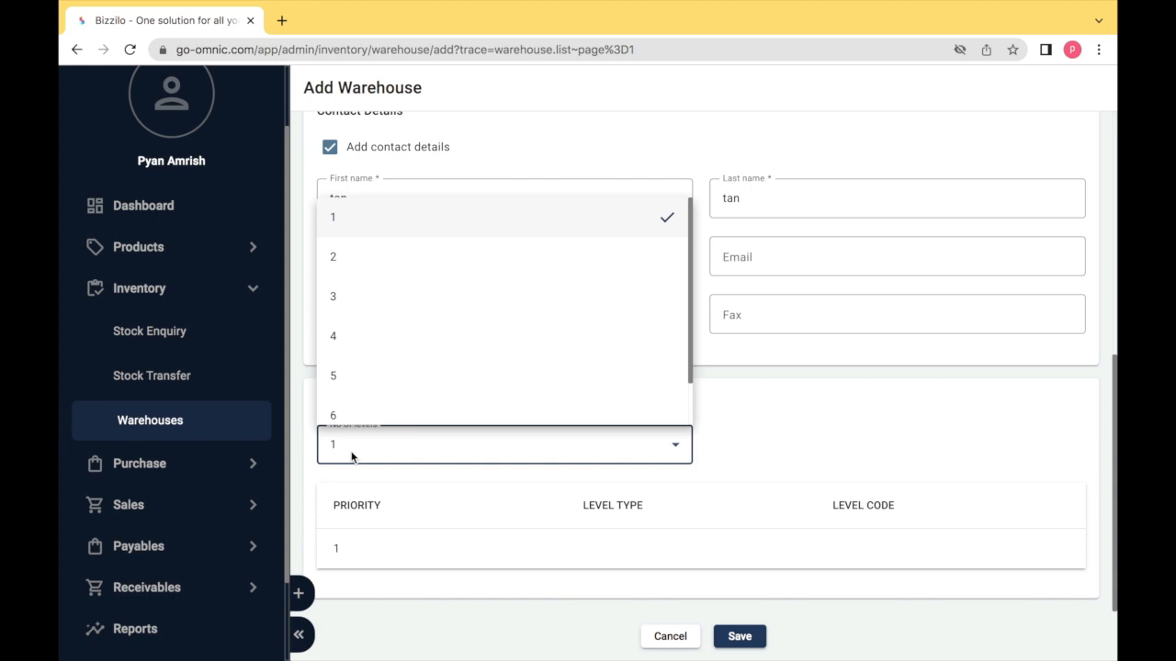
- Set 4 storage levels, starting with FLOOR (code FR) and RACKS (code RC)
{"action": "left_click", "coordinate": [368, 347]}
{"action": "left_click", "coordinate": [602, 543]}
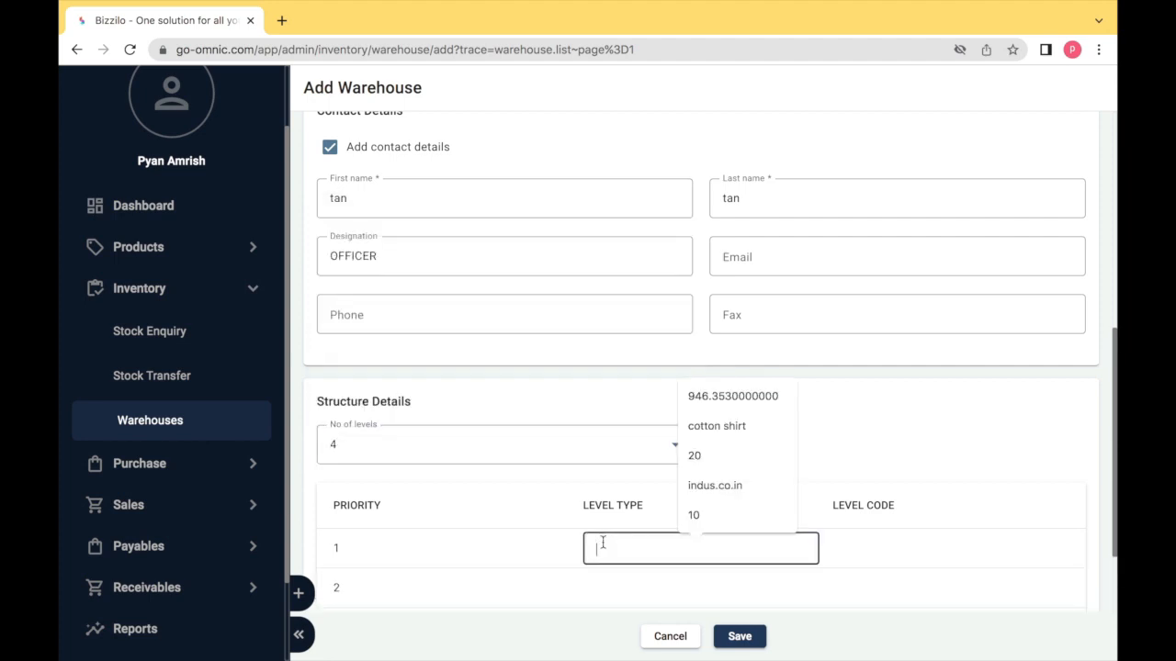
{"action": "type", "text": "FLOOR"}
{"action": "key", "text": "Tab"}
{"action": "type", "text": "FR"}
{"action": "key", "text": "Tab"}
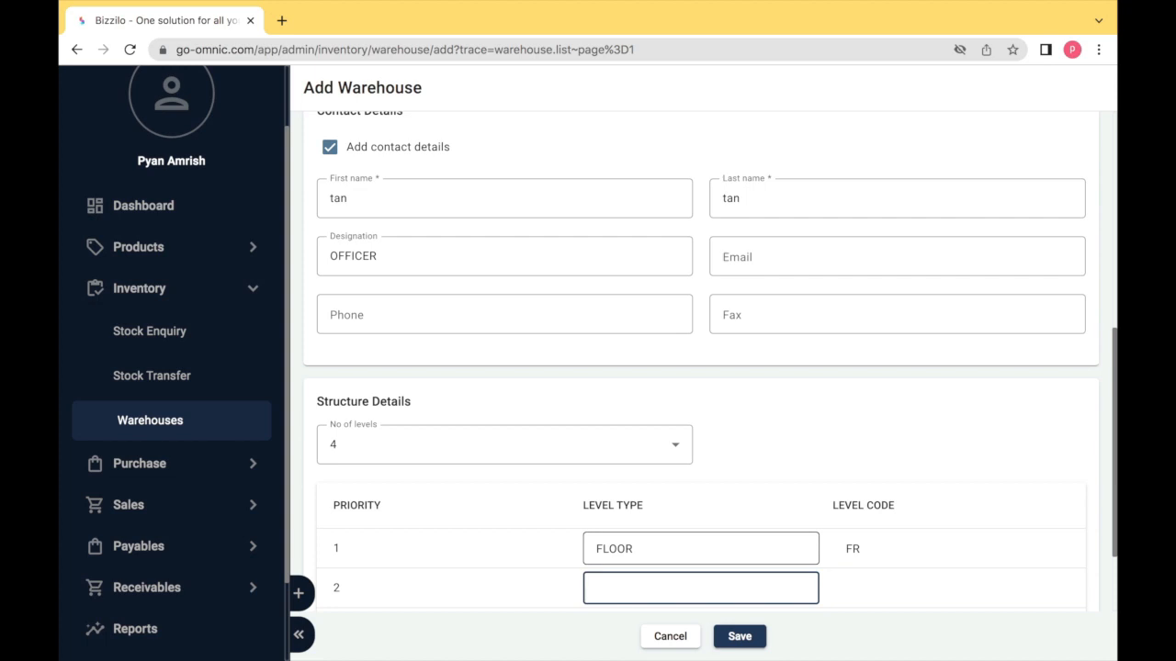
{"action": "type", "text": "RACKS"}
{"action": "key", "text": "Tab"}
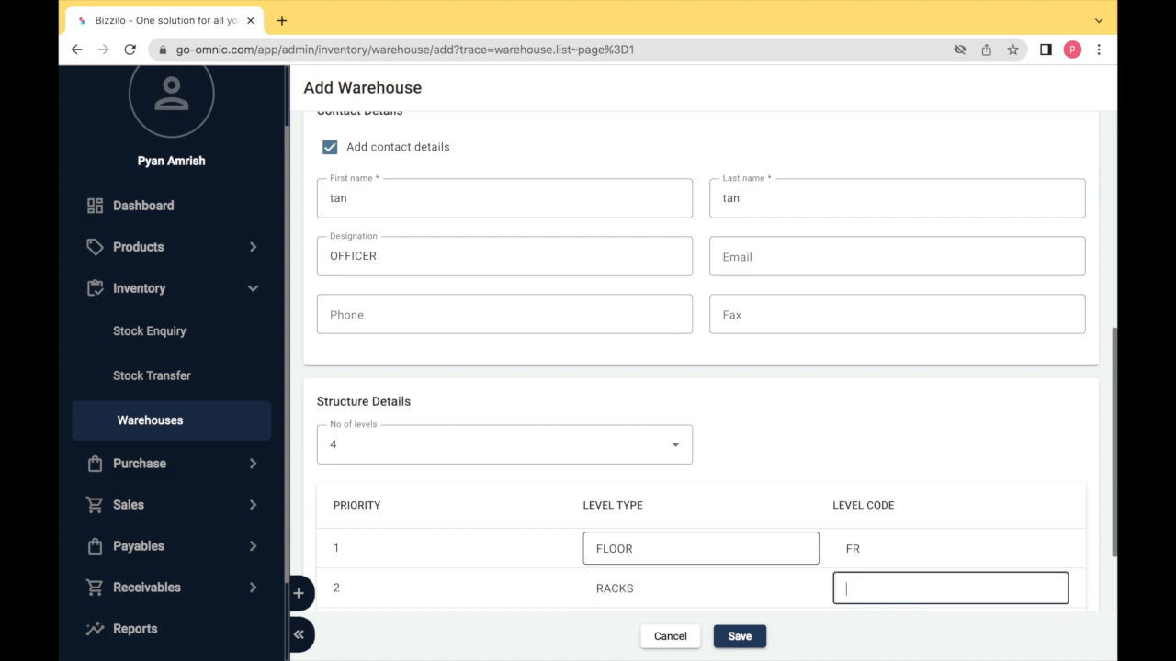
{"action": "type", "text": "RC"}
- Add the AISLES (AI) and BINS (BI) levels and save the warehouse
{"action": "key", "text": "Tab"}
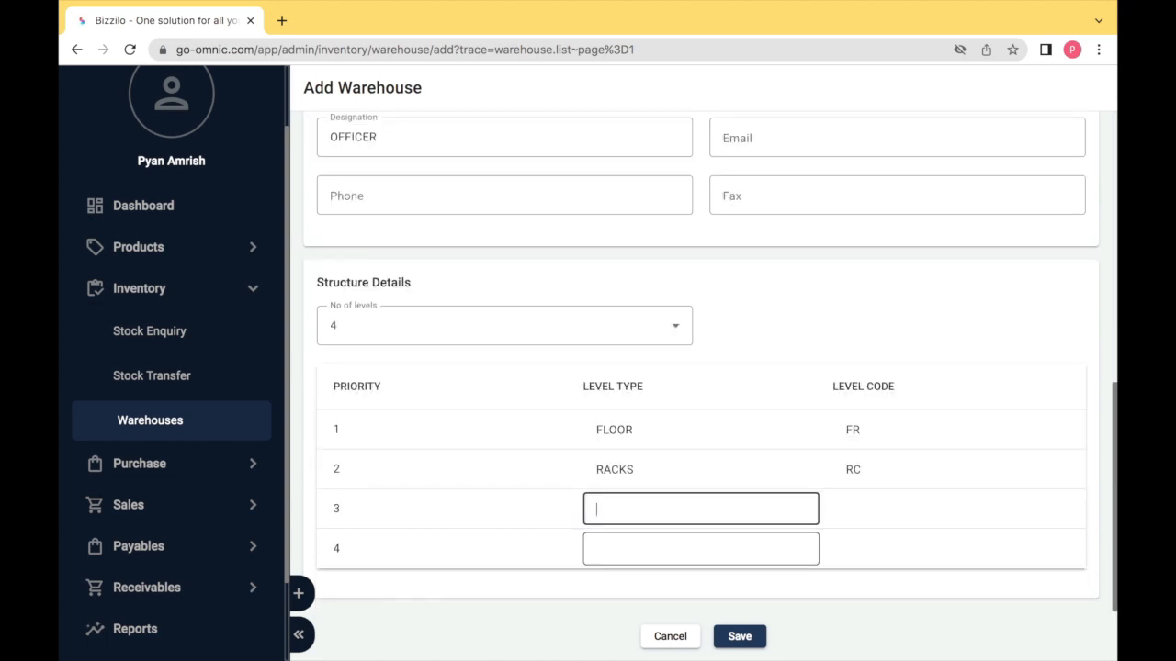
{"action": "type", "text": "AISLES"}
{"action": "key", "text": "Tab"}
{"action": "type", "text": "AI"}
{"action": "left_click", "coordinate": [616, 546]}
{"action": "type", "text": "BINS"}
{"action": "key", "text": "Tab"}
{"action": "type", "text": "BI"}
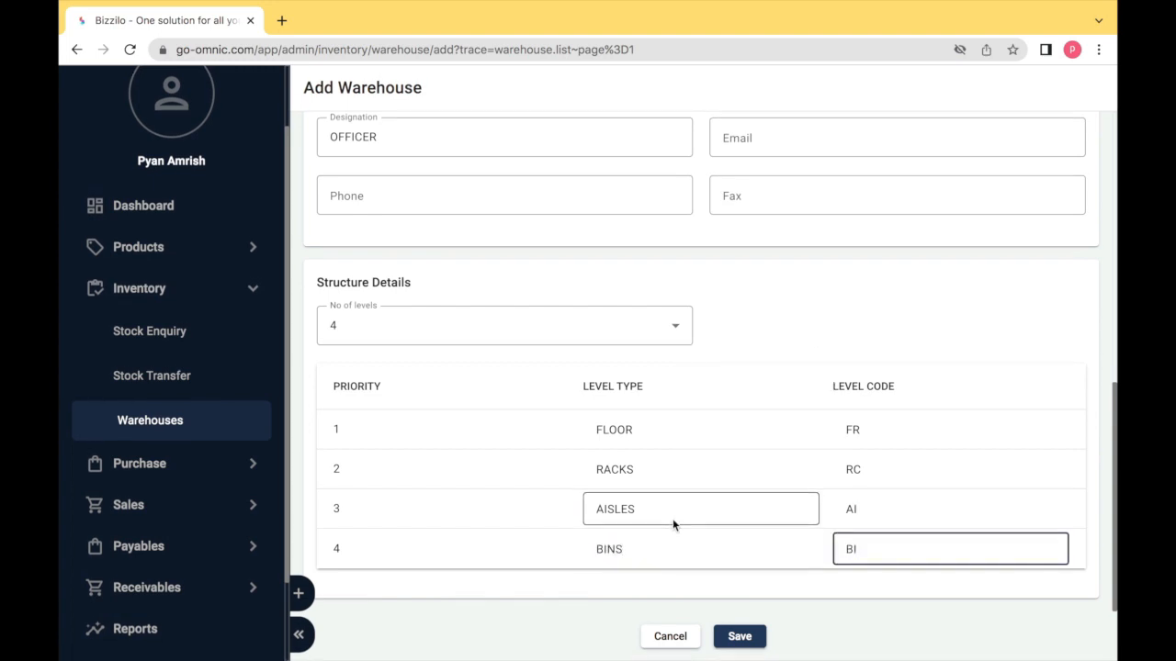
{"action": "left_click", "coordinate": [735, 637]}
{"action": "left_click", "coordinate": [735, 638]}
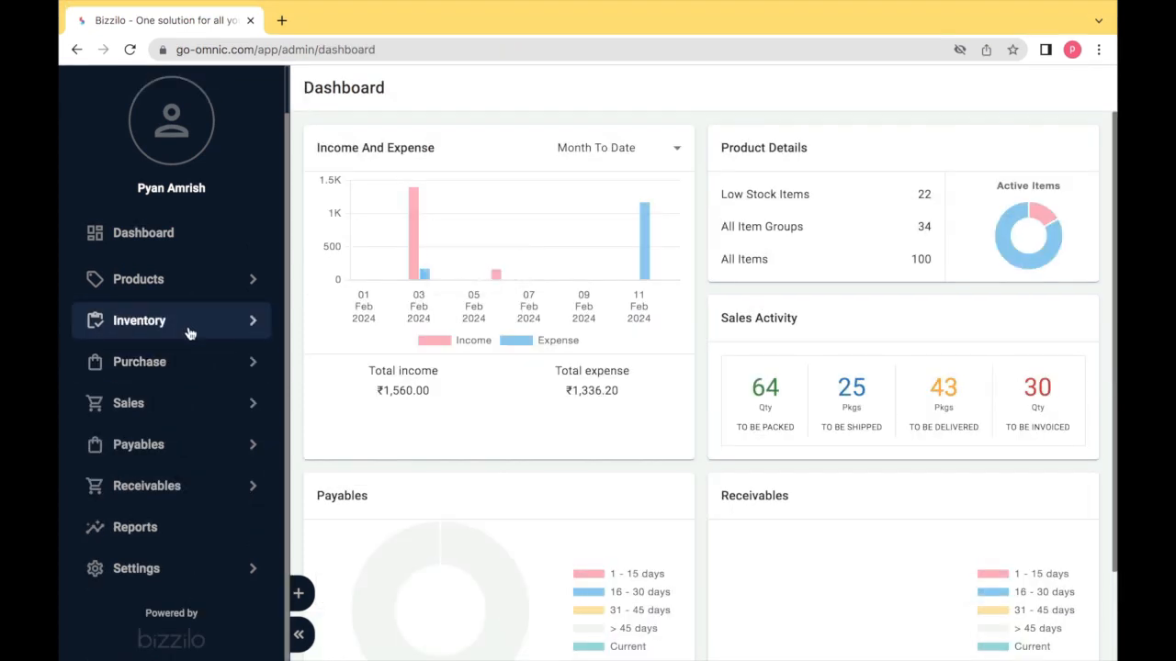
- Open warehouse W4's Storage Details upload and download the sample storage file
{"action": "left_click", "coordinate": [189, 327]}
{"action": "left_click", "coordinate": [168, 419]}
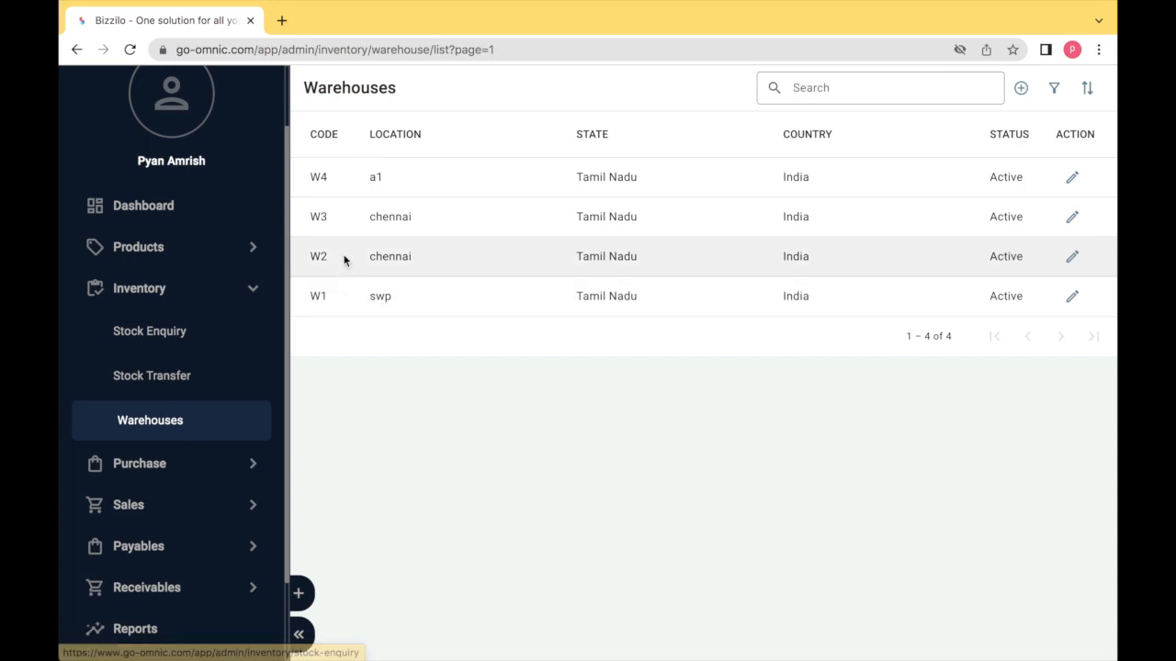
{"action": "left_click", "coordinate": [317, 187]}
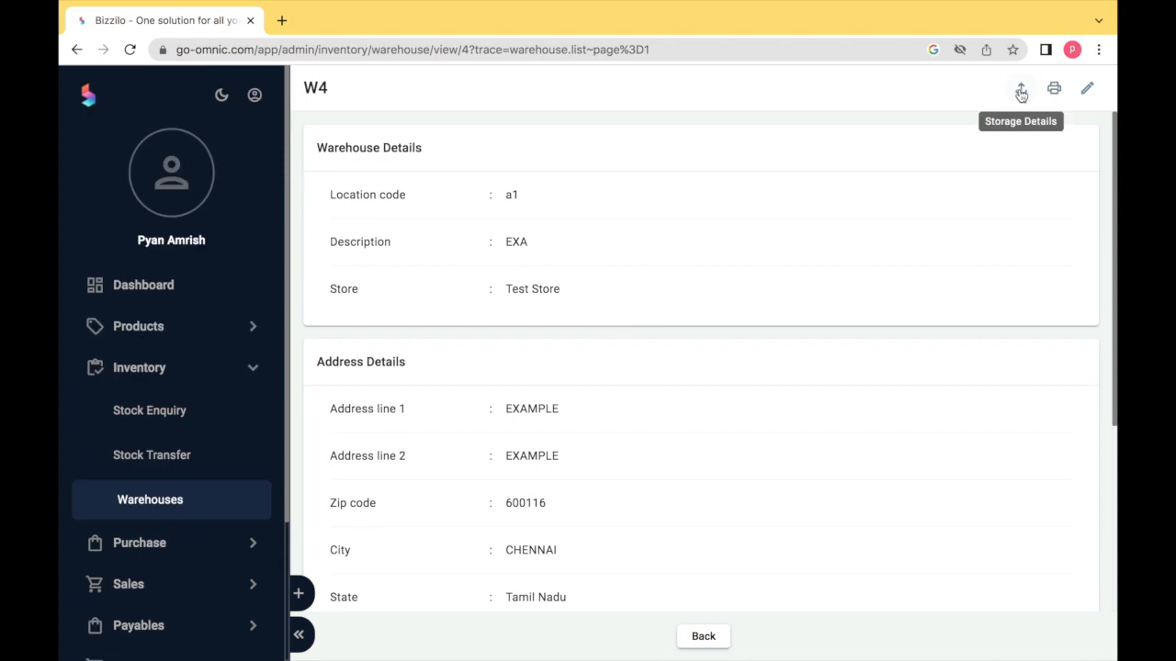
{"action": "left_click", "coordinate": [1020, 91]}
{"action": "left_click", "coordinate": [533, 337]}
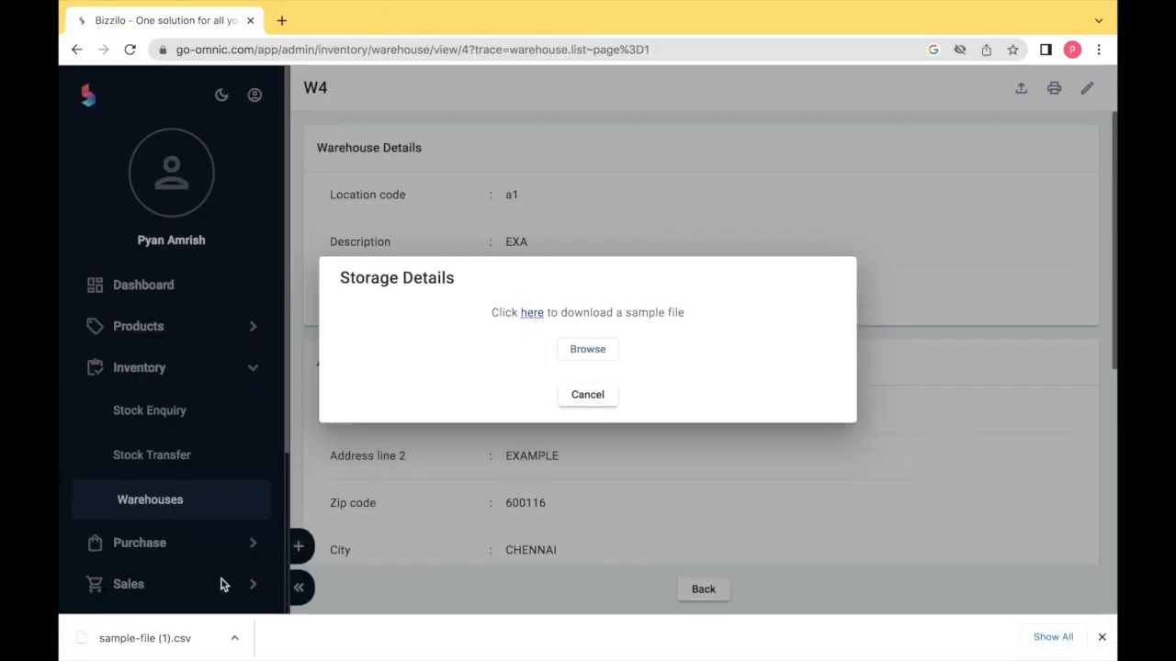
{"action": "left_click", "coordinate": [170, 643]}
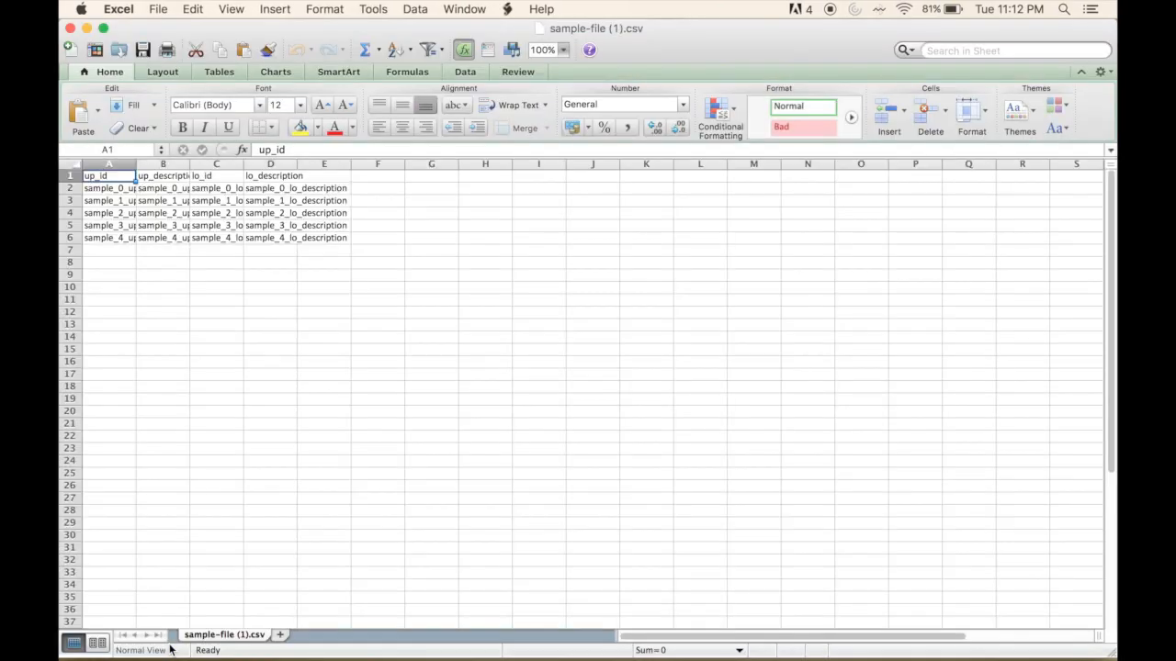
- Paste the storage table into the sample sheet and set its font size to 16
{"action": "key", "text": "super+v"}
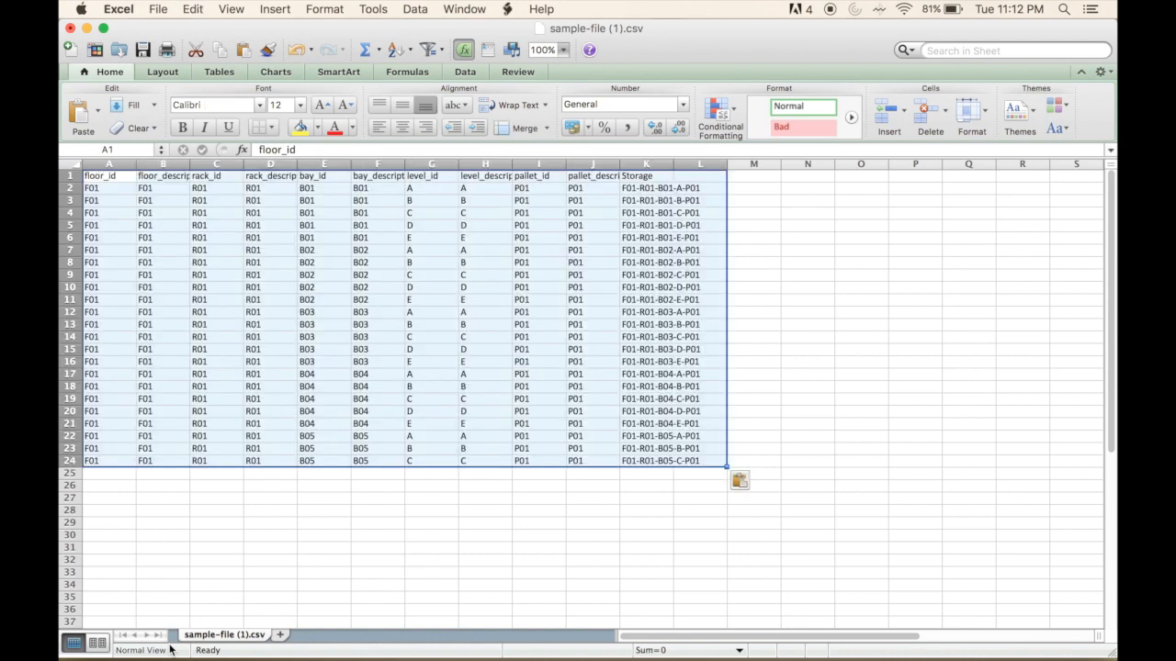
{"action": "left_click", "coordinate": [299, 105]}
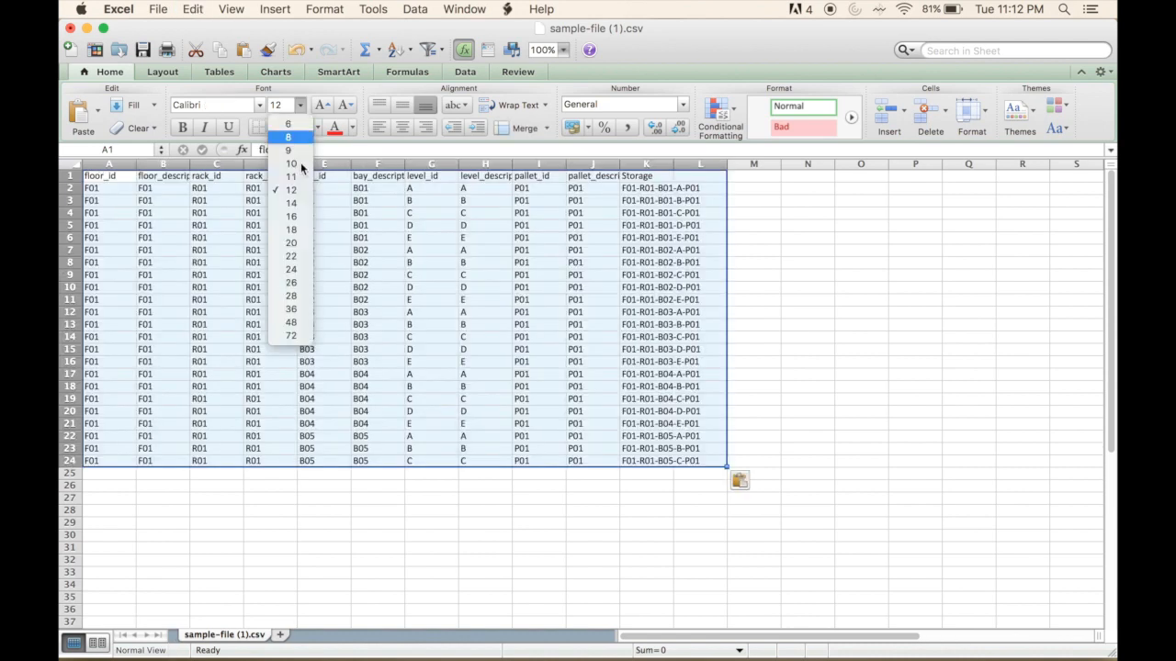
{"action": "left_click", "coordinate": [291, 216]}
{"action": "left_click", "coordinate": [794, 233]}
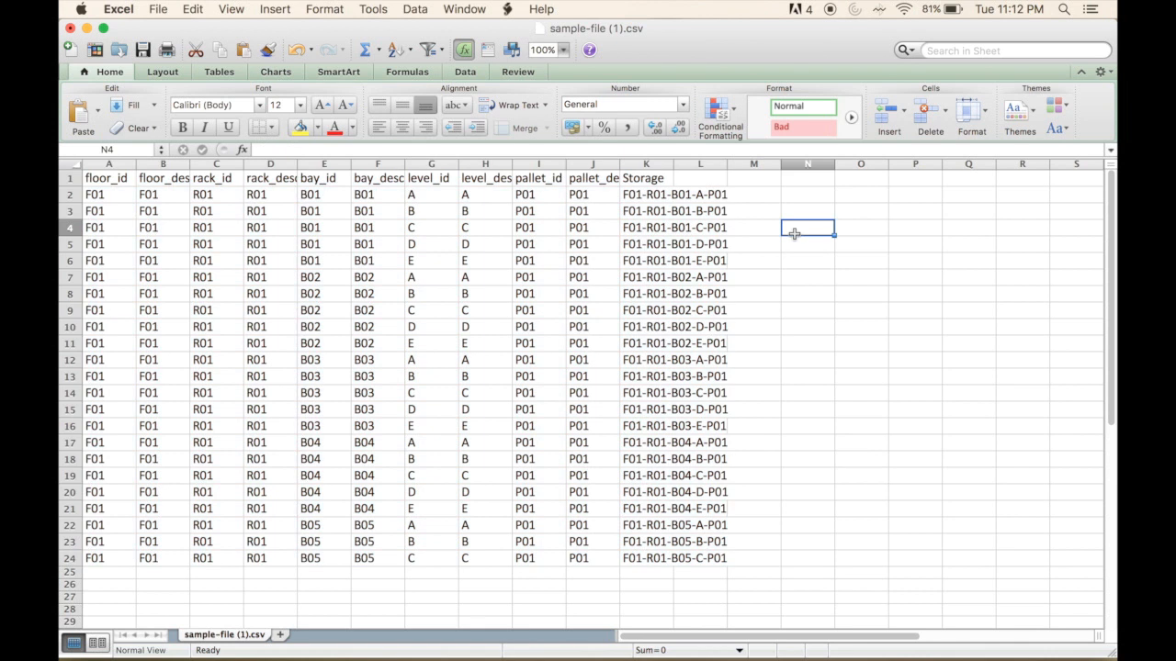
- Save the sheet as 'storage details.csv', keeping the CSV format
{"action": "left_click", "coordinate": [158, 8]}
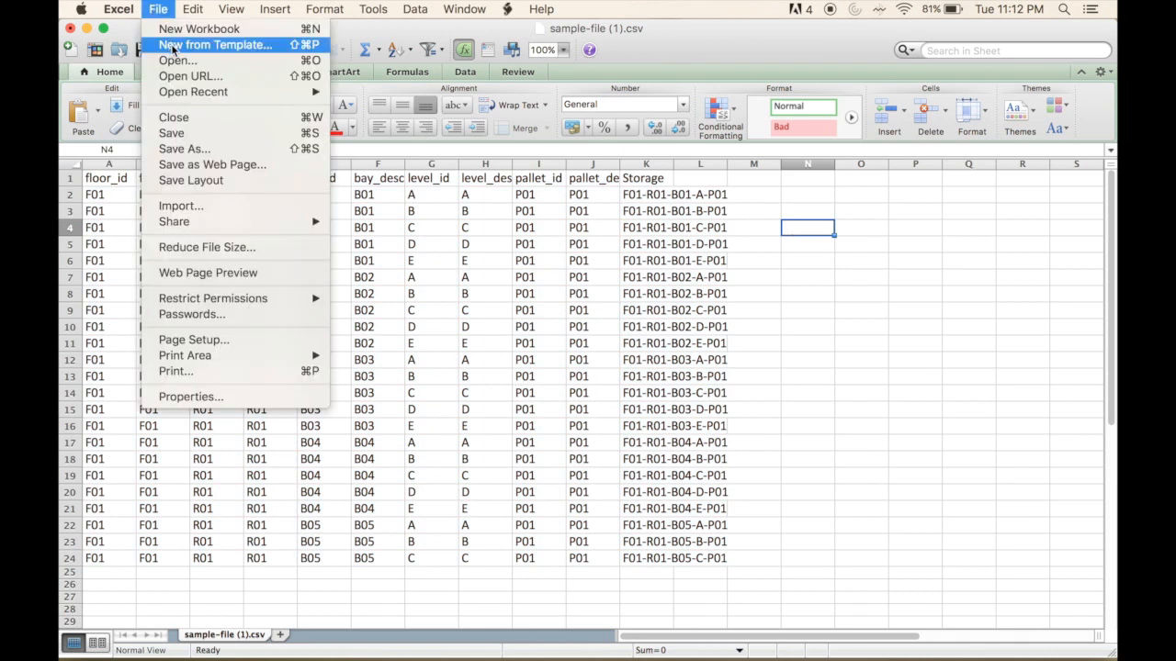
{"action": "left_click", "coordinate": [198, 147]}
{"action": "key", "text": "BackSpace"}
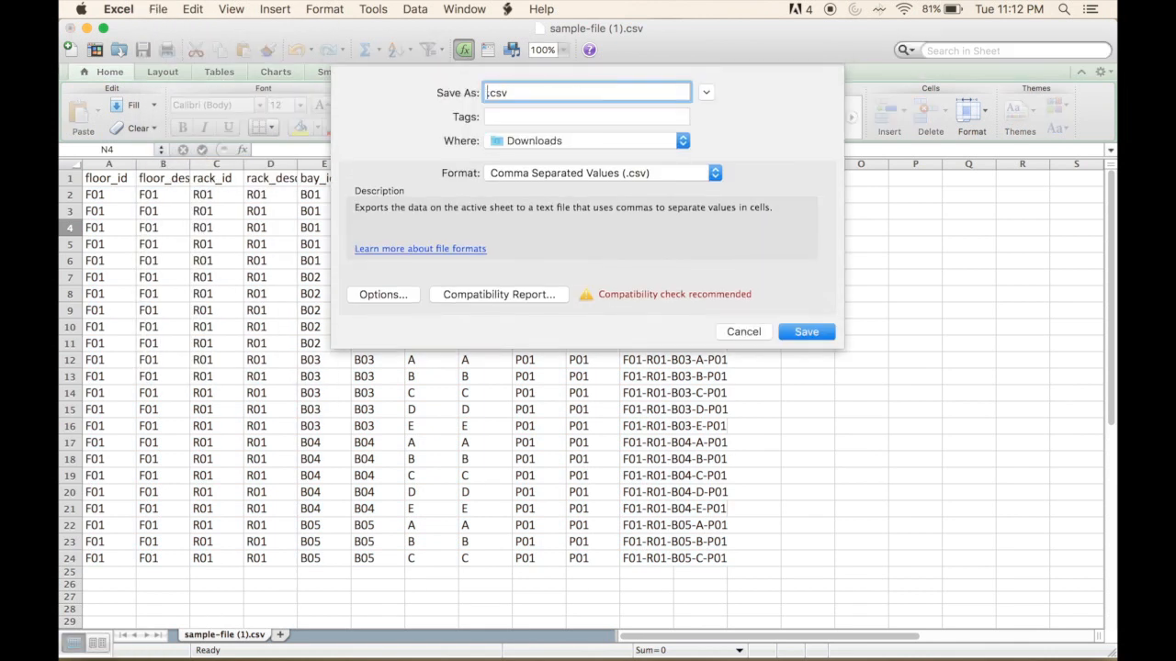
{"action": "type", "text": "storage details"}
{"action": "left_click", "coordinate": [804, 332]}
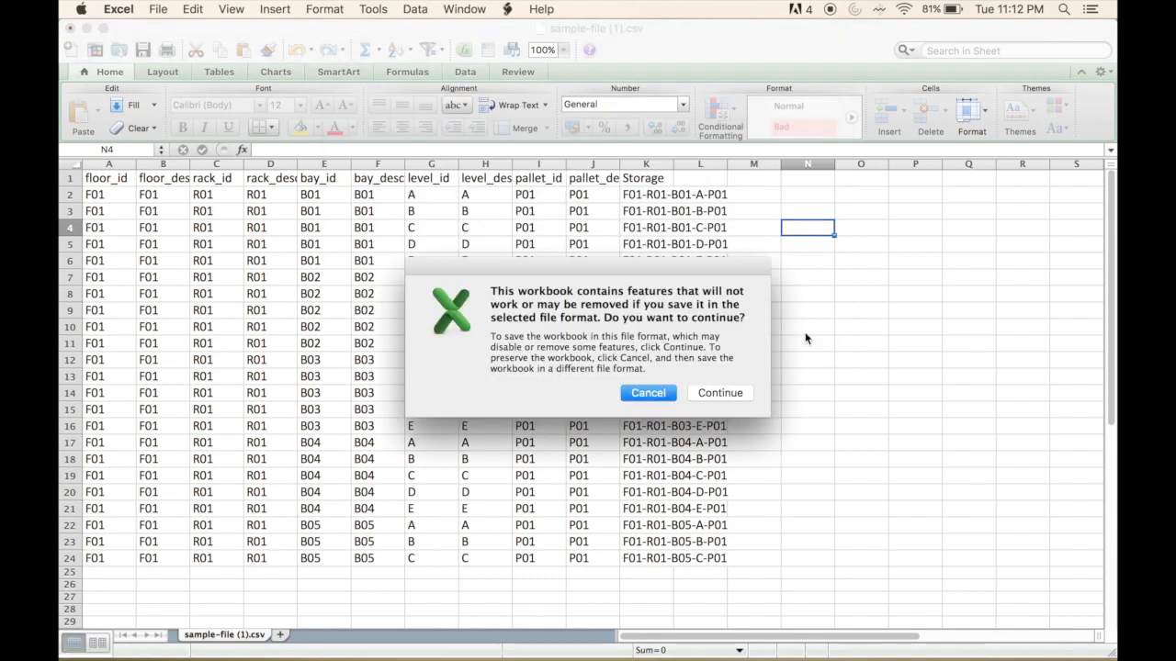
{"action": "left_click", "coordinate": [736, 392]}
- Upload storage details.csv from Downloads to the warehouse in Bizzilo
{"action": "key", "text": "super+Tab"}
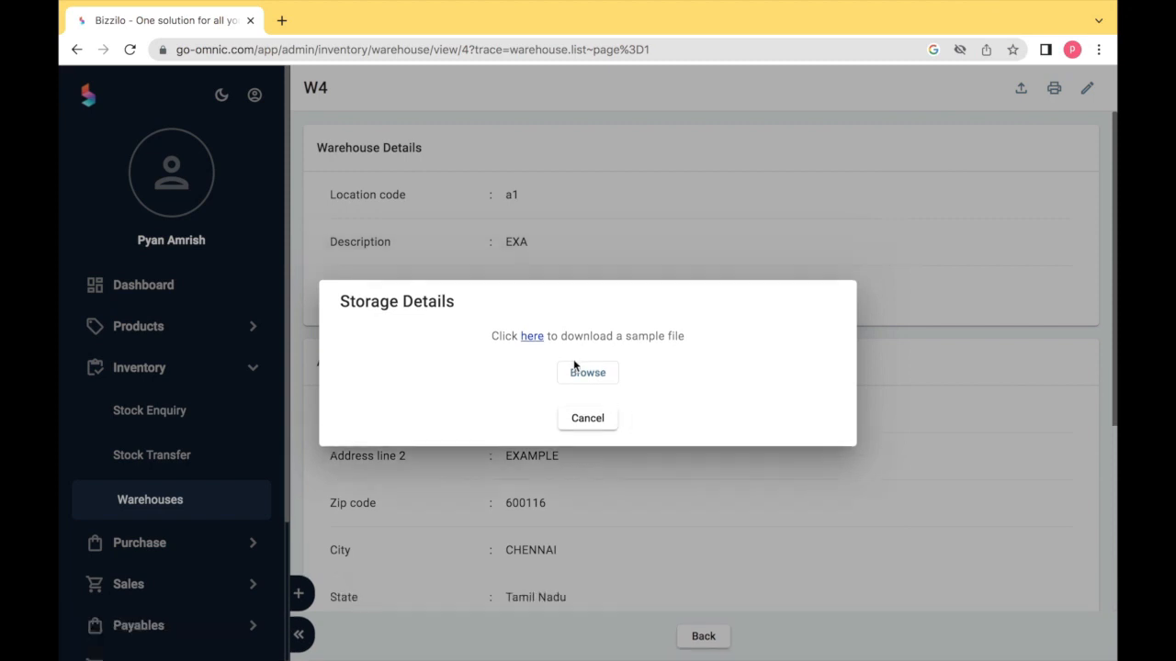
{"action": "left_click", "coordinate": [575, 370]}
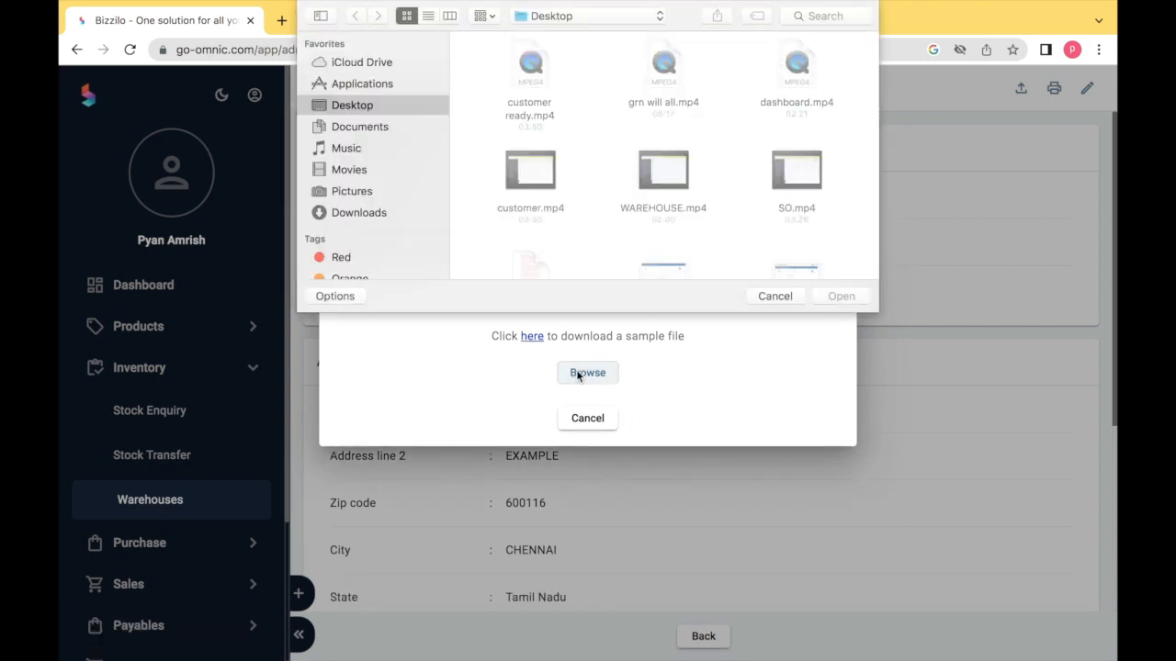
{"action": "left_click", "coordinate": [385, 212]}
{"action": "left_click", "coordinate": [514, 87]}
{"action": "left_click", "coordinate": [821, 292]}
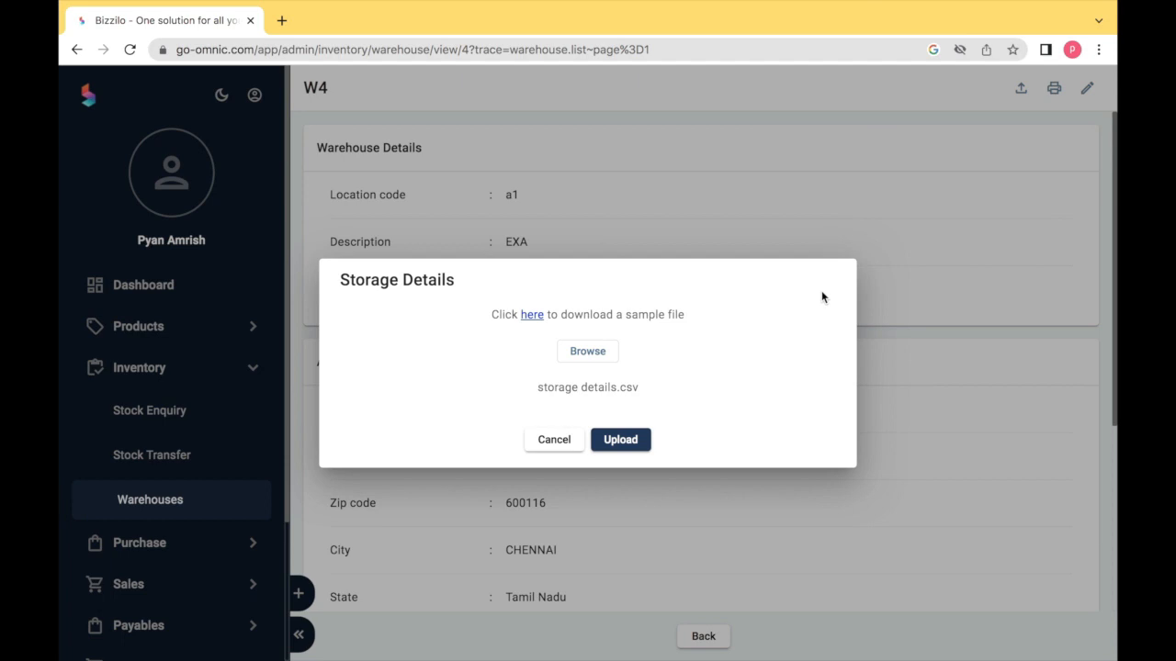
{"action": "left_click", "coordinate": [617, 435]}
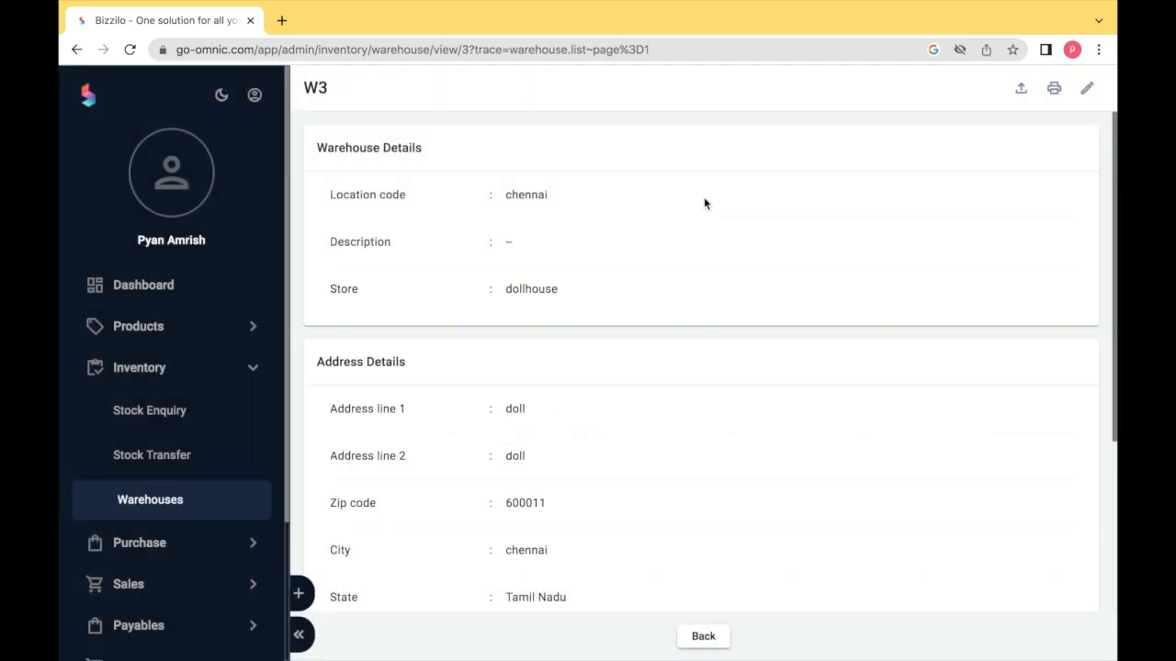
- Print warehouse W3's storage labels with the arrow Up at page size 13X19
{"action": "left_click", "coordinate": [1055, 91]}
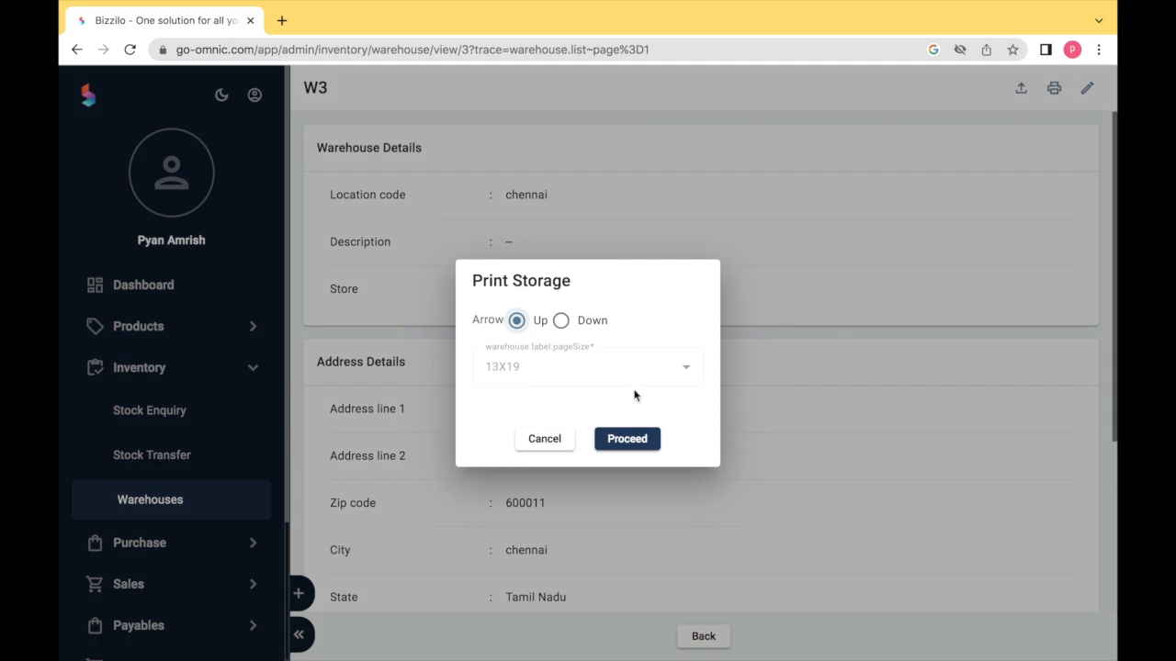
{"action": "left_click", "coordinate": [561, 323]}
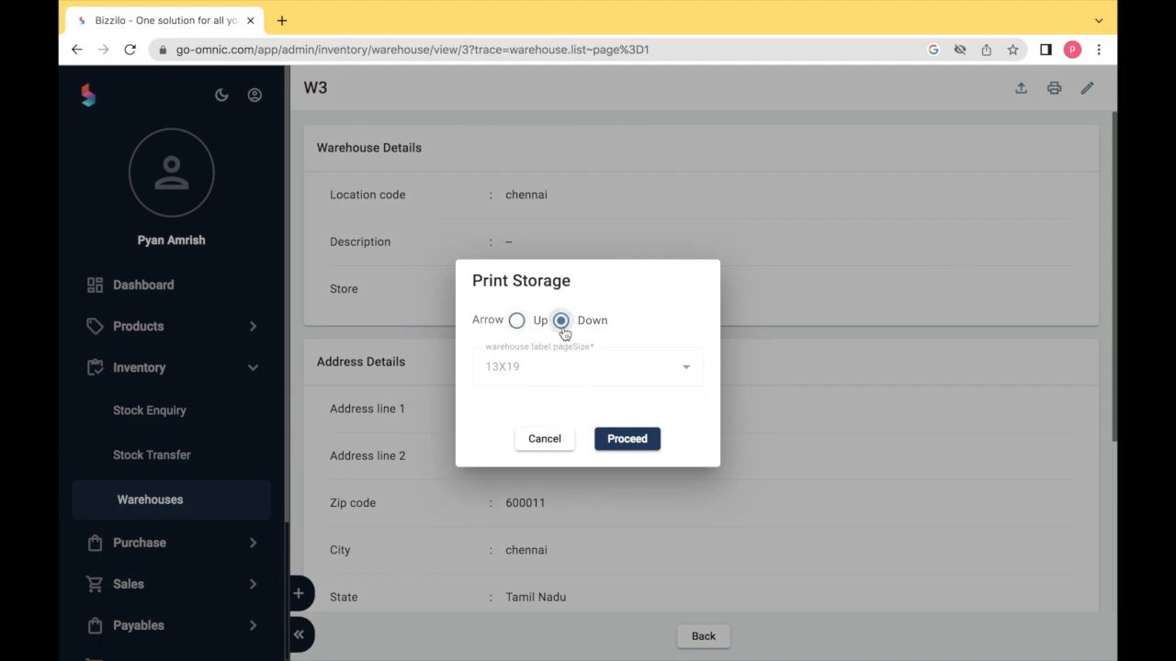
{"action": "left_click", "coordinate": [517, 323]}
{"action": "left_click", "coordinate": [627, 443]}
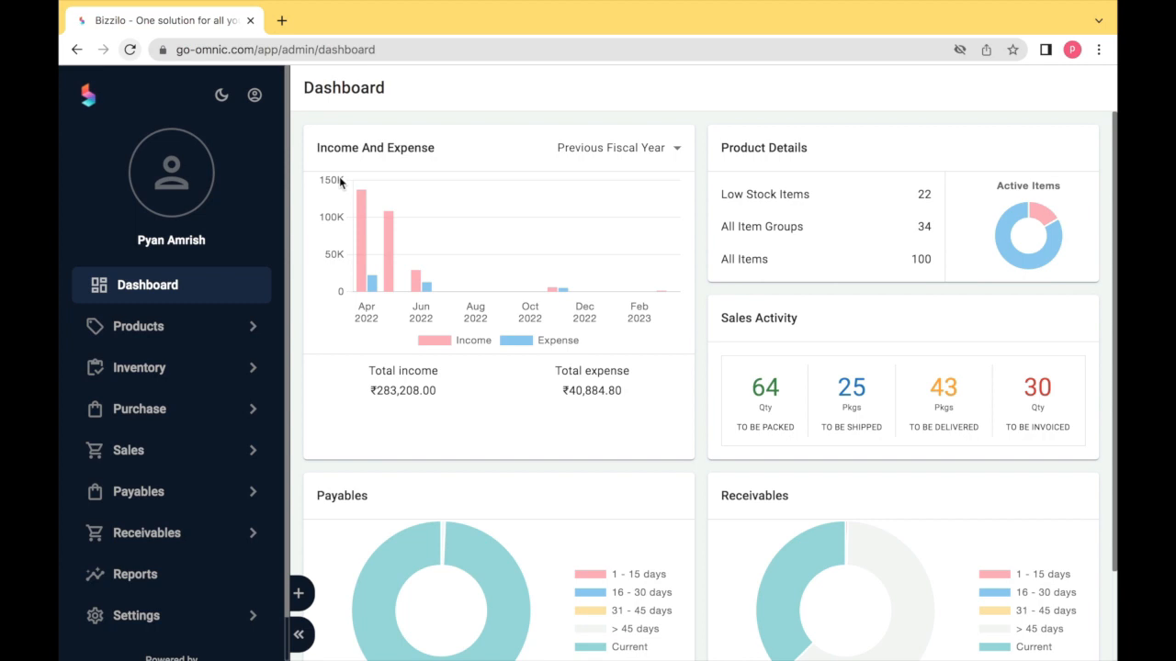
- Read April 2022's income 137,439 and expense 22,528.8 on the Income And Expense chart
{"action": "scroll", "coordinate": [340, 181], "scroll_direction": "down", "scroll_amount": 1}
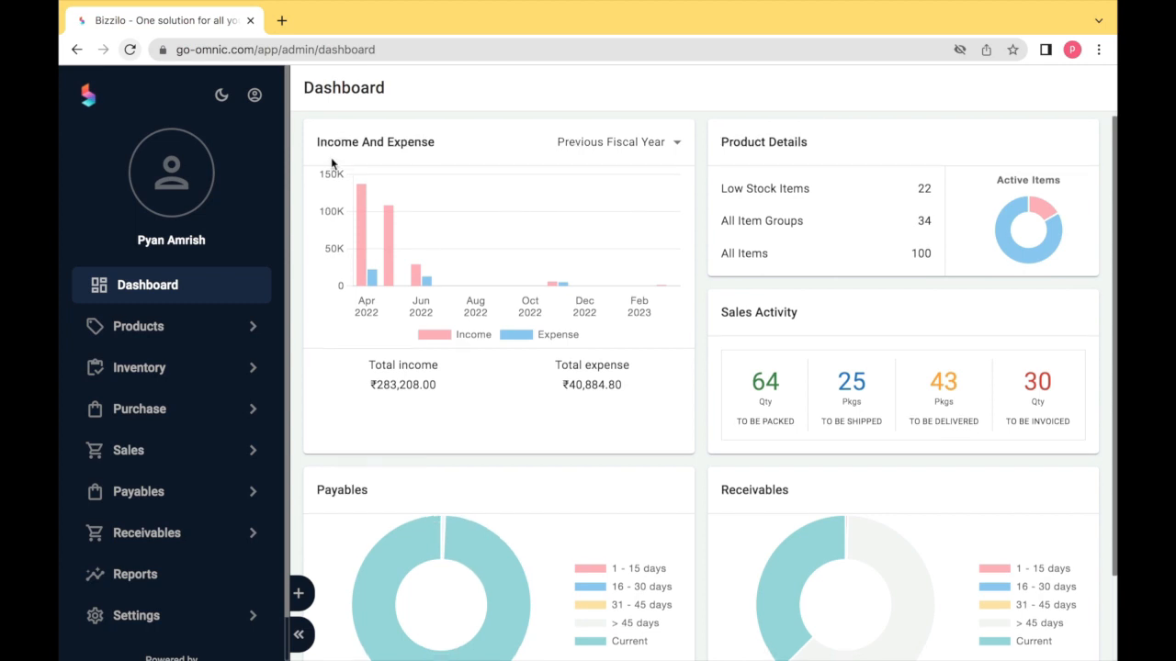
{"action": "scroll", "coordinate": [330, 163], "scroll_direction": "down", "scroll_amount": 1}
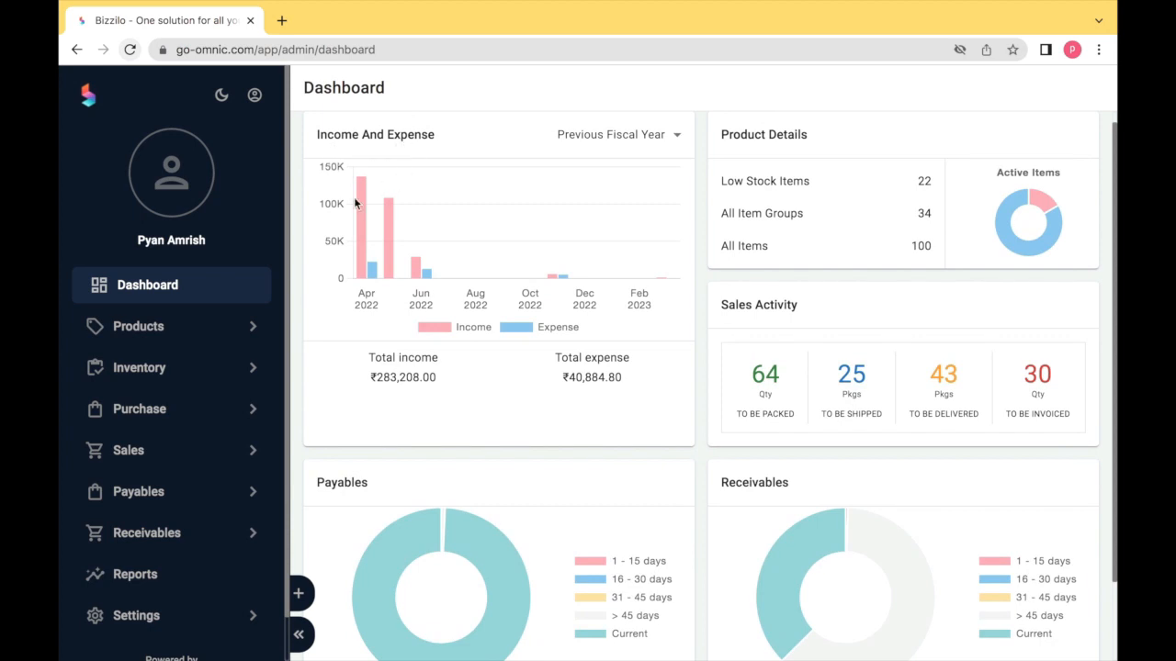
{"action": "mouse_move", "coordinate": [347, 195]}
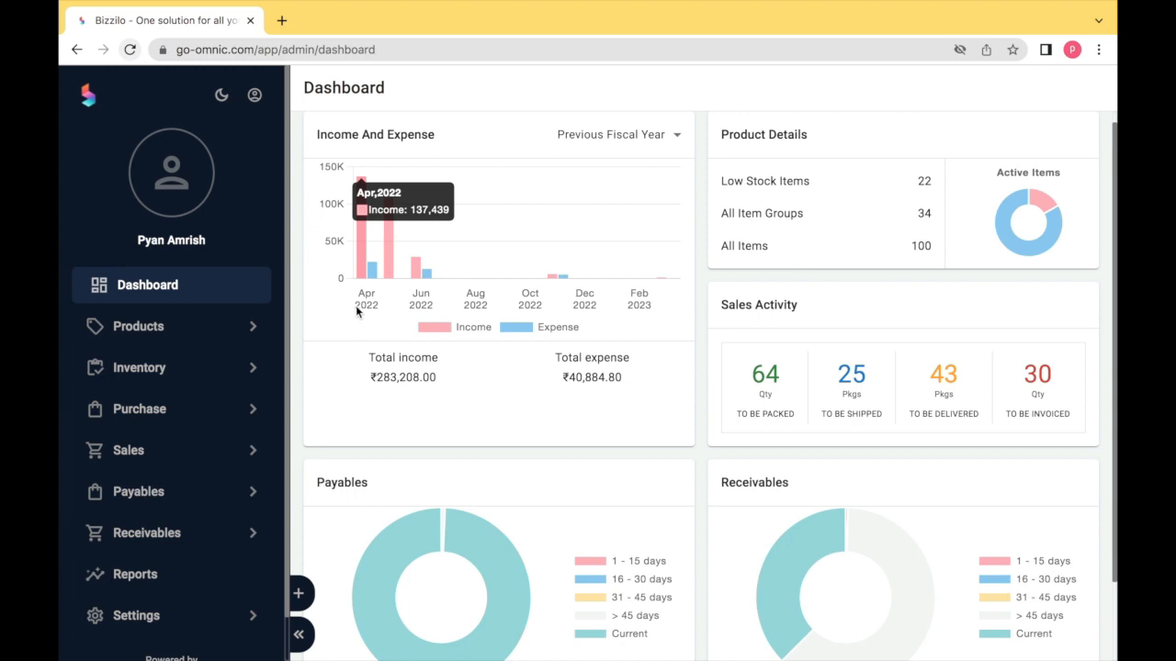
{"action": "mouse_move", "coordinate": [376, 280]}
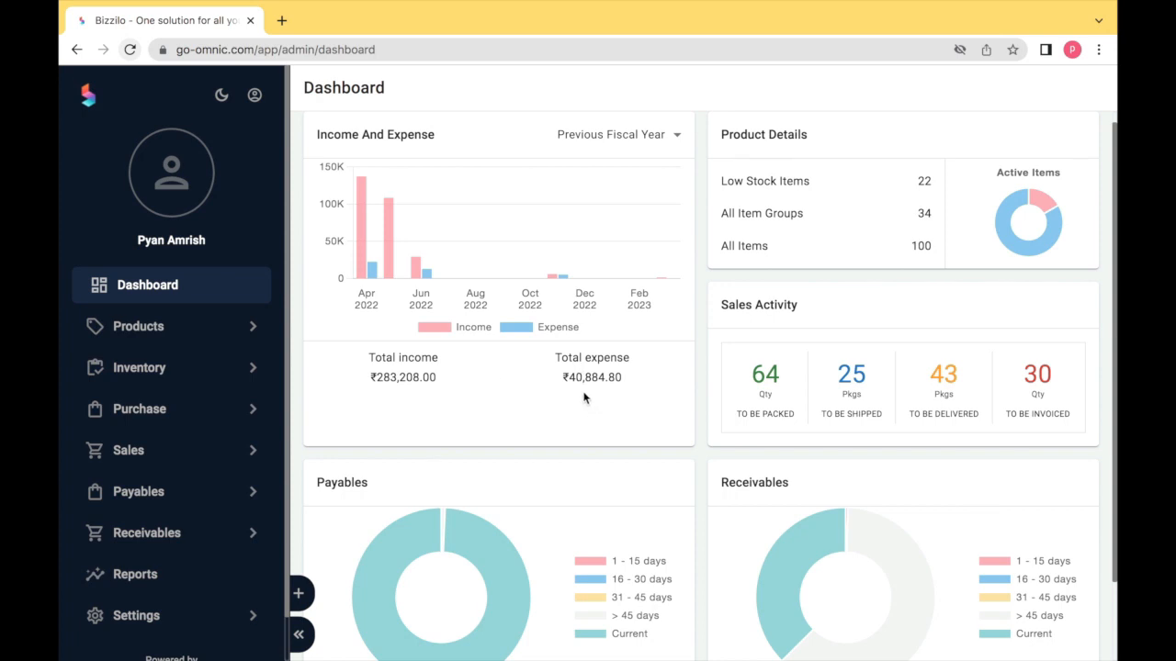
{"action": "left_click", "coordinate": [675, 135]}
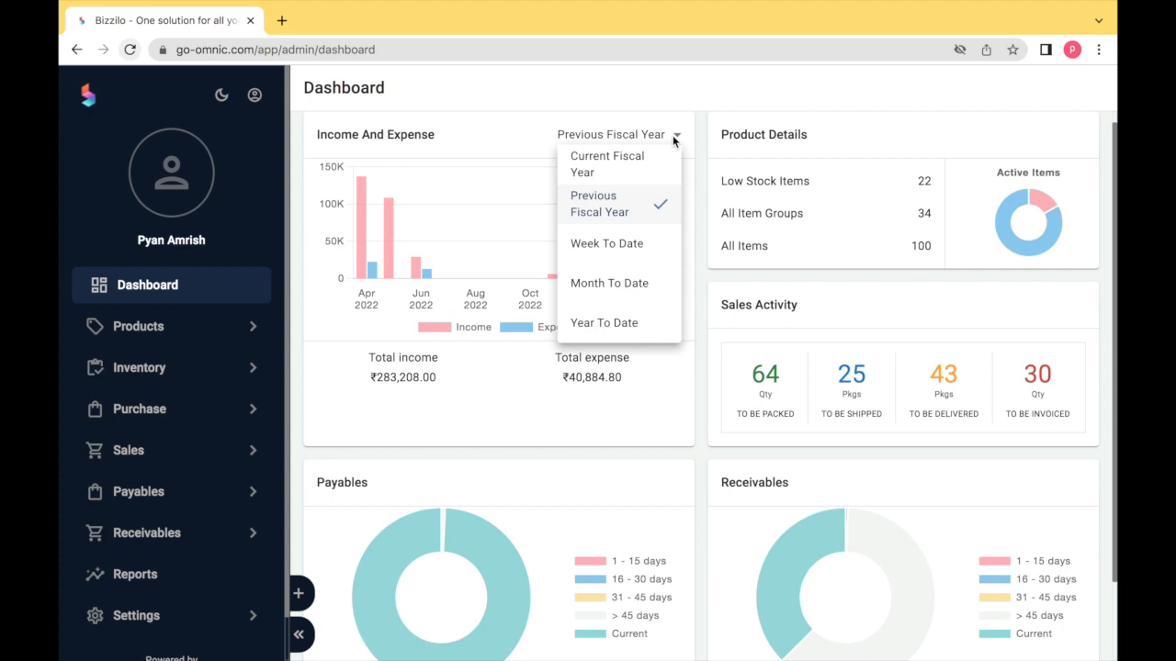
{"action": "left_click", "coordinate": [676, 360]}
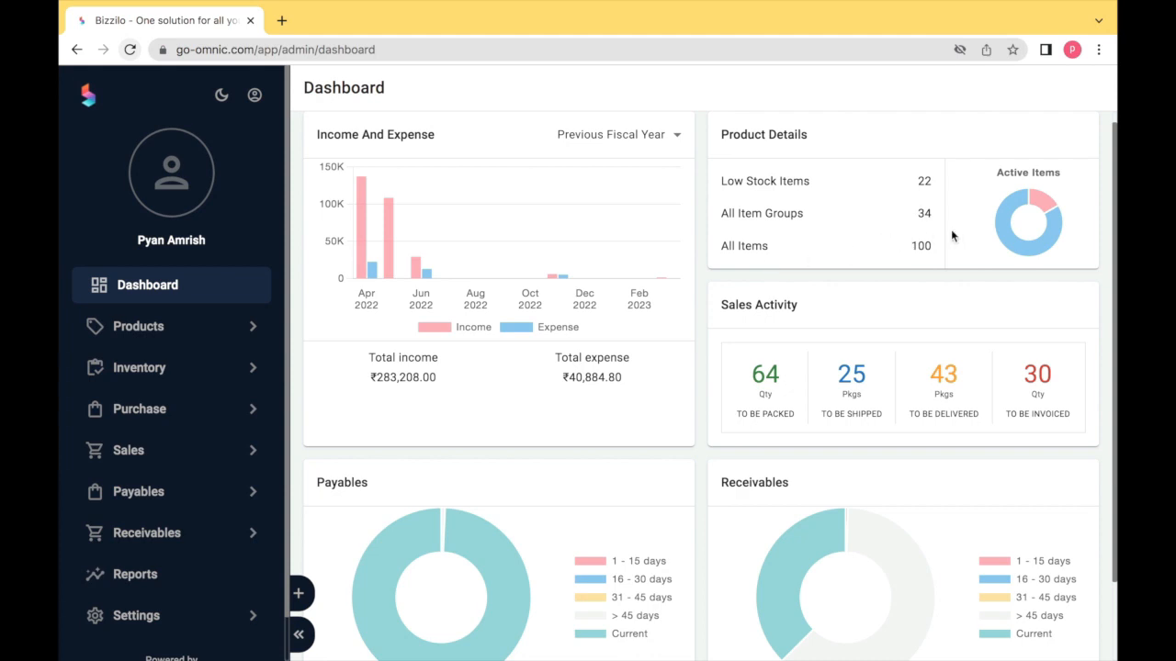
{"action": "mouse_move", "coordinate": [1004, 218]}
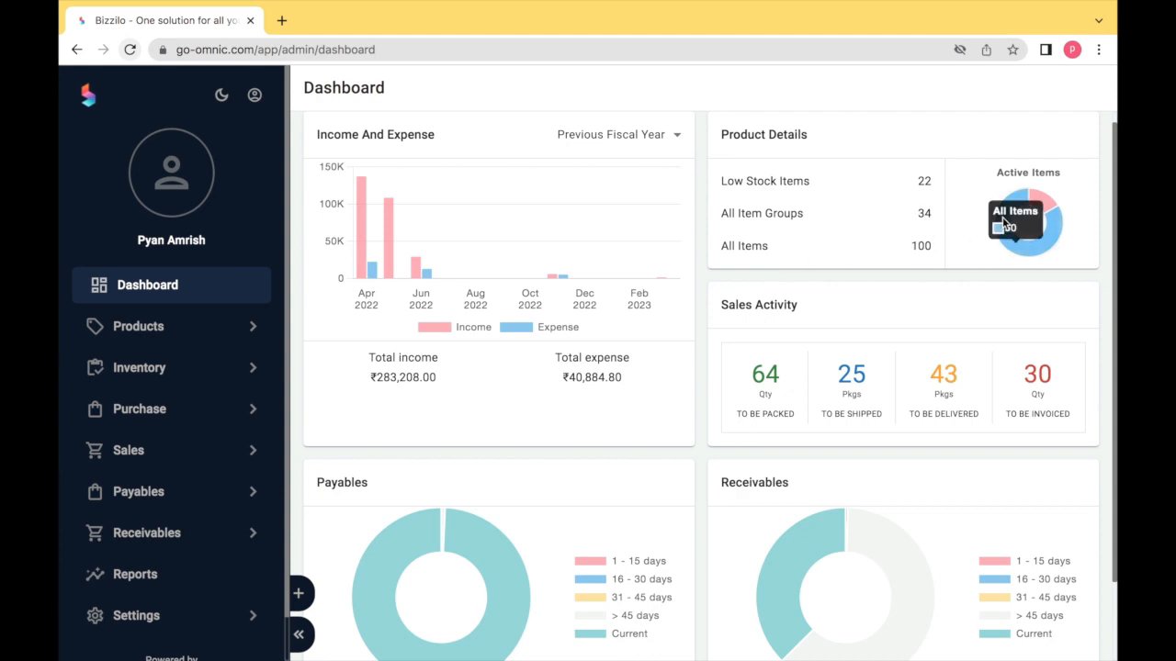
{"action": "mouse_move", "coordinate": [1050, 203]}
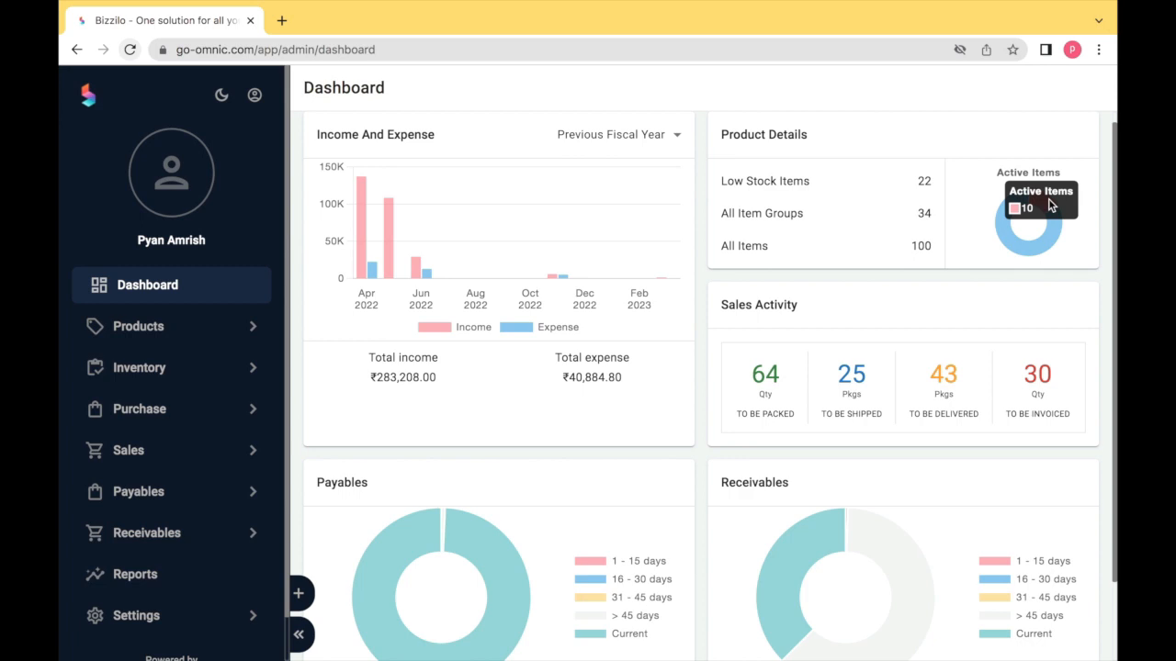
{"action": "scroll", "coordinate": [975, 298], "scroll_direction": "down", "scroll_amount": 1}
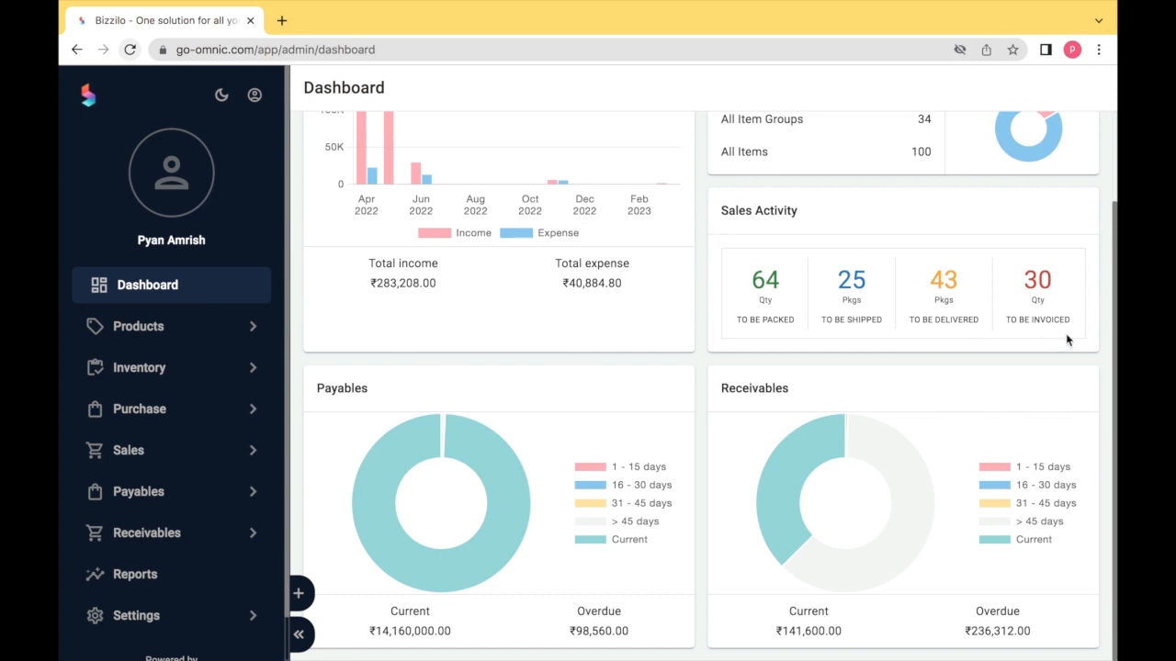
- Inspect the values of the Payables and Receivables donut slices on the dashboard
{"action": "mouse_move", "coordinate": [453, 487]}
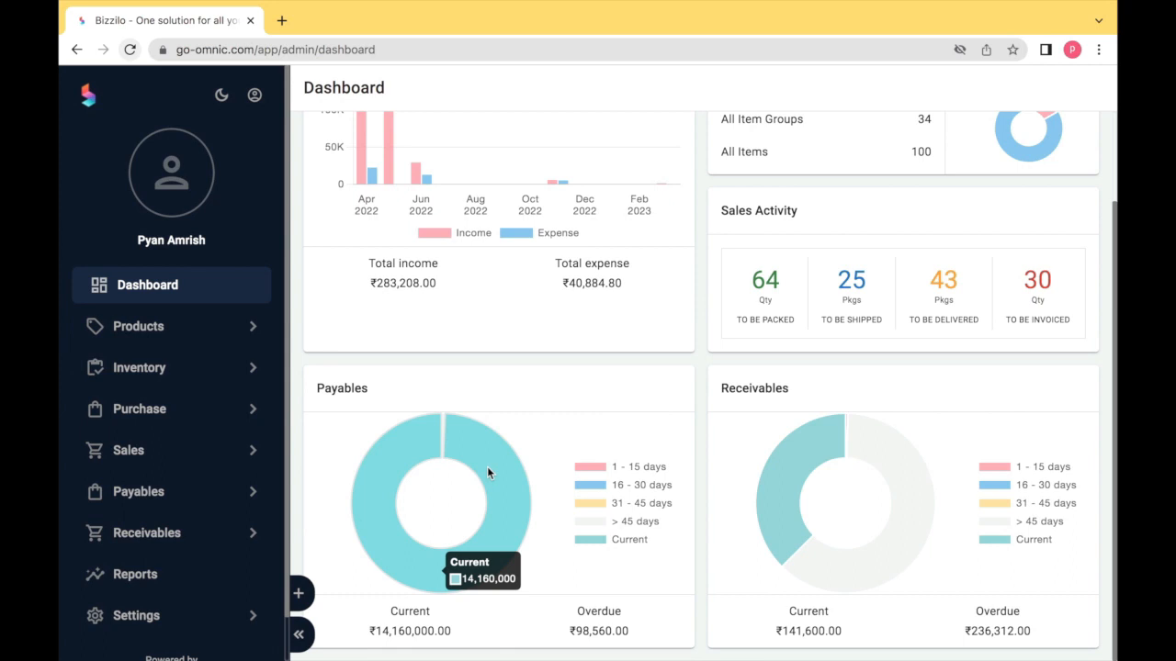
{"action": "mouse_move", "coordinate": [444, 431]}
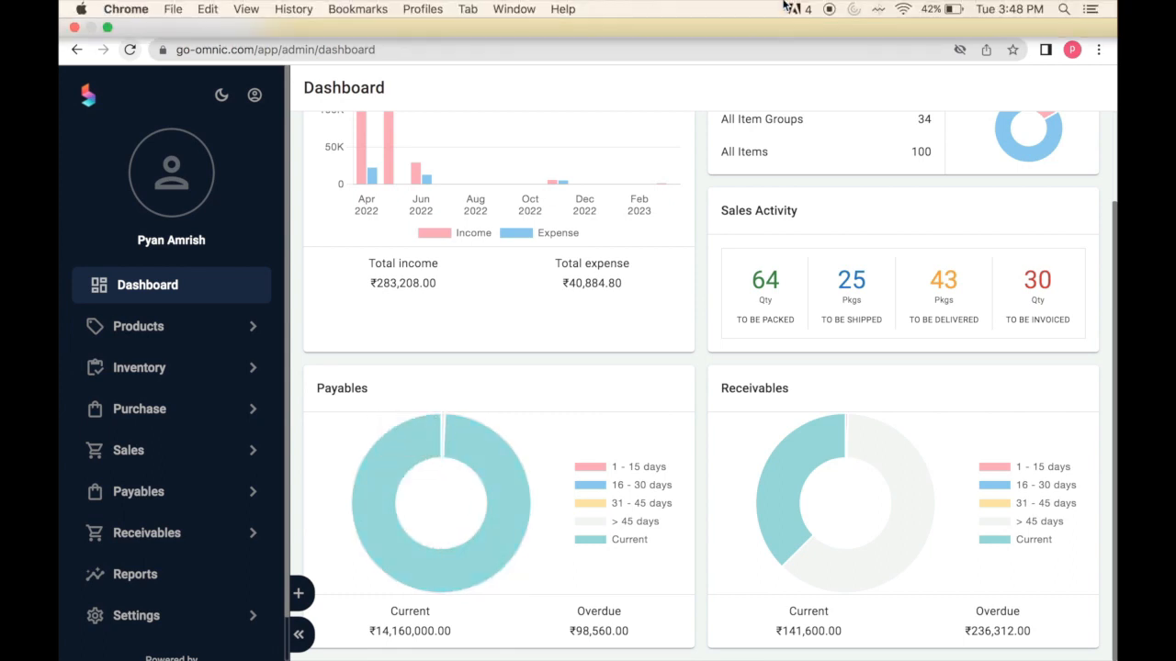
{"action": "mouse_move", "coordinate": [803, 463]}
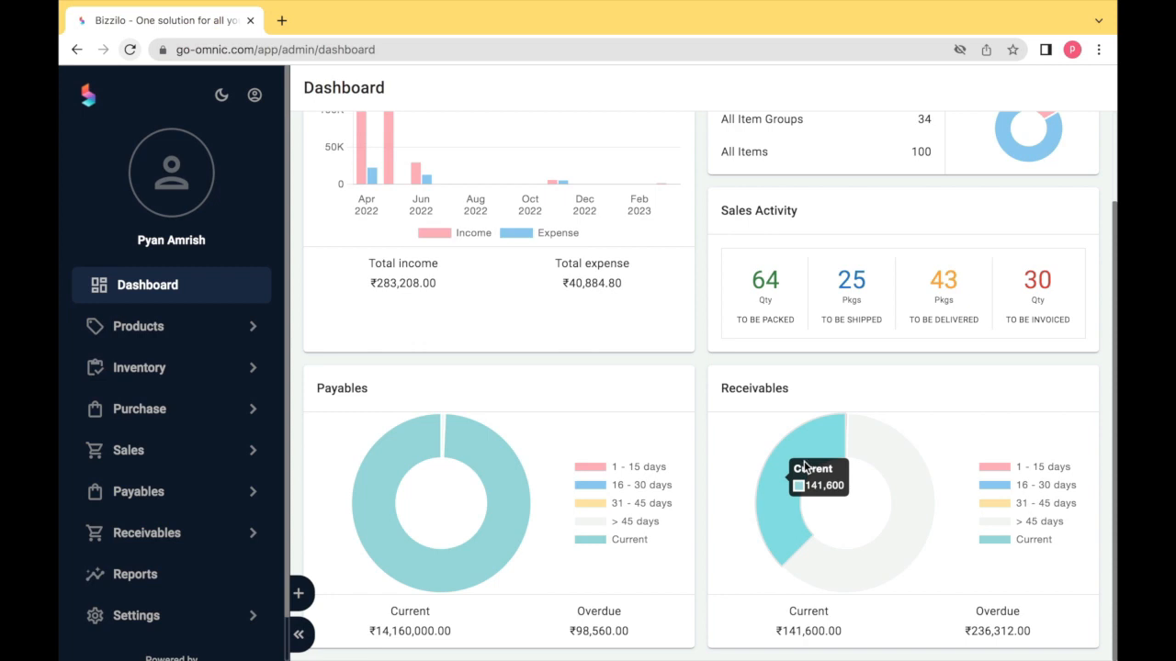
{"action": "mouse_move", "coordinate": [901, 470]}
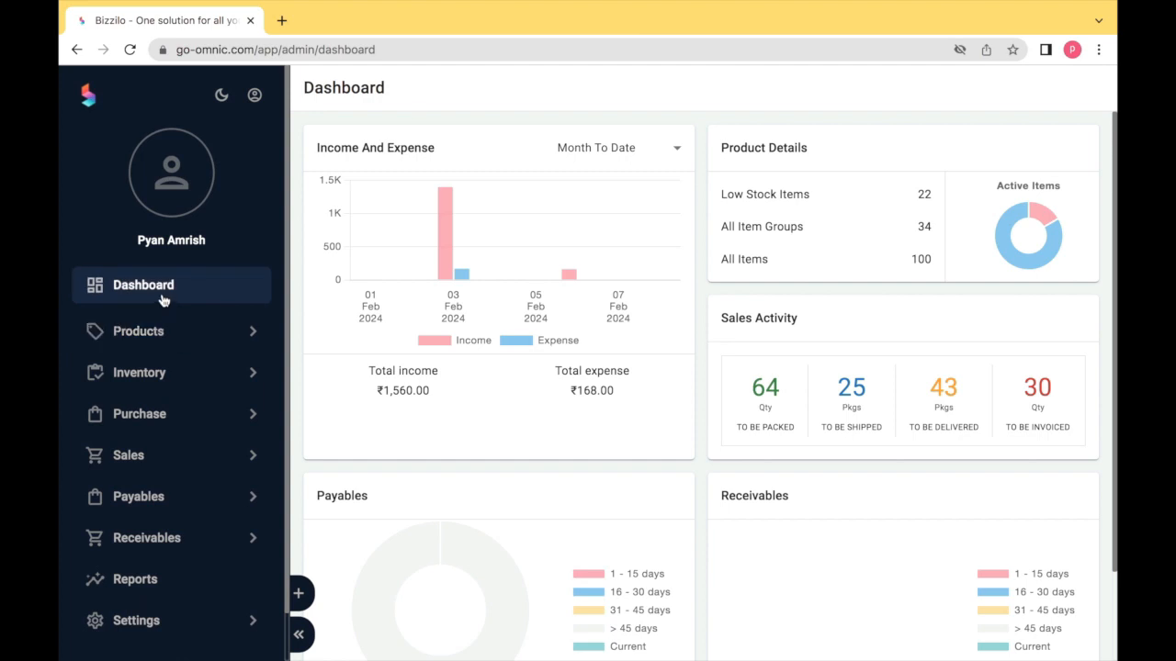
- Go to Products in the sidebar and start a new, empty Add Product form
{"action": "left_click", "coordinate": [155, 343]}
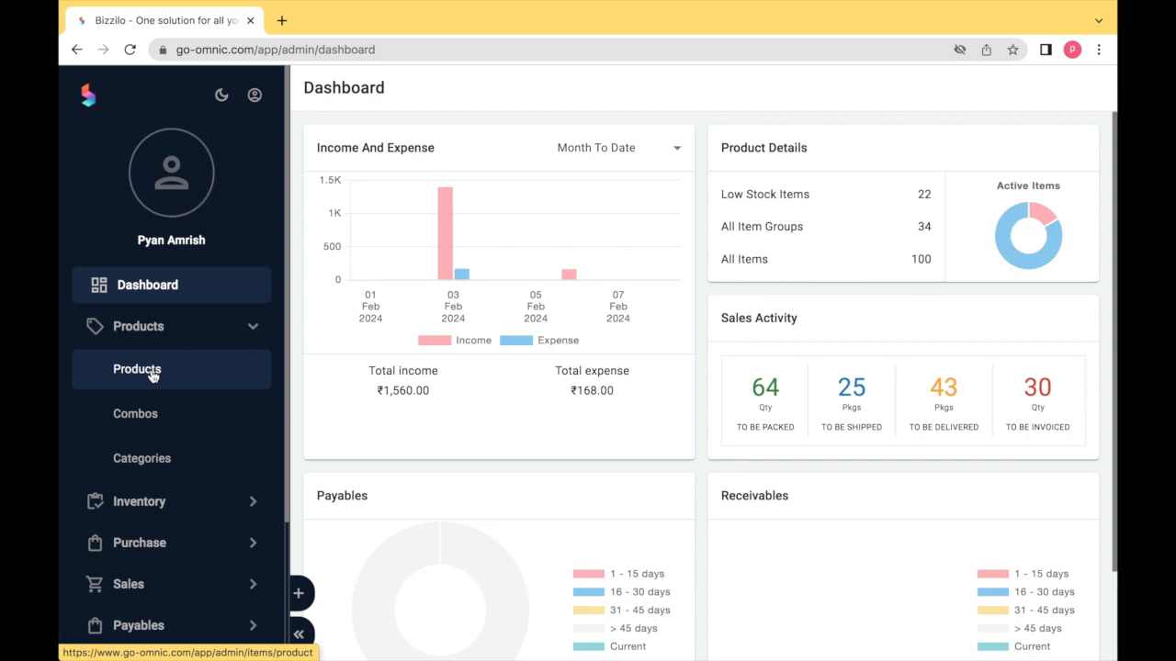
{"action": "left_click", "coordinate": [152, 372]}
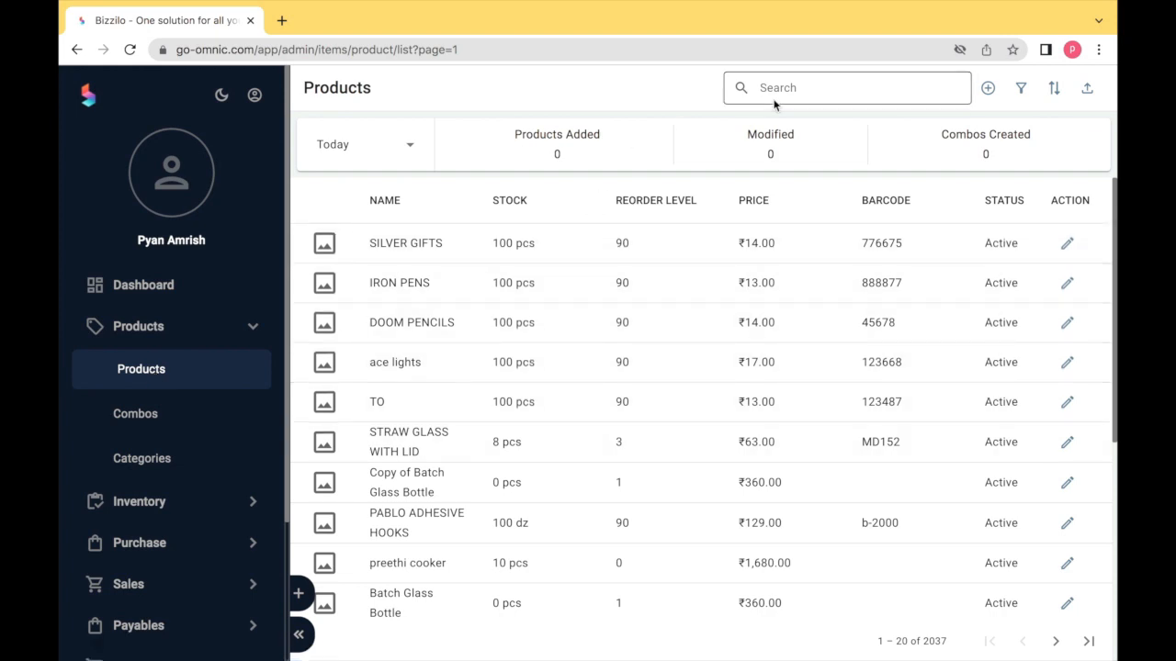
{"action": "left_click", "coordinate": [988, 88]}
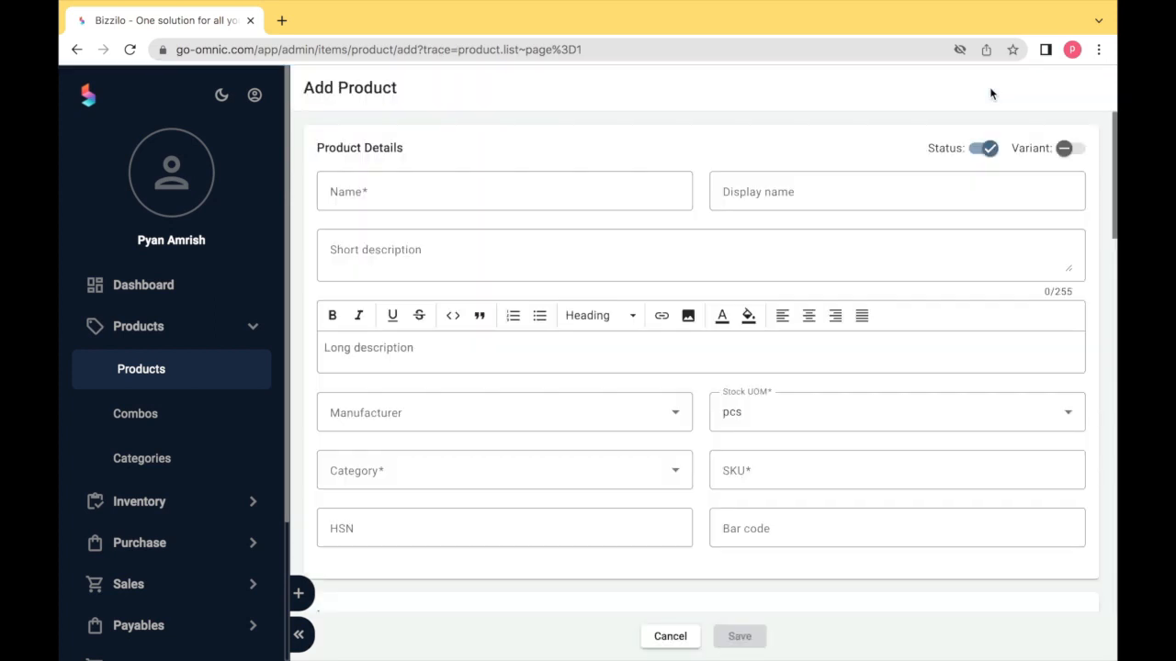
- Toggle the product status and name it TOM CRAYONS, with display name TOM CRAYON
{"action": "left_click", "coordinate": [986, 148]}
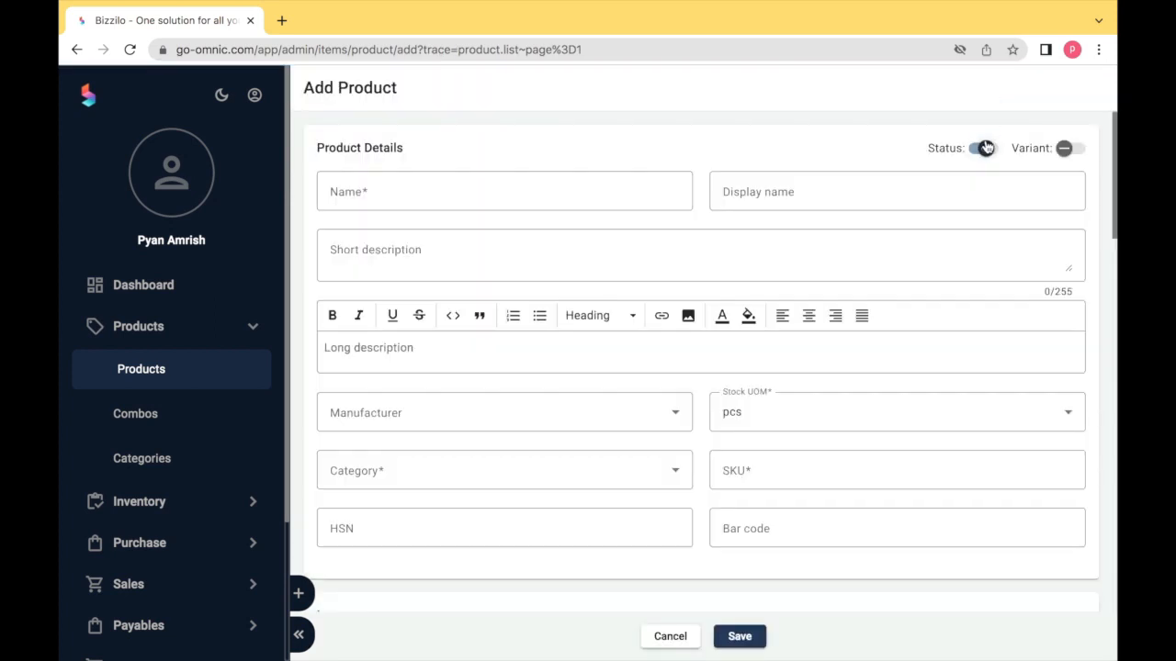
{"action": "left_click", "coordinate": [489, 186]}
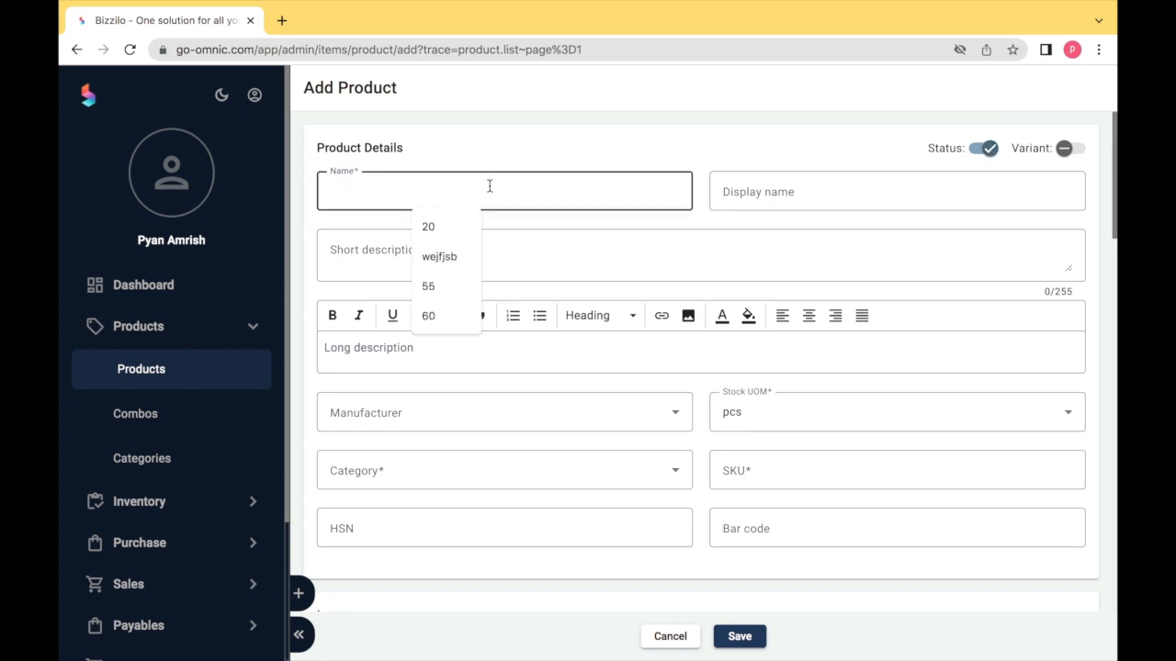
{"action": "type", "text": "TOM CRAYONS"}
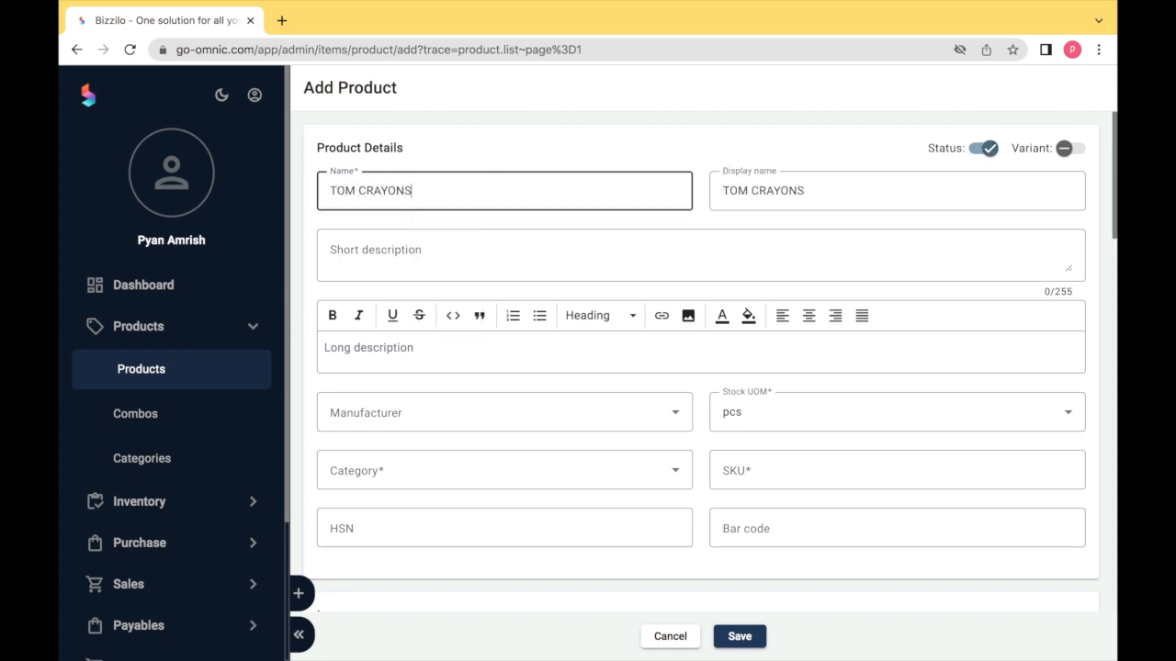
{"action": "key", "text": "Tab"}
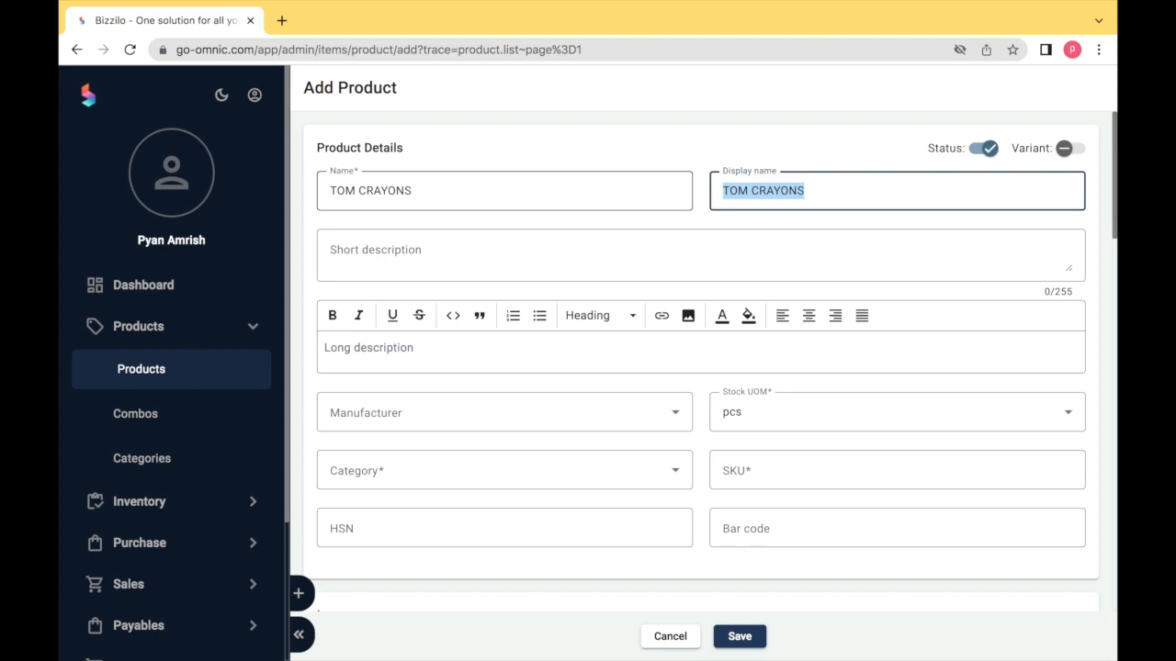
{"action": "left_click", "coordinate": [814, 194]}
{"action": "key", "text": "BackSpace"}
- Enter short description SHORT and an underlined long description LONG AND BRIGHT
{"action": "key", "text": "Tab"}
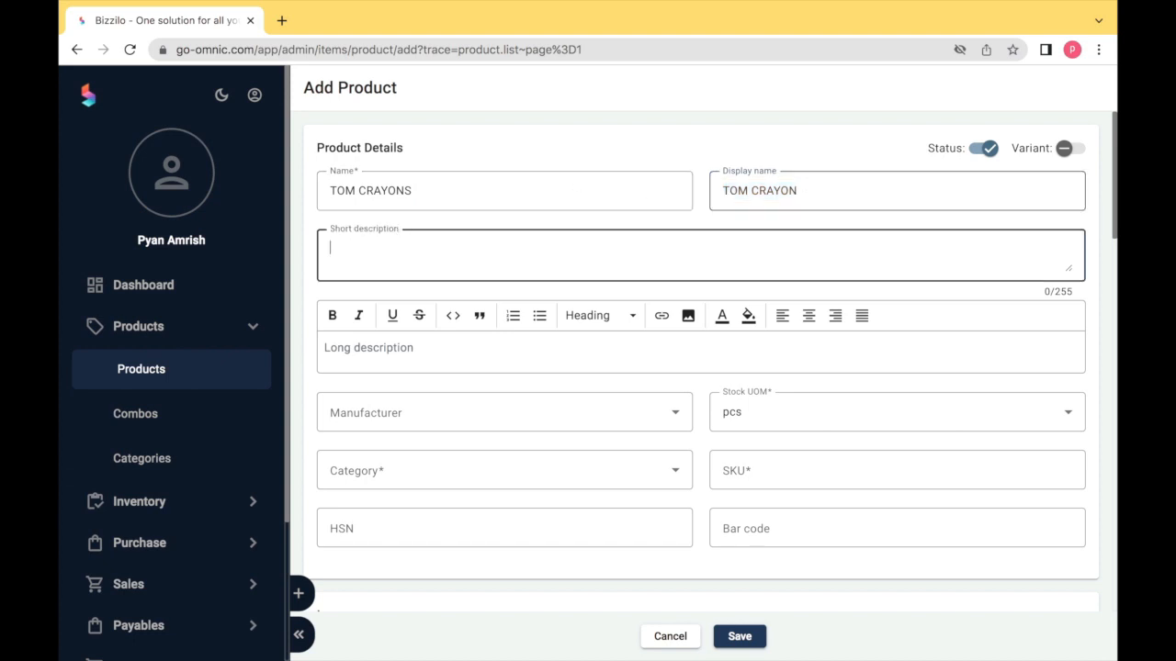
{"action": "type", "text": "SHORT"}
{"action": "key", "text": "Tab"}
{"action": "type", "text": "LO"}
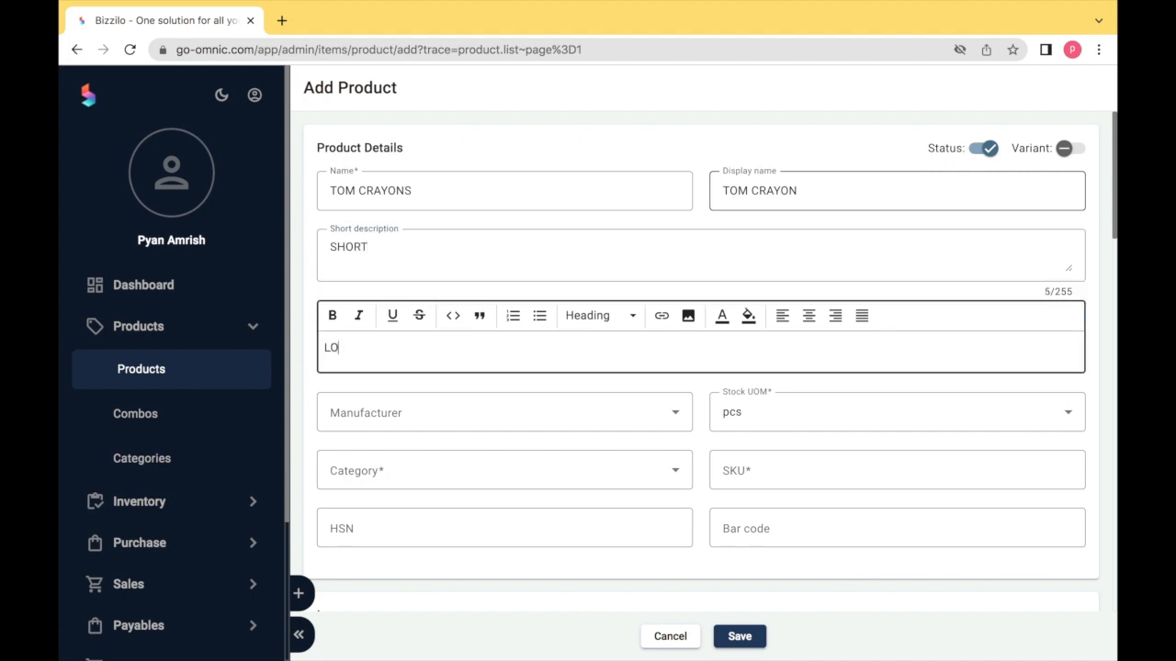
{"action": "type", "text": "NG AND BRIGHT"}
{"action": "triple_click", "coordinate": [425, 349]}
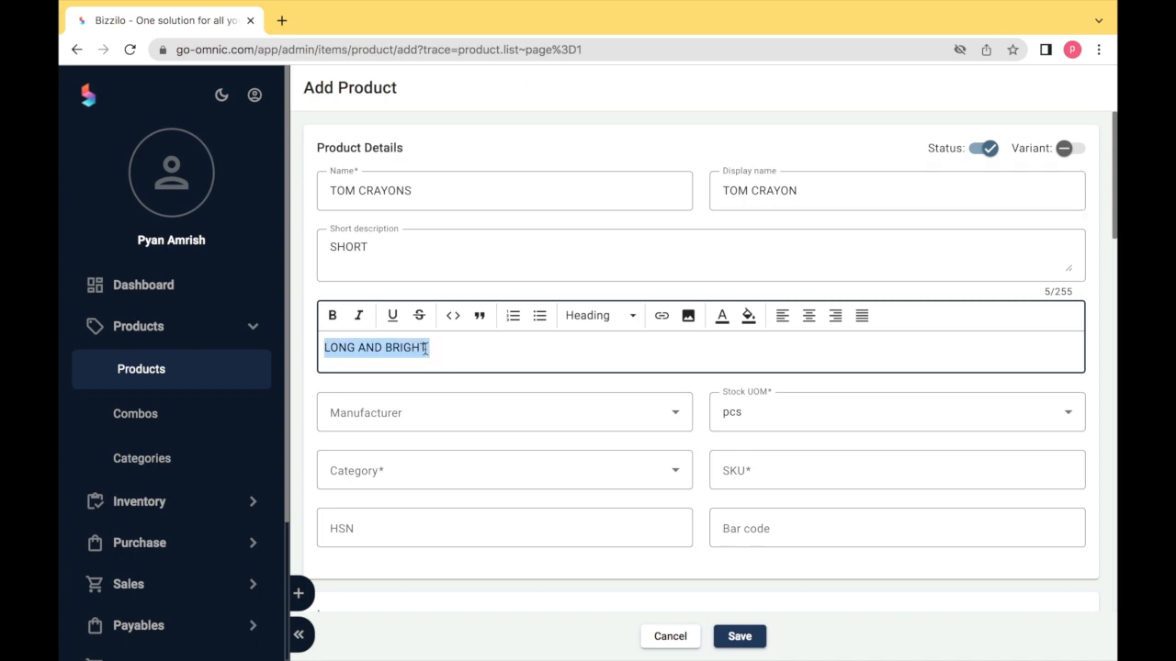
{"action": "left_click", "coordinate": [392, 315]}
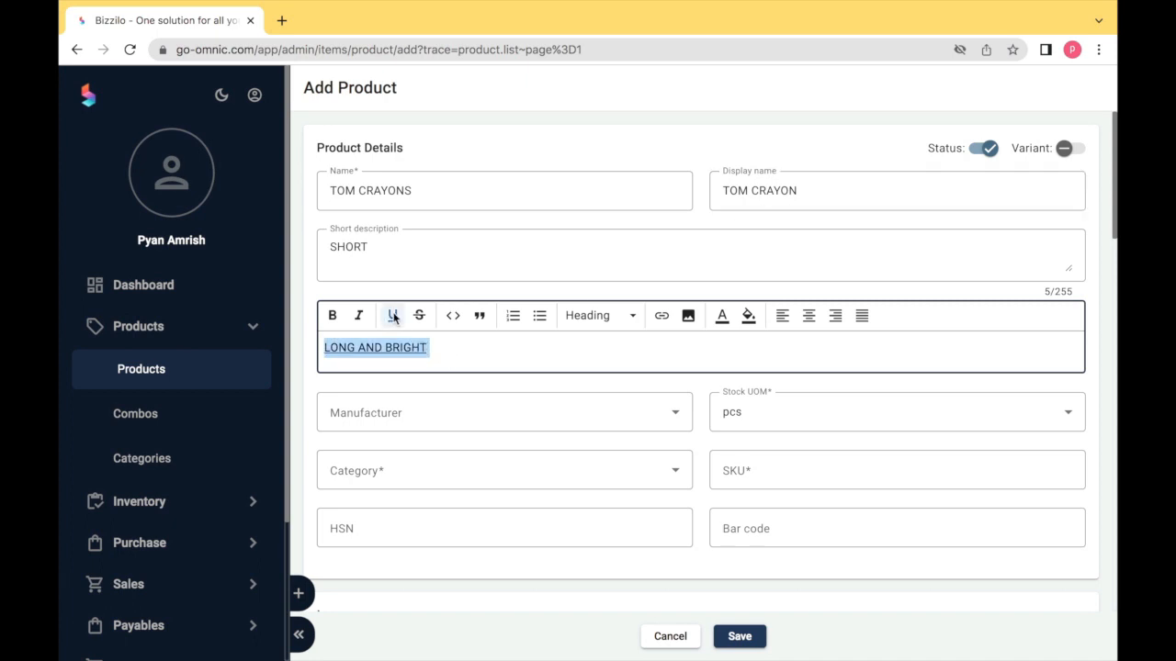
{"action": "left_click", "coordinate": [468, 382]}
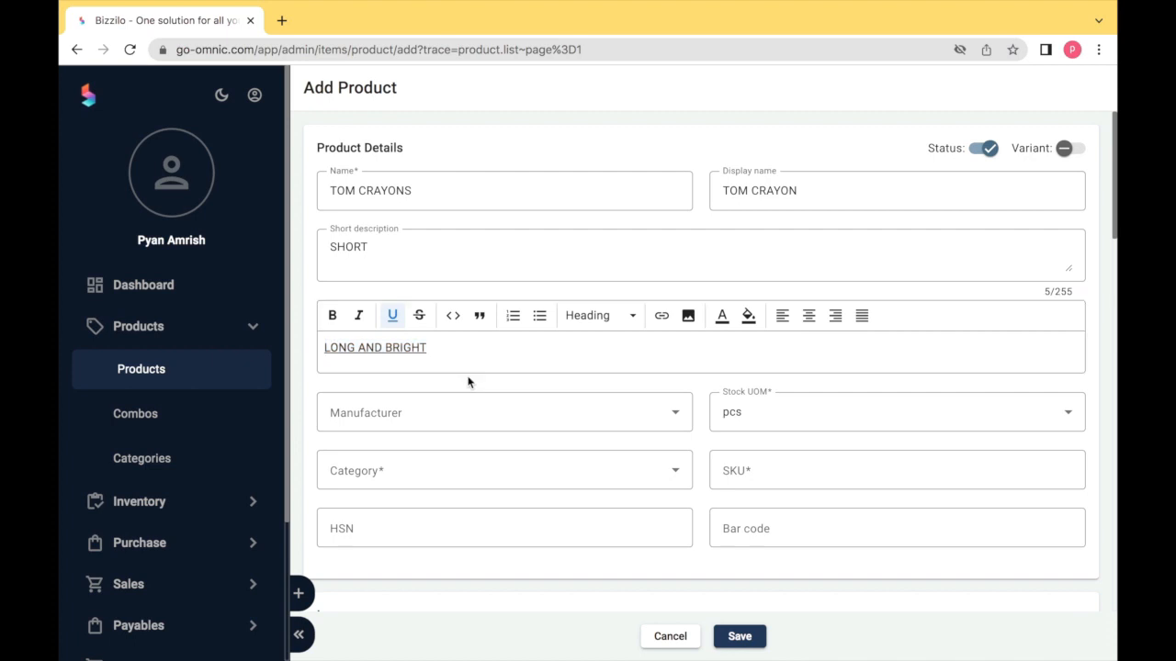
- Set manufacturer to diamond, stock unit to pcs and category to accessories
{"action": "left_click", "coordinate": [452, 422]}
{"action": "left_click", "coordinate": [421, 567]}
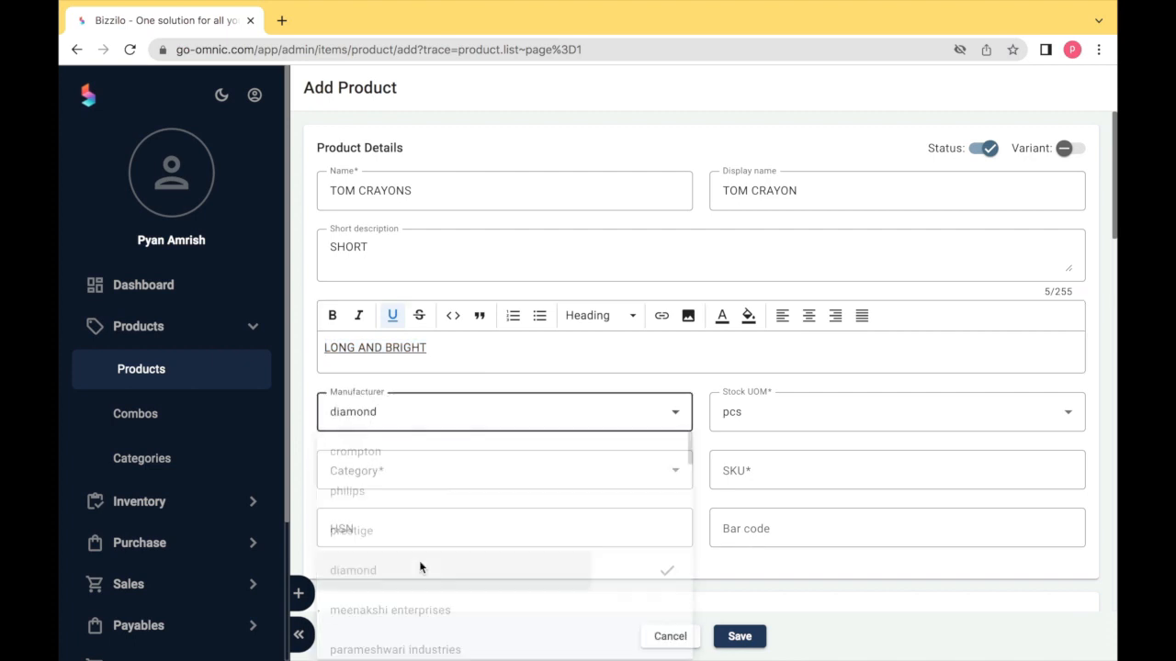
{"action": "left_click", "coordinate": [776, 410]}
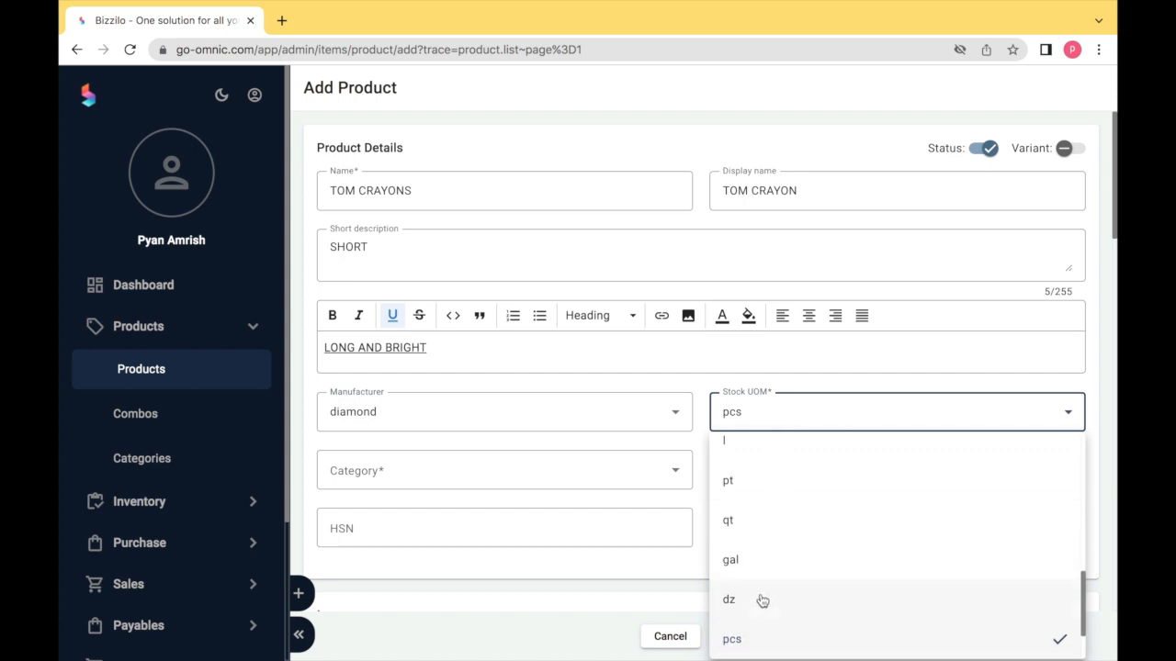
{"action": "left_click", "coordinate": [756, 638]}
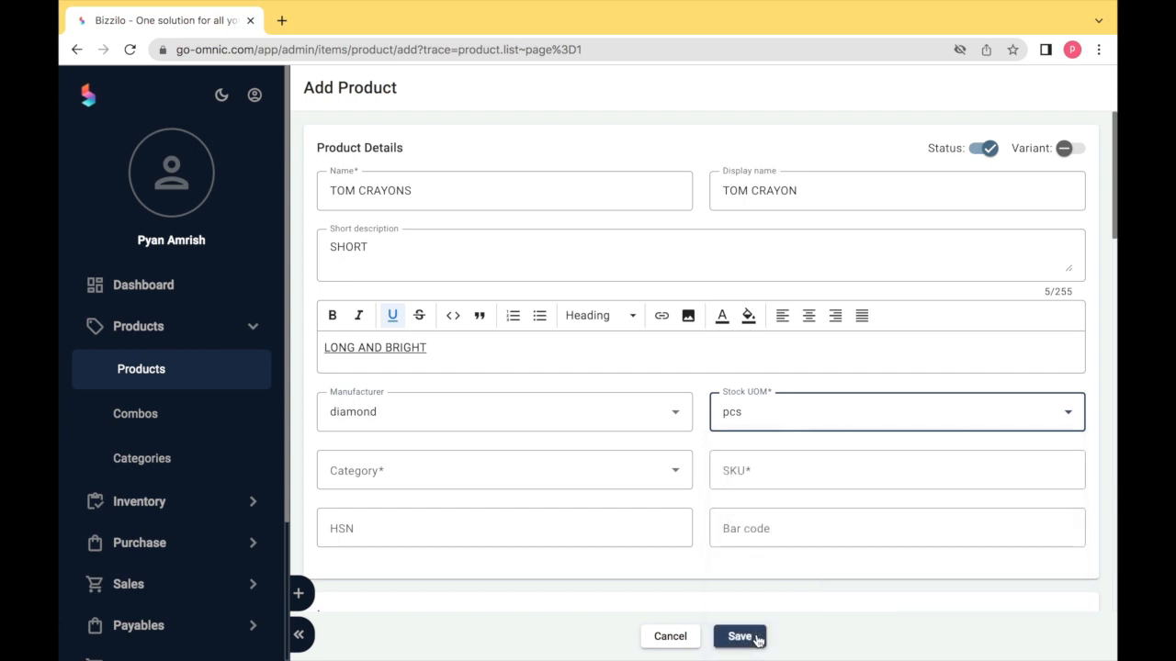
{"action": "left_click", "coordinate": [408, 470]}
{"action": "left_click", "coordinate": [399, 288]}
- Enter SKU FTUC345 and bar code 7788
{"action": "scroll", "coordinate": [555, 439], "scroll_direction": "down", "scroll_amount": 2}
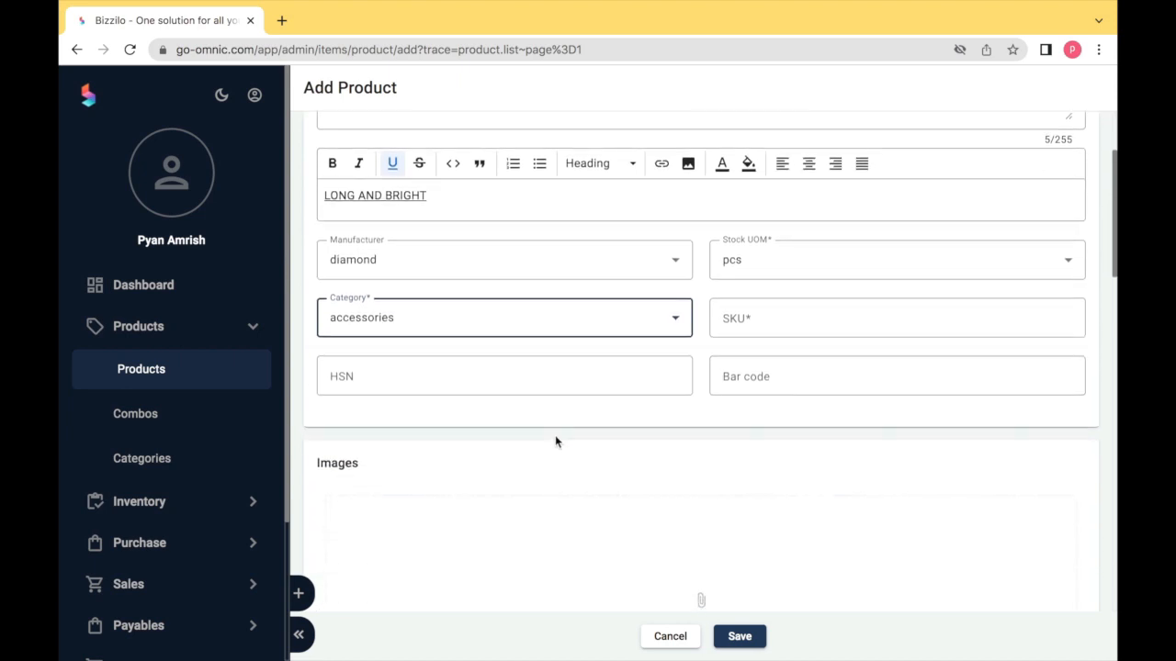
{"action": "left_click", "coordinate": [731, 317]}
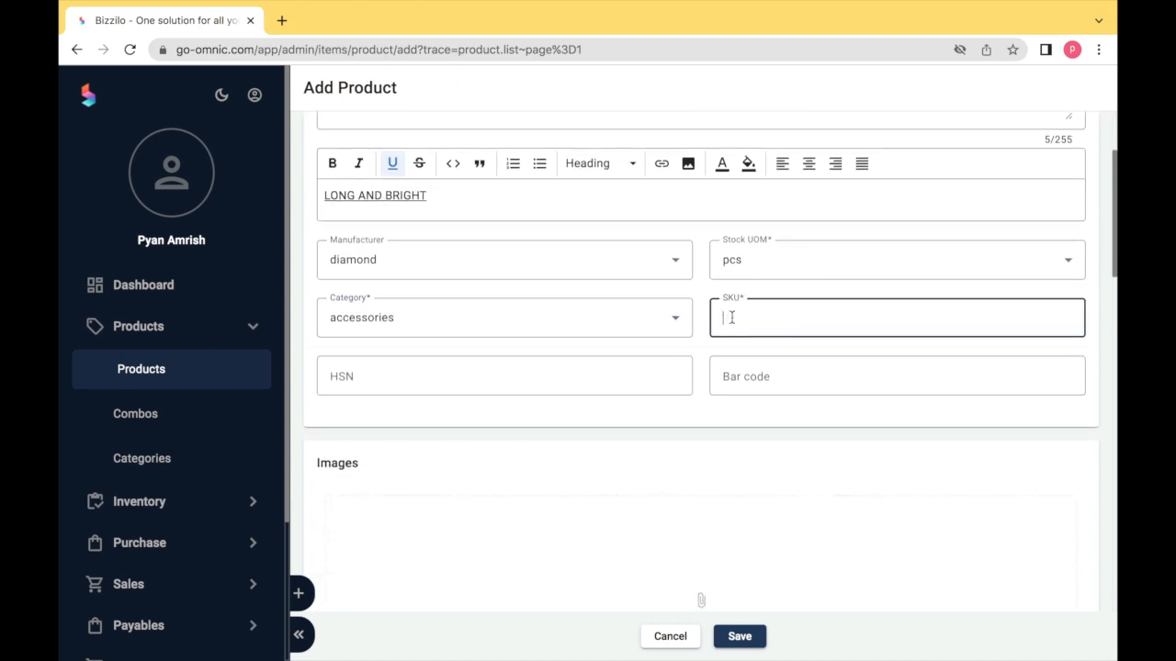
{"action": "type", "text": "FTUC345"}
{"action": "key", "text": "Tab"}
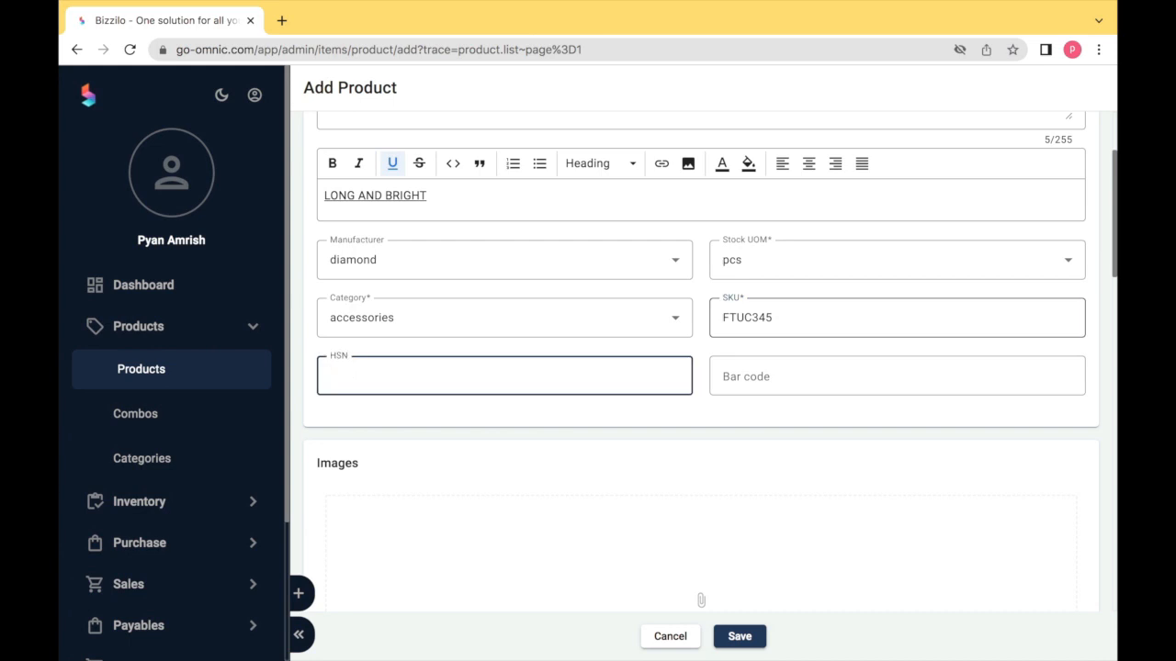
{"action": "key", "text": "Tab"}
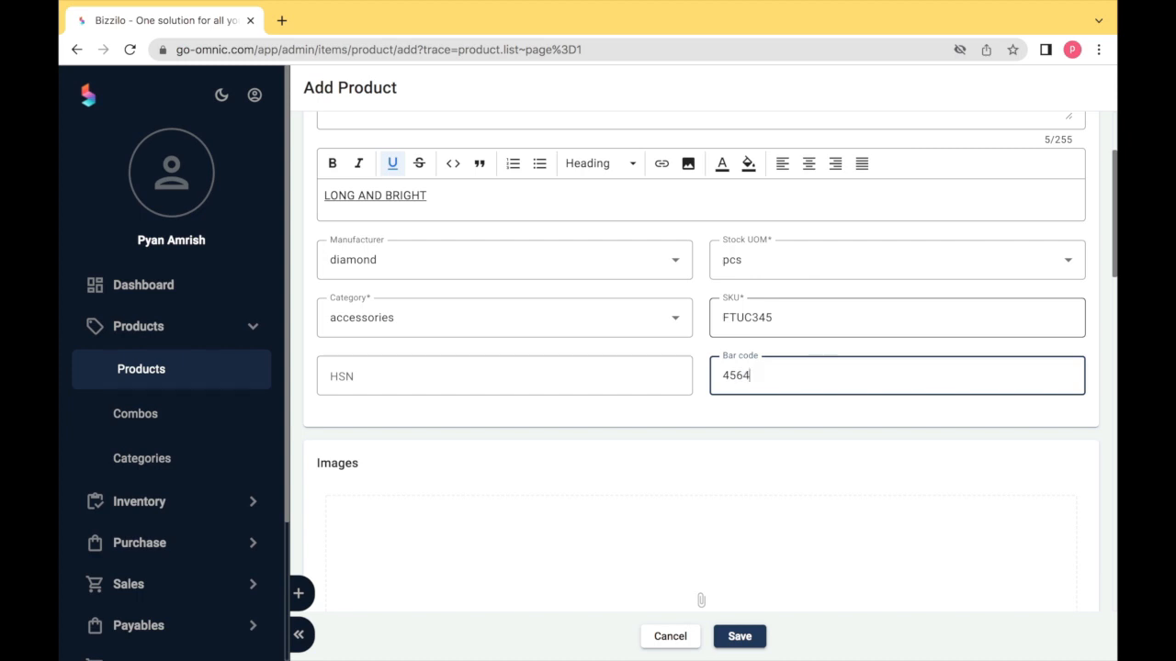
{"action": "key", "text": "BackSpace"}
{"action": "key", "text": "BackSpace"}
{"action": "key", "text": "BackSpace"}
{"action": "type", "text": "7788"}
{"action": "key", "text": "Tab"}
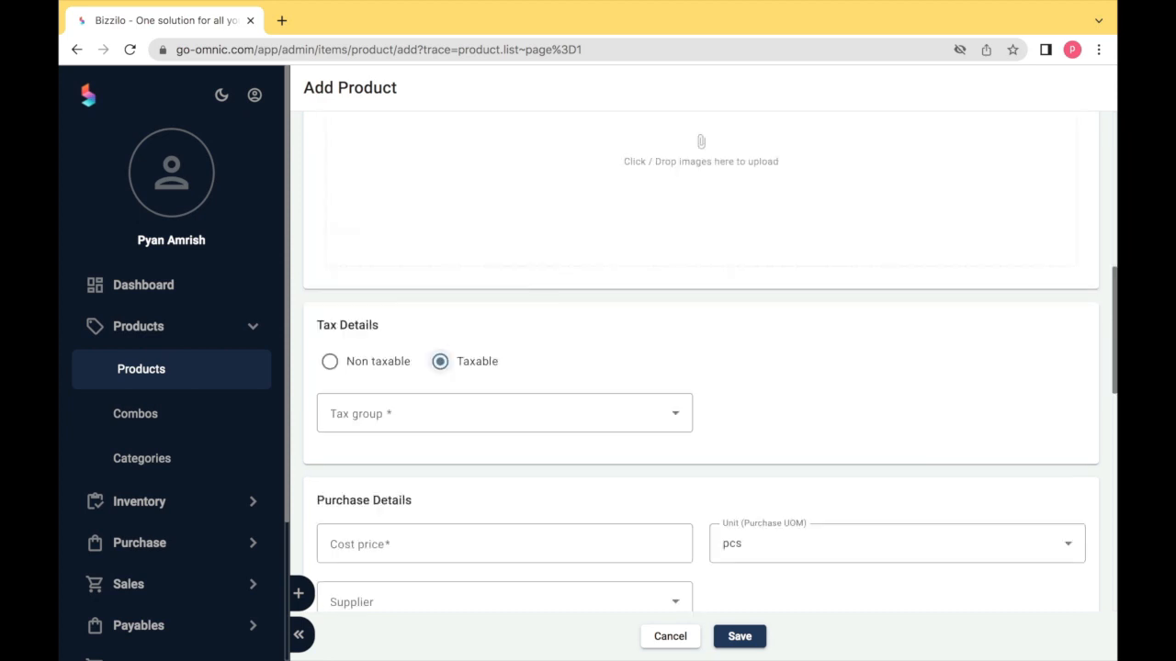
- Upload the crayonrocksdaffs image as the first product photo
{"action": "scroll", "coordinate": [719, 184], "scroll_direction": "up", "scroll_amount": 2}
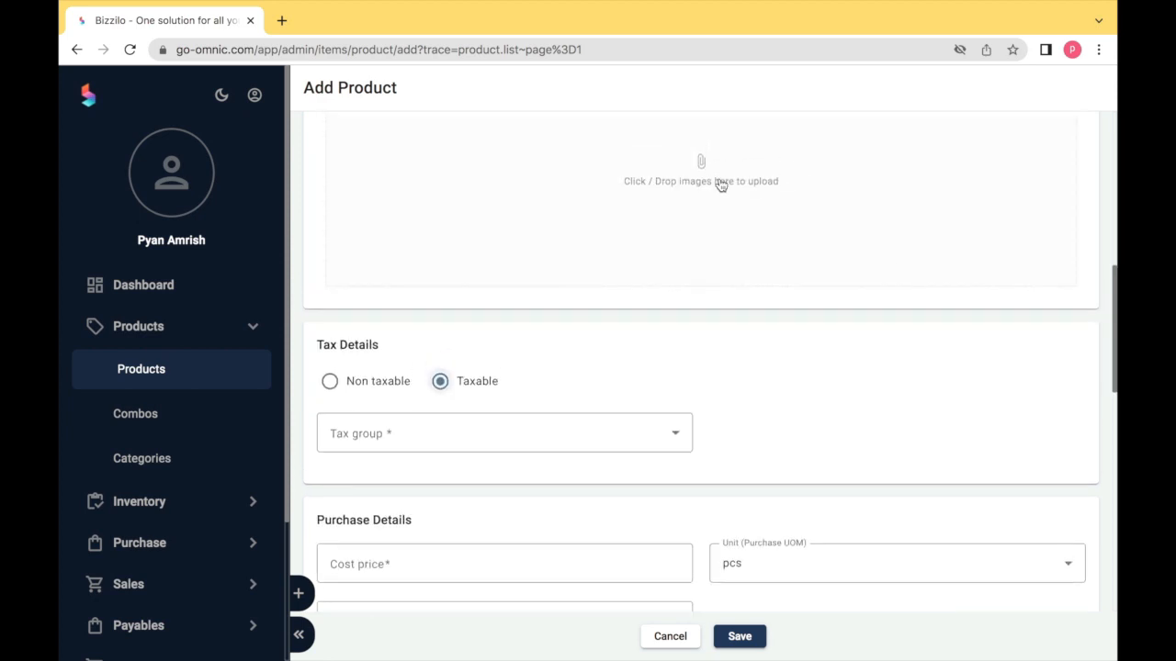
{"action": "scroll", "coordinate": [721, 185], "scroll_direction": "up", "scroll_amount": 1}
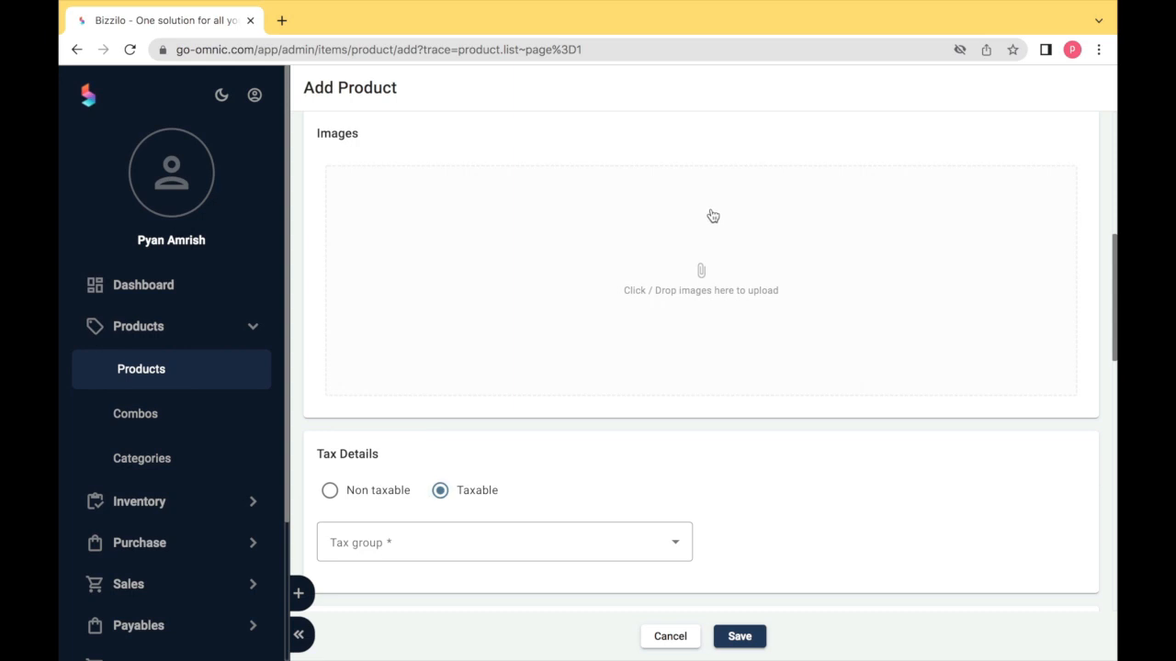
{"action": "left_click", "coordinate": [713, 216]}
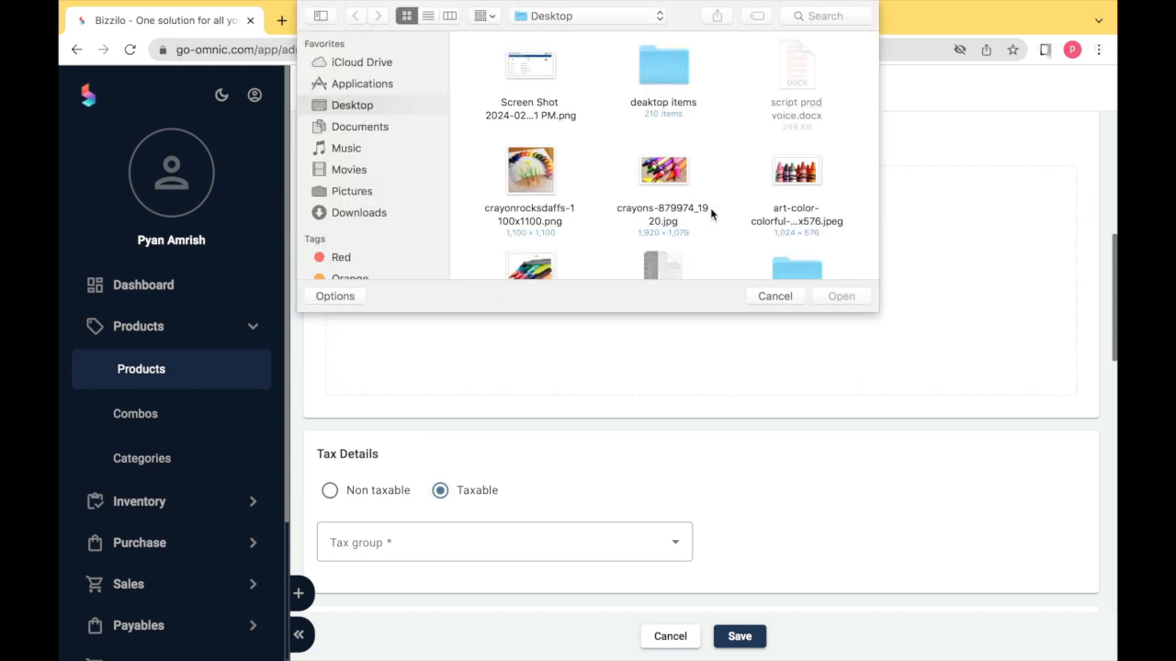
{"action": "left_click", "coordinate": [532, 174]}
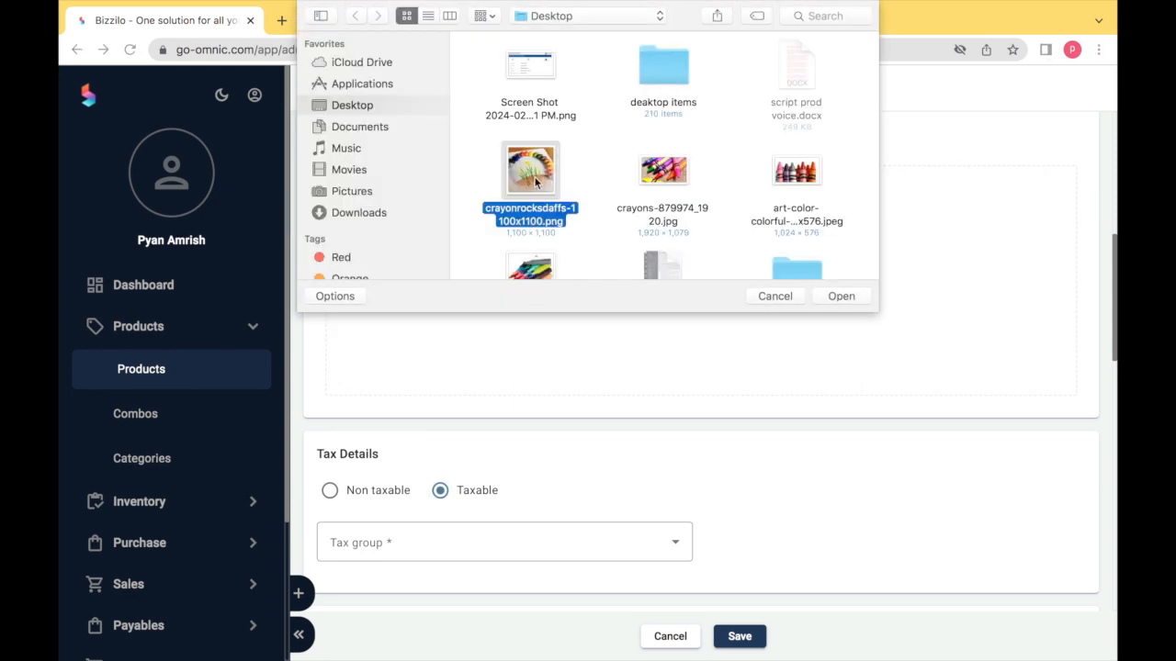
{"action": "left_click", "coordinate": [826, 295]}
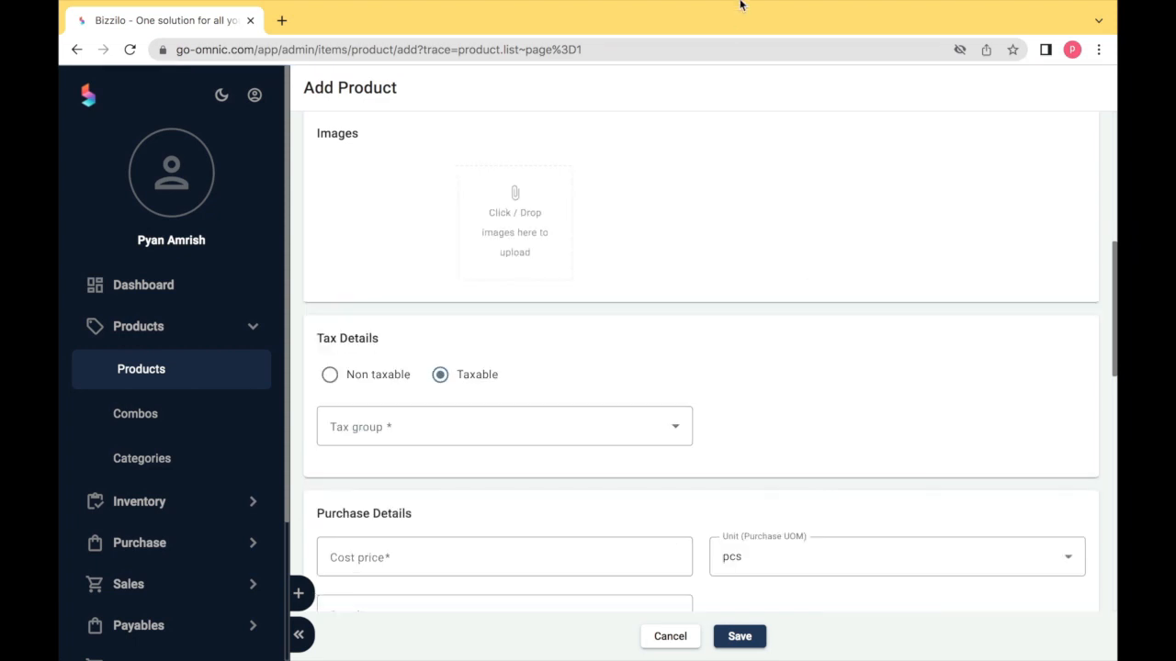
- Drag two more crayon photos from the desktop, including 640x640.jpg, and move the pink crayons image to third
{"action": "mouse_move", "coordinate": [741, 5]}
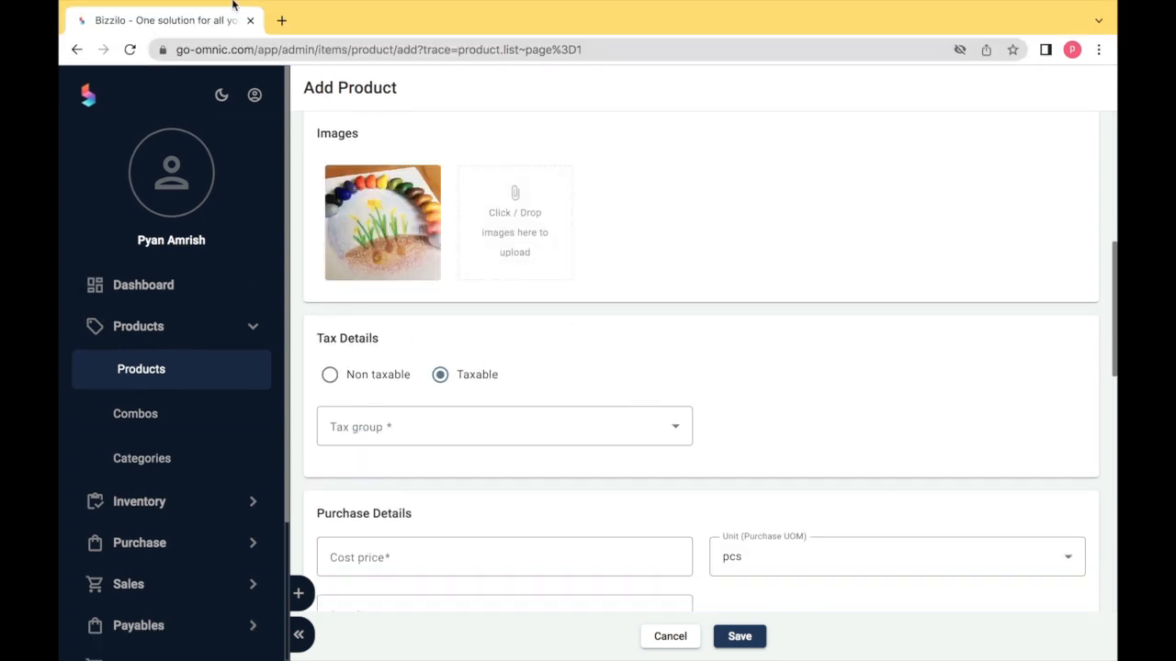
{"action": "mouse_move", "coordinate": [236, 3]}
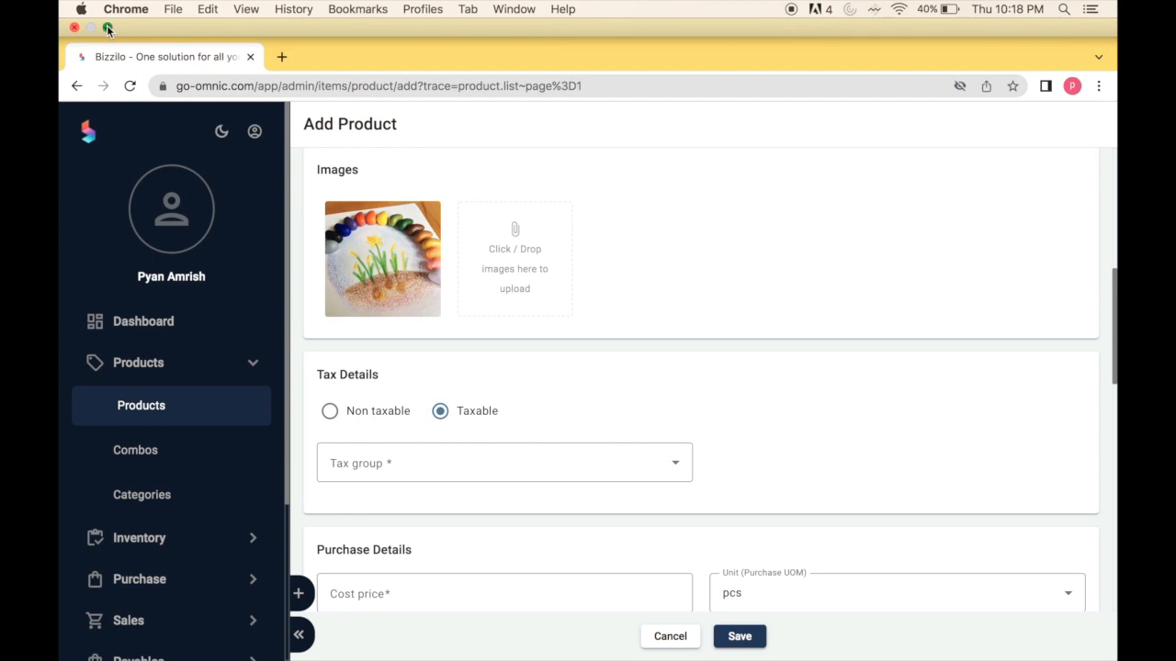
{"action": "left_click", "coordinate": [107, 29]}
{"action": "left_click_drag", "start_coordinate": [1072, 255], "coordinate": [523, 240]}
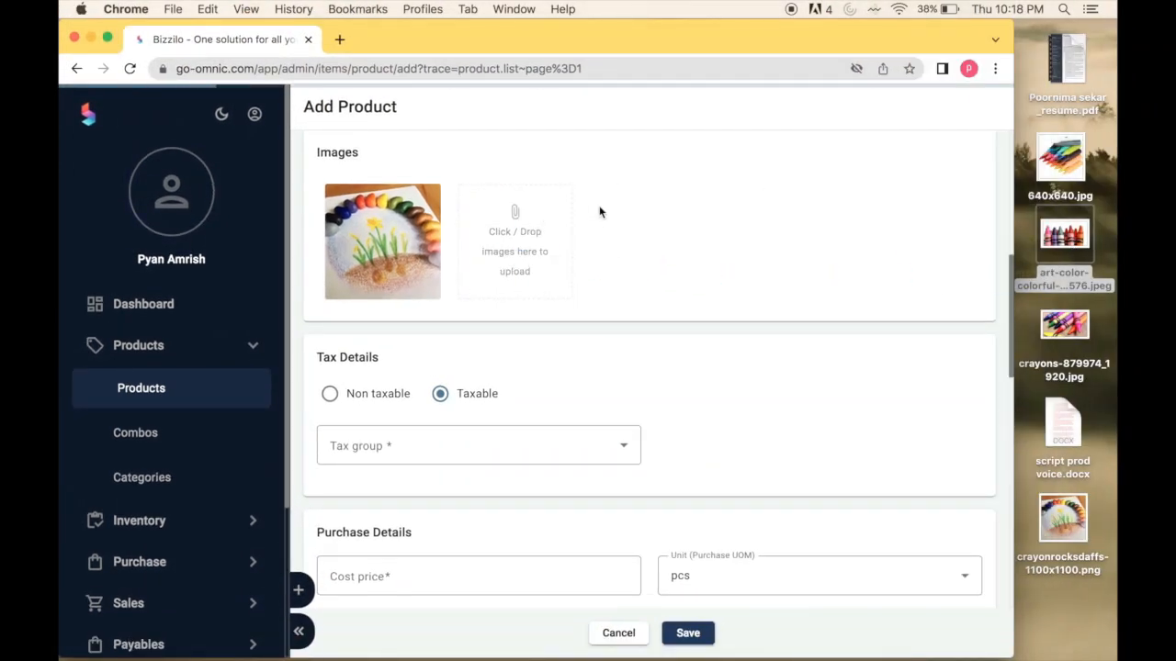
{"action": "left_click_drag", "start_coordinate": [1070, 158], "coordinate": [687, 222]}
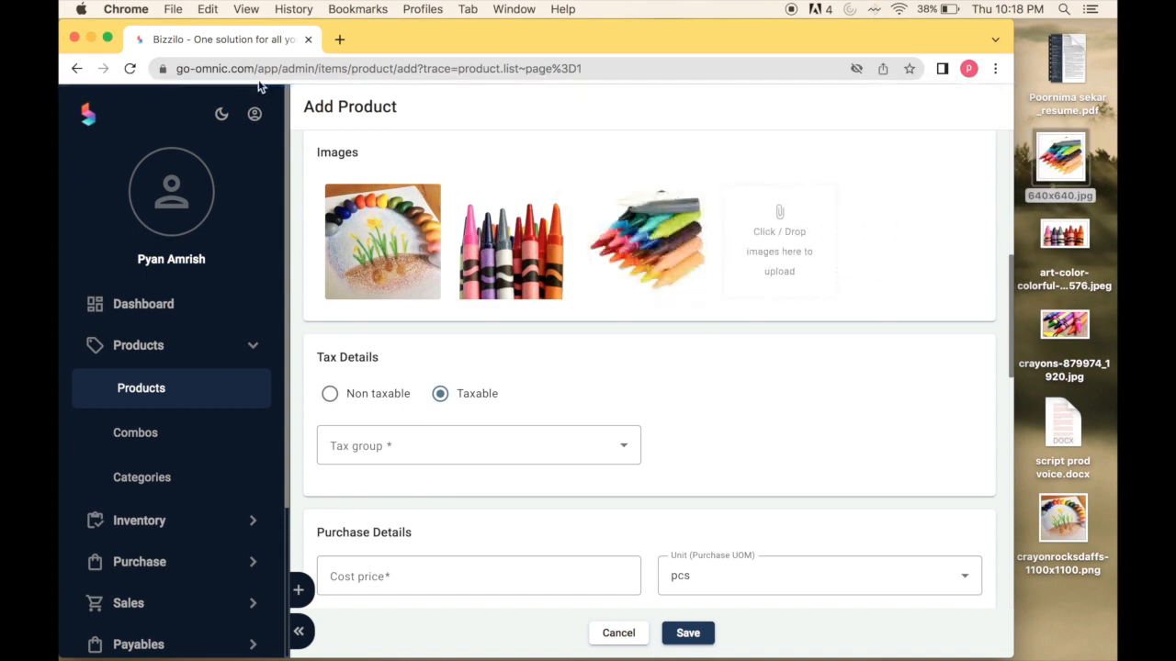
{"action": "left_click", "coordinate": [107, 41]}
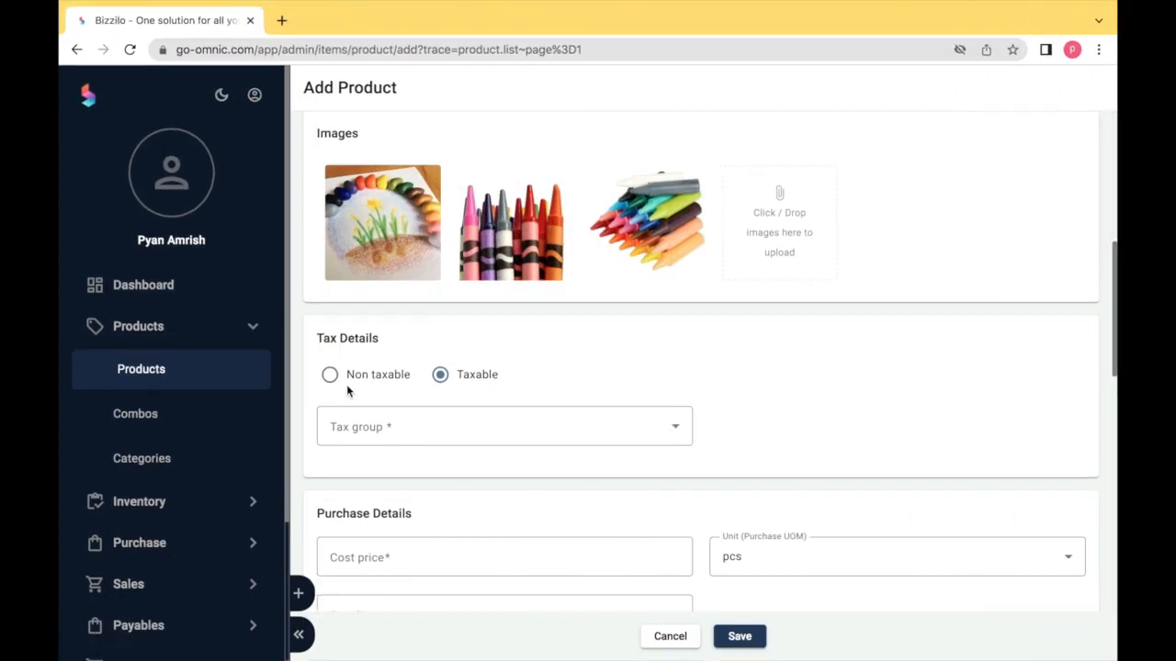
{"action": "mouse_move", "coordinate": [495, 242]}
{"action": "left_click_drag", "start_coordinate": [495, 241], "coordinate": [654, 236]}
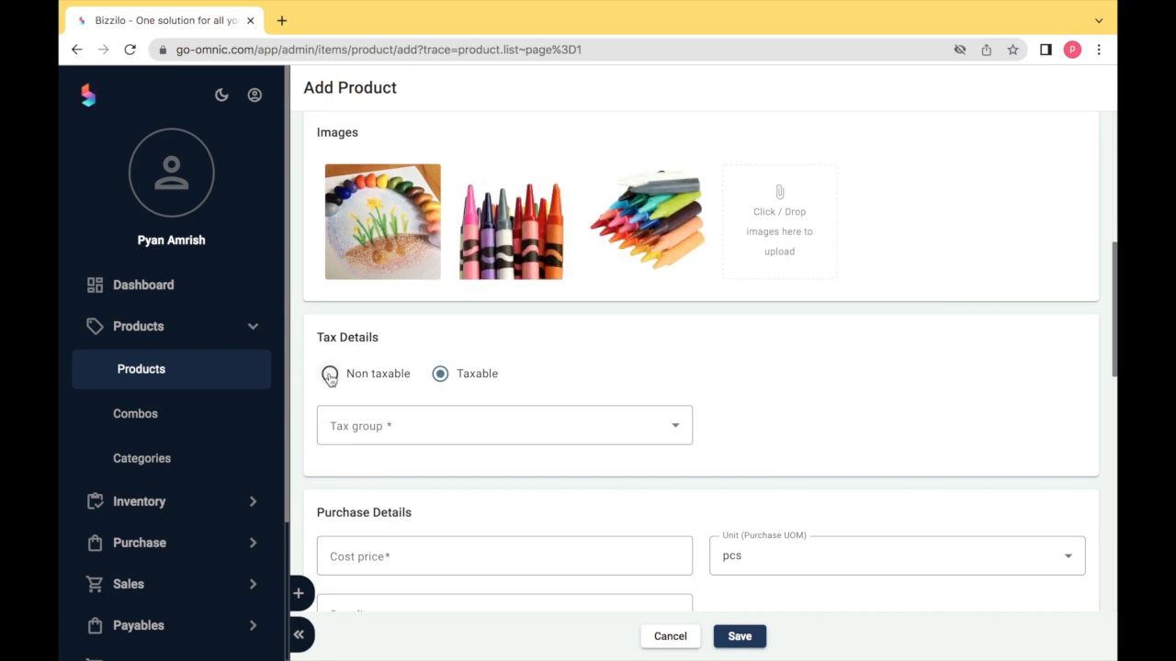
- Mark the product as taxable with the GST18 tax group
{"action": "scroll", "coordinate": [330, 378], "scroll_direction": "down", "scroll_amount": 1}
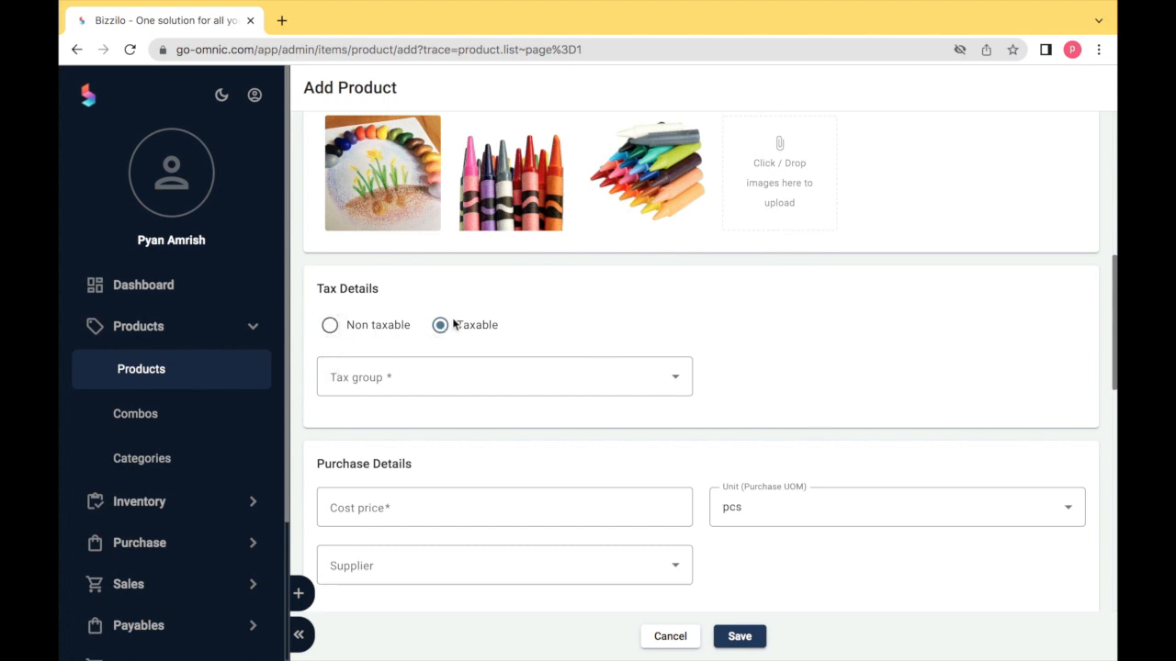
{"action": "left_click", "coordinate": [330, 327]}
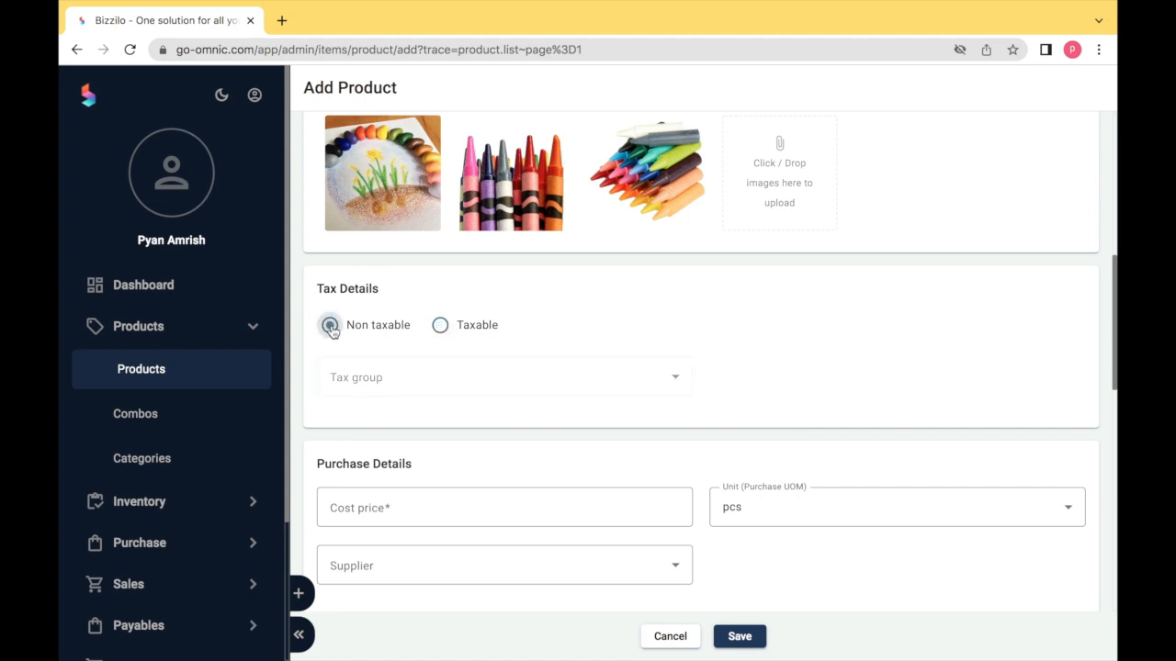
{"action": "left_click", "coordinate": [441, 328]}
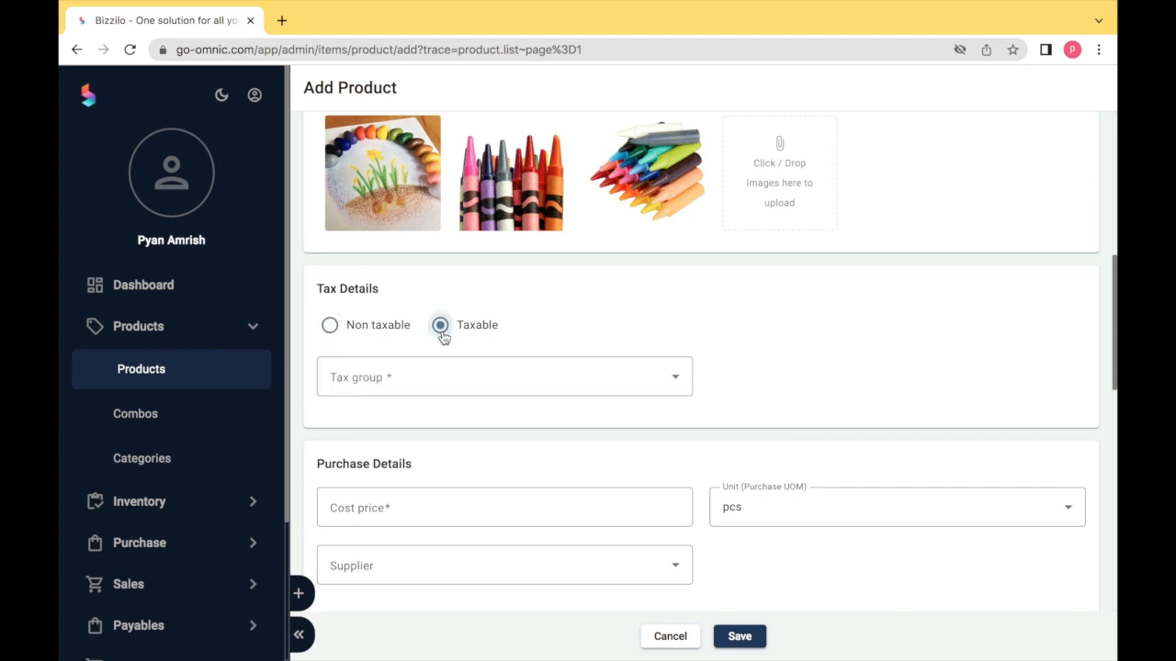
{"action": "left_click", "coordinate": [462, 374]}
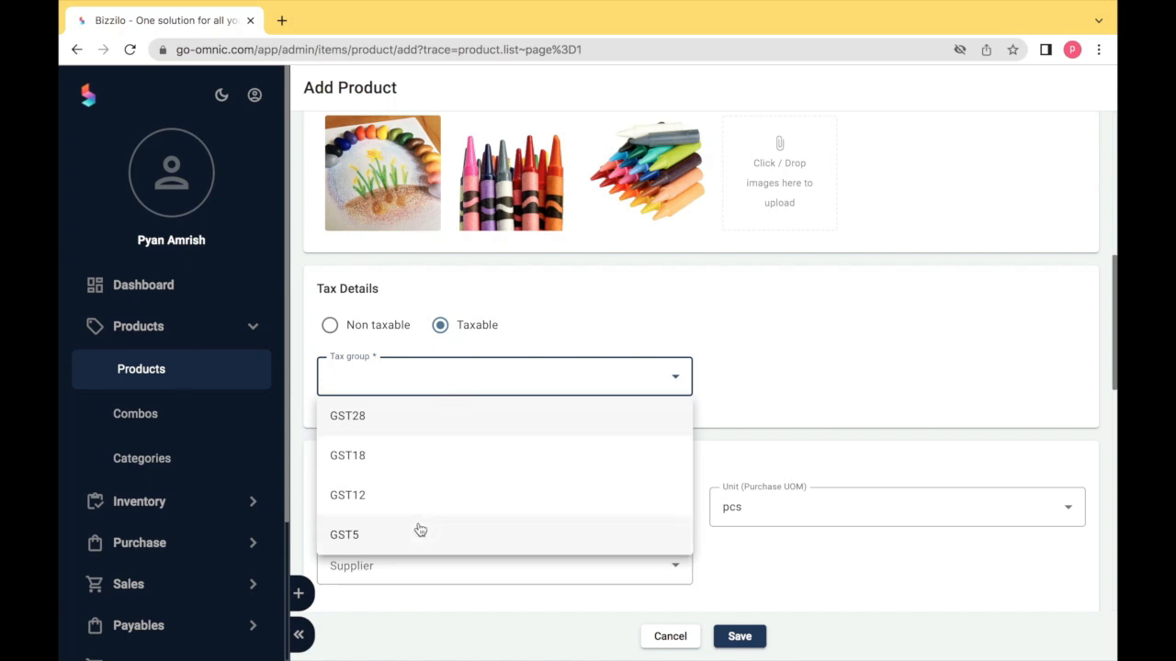
{"action": "left_click", "coordinate": [424, 466]}
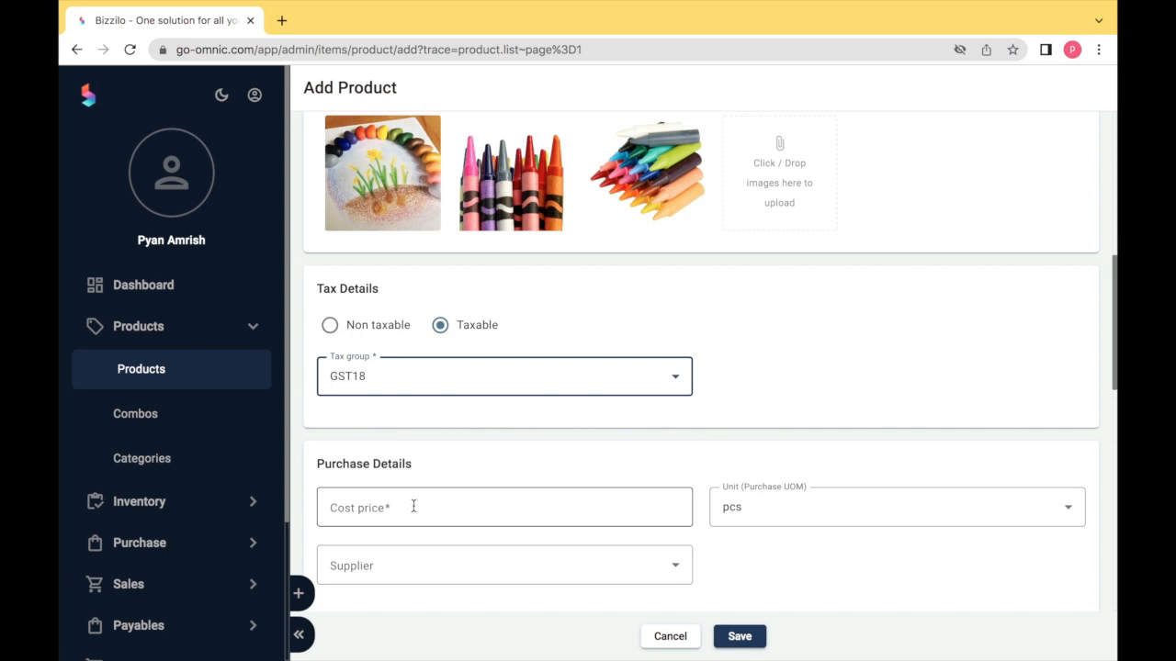
- Enter cost price 10 with pcs as the purchase unit
{"action": "left_click", "coordinate": [413, 506]}
{"action": "type", "text": "10"}
{"action": "key", "text": "Tab"}
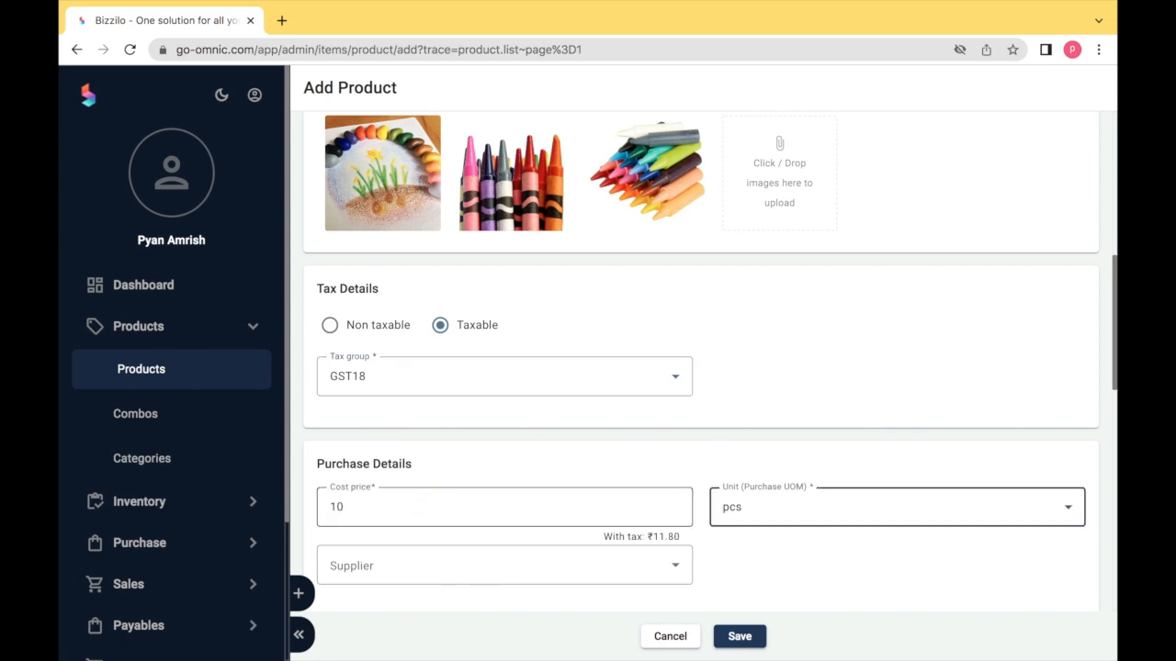
{"action": "left_click", "coordinate": [753, 515]}
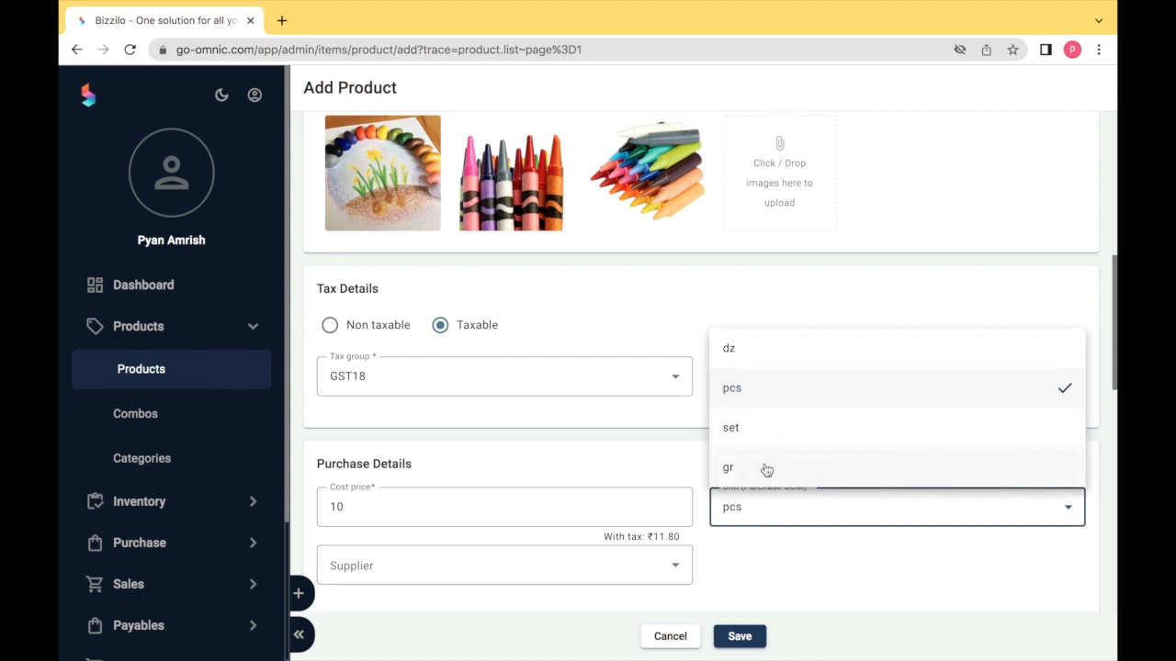
{"action": "left_click", "coordinate": [764, 393]}
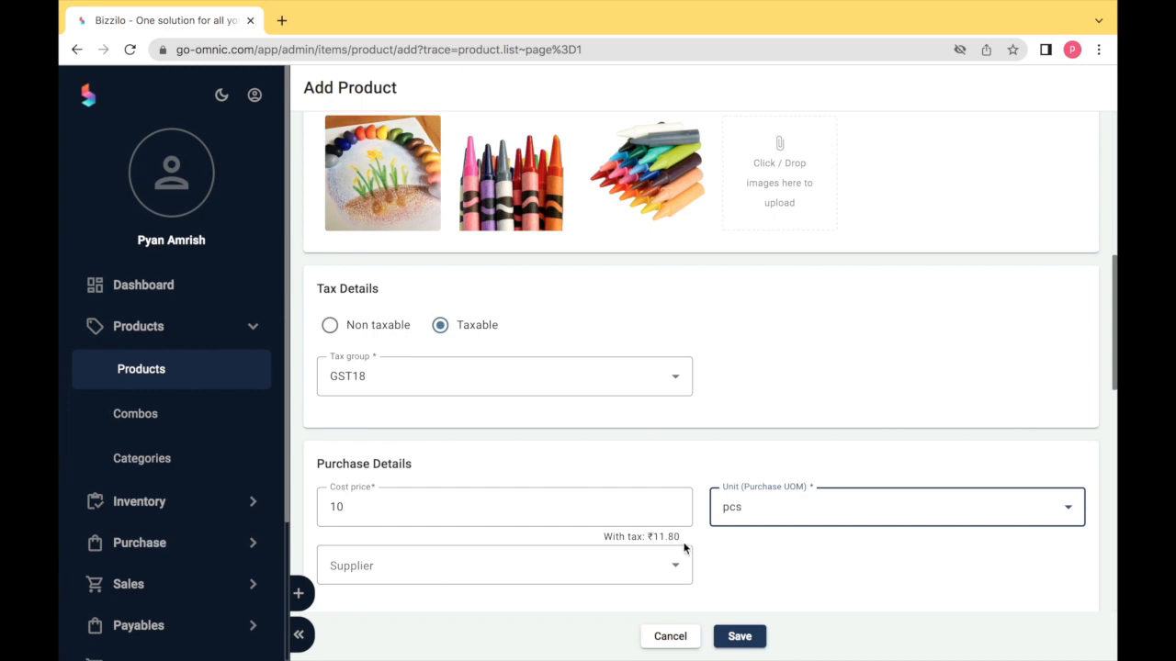
{"action": "left_click", "coordinate": [677, 572]}
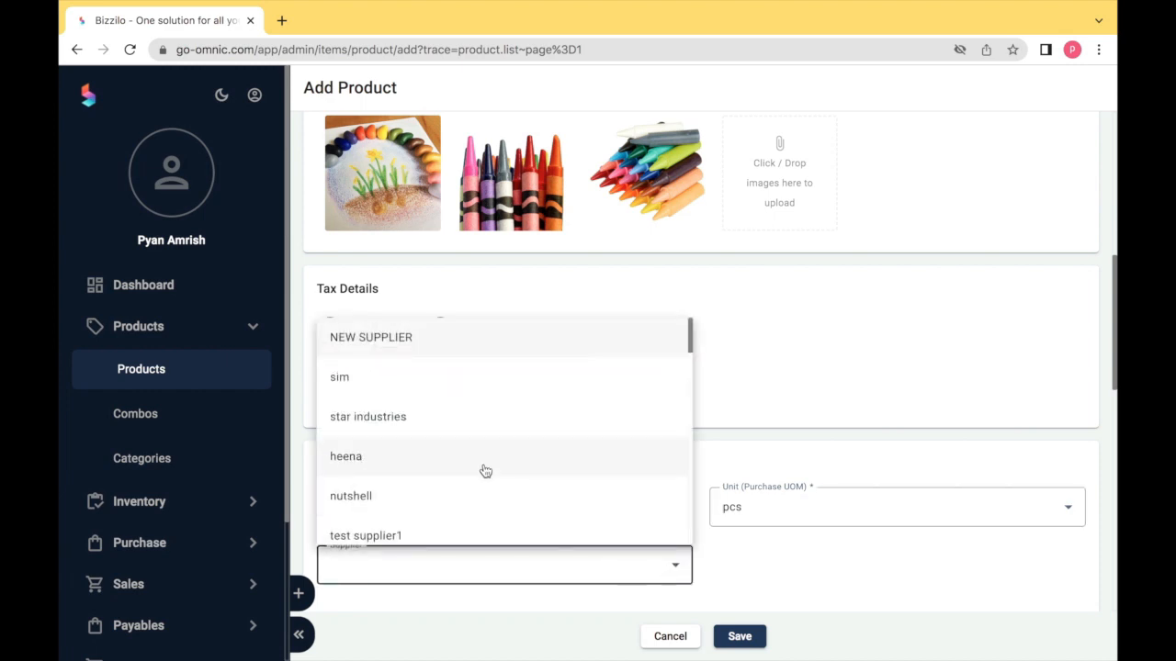
- Choose supplier test supplier1, selling price 12 per pcs and compare-at price 15
{"action": "left_click", "coordinate": [478, 533]}
{"action": "scroll", "coordinate": [476, 540], "scroll_direction": "down", "scroll_amount": 3}
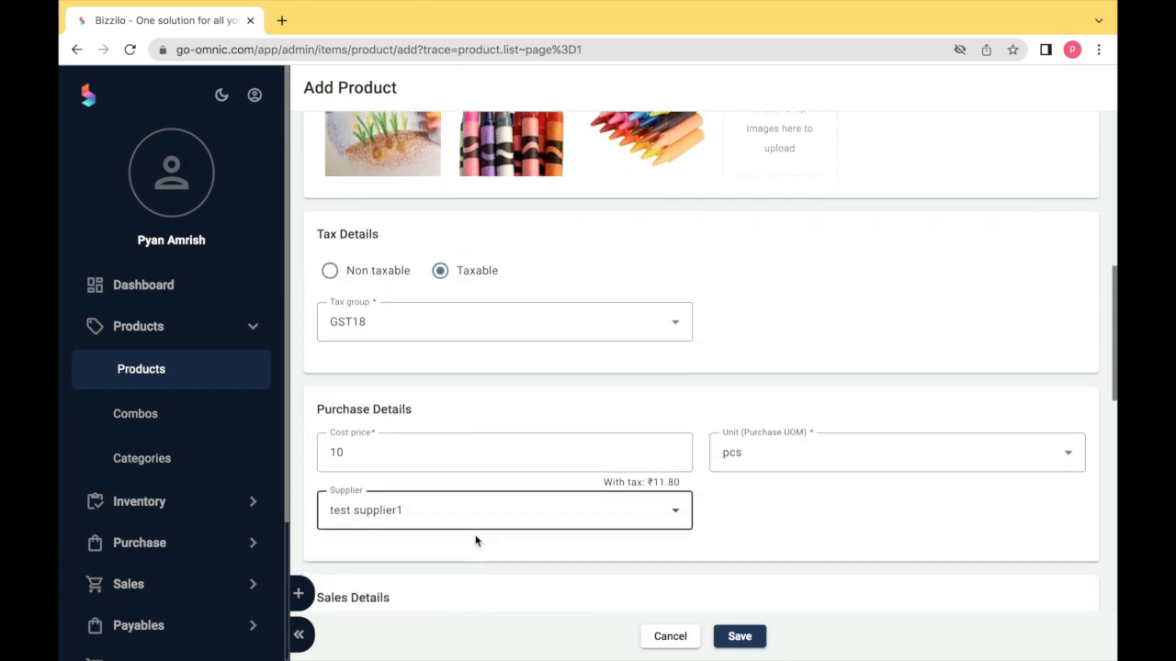
{"action": "scroll", "coordinate": [476, 540], "scroll_direction": "down", "scroll_amount": 3}
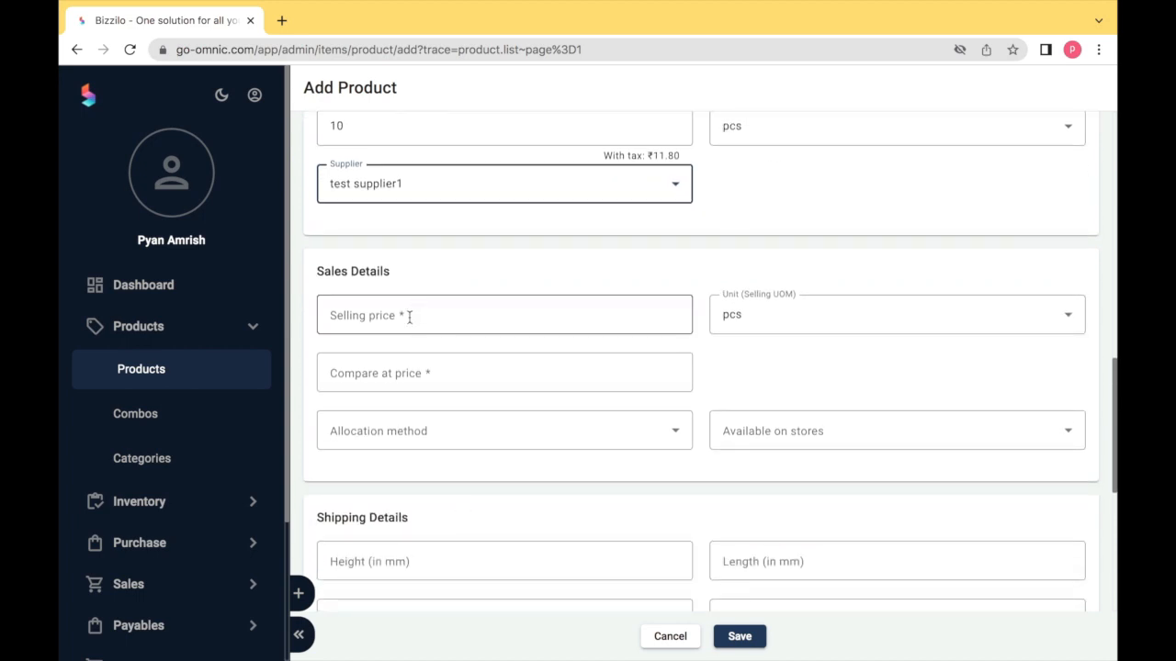
{"action": "left_click", "coordinate": [410, 312]}
{"action": "type", "text": "12"}
{"action": "key", "text": "Tab"}
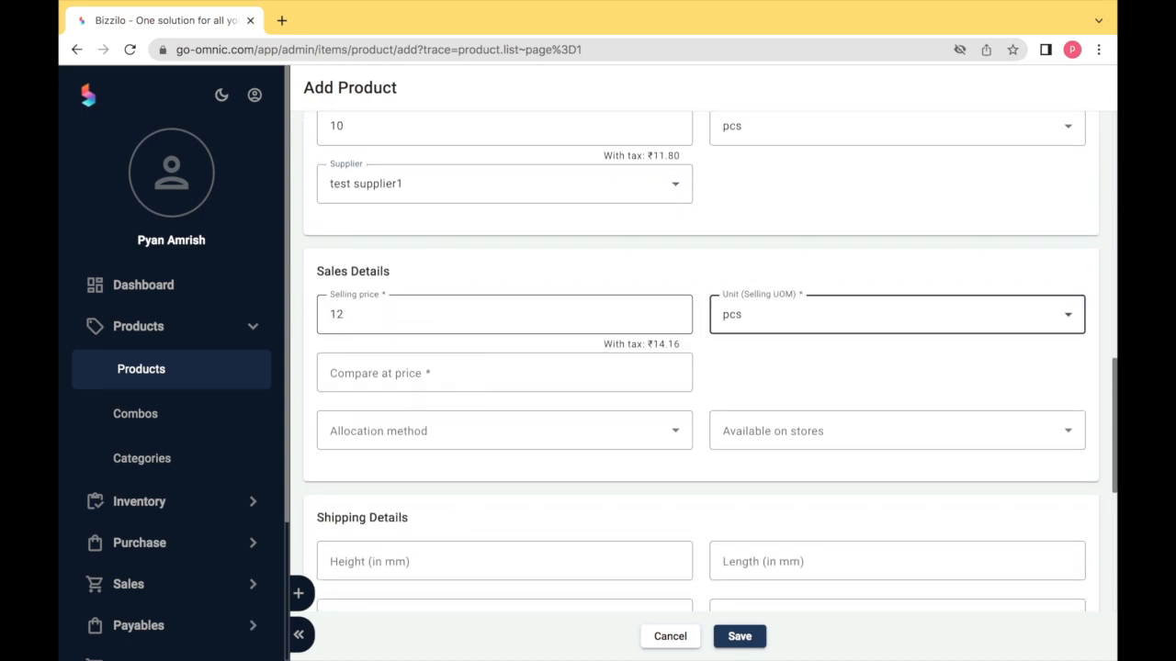
{"action": "left_click", "coordinate": [763, 322]}
{"action": "left_click", "coordinate": [754, 328]}
{"action": "left_click", "coordinate": [611, 371]}
{"action": "type", "text": "15"}
{"action": "key", "text": "Tab"}
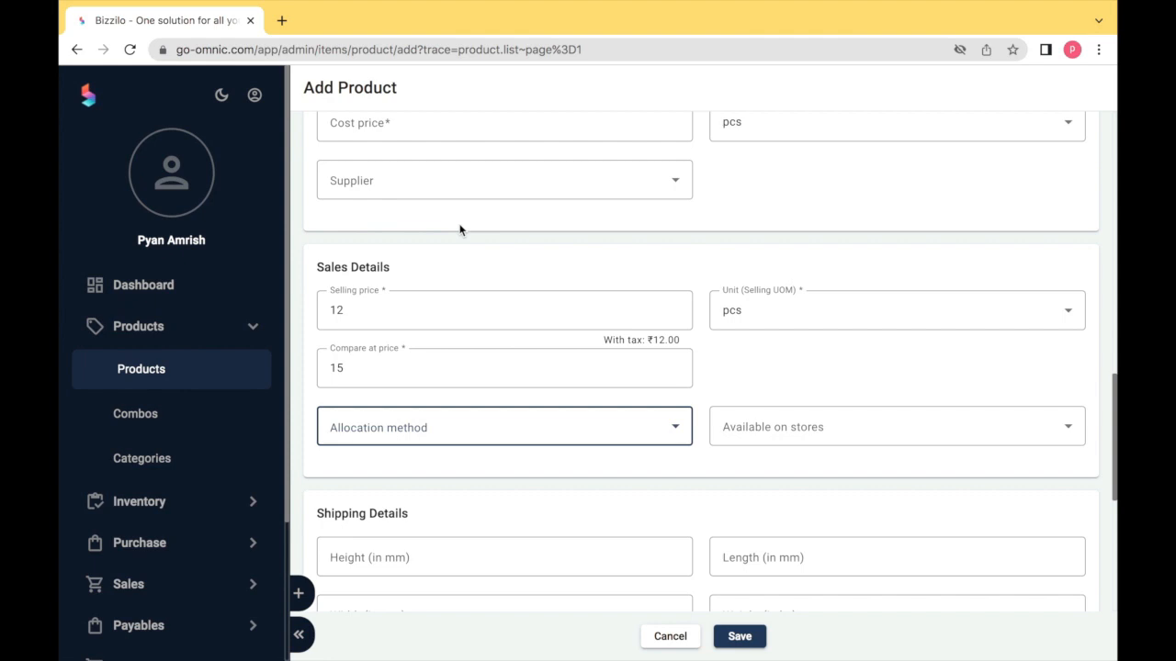
- Use FIFO allocation and make the product available in Test Store and tesco
{"action": "scroll", "coordinate": [460, 229], "scroll_direction": "down", "scroll_amount": 1}
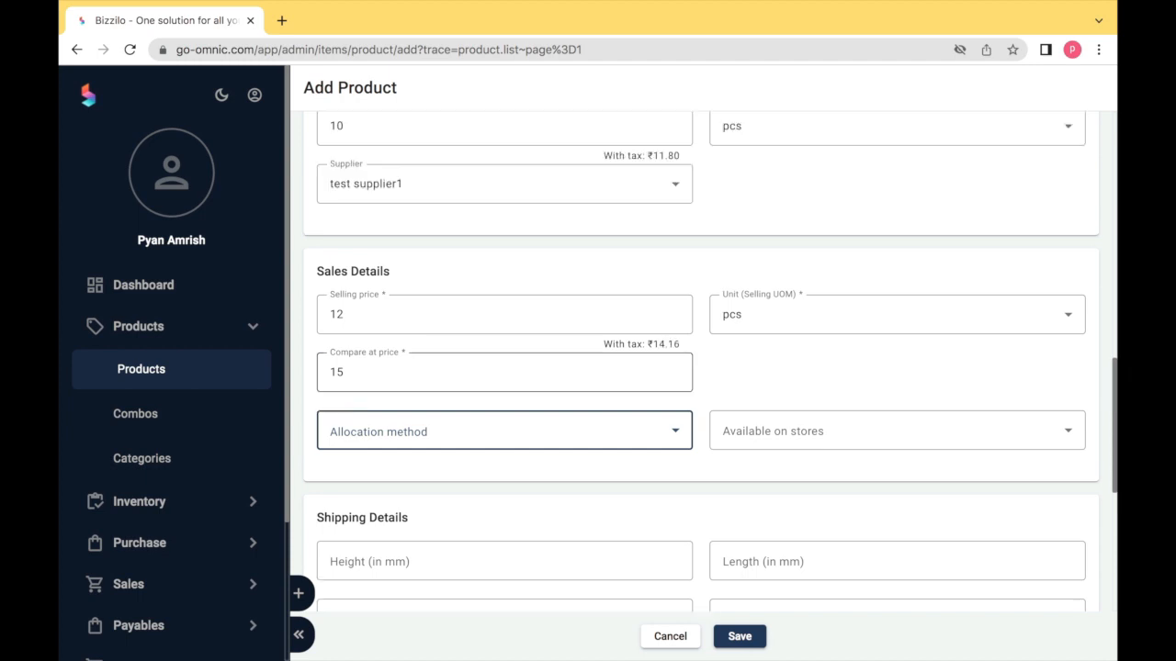
{"action": "left_click", "coordinate": [600, 428]}
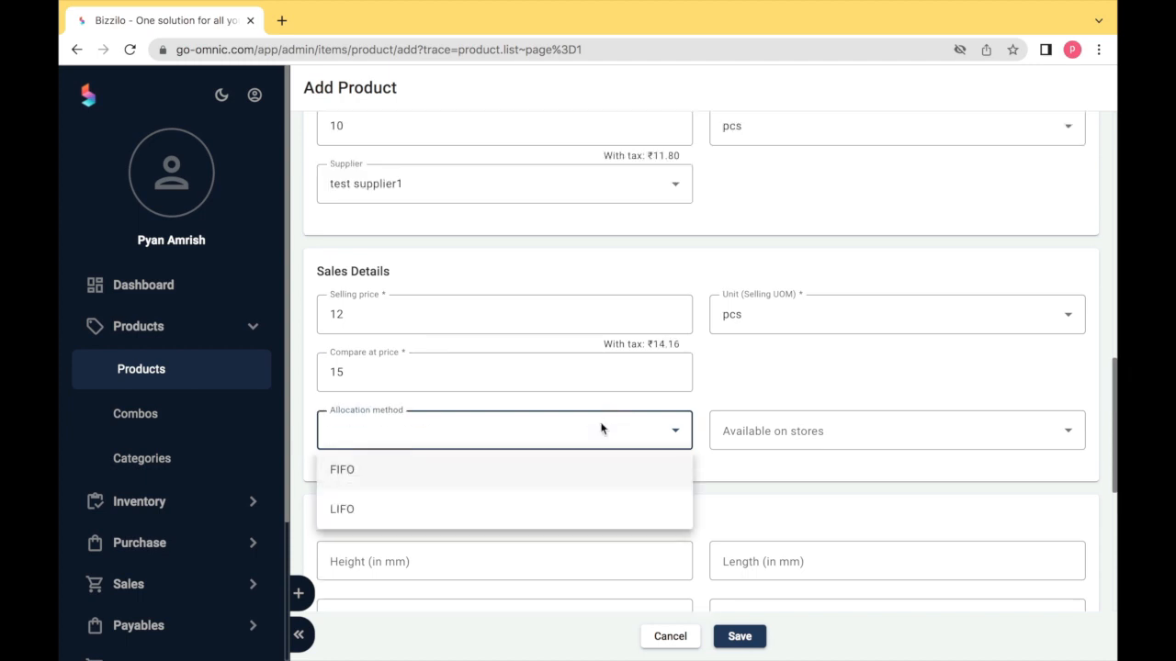
{"action": "left_click", "coordinate": [589, 474]}
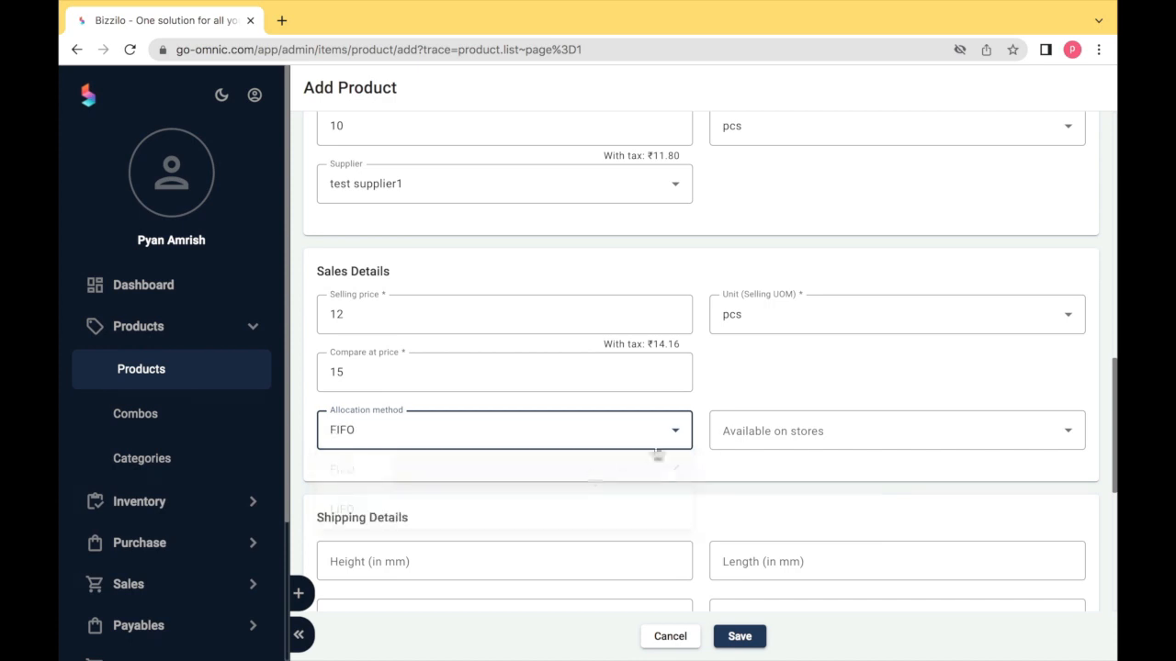
{"action": "left_click", "coordinate": [748, 441]}
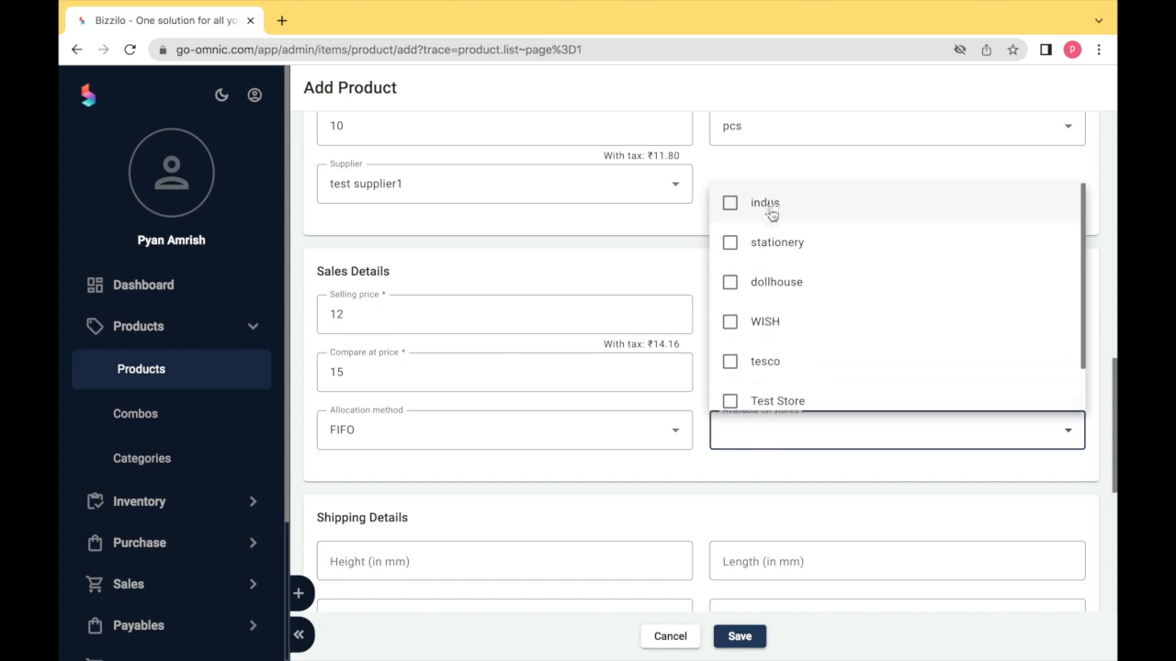
{"action": "left_click", "coordinate": [786, 399]}
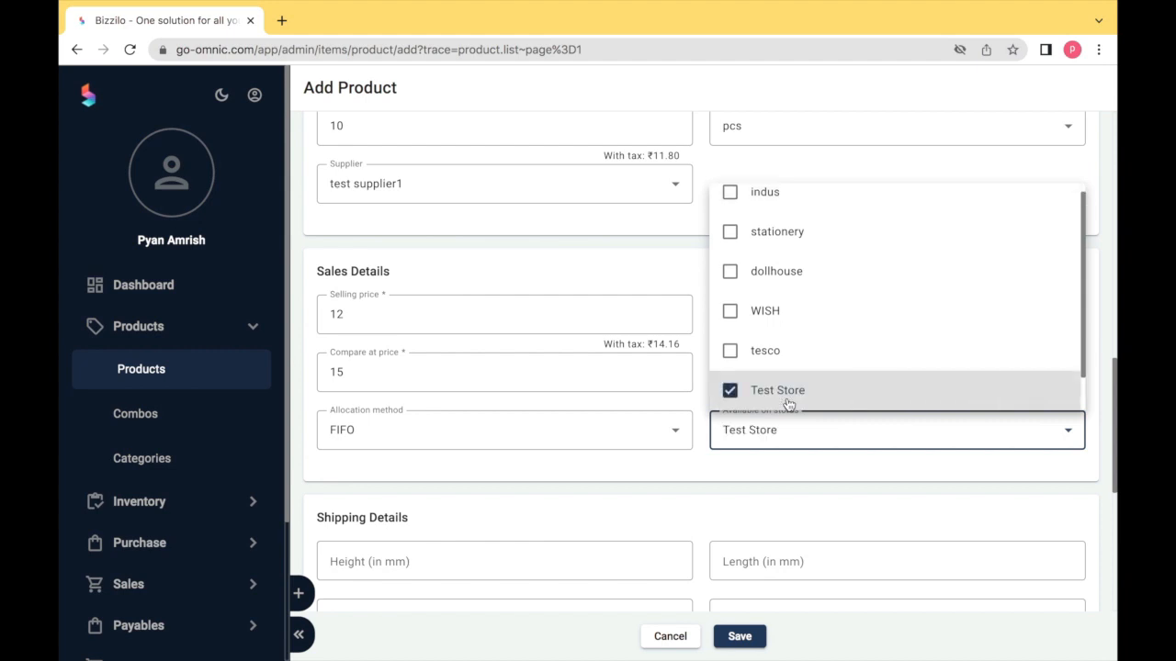
{"action": "left_click", "coordinate": [780, 368]}
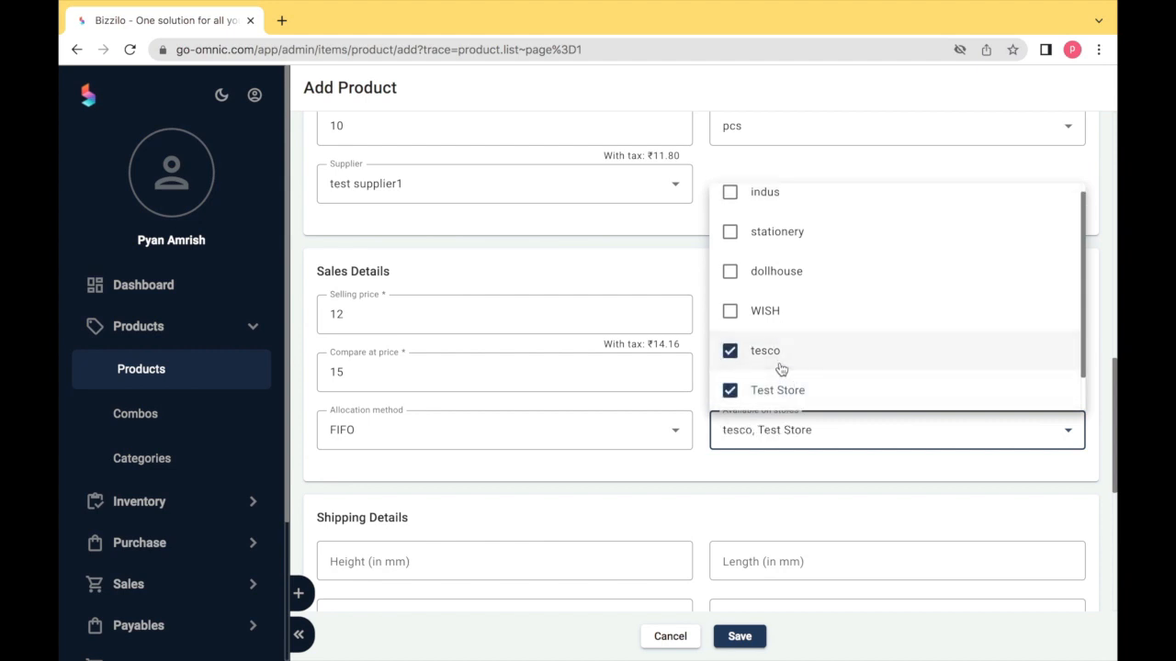
{"action": "left_click", "coordinate": [776, 469]}
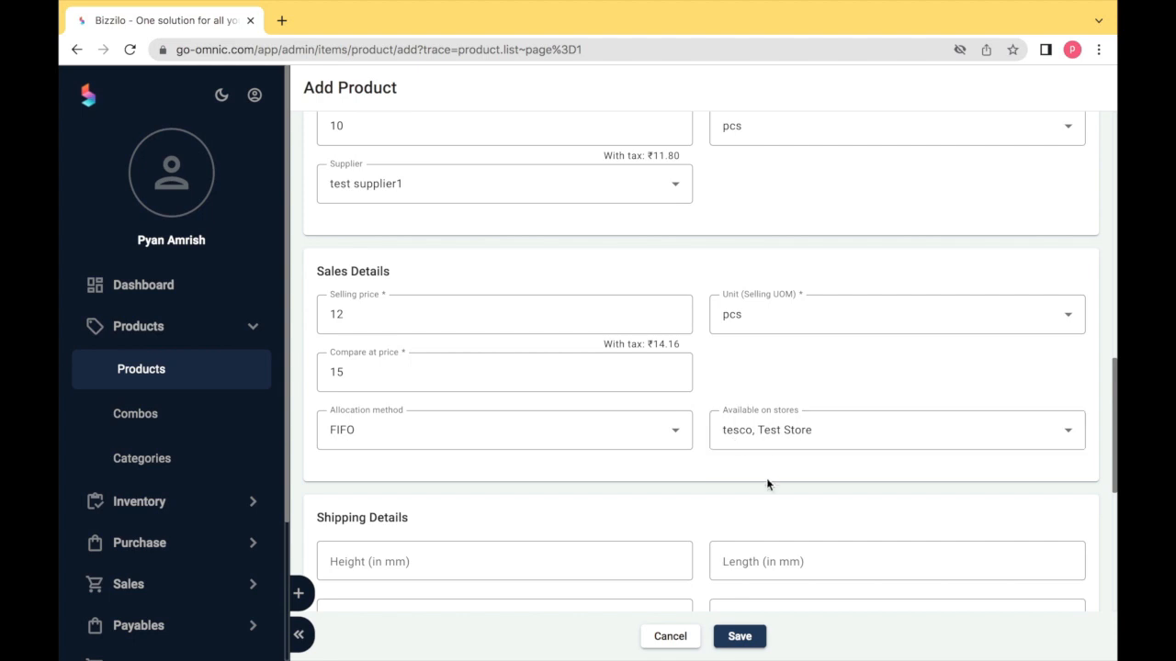
- Enter 10 for shipping height, length, width and weight, and IO as the shipping mode
{"action": "scroll", "coordinate": [768, 484], "scroll_direction": "down", "scroll_amount": 3}
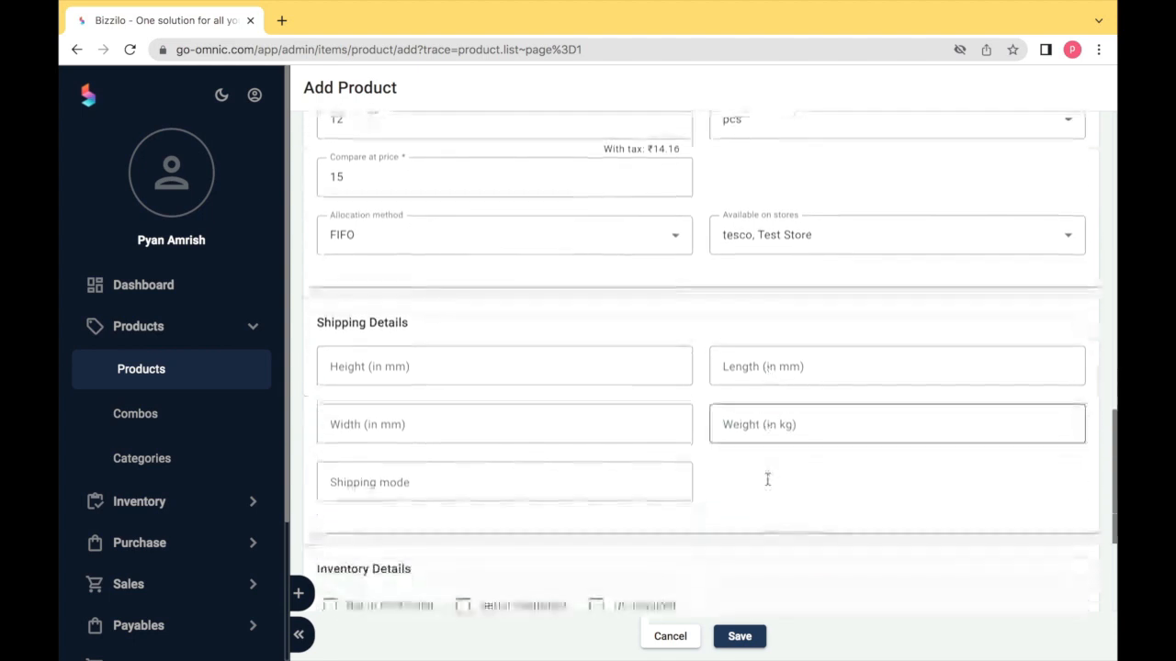
{"action": "left_click", "coordinate": [435, 347]}
{"action": "type", "text": "10"}
{"action": "key", "text": "Tab"}
{"action": "type", "text": "10"}
{"action": "key", "text": "Tab"}
{"action": "type", "text": "10"}
{"action": "key", "text": "Tab"}
{"action": "type", "text": "10"}
{"action": "key", "text": "Tab"}
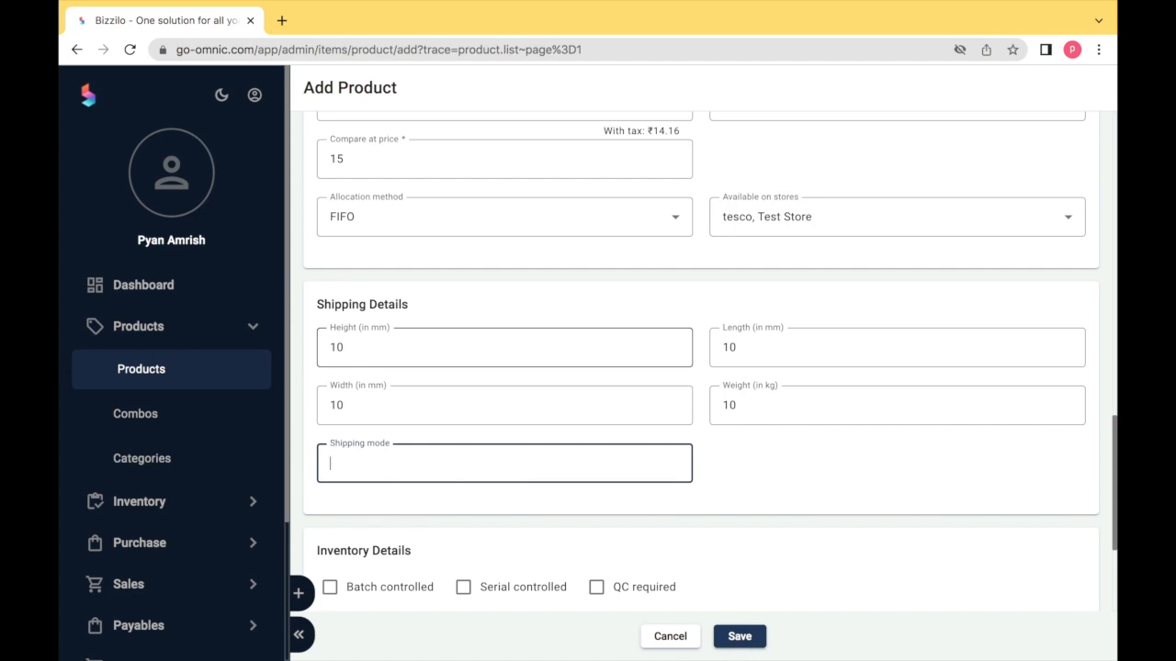
{"action": "type", "text": "IO"}
{"action": "key", "text": "Tab"}
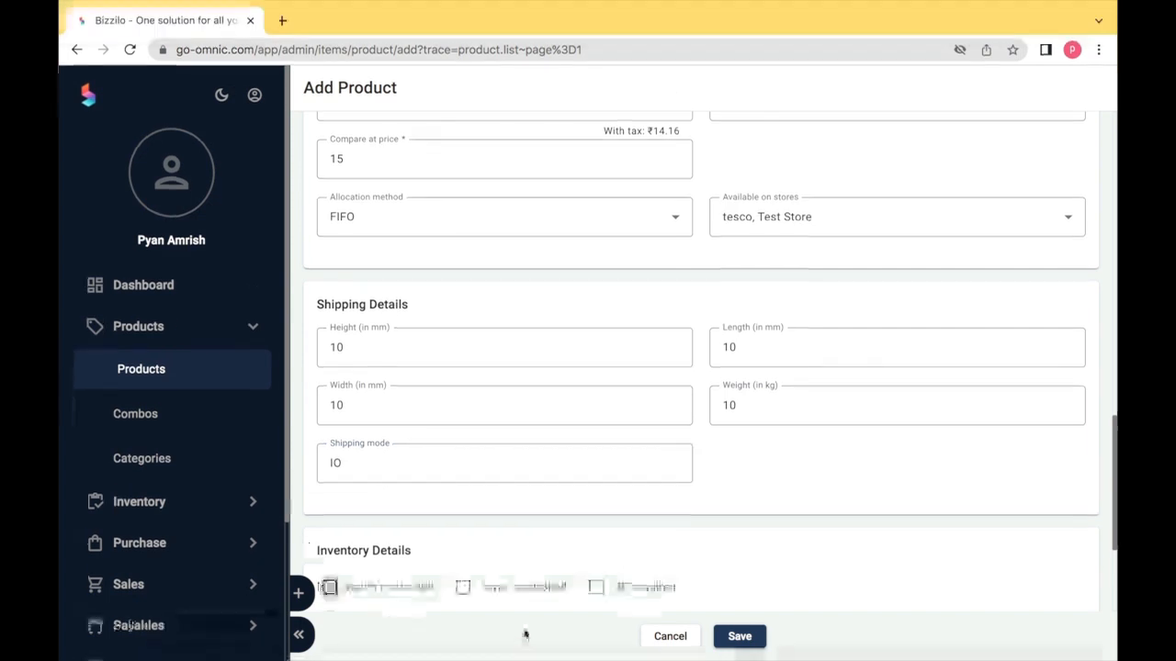
{"action": "scroll", "coordinate": [549, 514], "scroll_direction": "down", "scroll_amount": 2}
{"action": "scroll", "coordinate": [549, 521], "scroll_direction": "down", "scroll_amount": 2}
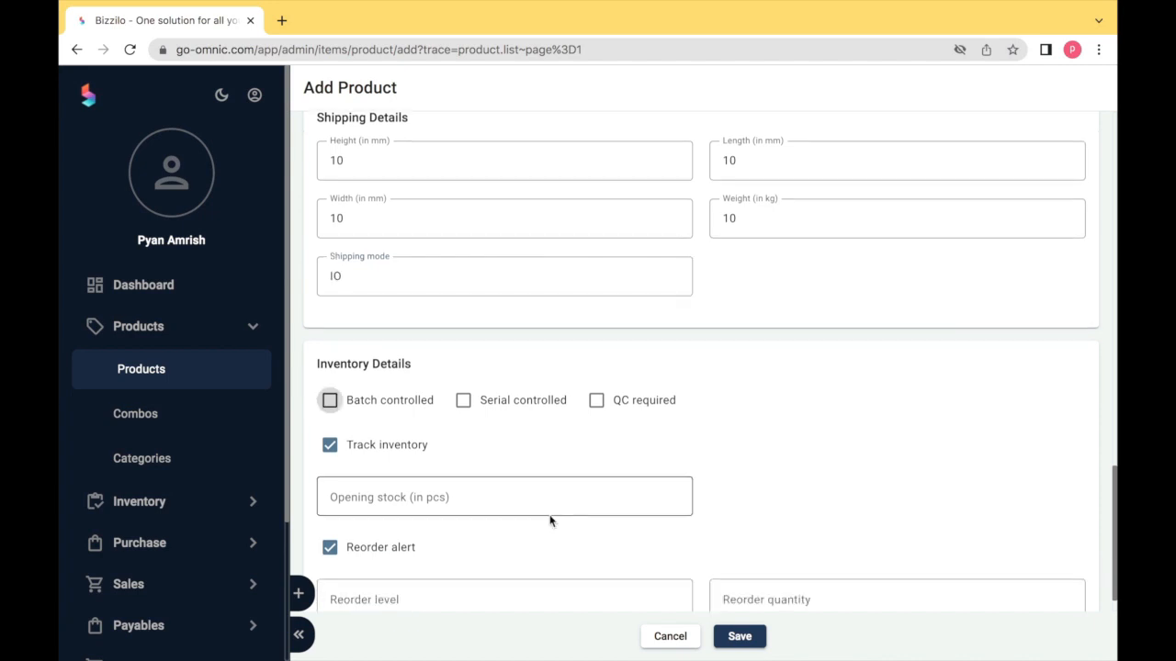
- Adjust the batch, serial and QC control toggles, keeping inventory tracking enabled
{"action": "scroll", "coordinate": [549, 520], "scroll_direction": "down", "scroll_amount": 1}
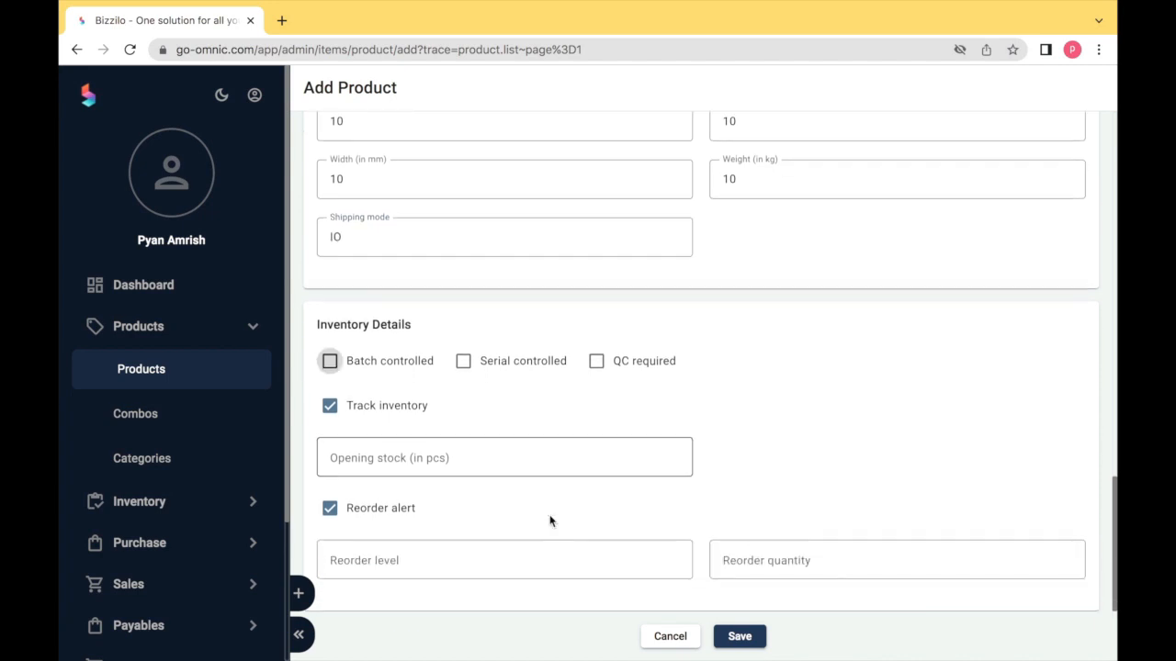
{"action": "left_click", "coordinate": [331, 363]}
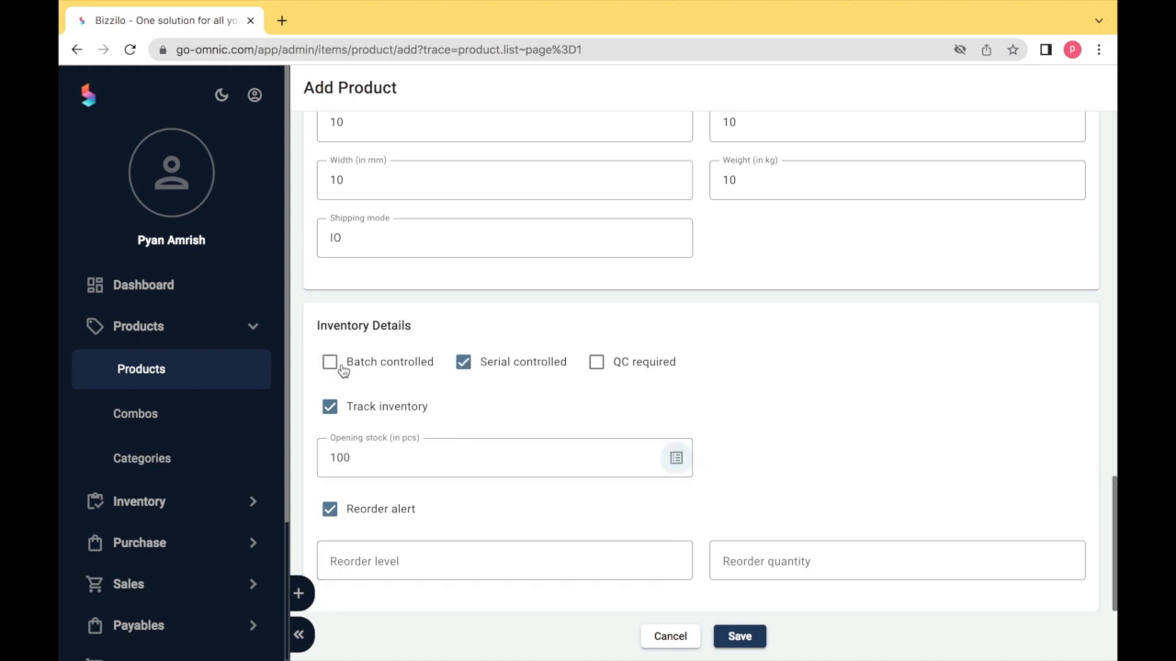
{"action": "left_click", "coordinate": [464, 363]}
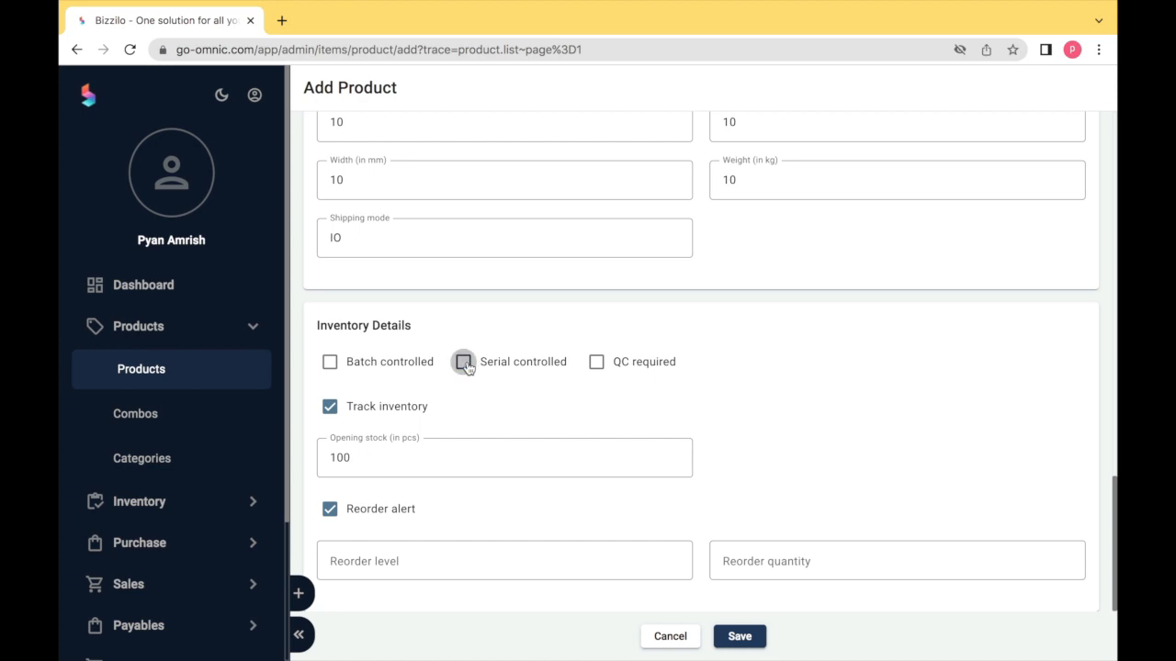
{"action": "left_click", "coordinate": [597, 364]}
{"action": "left_click", "coordinate": [597, 364]}
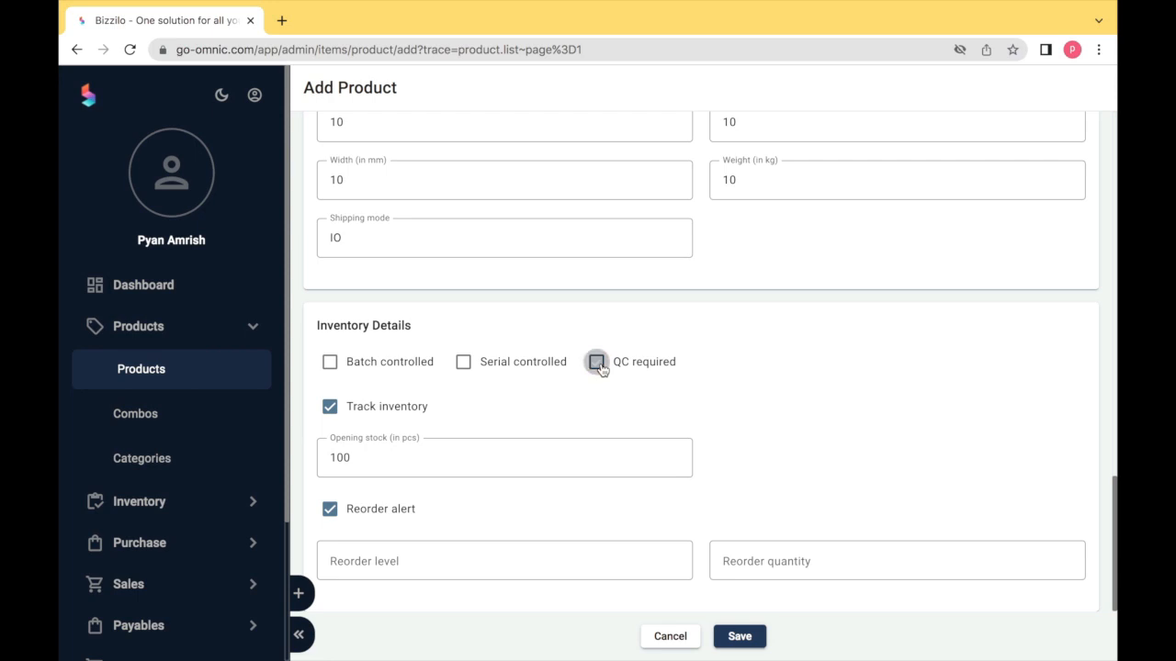
{"action": "left_click", "coordinate": [330, 407]}
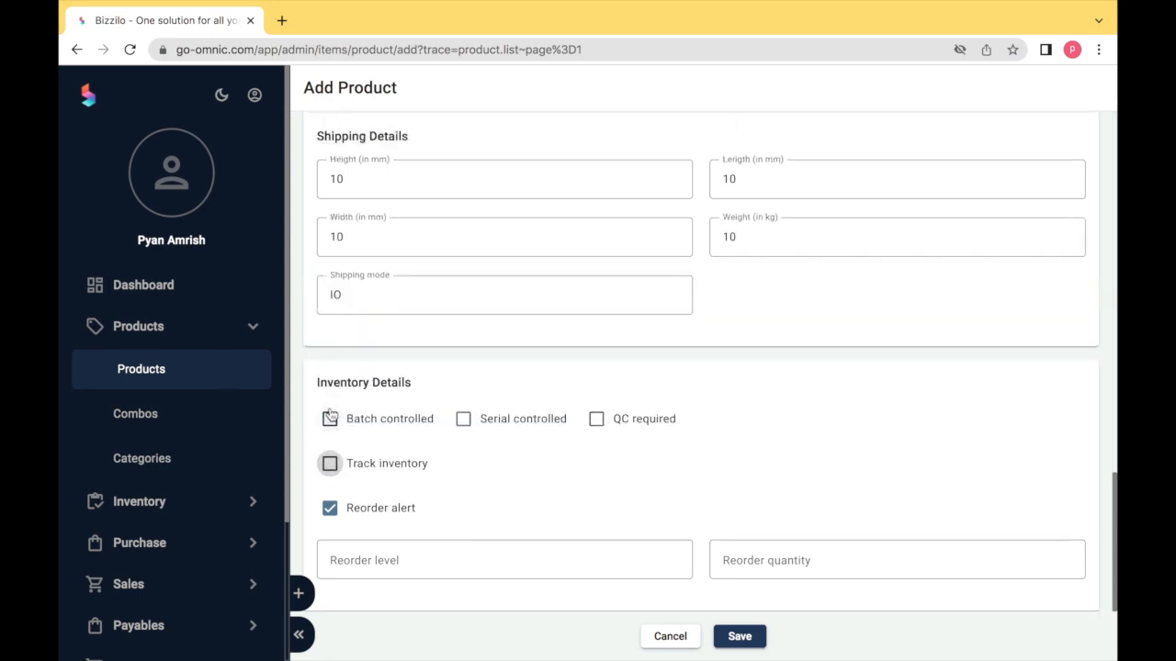
{"action": "left_click", "coordinate": [329, 463]}
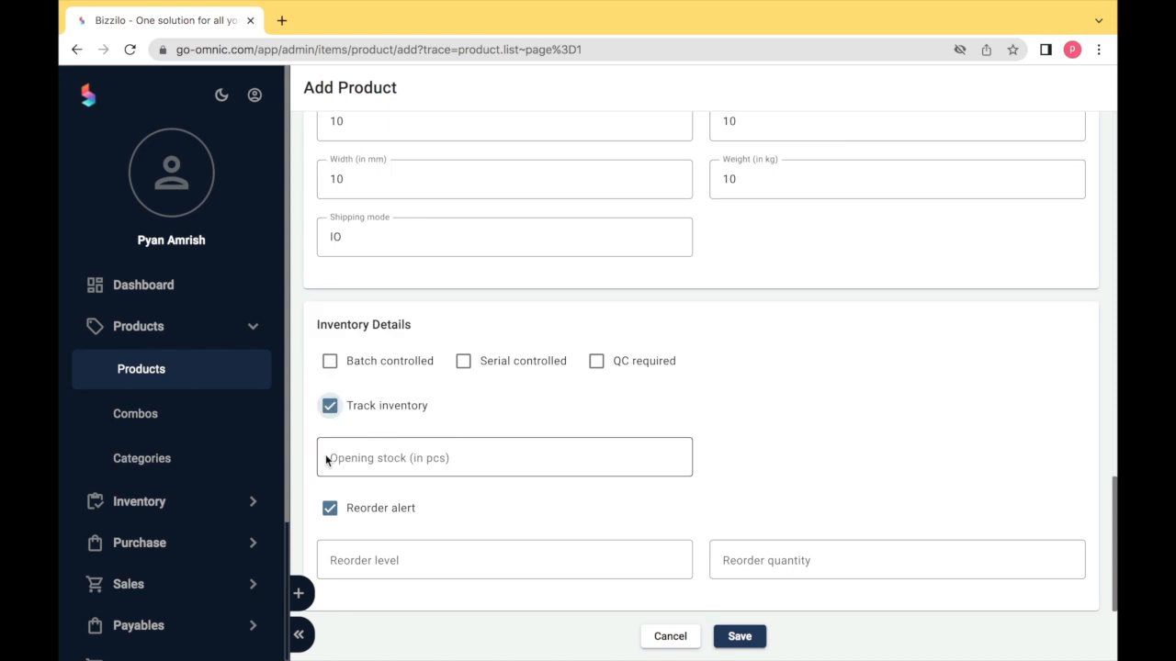
- Enter opening stock 100 with reorder alert on, reorder level 90 and reorder quantity 90
{"action": "left_click", "coordinate": [325, 456]}
{"action": "type", "text": "100"}
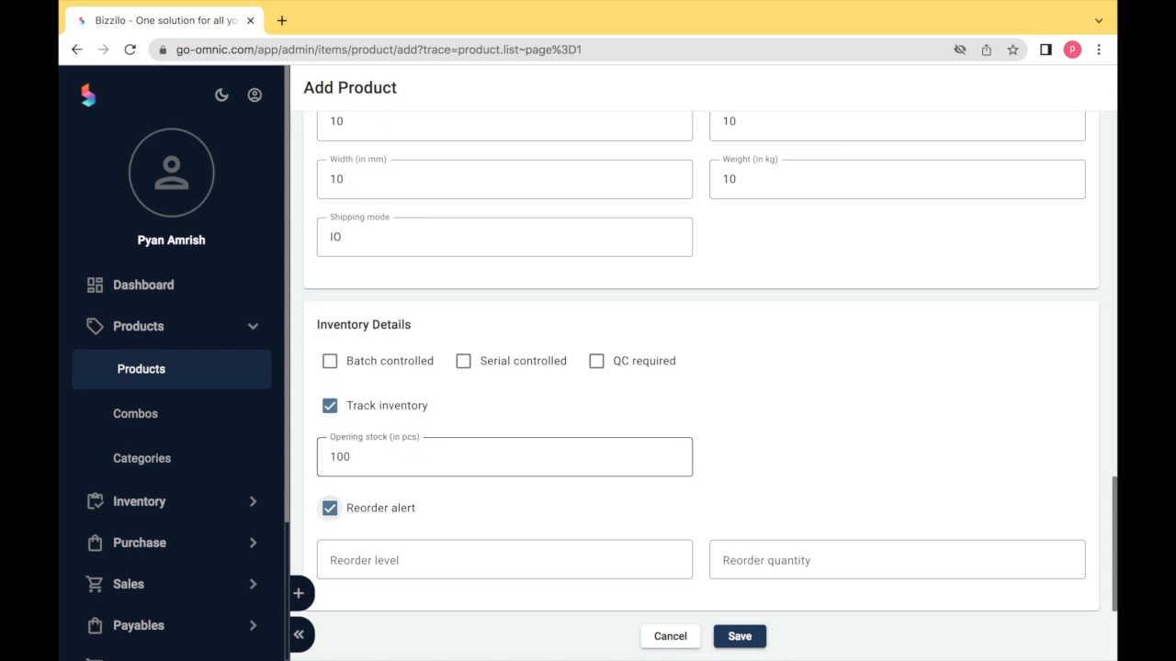
{"action": "left_click", "coordinate": [330, 510]}
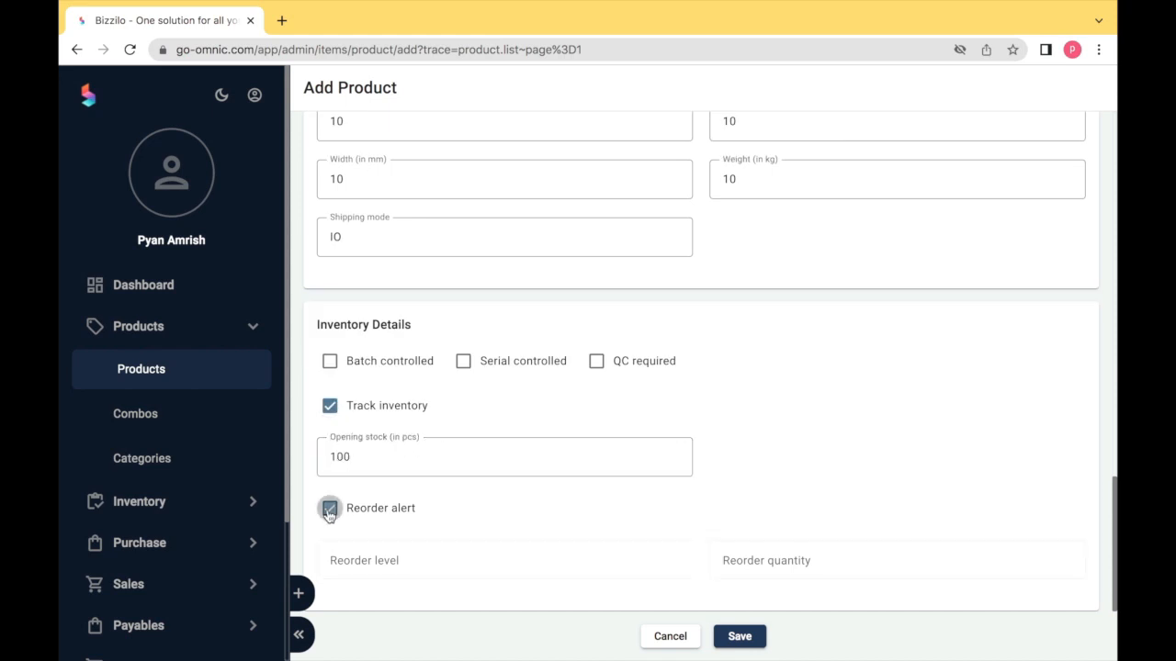
{"action": "left_click", "coordinate": [330, 511]}
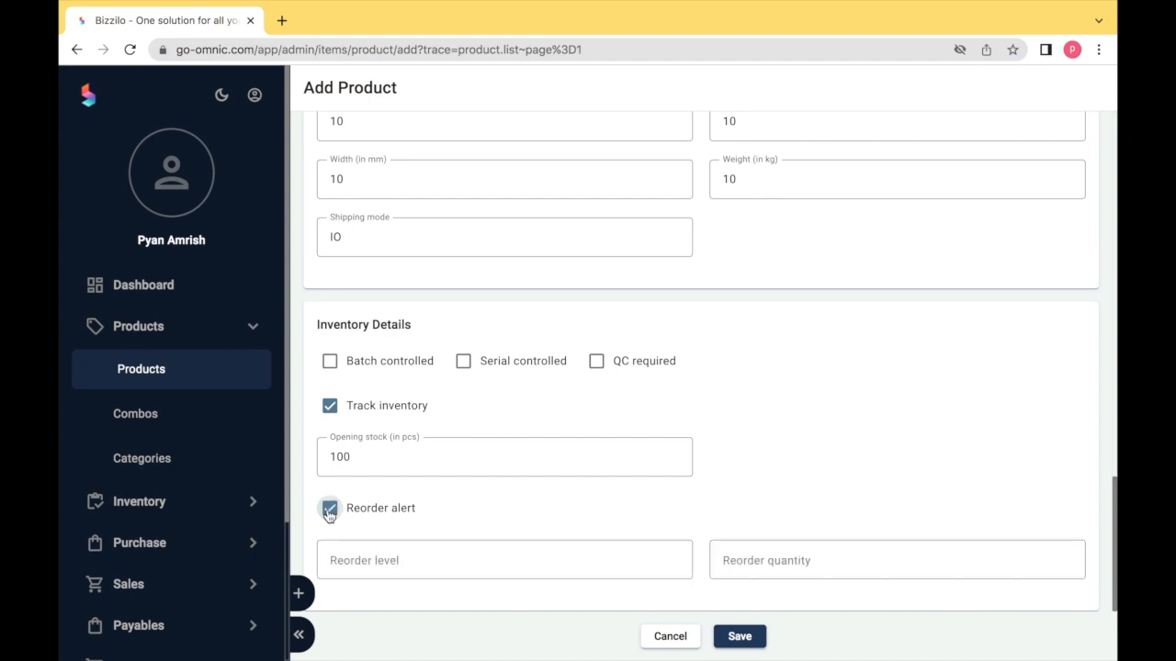
{"action": "left_click", "coordinate": [370, 558]}
{"action": "type", "text": "90"}
{"action": "key", "text": "Tab"}
{"action": "type", "text": "90"}
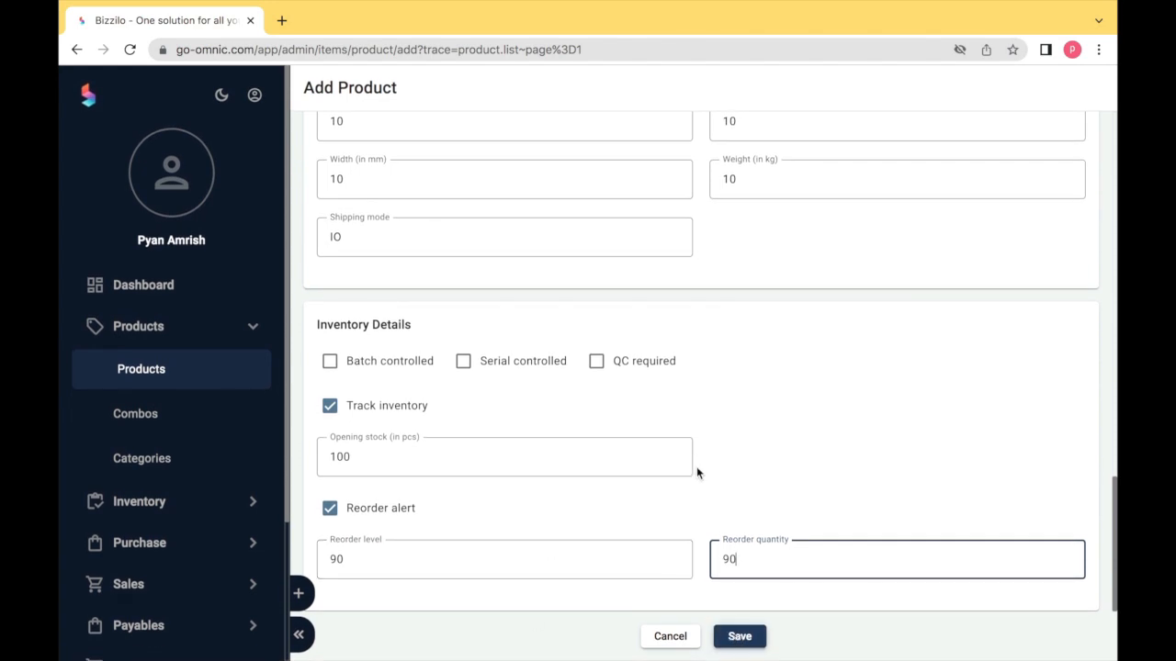
{"action": "scroll", "coordinate": [695, 464], "scroll_direction": "up", "scroll_amount": 15}
- Turn on variants for the product and add a new variant option row
{"action": "scroll", "coordinate": [695, 464], "scroll_direction": "up", "scroll_amount": 1}
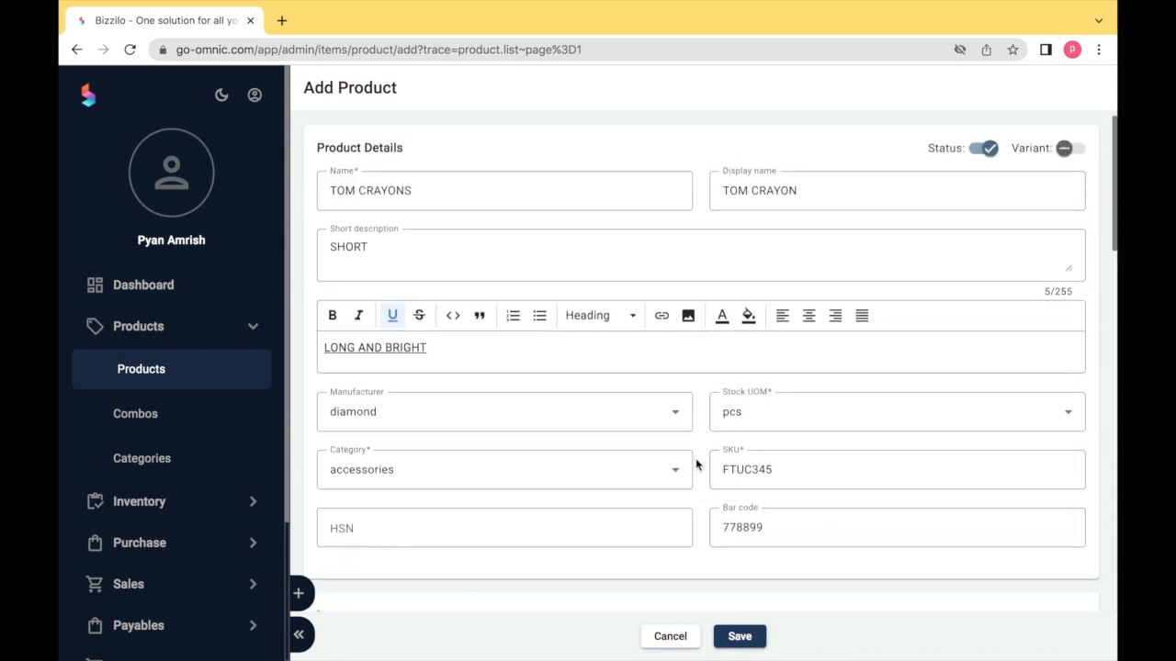
{"action": "left_click", "coordinate": [1070, 149]}
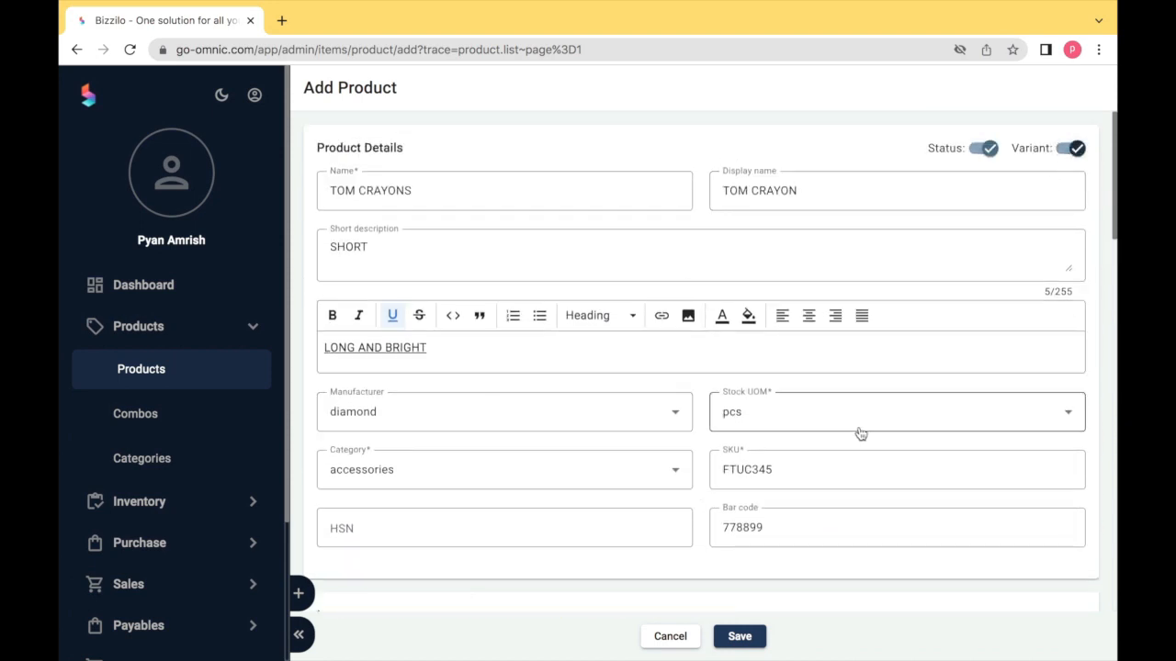
{"action": "scroll", "coordinate": [861, 434], "scroll_direction": "down", "scroll_amount": 14}
{"action": "scroll", "coordinate": [860, 438], "scroll_direction": "down", "scroll_amount": 2}
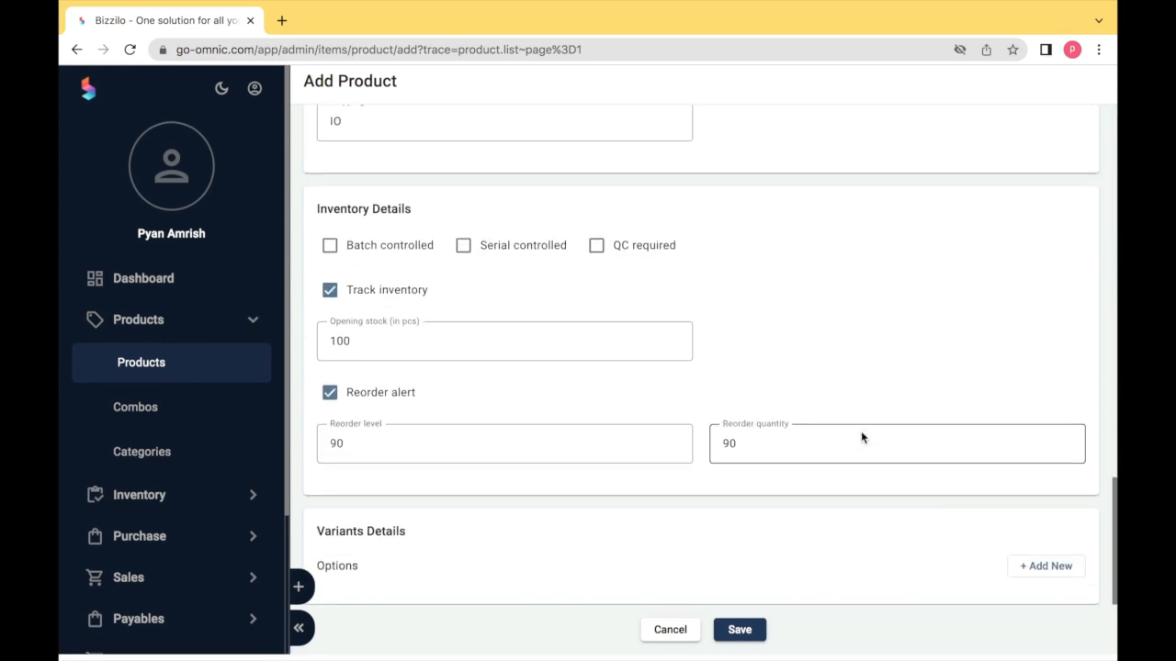
{"action": "left_click", "coordinate": [1047, 574]}
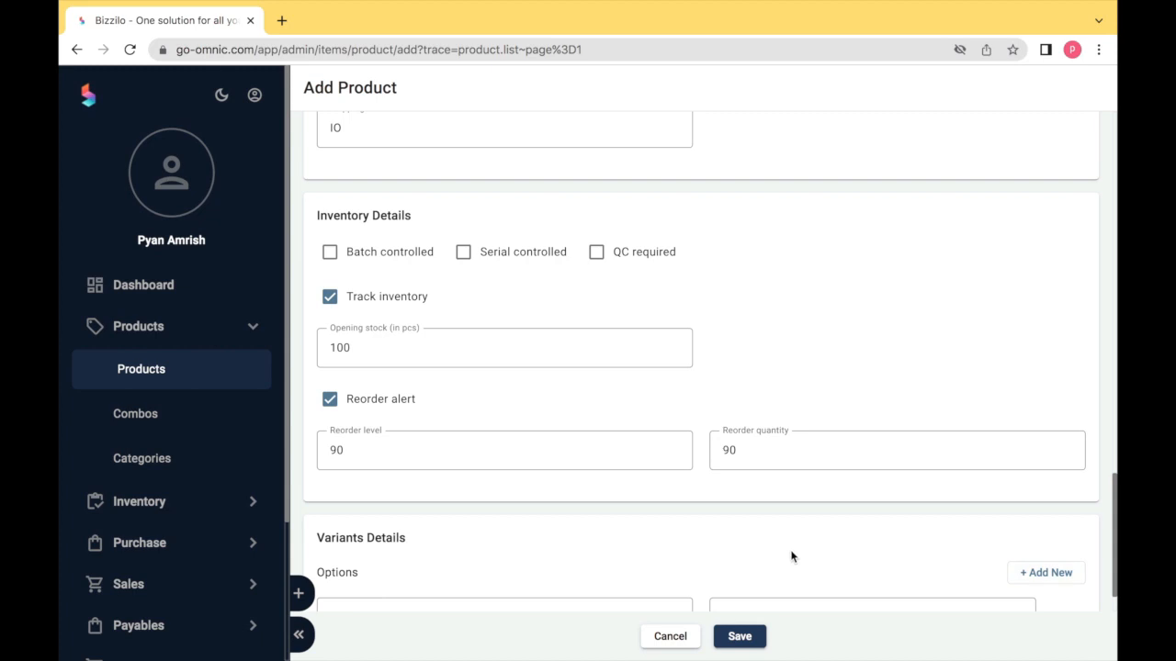
{"action": "scroll", "coordinate": [791, 554], "scroll_direction": "down", "scroll_amount": 1}
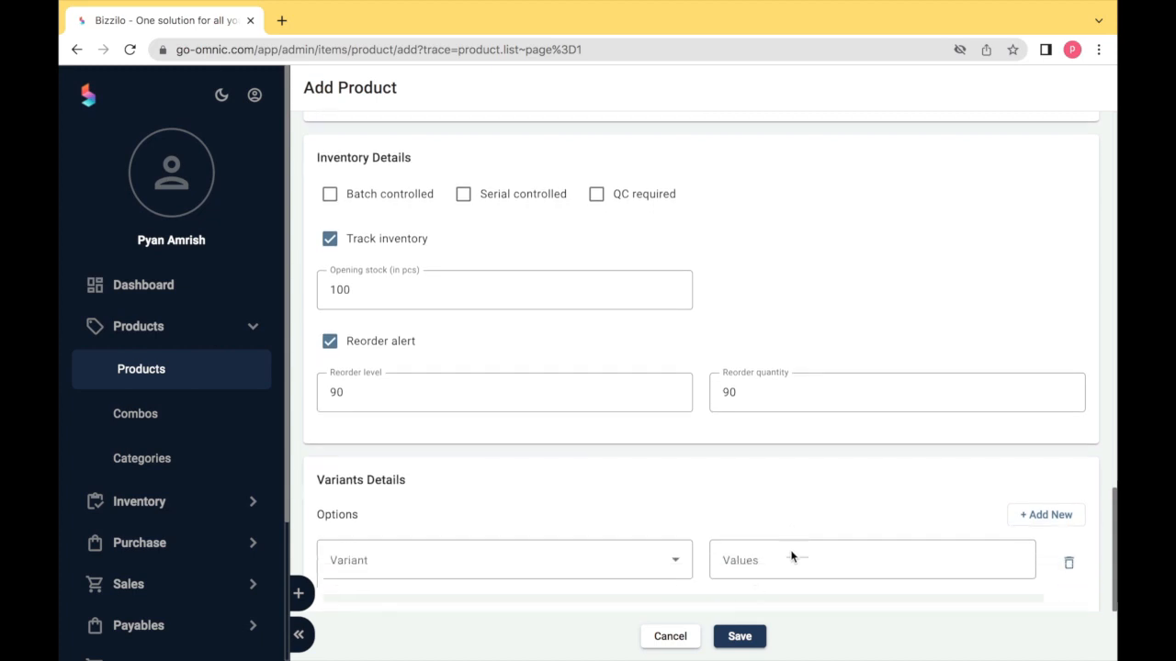
- Make the first variant type size, with values BIG and SMALL
{"action": "left_click", "coordinate": [608, 570]}
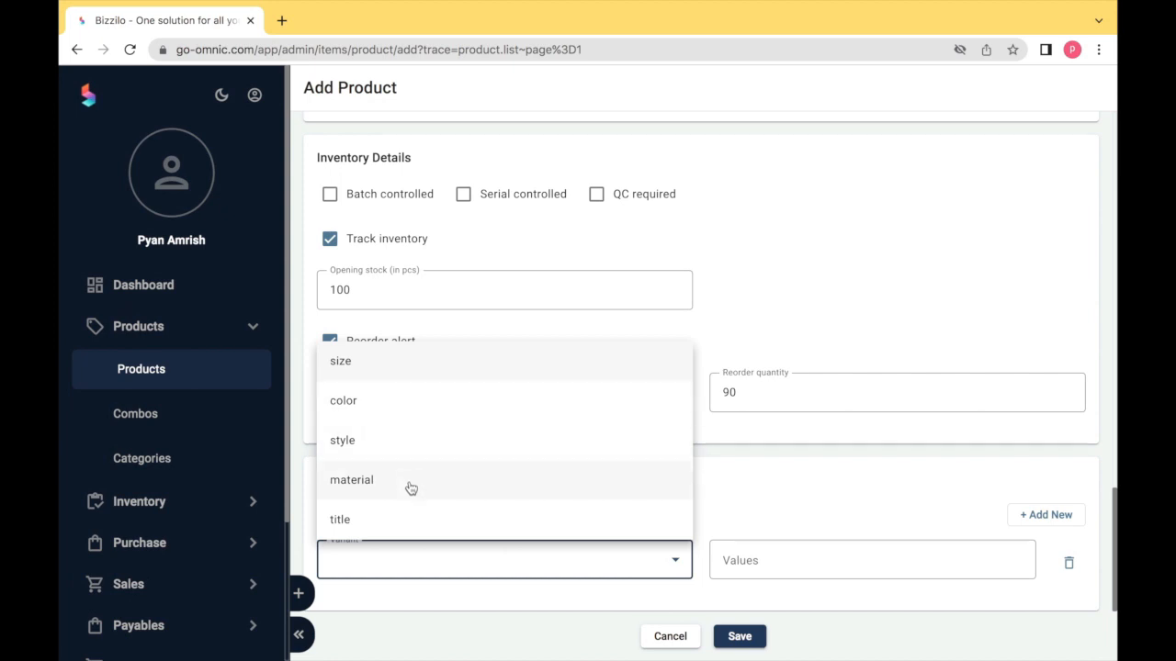
{"action": "left_click", "coordinate": [404, 376]}
{"action": "left_click", "coordinate": [745, 555]}
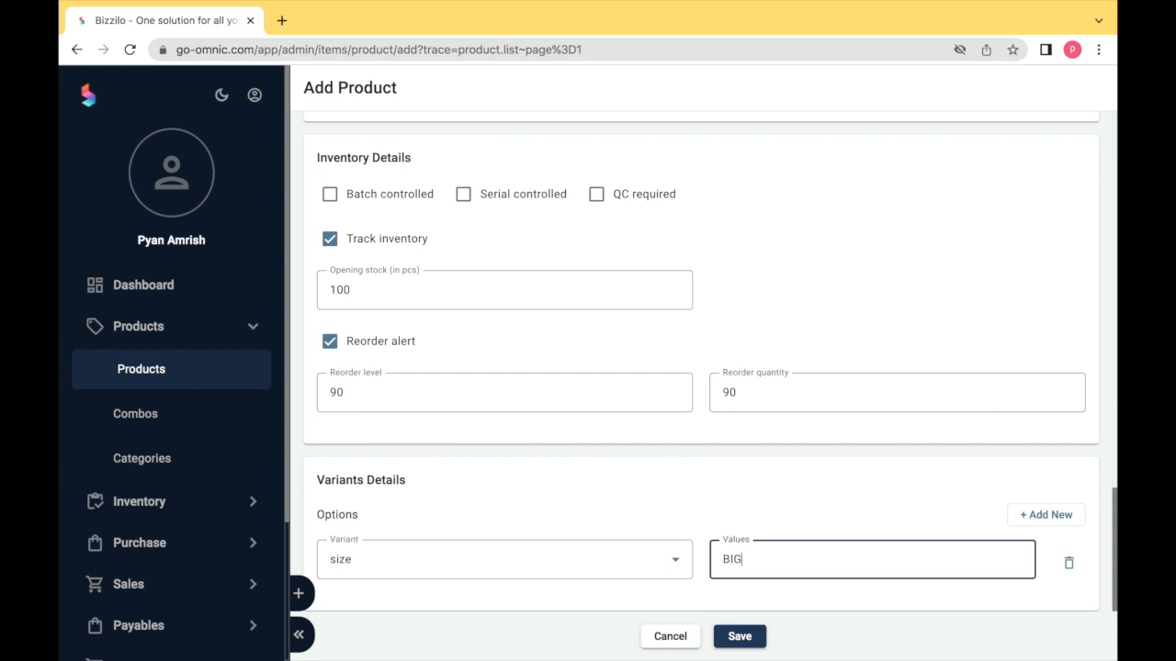
{"action": "type", "text": "BIG"}
{"action": "key", "text": "Return"}
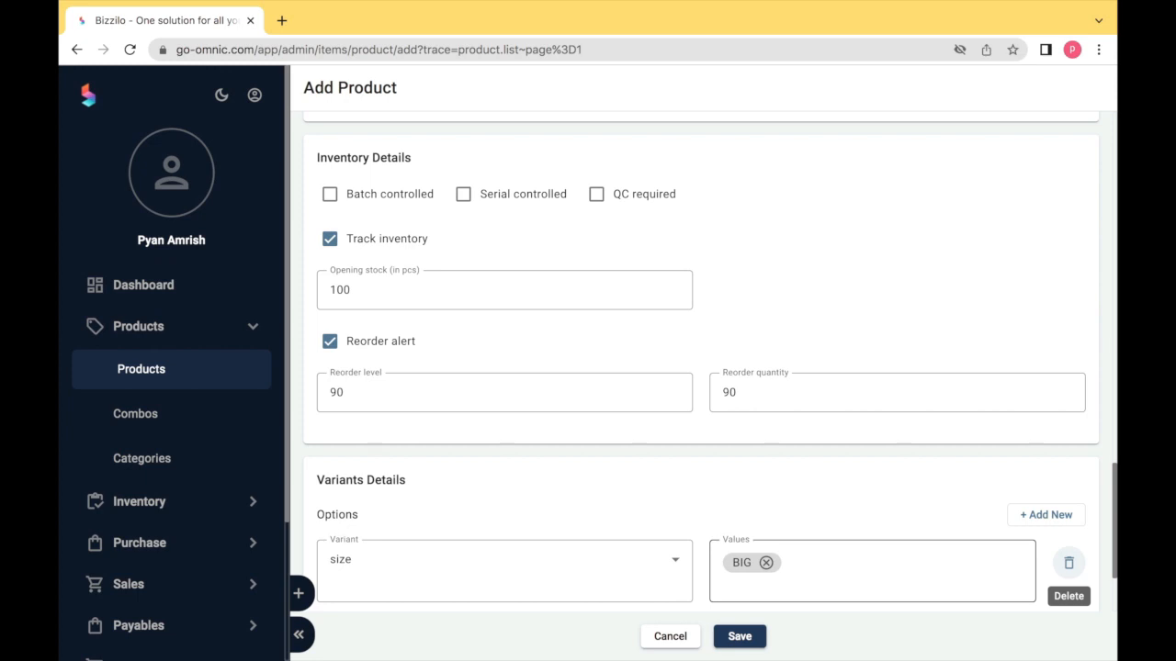
{"action": "left_click", "coordinate": [732, 588]}
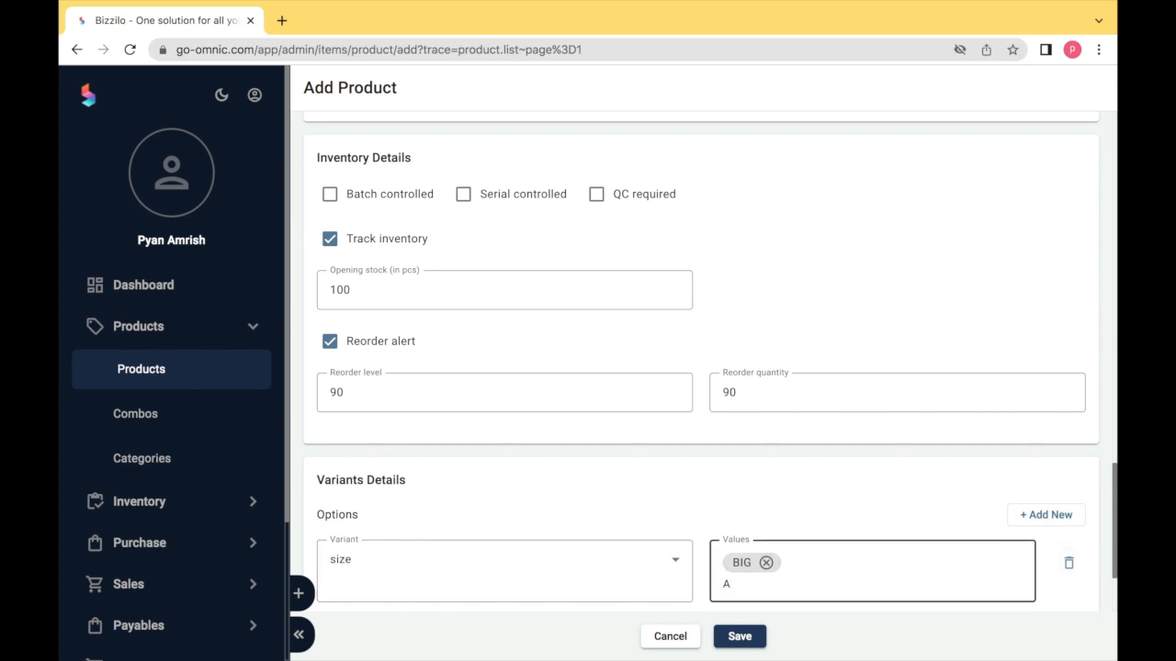
{"action": "type", "text": "SMALL"}
{"action": "key", "text": "Return"}
{"action": "left_click", "coordinate": [656, 601]}
{"action": "scroll", "coordinate": [657, 579], "scroll_direction": "down", "scroll_amount": 2}
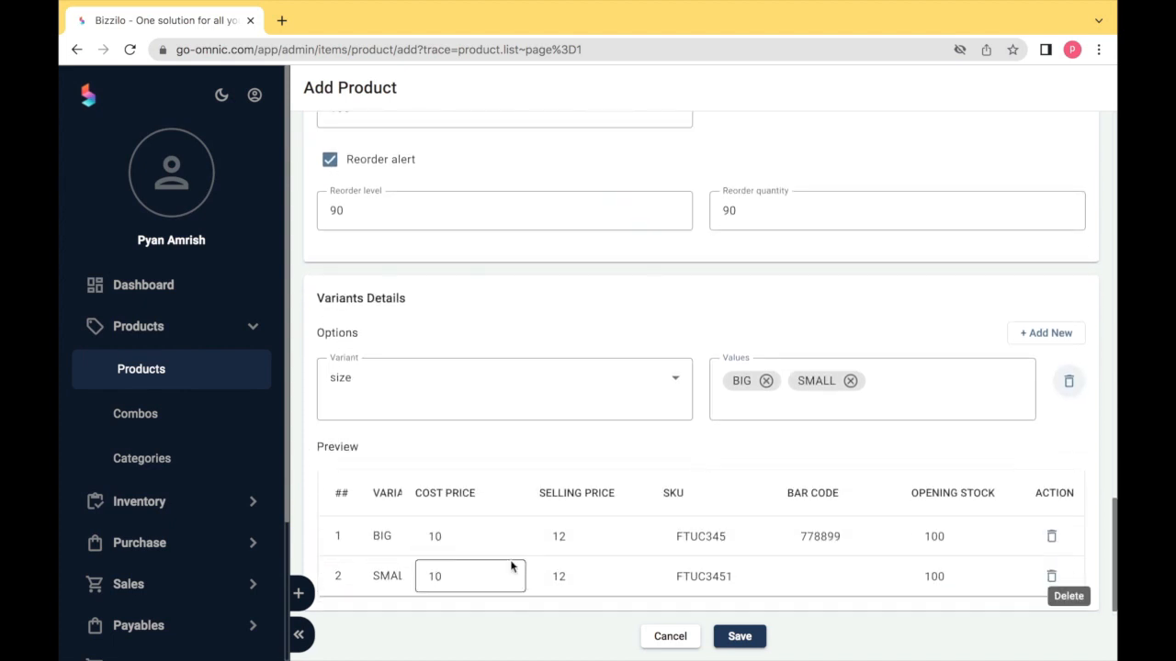
{"action": "left_click", "coordinate": [849, 540]}
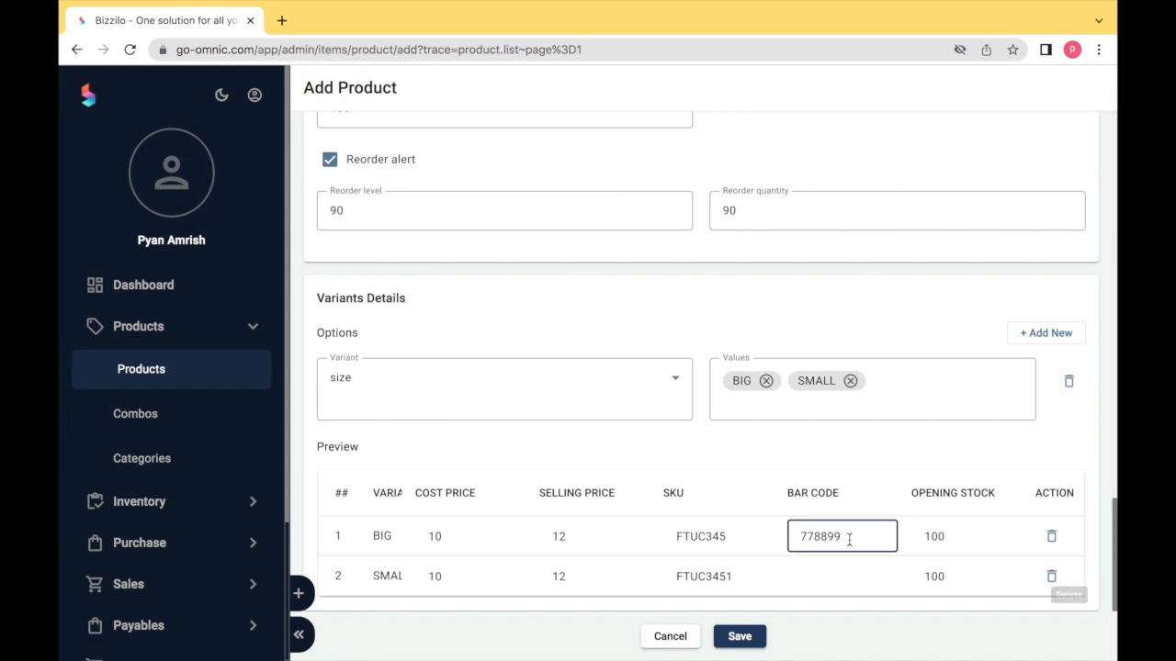
{"action": "left_click", "coordinate": [834, 573]}
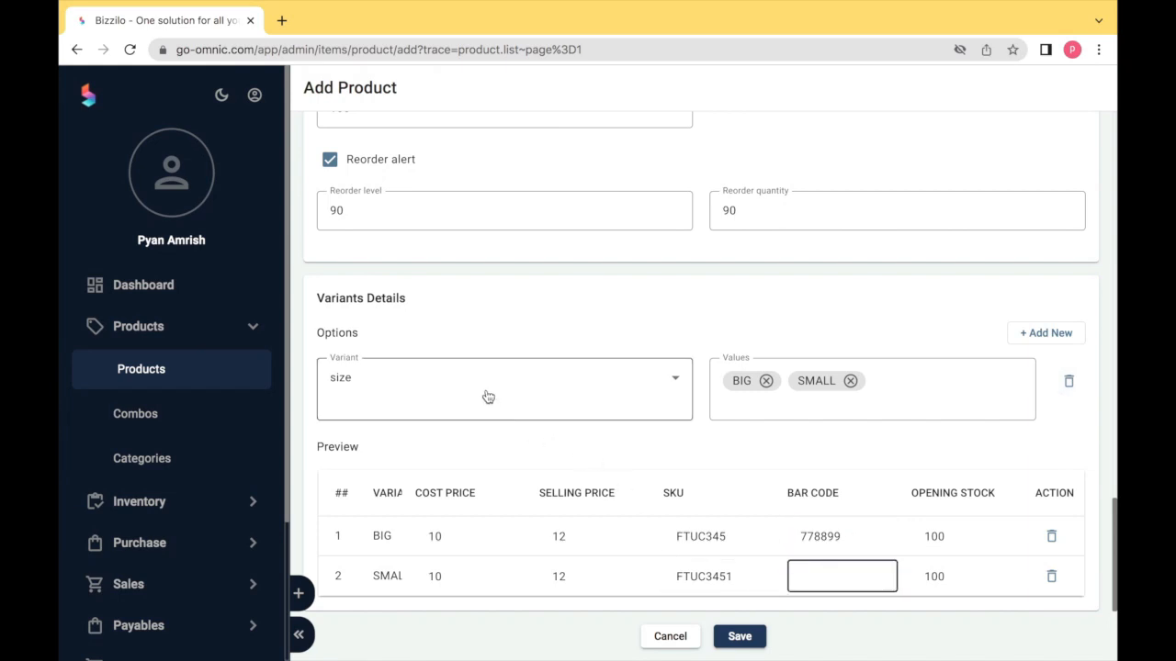
- Add a second variant row of material PLASTIC, yielding BIG-PLASTIC and SMALL-PLASTIC
{"action": "left_click", "coordinate": [1030, 348]}
{"action": "left_click", "coordinate": [556, 466]}
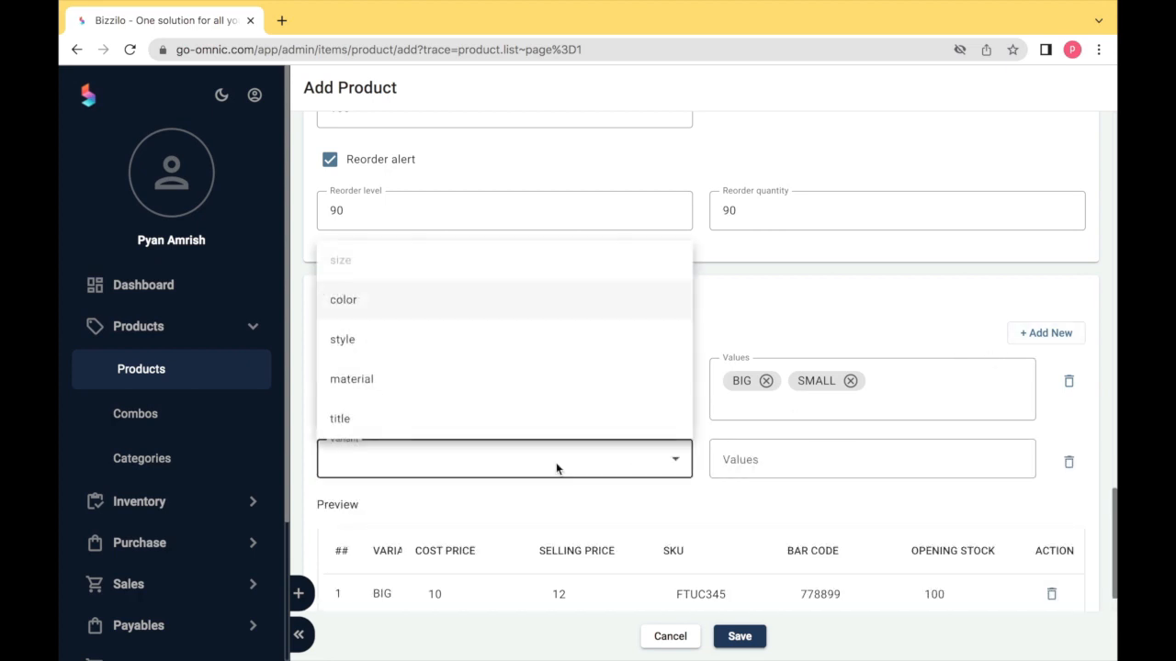
{"action": "left_click", "coordinate": [442, 385]}
{"action": "left_click", "coordinate": [730, 454]}
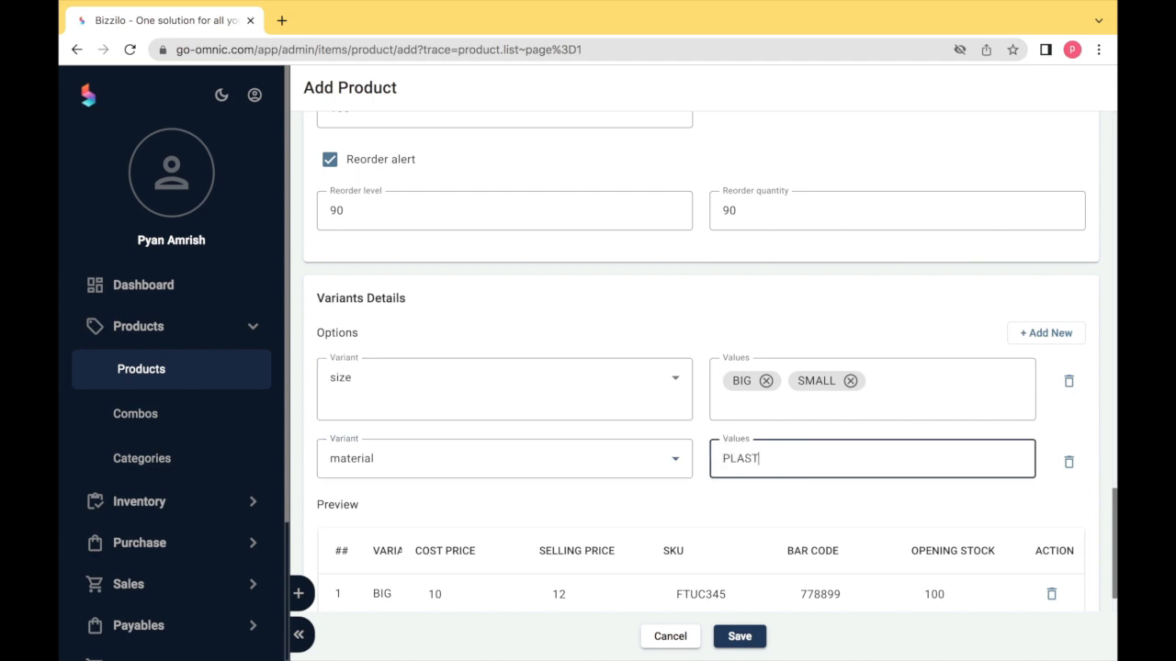
{"action": "type", "text": "PLASTIC"}
{"action": "scroll", "coordinate": [670, 469], "scroll_direction": "down", "scroll_amount": 1}
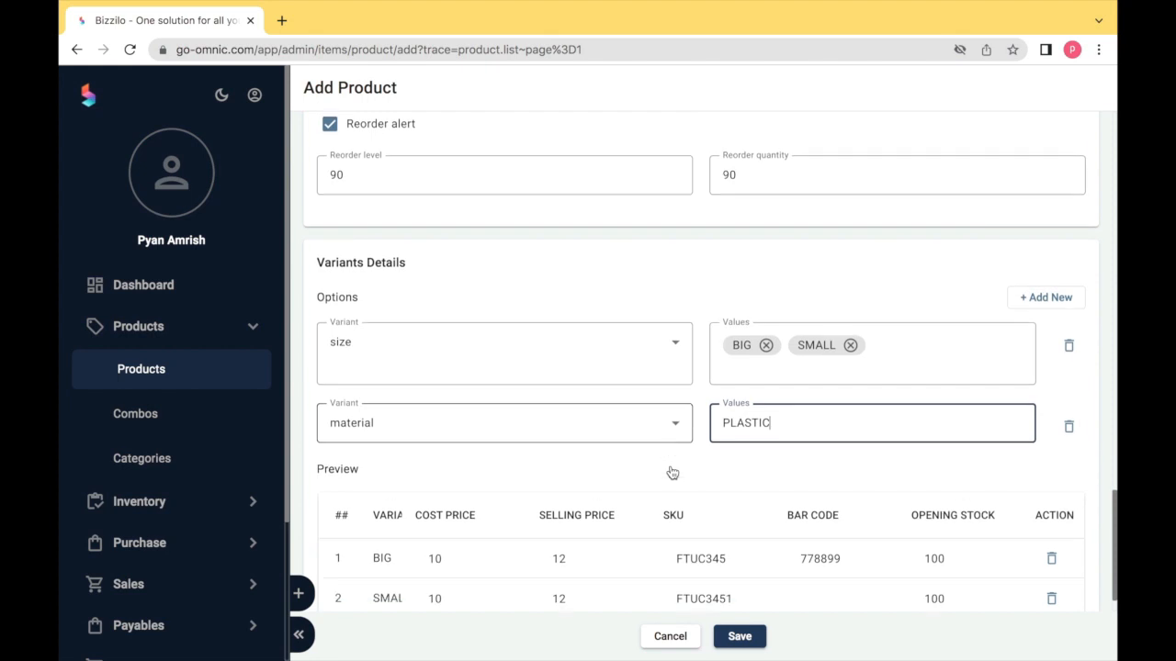
{"action": "key", "text": "Tab"}
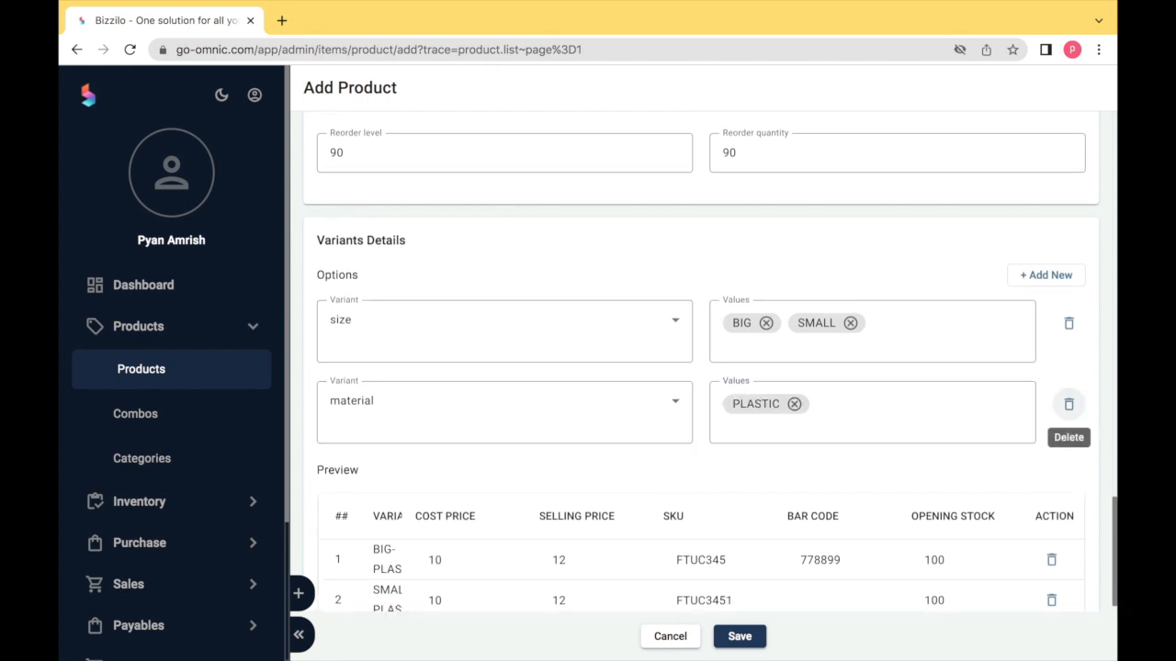
{"action": "scroll", "coordinate": [532, 542], "scroll_direction": "down", "scroll_amount": 1}
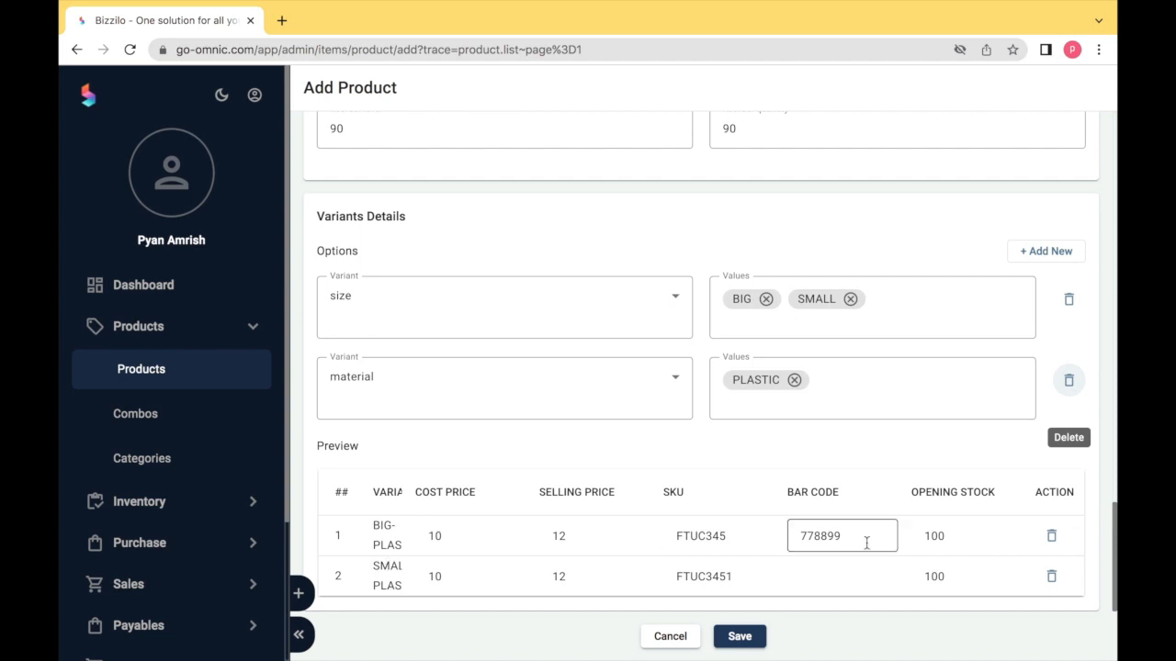
- Save the product, then open TOM CRAYONS from the list and scroll through its details
{"action": "left_click", "coordinate": [746, 637]}
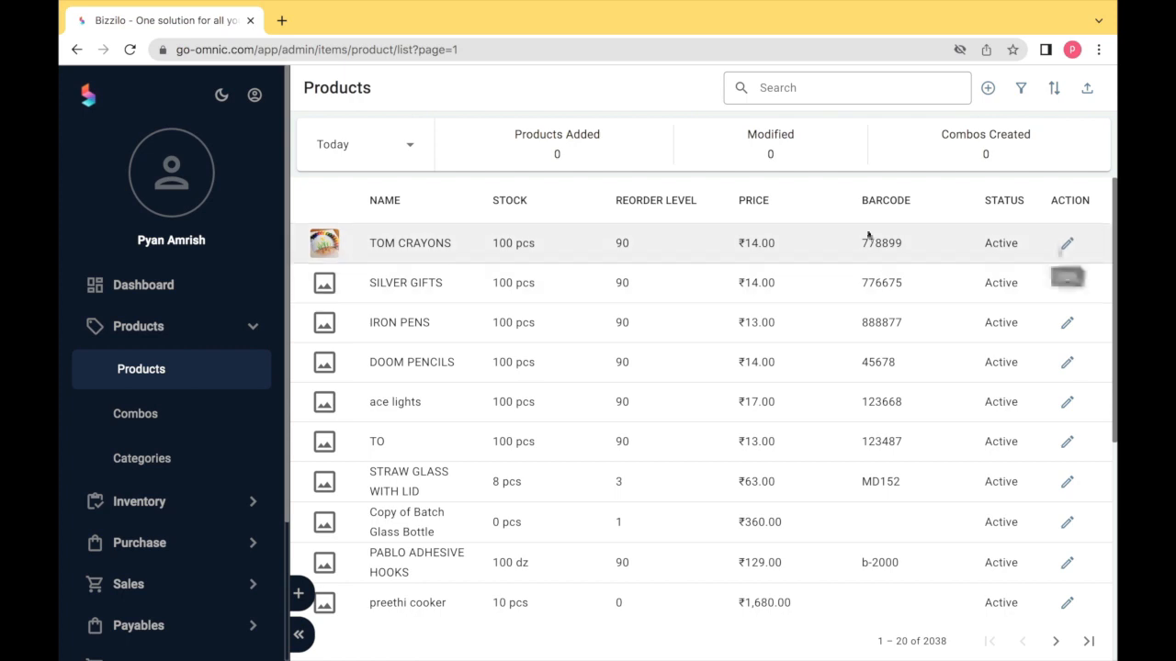
{"action": "left_click", "coordinate": [408, 244]}
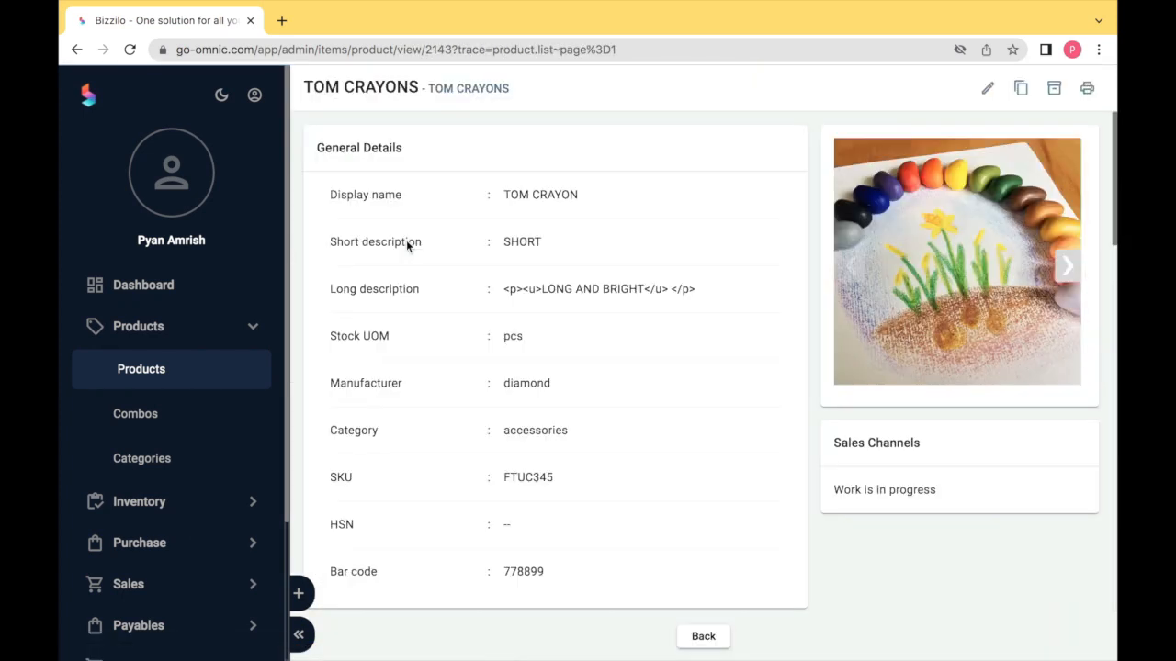
{"action": "scroll", "coordinate": [513, 395], "scroll_direction": "down", "scroll_amount": 9}
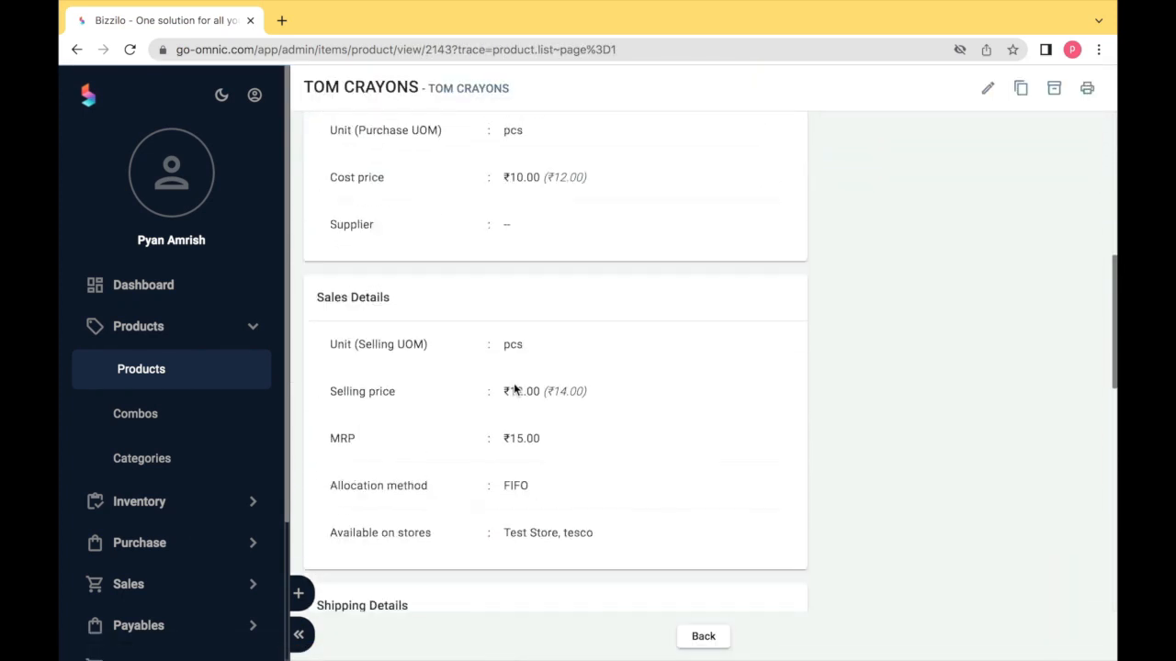
{"action": "scroll", "coordinate": [514, 389], "scroll_direction": "down", "scroll_amount": 6}
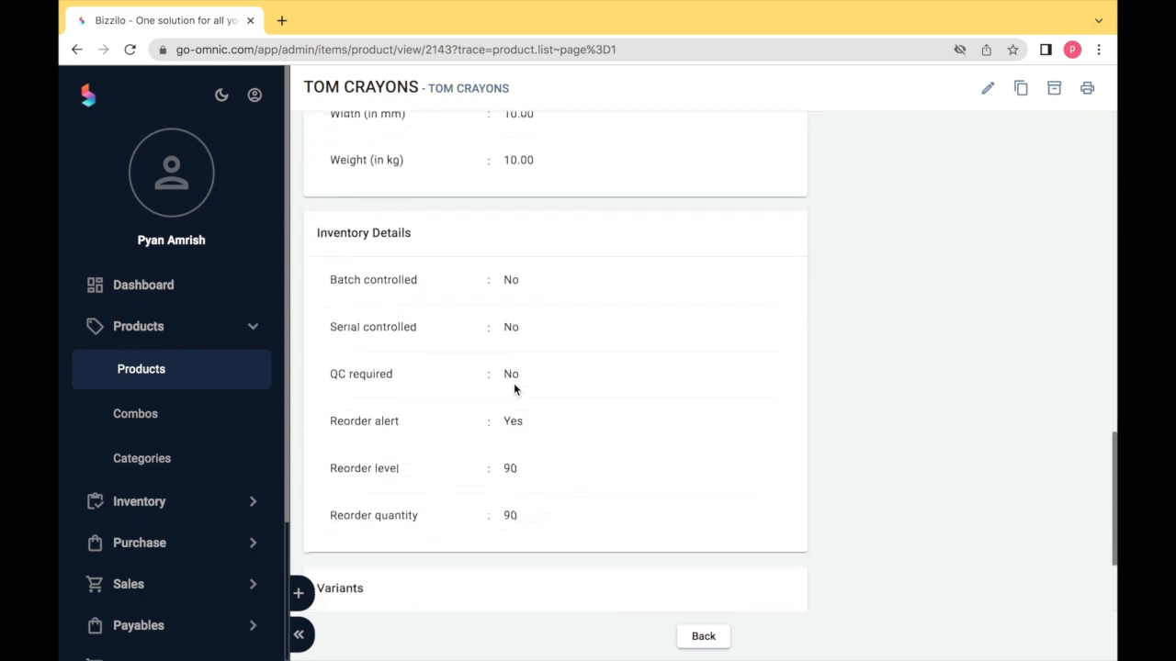
{"action": "scroll", "coordinate": [514, 389], "scroll_direction": "up", "scroll_amount": 15}
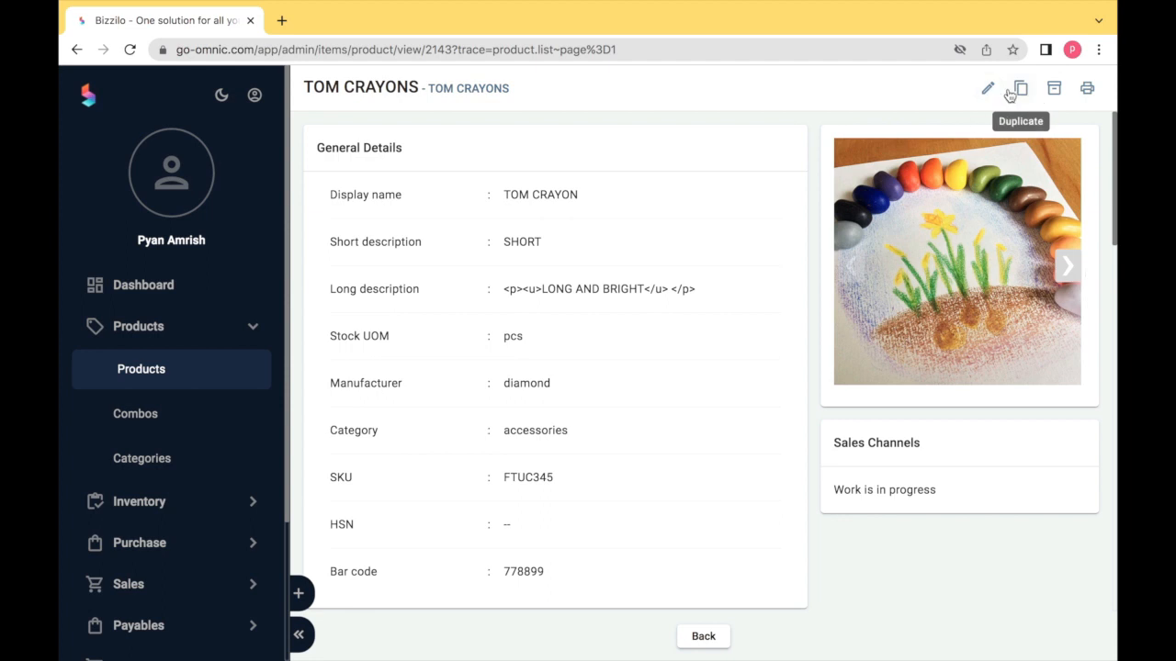
- Verify TOM CRAYONS has 100 pcs in warehouse W1 without adjusting stock, then edit the product
{"action": "left_click", "coordinate": [1055, 92]}
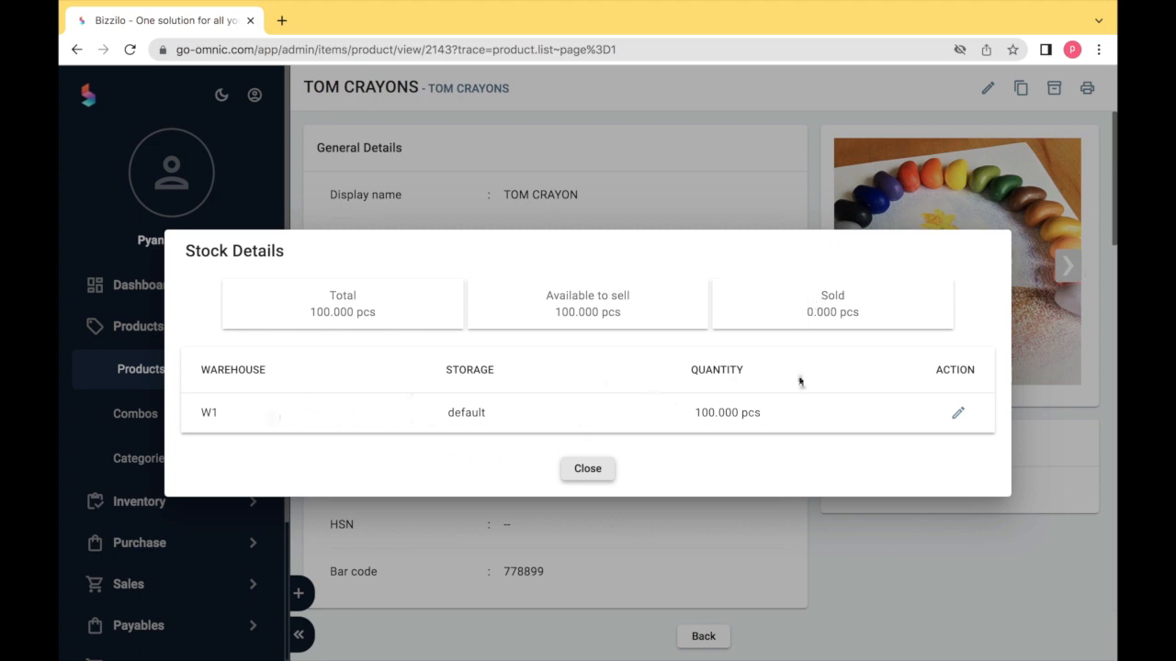
{"action": "left_click", "coordinate": [952, 413]}
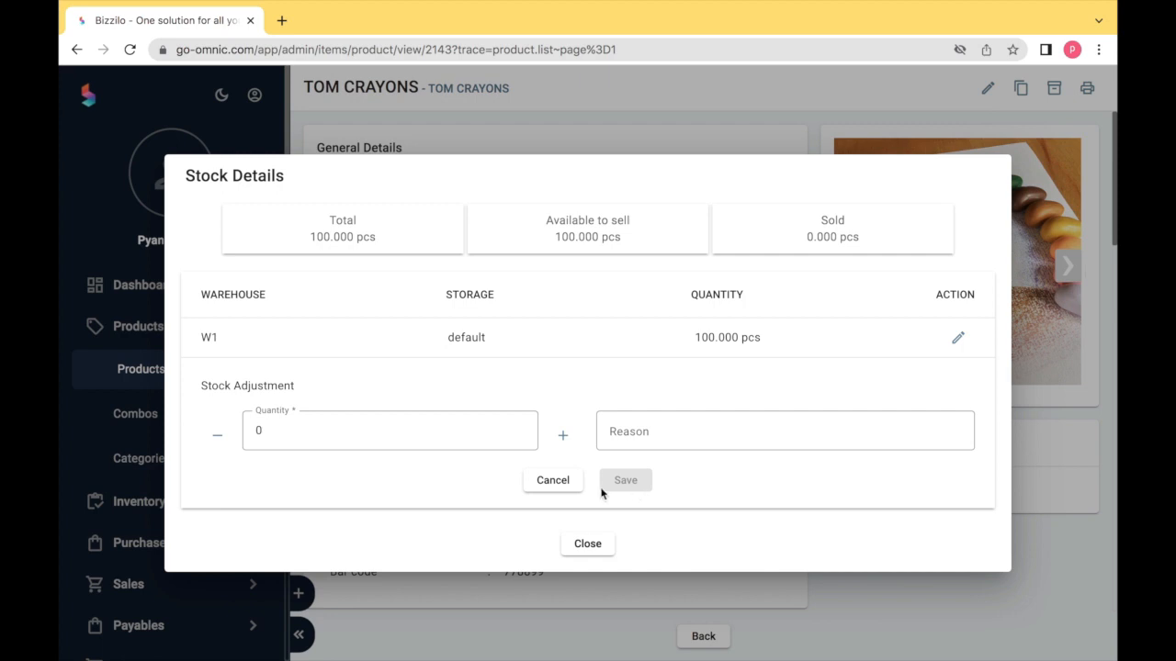
{"action": "left_click", "coordinate": [556, 480]}
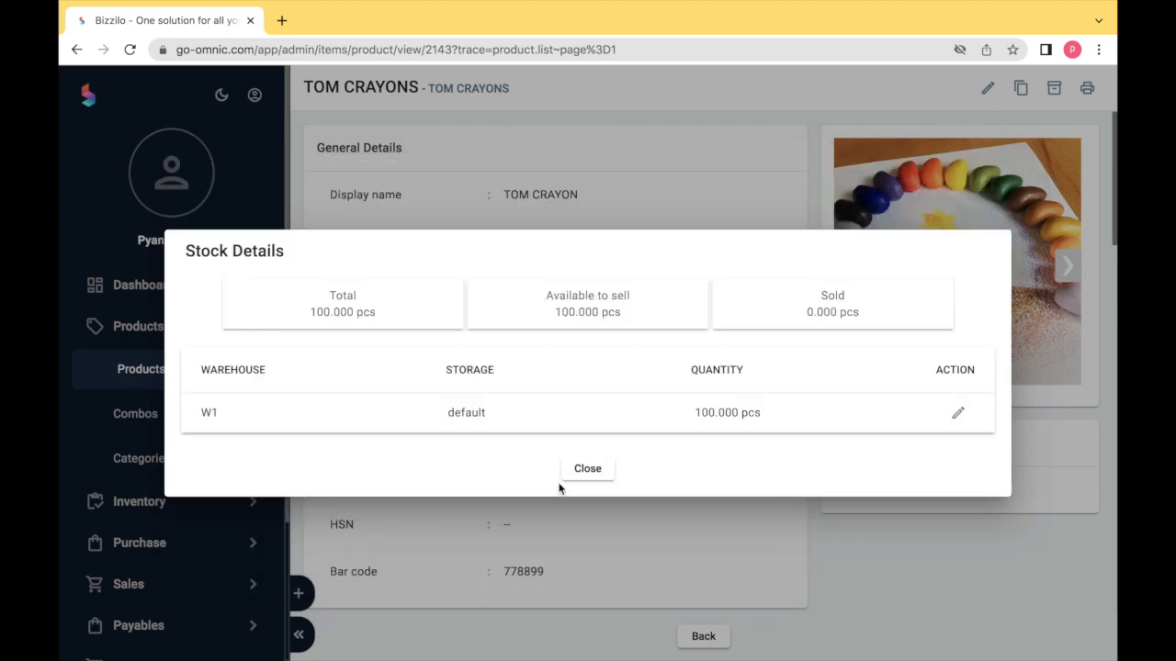
{"action": "left_click", "coordinate": [586, 468]}
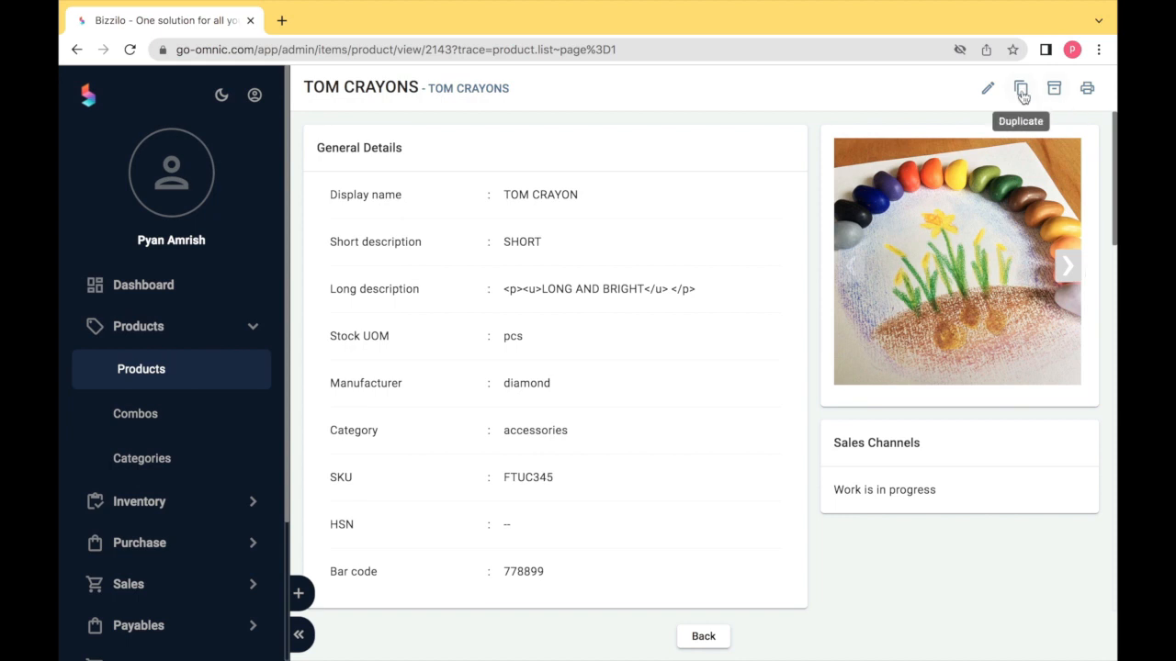
{"action": "left_click", "coordinate": [989, 89]}
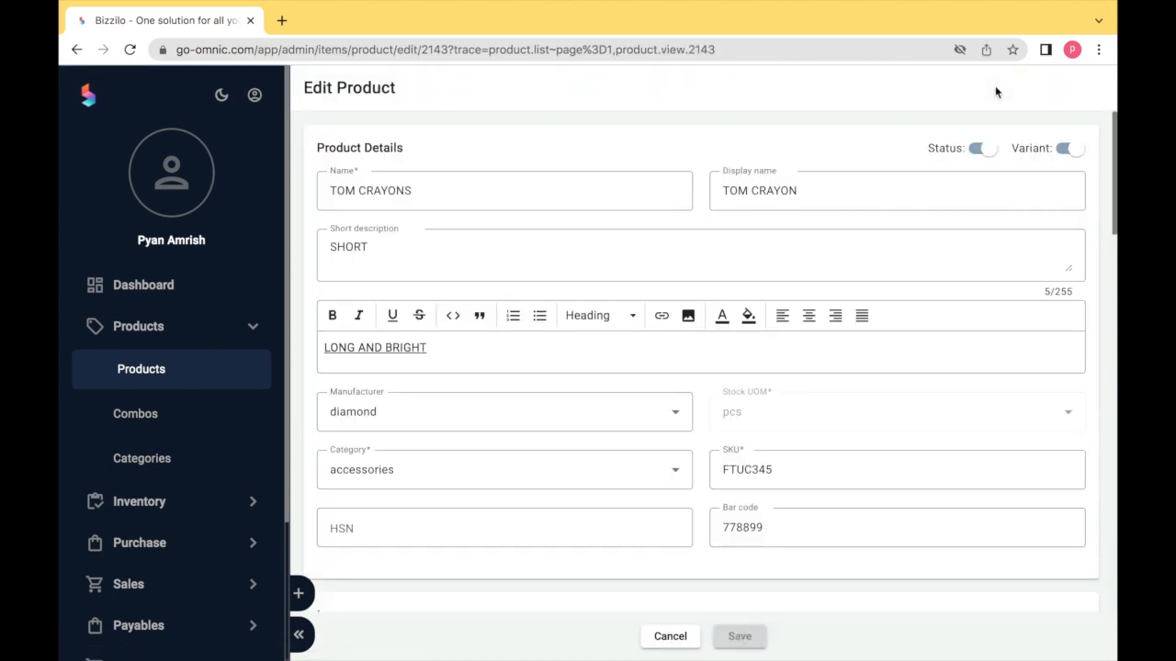
- Change the last digit of the product's bar code to 8
{"action": "left_click", "coordinate": [779, 519]}
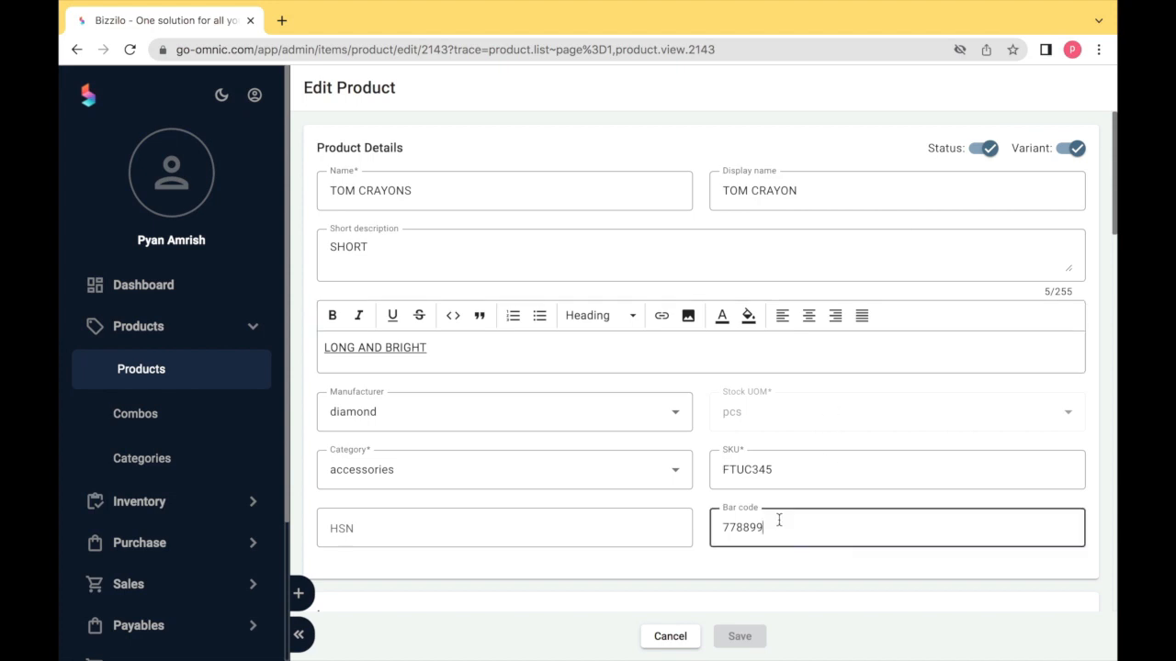
{"action": "key", "text": "BackSpace"}
{"action": "type", "text": "8"}
{"action": "scroll", "coordinate": [732, 545], "scroll_direction": "down", "scroll_amount": 10}
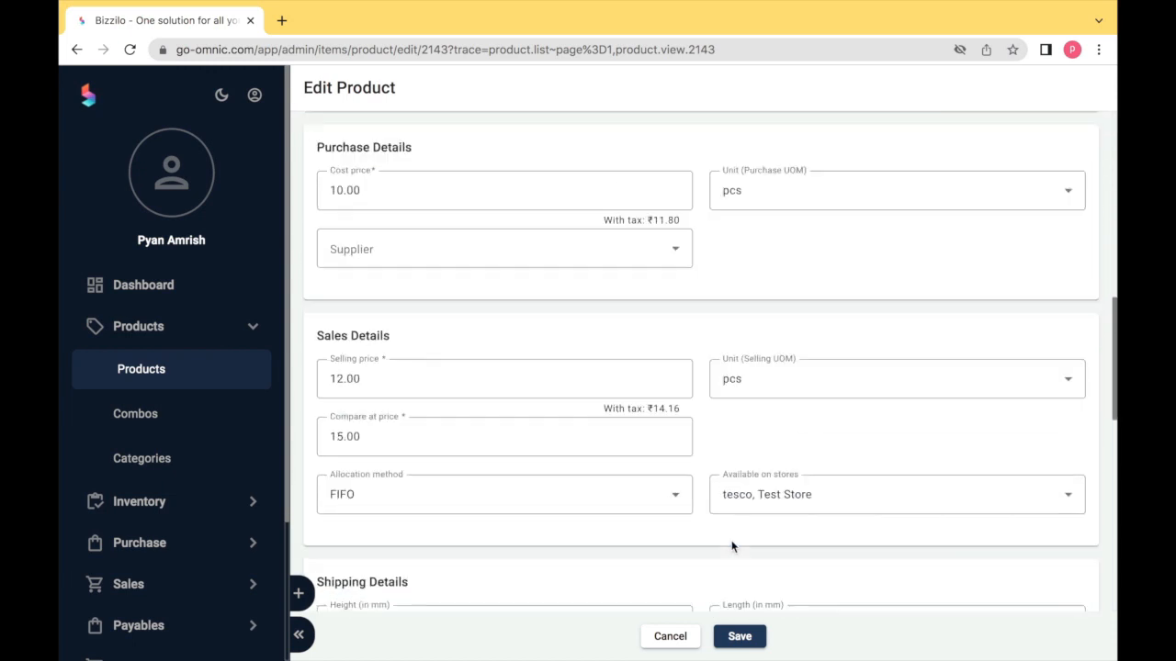
{"action": "scroll", "coordinate": [732, 545], "scroll_direction": "down", "scroll_amount": 10}
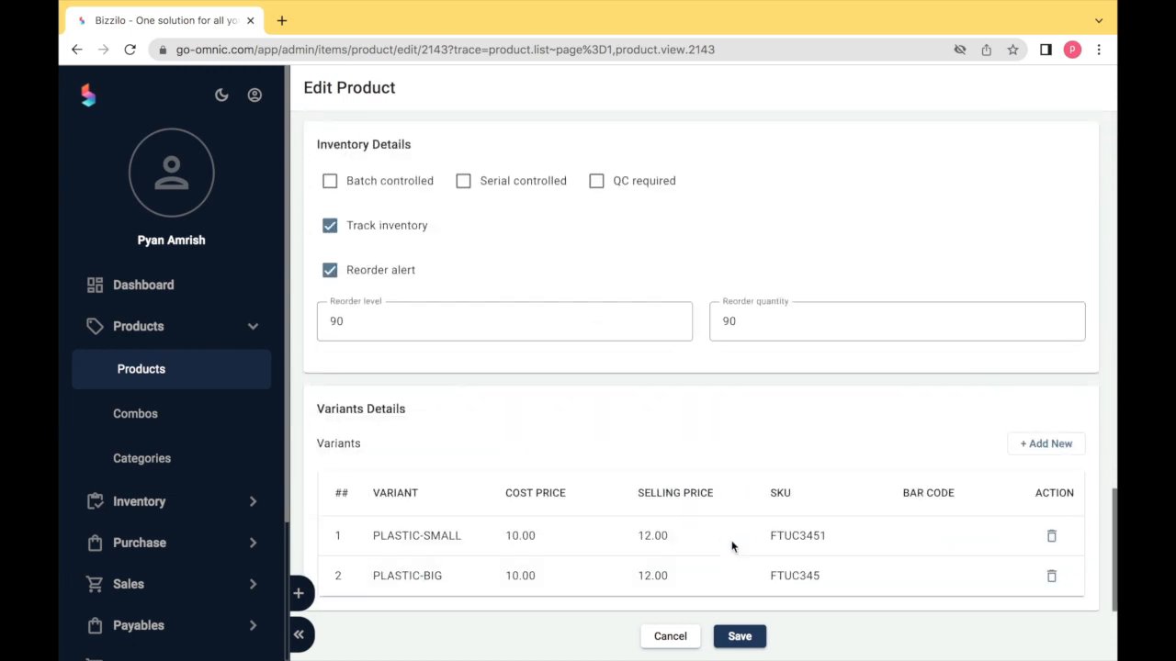
- Start adding a variant option, then cancel the Variant Details form back to Edit Product
{"action": "left_click", "coordinate": [1039, 445]}
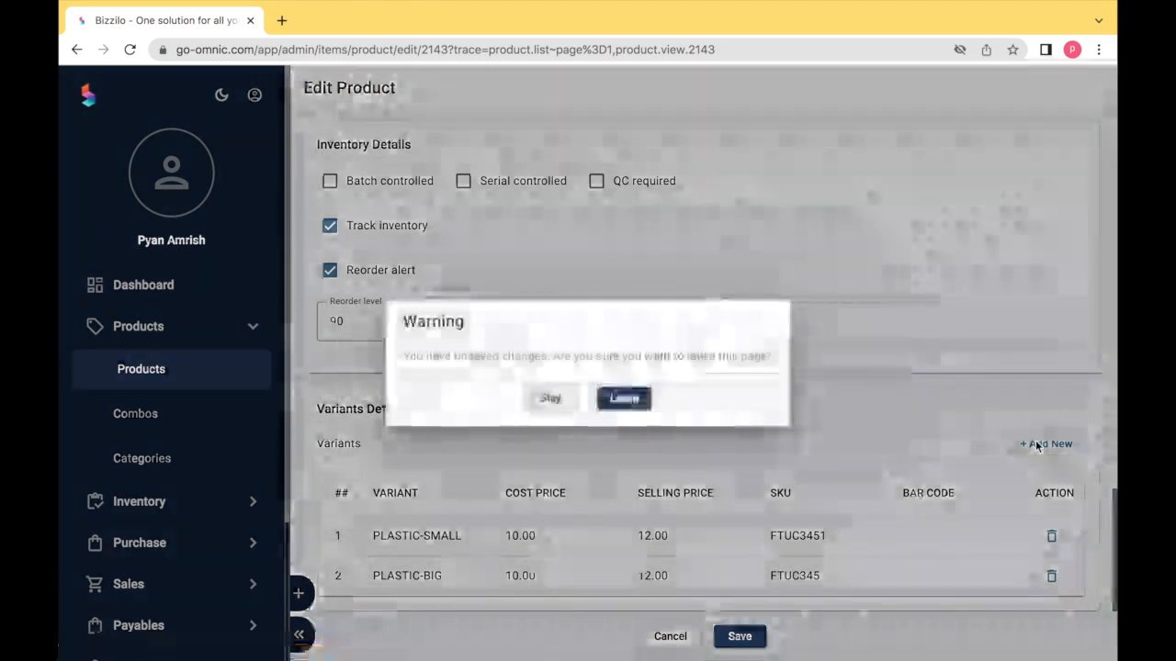
{"action": "left_click", "coordinate": [631, 399]}
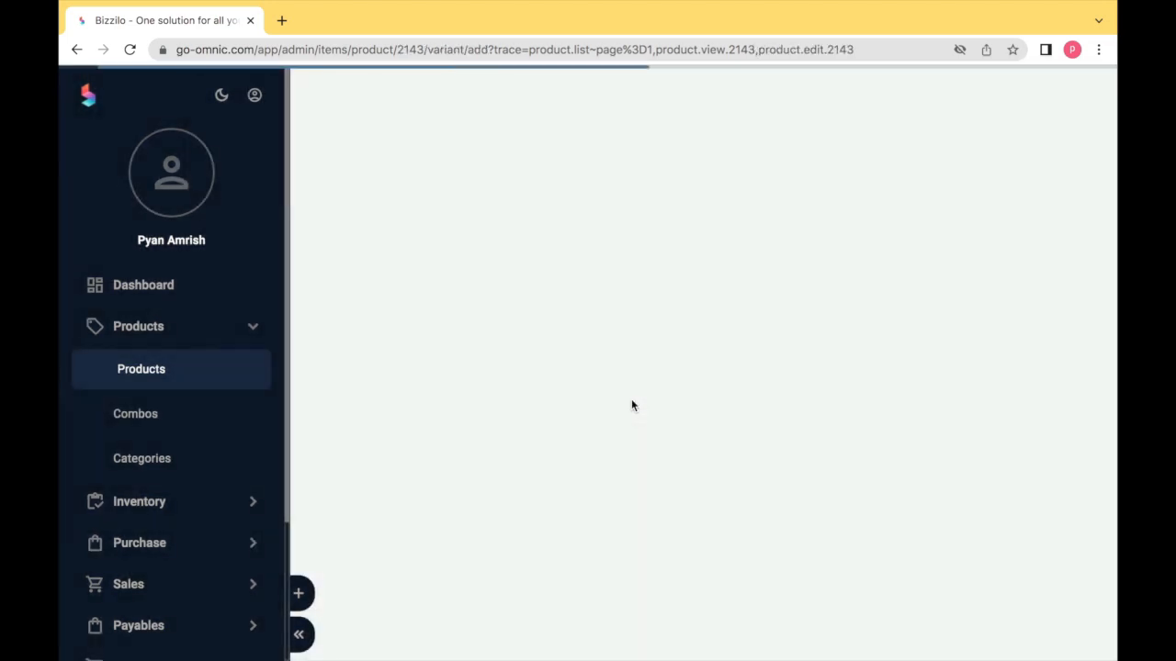
{"action": "scroll", "coordinate": [631, 405], "scroll_direction": "down", "scroll_amount": 5}
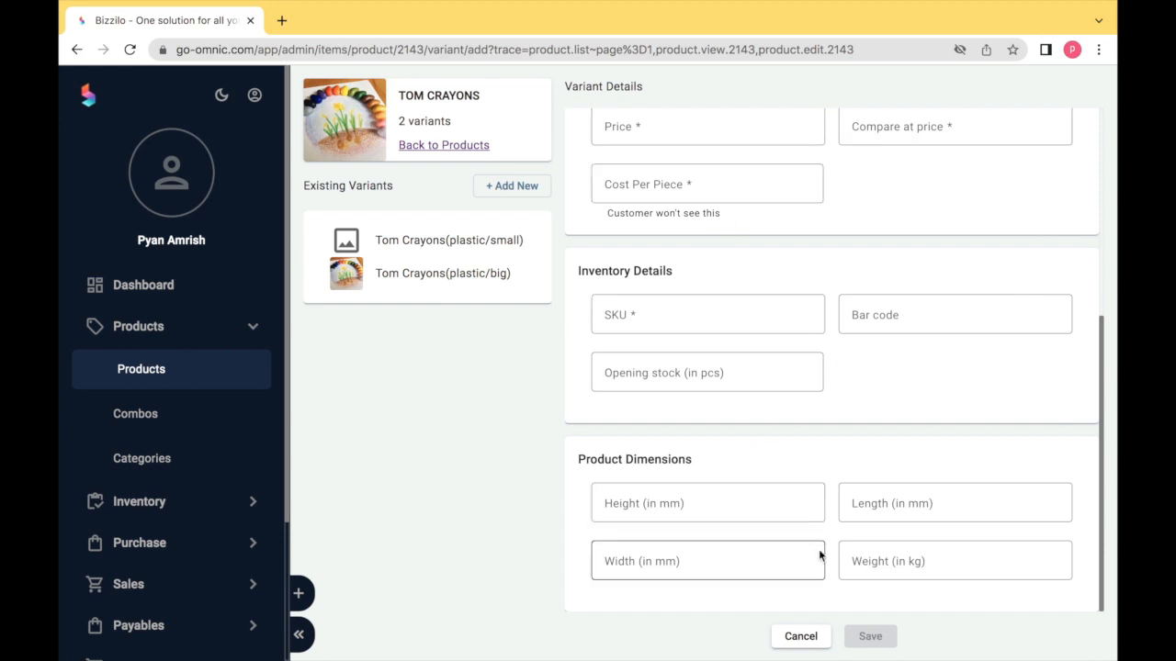
{"action": "left_click", "coordinate": [800, 636]}
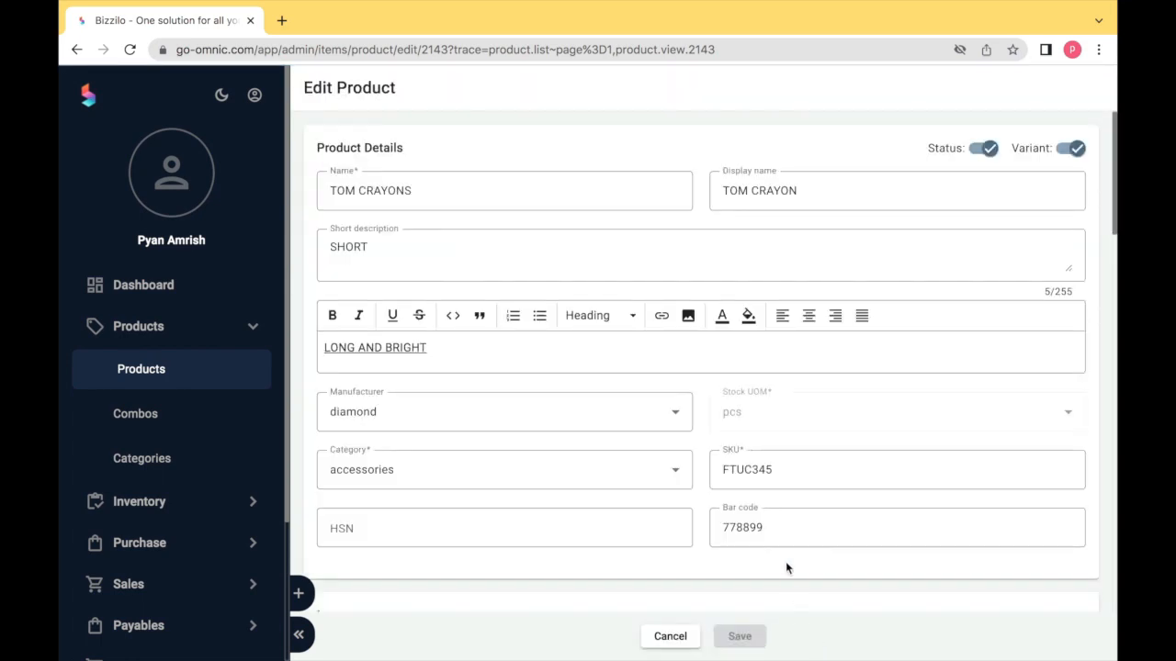
- Enter 10 as the product's shipping mode
{"action": "scroll", "coordinate": [785, 565], "scroll_direction": "down", "scroll_amount": 15}
{"action": "left_click", "coordinate": [460, 377]}
{"action": "type", "text": "10"}
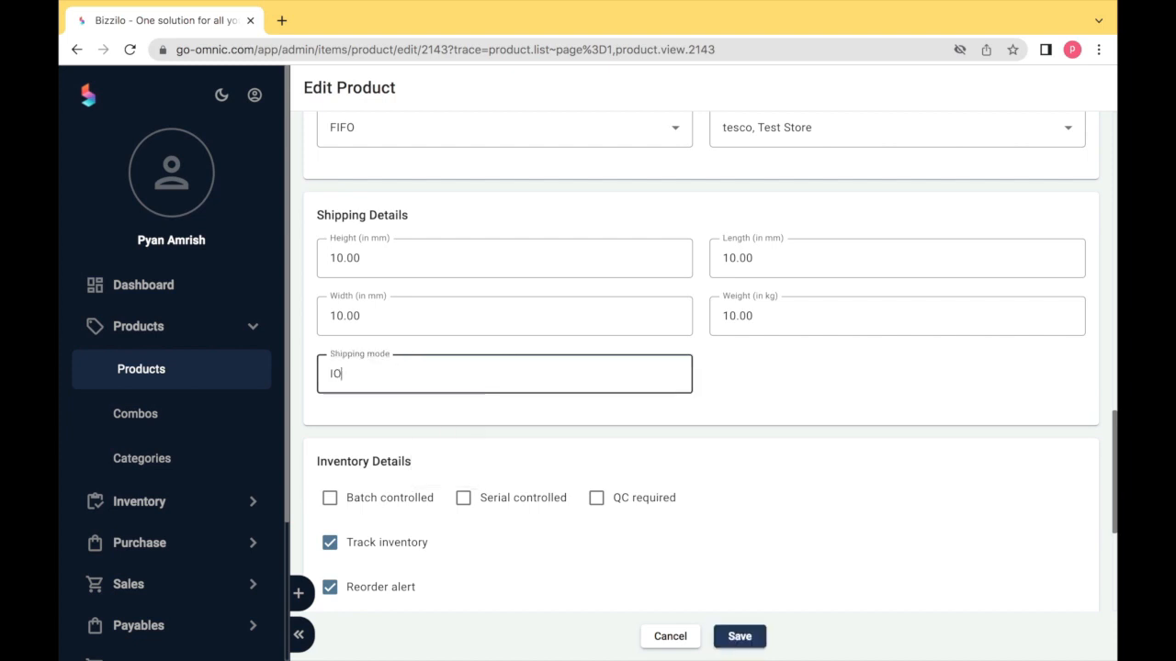
{"action": "scroll", "coordinate": [517, 296], "scroll_direction": "up", "scroll_amount": 5}
{"action": "scroll", "coordinate": [517, 296], "scroll_direction": "up", "scroll_amount": 7}
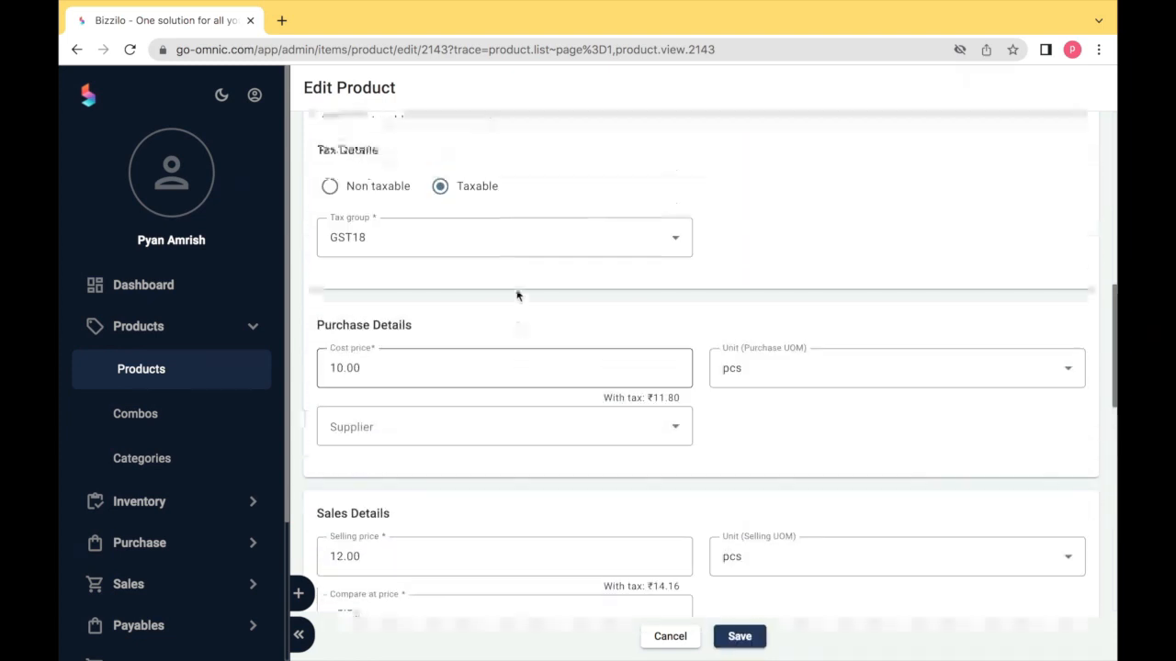
{"action": "scroll", "coordinate": [517, 296], "scroll_direction": "down", "scroll_amount": 3}
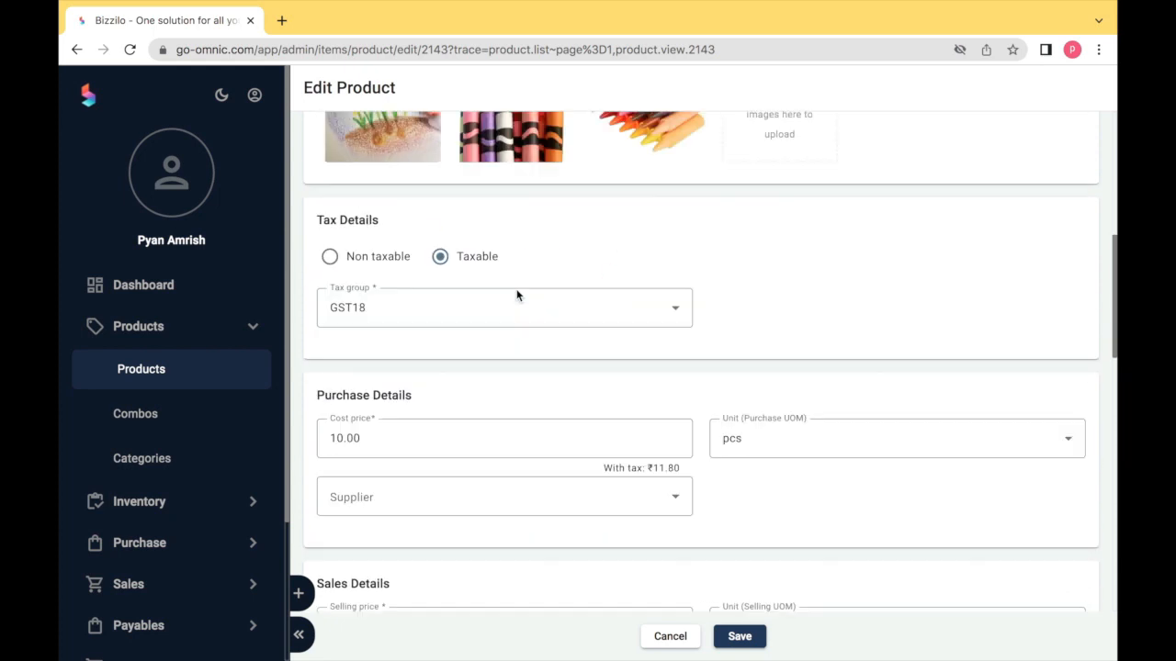
{"action": "scroll", "coordinate": [517, 299], "scroll_direction": "up", "scroll_amount": 3}
- Change the bar code's last digit to 0 and save TOM CRAYONS
{"action": "left_click", "coordinate": [787, 204]}
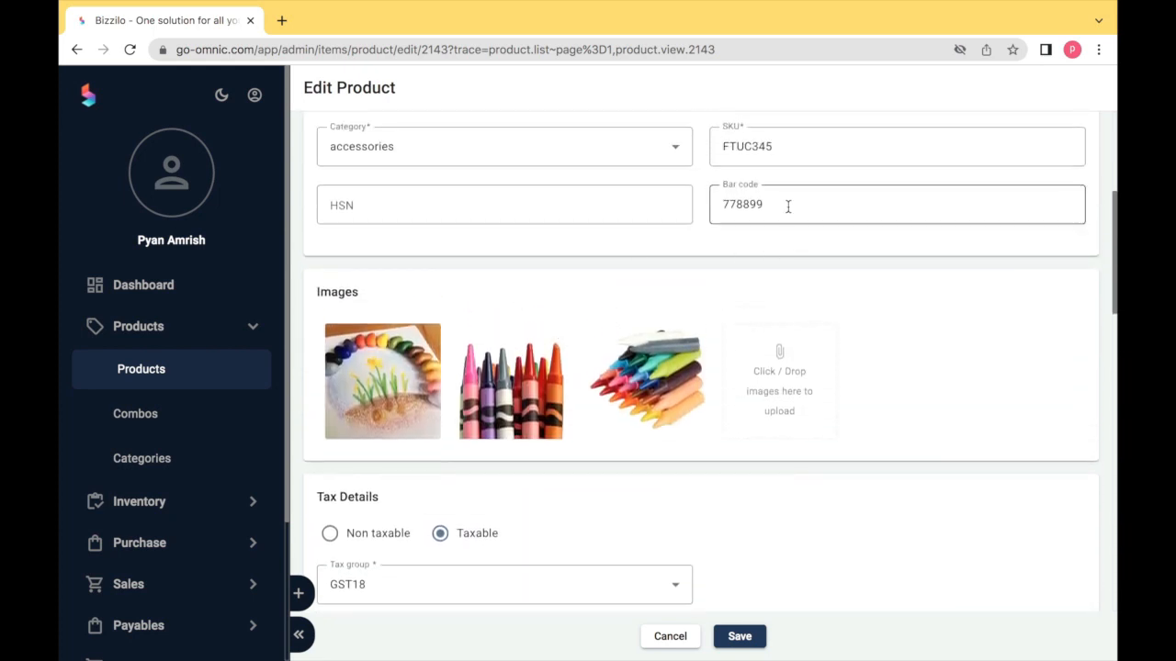
{"action": "key", "text": "BackSpace"}
{"action": "type", "text": "0"}
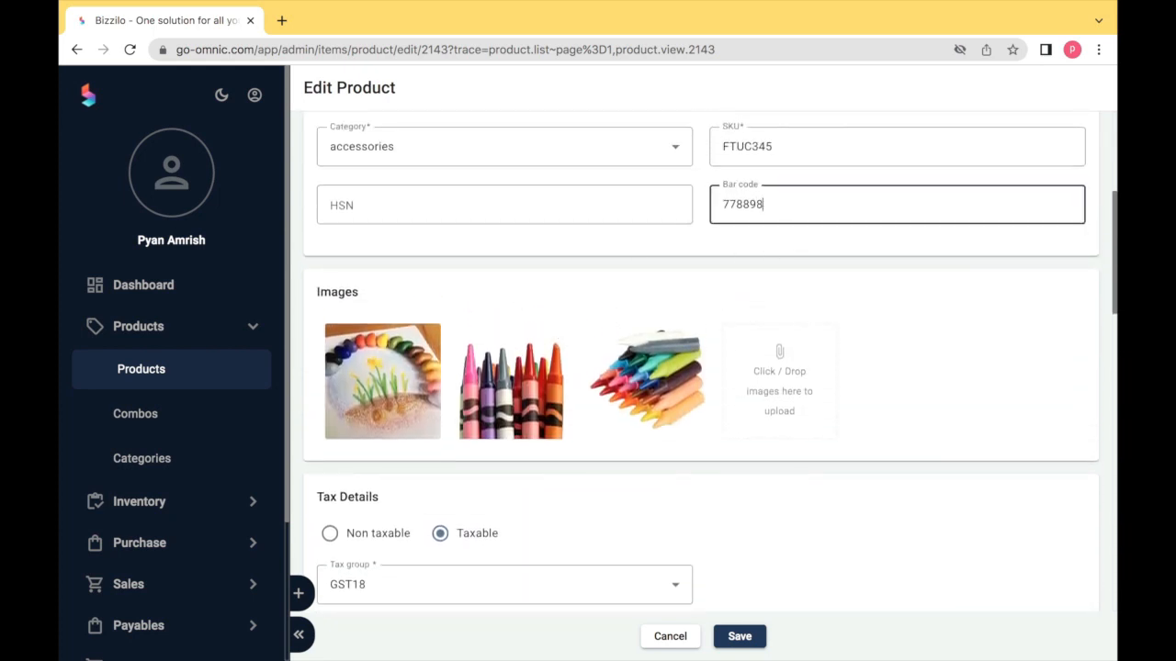
{"action": "scroll", "coordinate": [761, 272], "scroll_direction": "down", "scroll_amount": 10}
{"action": "scroll", "coordinate": [762, 280], "scroll_direction": "down", "scroll_amount": 3}
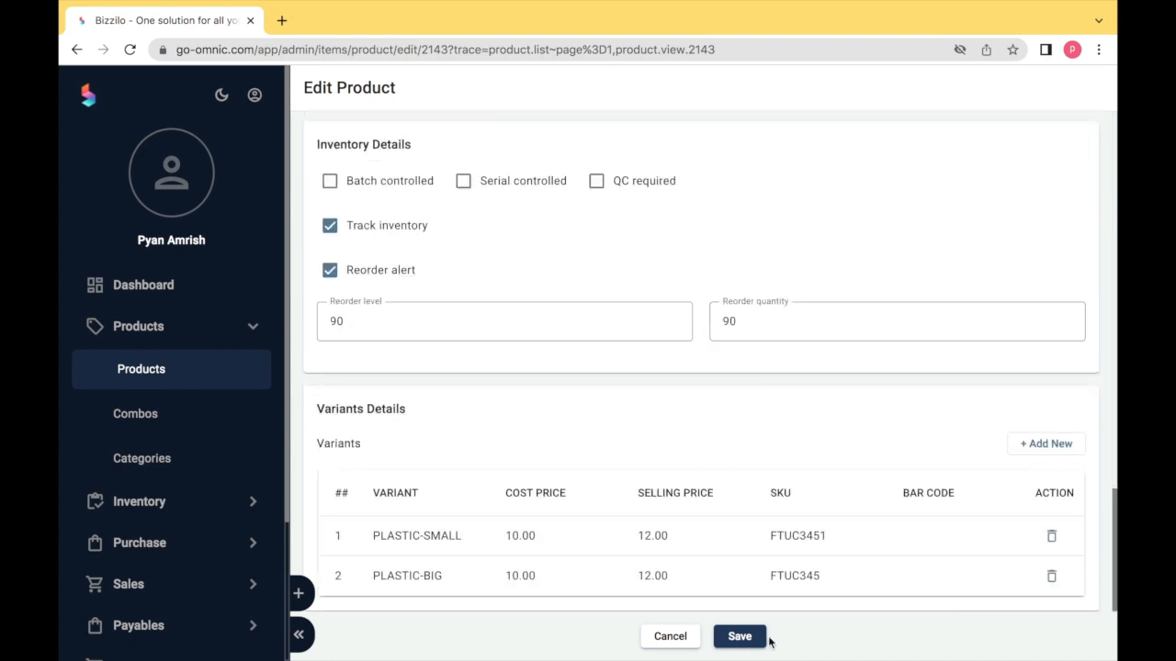
{"action": "left_click", "coordinate": [740, 637]}
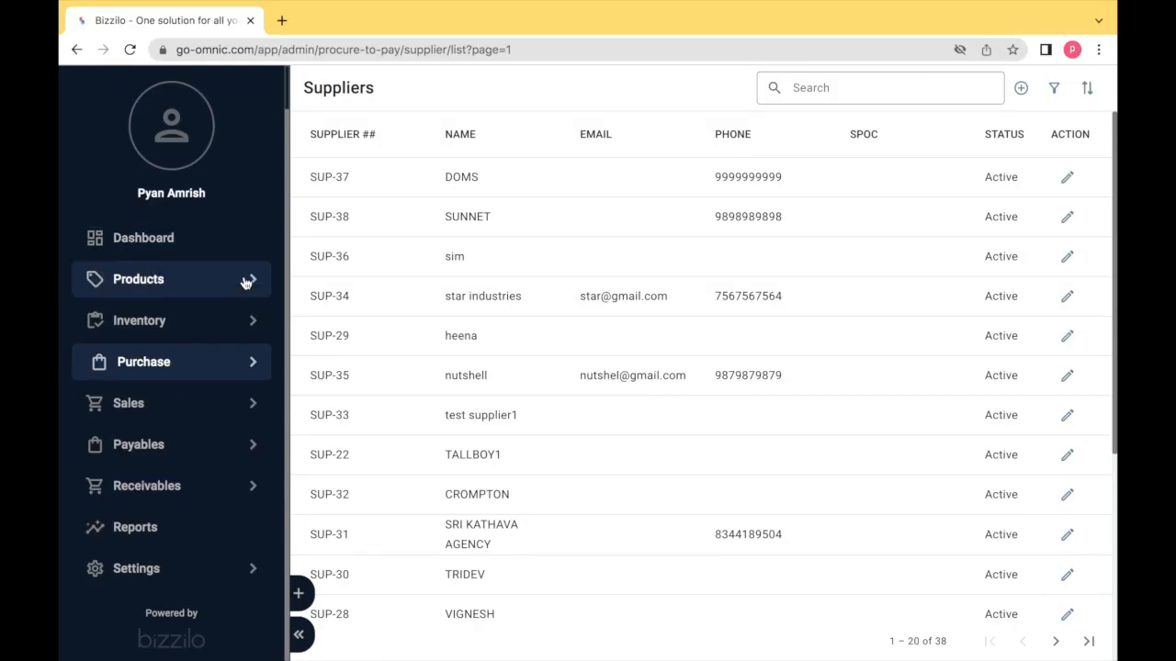
- Start a new supplier named NEW SUPPLIER and enter its phone number
{"action": "left_click", "coordinate": [209, 363]}
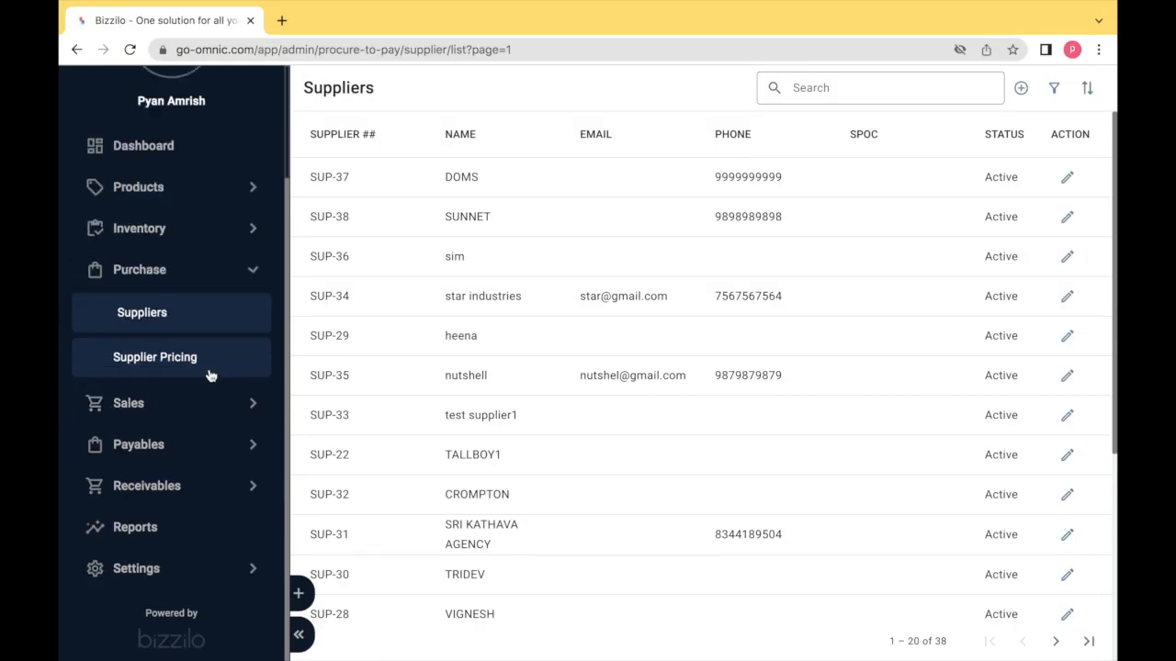
{"action": "left_click", "coordinate": [179, 281]}
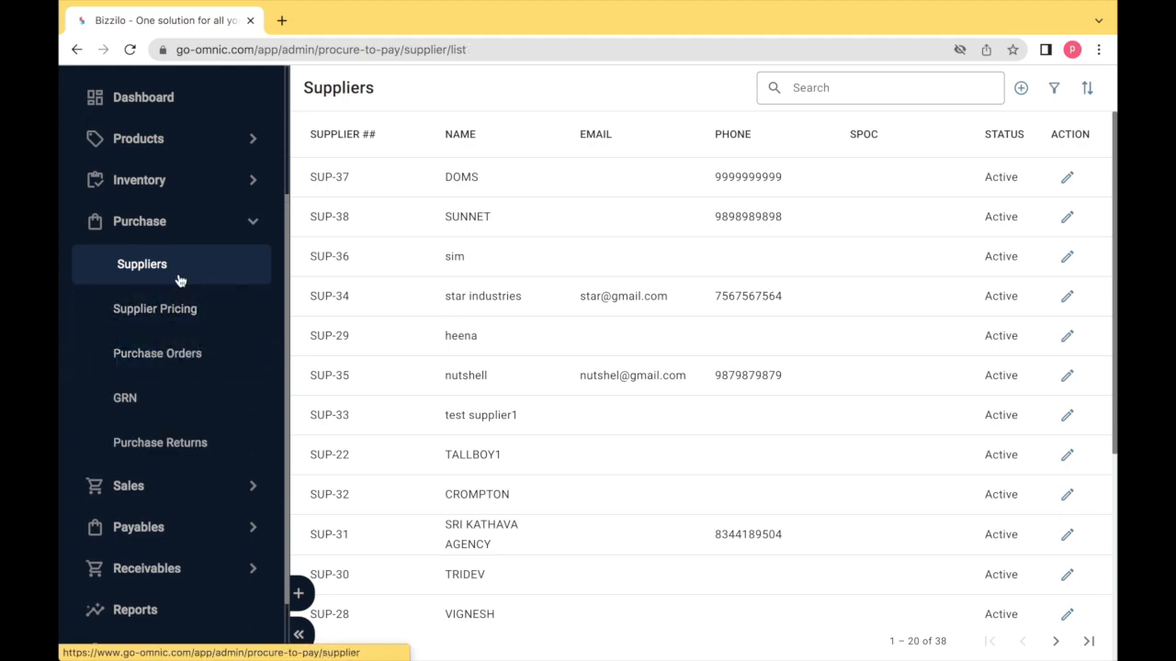
{"action": "left_click", "coordinate": [1020, 87]}
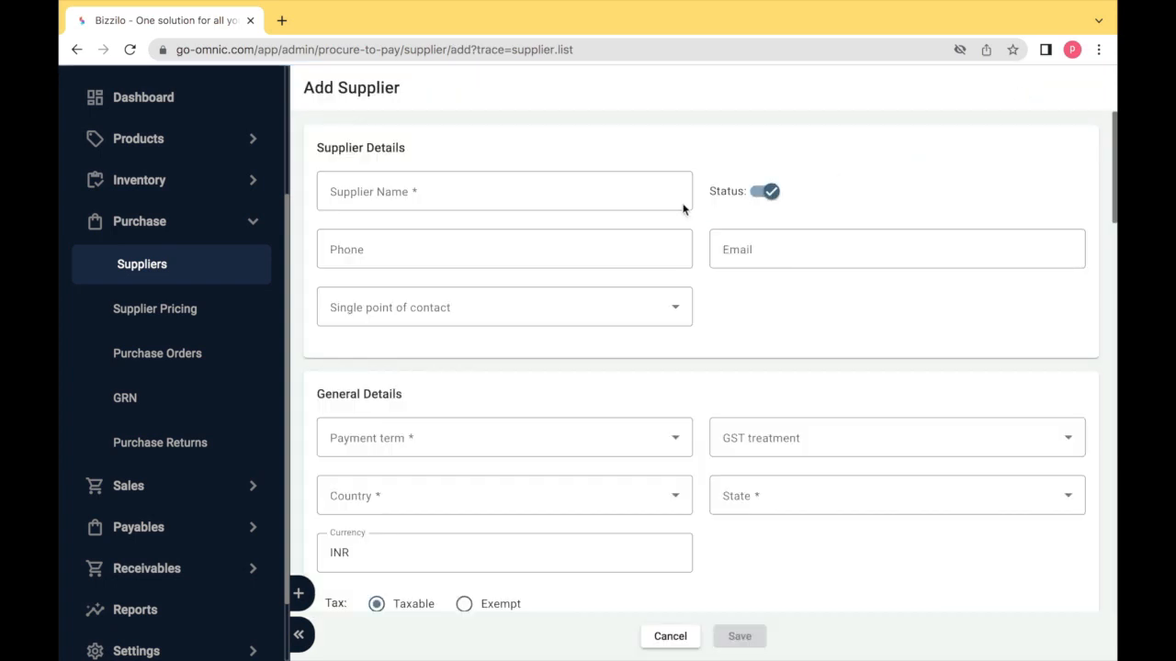
{"action": "left_click", "coordinate": [612, 184]}
{"action": "type", "text": "NEW SUPPLIER"}
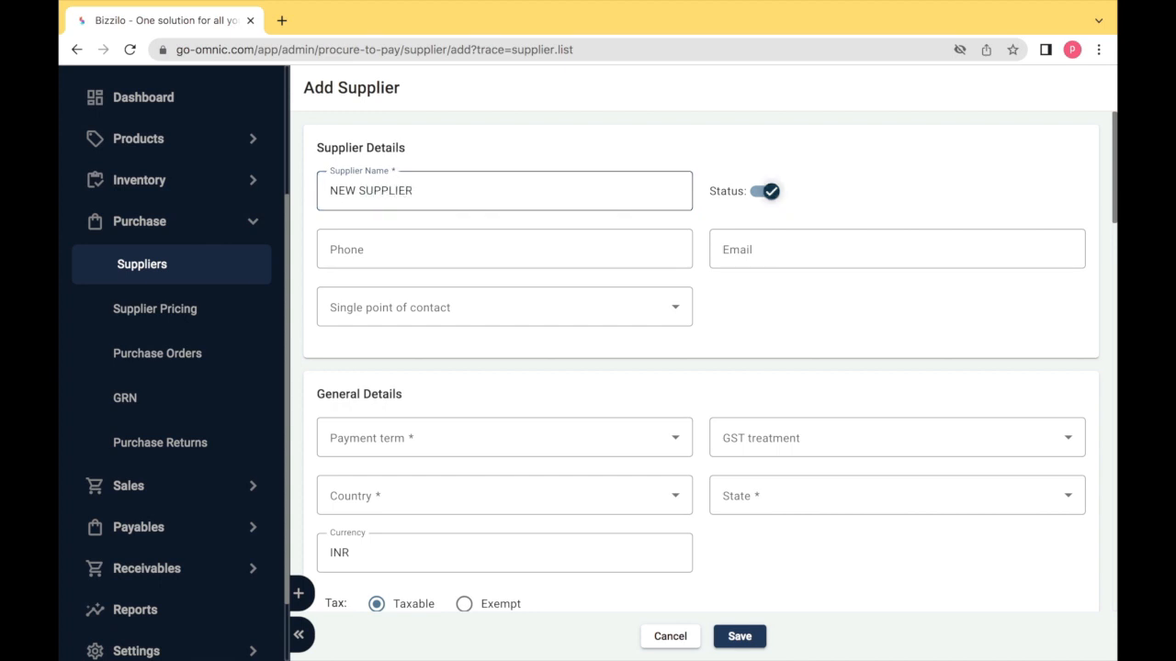
{"action": "key", "text": "Tab"}
- Choose the supplier's single point of contact from the dropdown
{"action": "key", "text": "Tab"}
{"action": "key", "text": "Tab"}
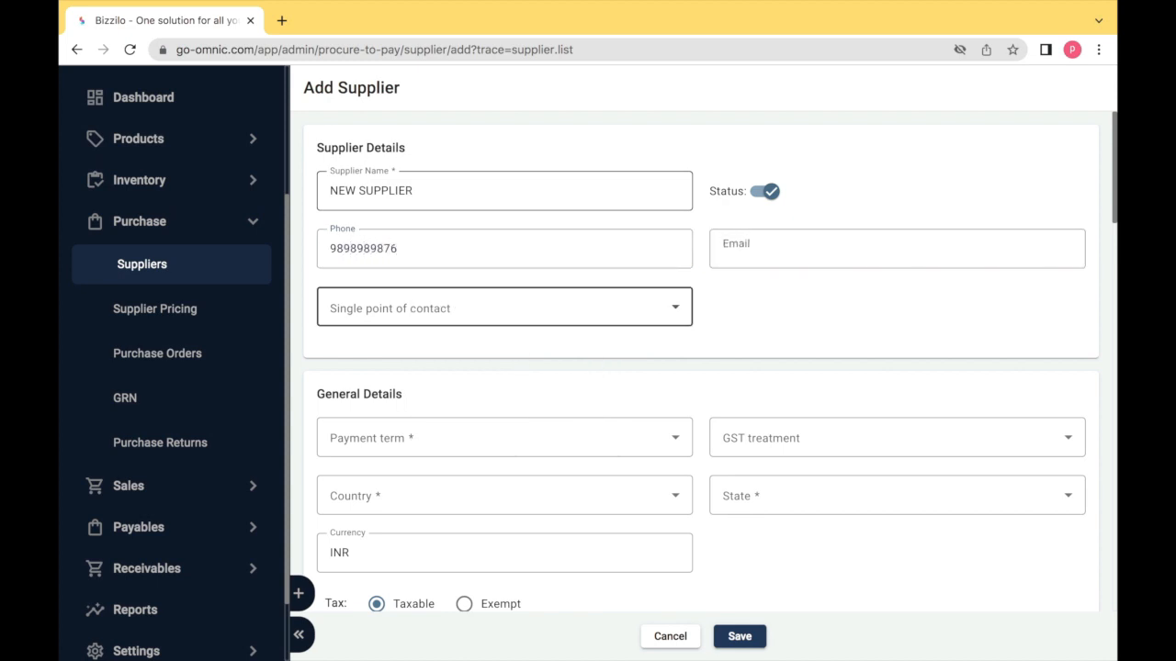
{"action": "left_click", "coordinate": [572, 313]}
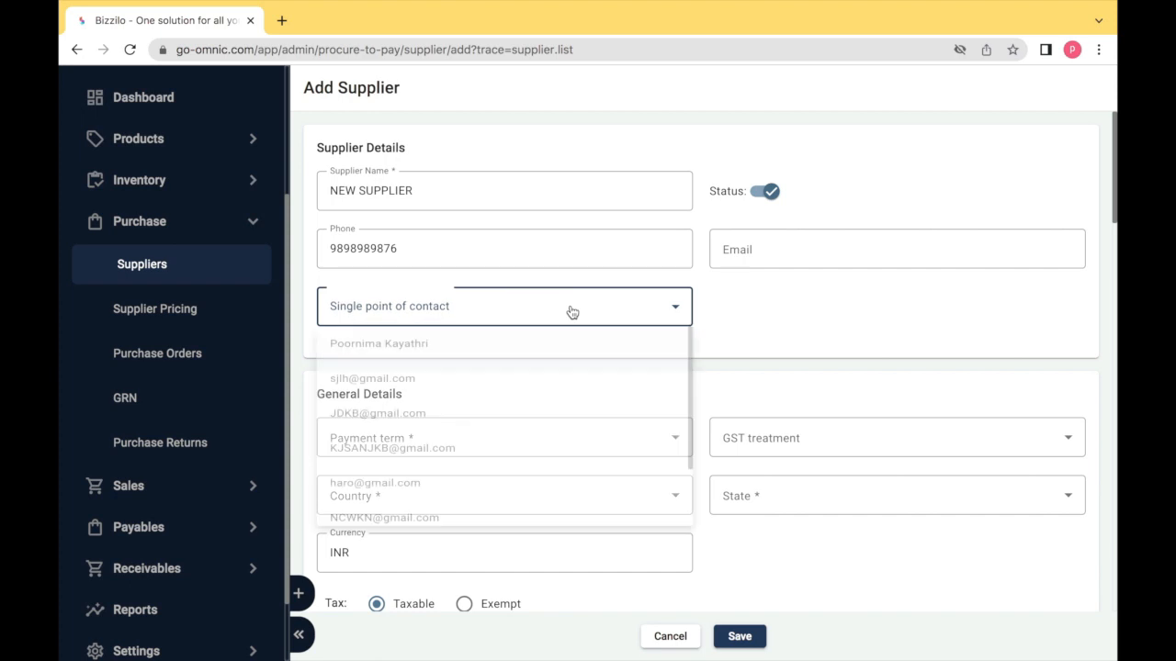
{"action": "scroll", "coordinate": [552, 494], "scroll_direction": "down", "scroll_amount": 1}
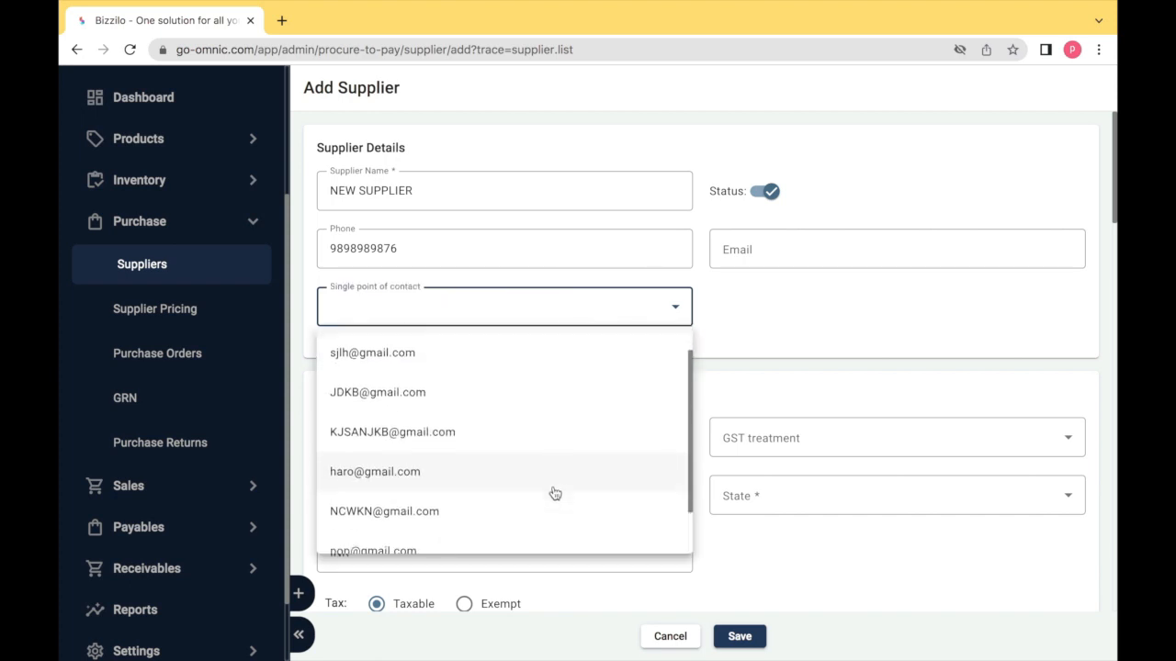
{"action": "scroll", "coordinate": [553, 495], "scroll_direction": "down", "scroll_amount": 1}
{"action": "left_click", "coordinate": [493, 533]}
{"action": "key", "text": "Tab"}
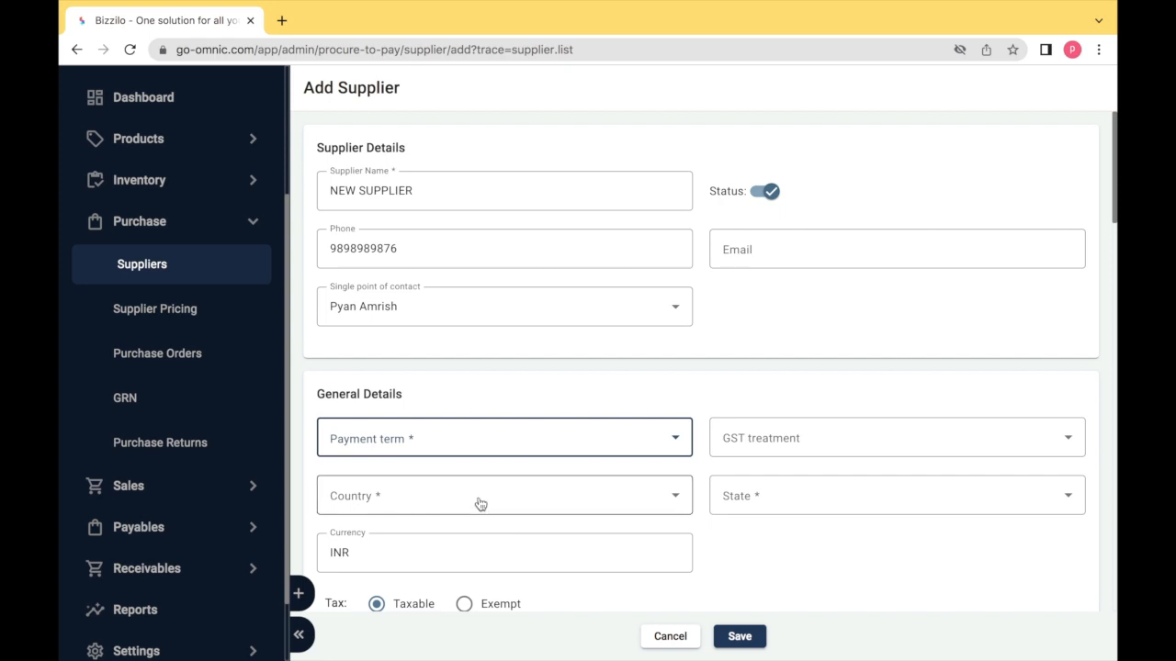
{"action": "scroll", "coordinate": [459, 446], "scroll_direction": "down", "scroll_amount": 2}
{"action": "scroll", "coordinate": [459, 446], "scroll_direction": "down", "scroll_amount": 1}
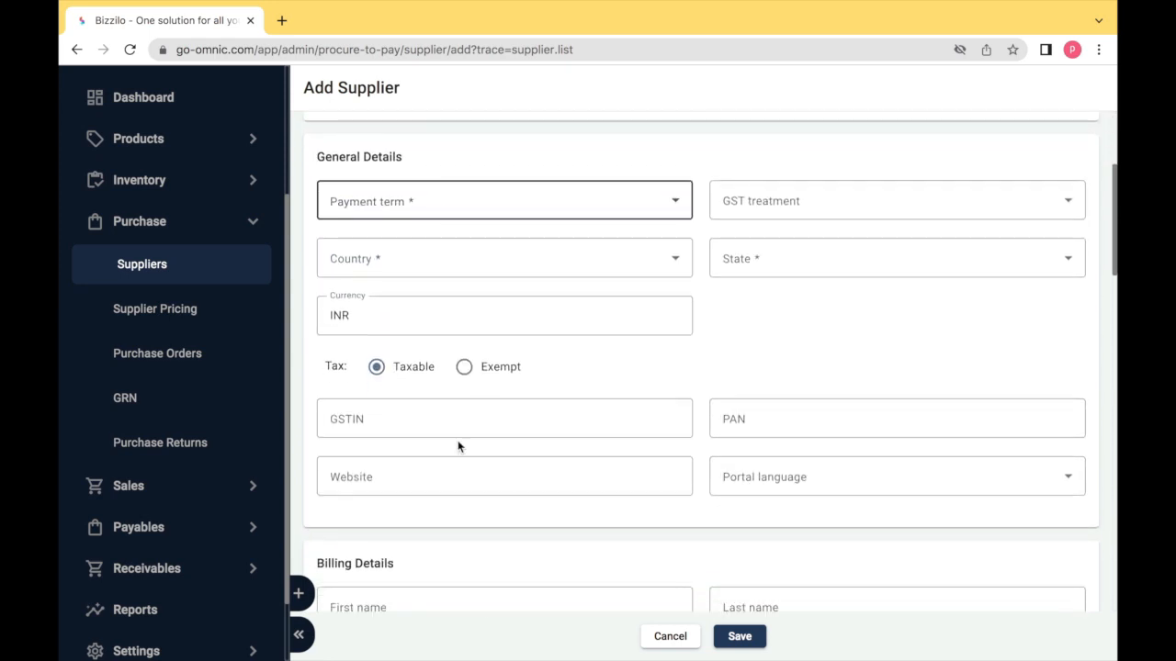
- Set the supplier's payment term to Net 30 and GST treatment to Unregistered
{"action": "left_click", "coordinate": [433, 215]}
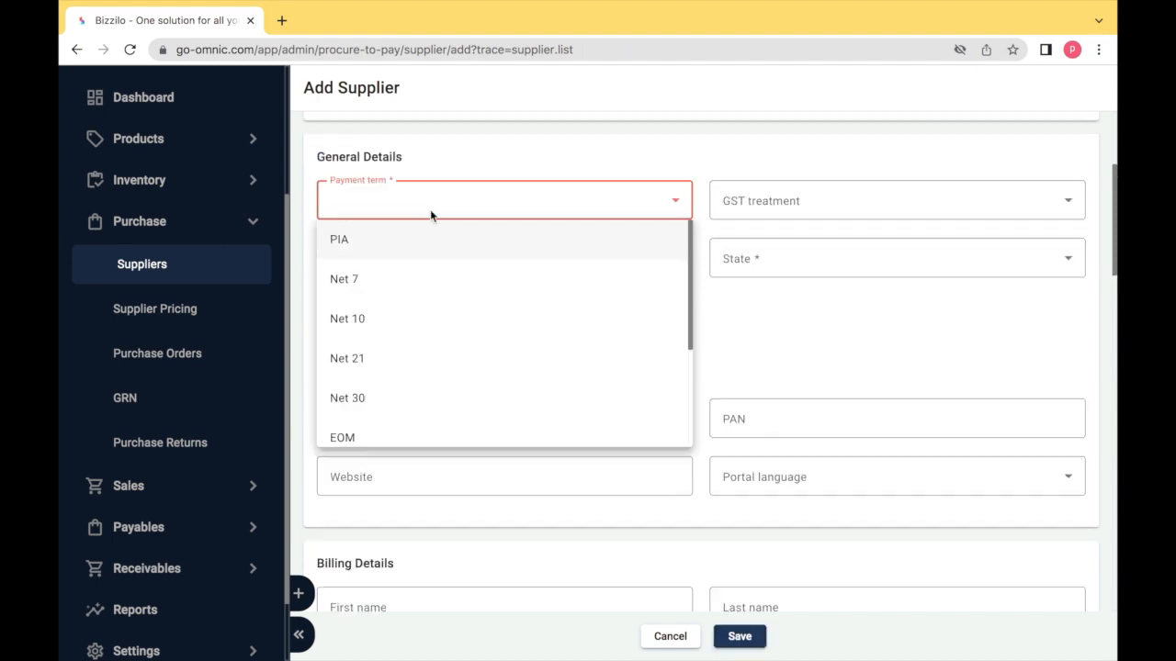
{"action": "left_click", "coordinate": [421, 403]}
{"action": "key", "text": "Tab"}
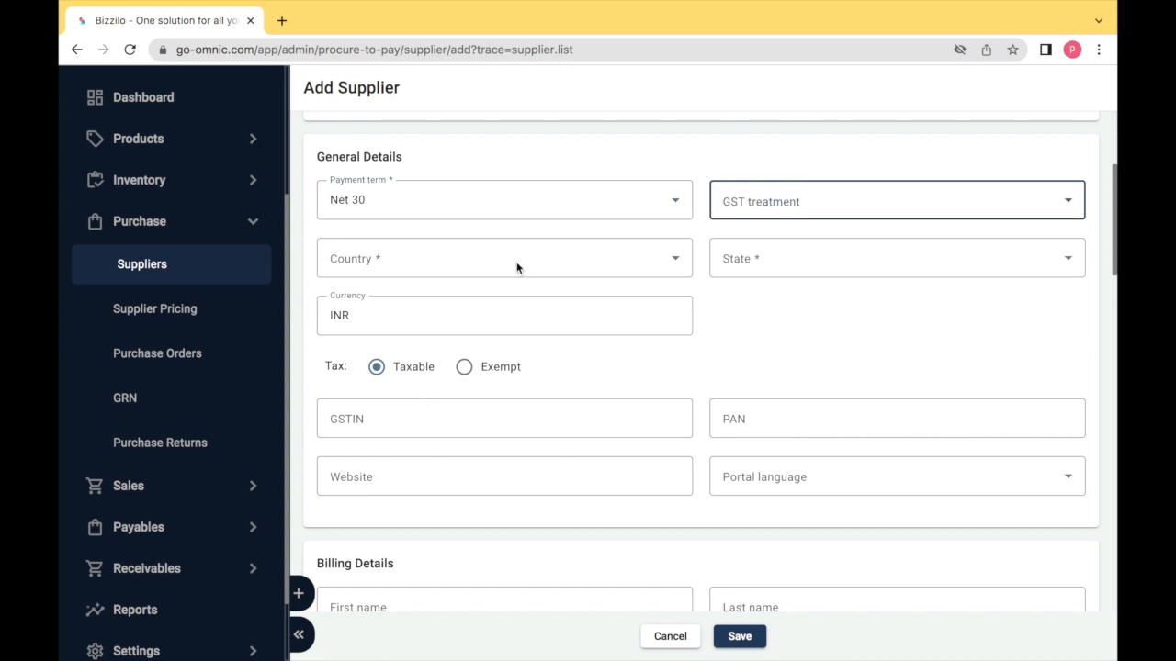
{"action": "left_click", "coordinate": [764, 196]}
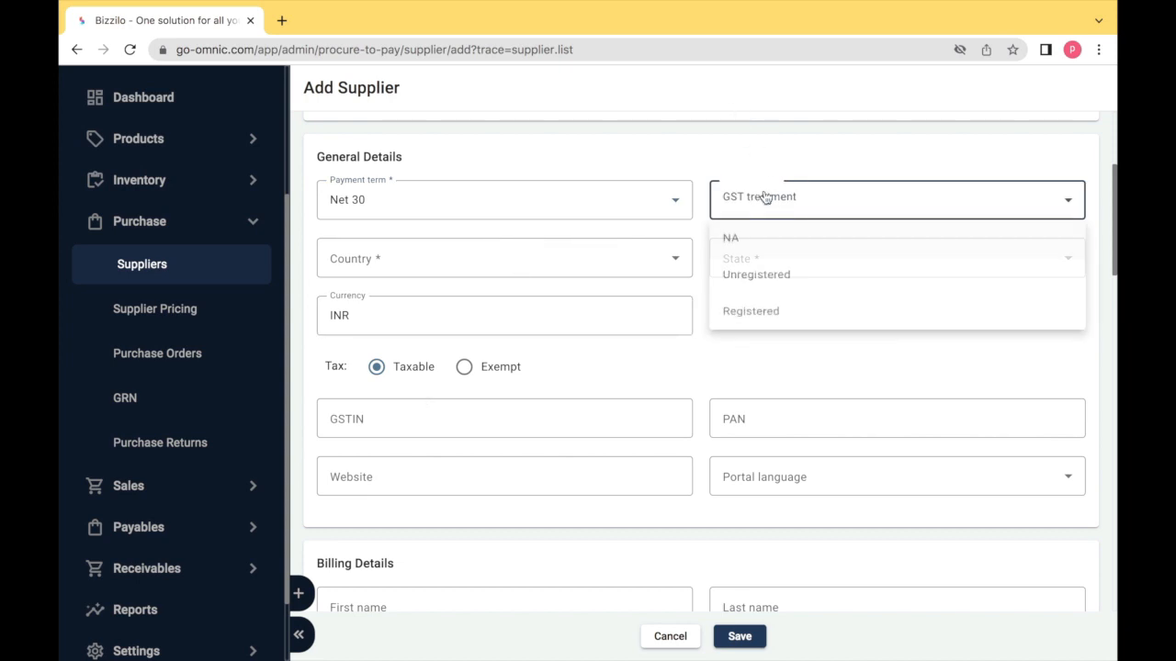
{"action": "left_click", "coordinate": [784, 283]}
{"action": "key", "text": "Tab"}
- Set the supplier's country to India and state to Tamil Nadu, with INR currency
{"action": "left_click", "coordinate": [661, 271]}
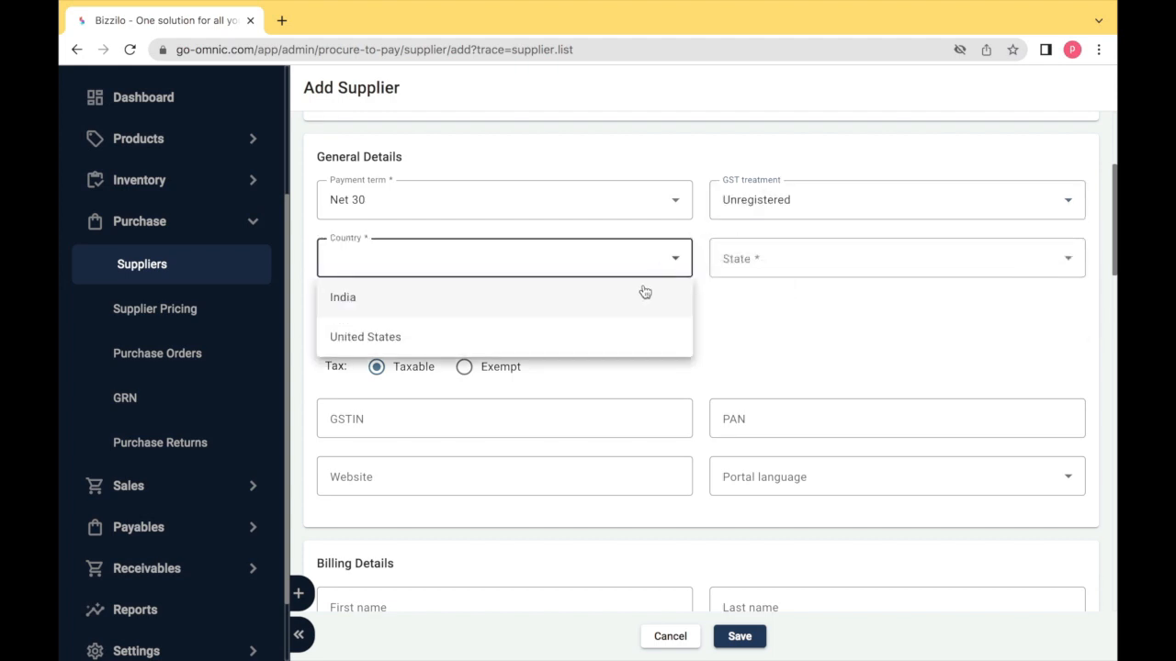
{"action": "left_click", "coordinate": [641, 297]}
{"action": "key", "text": "Tab"}
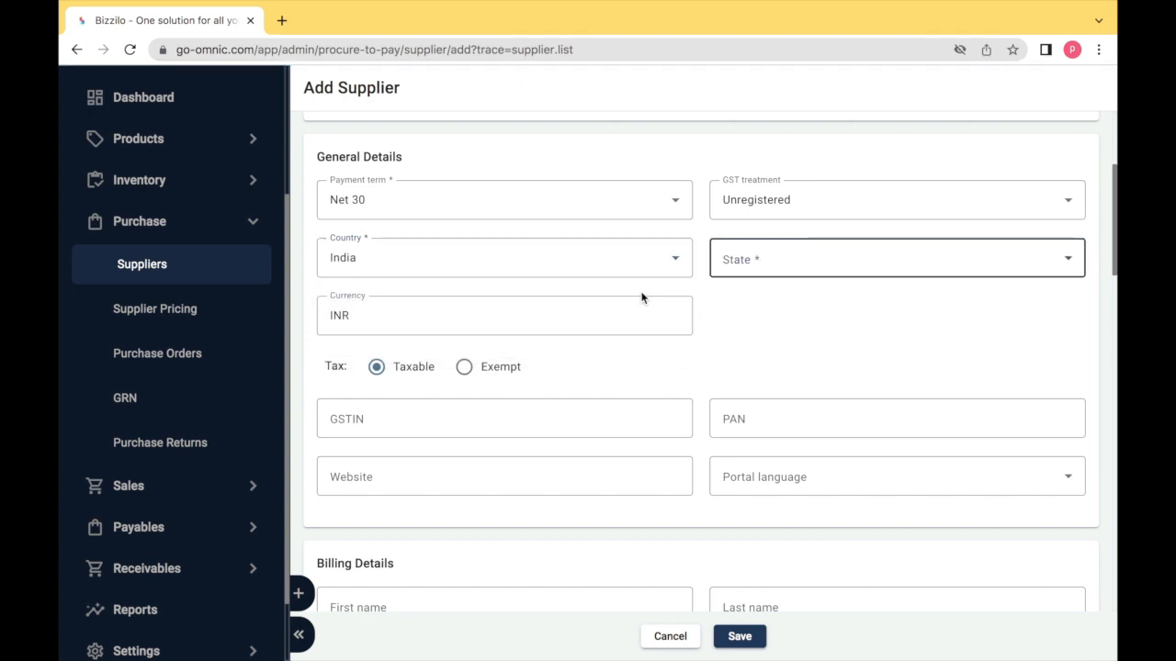
{"action": "left_click", "coordinate": [774, 248]}
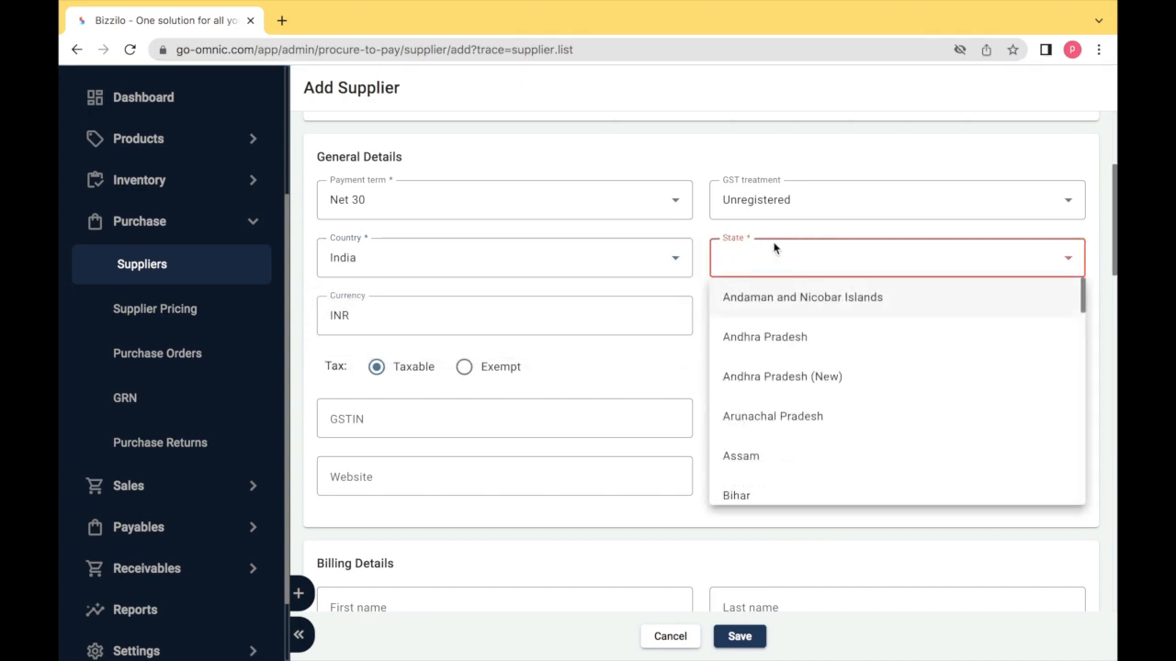
{"action": "key", "text": "t"}
{"action": "left_click", "coordinate": [777, 487]}
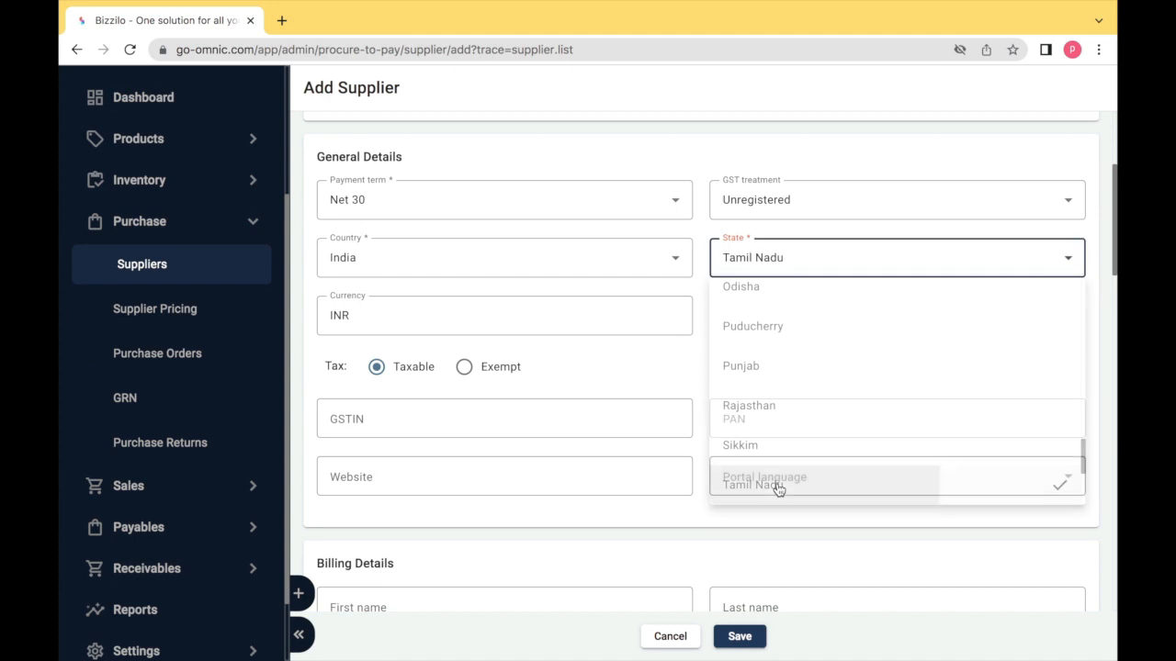
{"action": "double_click", "coordinate": [575, 321]}
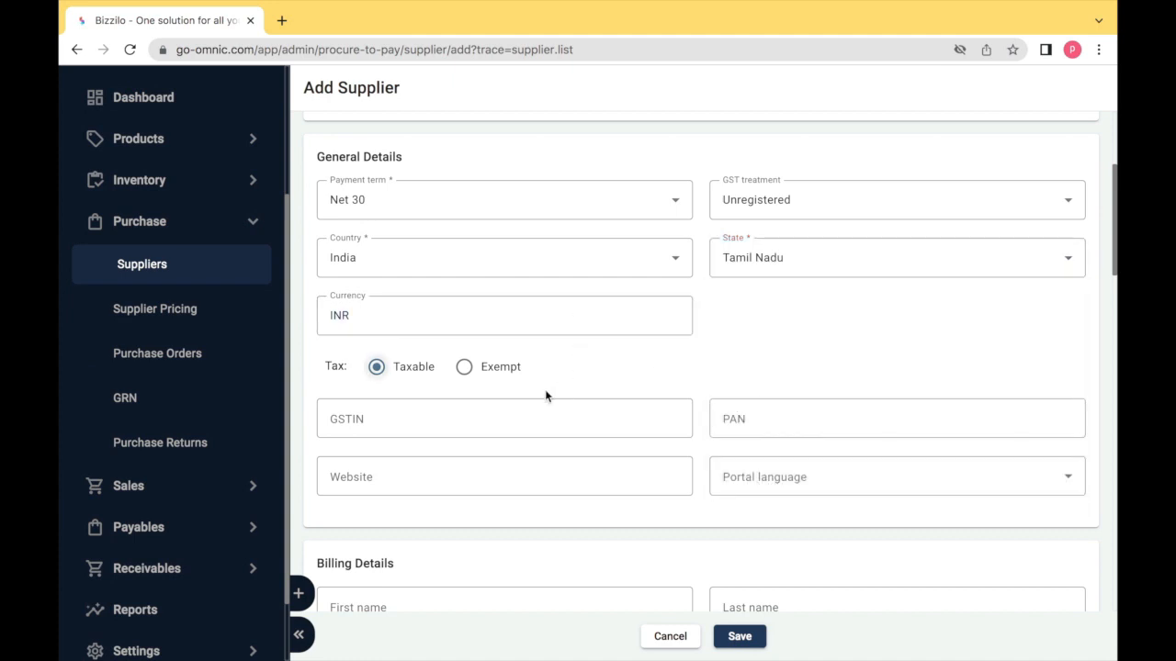
- Leave GSTIN, PAN, website and portal language empty
{"action": "key", "text": "Tab"}
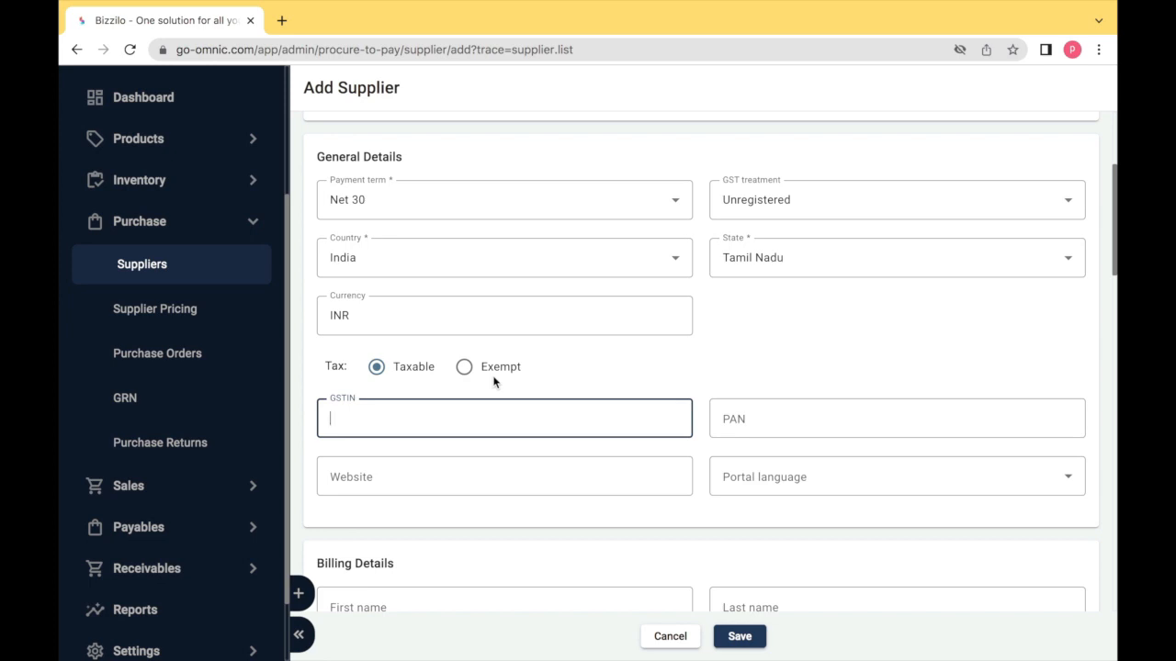
{"action": "key", "text": "Tab"}
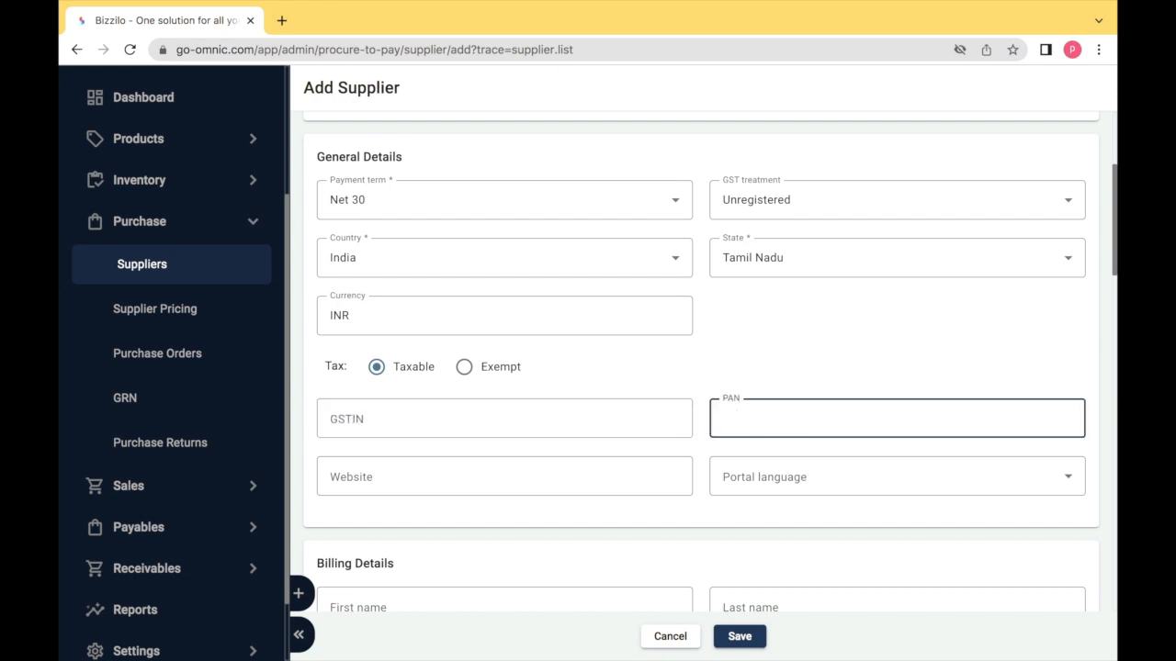
{"action": "key", "text": "Tab"}
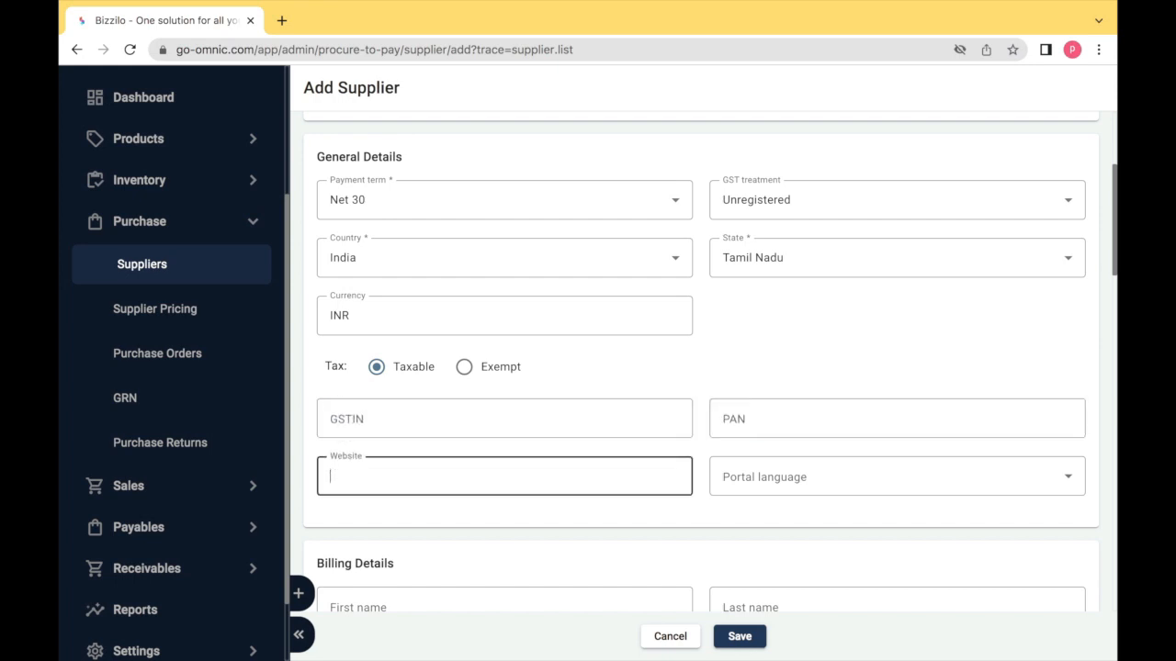
{"action": "key", "text": "Tab"}
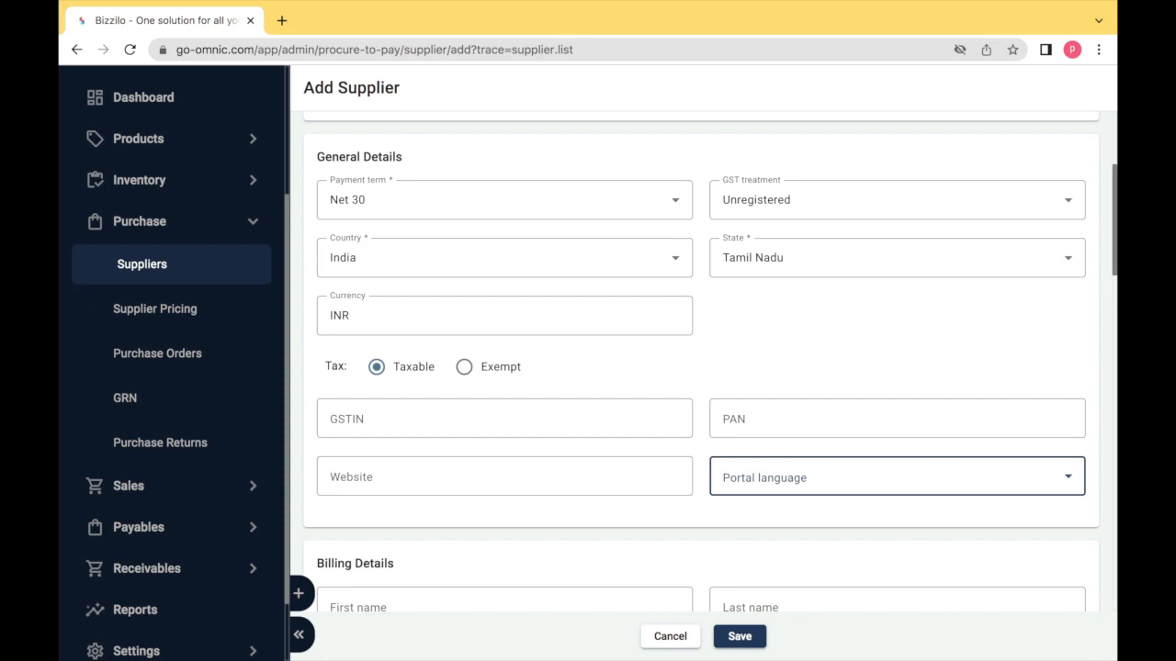
{"action": "key", "text": "Tab"}
{"action": "left_click", "coordinate": [353, 409]}
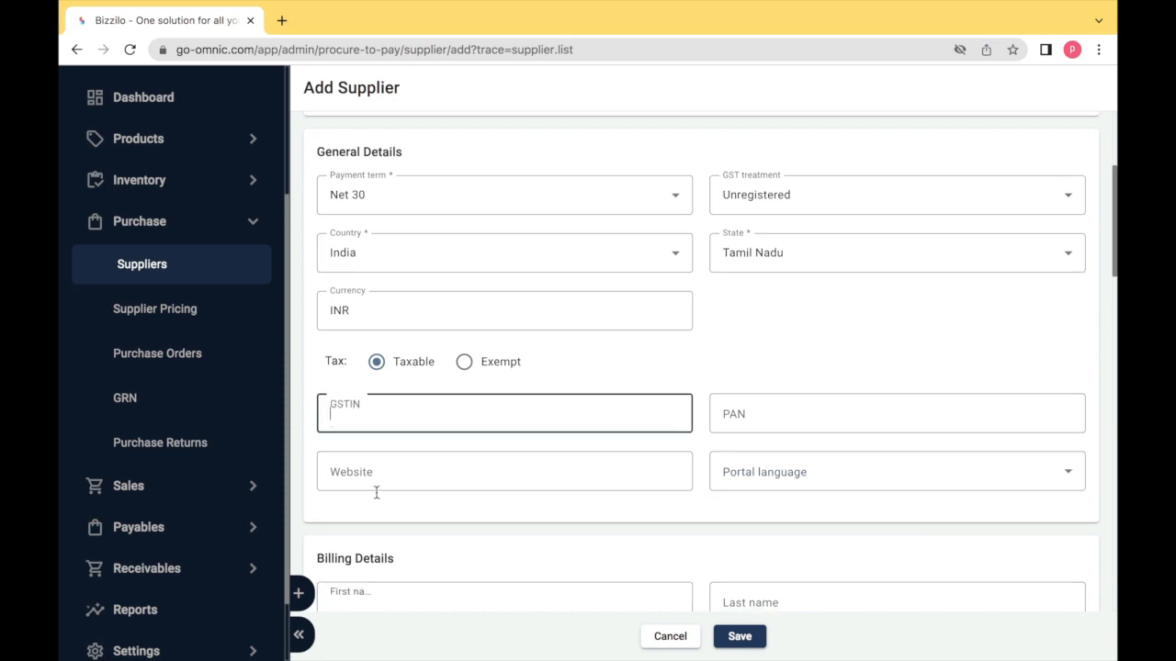
- Enter the billing contact's first name, last name and phone number
{"action": "scroll", "coordinate": [381, 501], "scroll_direction": "down", "scroll_amount": 1}
{"action": "scroll", "coordinate": [381, 501], "scroll_direction": "down", "scroll_amount": 5}
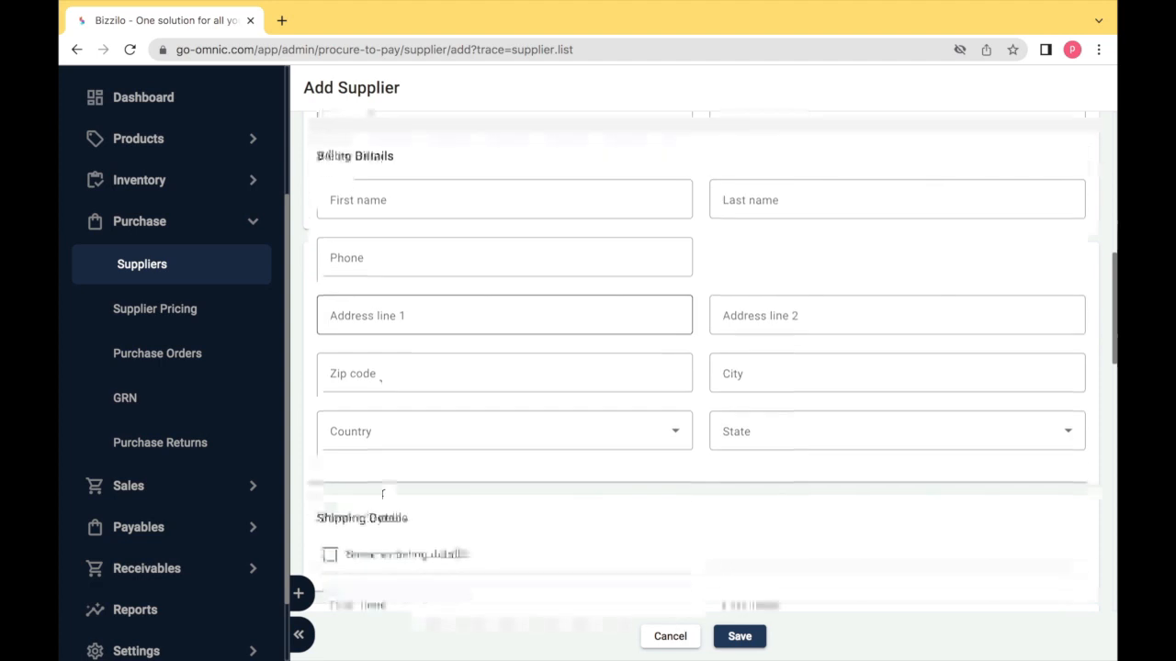
{"action": "left_click", "coordinate": [366, 150]}
{"action": "type", "text": "DAN"}
{"action": "key", "text": "Tab"}
{"action": "type", "text": "DAN"}
{"action": "key", "text": "Tab"}
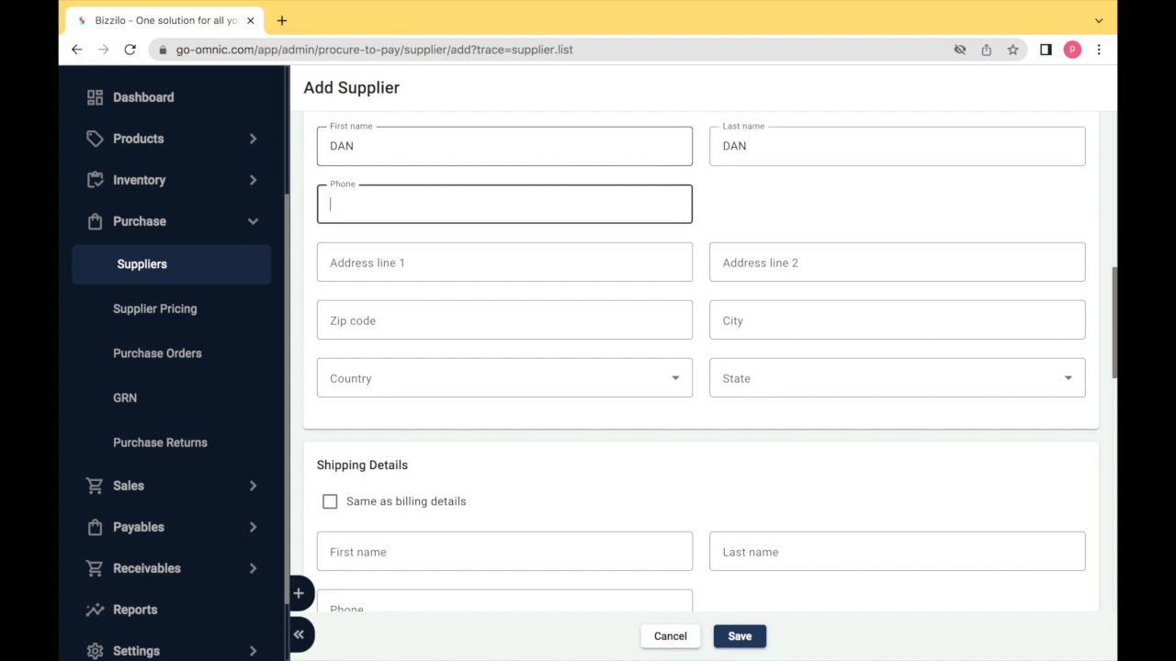
{"action": "type", "text": "9898989898"}
- Fill in the billing address lines, zip code and city
{"action": "key", "text": "Tab"}
{"action": "type", "text": "EXAMPLE"}
{"action": "key", "text": "Tab"}
{"action": "type", "text": "EXAMPLE"}
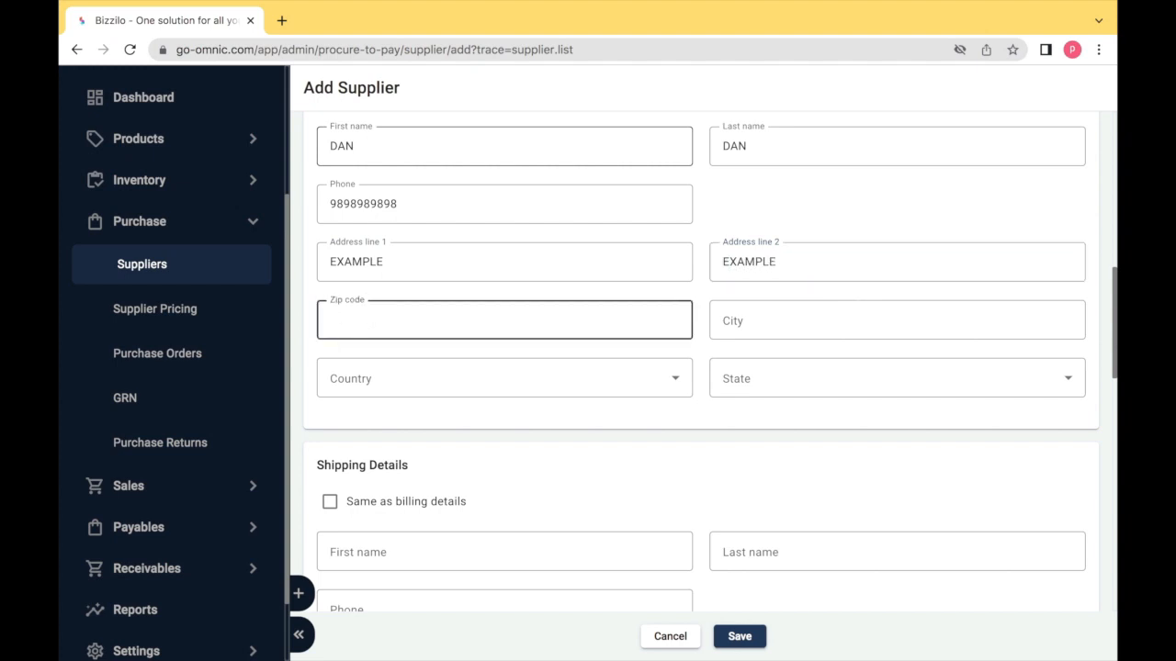
{"action": "type", "text": "6"}
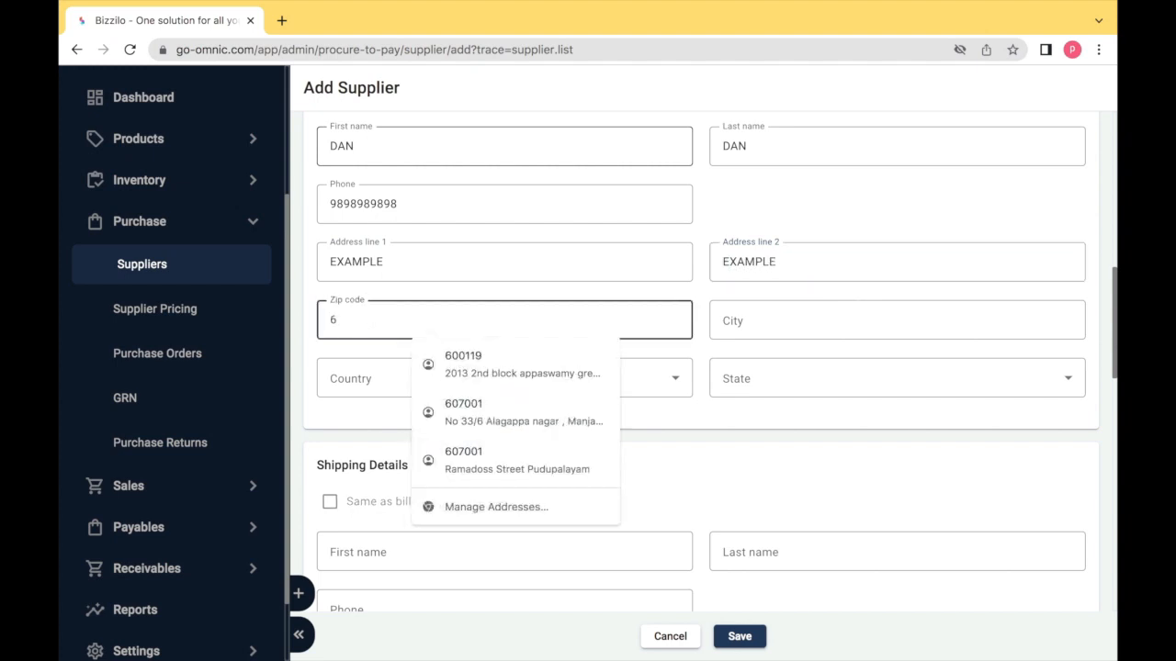
{"action": "type", "text": "00119"}
{"action": "key", "text": "Tab"}
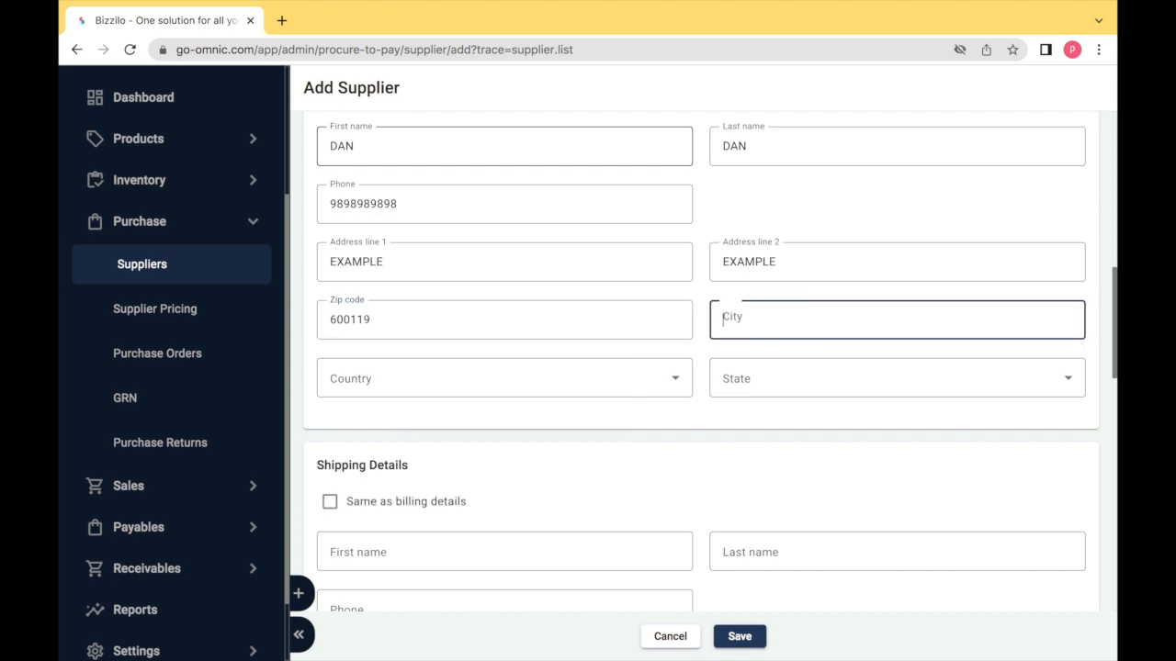
{"action": "type", "text": "CHENNAI"}
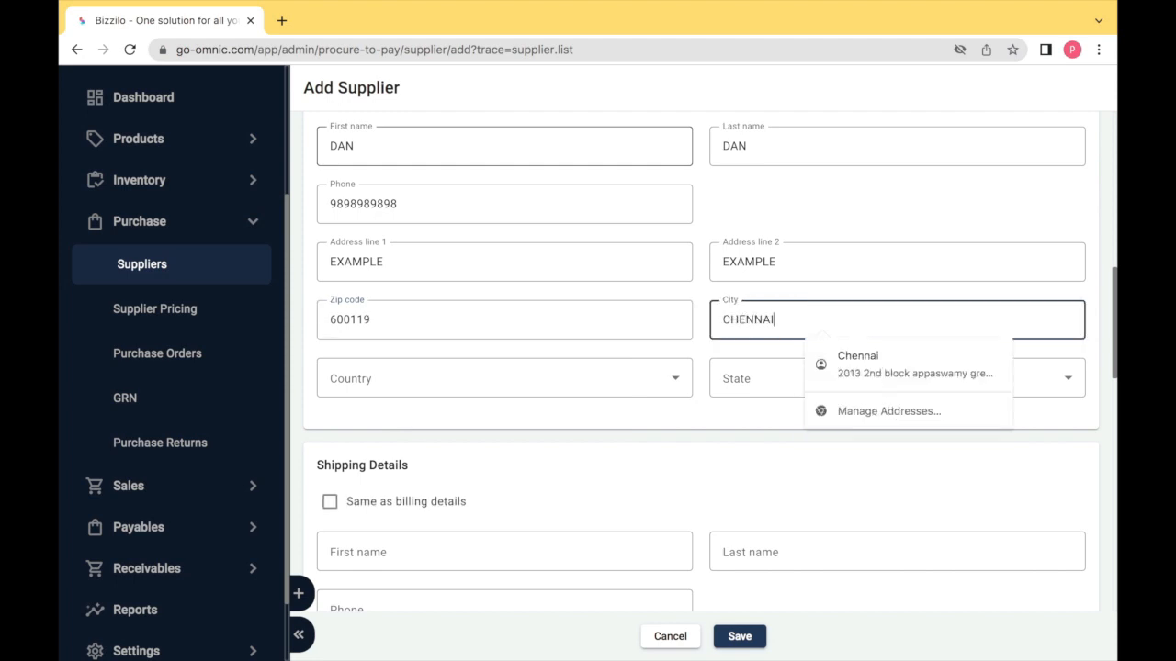
{"action": "key", "text": "Tab"}
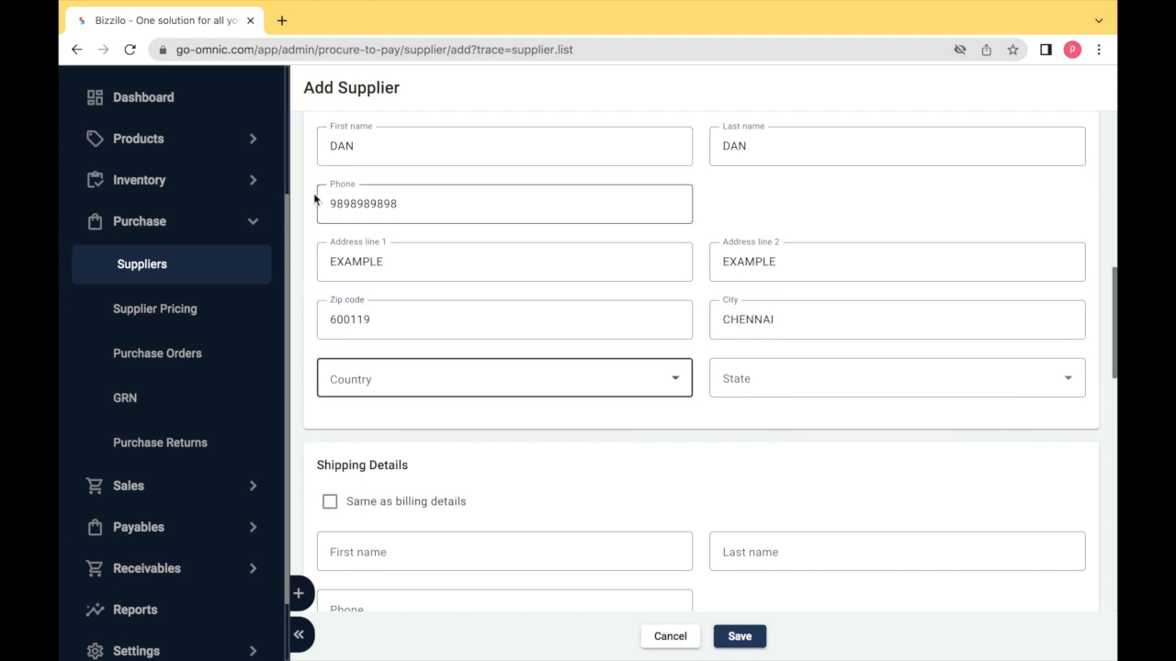
- Set billing country India and state Tamil Nadu, and copy billing to shipping details
{"action": "left_click", "coordinate": [373, 365]}
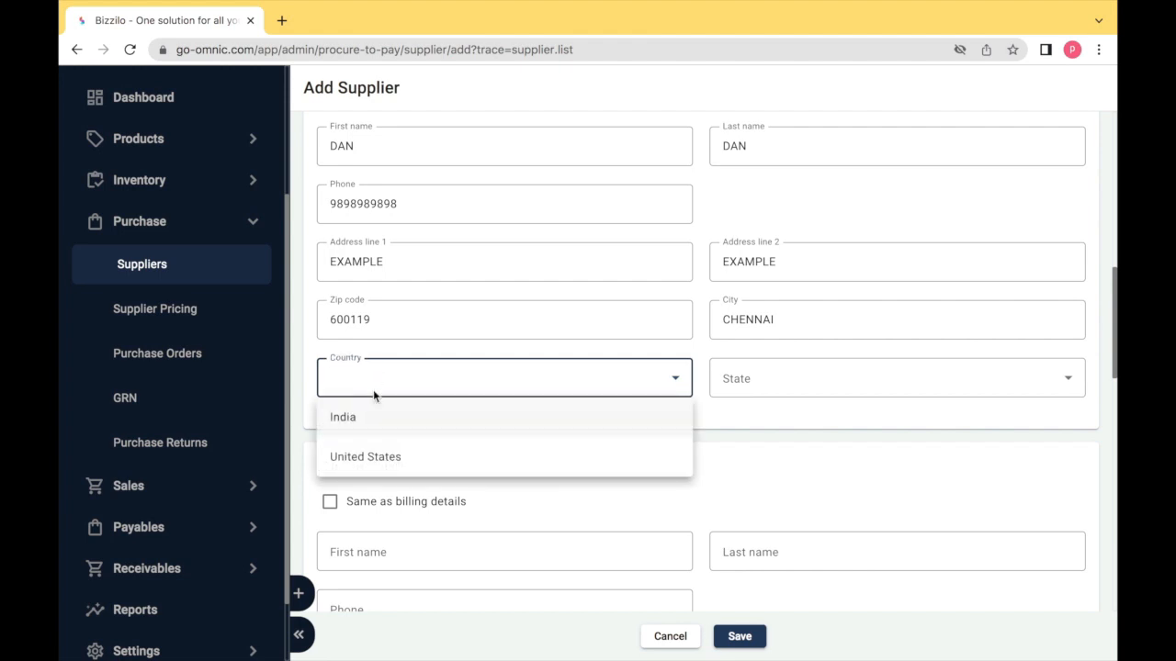
{"action": "left_click", "coordinate": [367, 422]}
{"action": "left_click", "coordinate": [732, 393]}
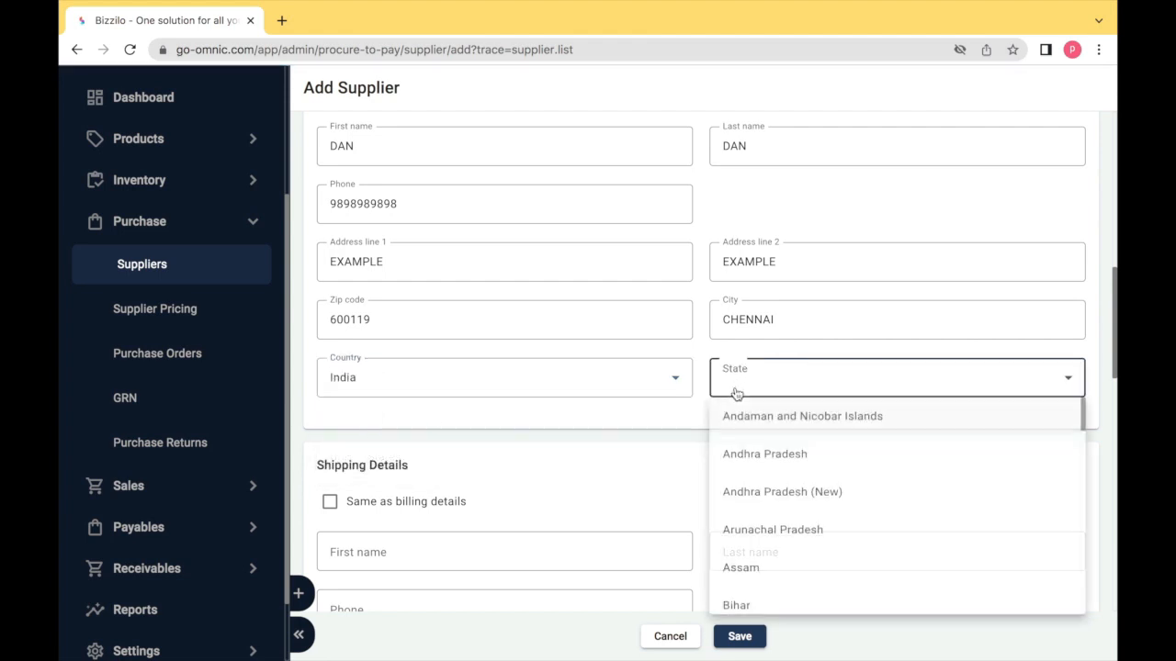
{"action": "scroll", "coordinate": [767, 569], "scroll_direction": "down", "scroll_amount": 10}
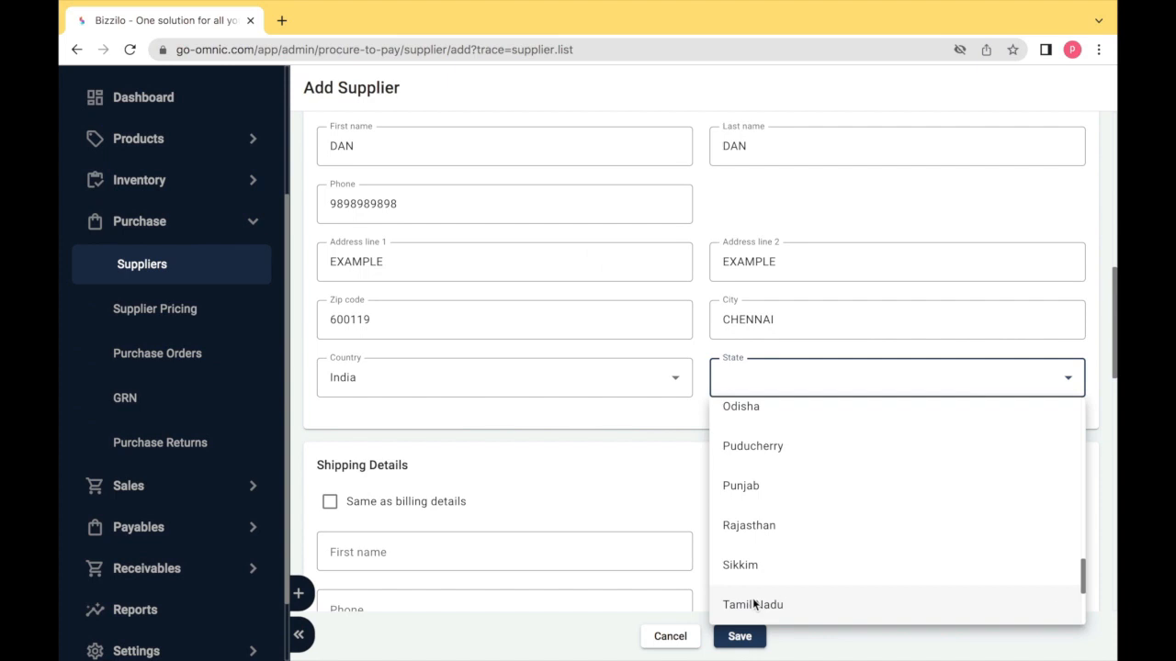
{"action": "left_click", "coordinate": [740, 604]}
{"action": "scroll", "coordinate": [567, 504], "scroll_direction": "down", "scroll_amount": 1}
{"action": "scroll", "coordinate": [567, 504], "scroll_direction": "down", "scroll_amount": 1}
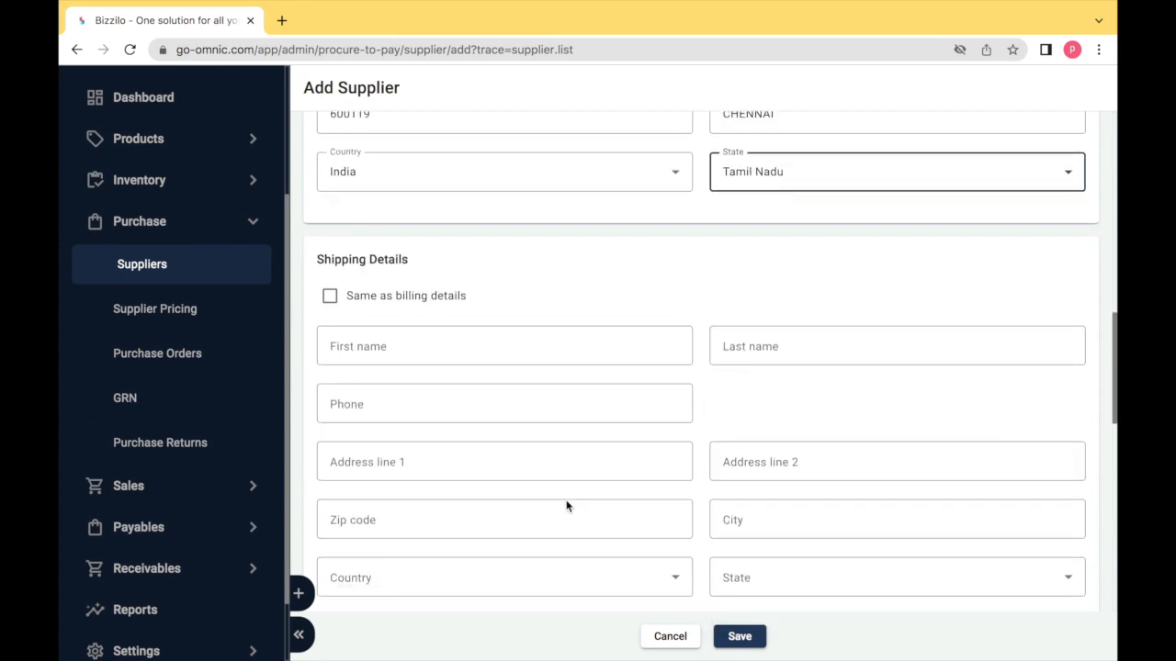
{"action": "left_click", "coordinate": [329, 297]}
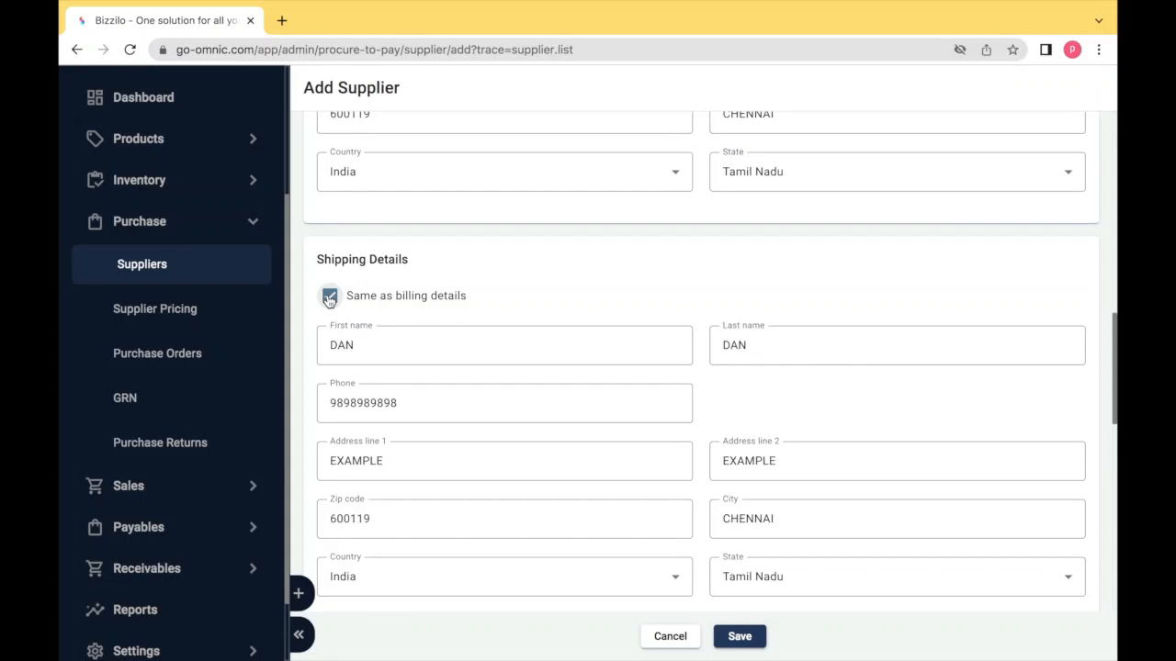
{"action": "scroll", "coordinate": [329, 297], "scroll_direction": "down", "scroll_amount": 3}
{"action": "scroll", "coordinate": [328, 300], "scroll_direction": "down", "scroll_amount": 1}
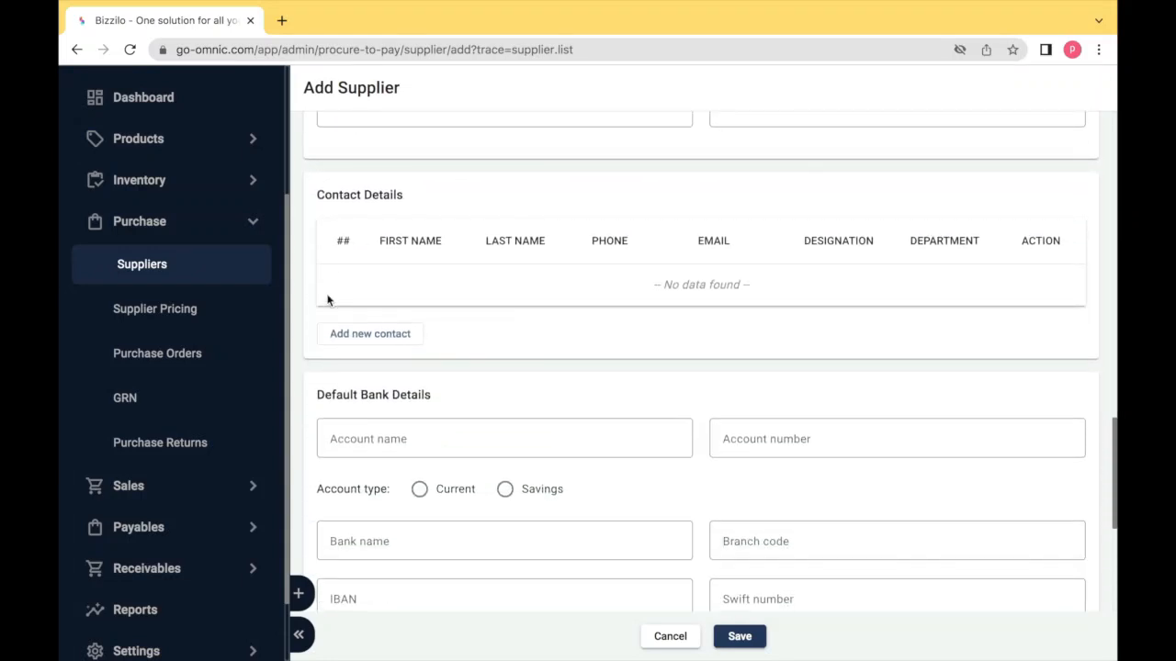
- Add a supplier contact with first name, last name and phone, without any address
{"action": "left_click", "coordinate": [360, 341]}
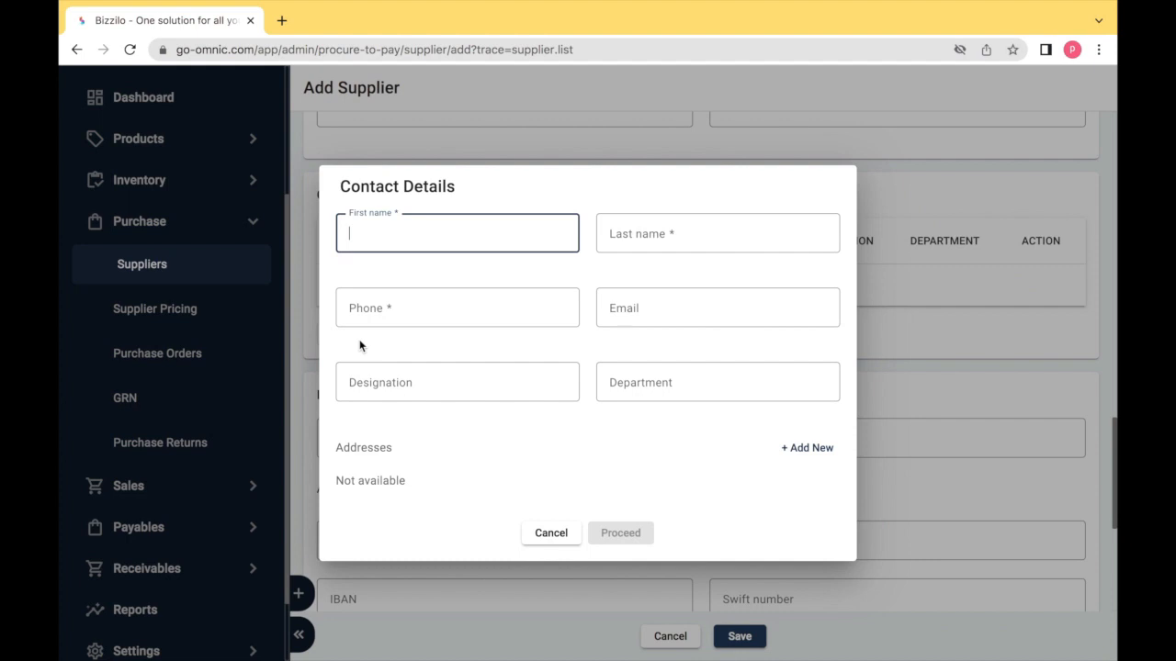
{"action": "type", "text": "TAN"}
{"action": "key", "text": "Tab"}
{"action": "type", "text": "TAN"}
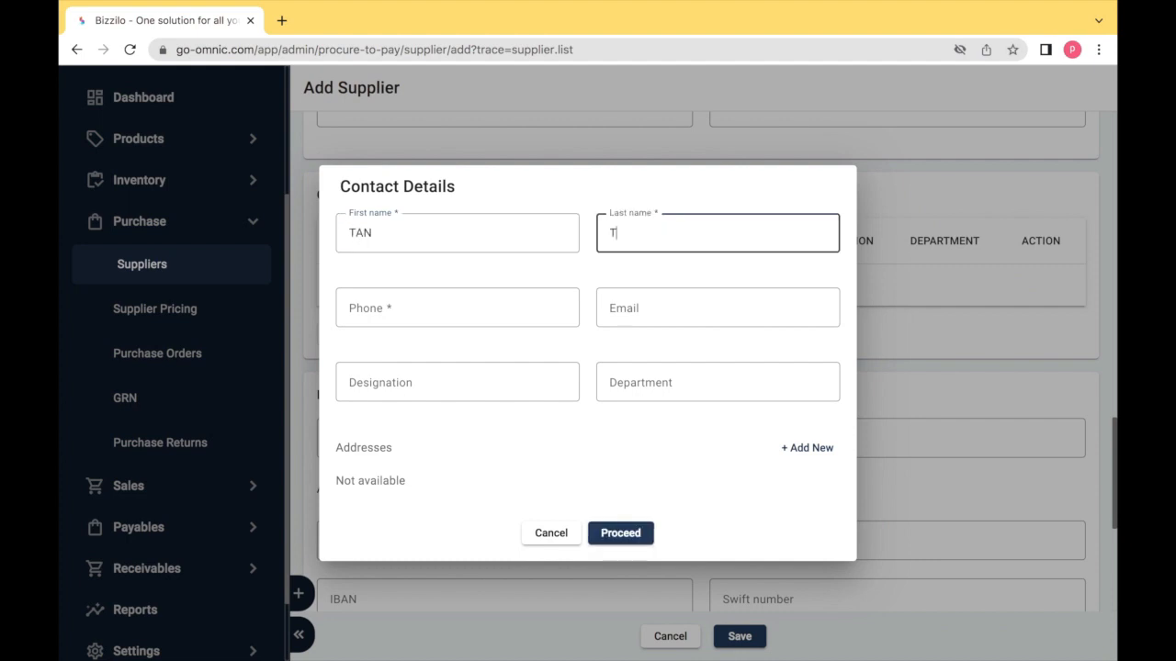
{"action": "key", "text": "Tab"}
{"action": "key", "text": "Tab"}
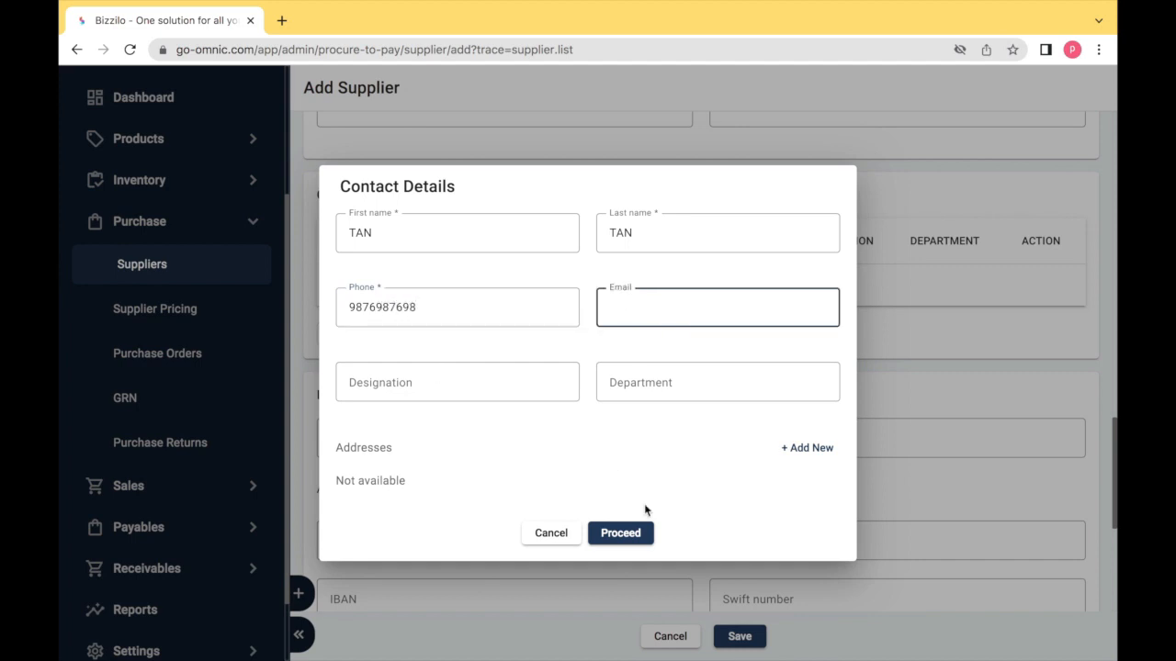
{"action": "left_click", "coordinate": [802, 447]}
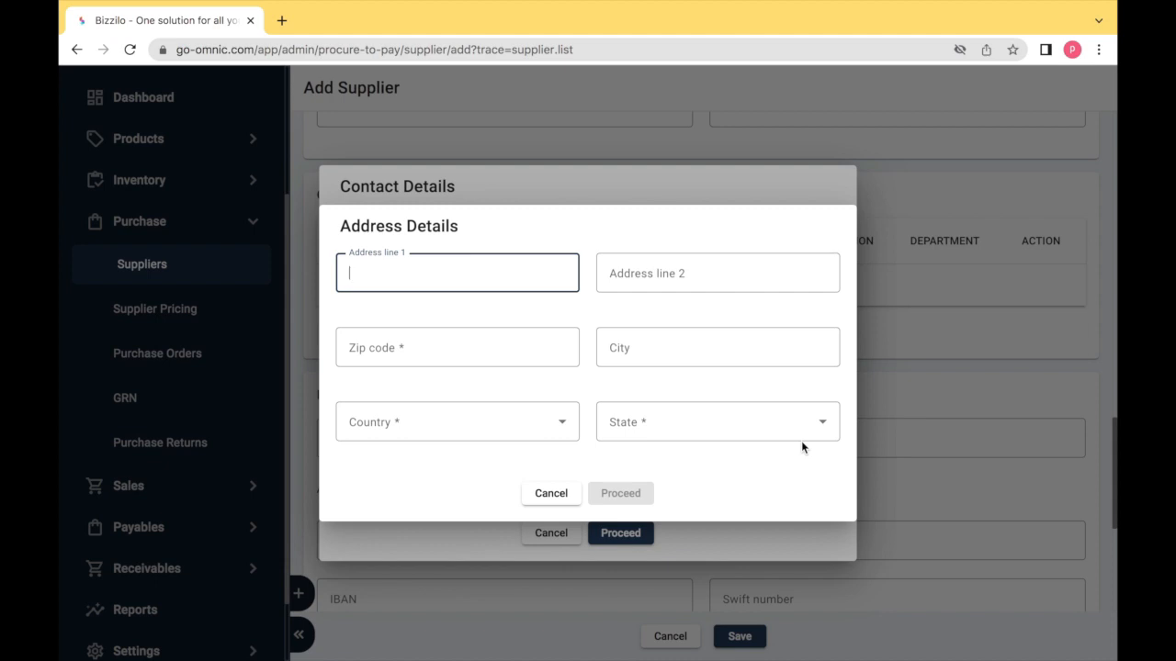
{"action": "left_click", "coordinate": [545, 498]}
{"action": "left_click", "coordinate": [630, 533]}
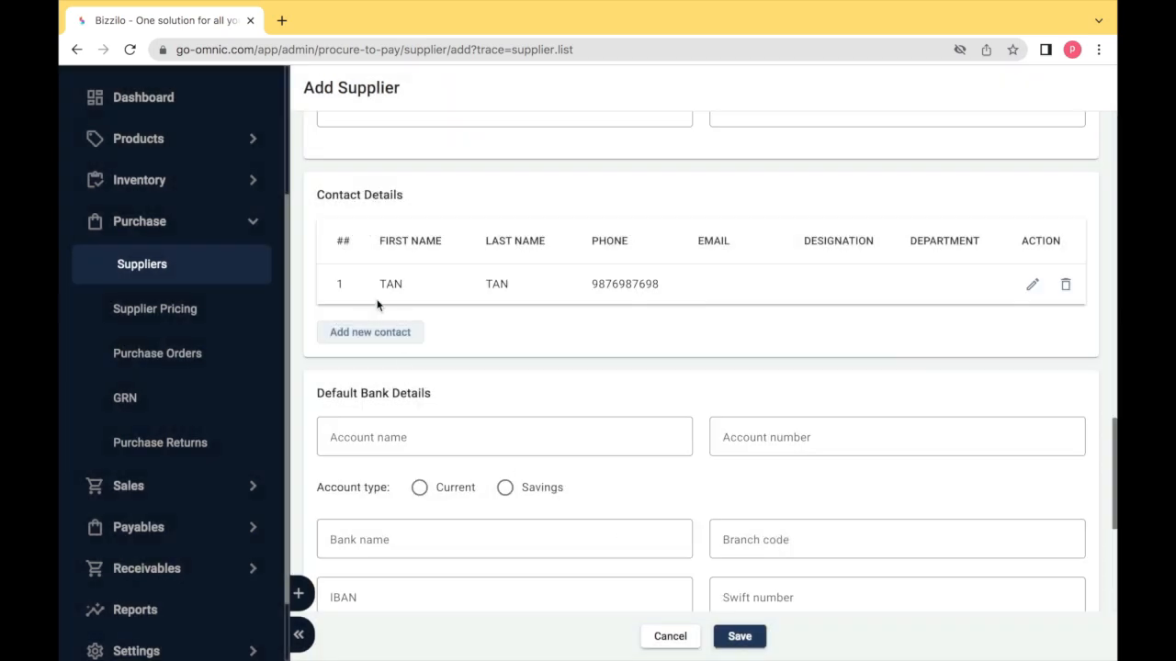
- Leave the bank fields empty and choose NEFT as the payment mode
{"action": "scroll", "coordinate": [377, 305], "scroll_direction": "down", "scroll_amount": 2}
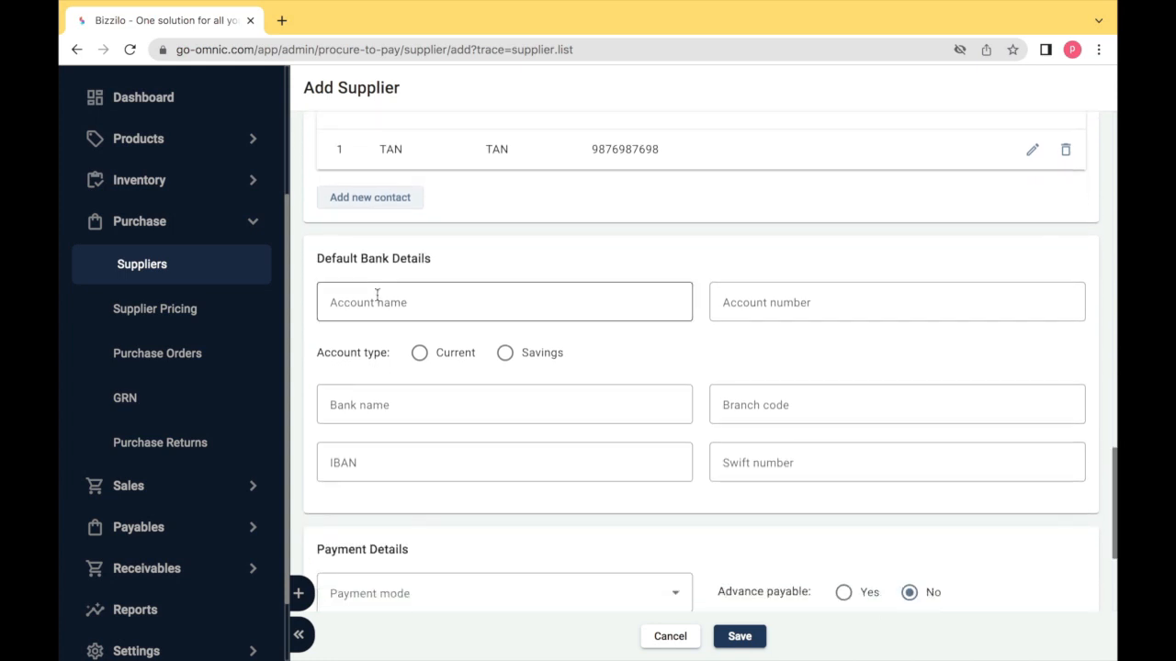
{"action": "scroll", "coordinate": [377, 295], "scroll_direction": "down", "scroll_amount": 1}
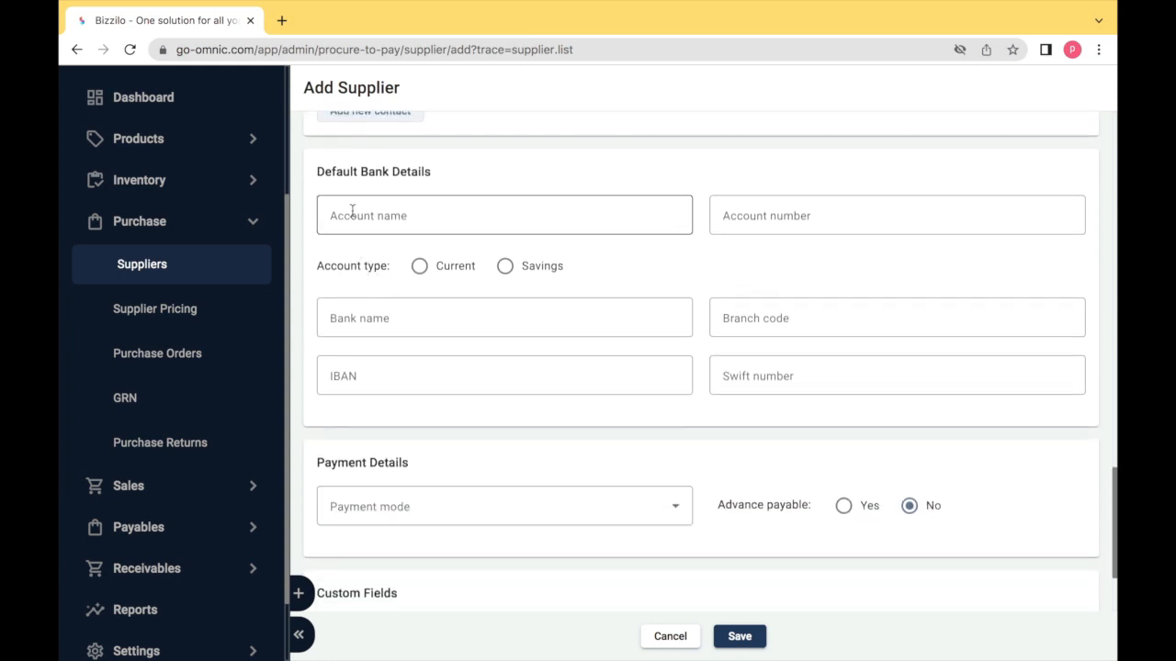
{"action": "left_click", "coordinate": [352, 212]}
{"action": "key", "text": "Tab"}
{"action": "key", "text": "Tab"}
{"action": "key", "text": "Tab"}
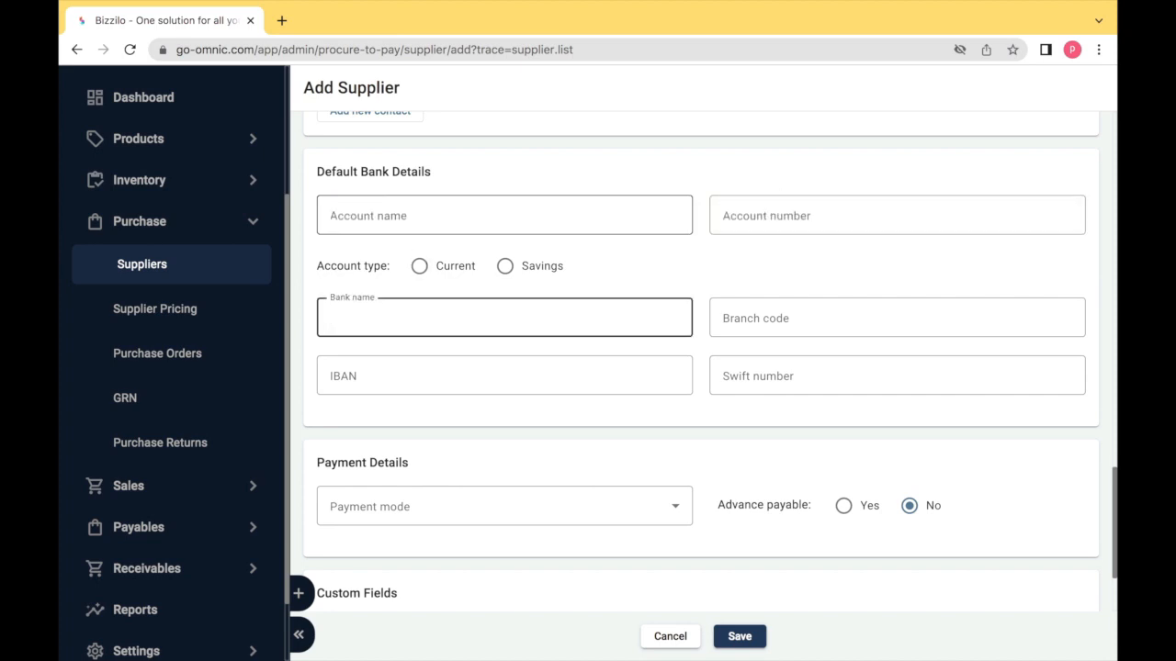
{"action": "key", "text": "Tab"}
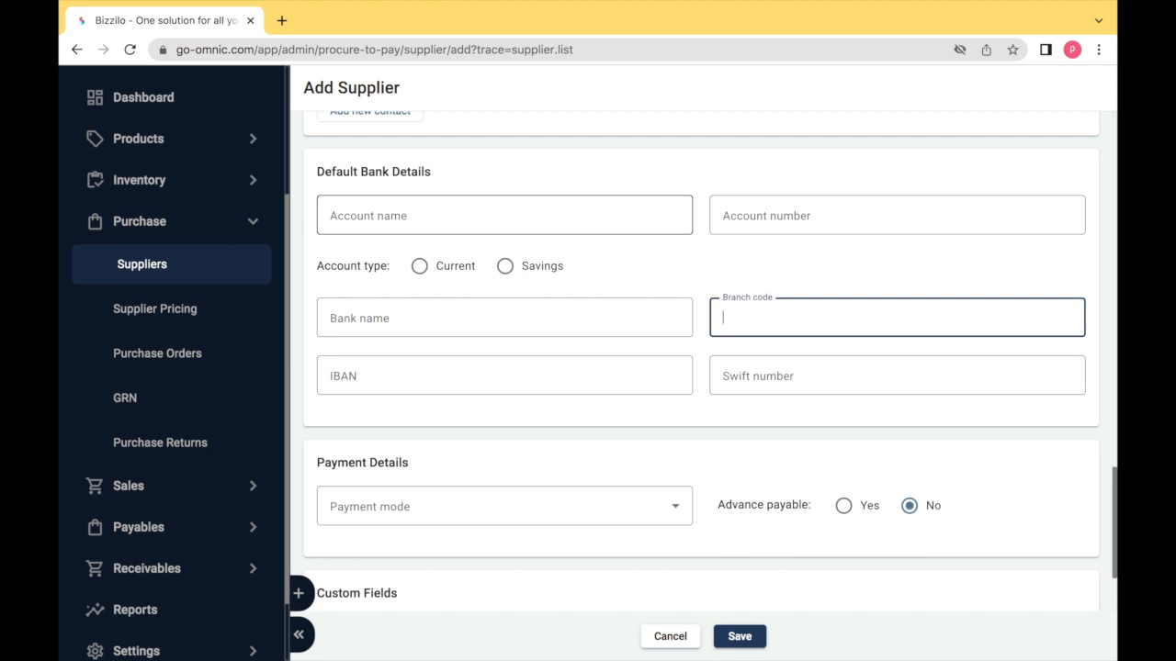
{"action": "key", "text": "Tab"}
{"action": "key", "text": "Tab"}
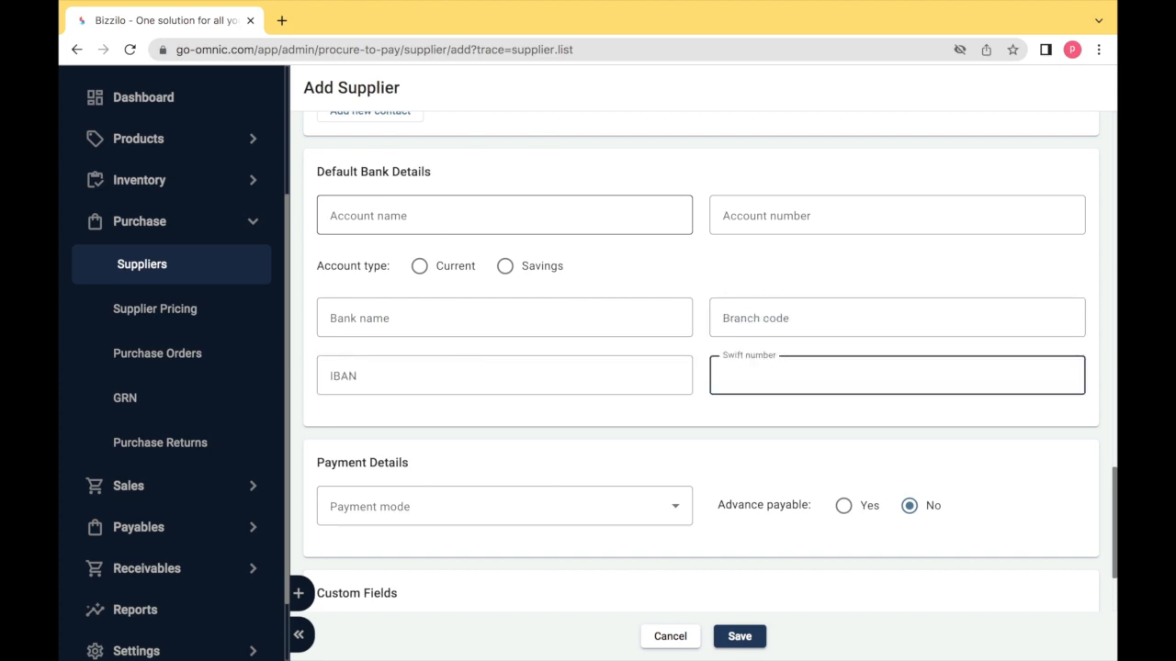
{"action": "key", "text": "Tab"}
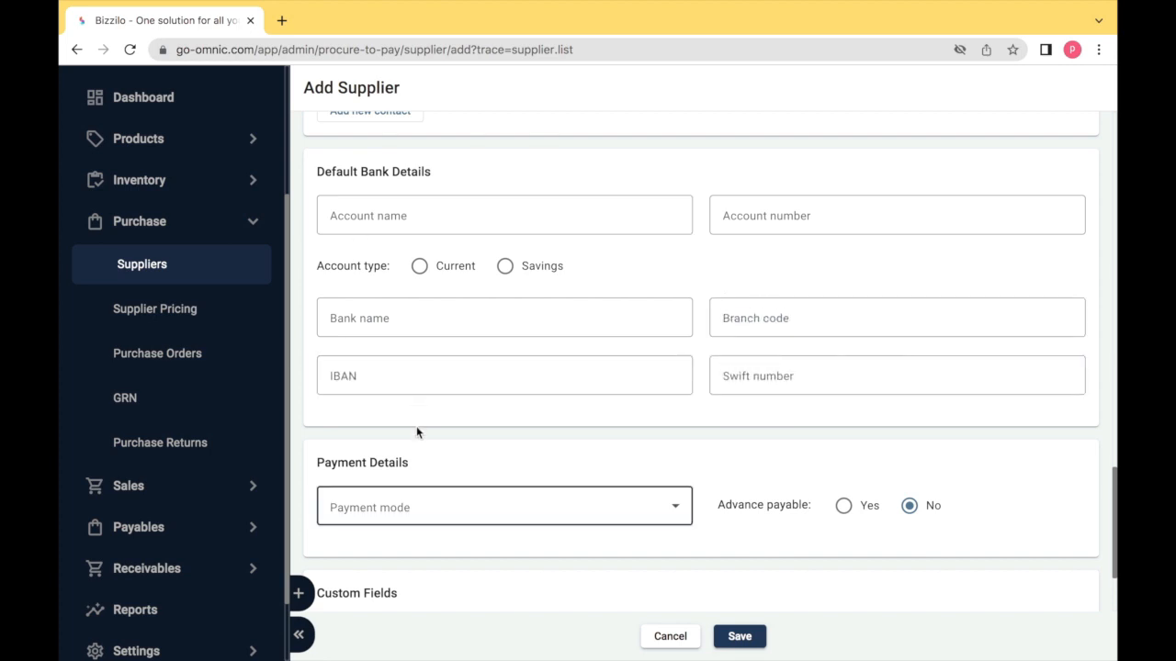
{"action": "left_click", "coordinate": [404, 506]}
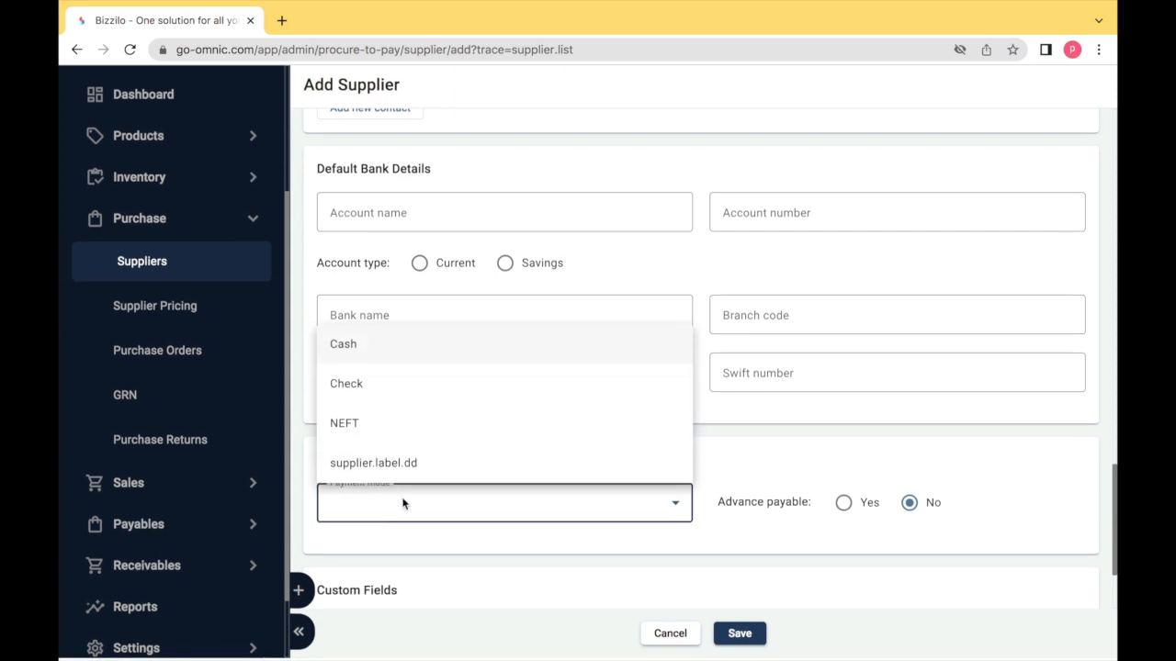
{"action": "left_click", "coordinate": [373, 424]}
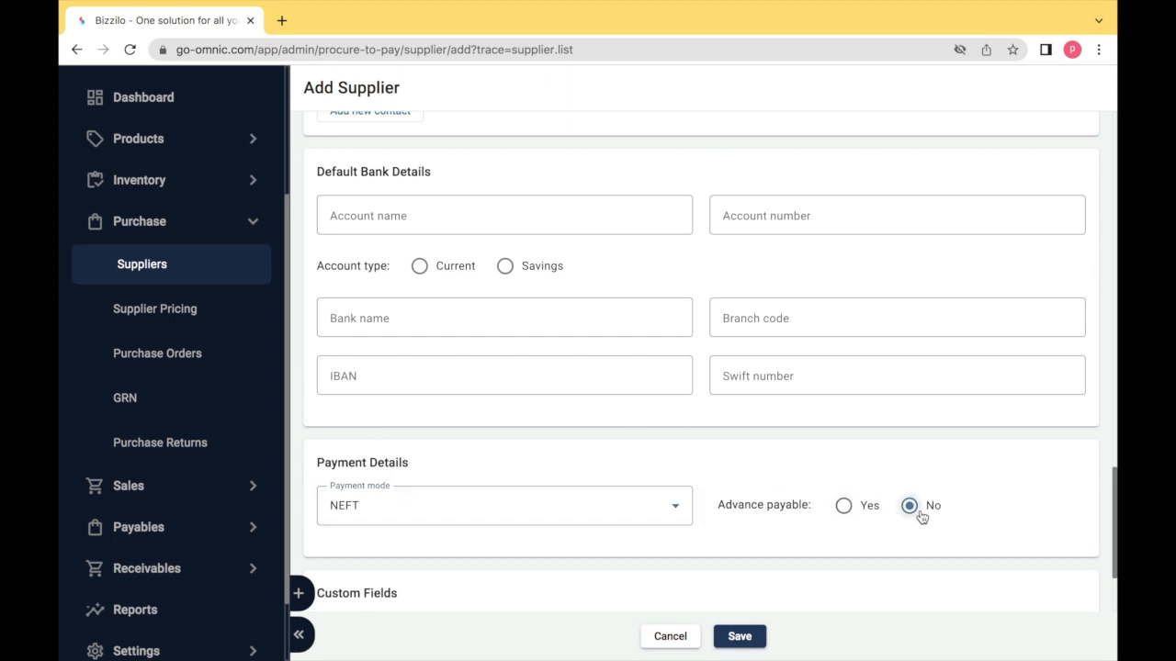
- Enter a minimum order value of 100 and save the supplier
{"action": "scroll", "coordinate": [921, 517], "scroll_direction": "down", "scroll_amount": 3}
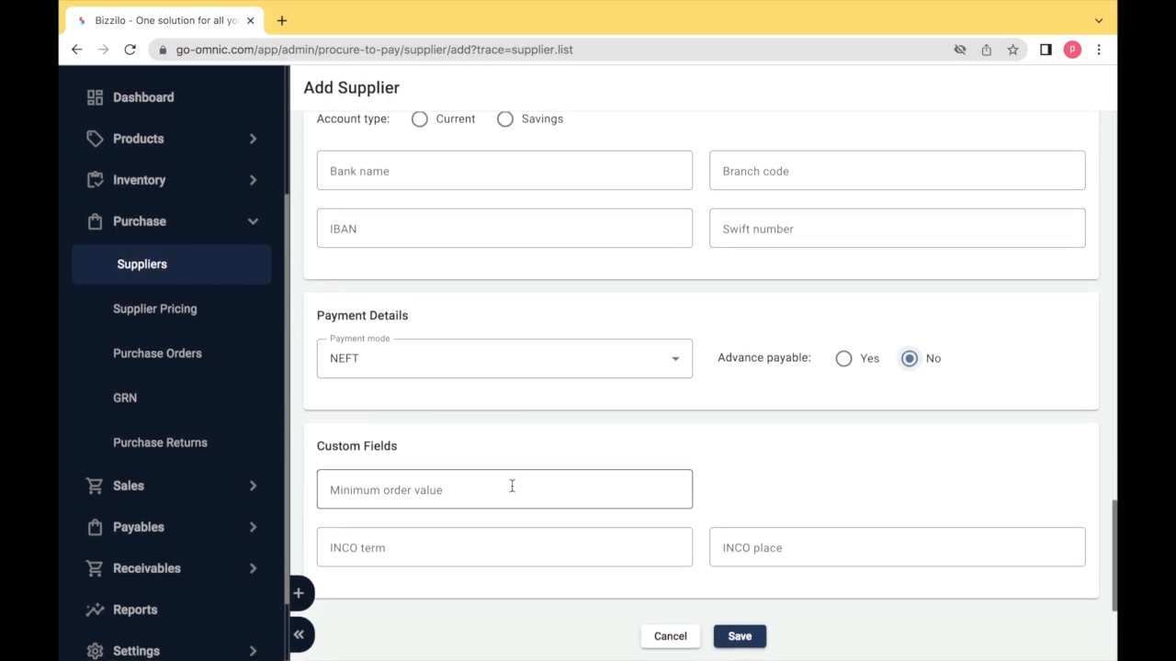
{"action": "left_click", "coordinate": [512, 485]}
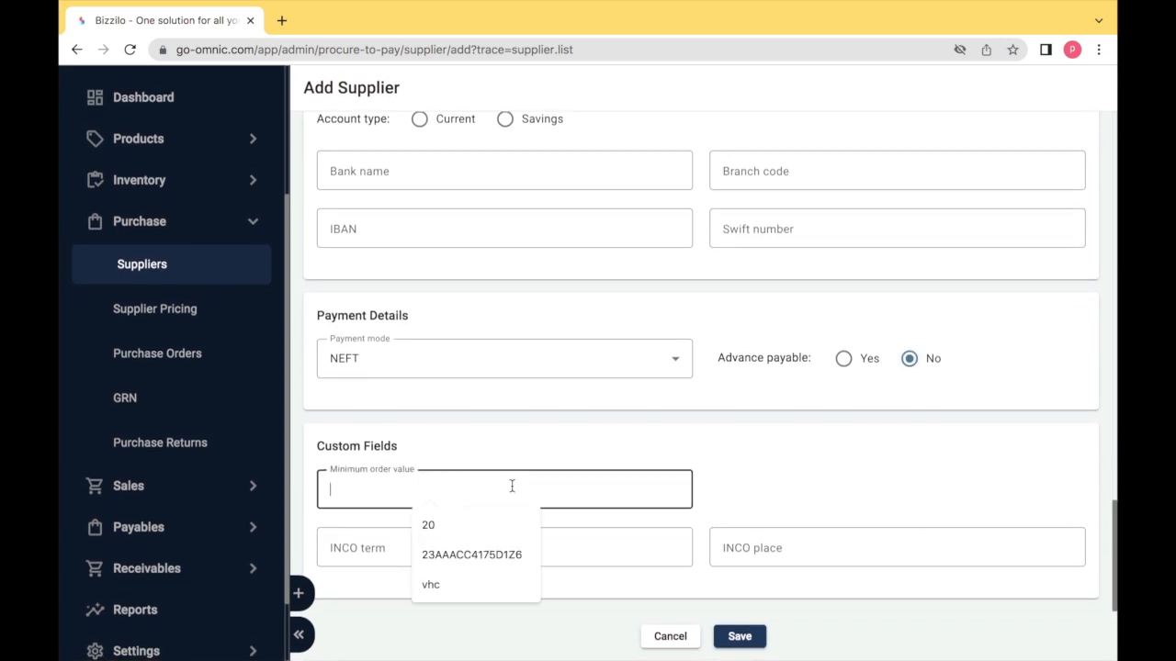
{"action": "type", "text": "100"}
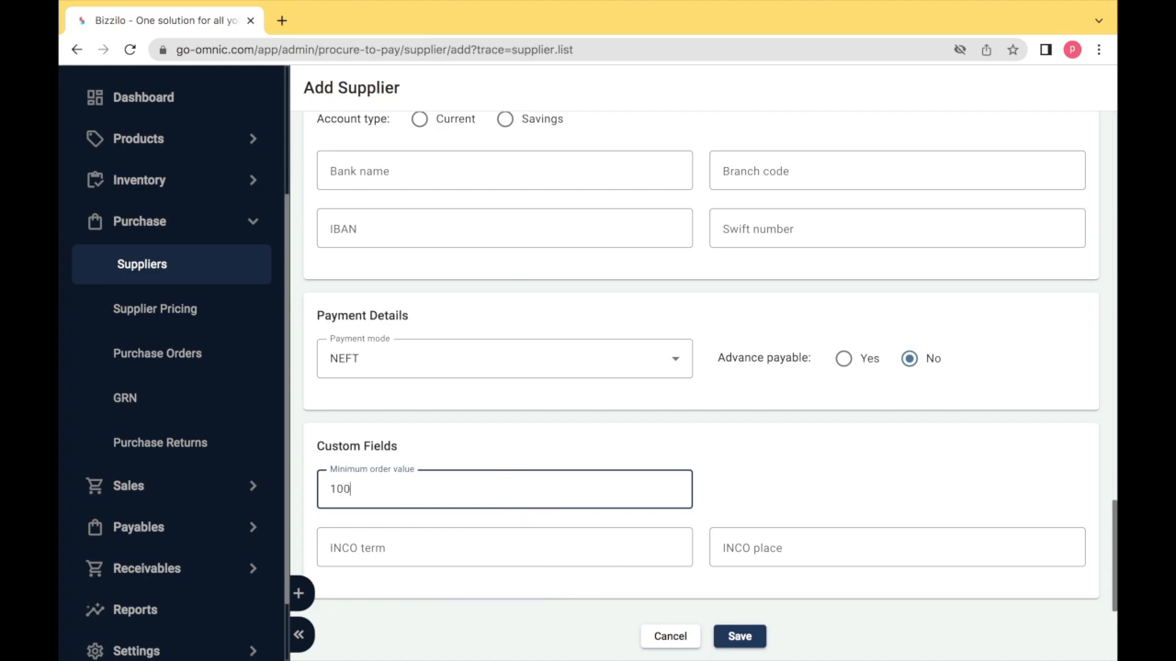
{"action": "left_click", "coordinate": [436, 555]}
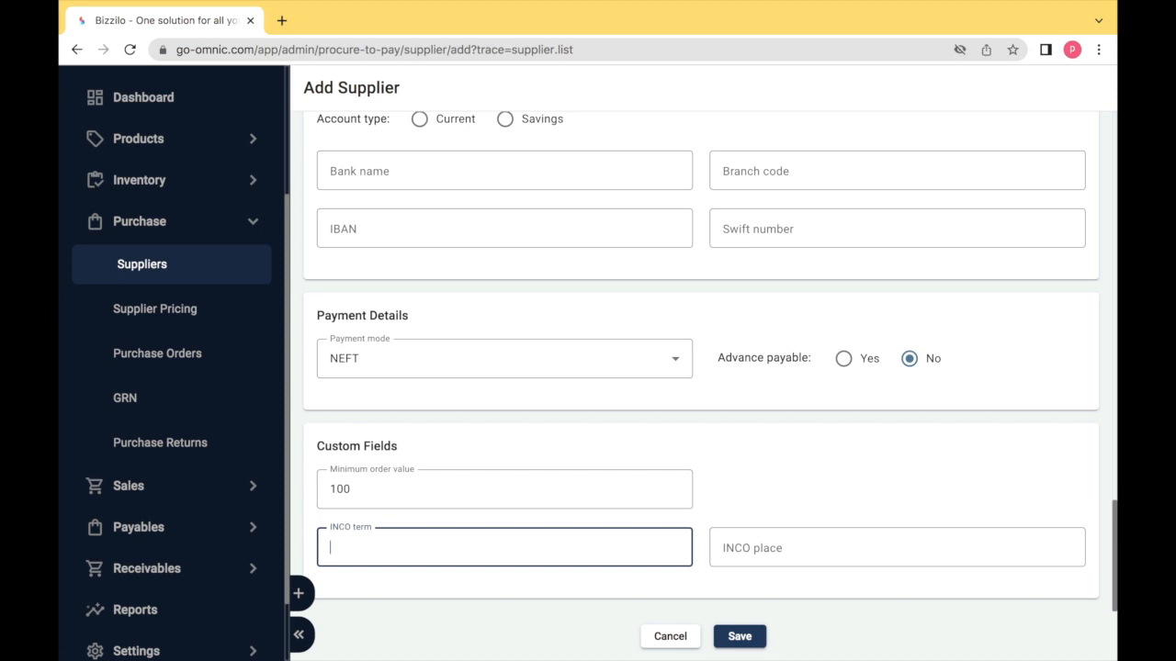
{"action": "key", "text": "Tab"}
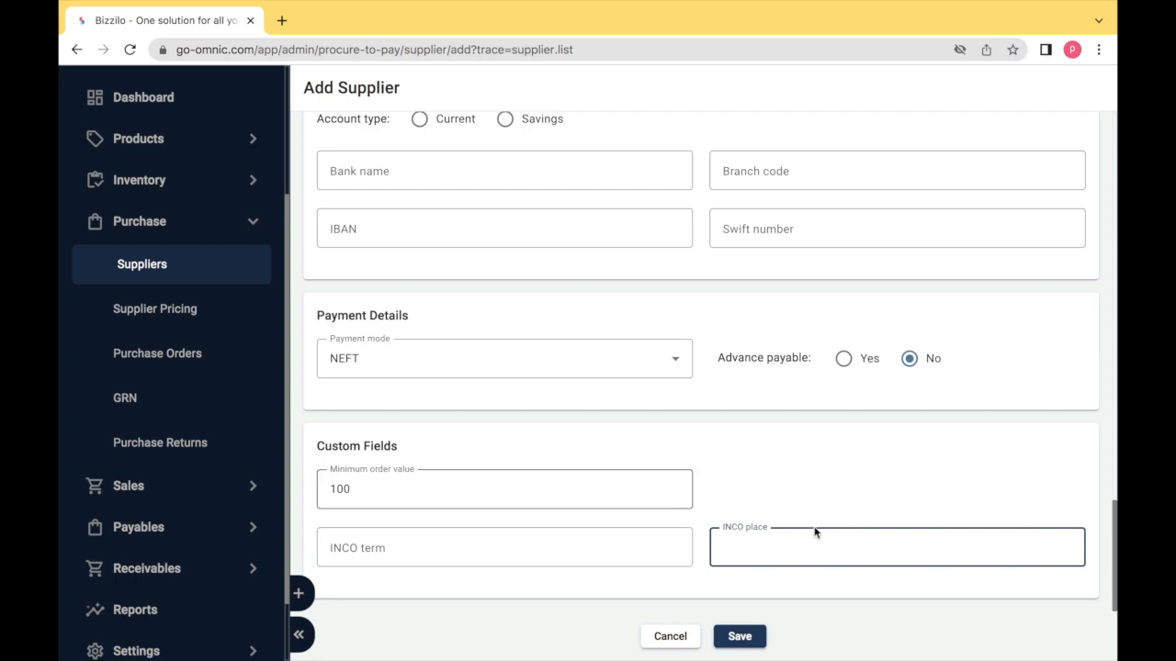
{"action": "left_click", "coordinate": [753, 636]}
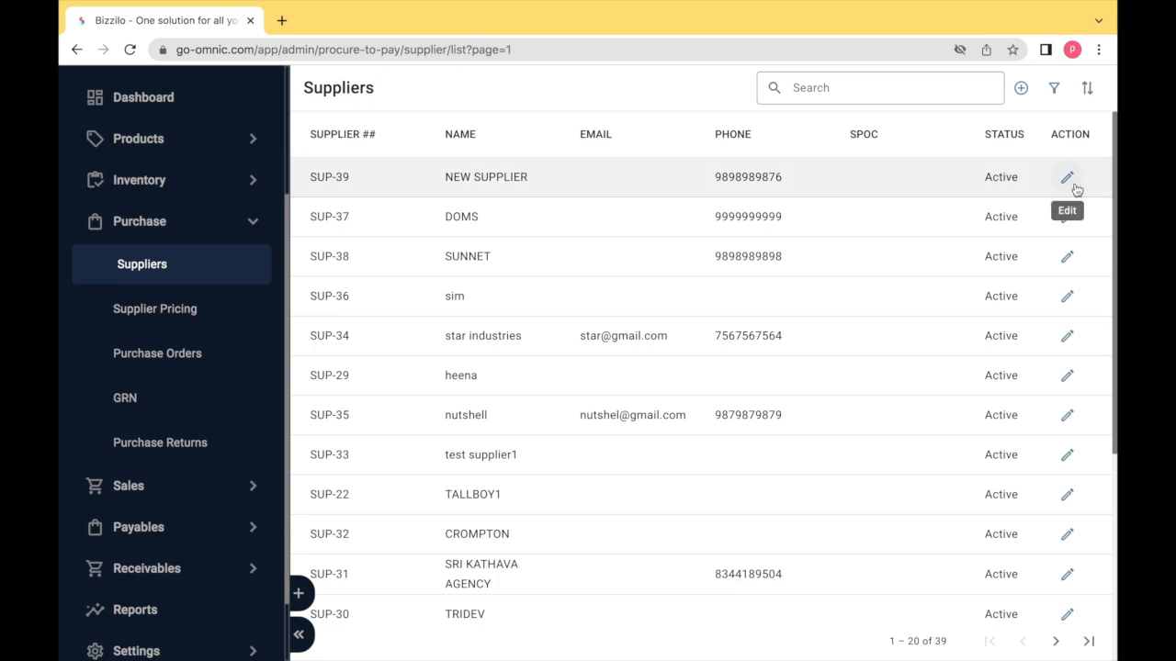
- Open SUP-39's details and edit form, cancel without changes, and go back to the list
{"action": "left_click", "coordinate": [328, 176]}
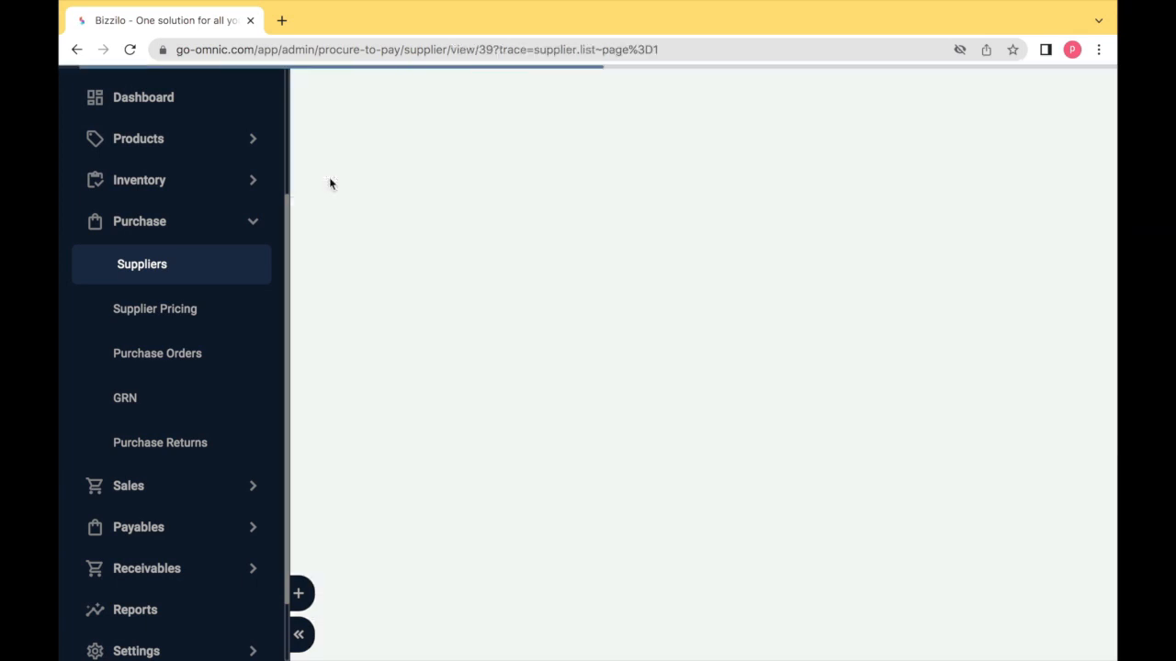
{"action": "scroll", "coordinate": [449, 322], "scroll_direction": "down", "scroll_amount": 10}
{"action": "scroll", "coordinate": [449, 322], "scroll_direction": "down", "scroll_amount": 3}
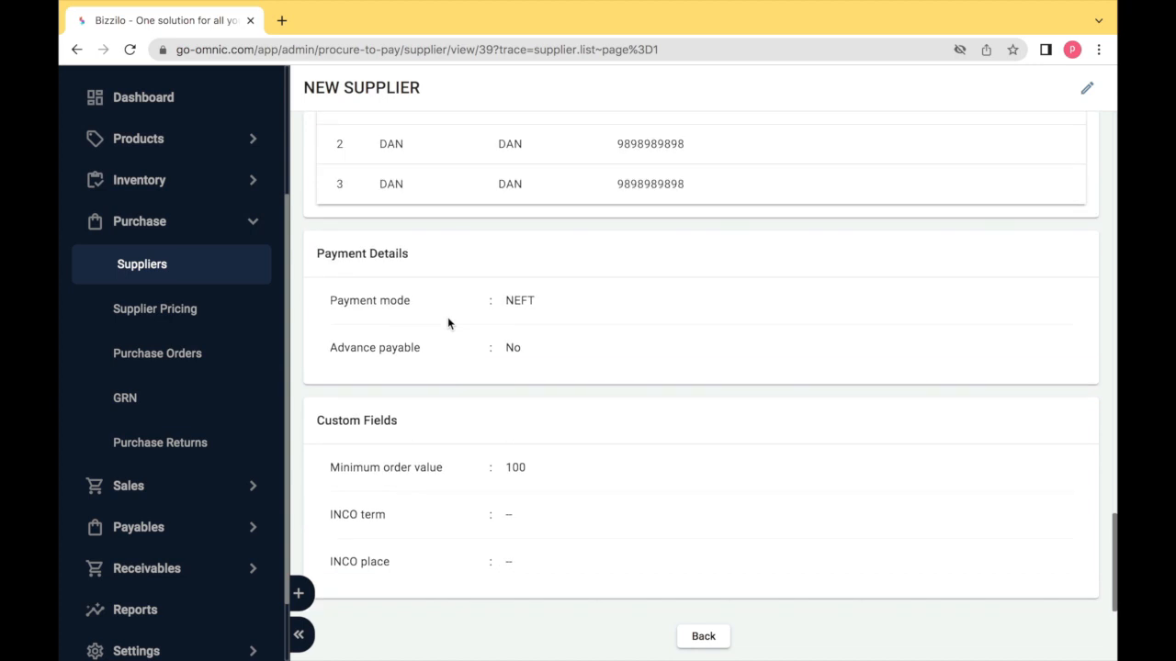
{"action": "left_click", "coordinate": [1088, 89]}
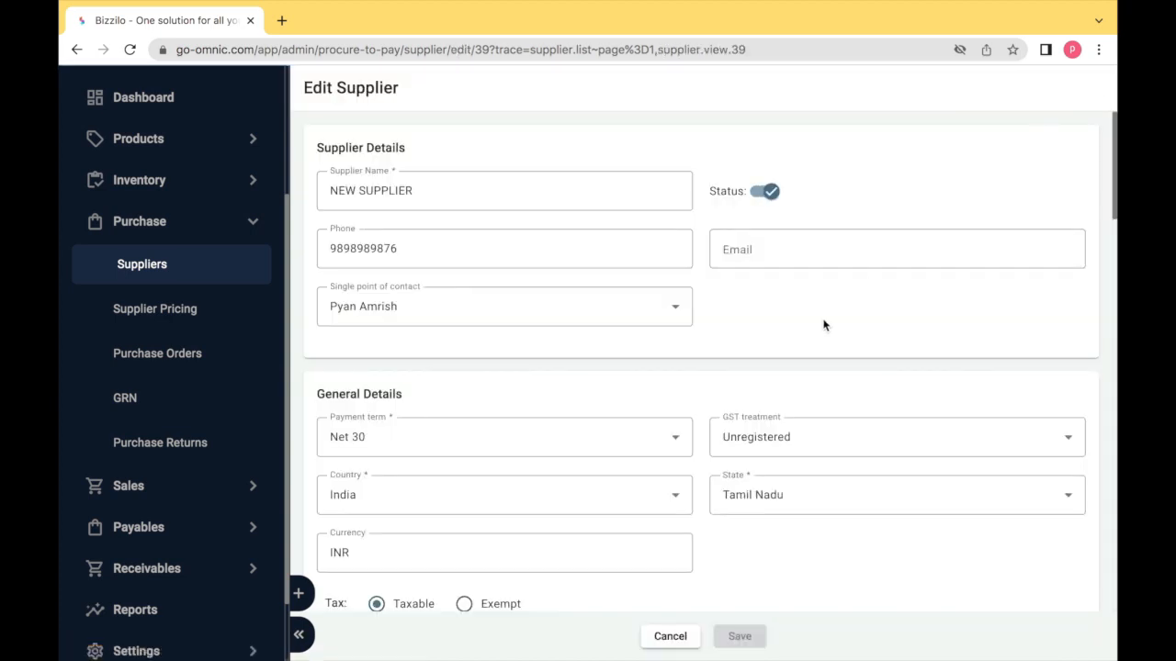
{"action": "scroll", "coordinate": [823, 325], "scroll_direction": "down", "scroll_amount": 10}
{"action": "left_click", "coordinate": [679, 644]}
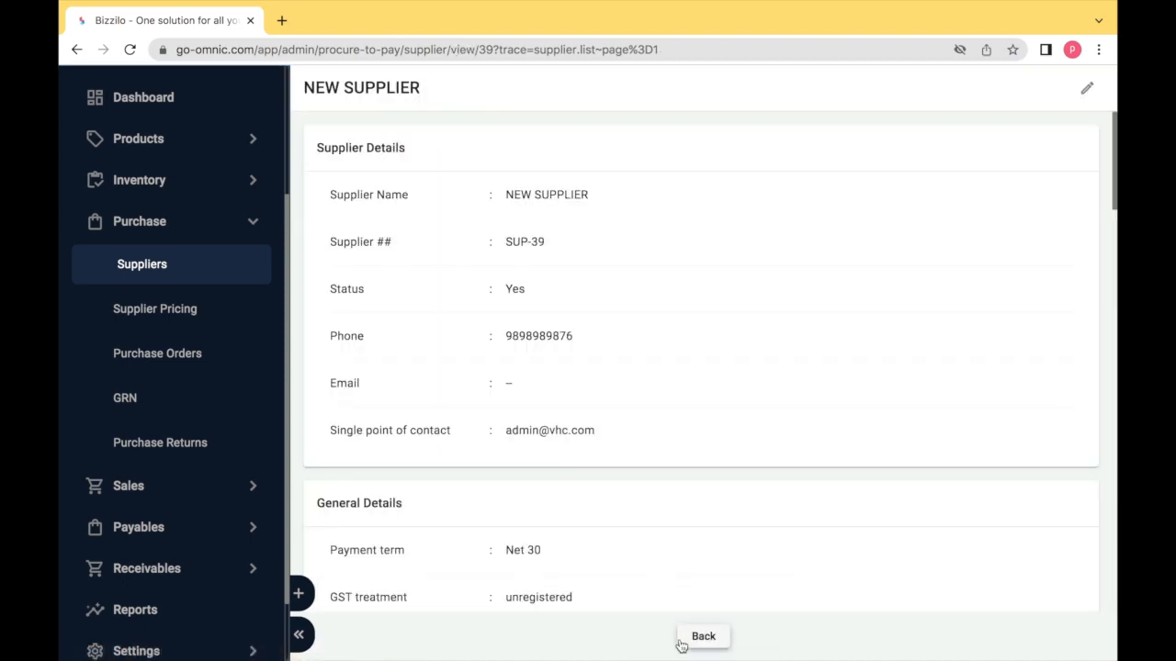
{"action": "left_click", "coordinate": [689, 641]}
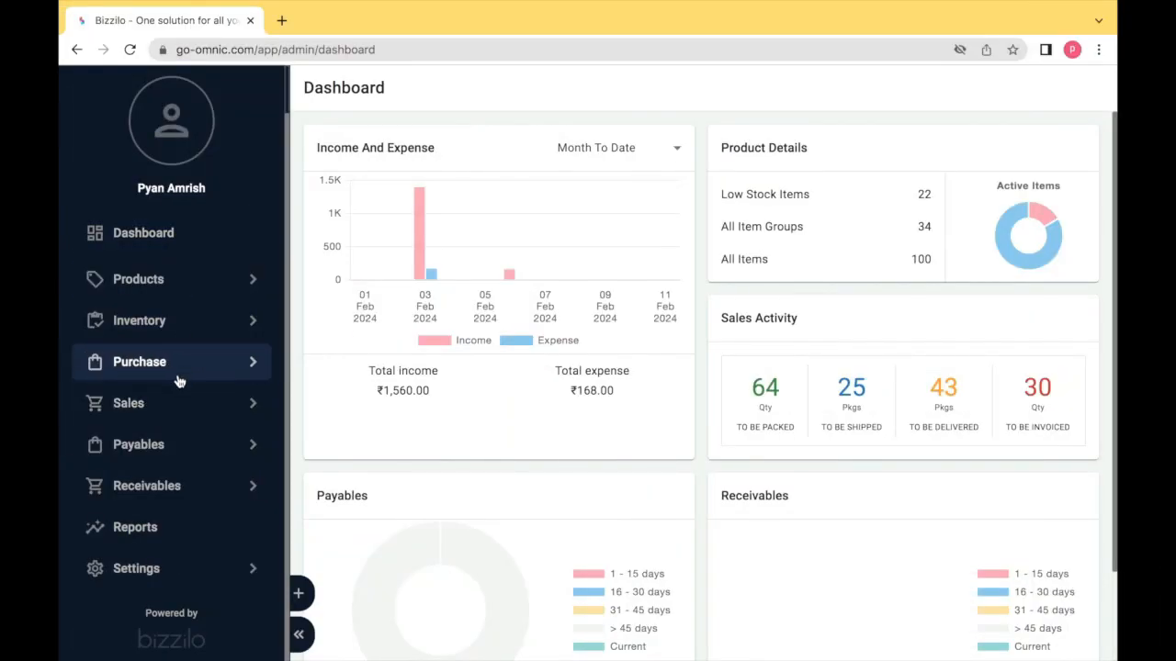
- Start a new supplier pricing entry pairing NEW SUPPLIER with the product TOM CRAYONS
{"action": "left_click", "coordinate": [181, 365]}
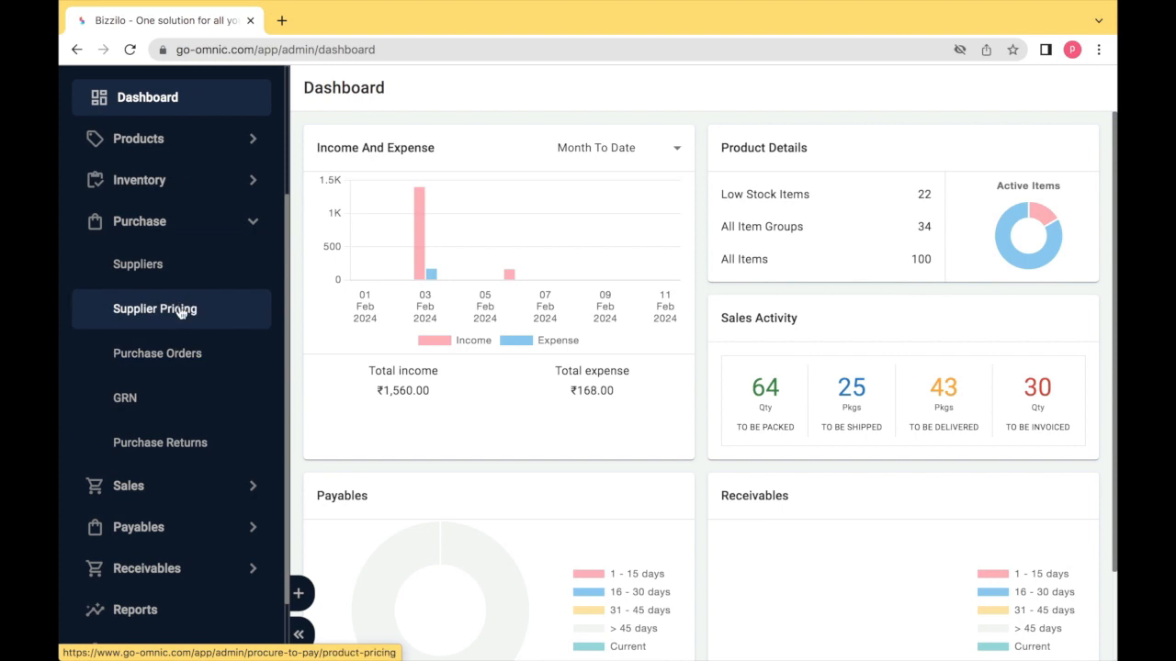
{"action": "left_click", "coordinate": [180, 311]}
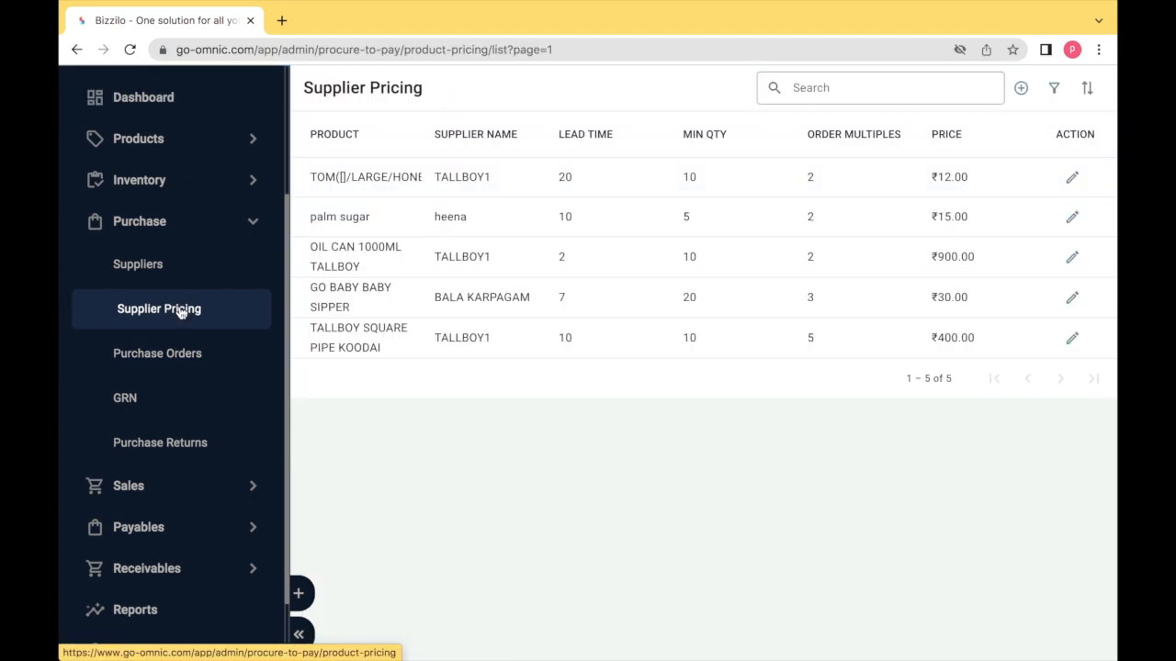
{"action": "left_click", "coordinate": [1020, 88]}
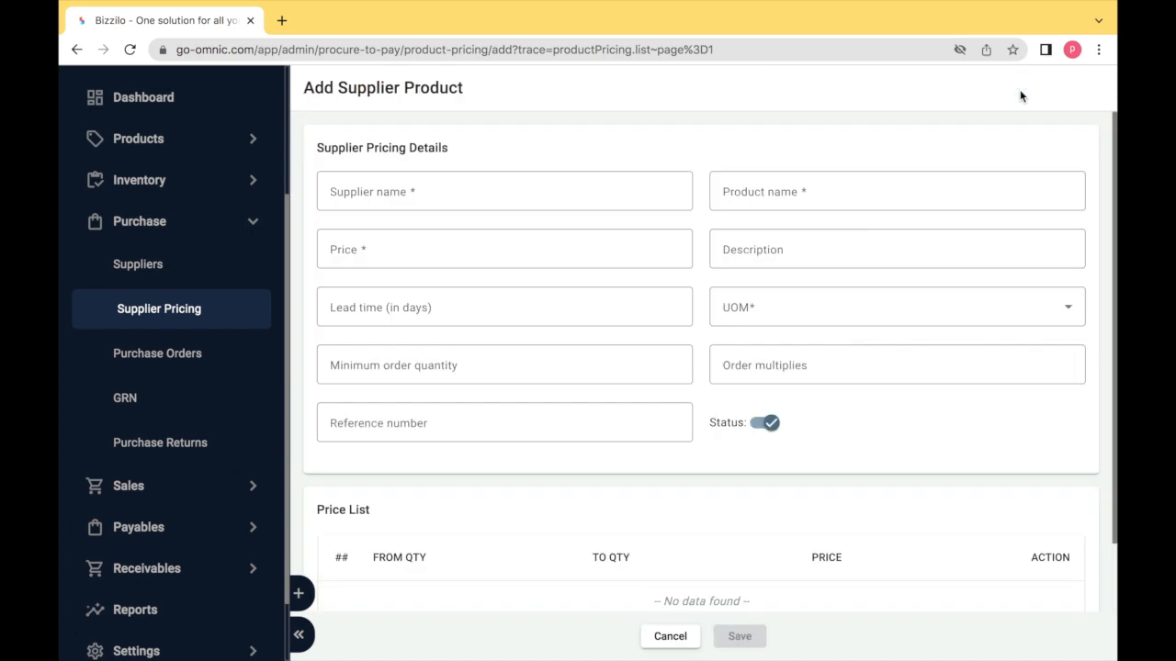
{"action": "left_click", "coordinate": [579, 183]}
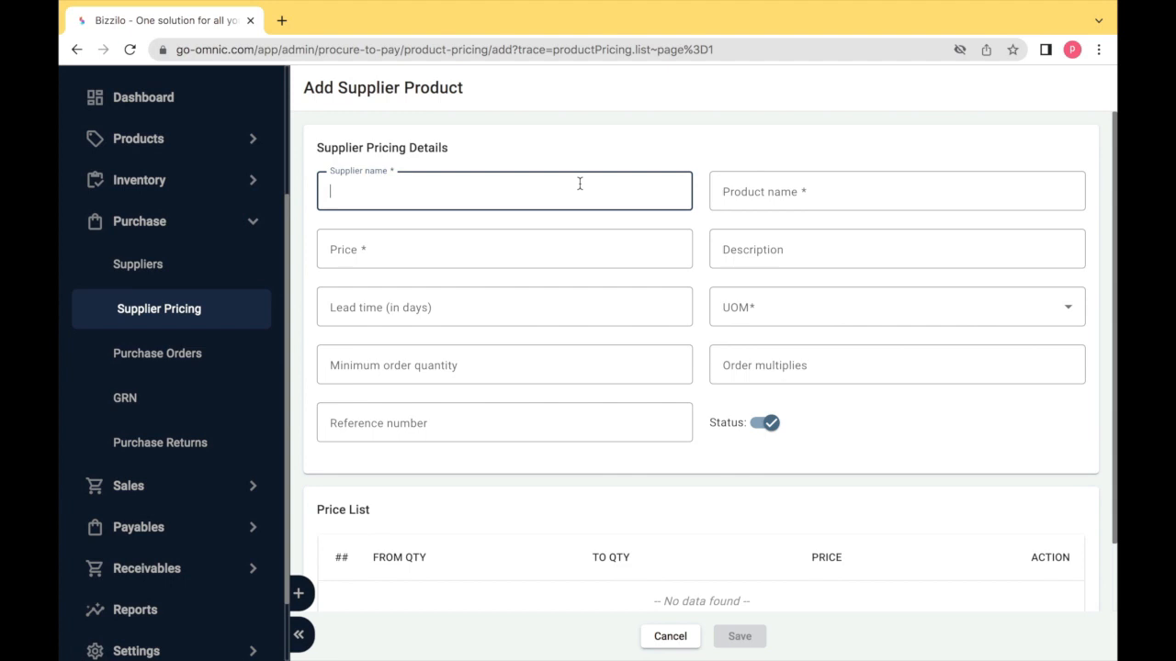
{"action": "type", "text": "new"}
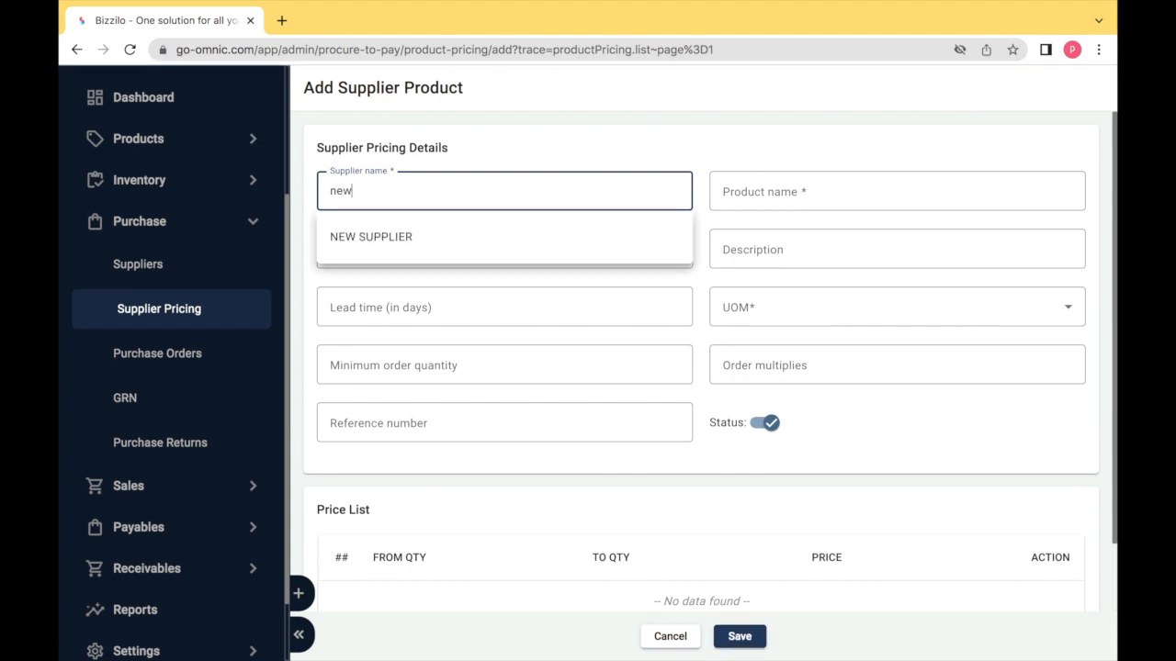
{"action": "left_click", "coordinate": [573, 236]}
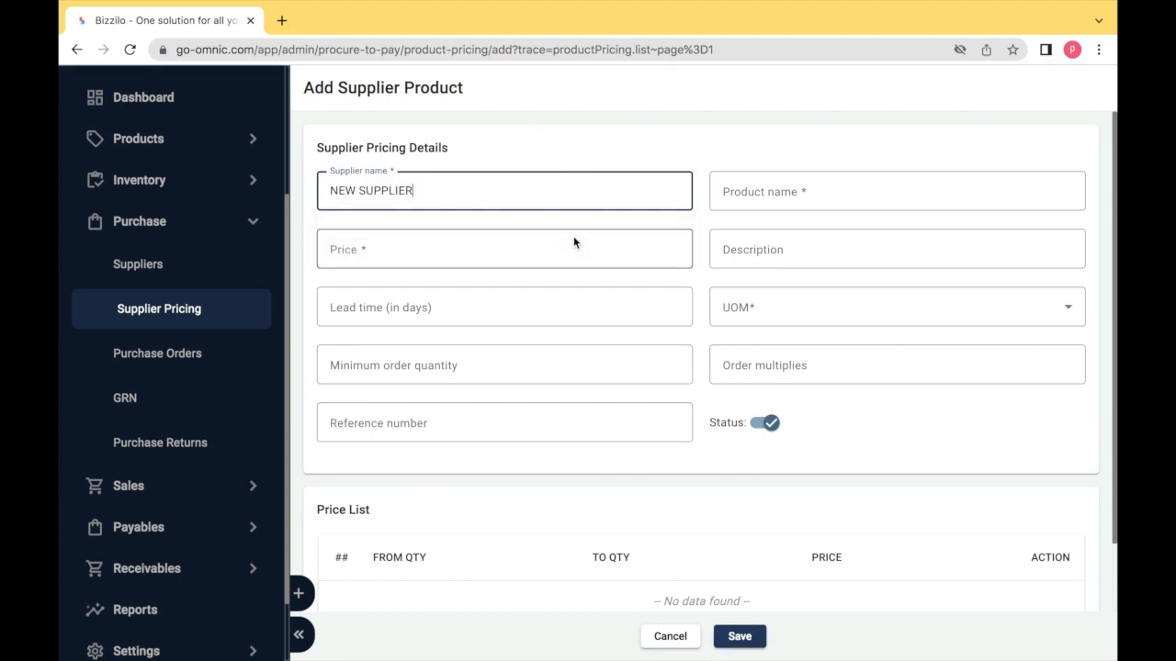
{"action": "key", "text": "Tab"}
{"action": "type", "text": "tom"}
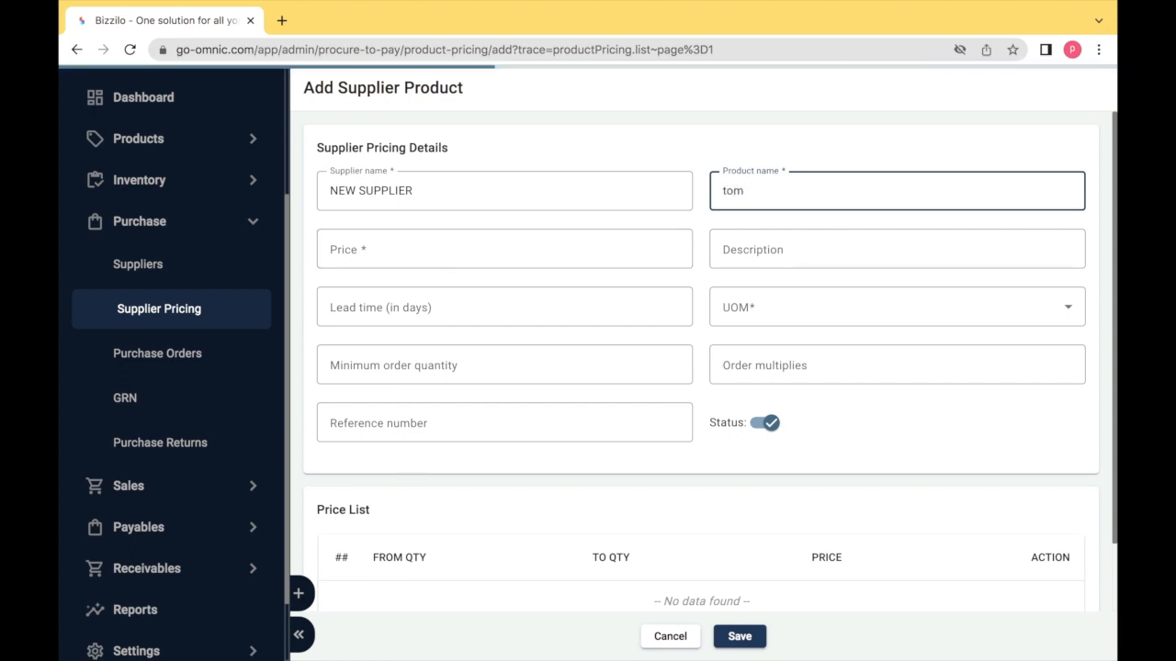
{"action": "left_click", "coordinate": [753, 237]}
- Enter price 10, lead time 10 days and unit of measure pcs
{"action": "key", "text": "Tab"}
{"action": "type", "text": "10"}
{"action": "key", "text": "Tab"}
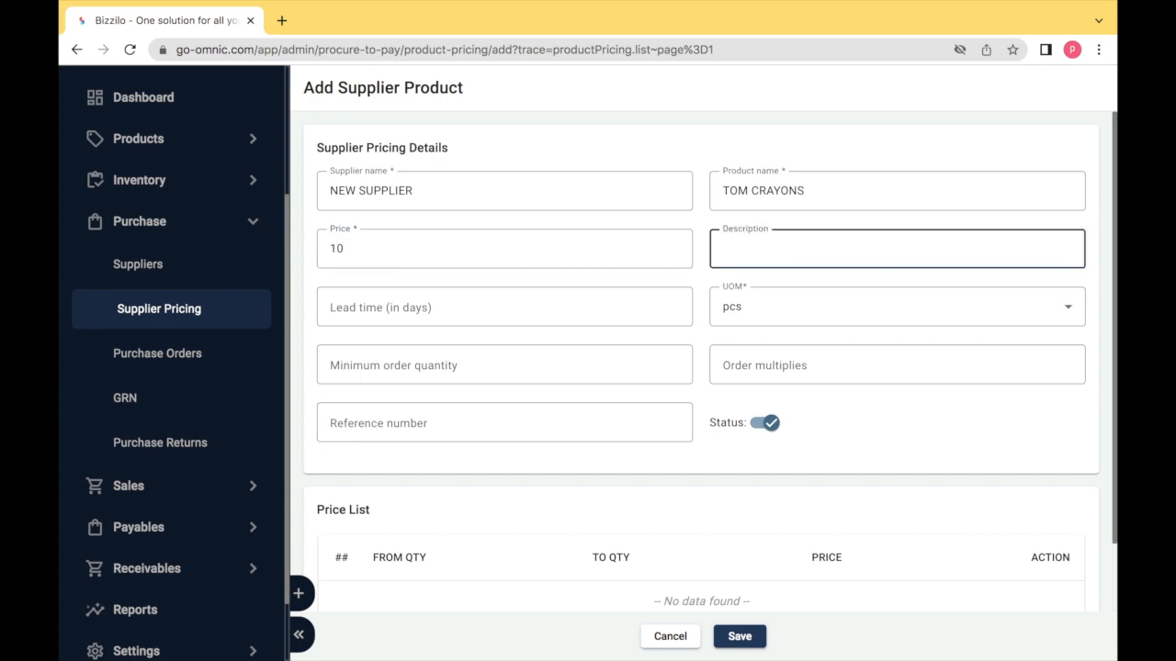
{"action": "key", "text": "Tab"}
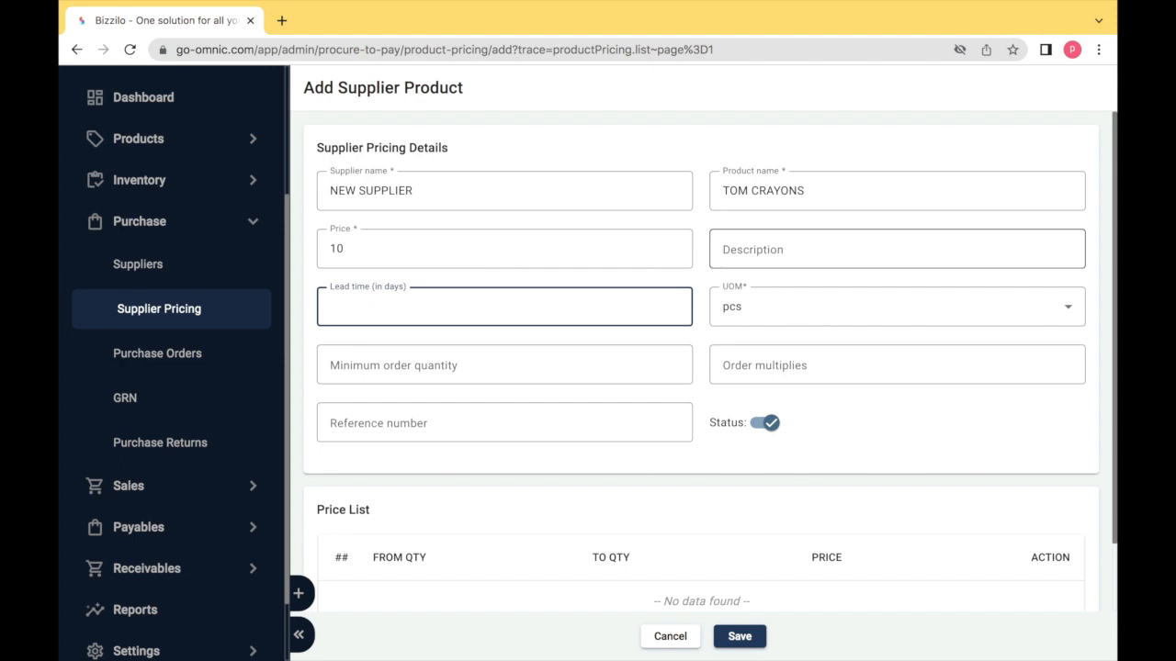
{"action": "type", "text": "10"}
{"action": "key", "text": "Tab"}
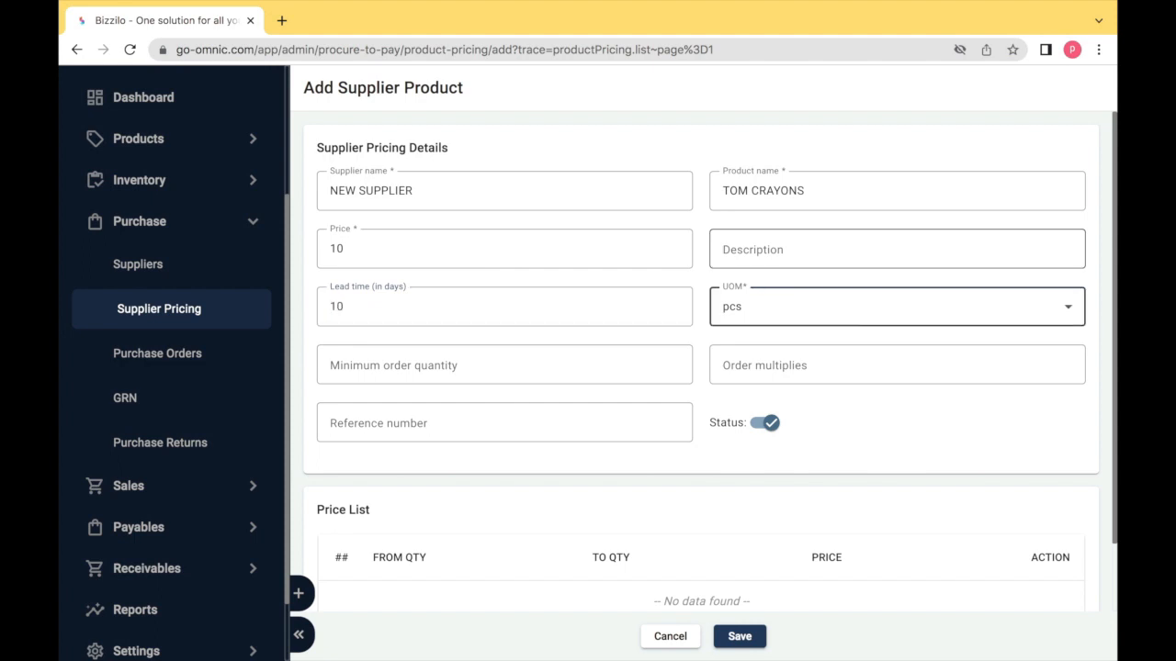
{"action": "left_click", "coordinate": [835, 323]}
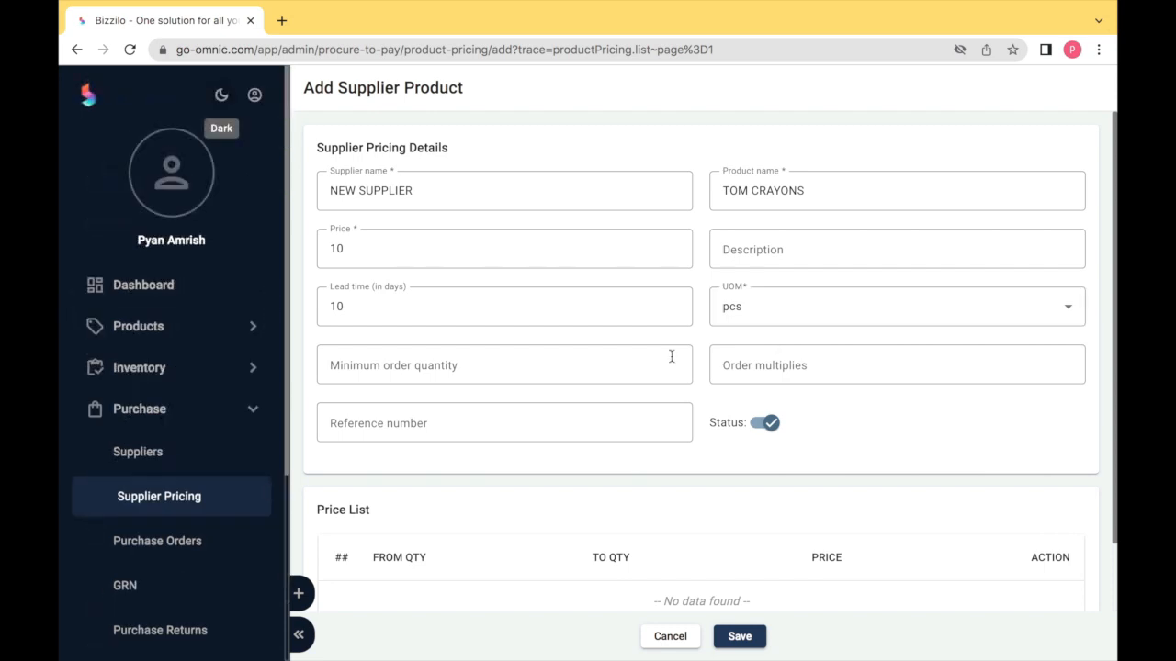
- Set minimum order quantity 100 and order multiples 10, leaving the entry's status on
{"action": "left_click", "coordinate": [500, 359]}
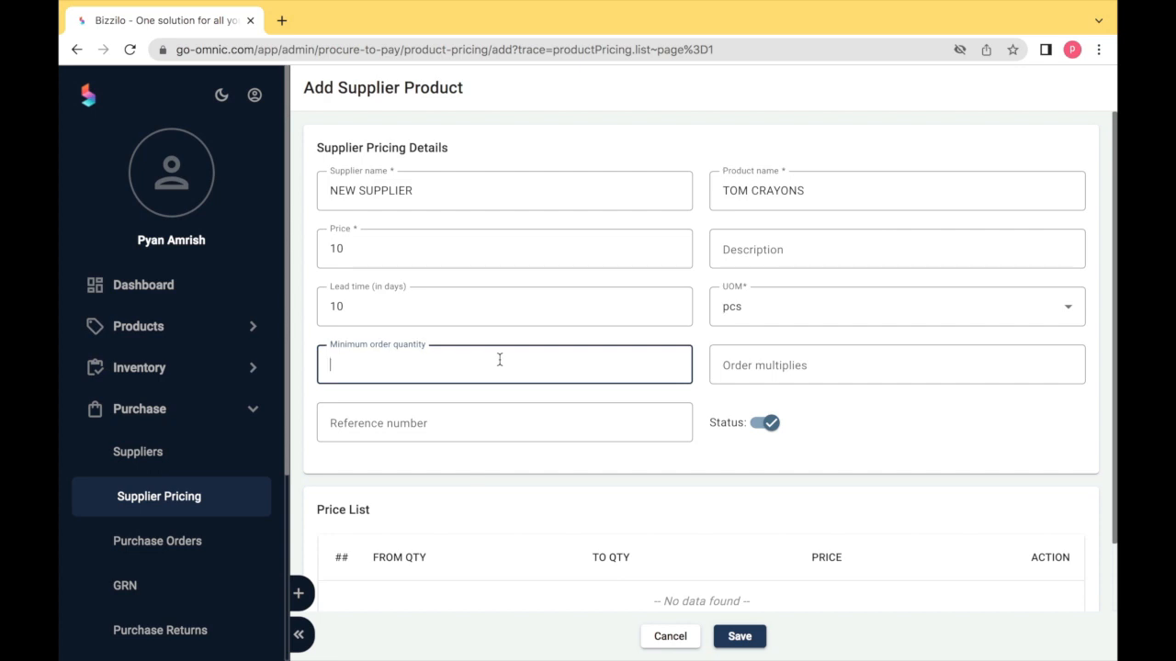
{"action": "type", "text": "100"}
{"action": "key", "text": "Tab"}
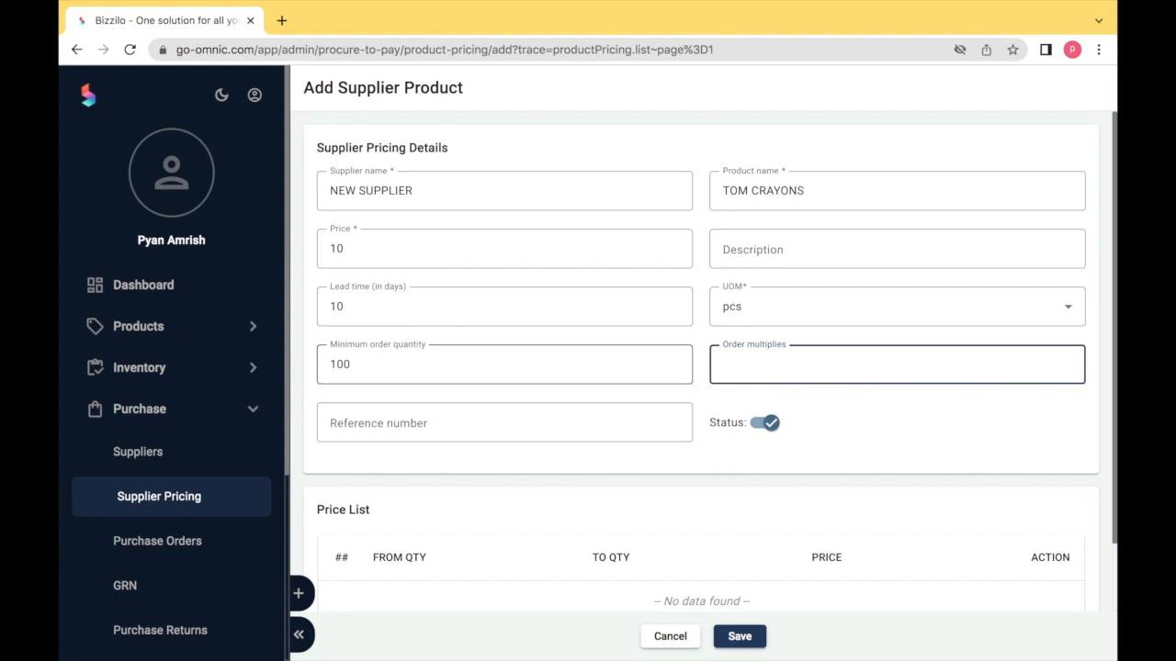
{"action": "type", "text": "10"}
{"action": "key", "text": "Tab"}
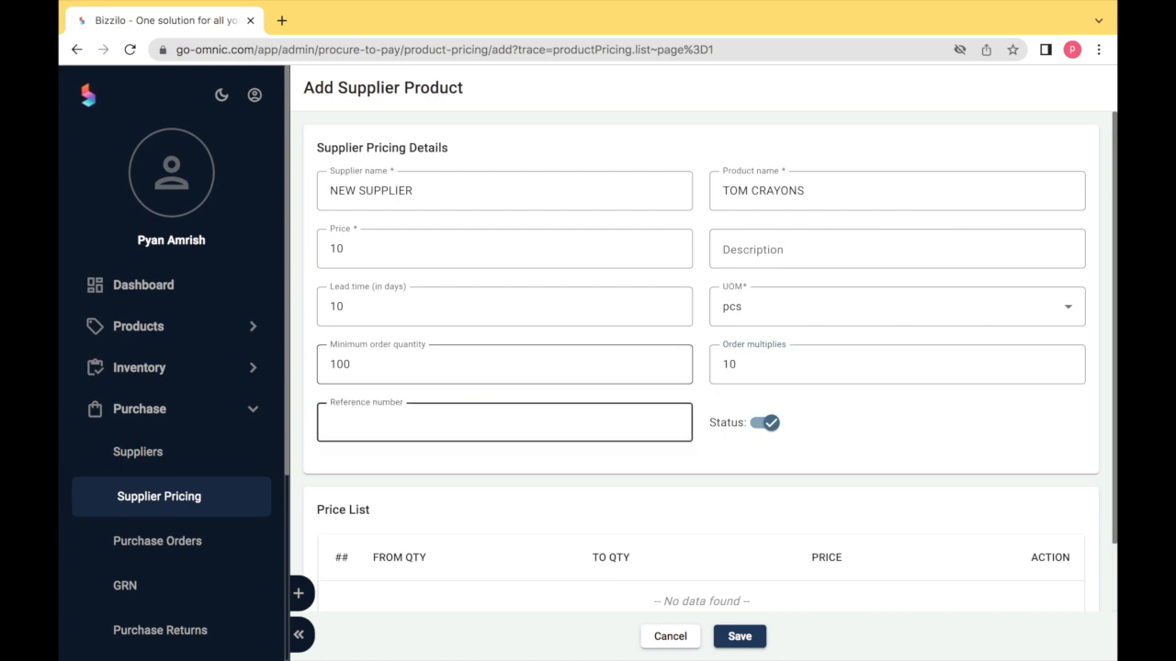
{"action": "left_click", "coordinate": [758, 425]}
{"action": "left_click", "coordinate": [757, 425]}
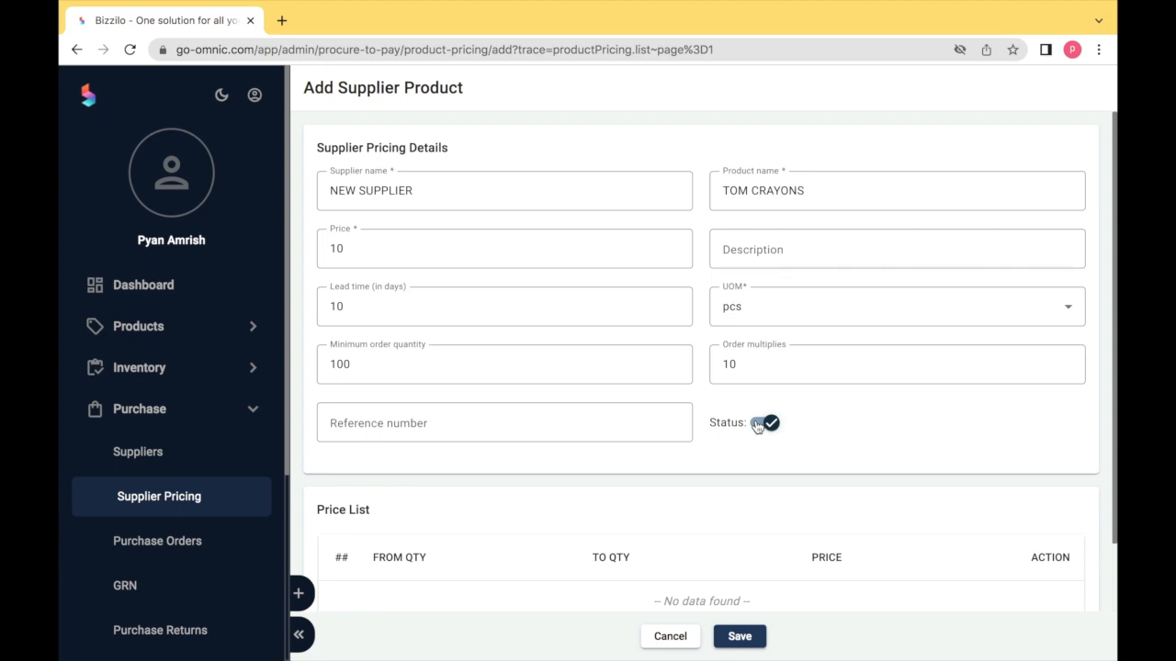
- Add a Price List tier with From Qty 10, To Qty 50 and price 12
{"action": "scroll", "coordinate": [758, 425], "scroll_direction": "down", "scroll_amount": 2}
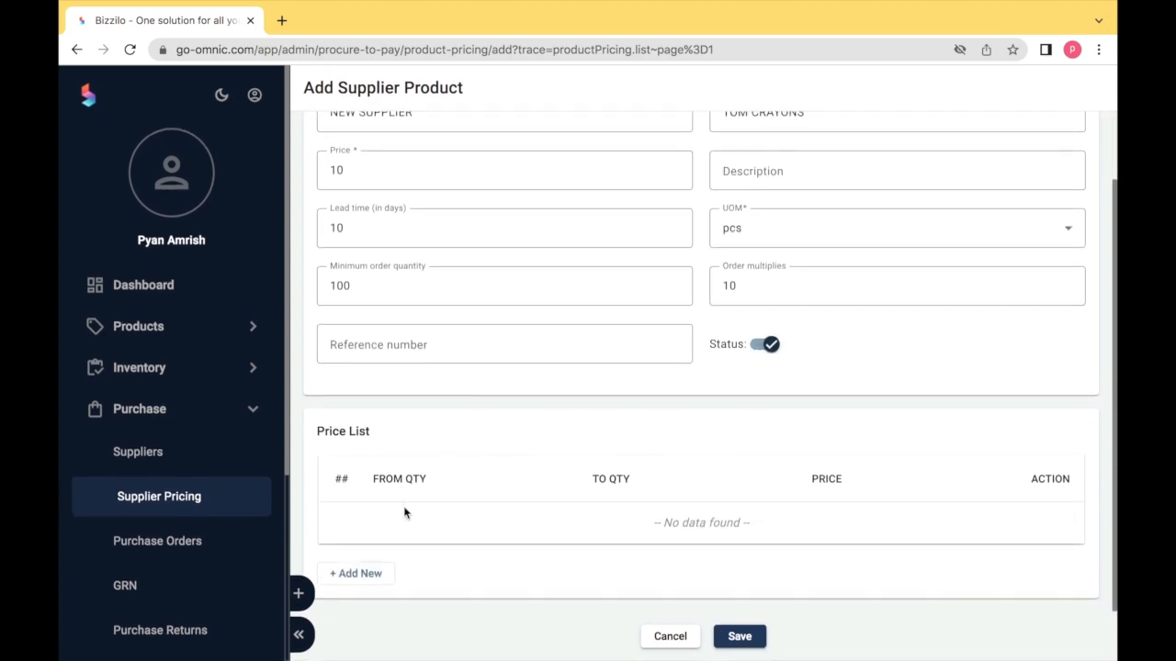
{"action": "left_click", "coordinate": [359, 573]}
{"action": "left_click", "coordinate": [380, 531]}
{"action": "left_click", "coordinate": [381, 524]}
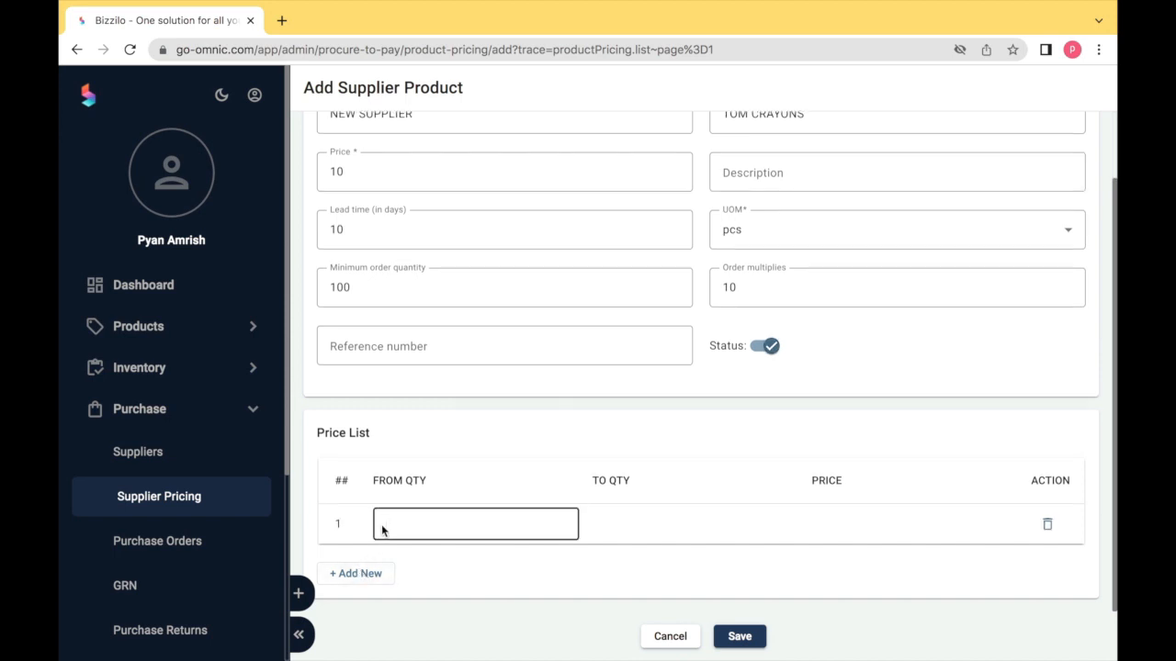
{"action": "type", "text": "10"}
{"action": "key", "text": "Tab"}
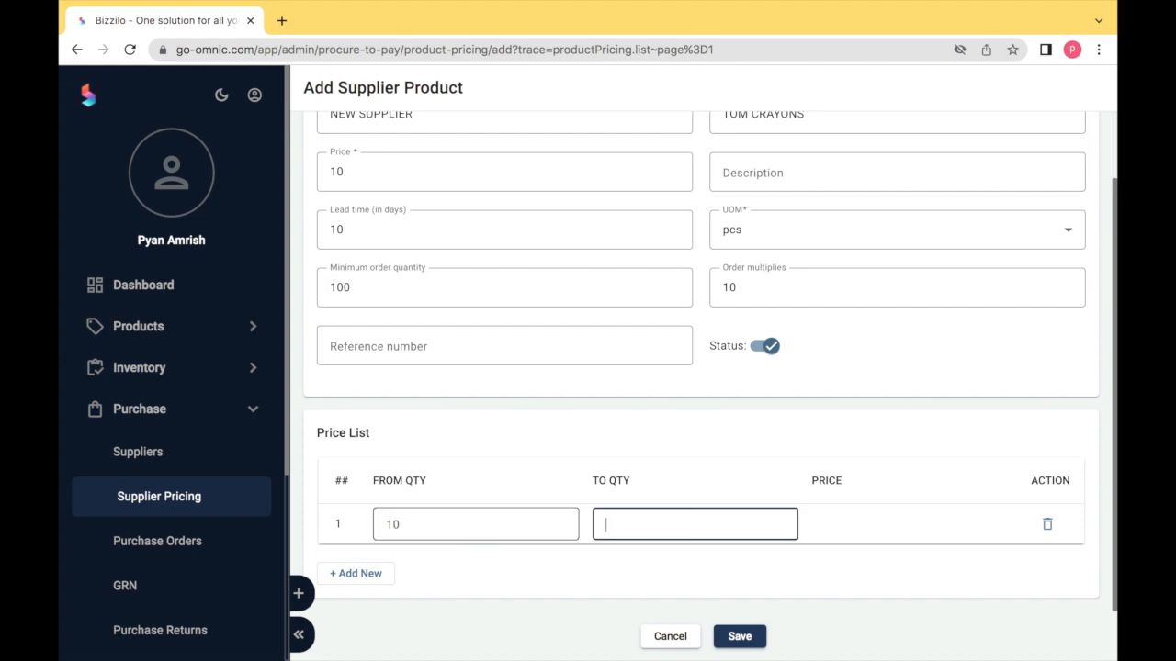
{"action": "type", "text": "50"}
{"action": "key", "text": "Tab"}
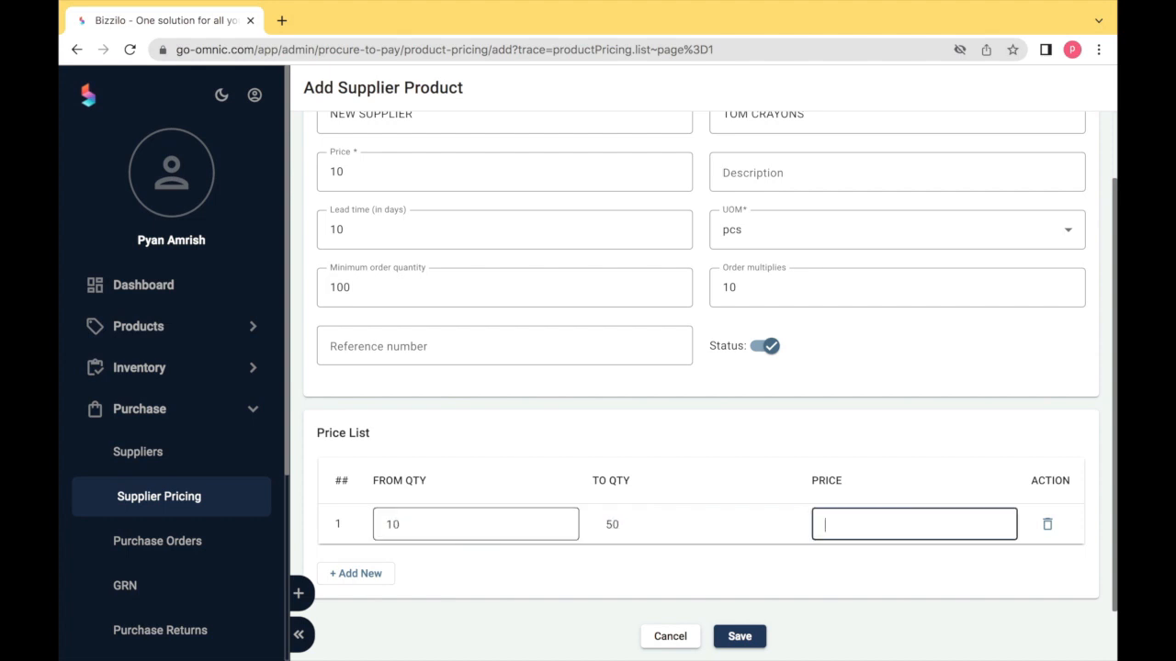
{"action": "type", "text": "12"}
{"action": "left_click", "coordinate": [440, 573]}
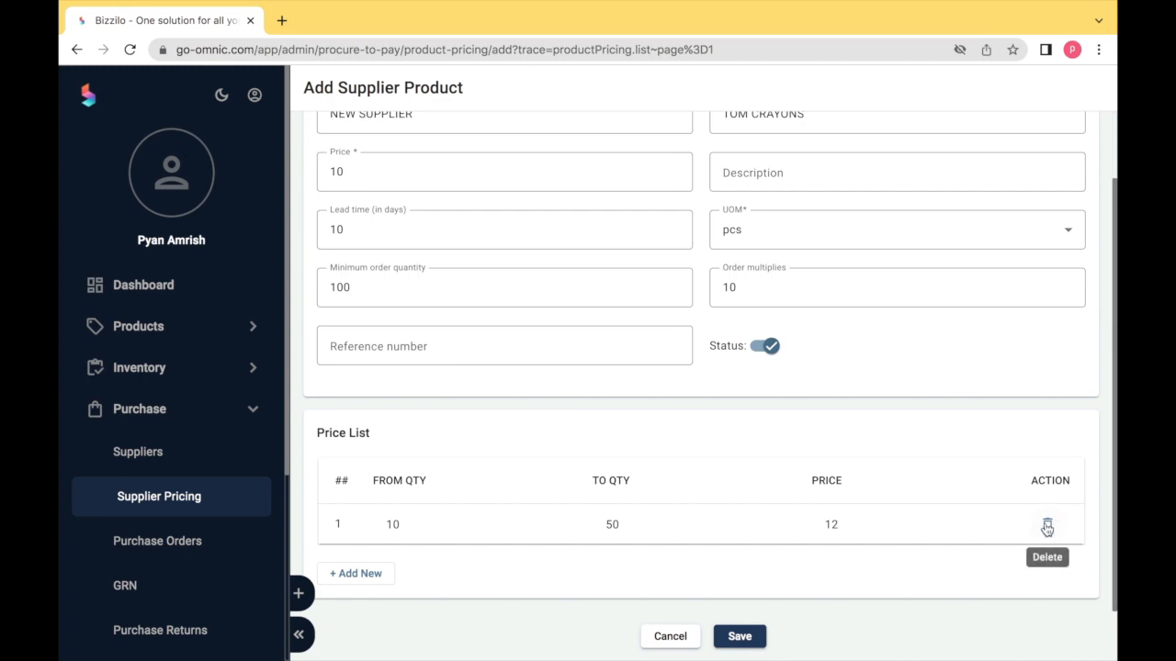
- Save the NEW SUPPLIER / TOM CRAYONS pricing, then reopen the new row to verify it and cancel
{"action": "left_click", "coordinate": [742, 638]}
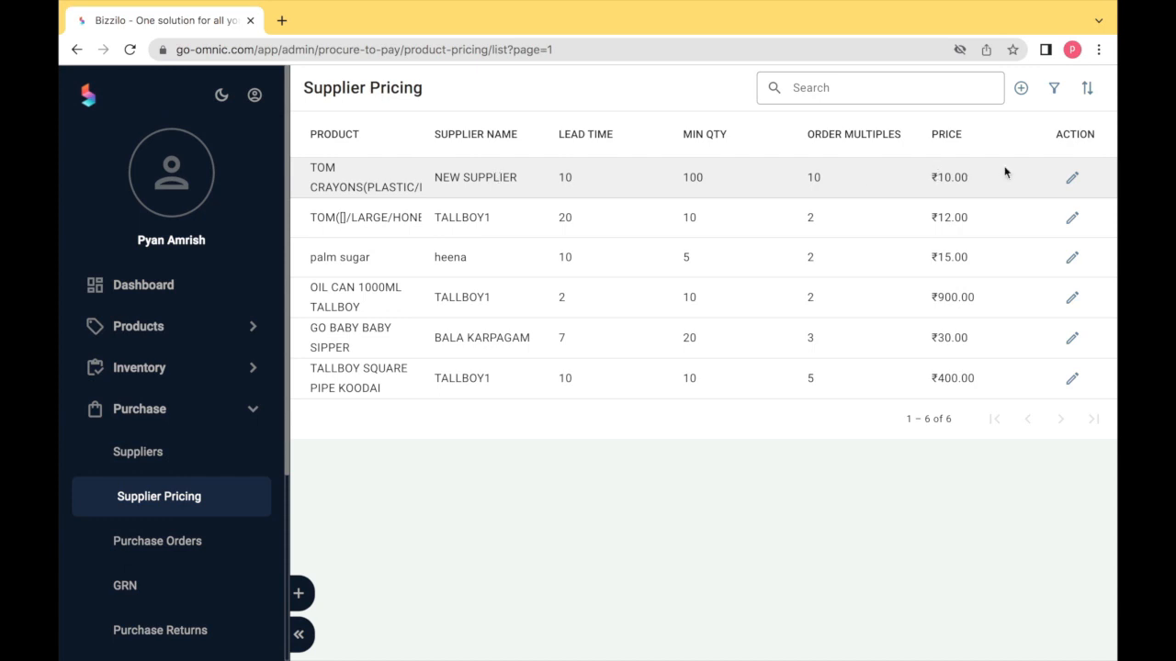
{"action": "left_click", "coordinate": [1071, 180]}
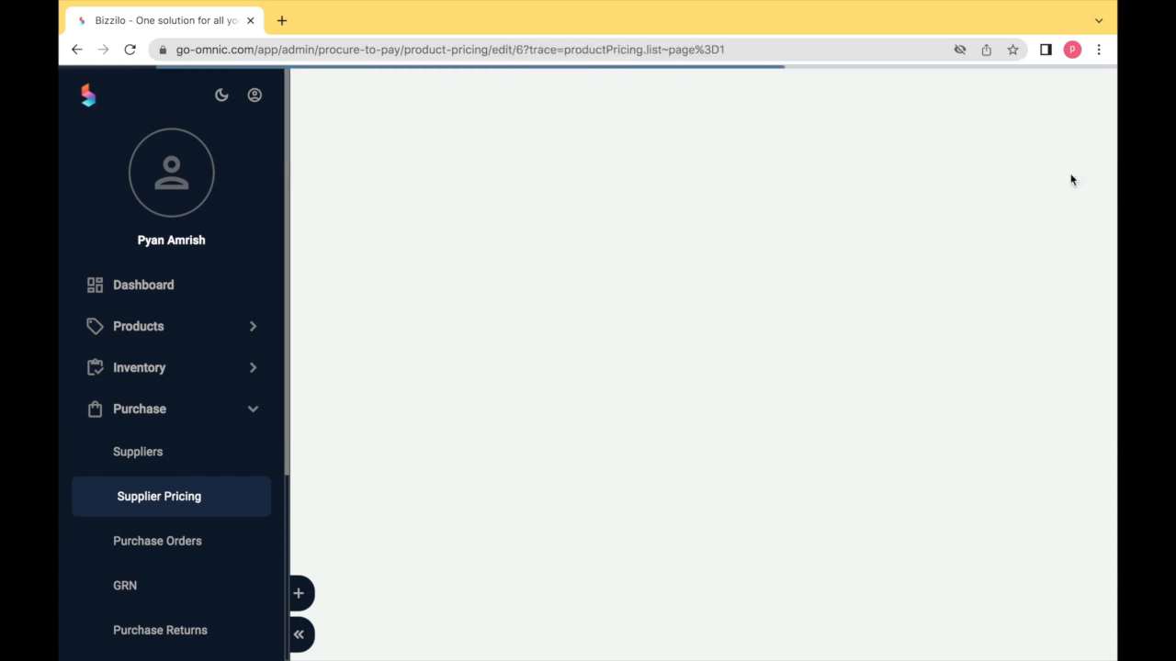
{"action": "scroll", "coordinate": [844, 293], "scroll_direction": "down", "scroll_amount": 2}
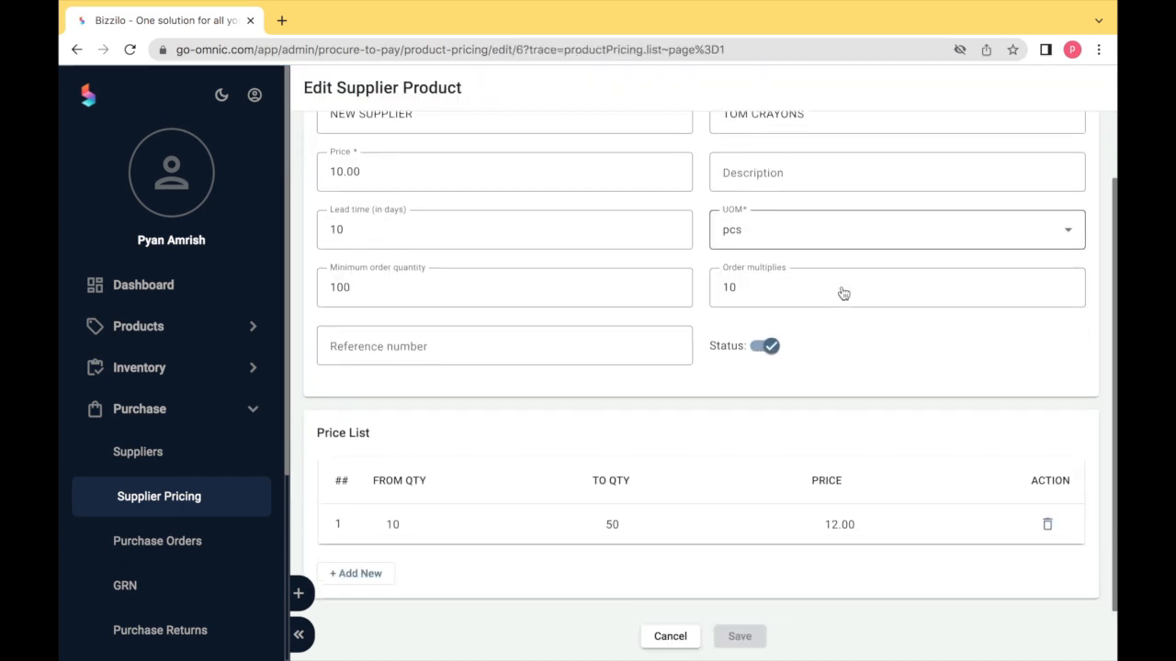
{"action": "scroll", "coordinate": [843, 293], "scroll_direction": "up", "scroll_amount": 2}
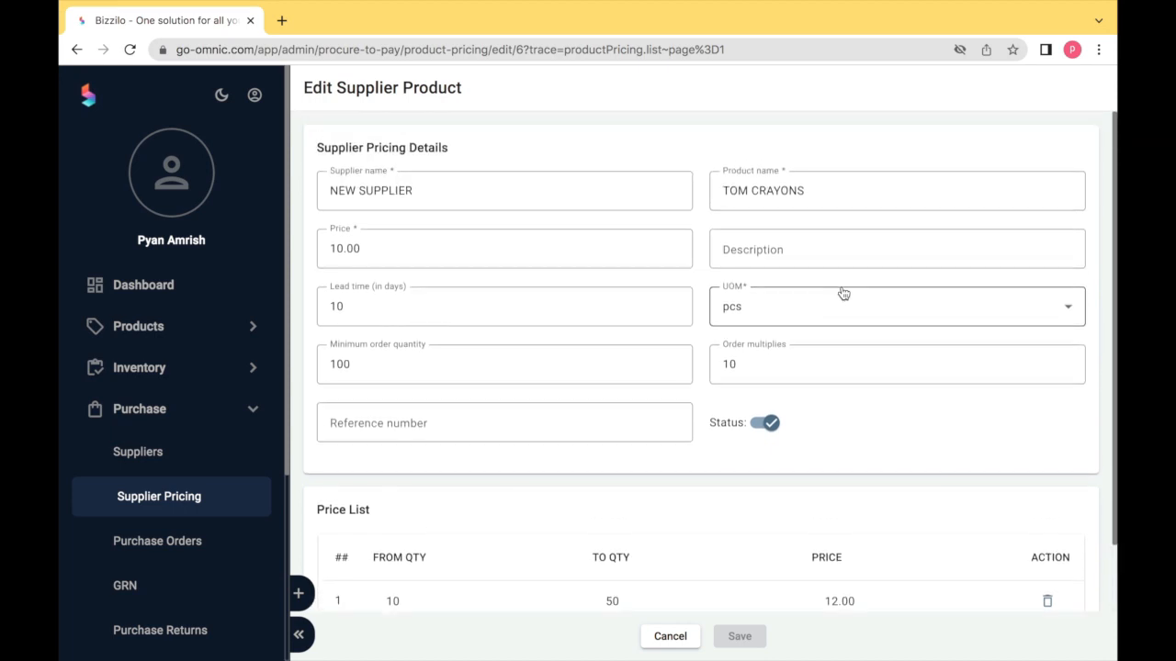
{"action": "left_click", "coordinate": [669, 637]}
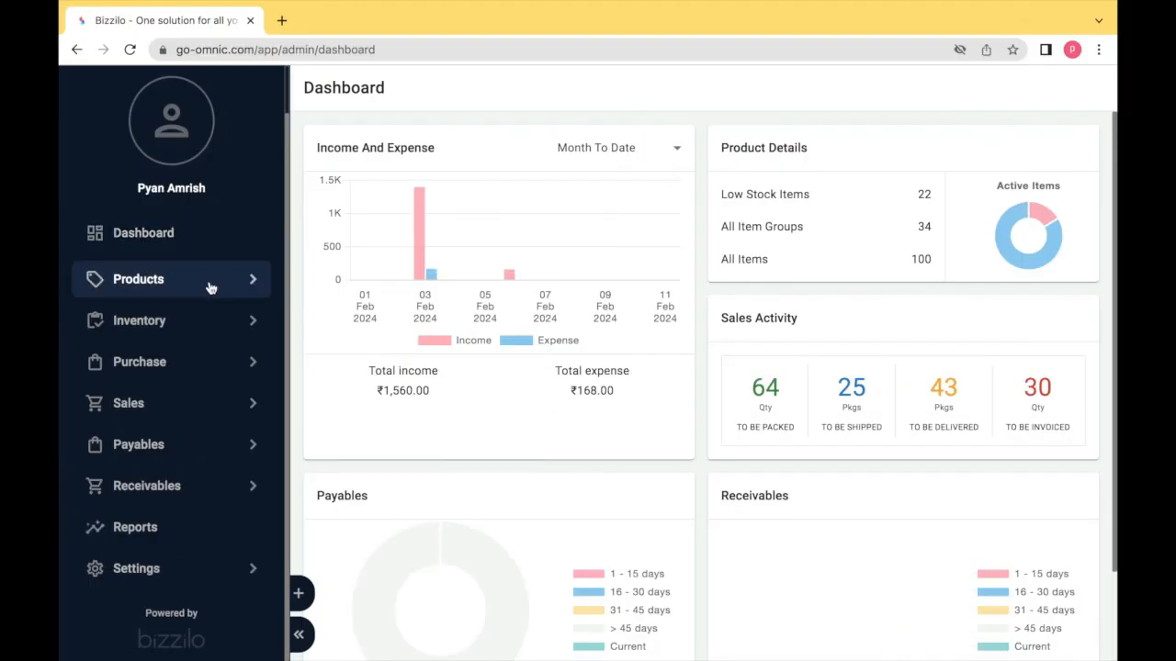
- Create a purchase order for store Test Store from supplier DOMS, selecting DOMS's first contact
{"action": "left_click", "coordinate": [187, 368]}
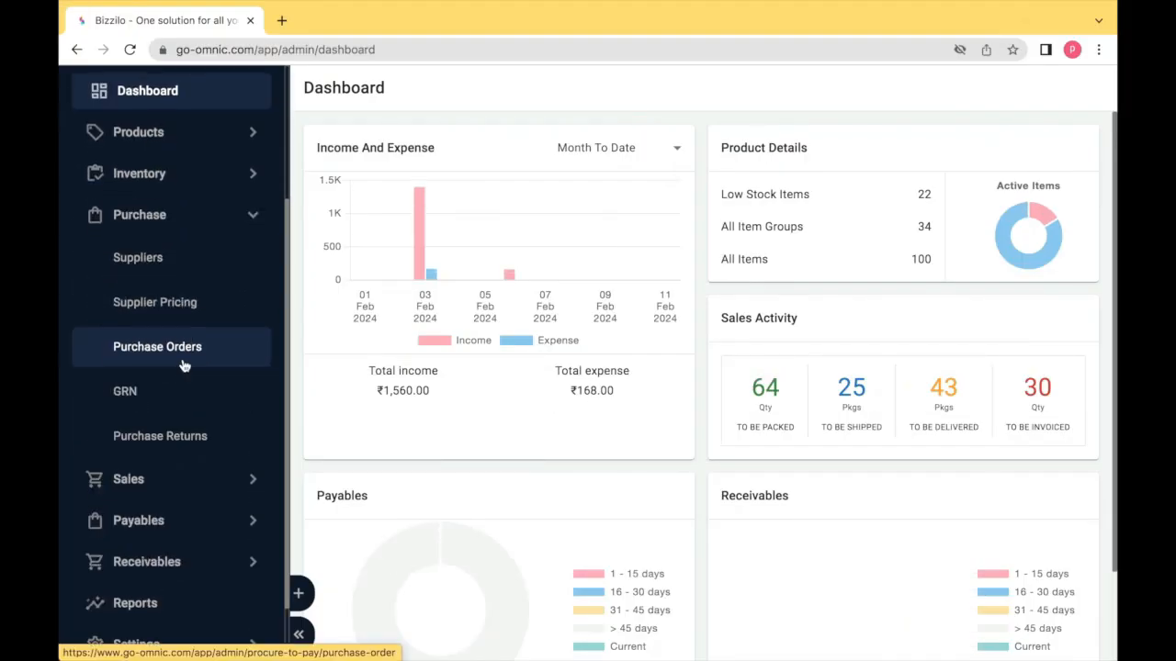
{"action": "left_click", "coordinate": [182, 364]}
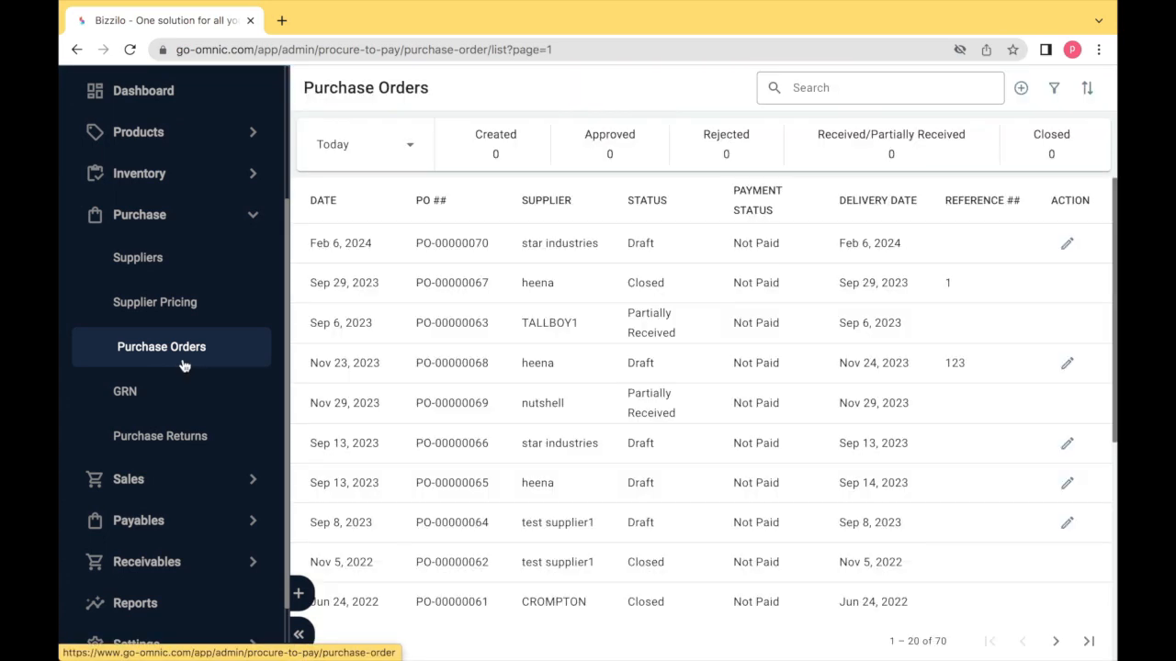
{"action": "left_click", "coordinate": [1019, 89]}
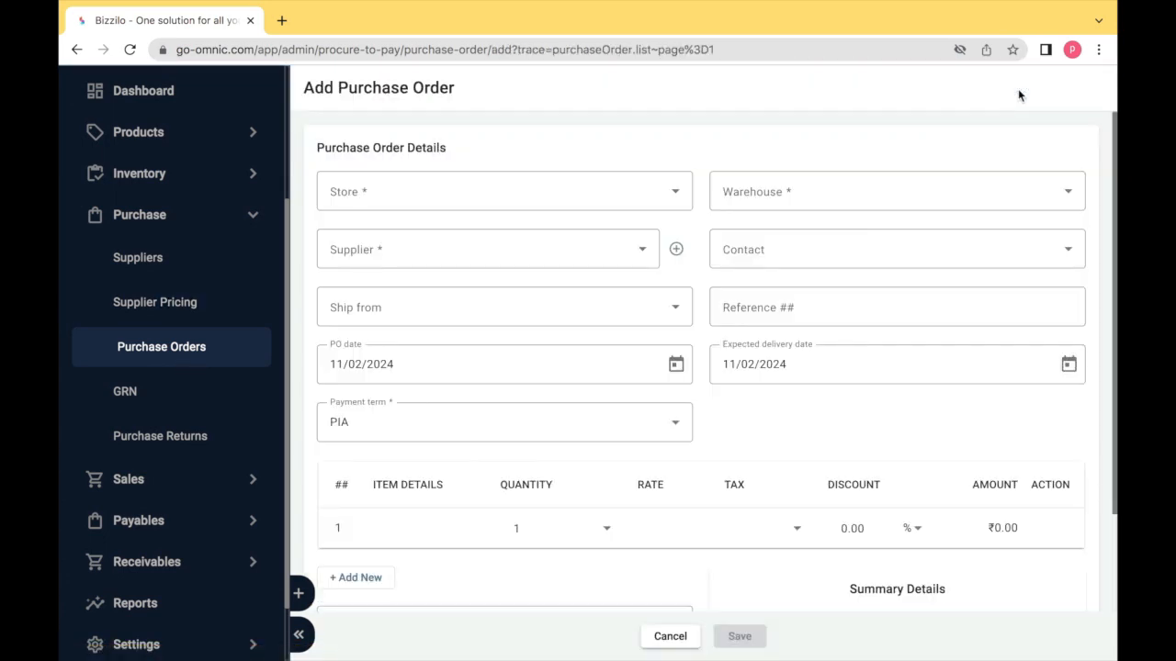
{"action": "left_click", "coordinate": [518, 212]}
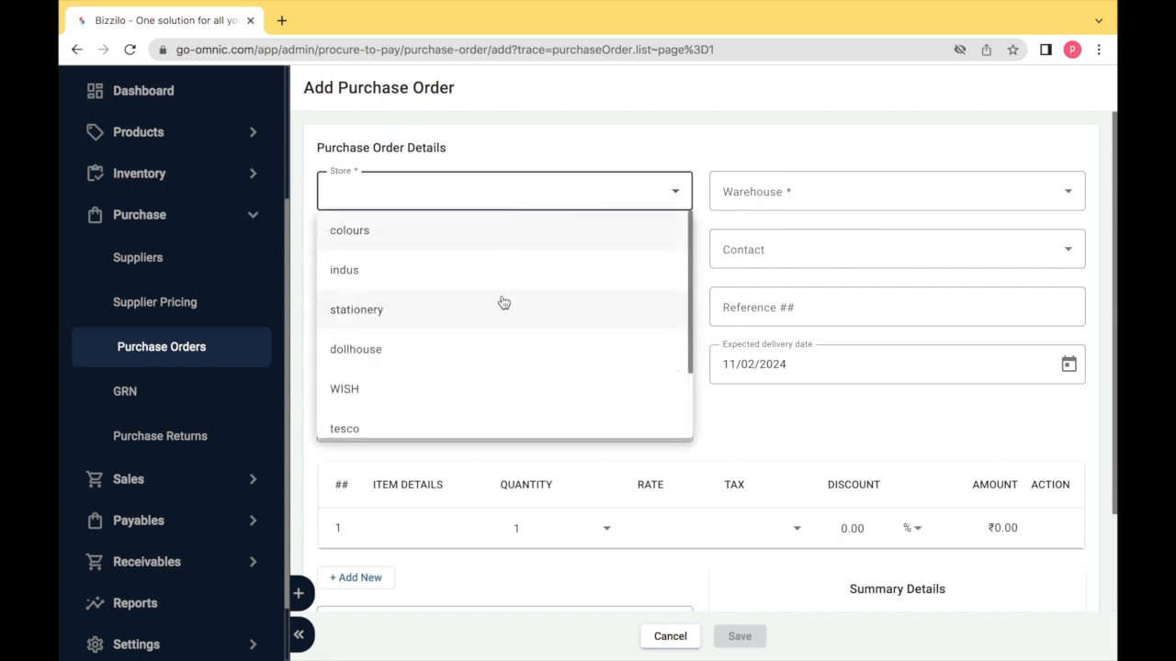
{"action": "scroll", "coordinate": [468, 418], "scroll_direction": "down", "scroll_amount": 2}
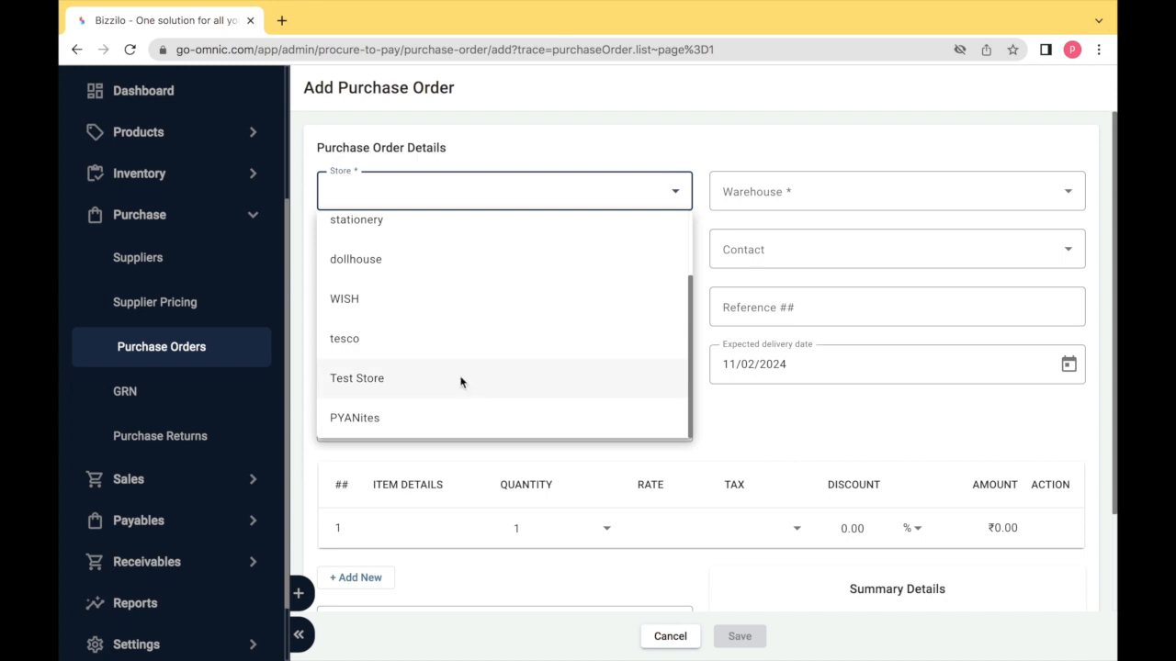
{"action": "left_click", "coordinate": [460, 382]}
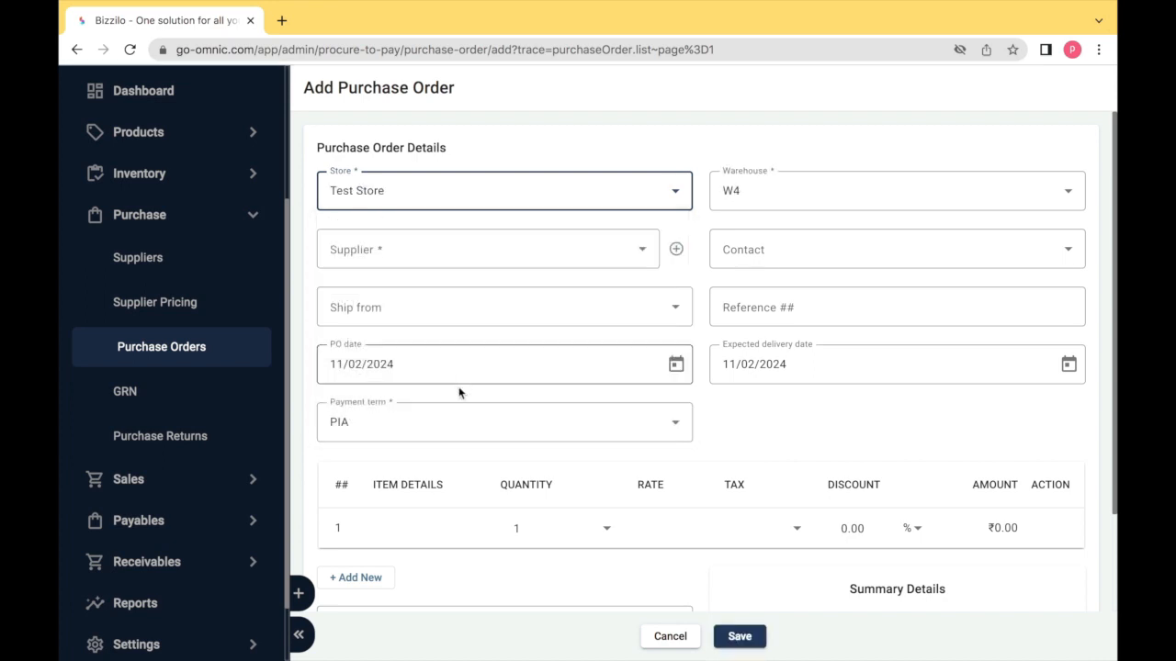
{"action": "left_click", "coordinate": [470, 258]}
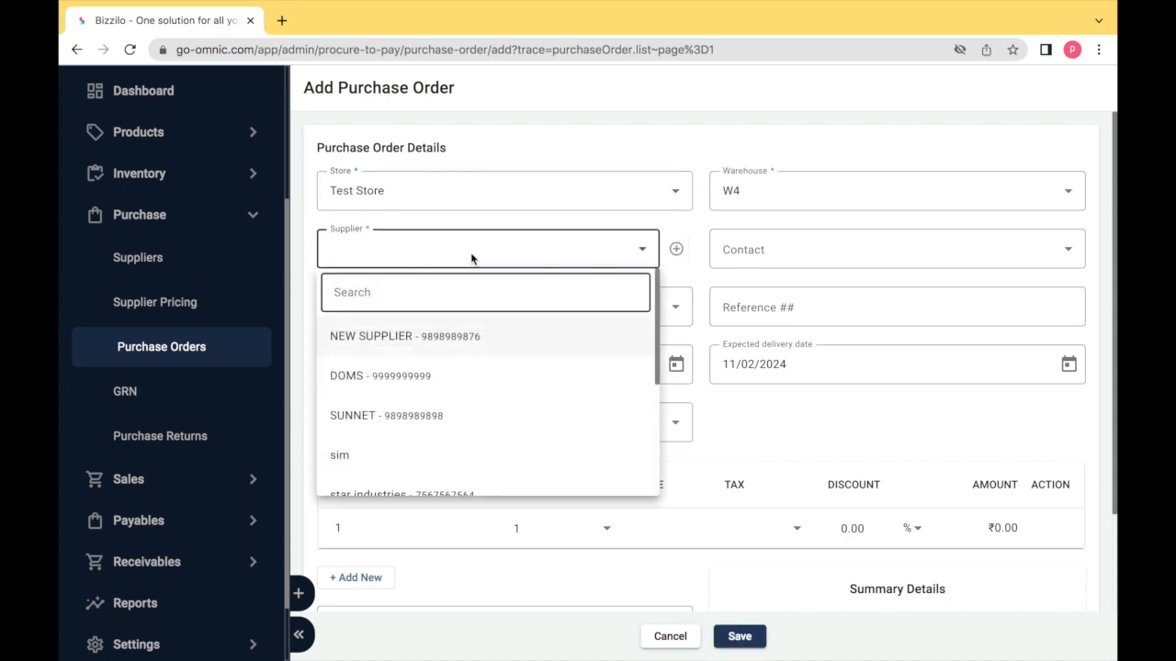
{"action": "left_click", "coordinate": [462, 376]}
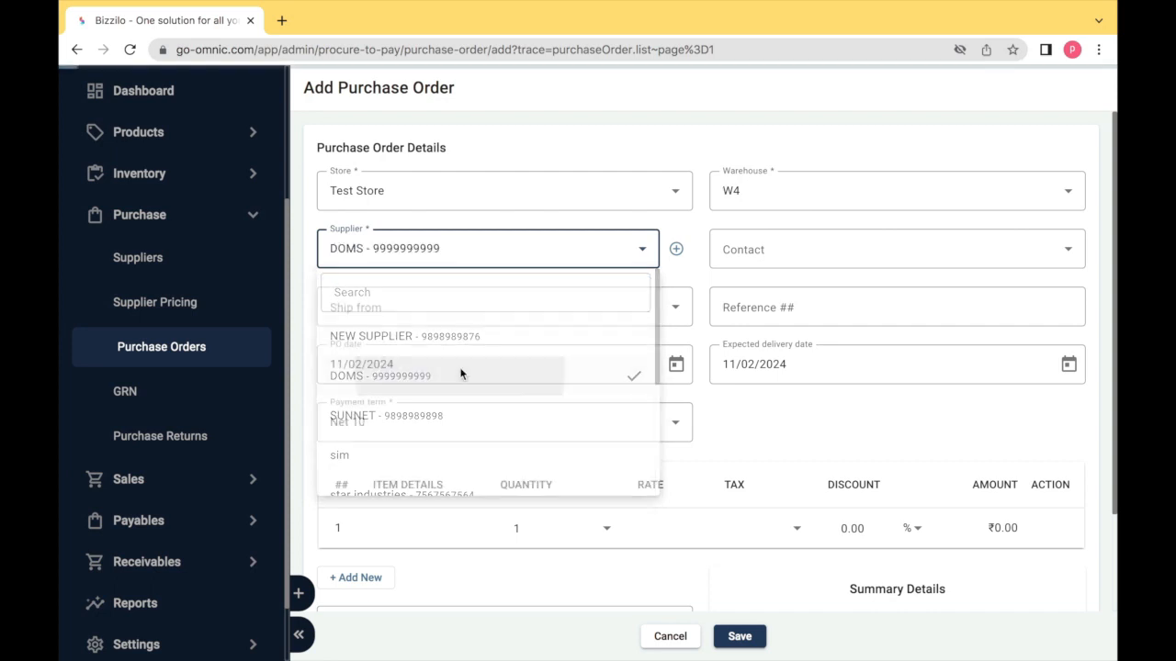
{"action": "left_click", "coordinate": [745, 251]}
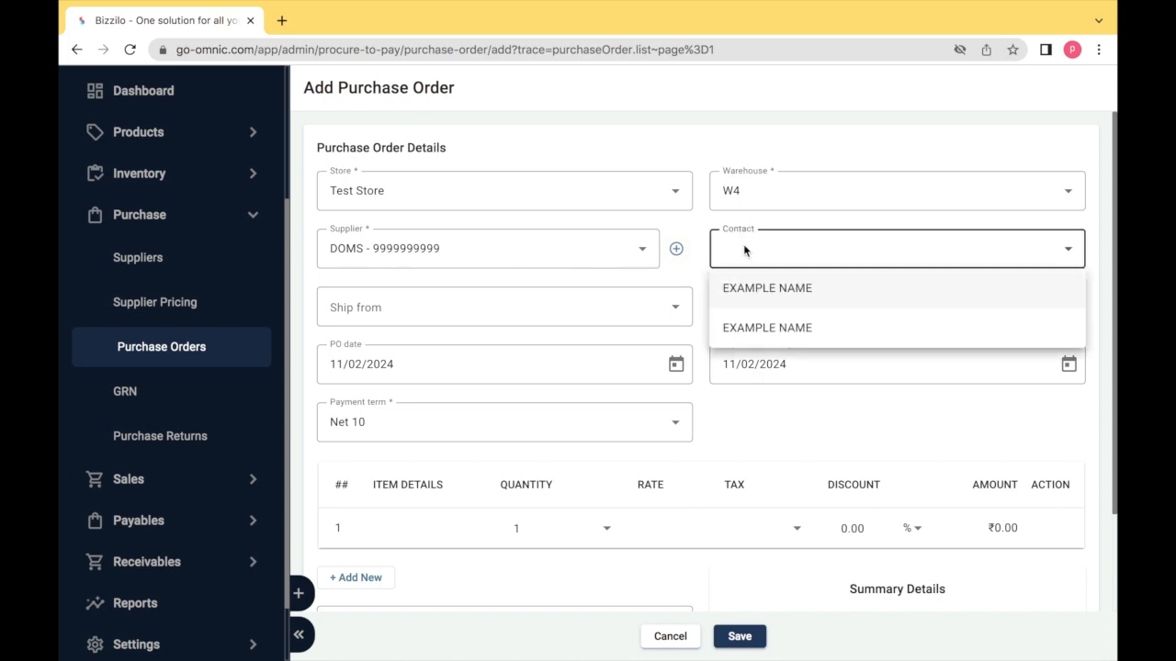
{"action": "left_click", "coordinate": [755, 290]}
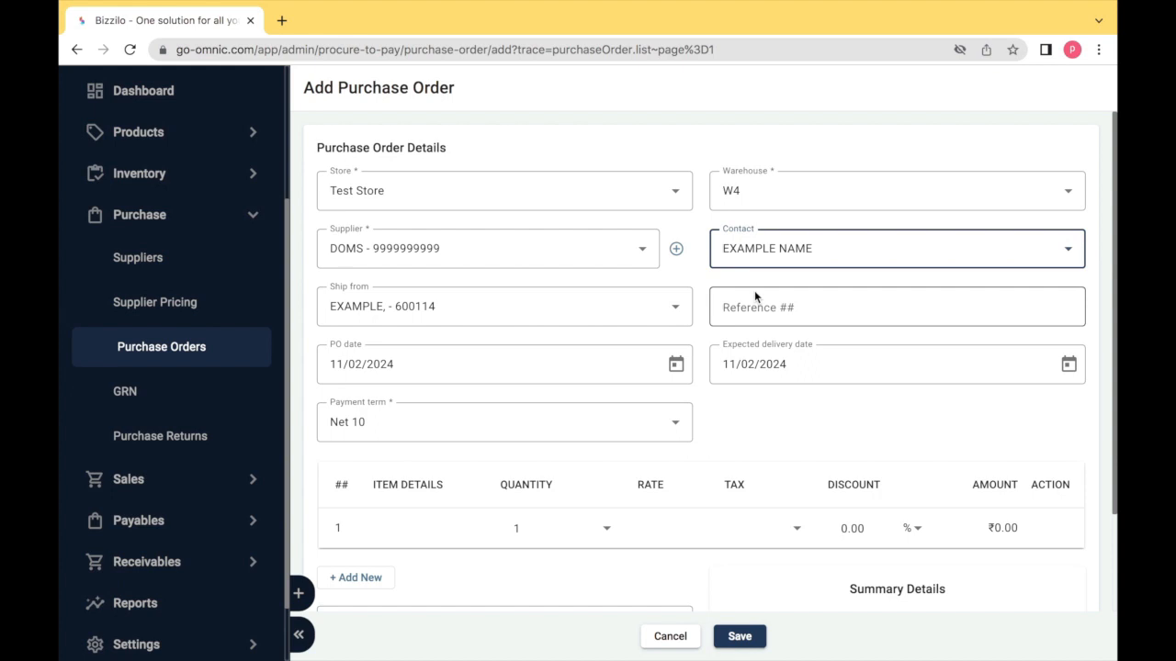
{"action": "left_click", "coordinate": [664, 310]}
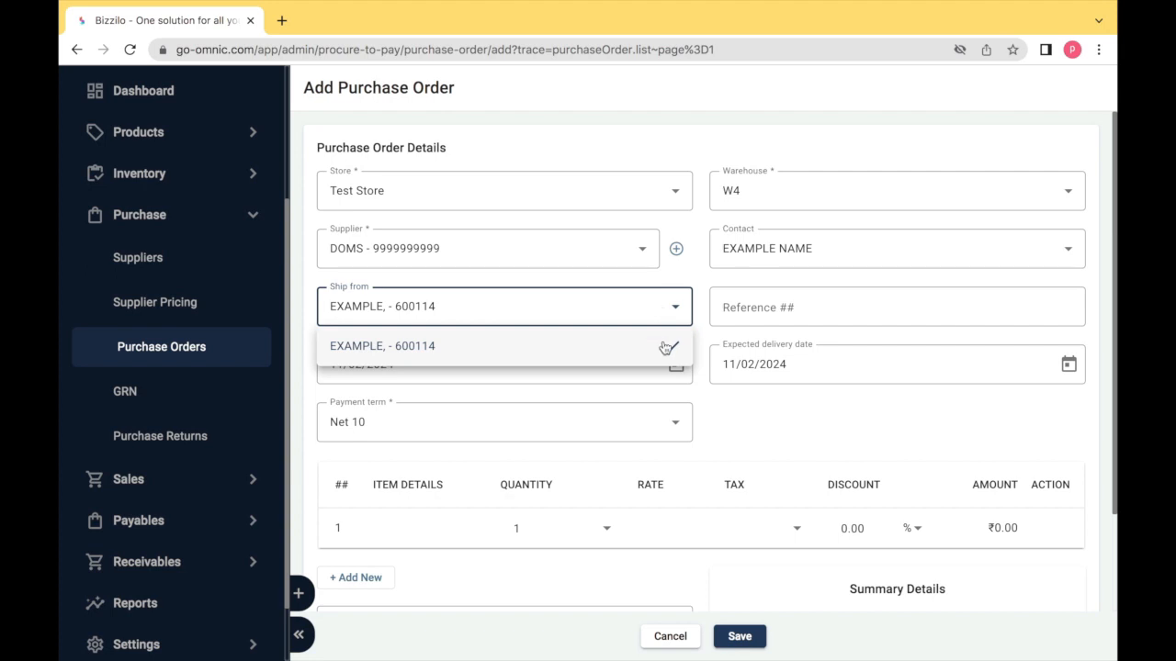
{"action": "left_click", "coordinate": [666, 347]}
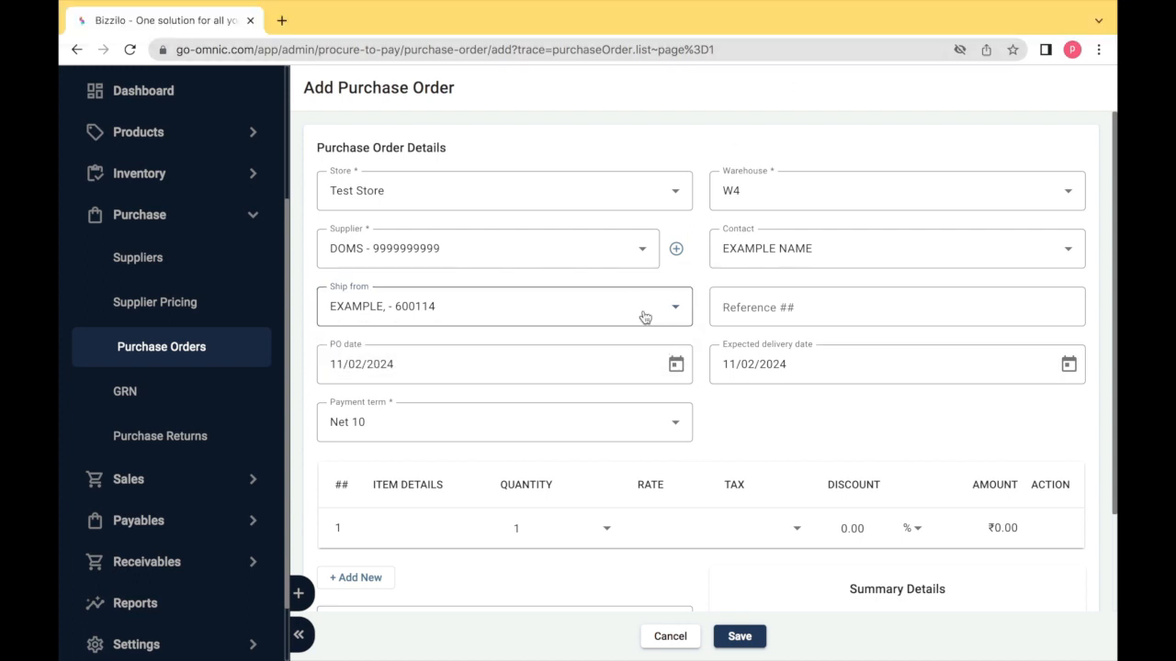
{"action": "left_click", "coordinate": [752, 314]}
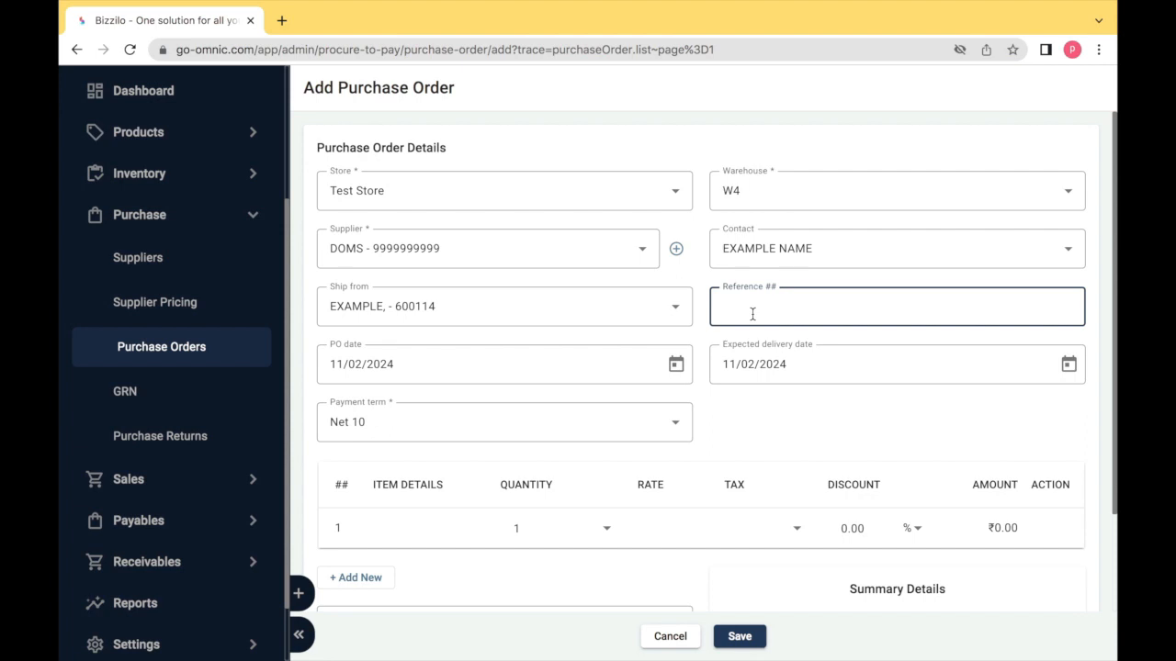
{"action": "key", "text": "Tab"}
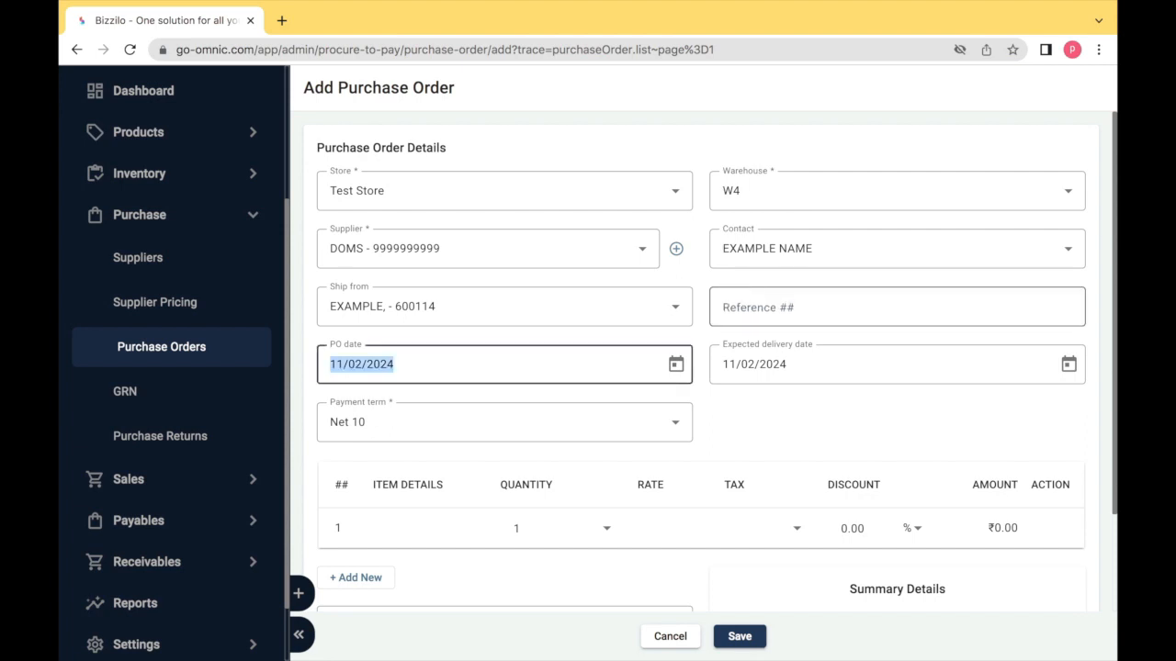
{"action": "left_click", "coordinate": [677, 366]}
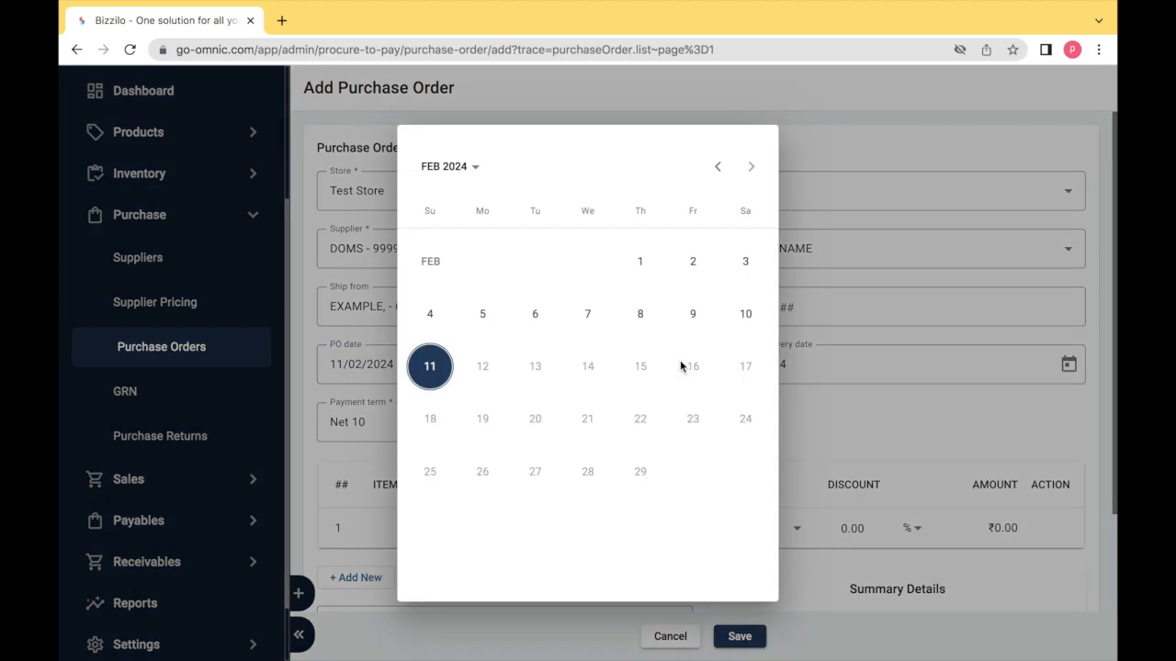
{"action": "left_click", "coordinate": [743, 313]}
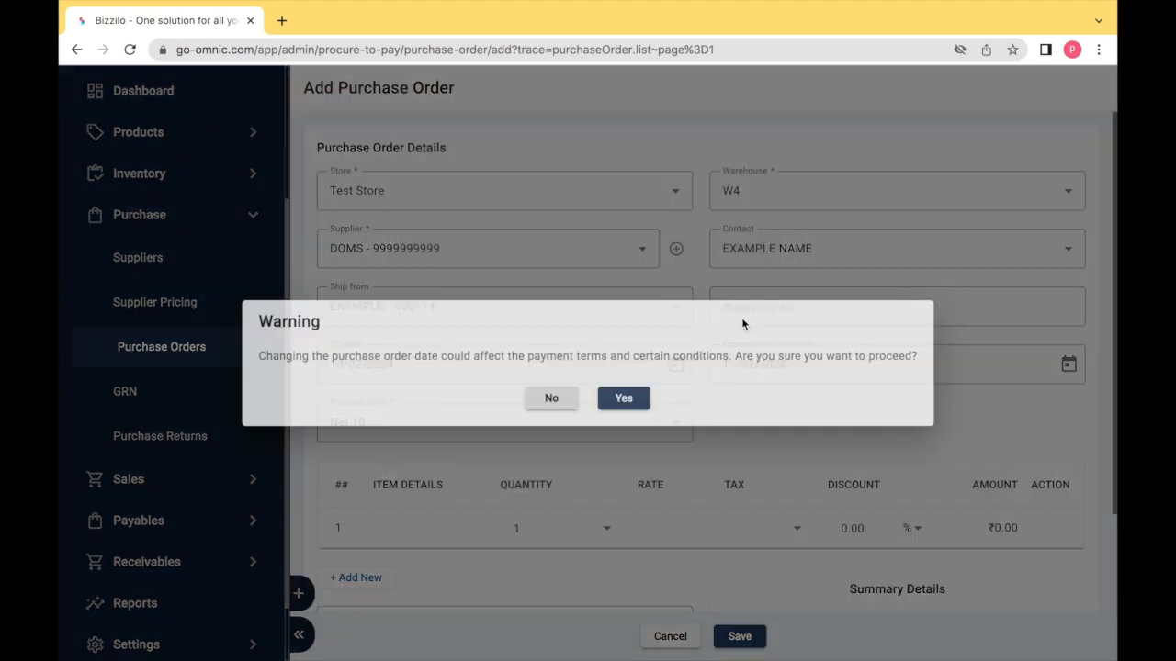
{"action": "left_click", "coordinate": [568, 405]}
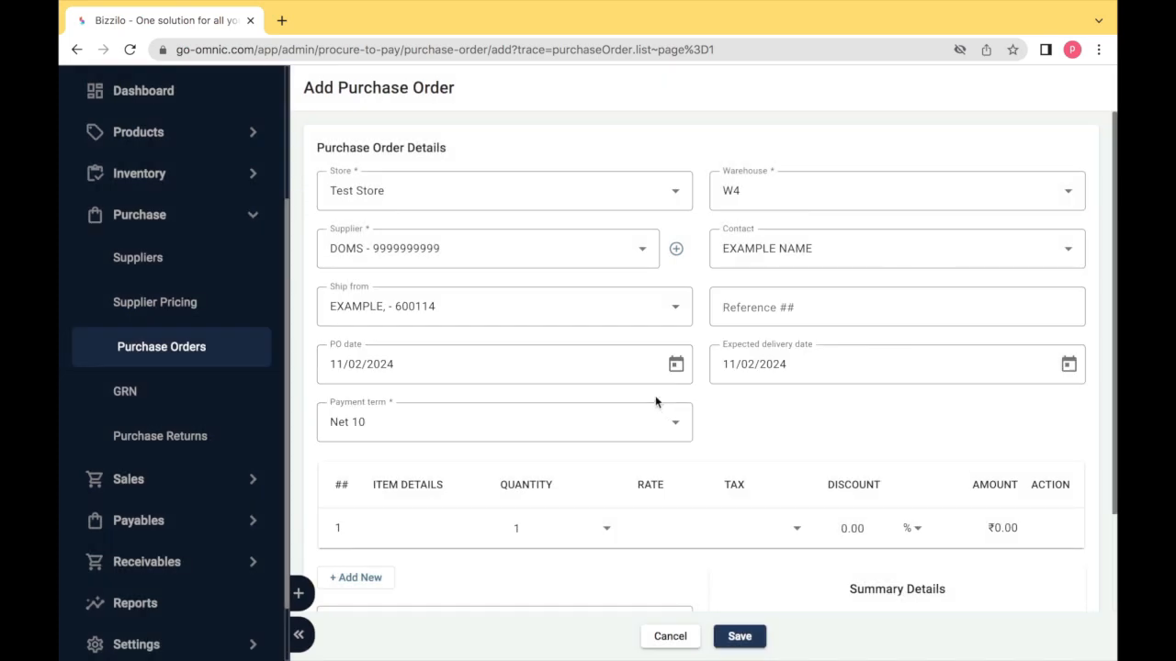
{"action": "left_click", "coordinate": [1066, 366]}
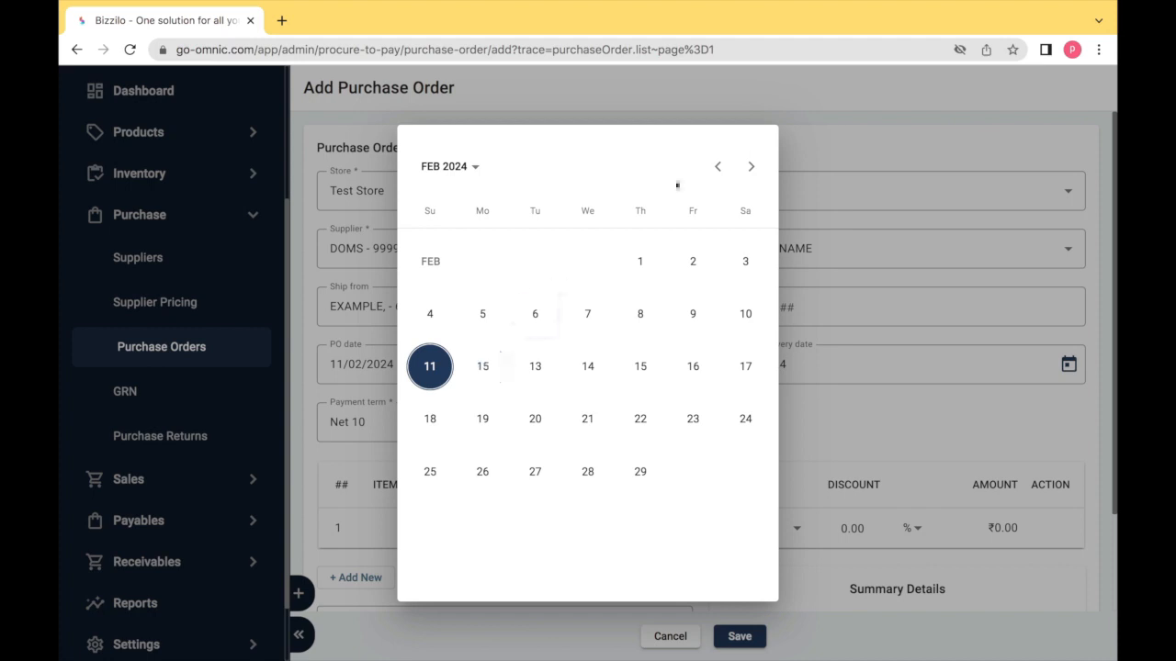
{"action": "left_click", "coordinate": [877, 152]}
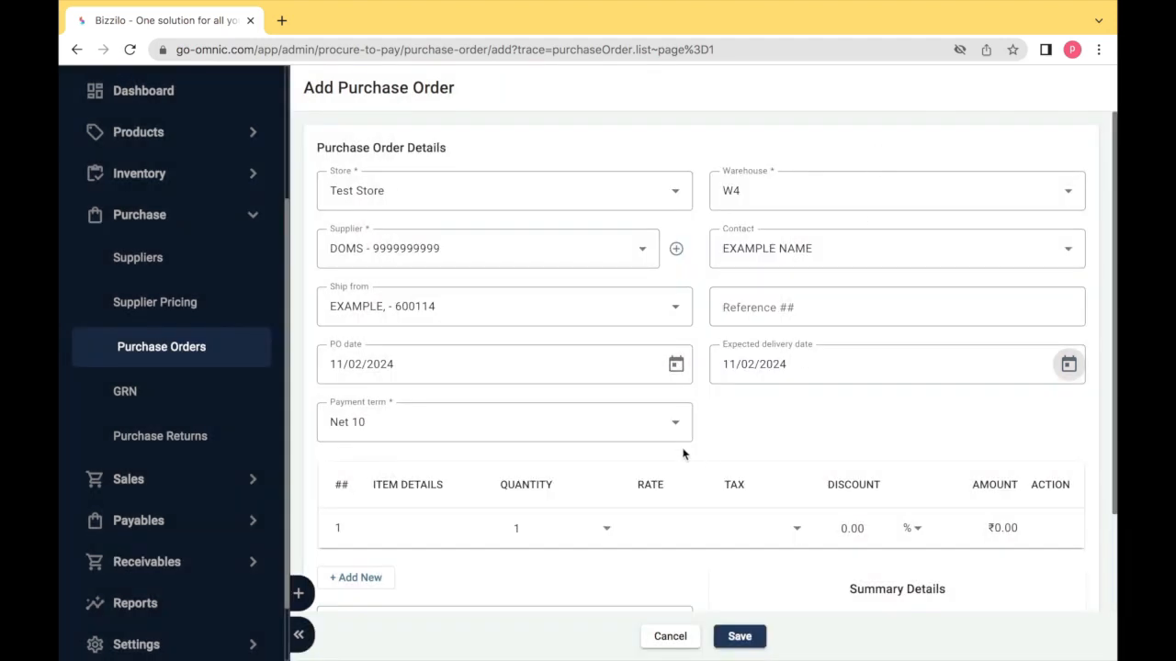
{"action": "scroll", "coordinate": [681, 450], "scroll_direction": "down", "scroll_amount": 2}
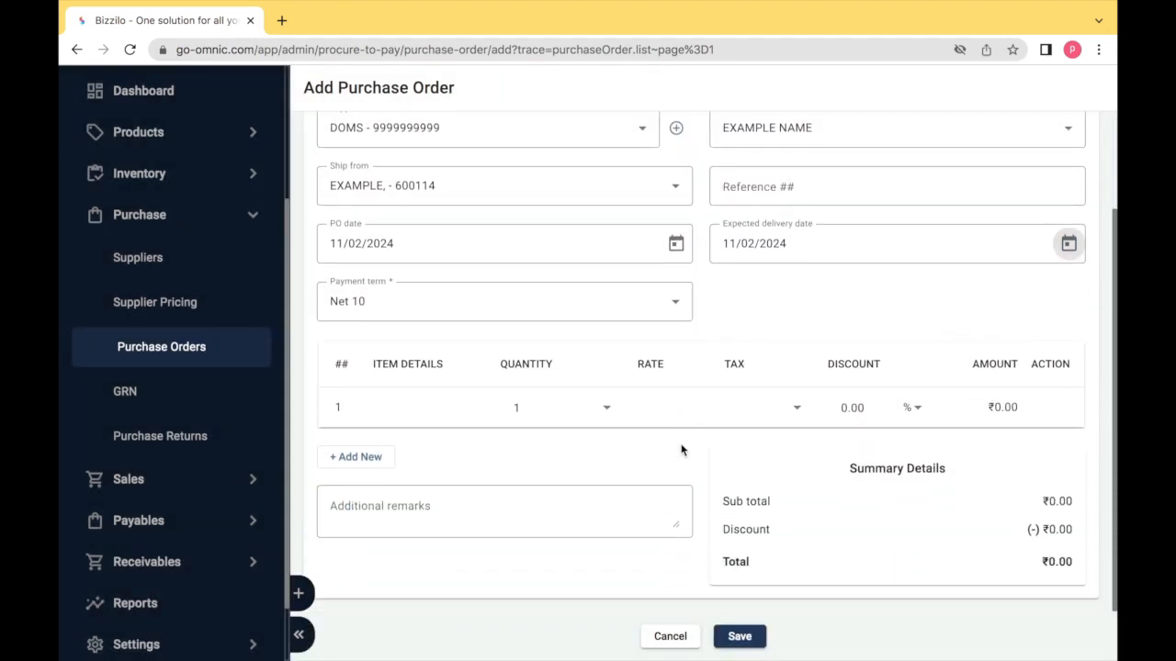
{"action": "left_click", "coordinate": [641, 314]}
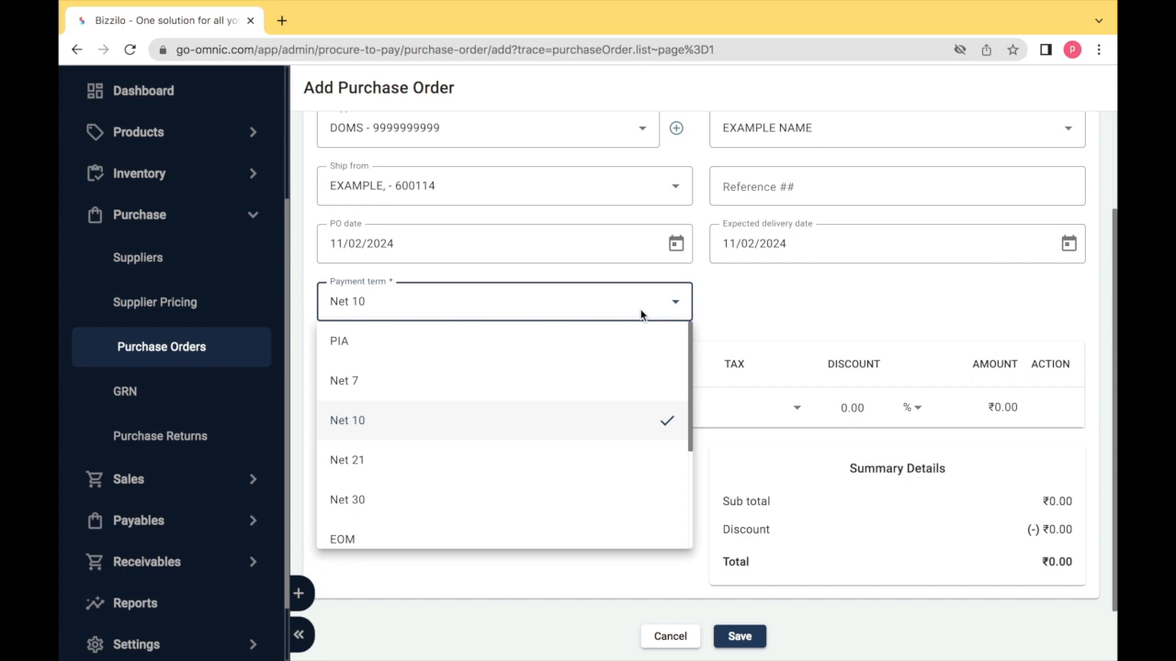
{"action": "left_click", "coordinate": [642, 315]}
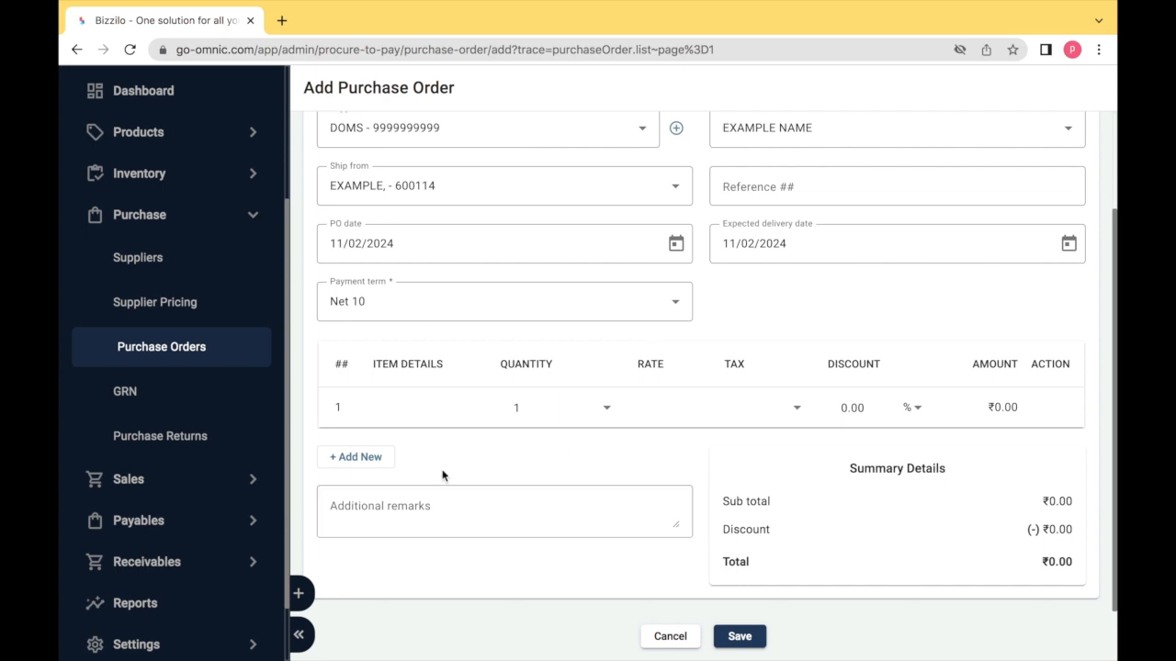
- Search 'tom' in the first line's Item Details and select TOM CRAYONS
{"action": "left_click", "coordinate": [392, 412]}
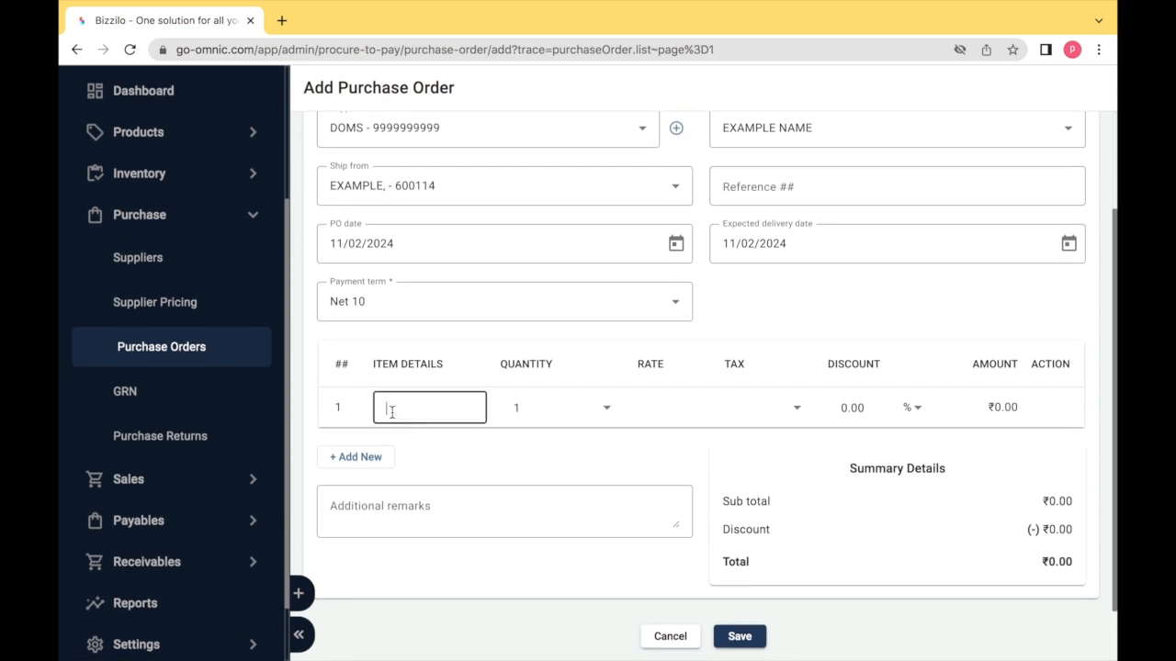
{"action": "type", "text": "tom"}
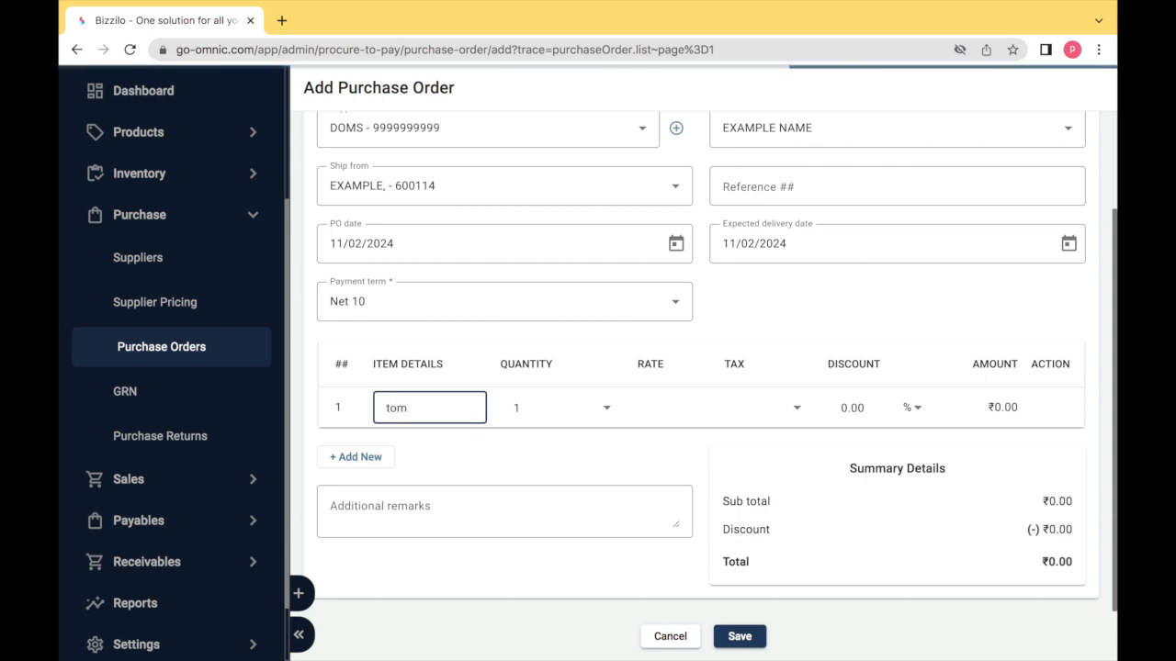
{"action": "left_click", "coordinate": [412, 520]}
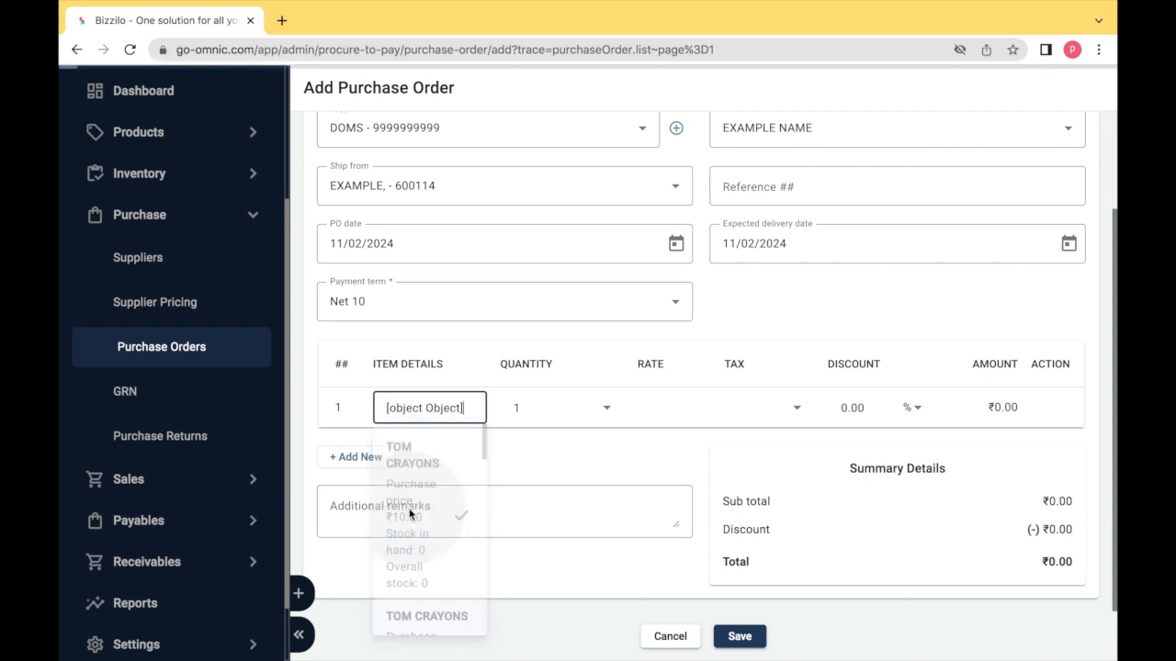
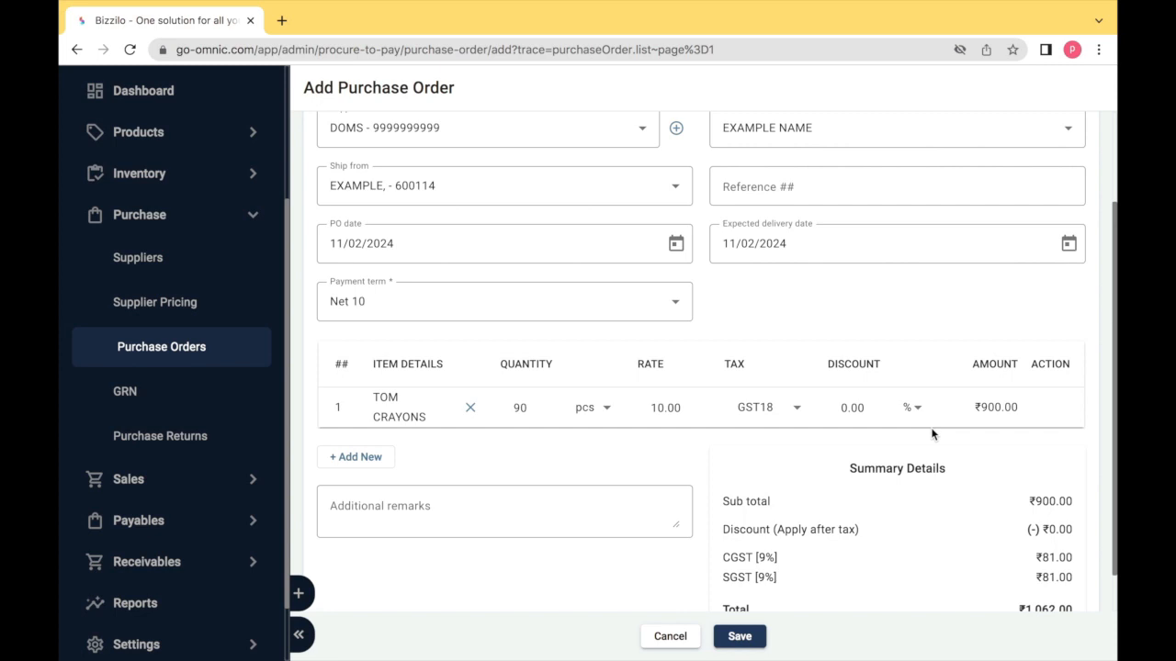
- Change the TOM CRAYONS rate from 10.00 to 11.00 for 90 pcs, making the line ₹990.00
{"action": "left_click", "coordinate": [524, 415]}
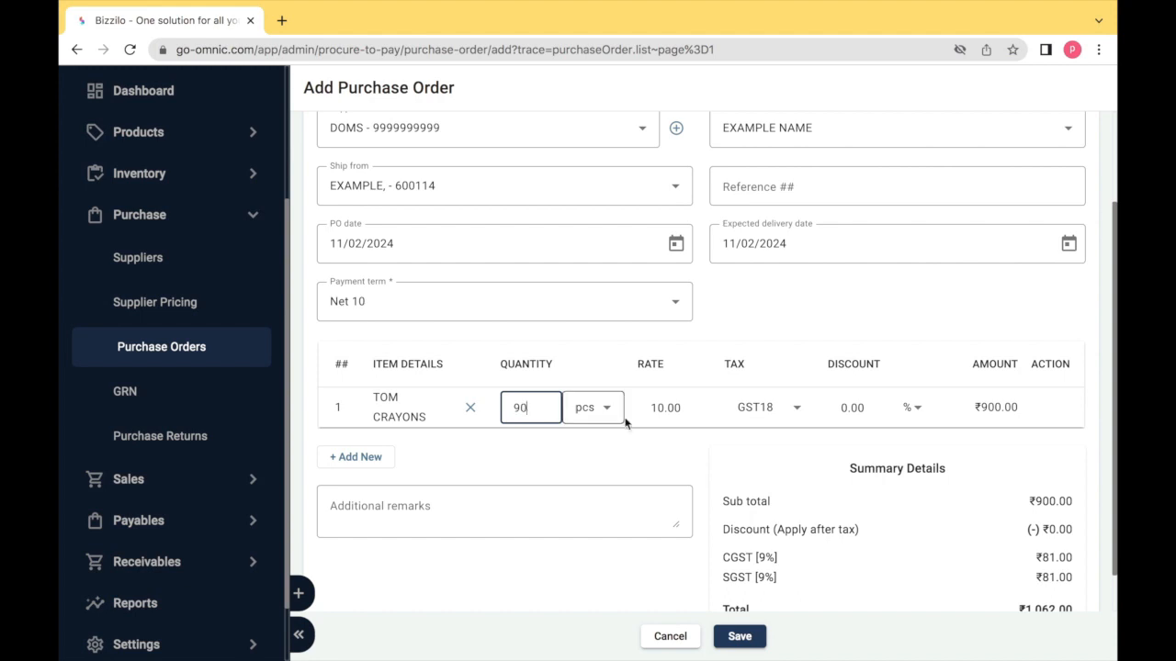
{"action": "left_click", "coordinate": [666, 413]}
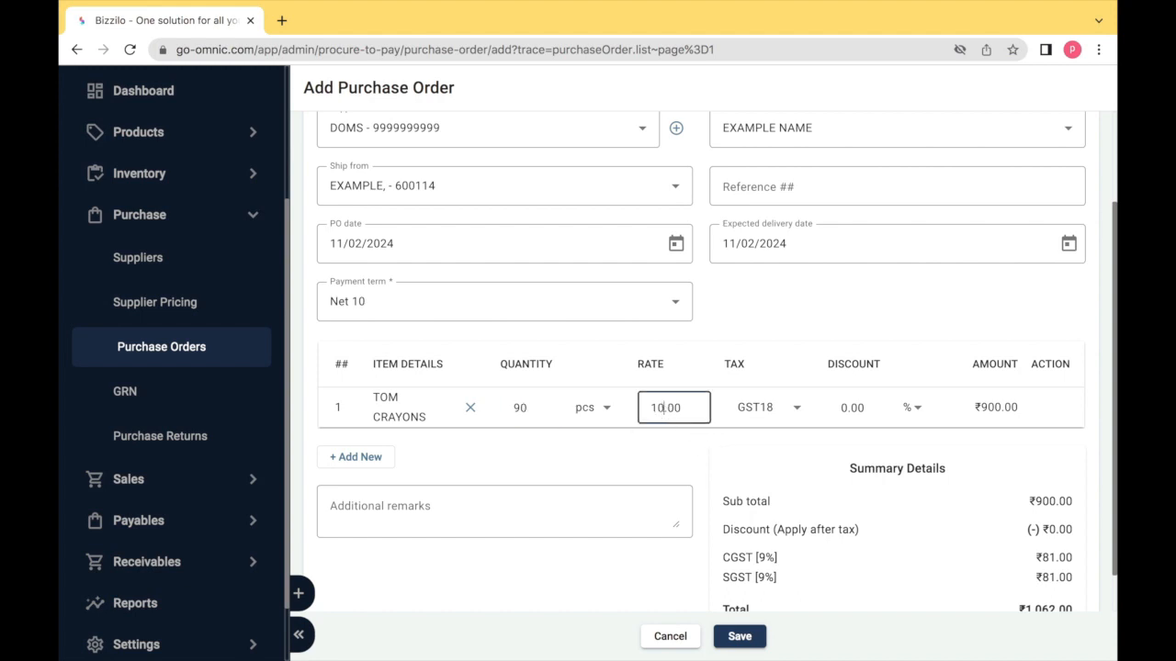
{"action": "key", "text": "BackSpace"}
{"action": "type", "text": "1"}
{"action": "left_click", "coordinate": [761, 426]}
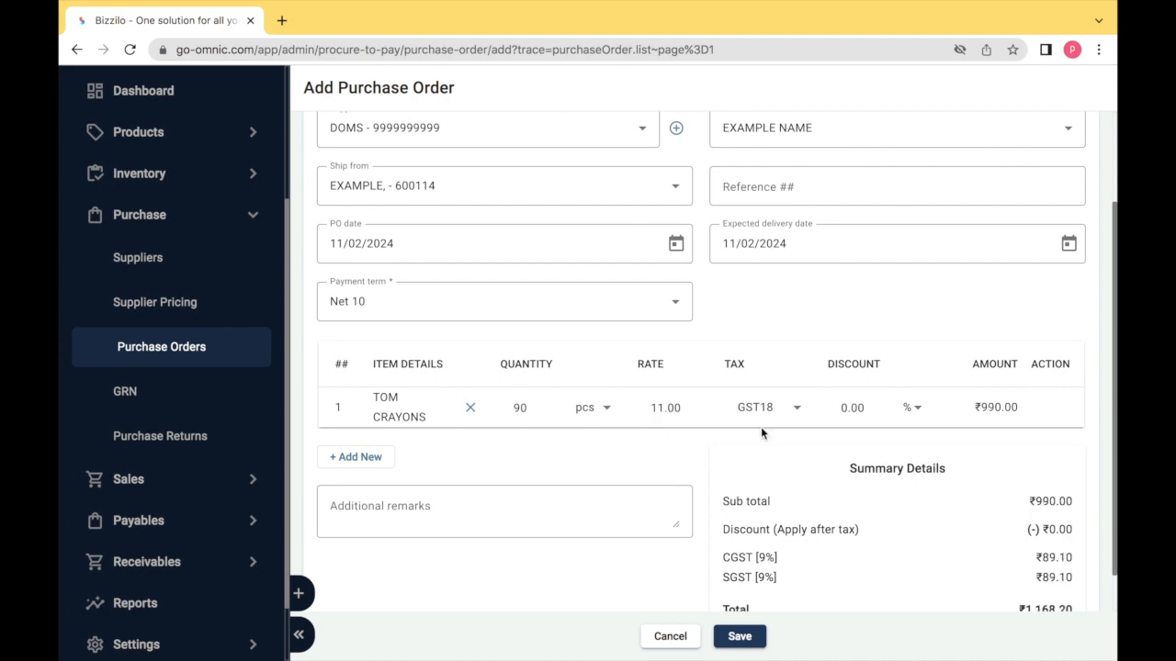
{"action": "scroll", "coordinate": [761, 426], "scroll_direction": "down", "scroll_amount": 1}
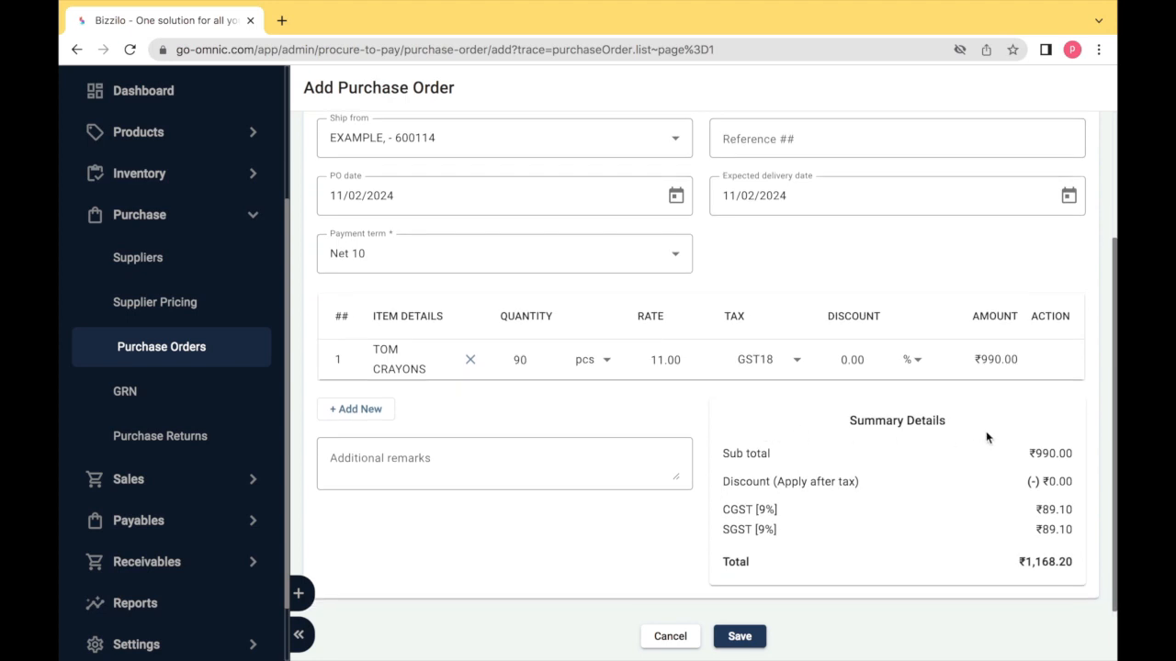
{"action": "left_click", "coordinate": [787, 488]}
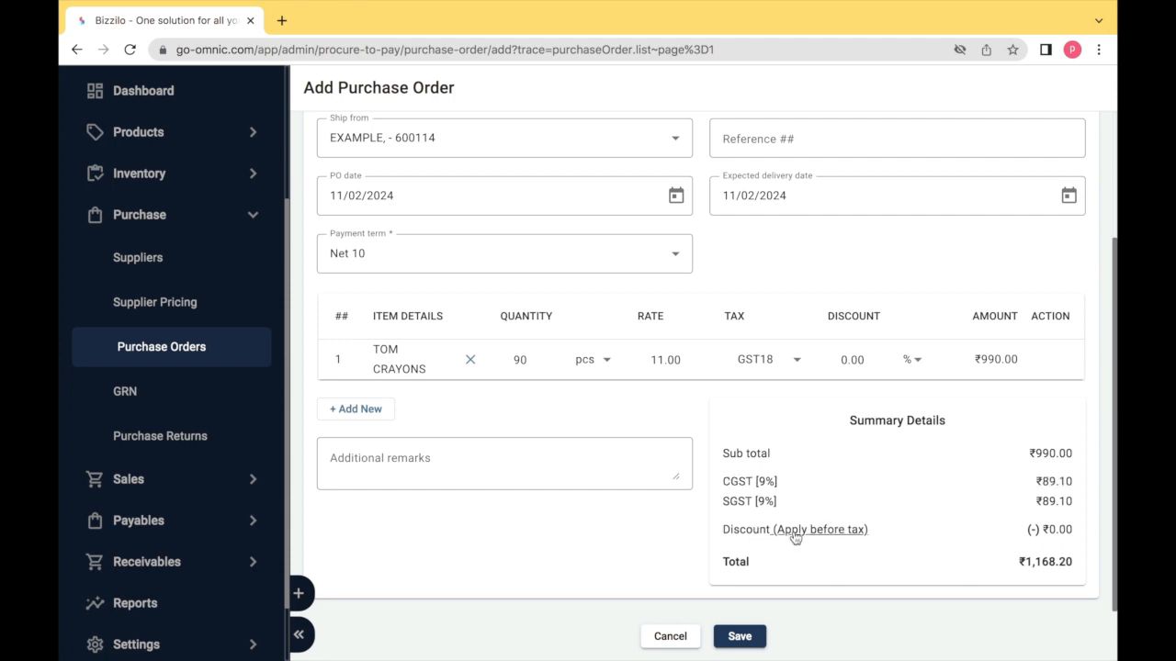
{"action": "left_click", "coordinate": [795, 530]}
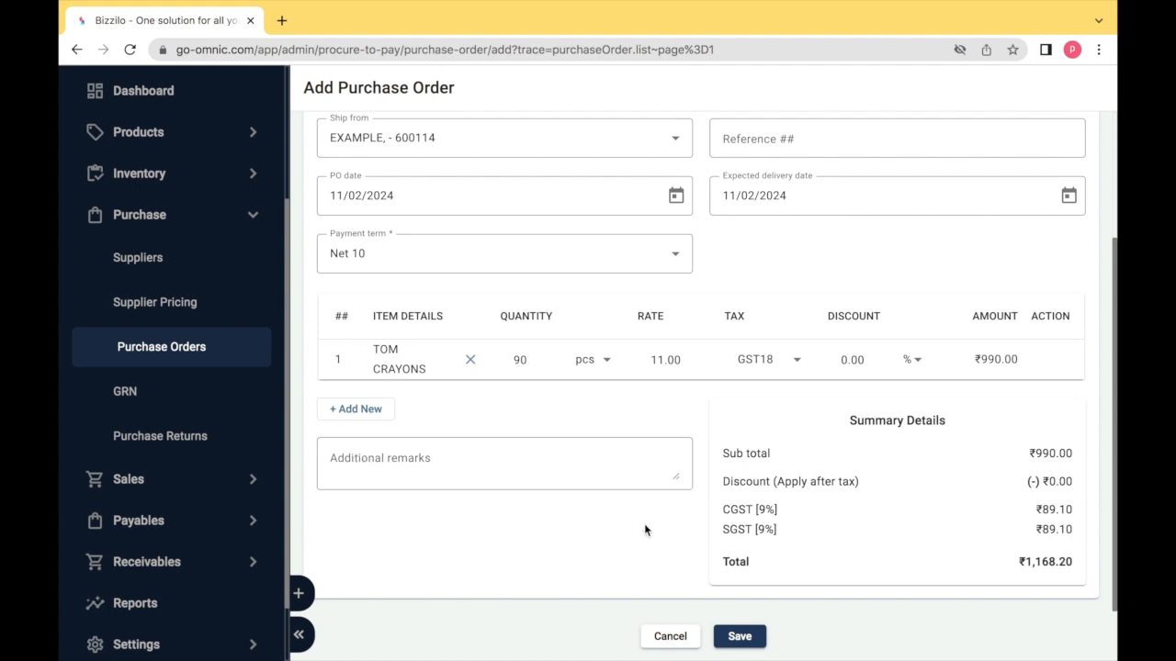
- Save the ₹1,168.20 order as draft PO-00000071, review it, then leave its edit form unchanged
{"action": "left_click", "coordinate": [738, 636]}
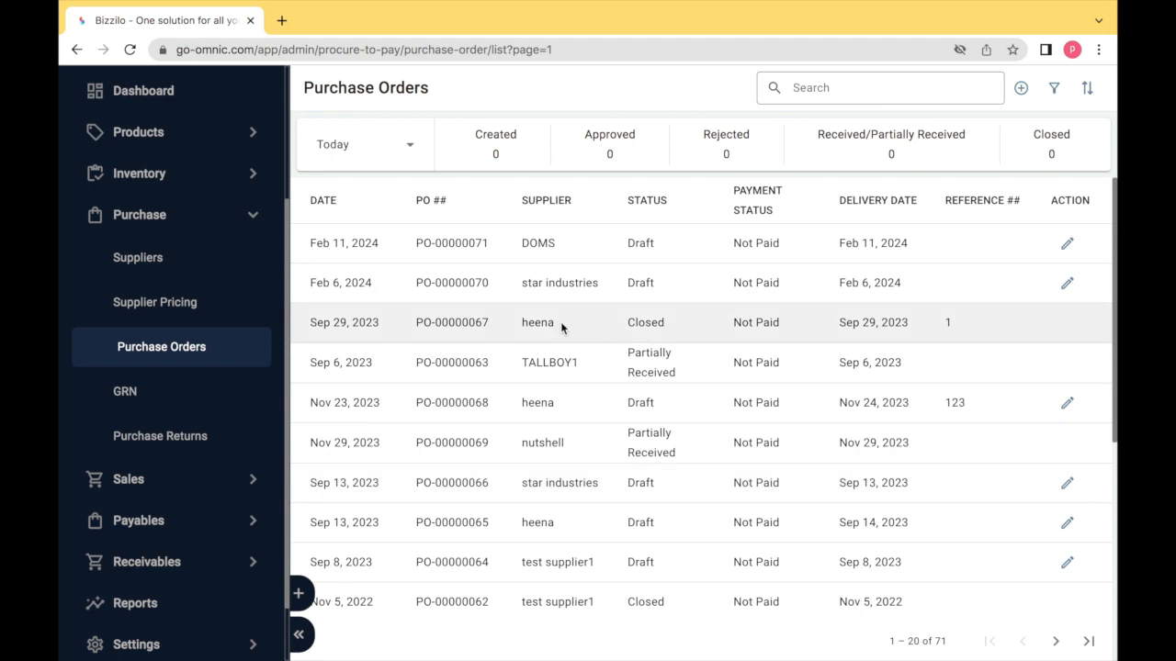
{"action": "left_click", "coordinate": [444, 244]}
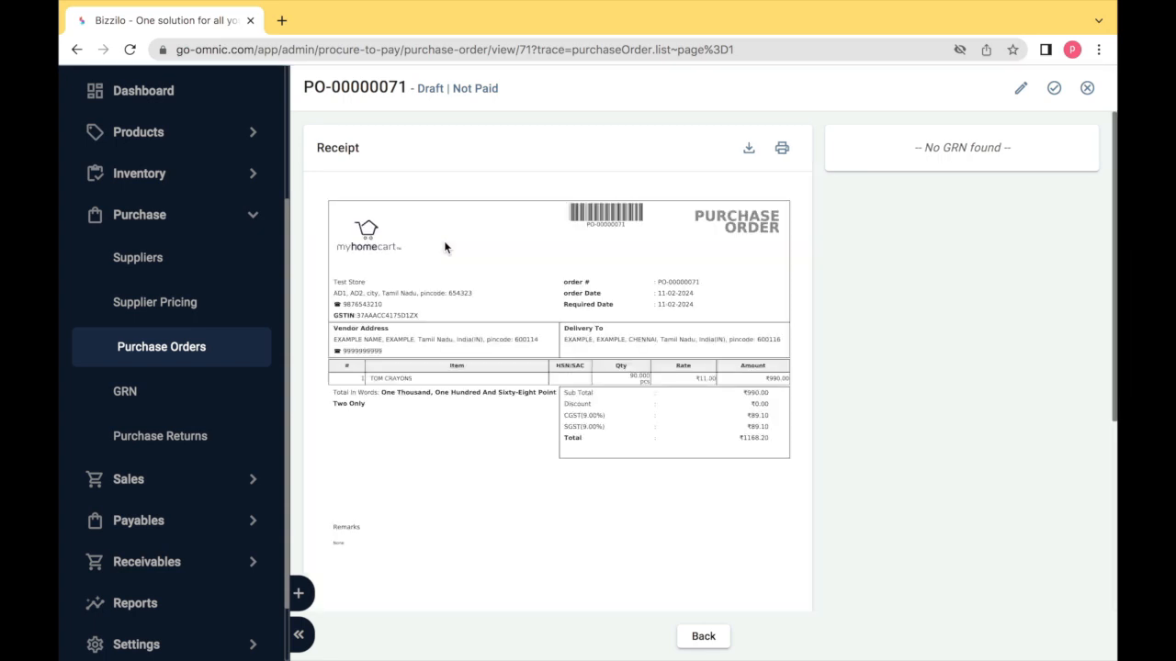
{"action": "left_click", "coordinate": [695, 636]}
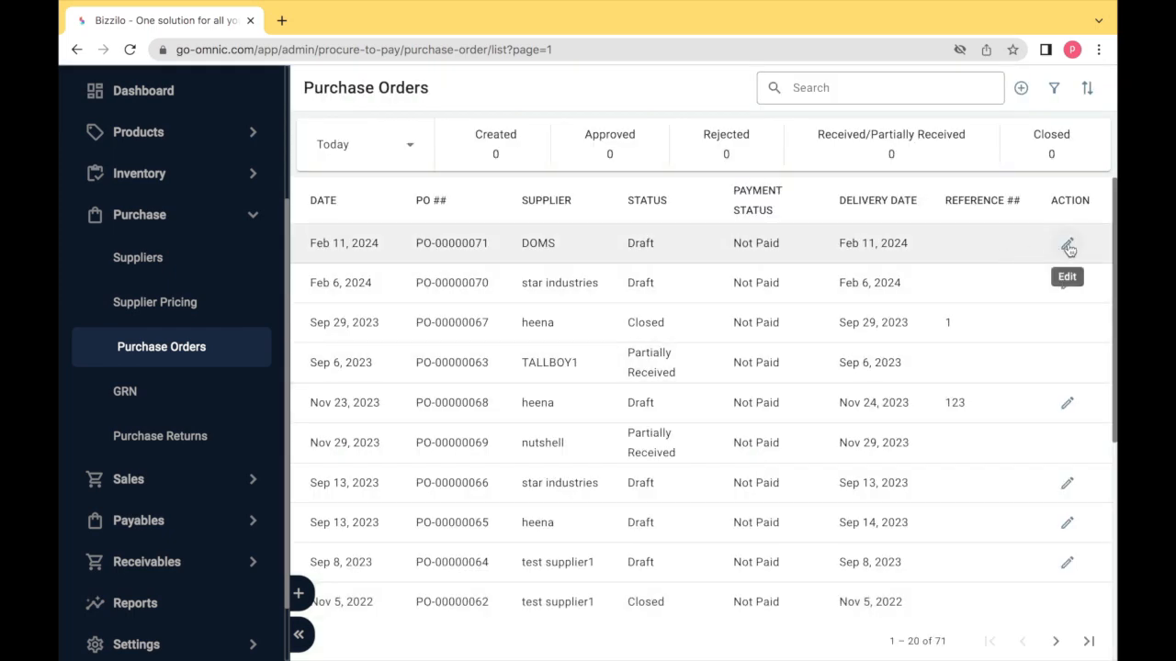
{"action": "left_click", "coordinate": [1068, 245]}
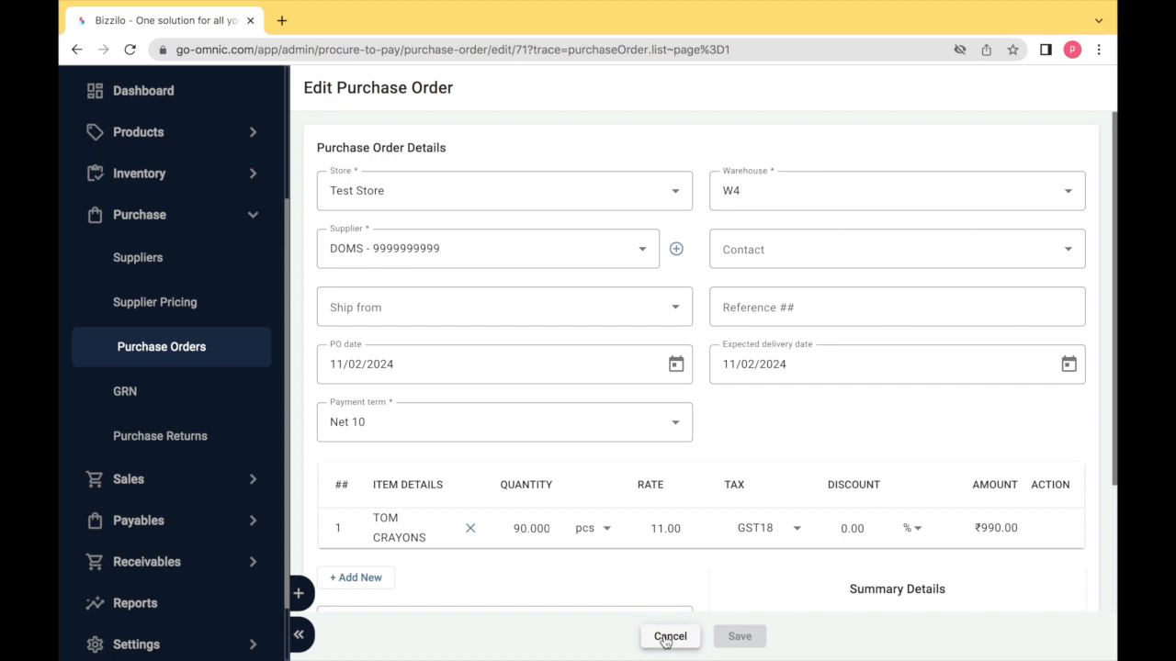
{"action": "left_click", "coordinate": [670, 637]}
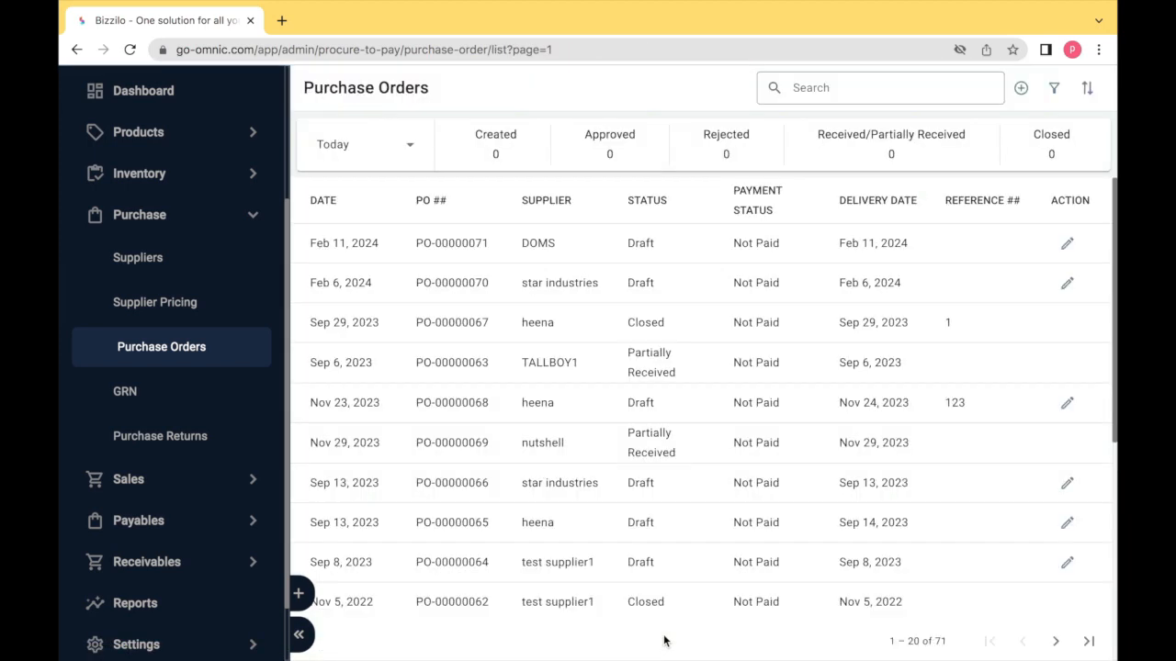
- Approve PO-00000071 from its details page and go back to the purchase order list
{"action": "left_click", "coordinate": [470, 245]}
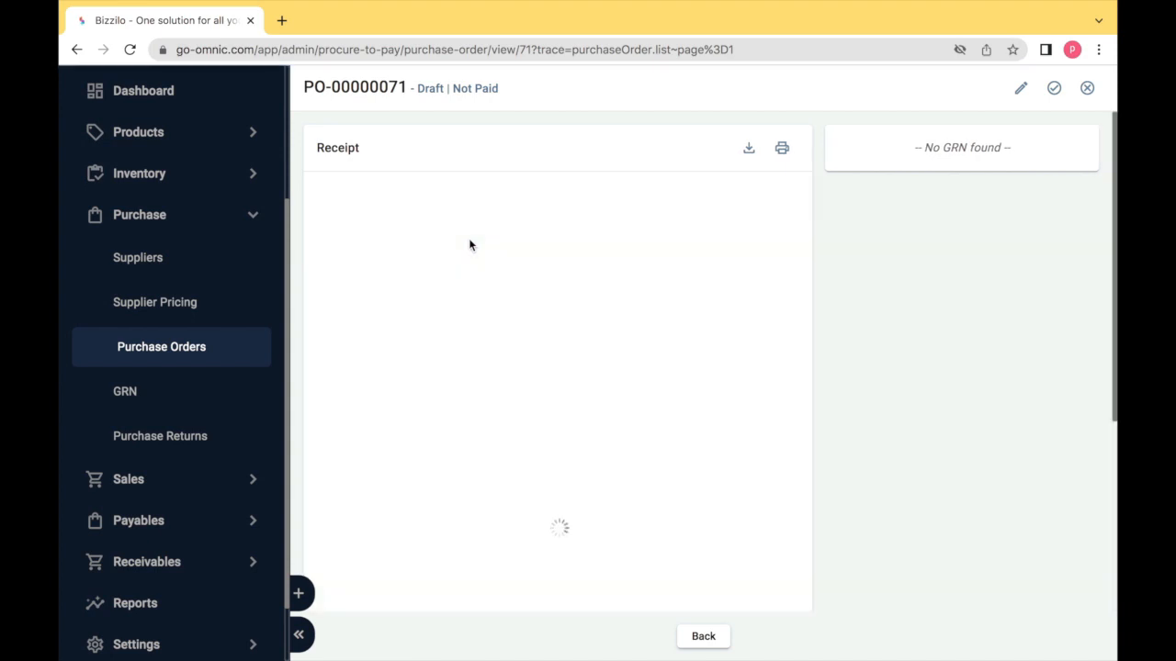
{"action": "left_click", "coordinate": [1056, 87]}
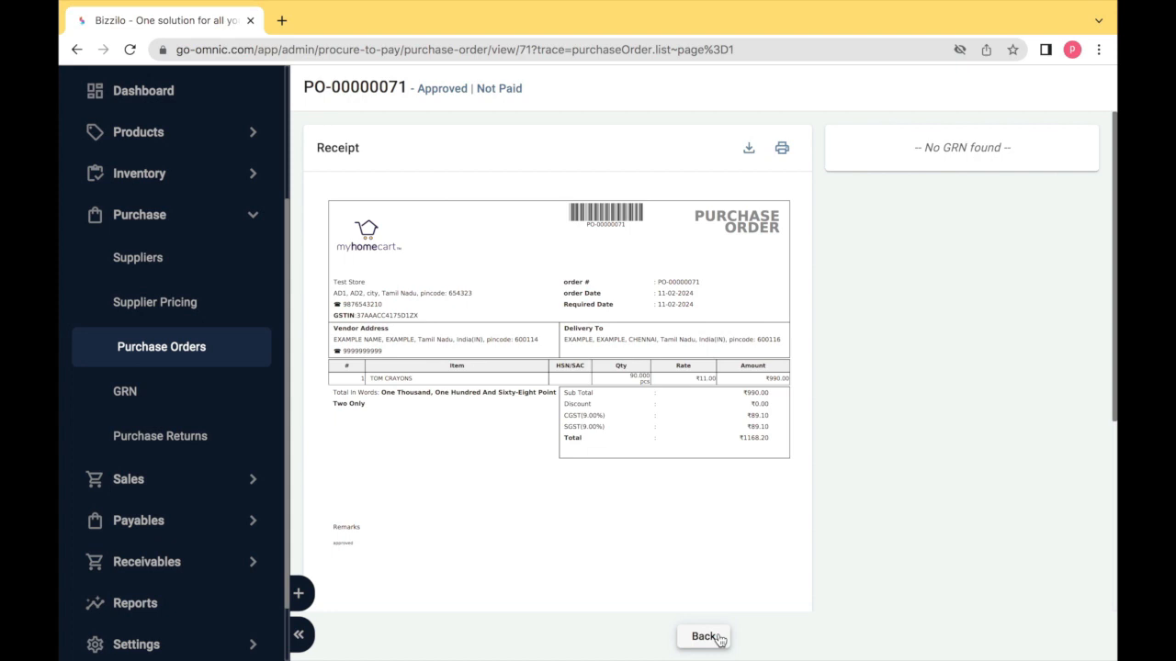
{"action": "left_click", "coordinate": [720, 640]}
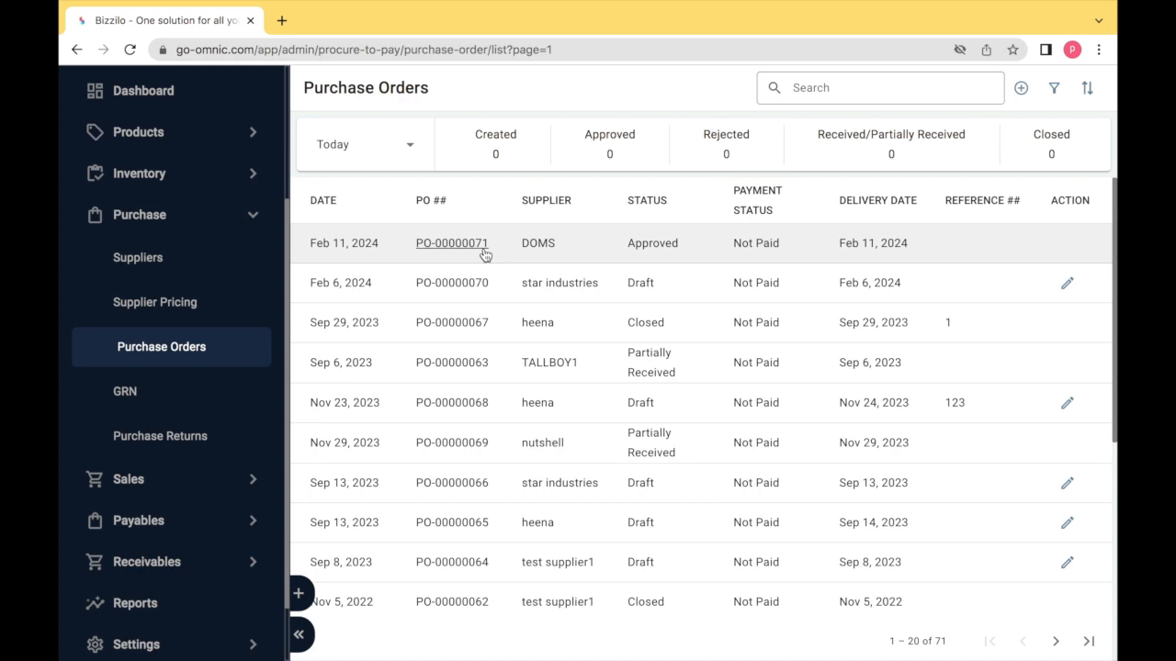
- Download the PO-00000071 receipt as PO-00000071.pdf and open the file
{"action": "left_click", "coordinate": [157, 220]}
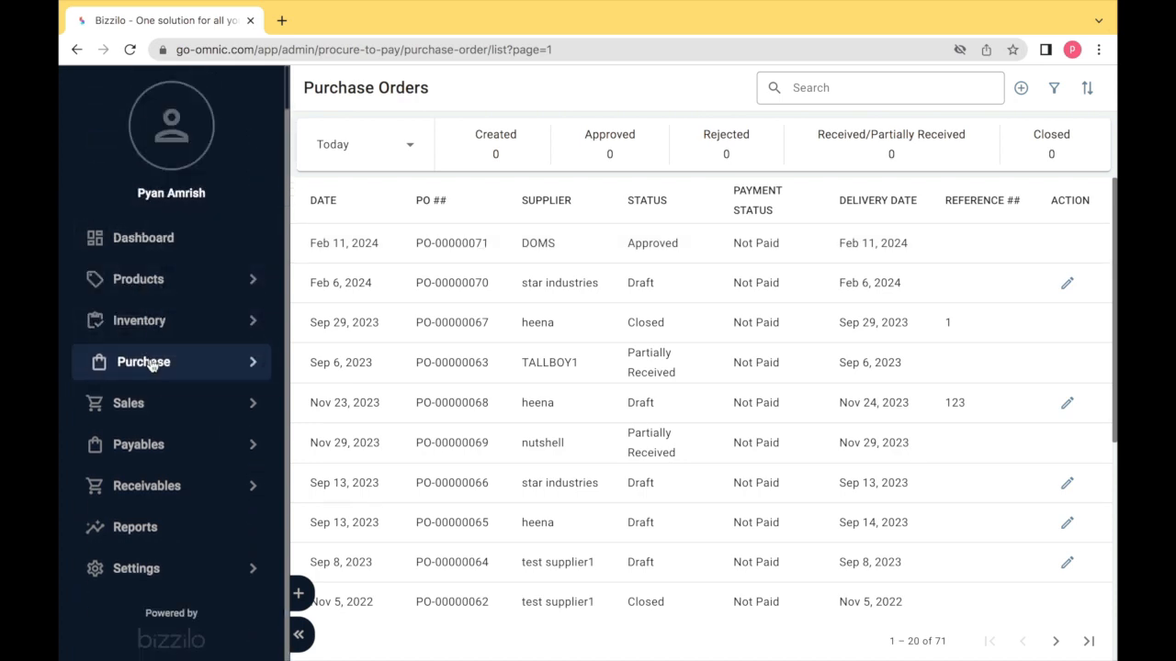
{"action": "left_click", "coordinate": [153, 366]}
{"action": "left_click", "coordinate": [160, 347]}
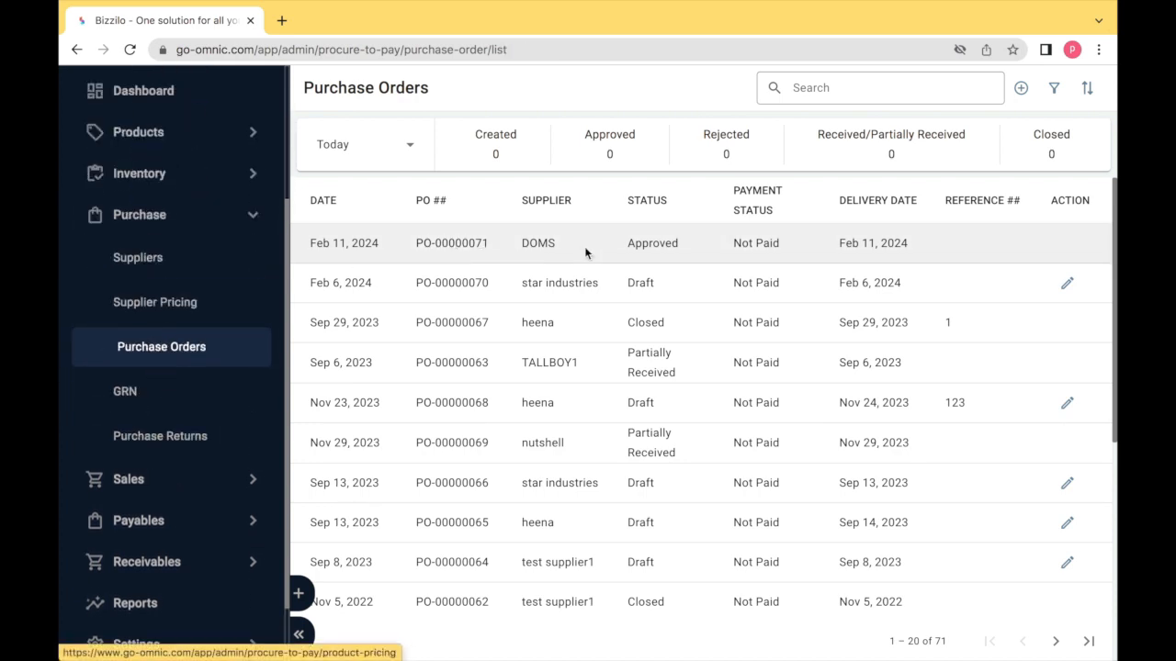
{"action": "left_click", "coordinate": [437, 246]}
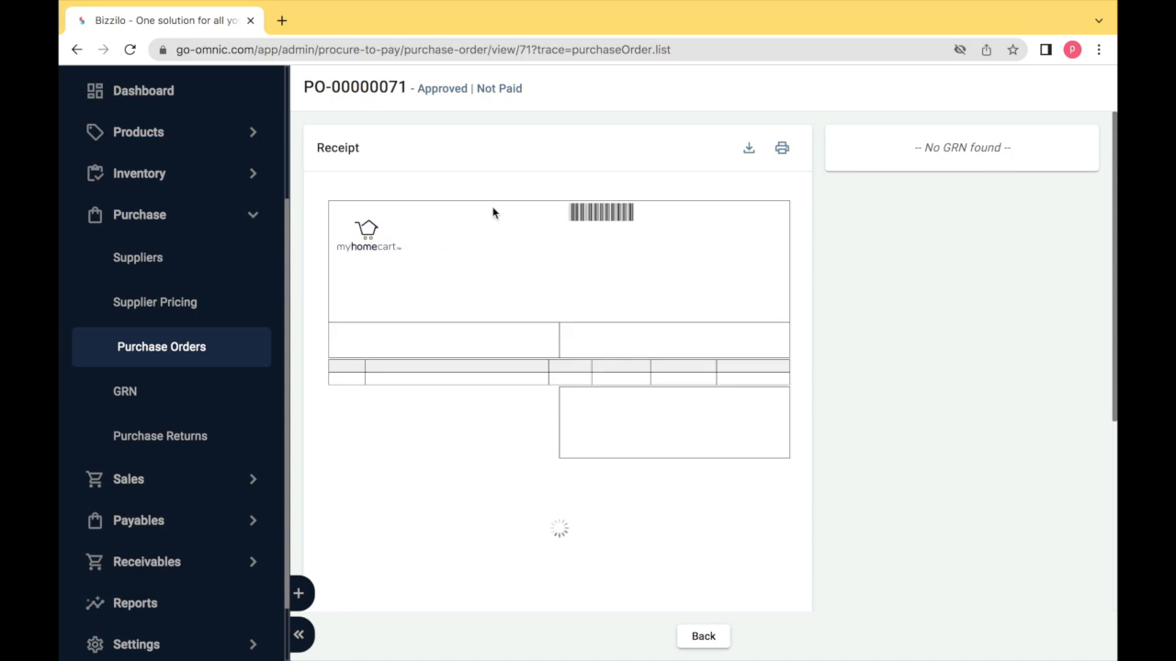
{"action": "left_click", "coordinate": [751, 150]}
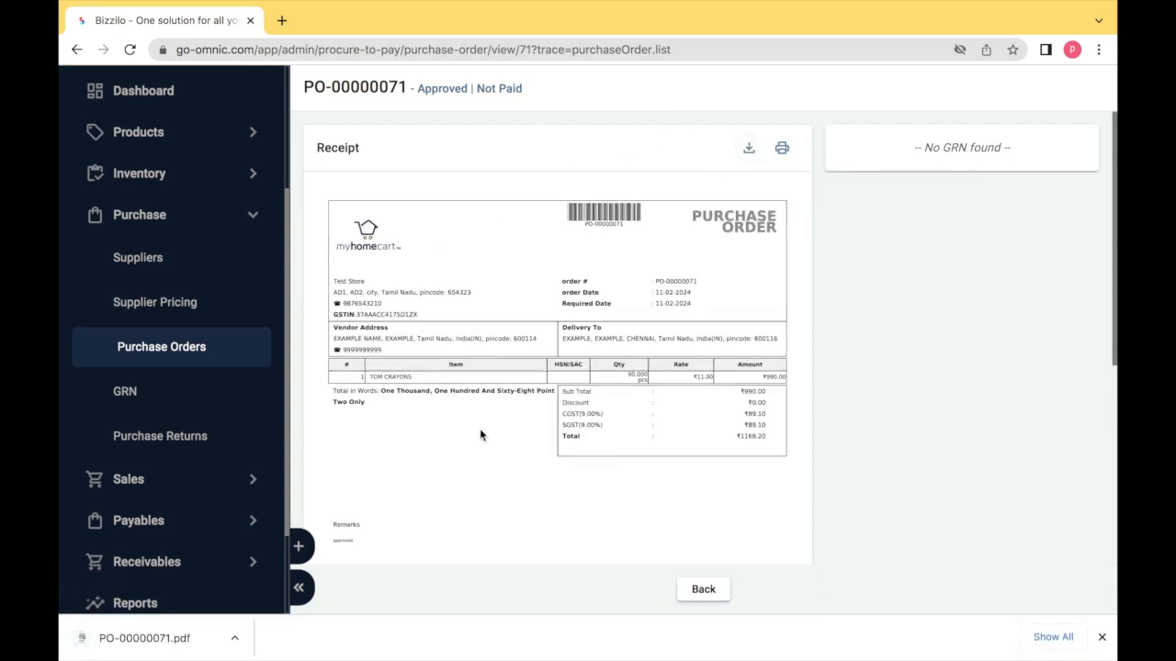
{"action": "left_click", "coordinate": [213, 641]}
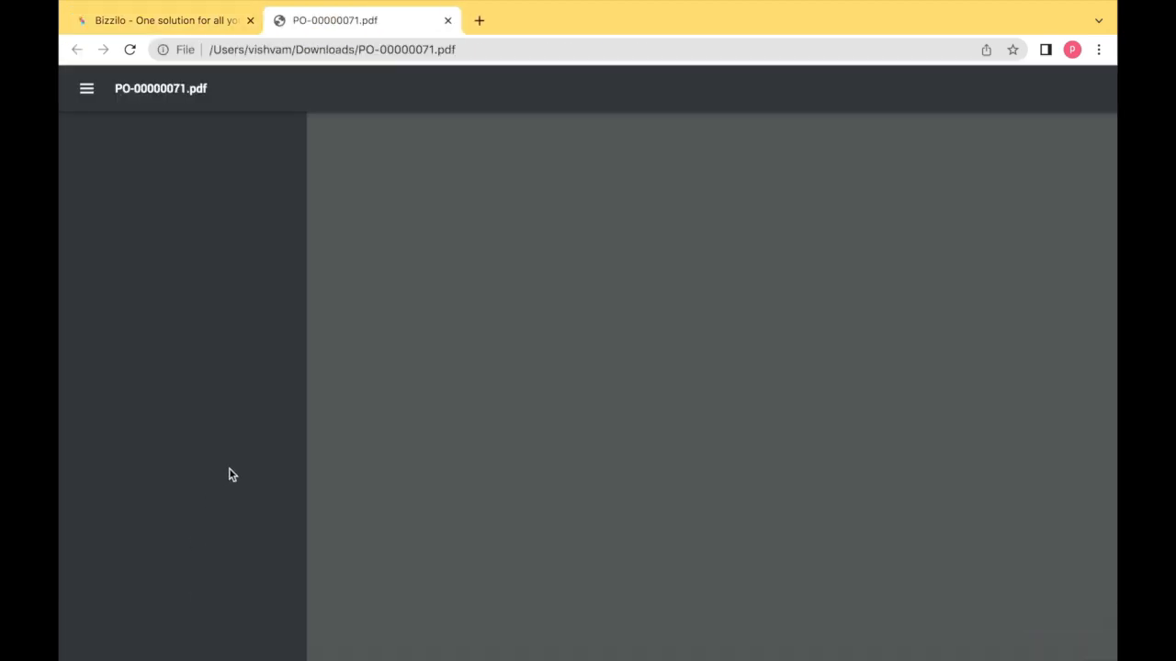
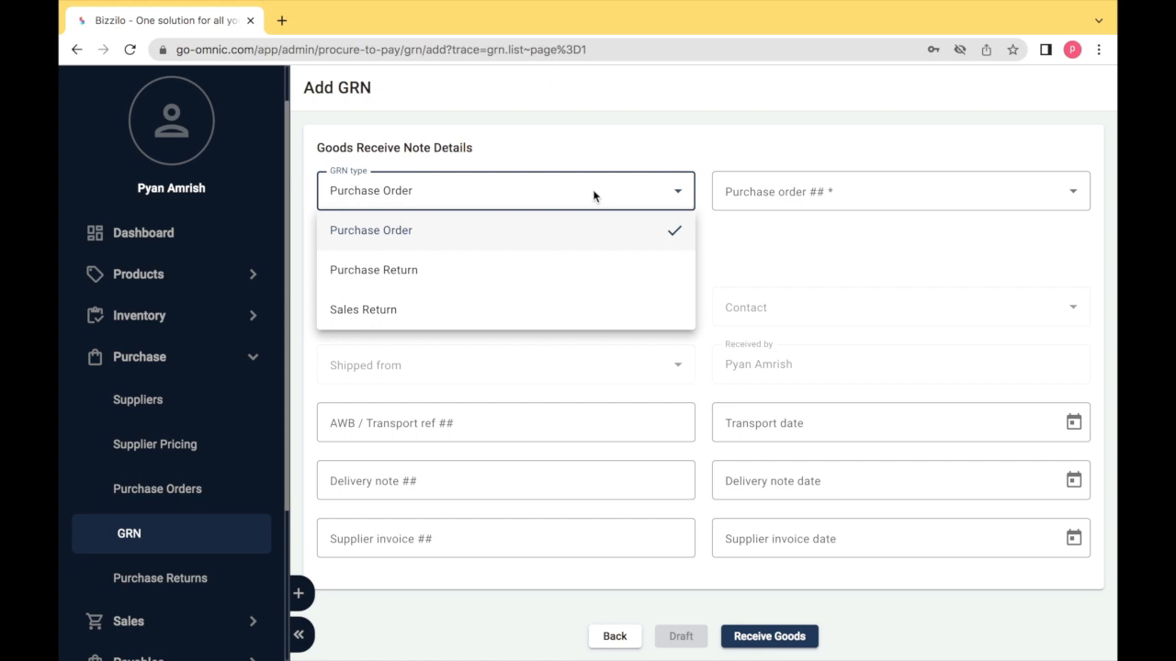
- Keep Purchase Order as the GRN type and select purchase order PO-00000071
{"action": "left_click", "coordinate": [664, 230]}
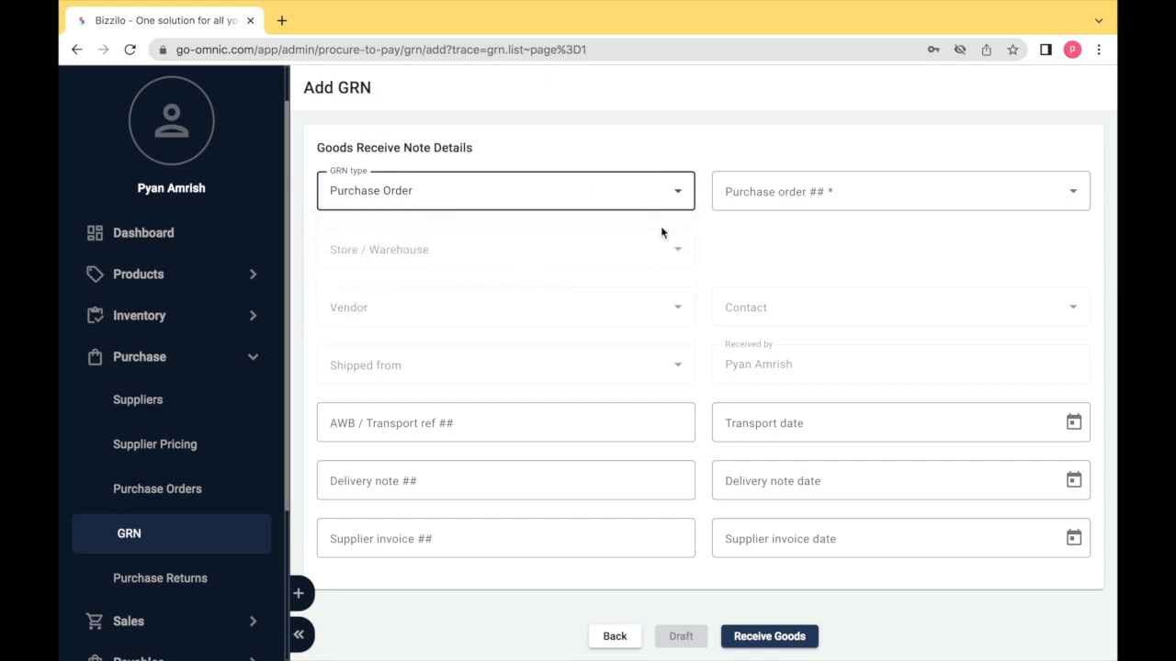
{"action": "left_click", "coordinate": [729, 210]}
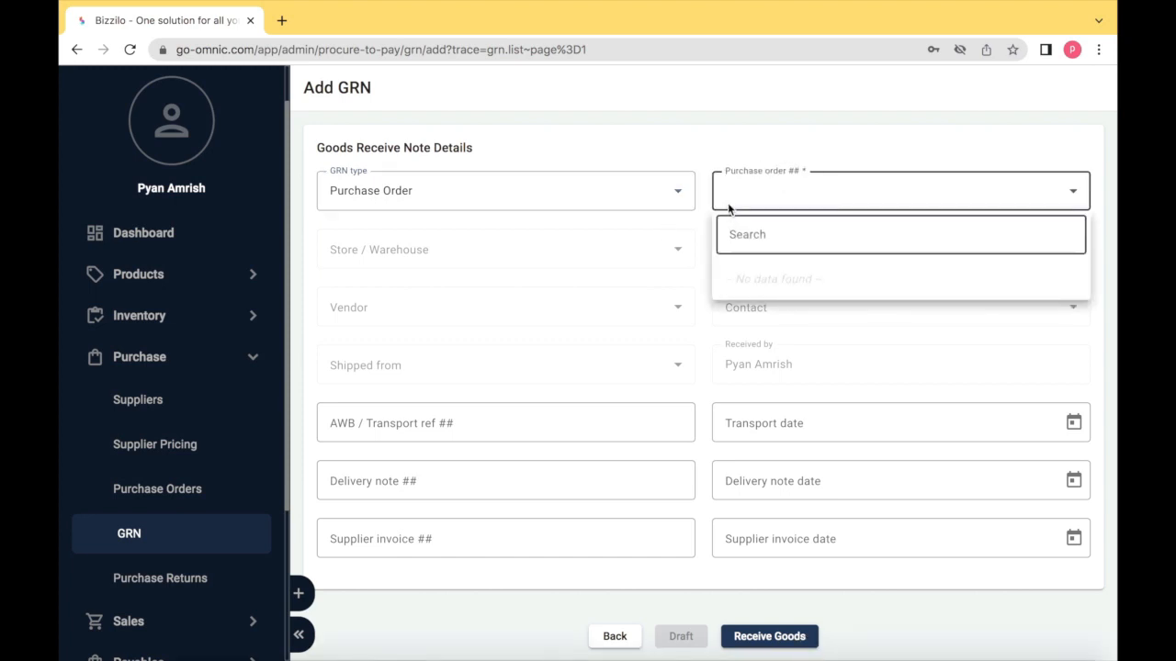
{"action": "type", "text": "P"}
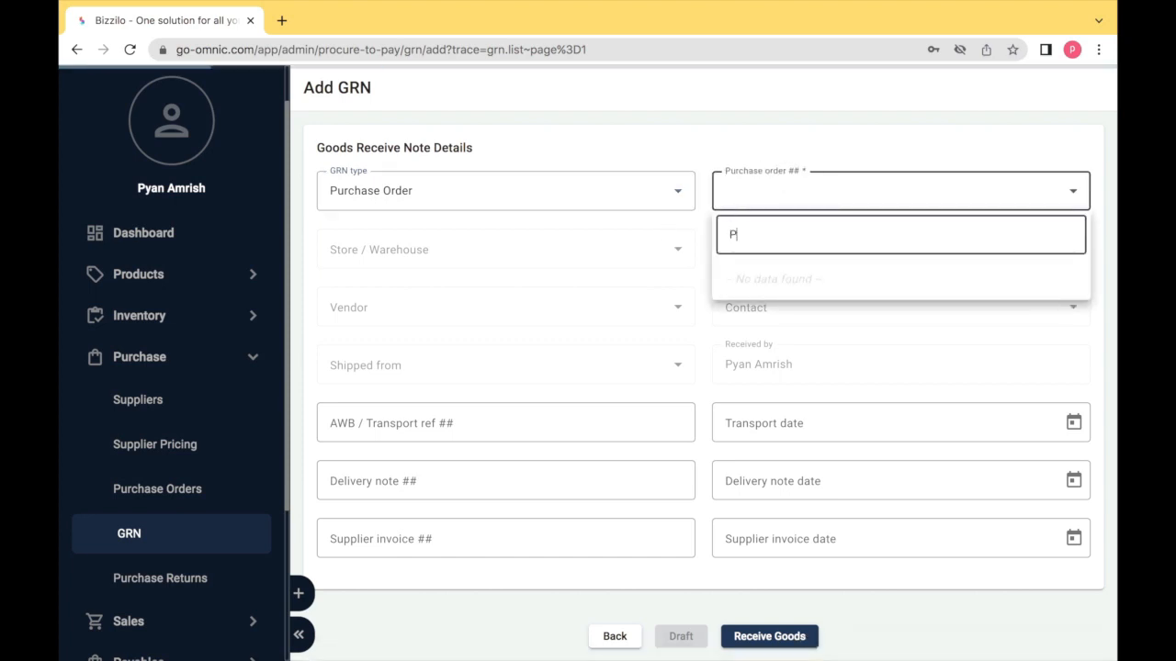
{"action": "type", "text": "O-"}
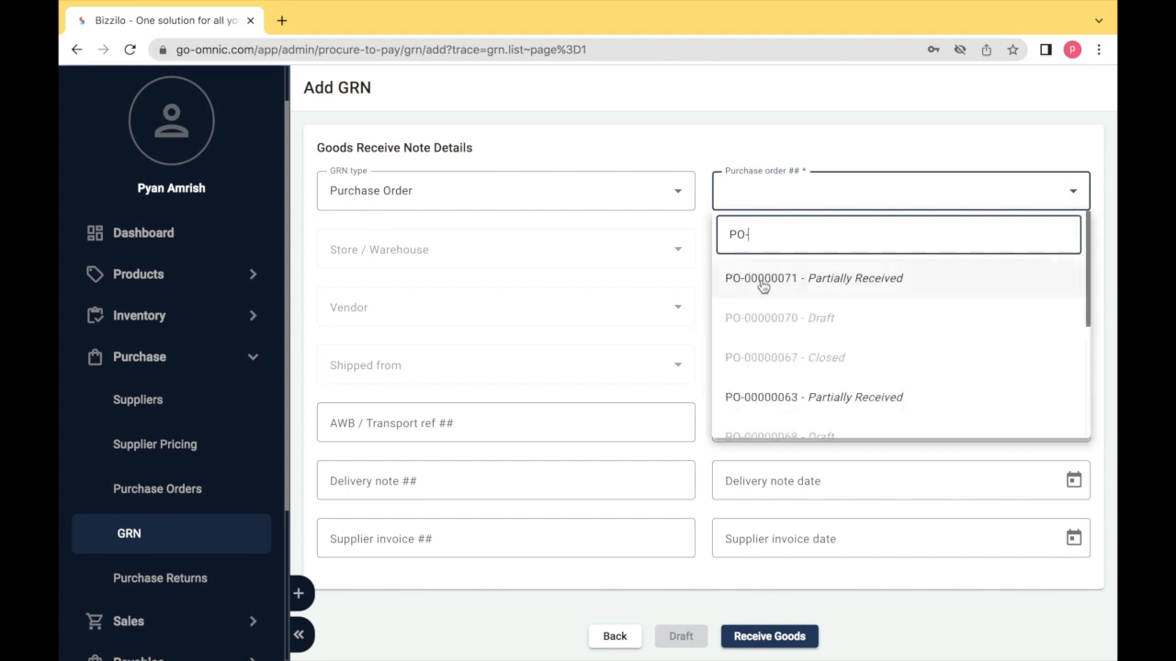
{"action": "left_click", "coordinate": [761, 281]}
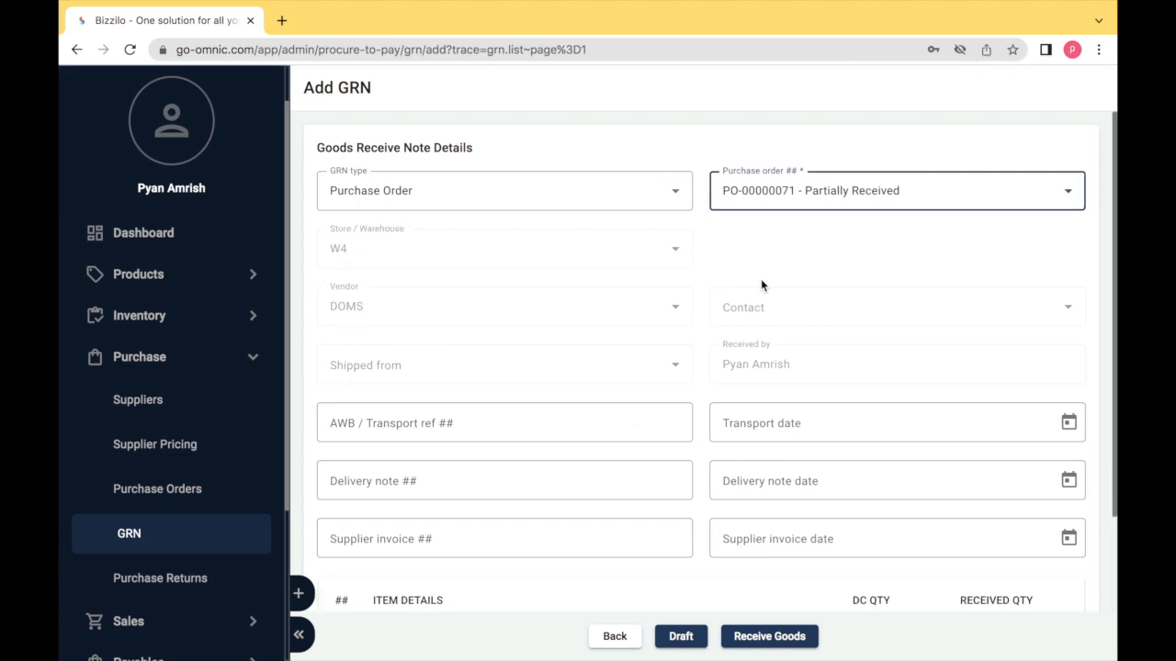
- Switch the GRN type to Purchase Return and look at its return and warehouse lists
{"action": "left_click", "coordinate": [580, 200]}
{"action": "left_click", "coordinate": [543, 269]}
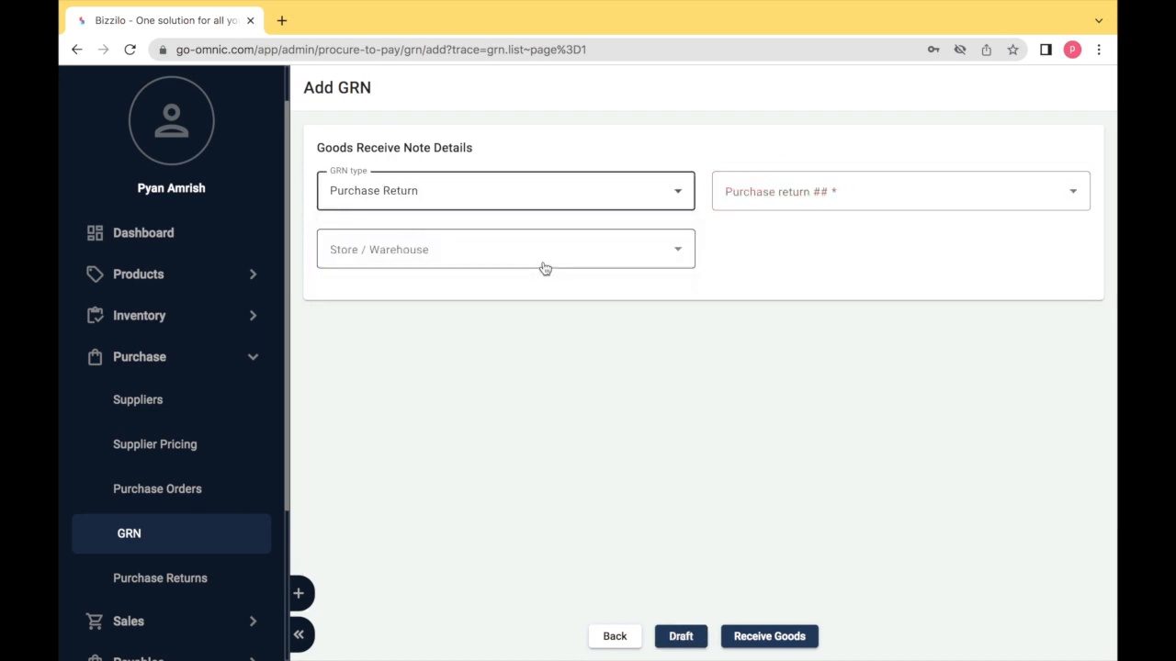
{"action": "left_click", "coordinate": [736, 198]}
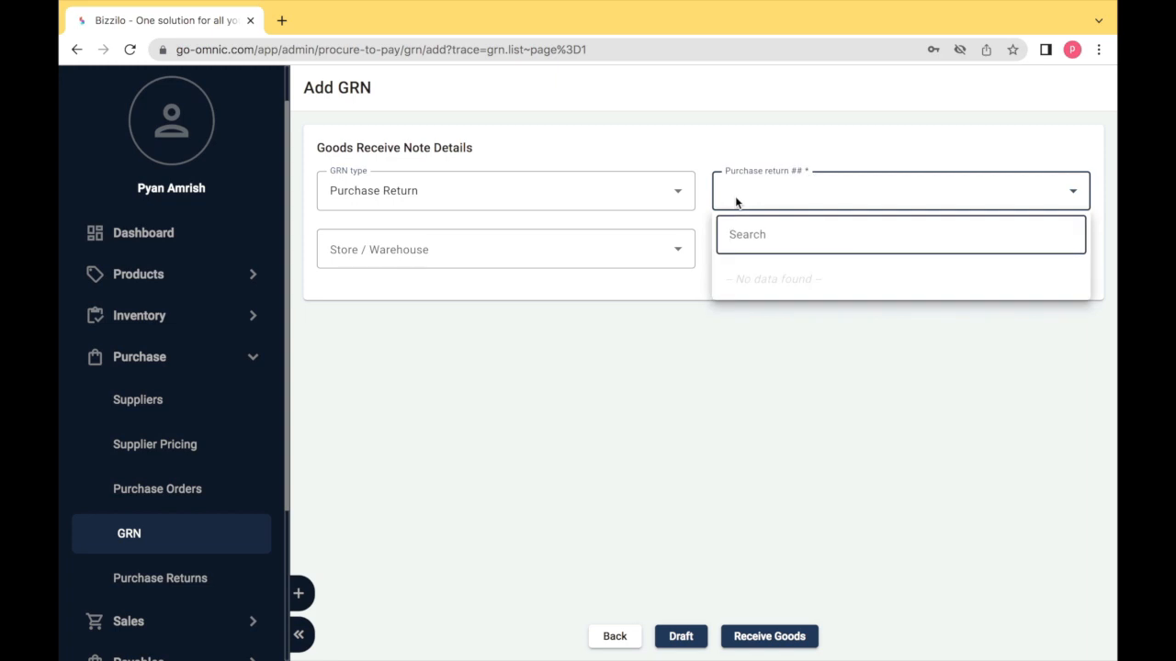
{"action": "left_click", "coordinate": [648, 256]}
{"action": "left_click", "coordinate": [648, 256]}
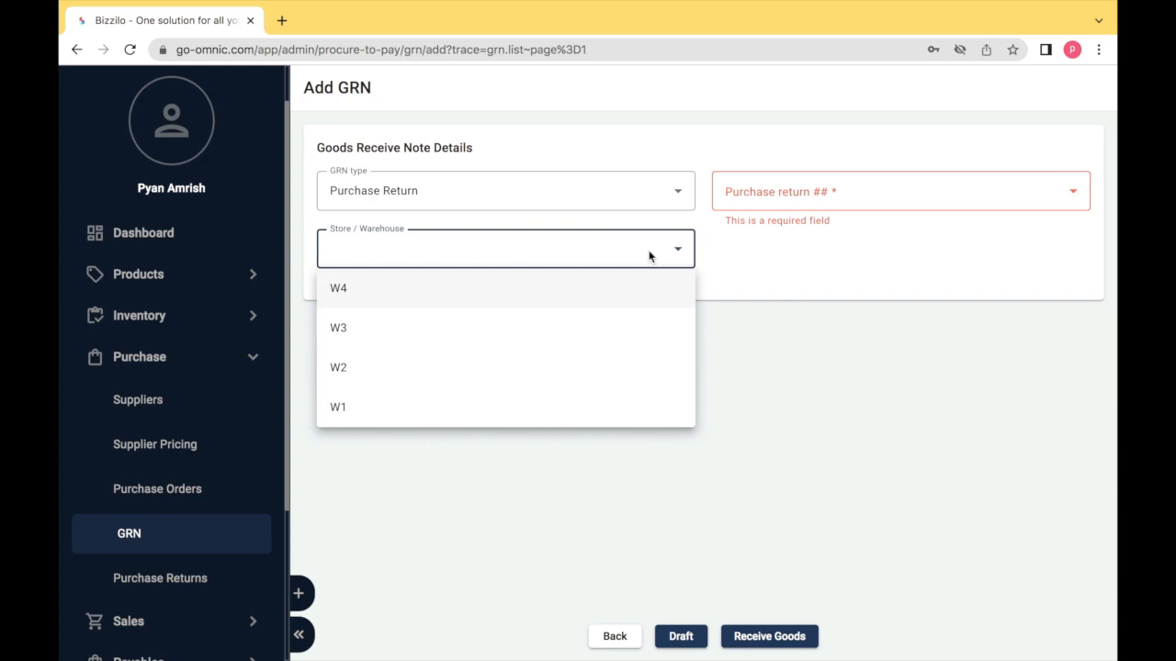
{"action": "left_click", "coordinate": [648, 256]}
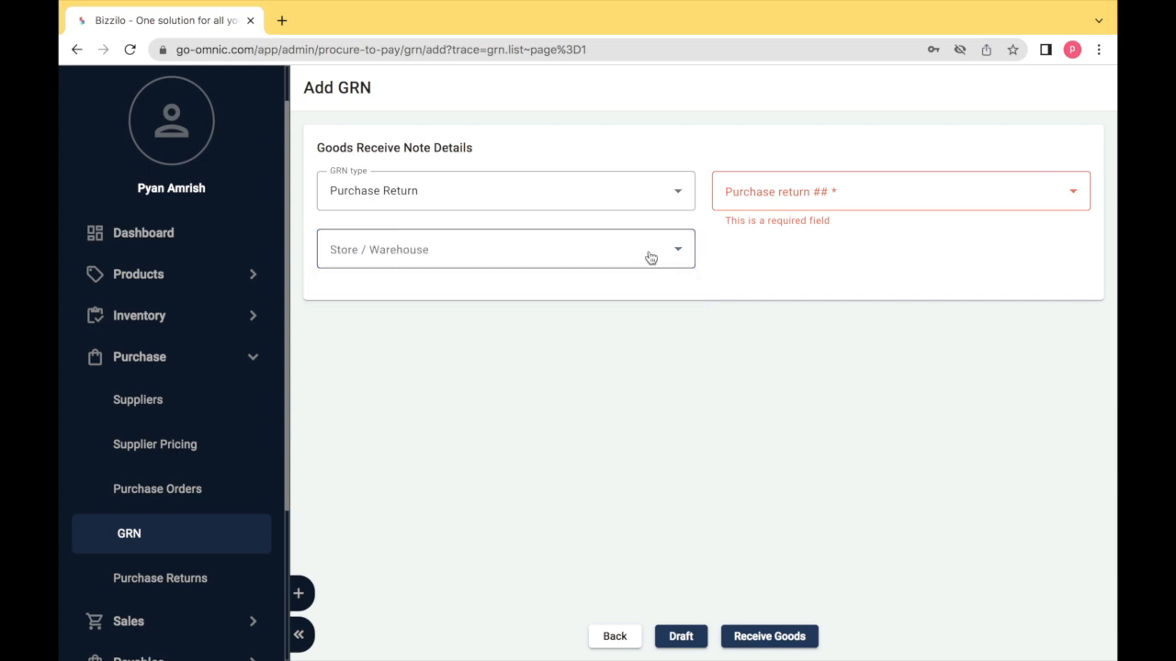
- Switch the GRN type to Sales Return and check its return and warehouse lists without choosing
{"action": "left_click", "coordinate": [544, 193]}
{"action": "left_click", "coordinate": [487, 308]}
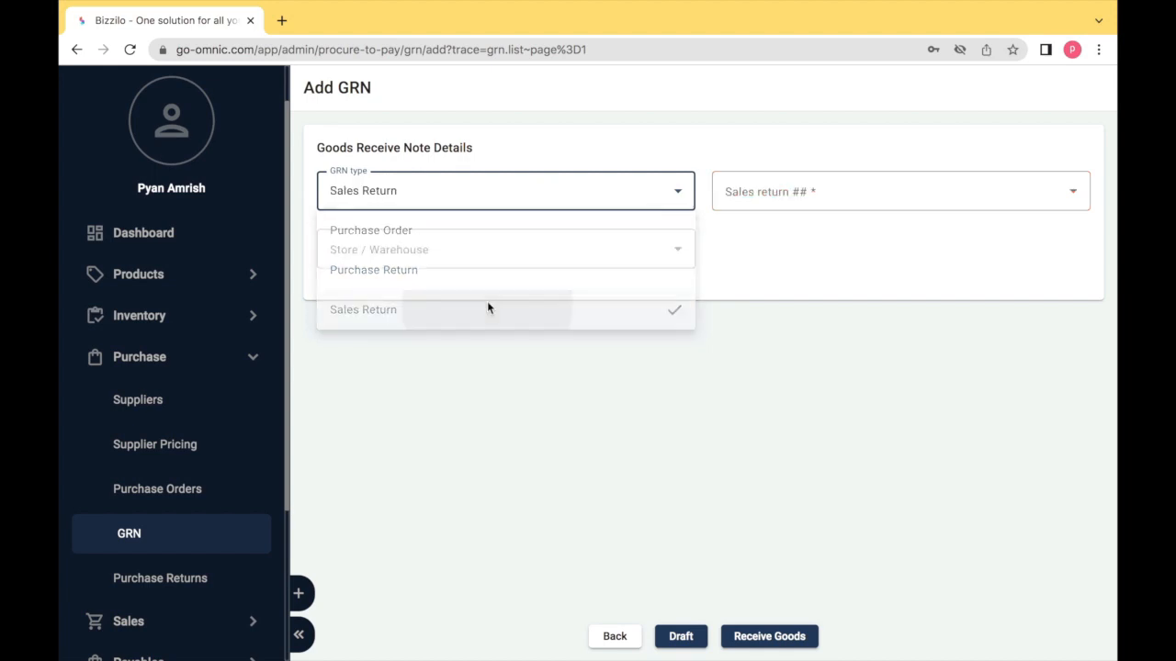
{"action": "left_click", "coordinate": [744, 191]}
{"action": "left_click", "coordinate": [744, 195]}
{"action": "left_click", "coordinate": [631, 250]}
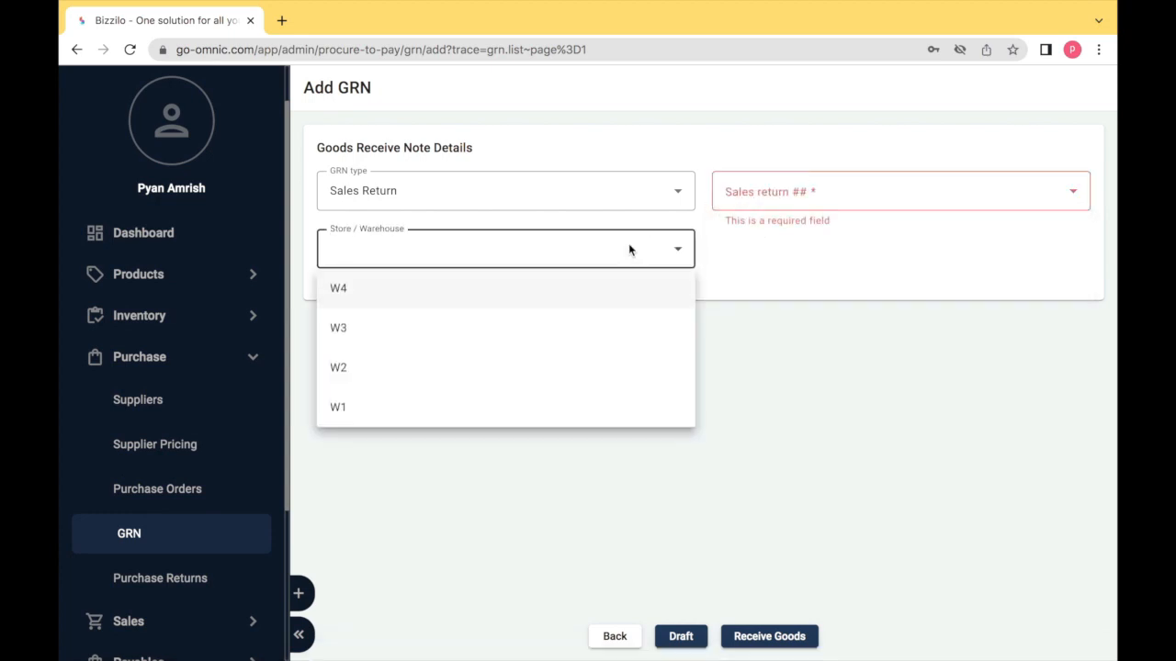
{"action": "left_click", "coordinate": [624, 257]}
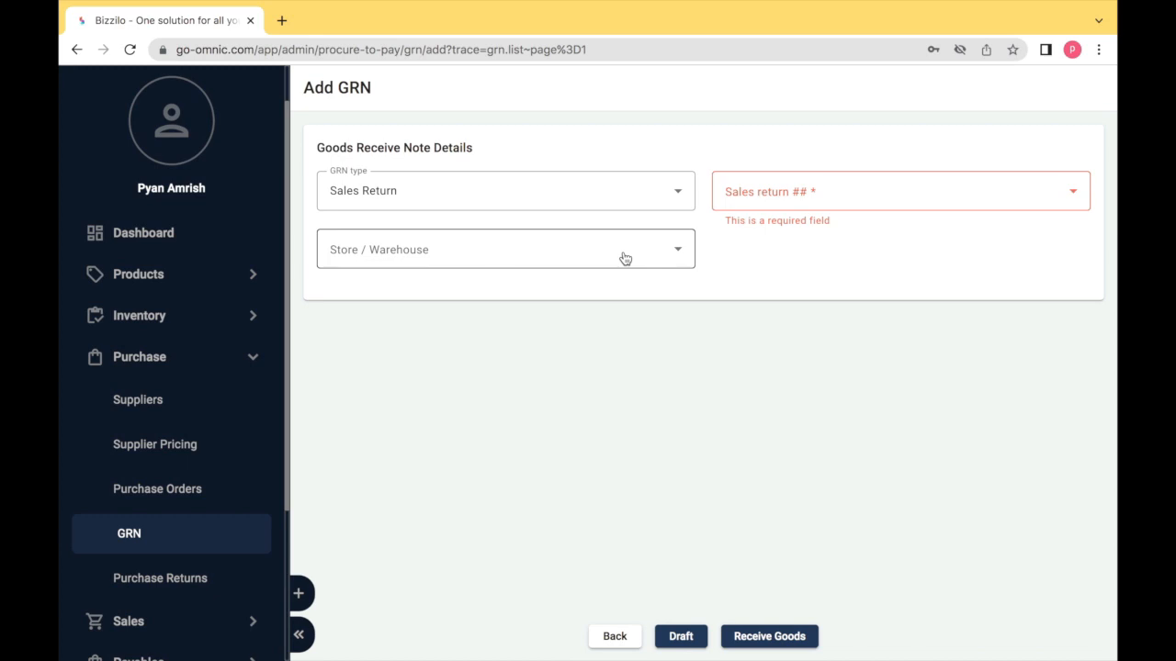
{"action": "left_click", "coordinate": [626, 201]}
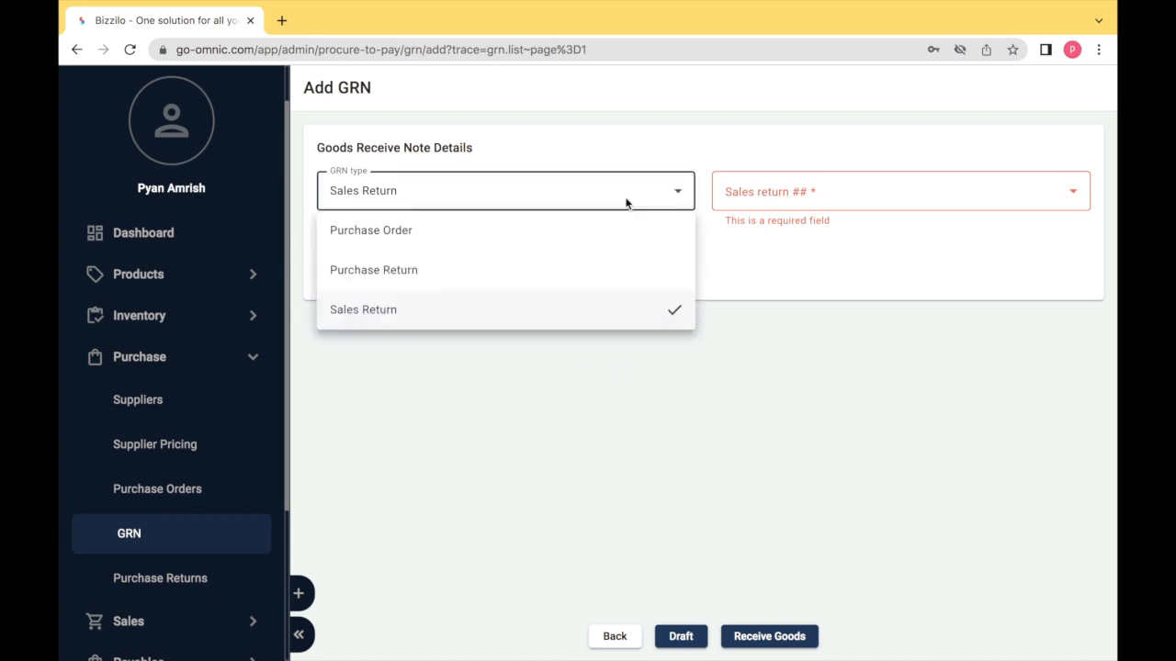
- Set the GRN type back to Purchase Order and enter transport reference A12DD3 with its date
{"action": "left_click", "coordinate": [592, 241]}
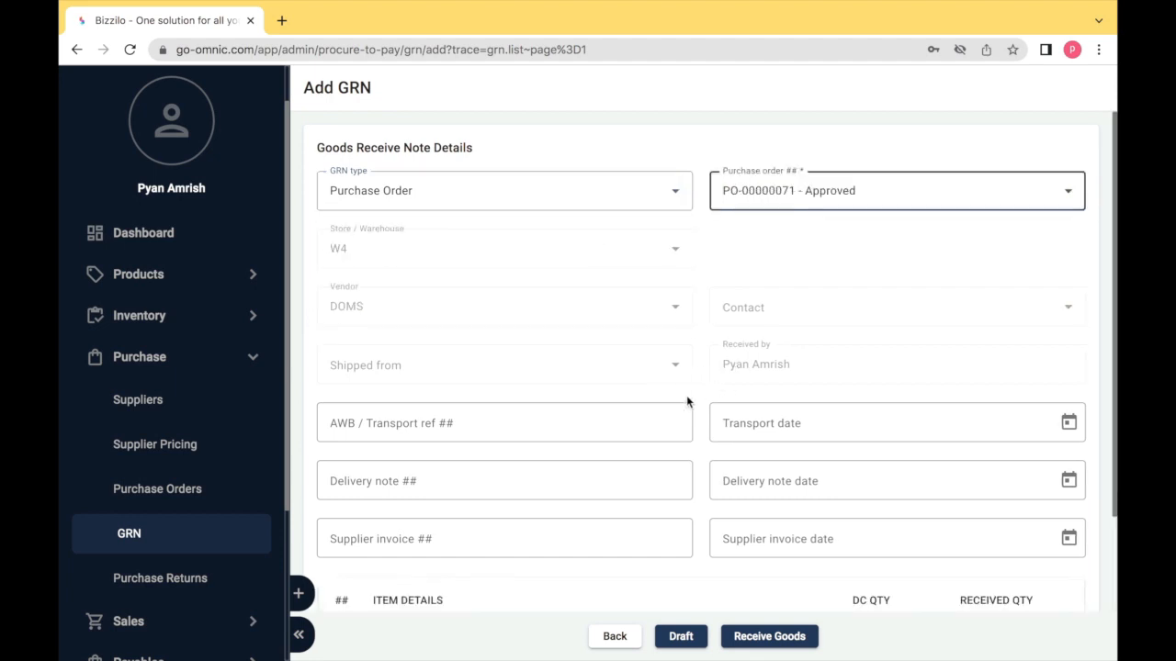
{"action": "left_click", "coordinate": [641, 418]}
{"action": "type", "text": "A12DD3"}
{"action": "key", "text": "Tab"}
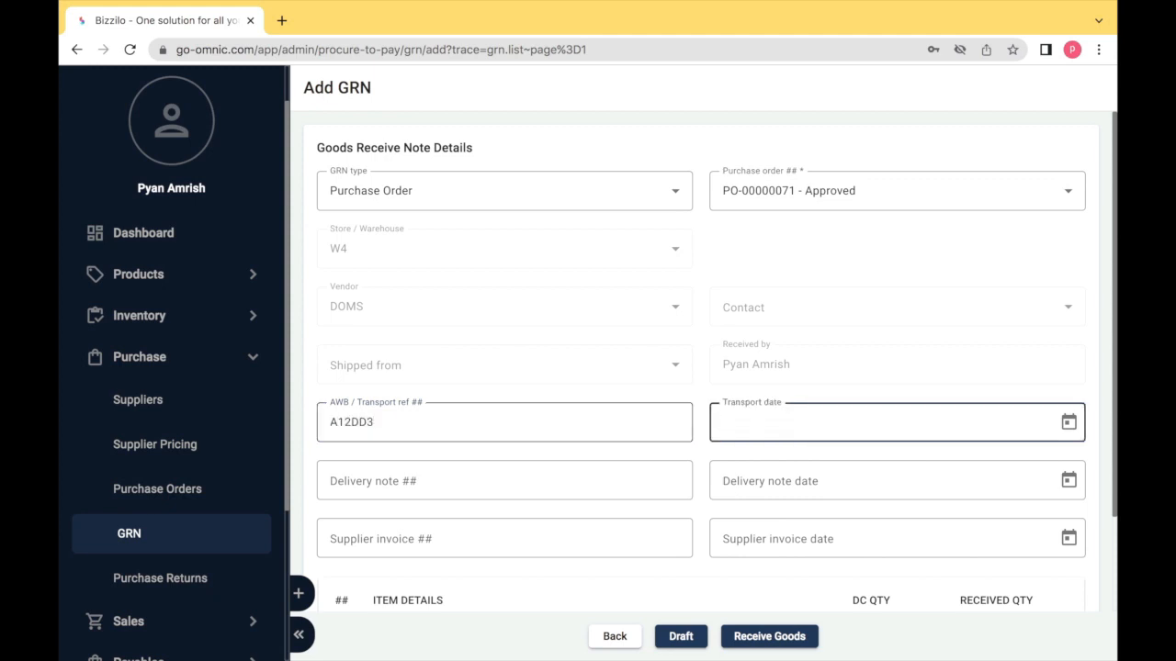
{"action": "left_click", "coordinate": [1070, 423]}
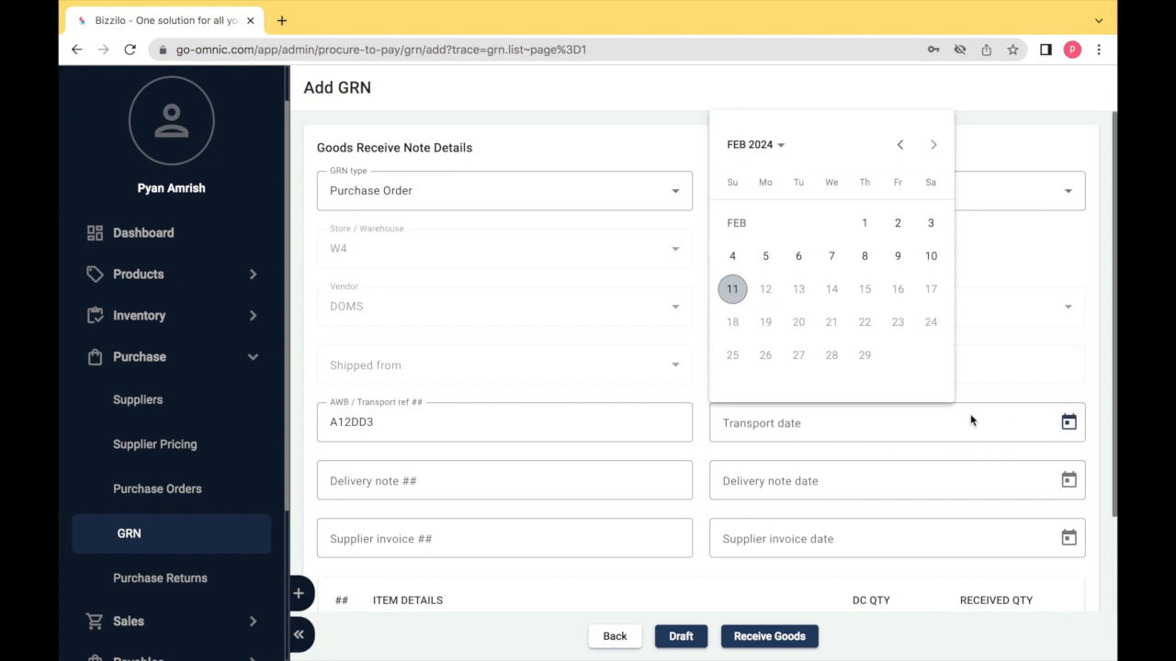
{"action": "left_click", "coordinate": [732, 289]}
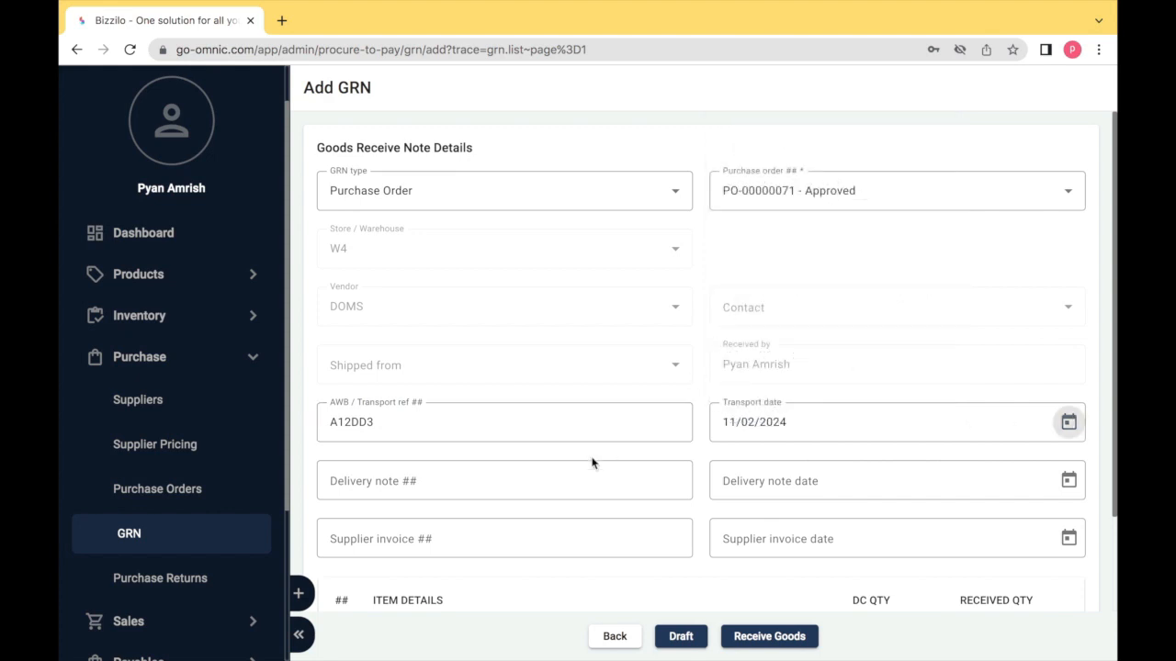
- Enter delivery note 453DE and supplier invoice 3456, each with its date
{"action": "left_click", "coordinate": [557, 474]}
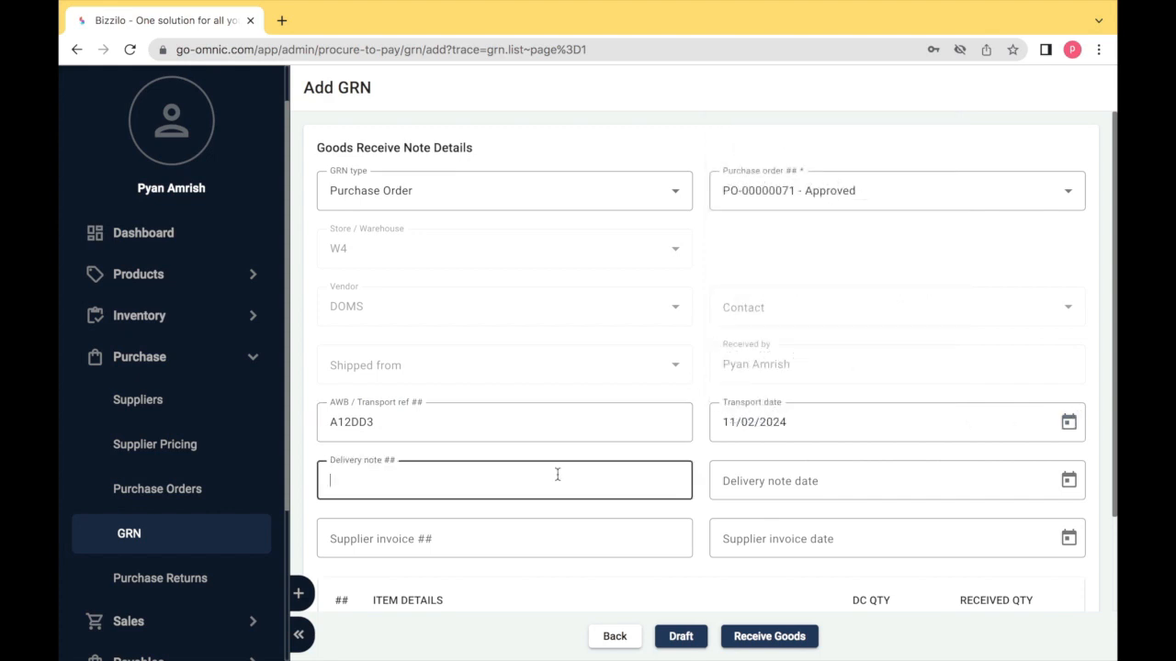
{"action": "type", "text": "453DE"}
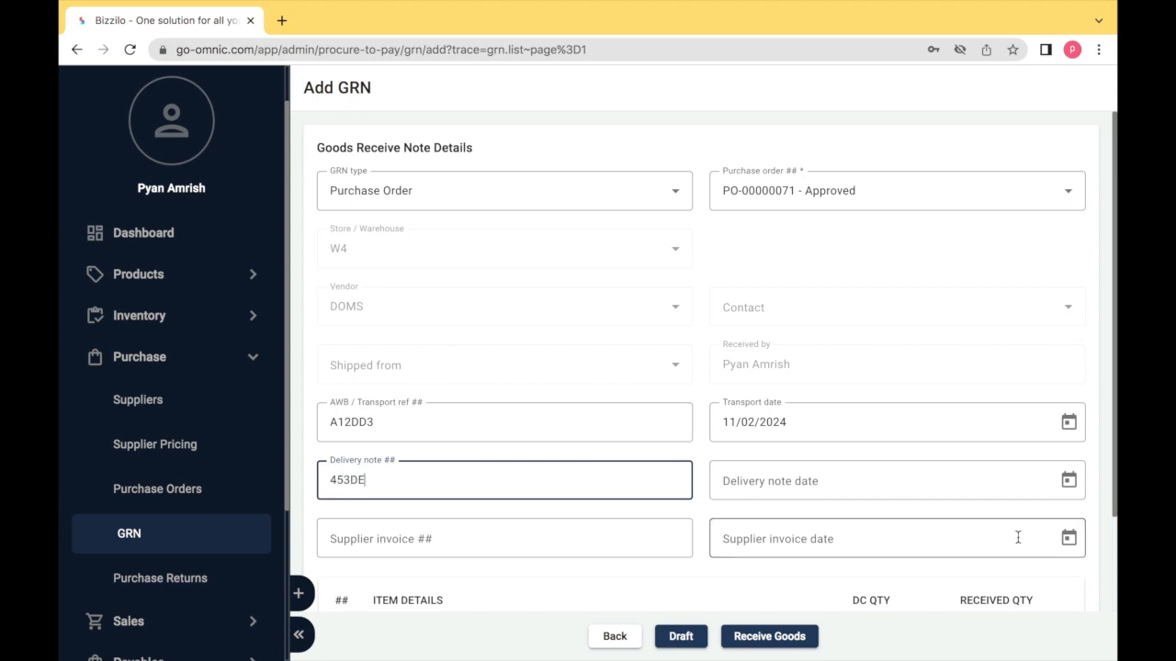
{"action": "left_click", "coordinate": [1068, 480]}
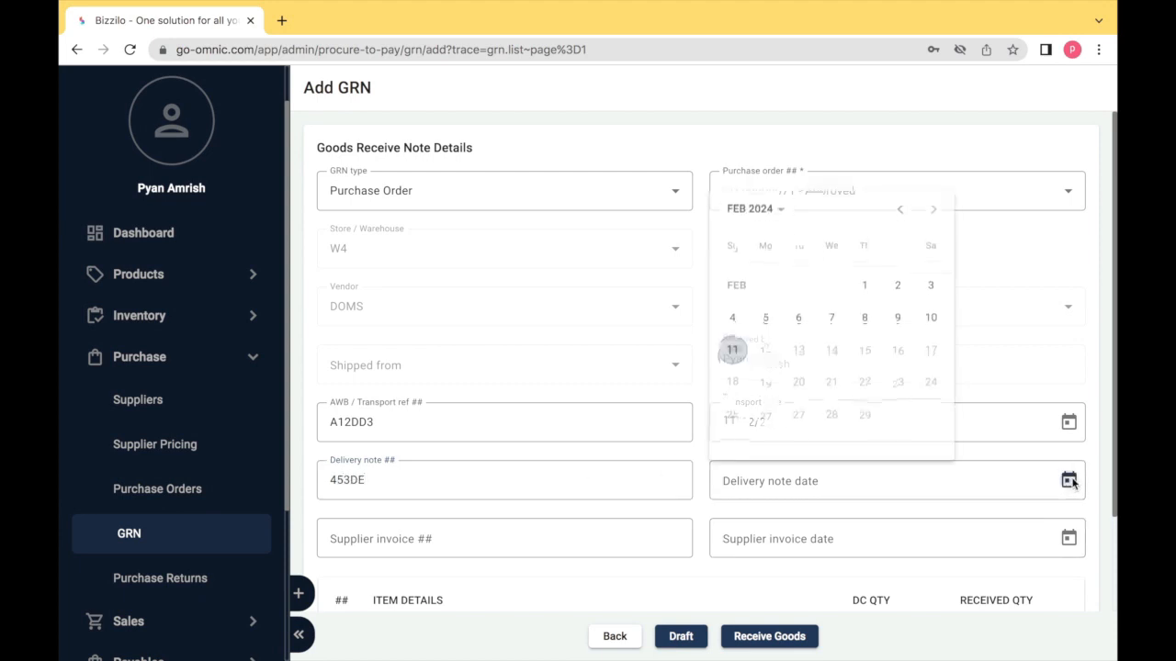
{"action": "left_click", "coordinate": [733, 346]}
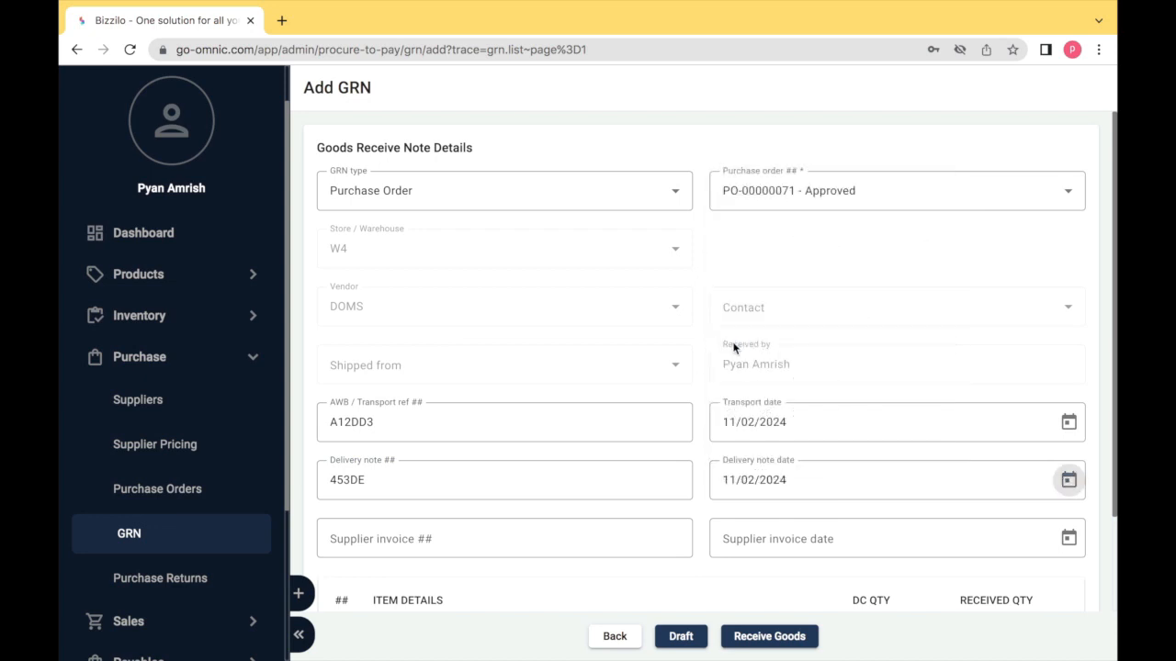
{"action": "left_click", "coordinate": [571, 538]}
{"action": "type", "text": "3456"}
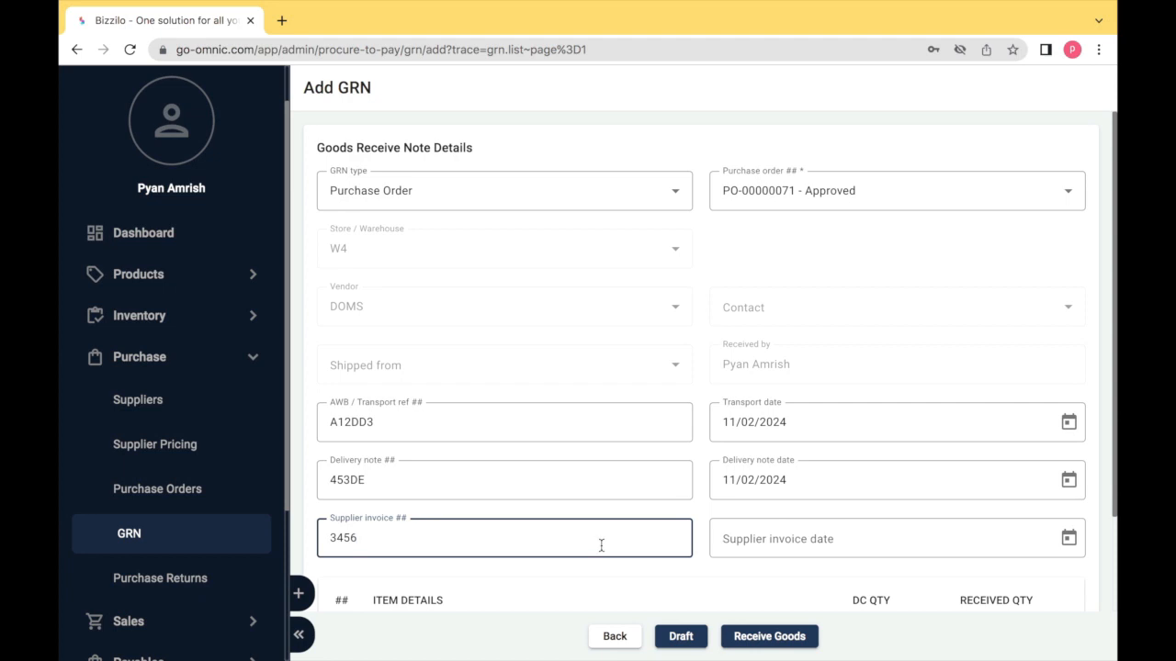
{"action": "left_click", "coordinate": [1069, 540]}
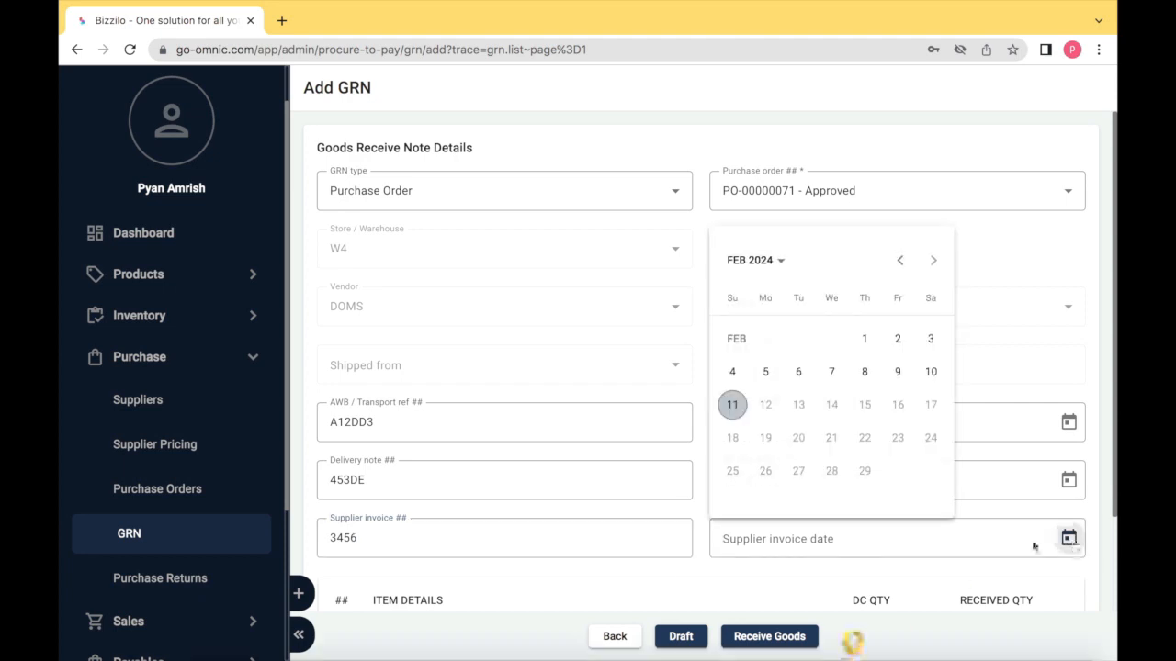
{"action": "left_click", "coordinate": [732, 404]}
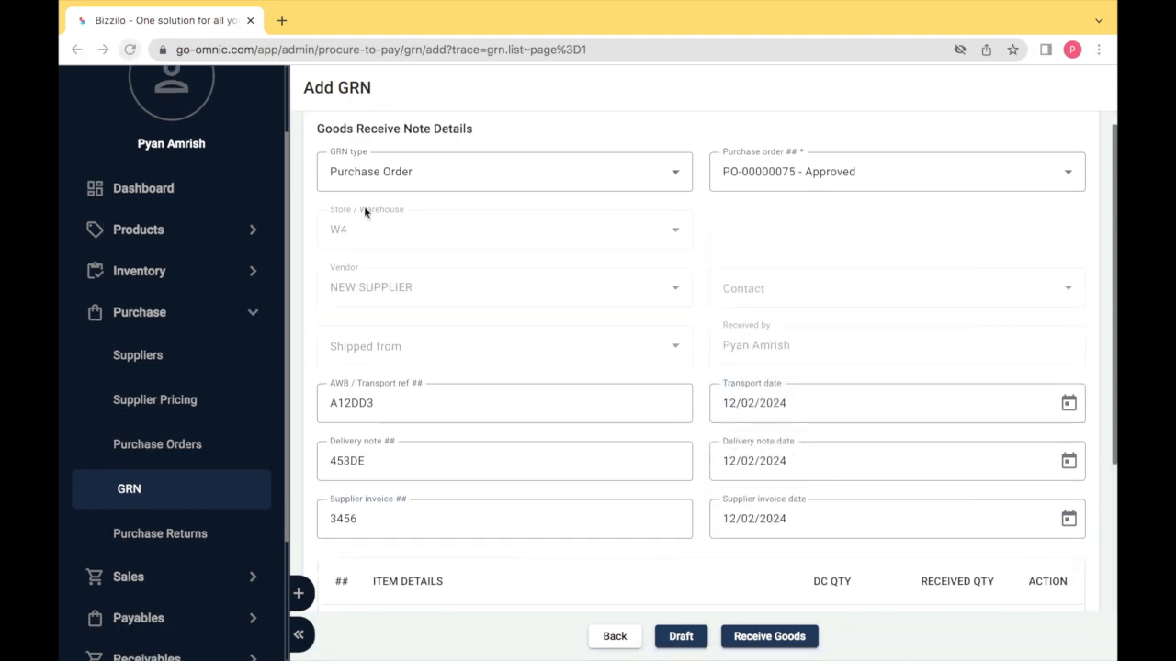
- Review the four item rows, then receive the goods to save the GRN for quality check
{"action": "scroll", "coordinate": [1081, 492], "scroll_direction": "down", "scroll_amount": 1}
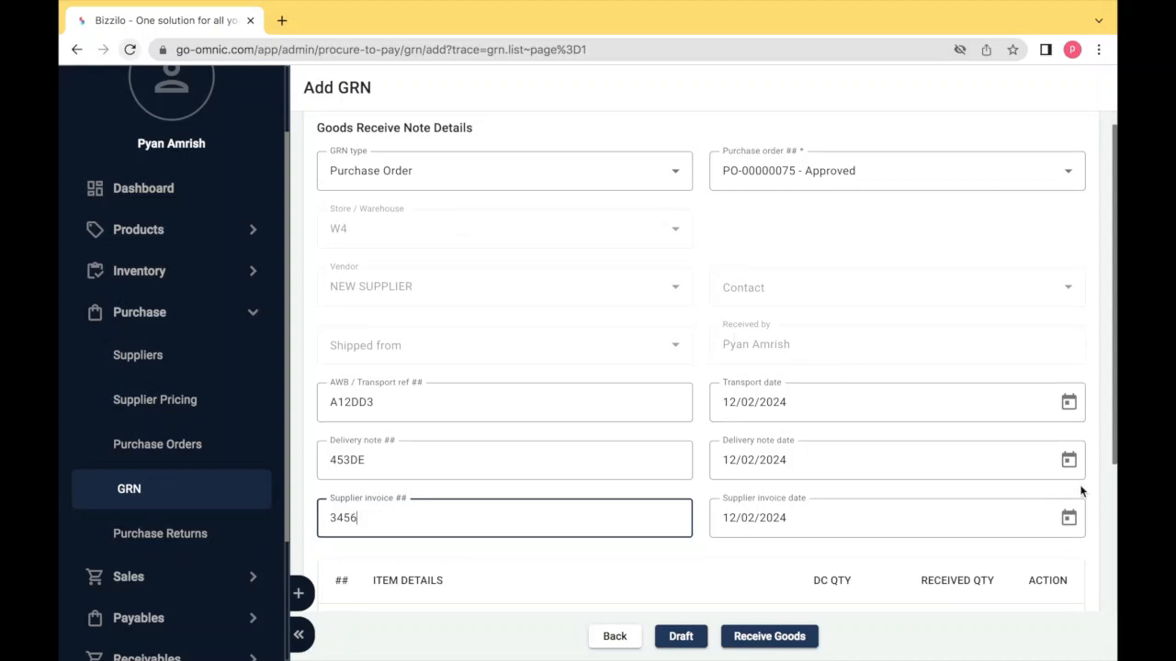
{"action": "scroll", "coordinate": [1081, 492], "scroll_direction": "down", "scroll_amount": 3}
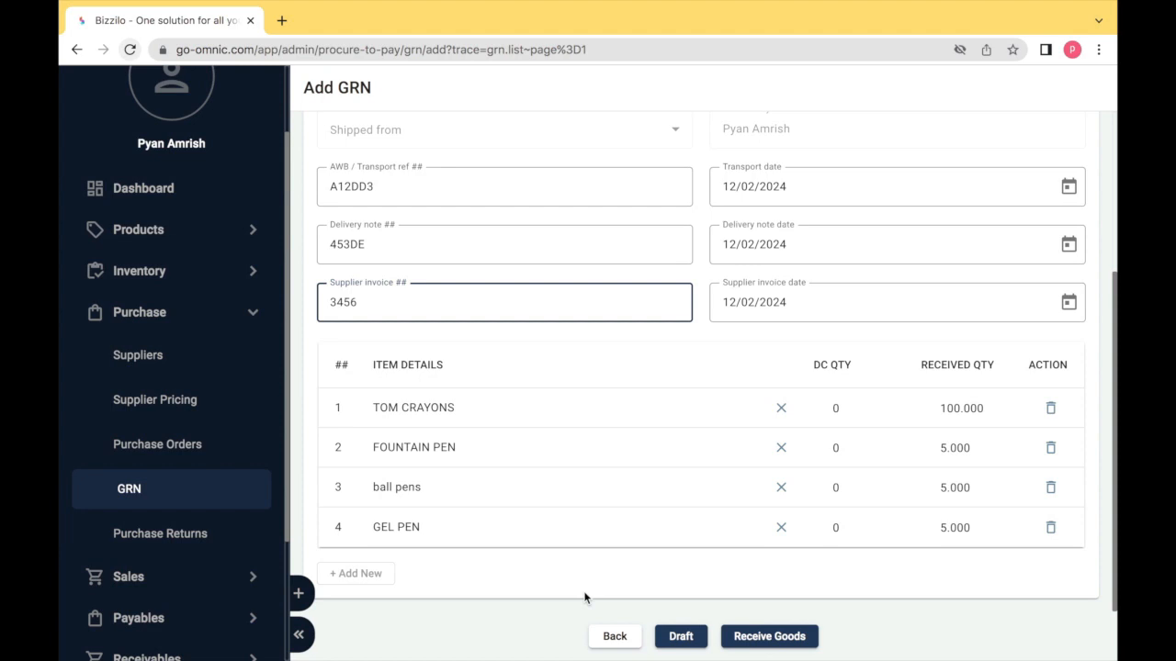
{"action": "left_click", "coordinate": [746, 642]}
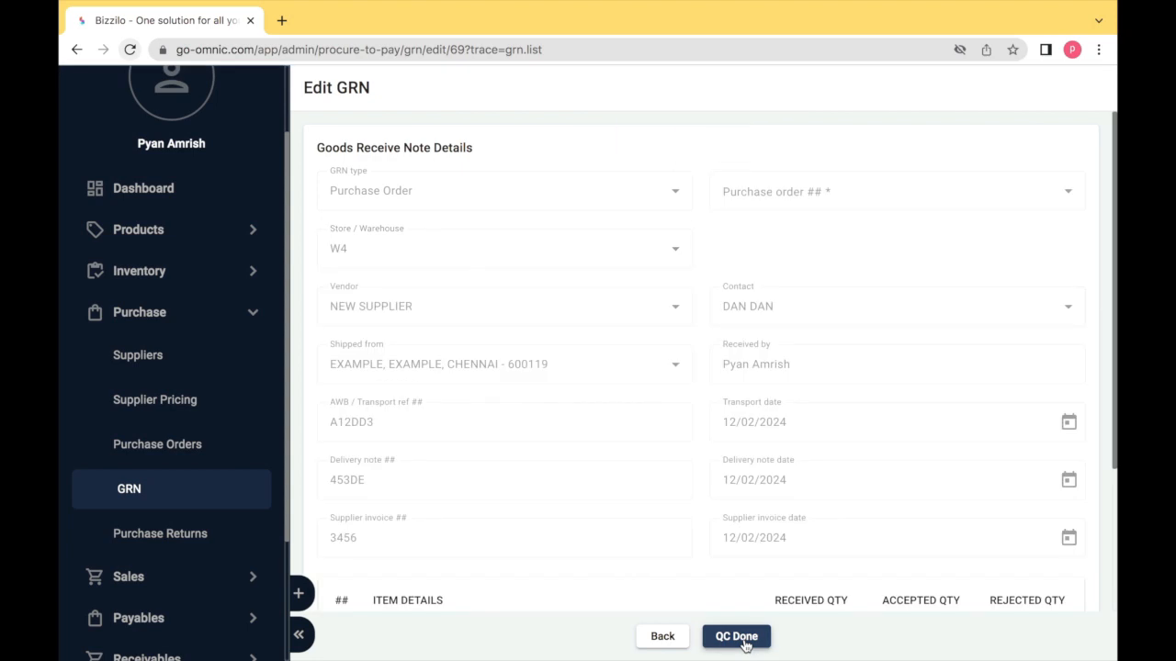
- Set accepted quantities to 99 for TOM CRAYONS and 4 for FOUNTAIN PEN
{"action": "scroll", "coordinate": [704, 504], "scroll_direction": "down", "scroll_amount": 3}
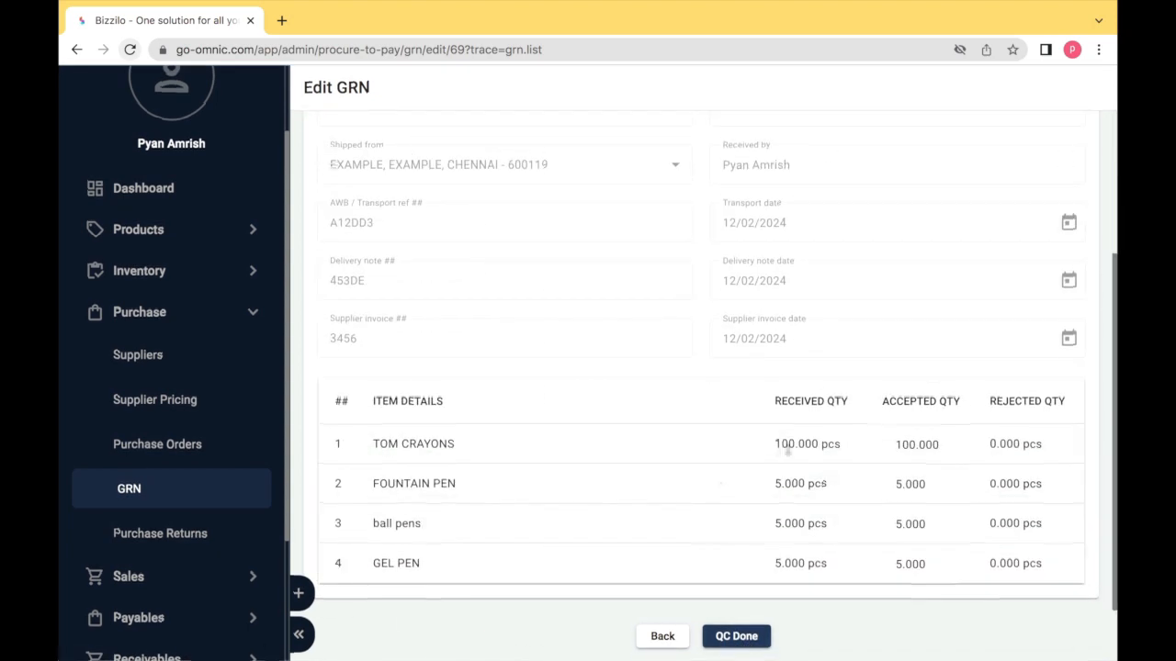
{"action": "double_click", "coordinate": [786, 446]}
{"action": "left_click", "coordinate": [919, 442]}
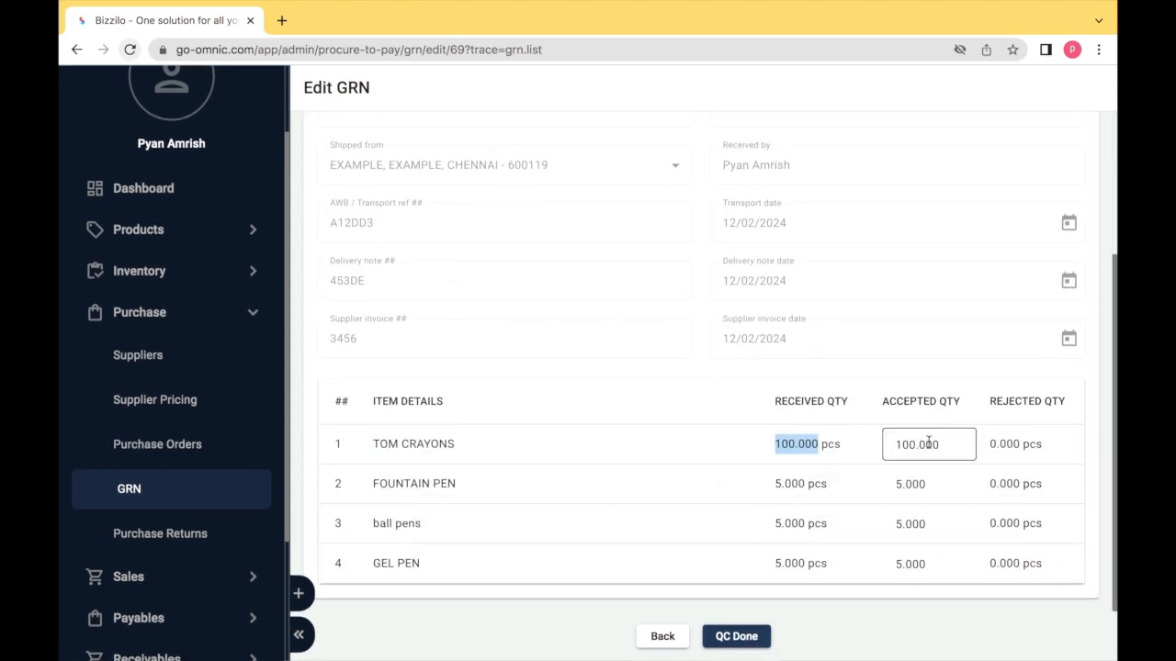
{"action": "double_click", "coordinate": [919, 442]}
{"action": "type", "text": "9"}
{"action": "left_click", "coordinate": [920, 483]}
{"action": "double_click", "coordinate": [919, 483]}
{"action": "type", "text": "4"}
- Set accepted quantities for the ball pens and GEL PEN to 4, then mark QC done
{"action": "left_click", "coordinate": [906, 525]}
{"action": "double_click", "coordinate": [906, 525]}
{"action": "type", "text": "4"}
{"action": "left_click", "coordinate": [906, 563]}
{"action": "double_click", "coordinate": [906, 564]}
{"action": "key", "text": "BackSpace"}
{"action": "type", "text": "4"}
{"action": "left_click", "coordinate": [924, 603]}
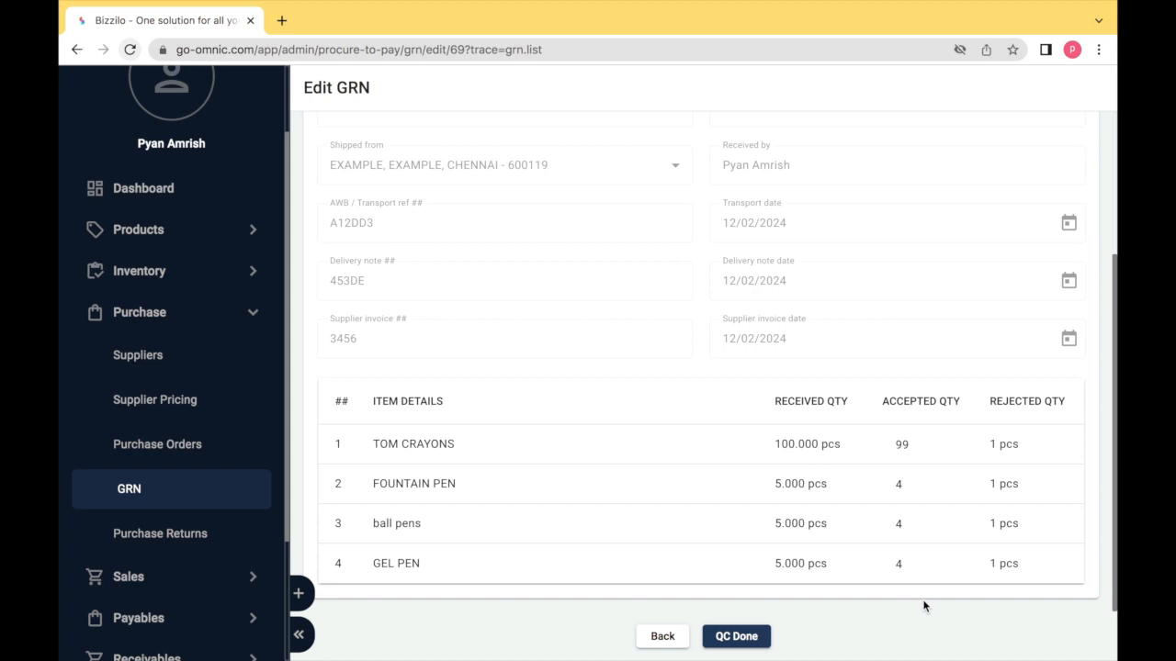
{"action": "left_click", "coordinate": [749, 635]}
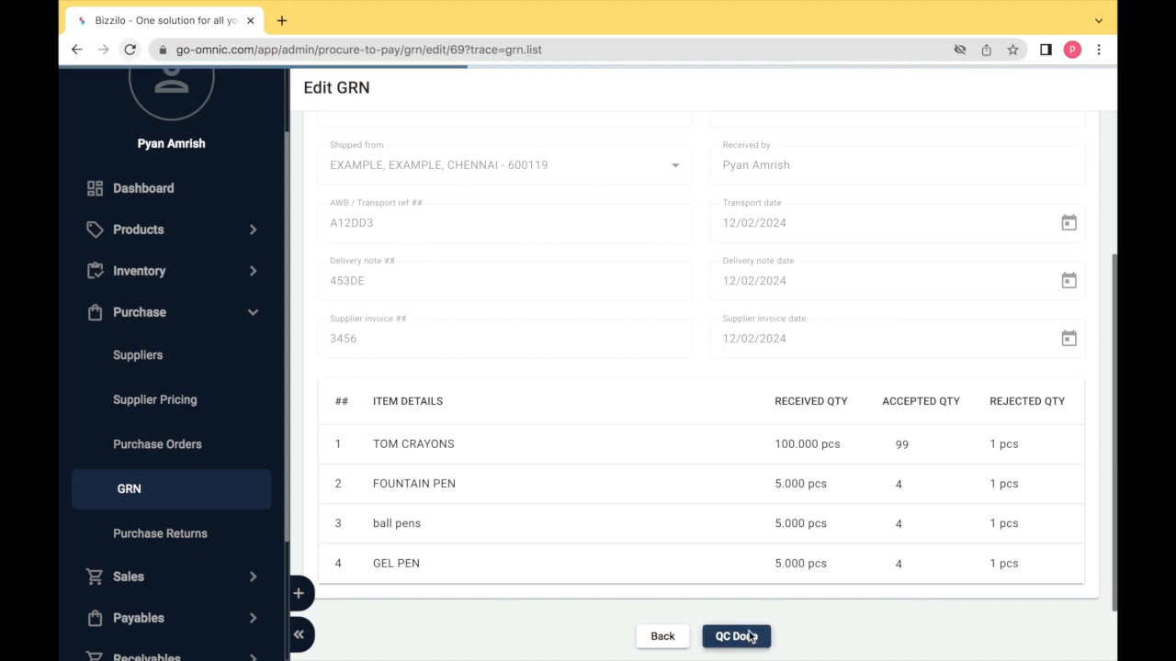
- Open the fountain pen storage details and enter serial numbers 31 to 35
{"action": "scroll", "coordinate": [653, 479], "scroll_direction": "down", "scroll_amount": 2}
{"action": "scroll", "coordinate": [654, 485], "scroll_direction": "down", "scroll_amount": 2}
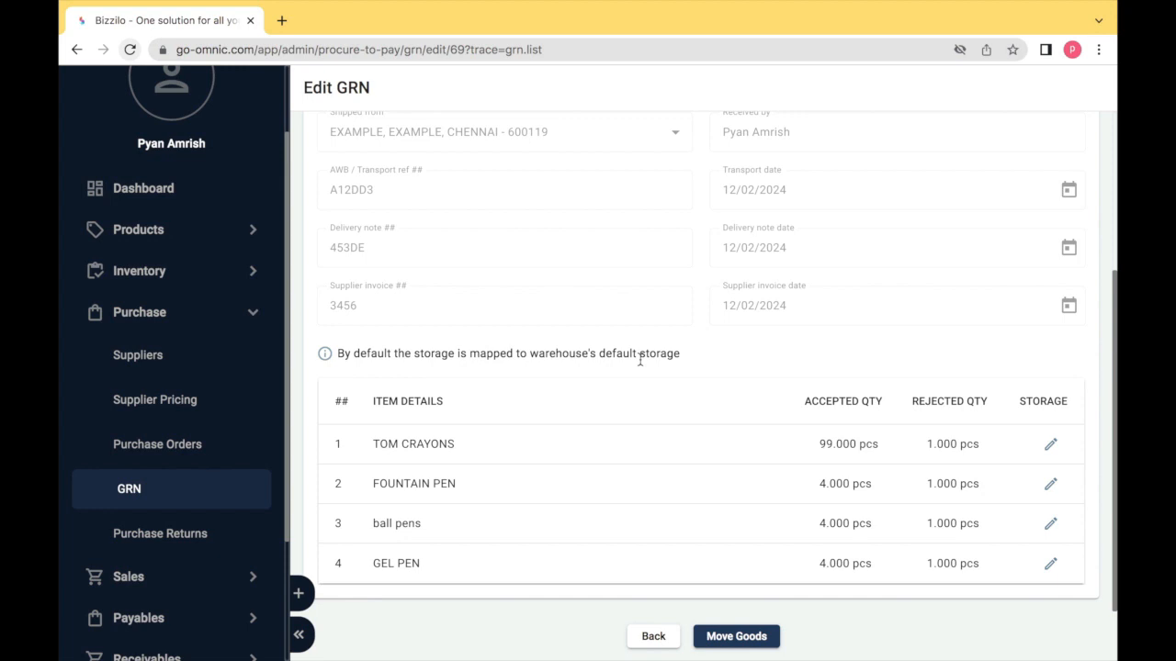
{"action": "left_click", "coordinate": [1048, 486]}
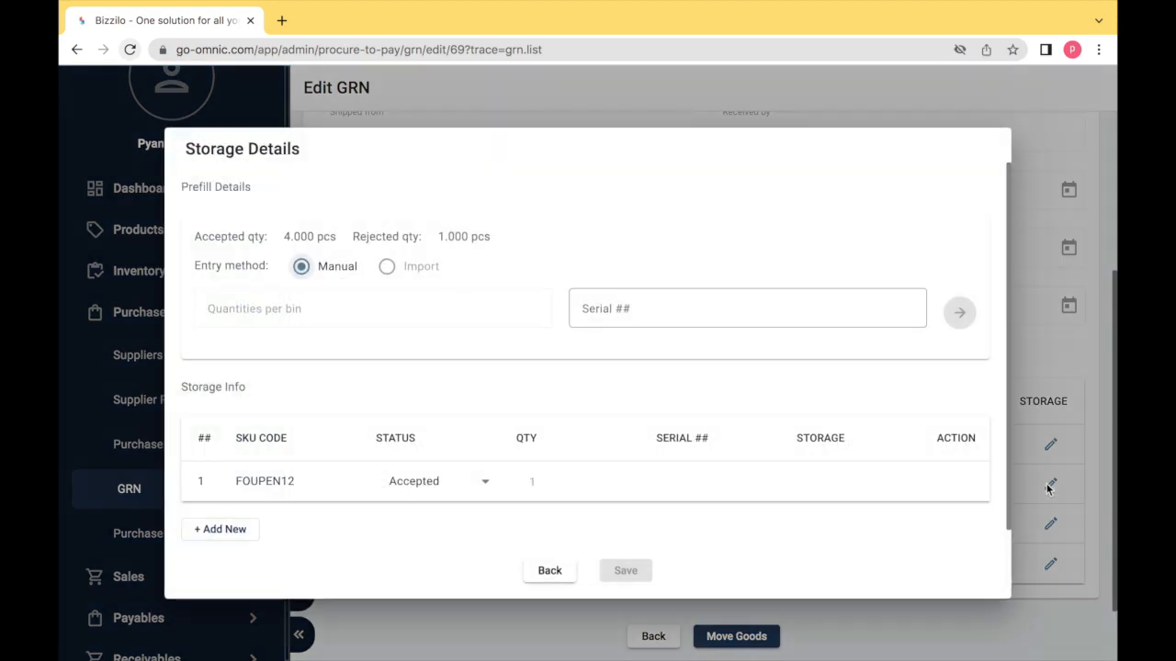
{"action": "left_click", "coordinate": [599, 306]}
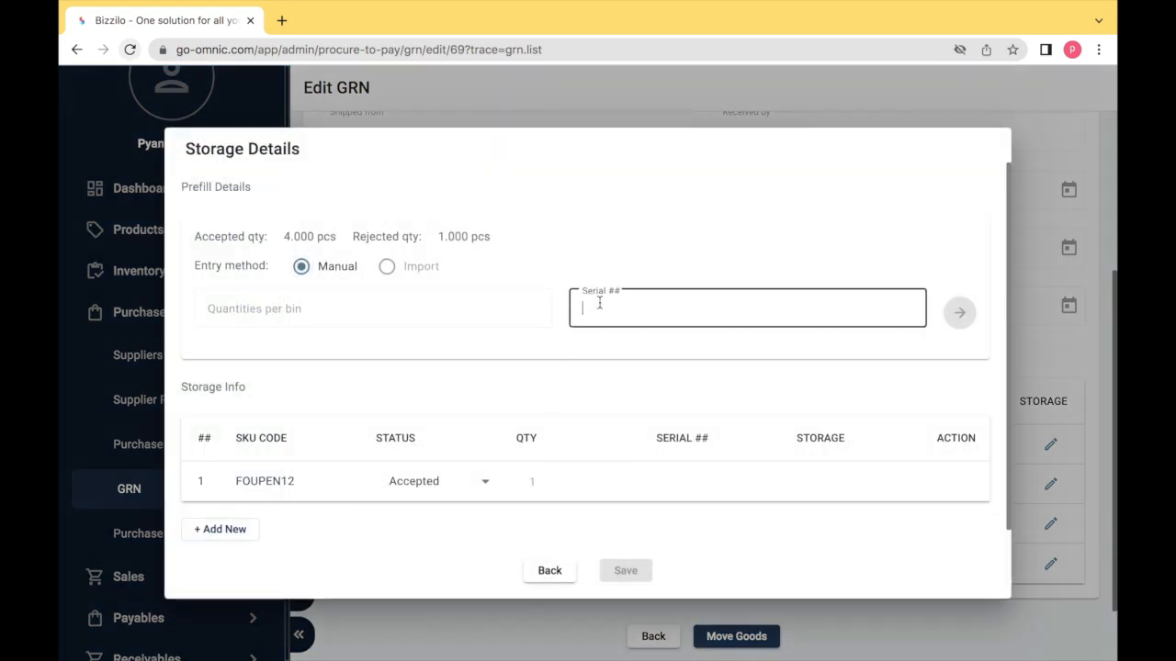
{"action": "type", "text": "1"}
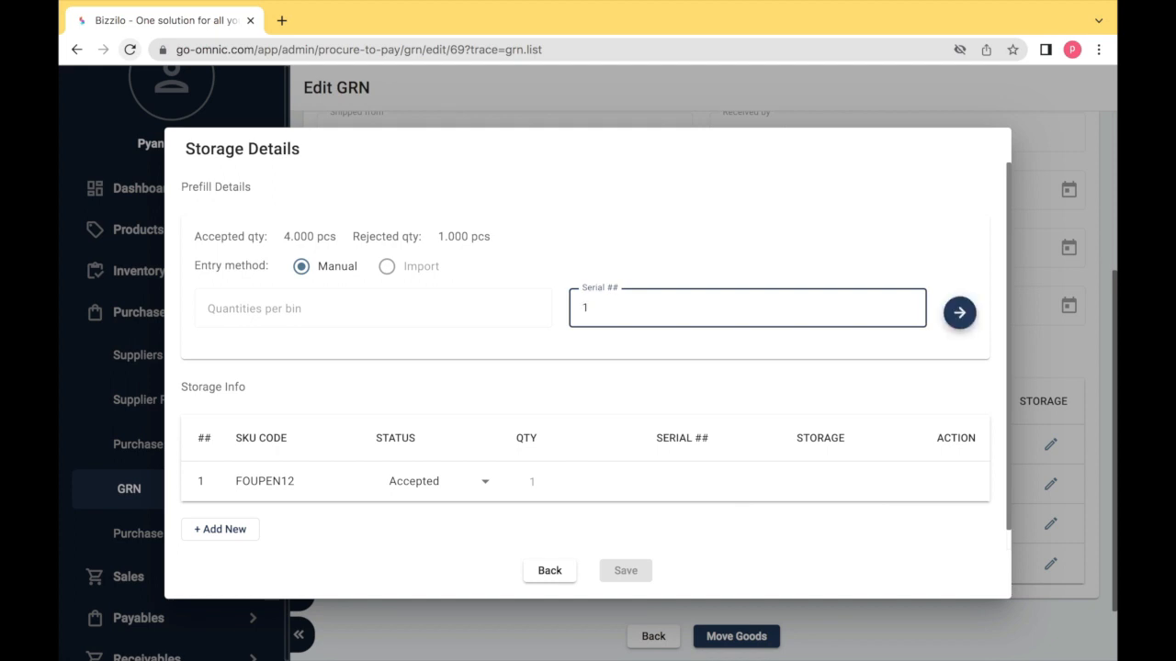
{"action": "type", "text": "31"}
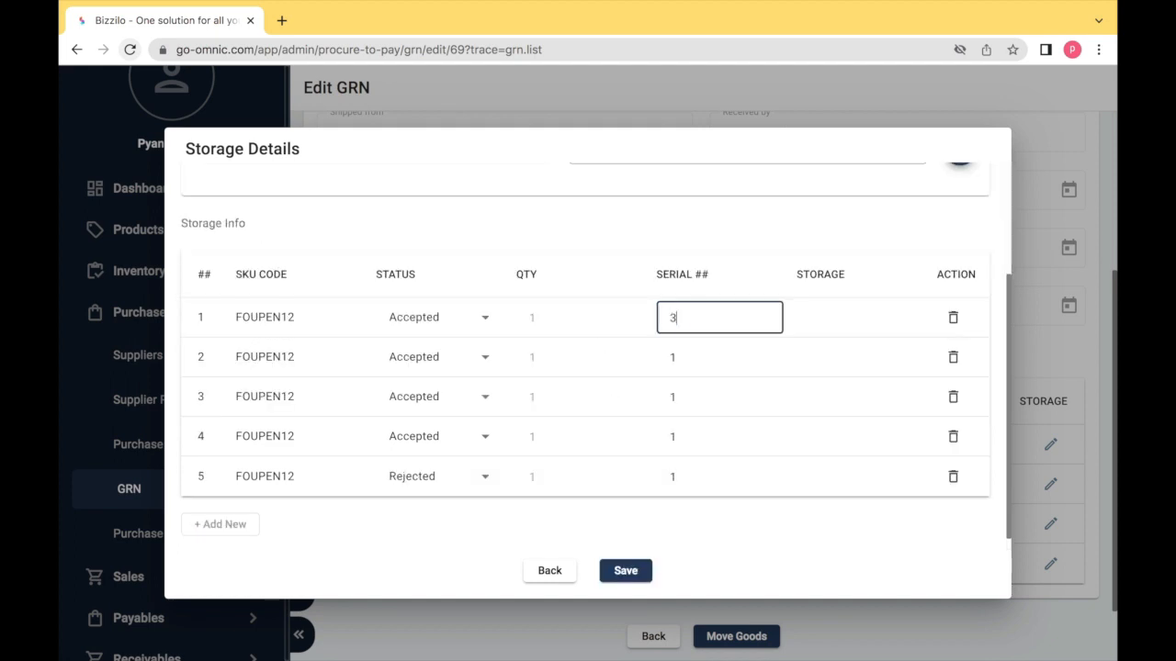
{"action": "double_click", "coordinate": [697, 361]}
{"action": "type", "text": "32"}
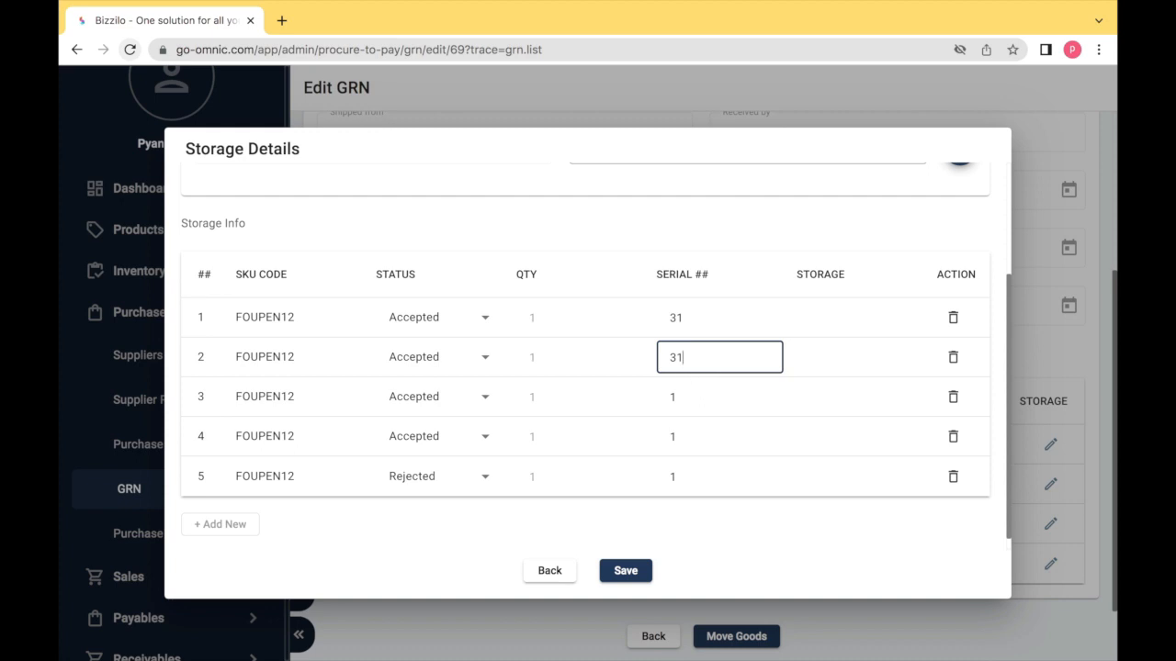
{"action": "double_click", "coordinate": [681, 395]}
{"action": "key", "text": "BackSpace"}
{"action": "type", "text": "33"}
{"action": "double_click", "coordinate": [688, 433]}
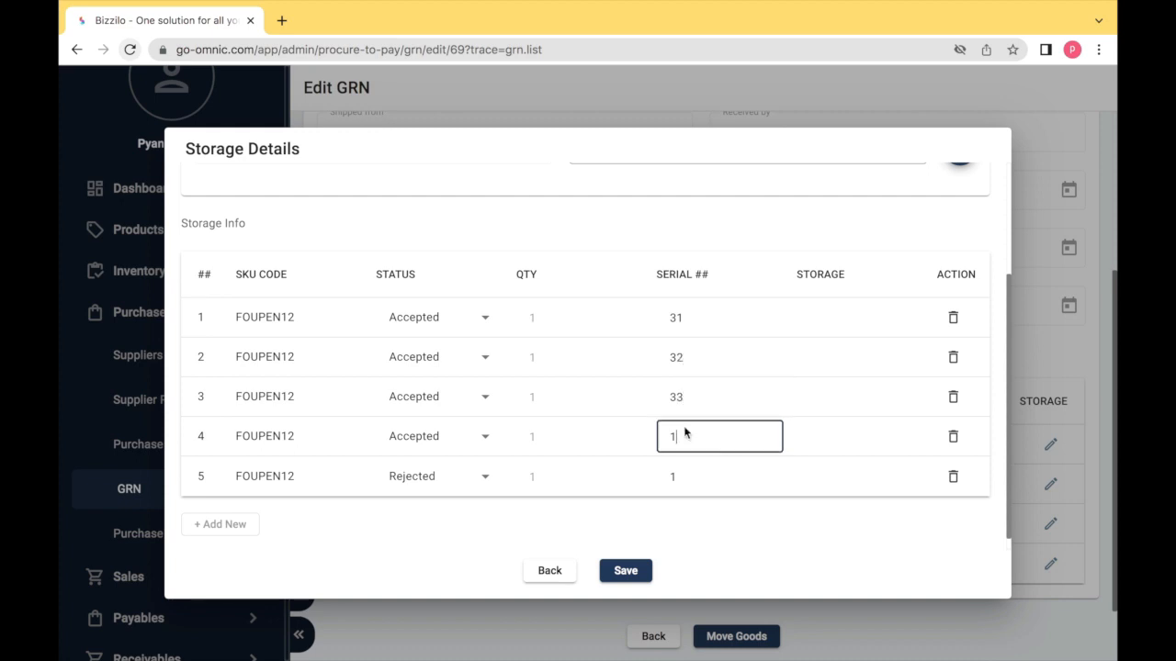
{"action": "type", "text": "34"}
{"action": "double_click", "coordinate": [683, 475]}
{"action": "key", "text": "BackSpace"}
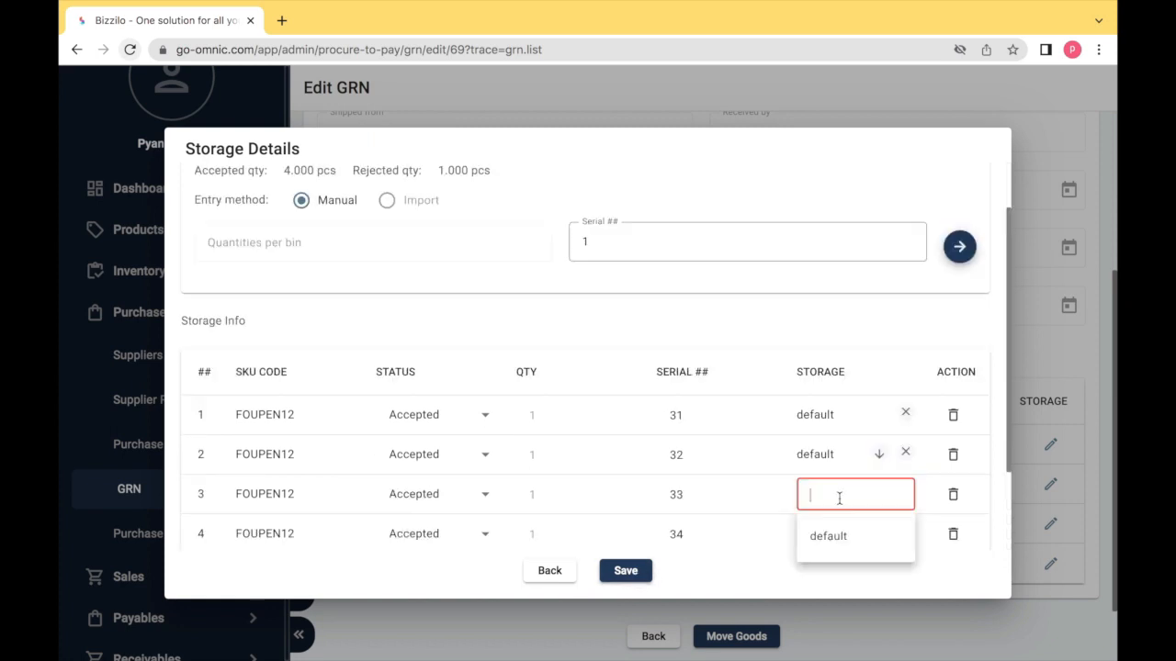
- Assign default storage to the fountain pen rows and save the storage details
{"action": "left_click", "coordinate": [853, 534]}
{"action": "left_click", "coordinate": [853, 534]}
{"action": "left_click", "coordinate": [860, 564]}
{"action": "scroll", "coordinate": [859, 561], "scroll_direction": "down", "scroll_amount": 2}
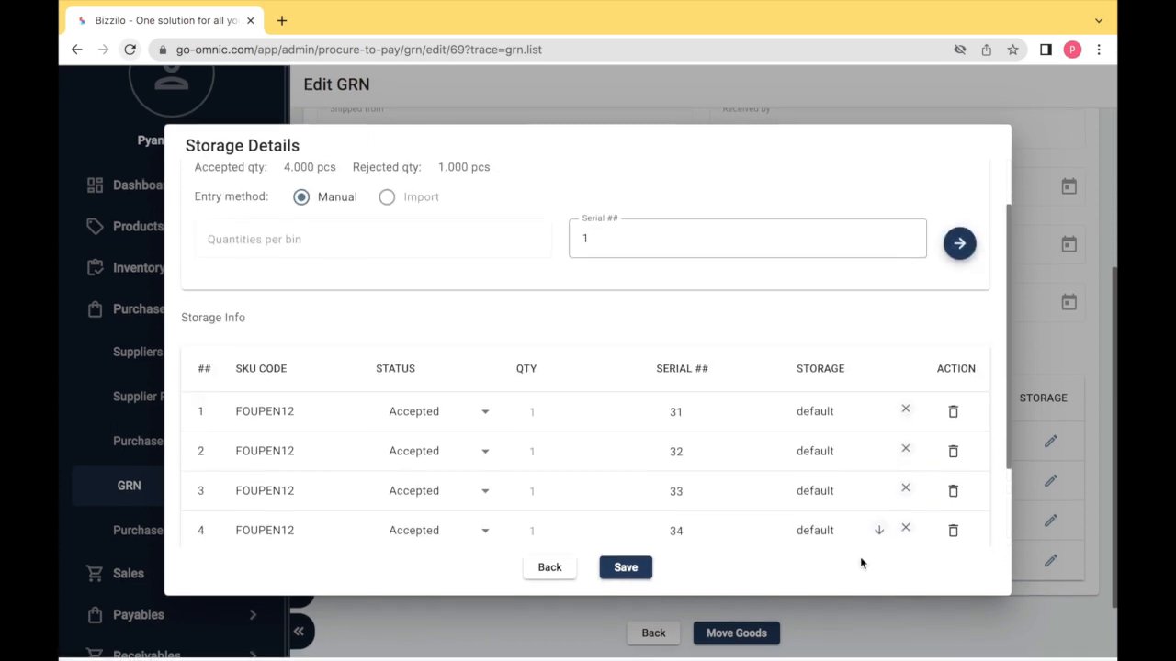
{"action": "left_click", "coordinate": [630, 573]}
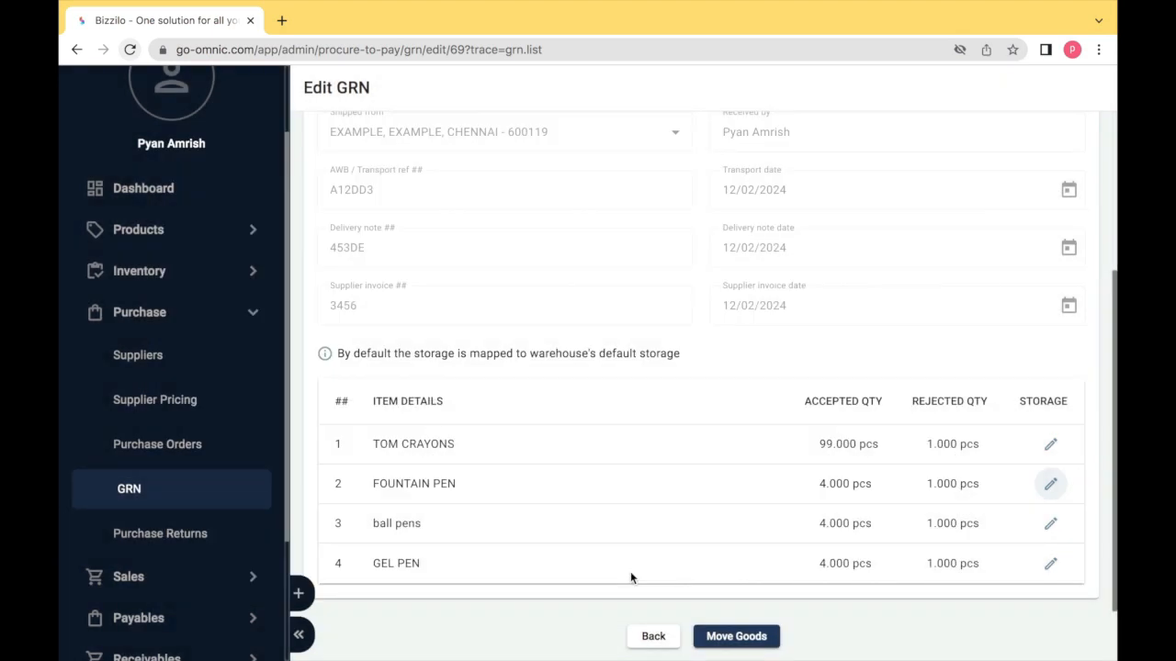
- Store the ball pens under batch 31 in default storage and save
{"action": "left_click", "coordinate": [1050, 525]}
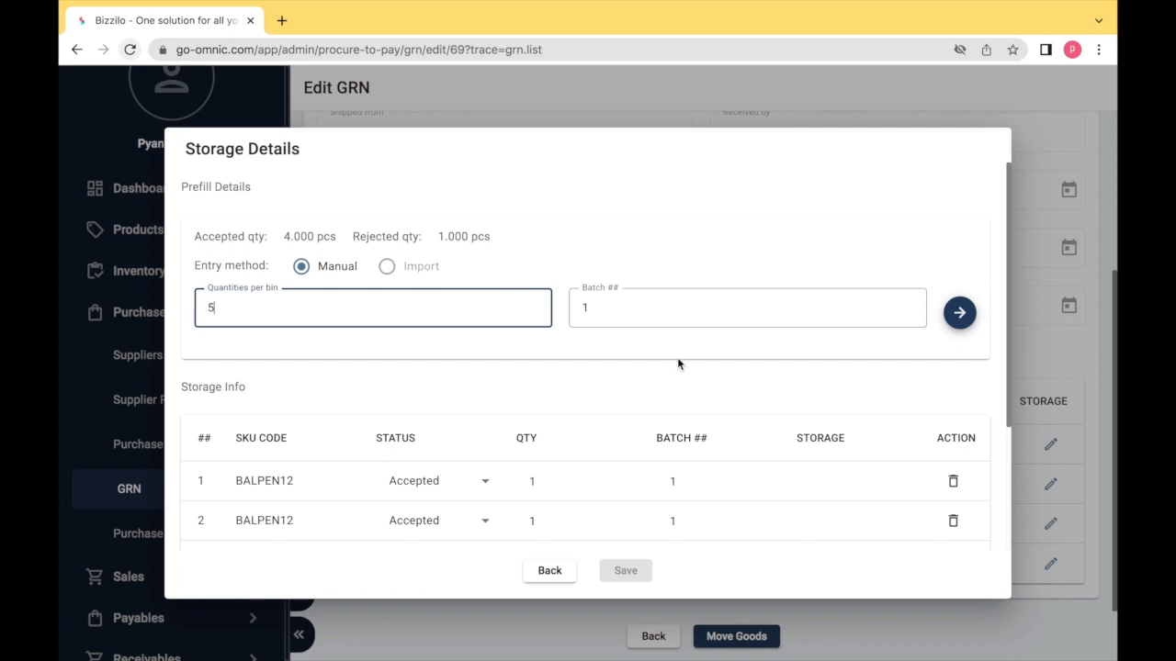
{"action": "left_click", "coordinate": [959, 312]}
{"action": "scroll", "coordinate": [906, 354], "scroll_direction": "down", "scroll_amount": 1}
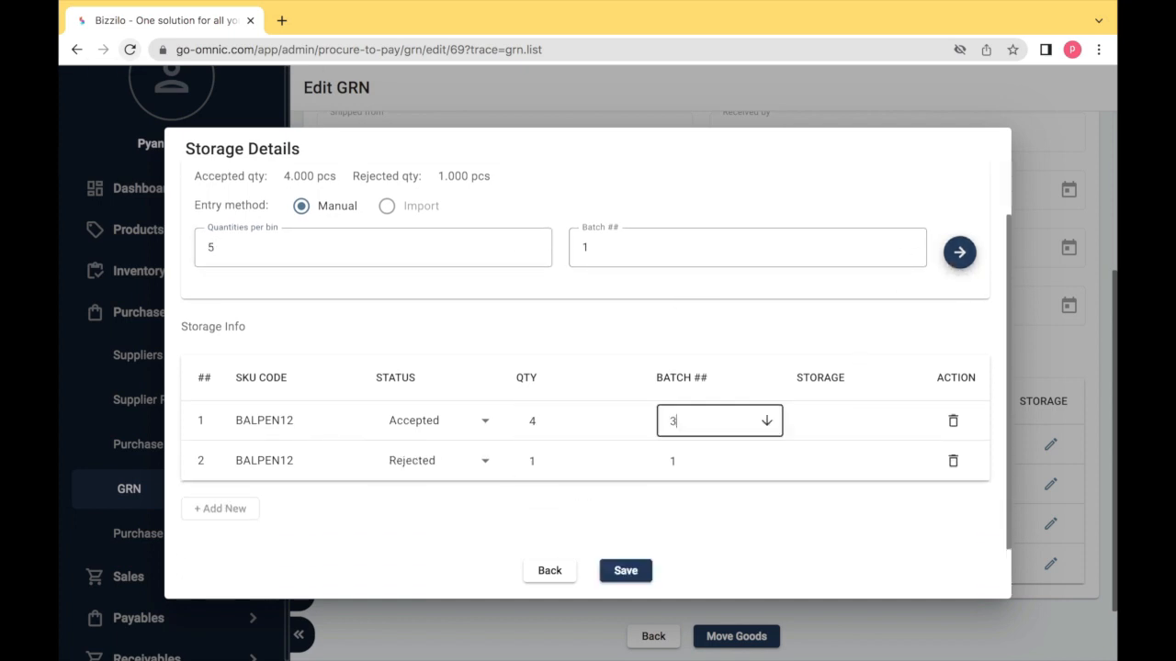
{"action": "type", "text": "1"}
{"action": "double_click", "coordinate": [686, 462]}
{"action": "type", "text": "31"}
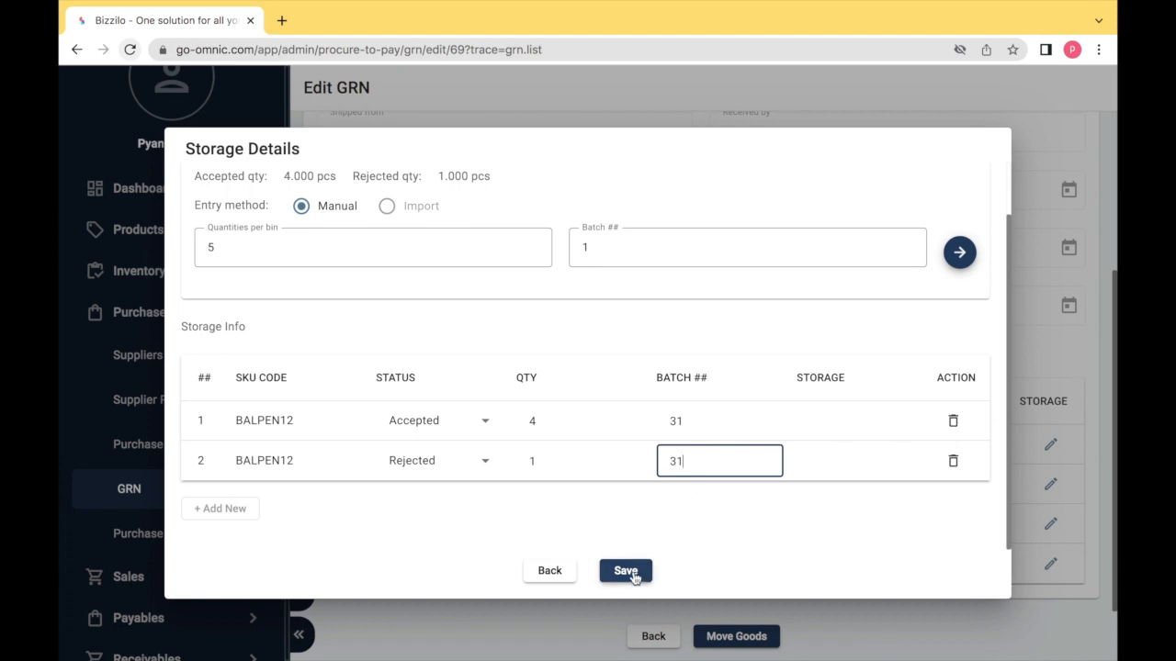
{"action": "left_click", "coordinate": [847, 413]}
{"action": "left_click", "coordinate": [834, 465]}
{"action": "left_click", "coordinate": [836, 465]}
{"action": "left_click", "coordinate": [834, 502]}
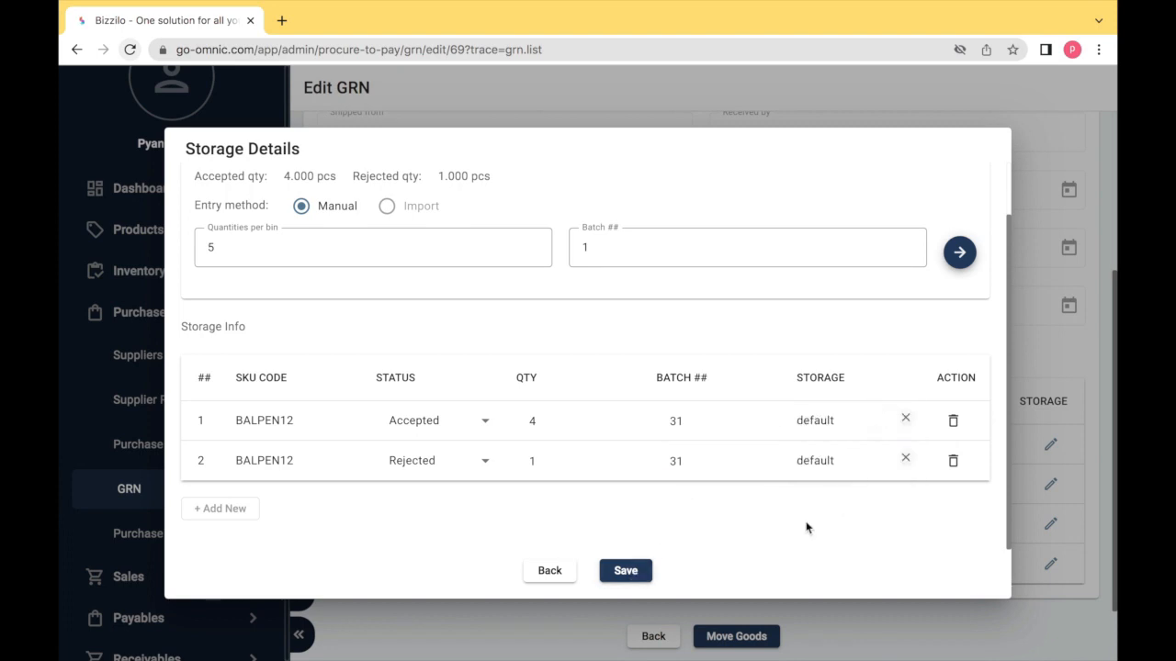
{"action": "left_click", "coordinate": [625, 572]}
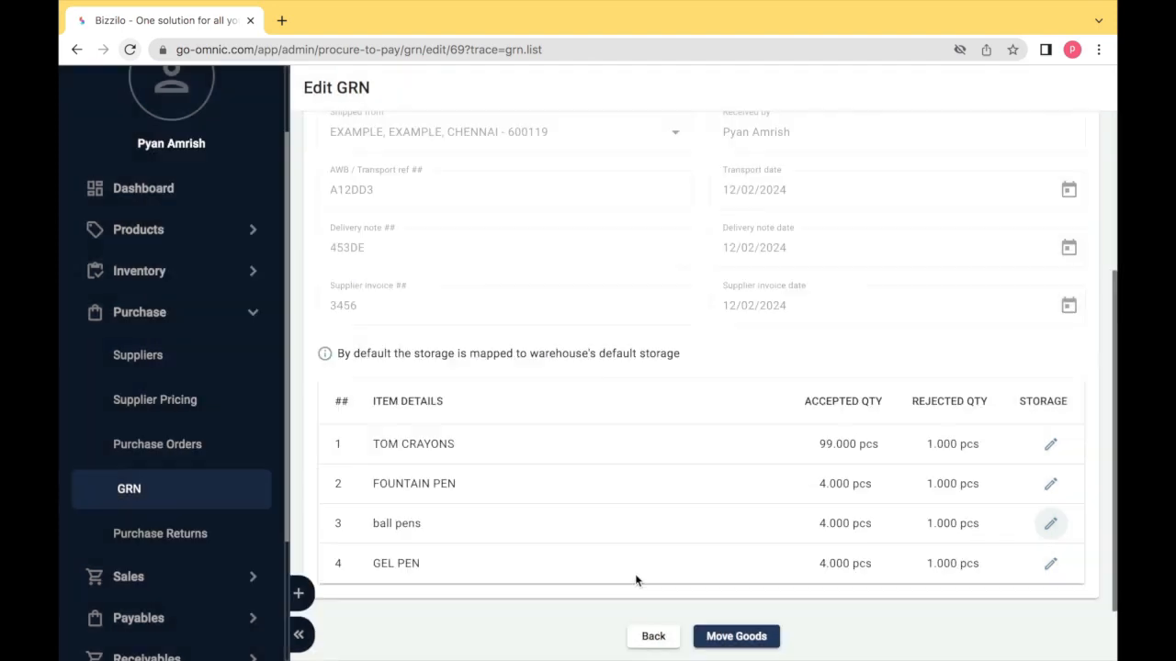
- Prefill the gel pen storage rows and set batch 41 with serial 41, copying the batch to all rows
{"action": "left_click", "coordinate": [1050, 563]}
{"action": "left_click", "coordinate": [567, 314]}
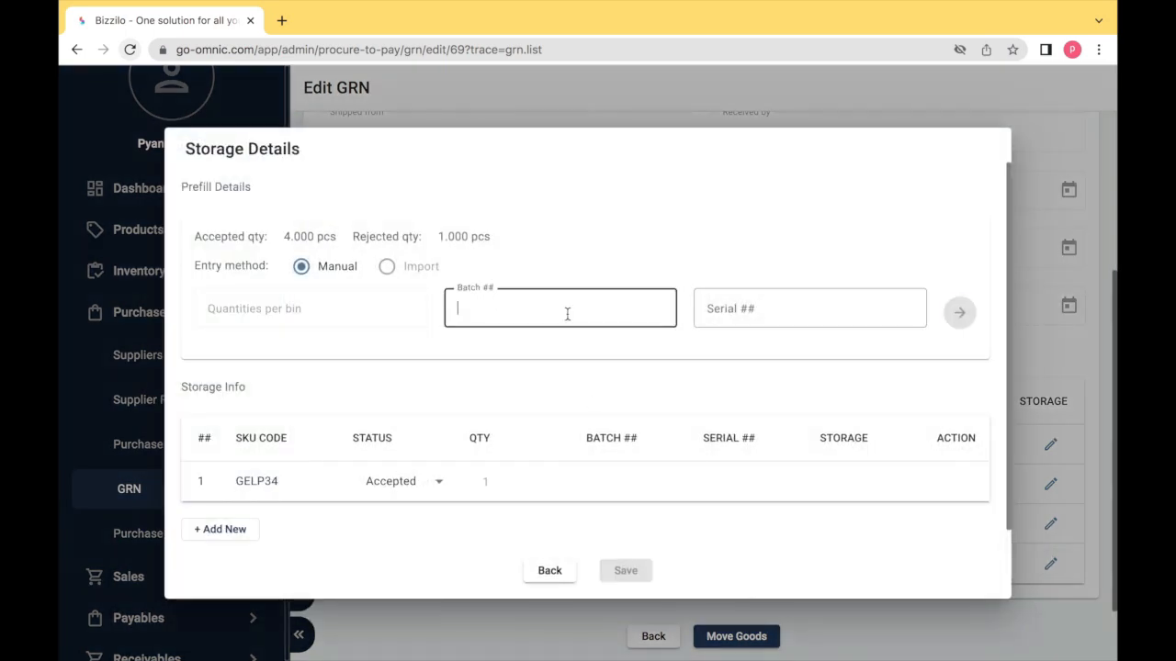
{"action": "type", "text": "1"}
{"action": "left_click", "coordinate": [694, 313]}
{"action": "type", "text": "1"}
{"action": "left_click", "coordinate": [964, 324]}
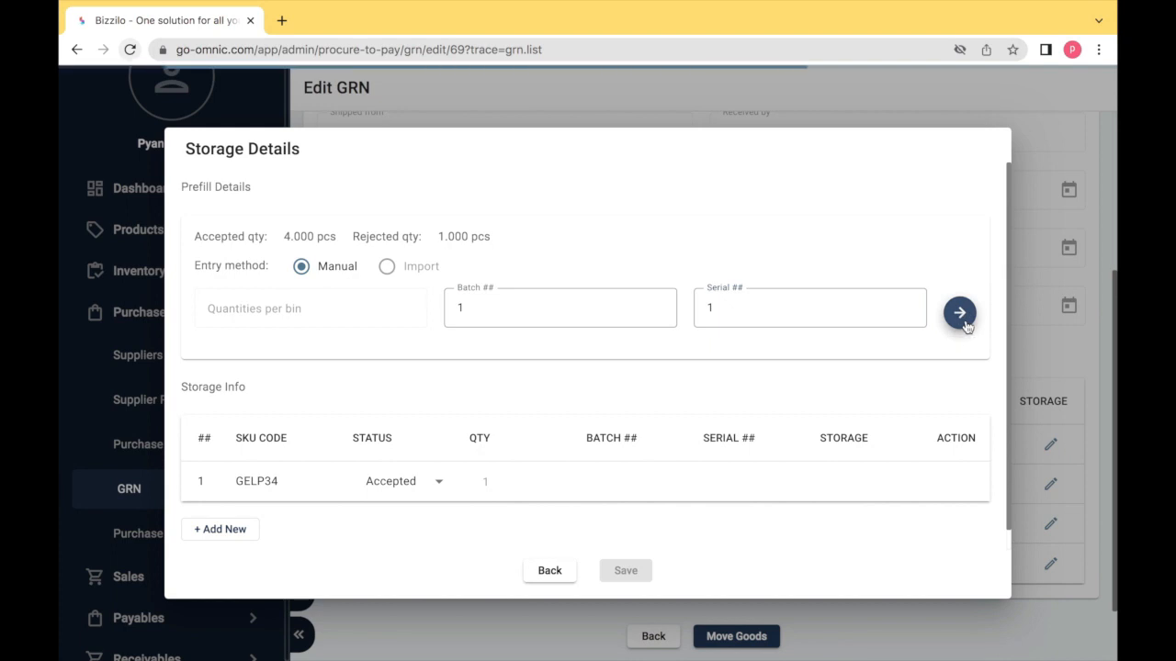
{"action": "scroll", "coordinate": [808, 500], "scroll_direction": "down", "scroll_amount": 3}
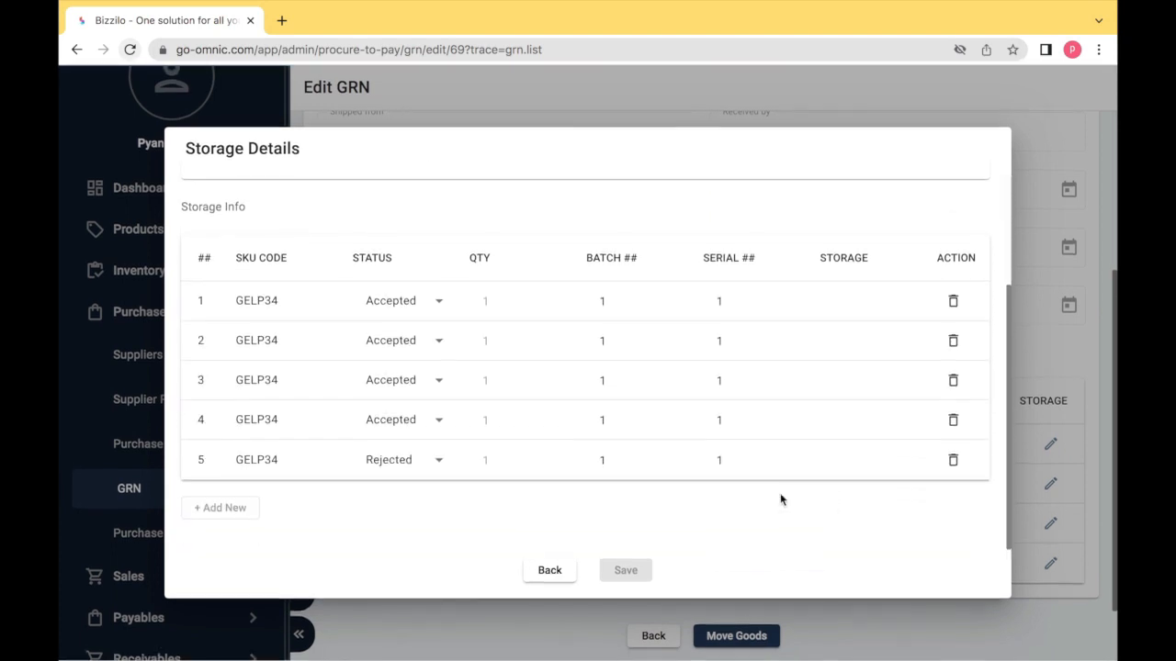
{"action": "left_click", "coordinate": [616, 321]}
{"action": "type", "text": "1"}
{"action": "key", "text": "BackSpace"}
{"action": "type", "text": "41"}
{"action": "left_click", "coordinate": [704, 307]}
{"action": "type", "text": "41"}
{"action": "left_click", "coordinate": [671, 302]}
{"action": "left_click", "coordinate": [673, 302]}
- Enter gel pen serial numbers 42, 43, 44 and 45 for rows 2 to 5
{"action": "left_click", "coordinate": [716, 335]}
{"action": "type", "text": "42"}
{"action": "left_click", "coordinate": [725, 376]}
{"action": "type", "text": "43"}
{"action": "left_click", "coordinate": [730, 415]}
{"action": "type", "text": "44"}
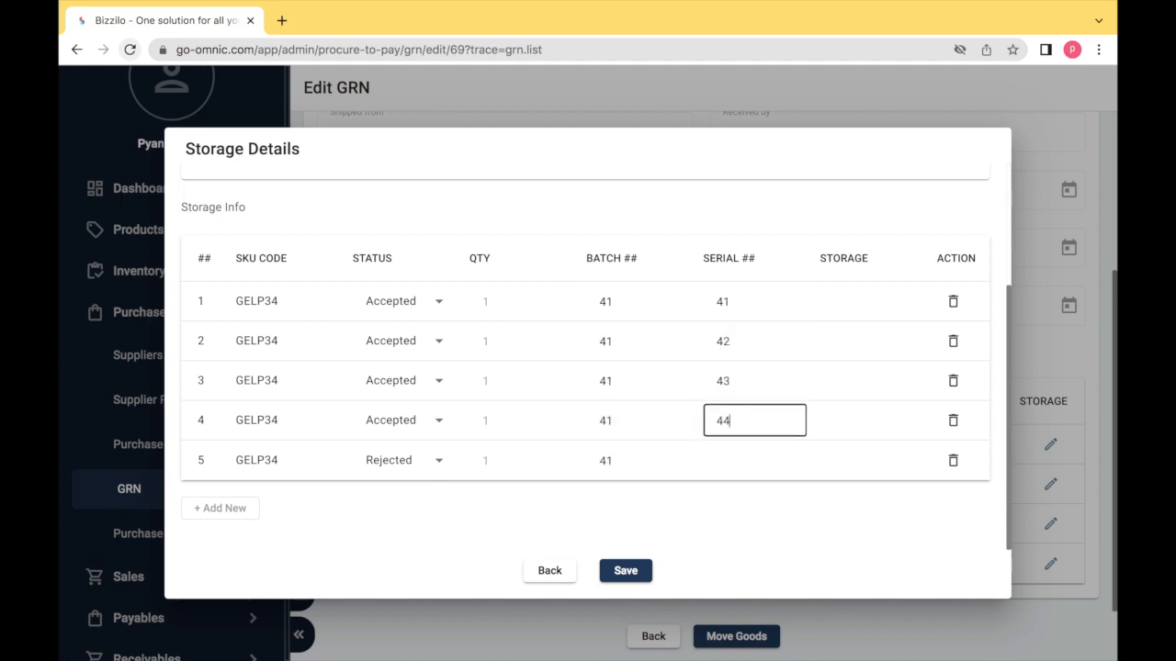
{"action": "left_click", "coordinate": [740, 462]}
{"action": "type", "text": "45"}
- Give all gel pen rows default storage and move the received goods into storage
{"action": "left_click", "coordinate": [845, 302]}
{"action": "left_click", "coordinate": [851, 346]}
{"action": "left_click", "coordinate": [884, 307]}
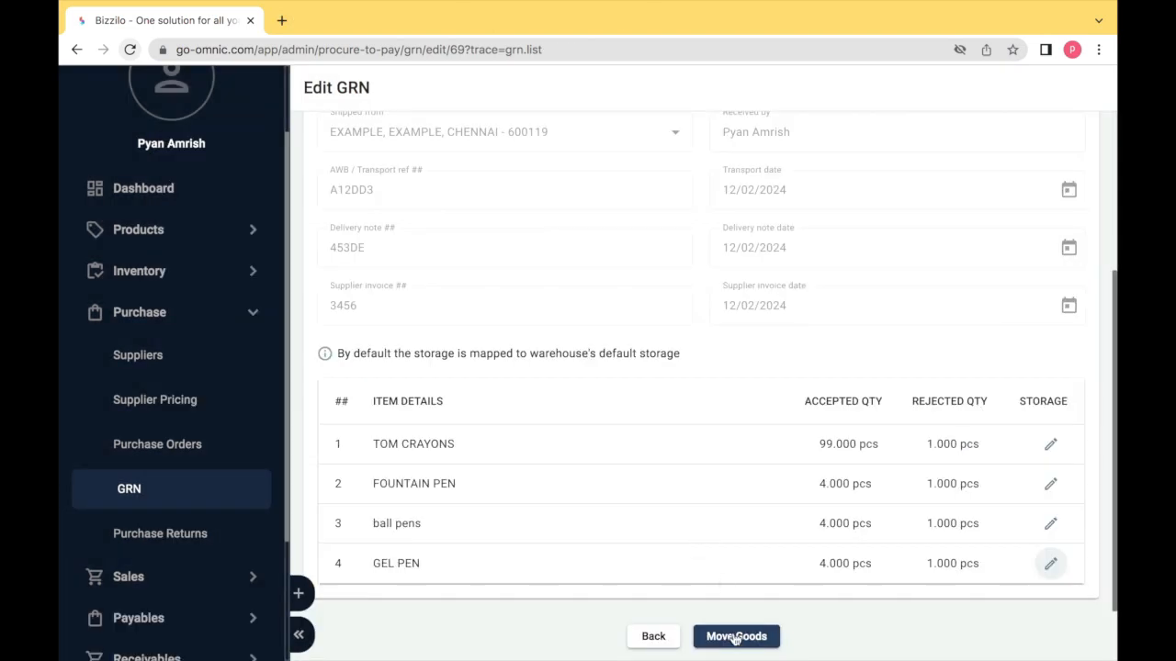
{"action": "left_click", "coordinate": [735, 638]}
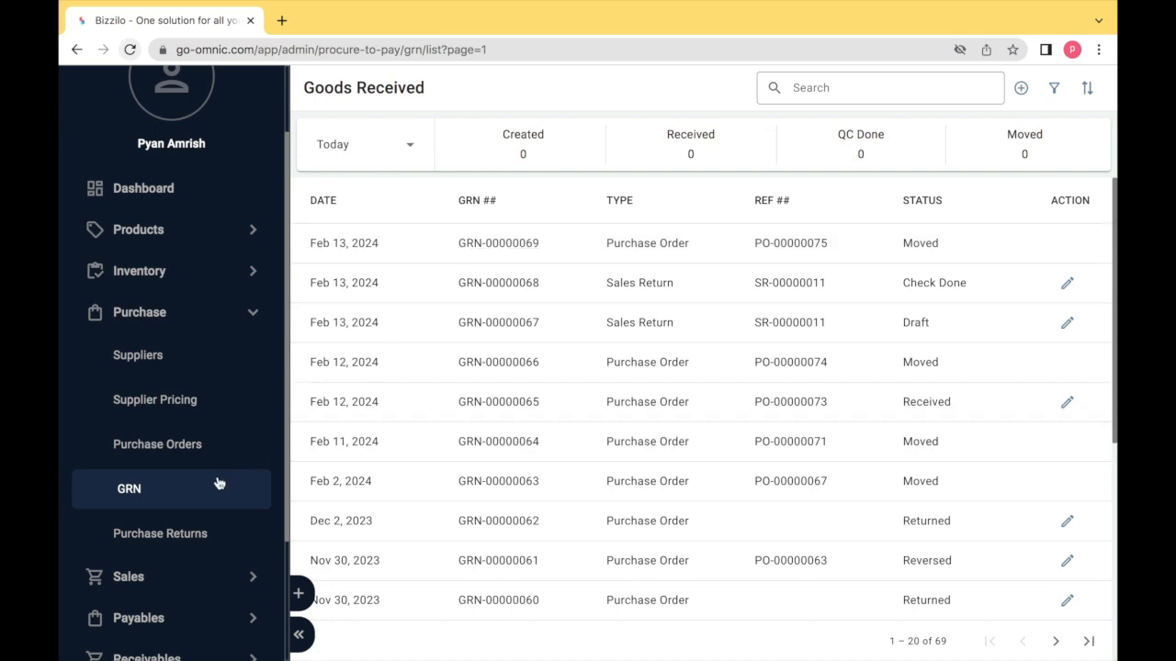
- Review GRN-00000069, then open purchase bill BILL-64 from PO-00000075 to authorize it
{"action": "left_click", "coordinate": [189, 488]}
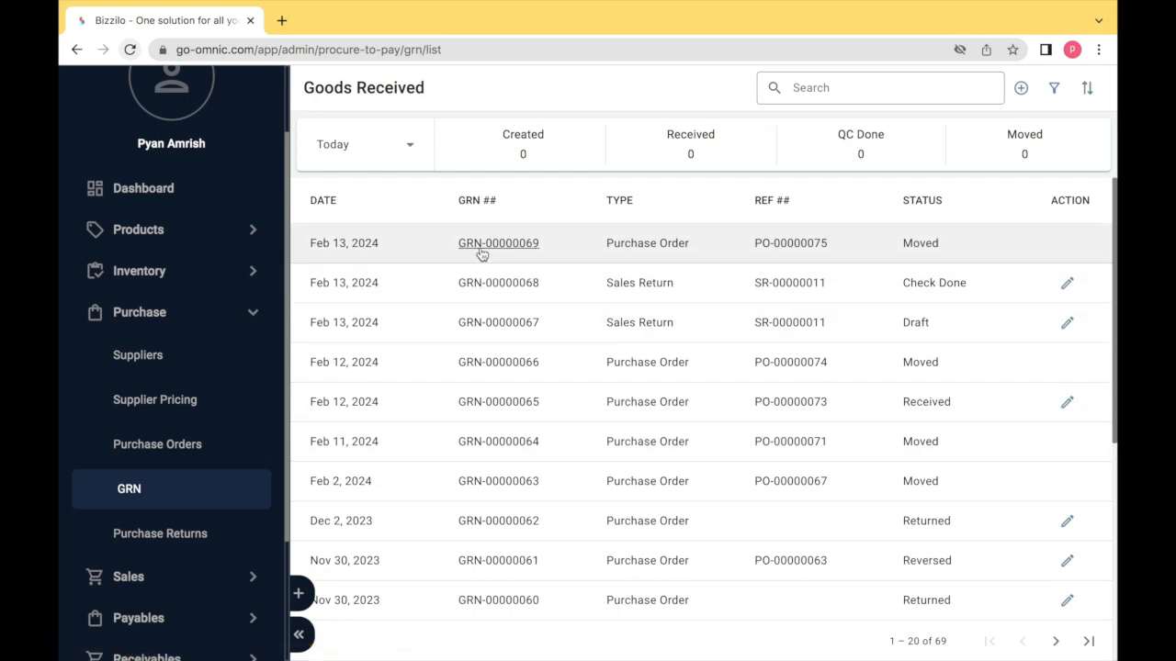
{"action": "left_click", "coordinate": [481, 246]}
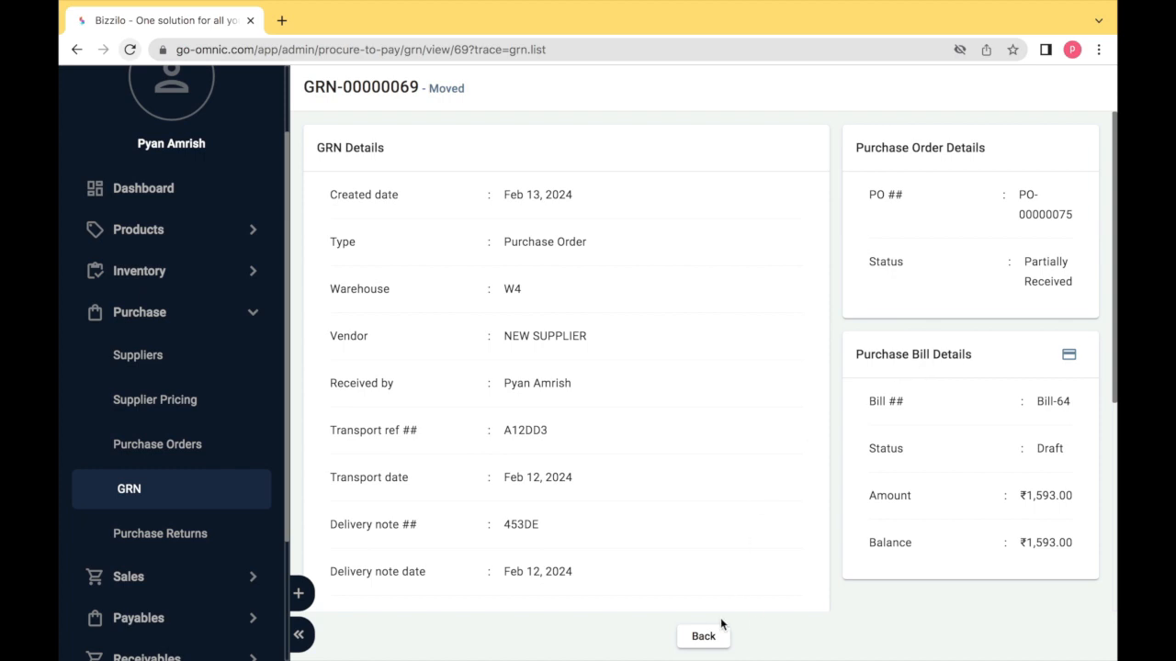
{"action": "left_click", "coordinate": [693, 638]}
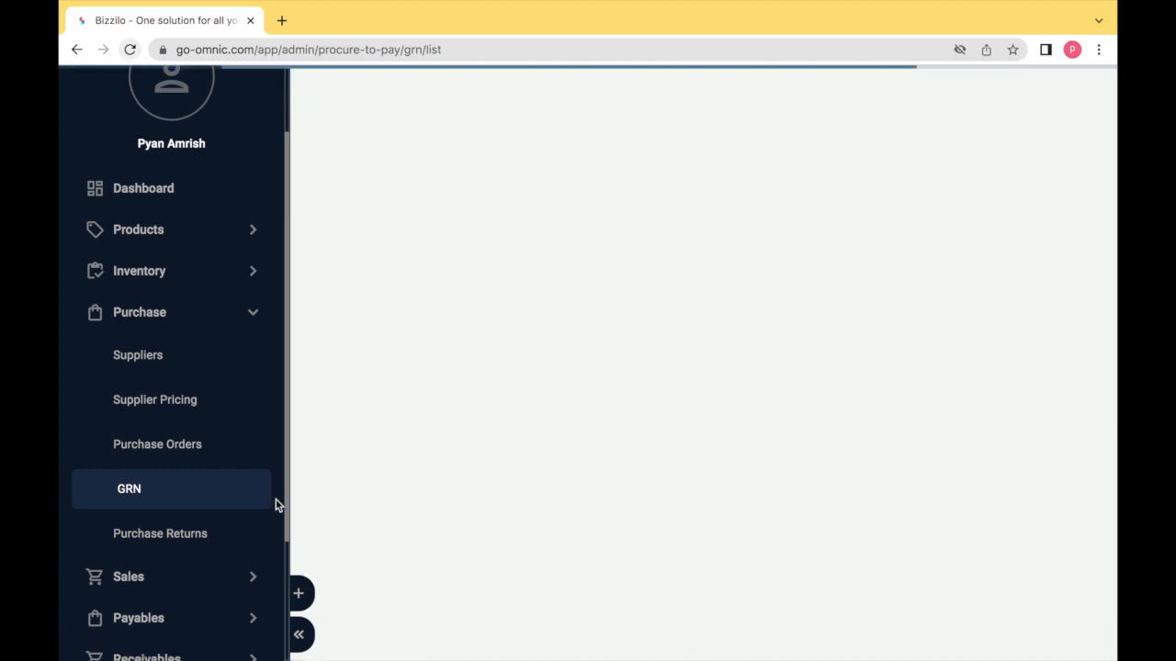
{"action": "left_click", "coordinate": [133, 449]}
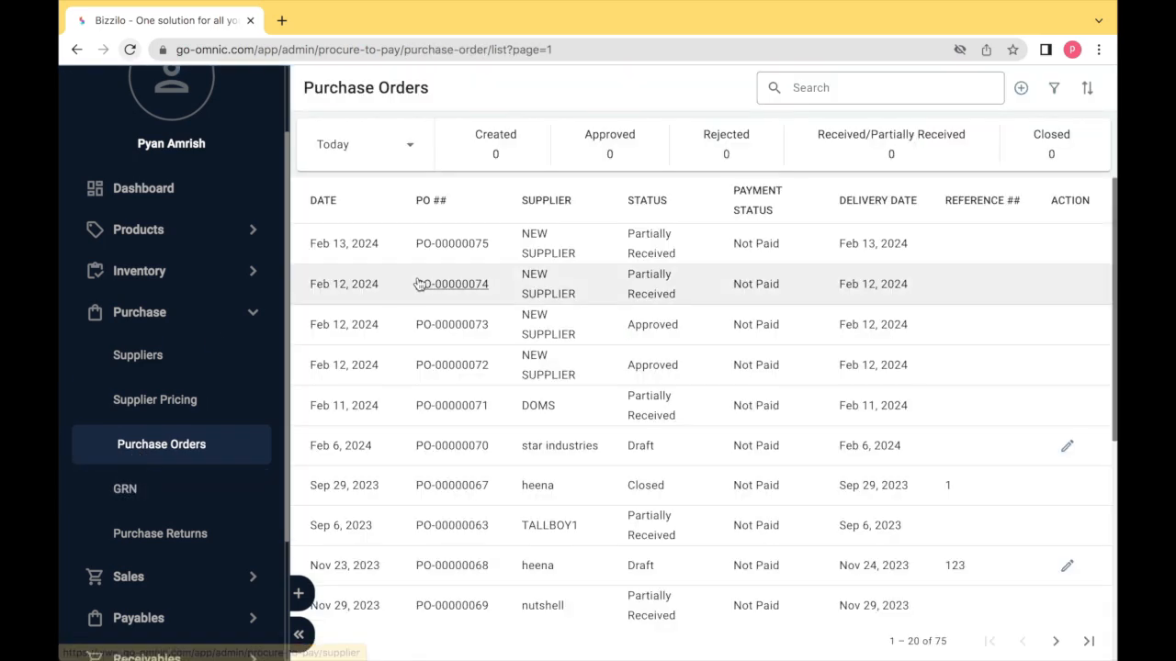
{"action": "left_click", "coordinate": [437, 254]}
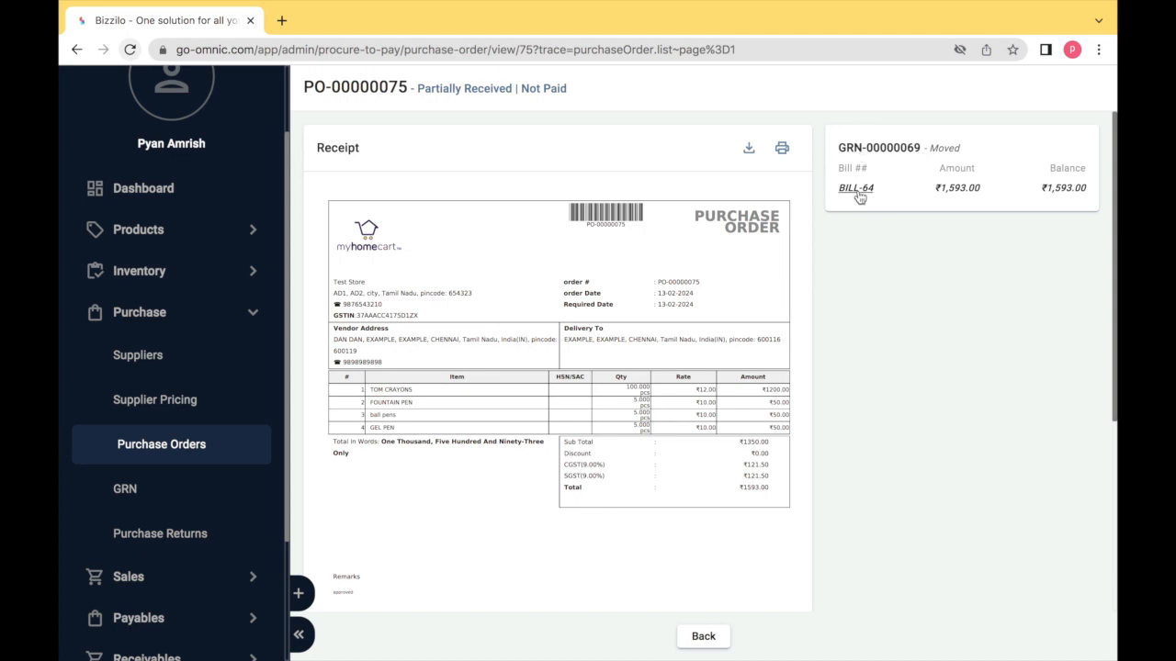
{"action": "left_click", "coordinate": [857, 188]}
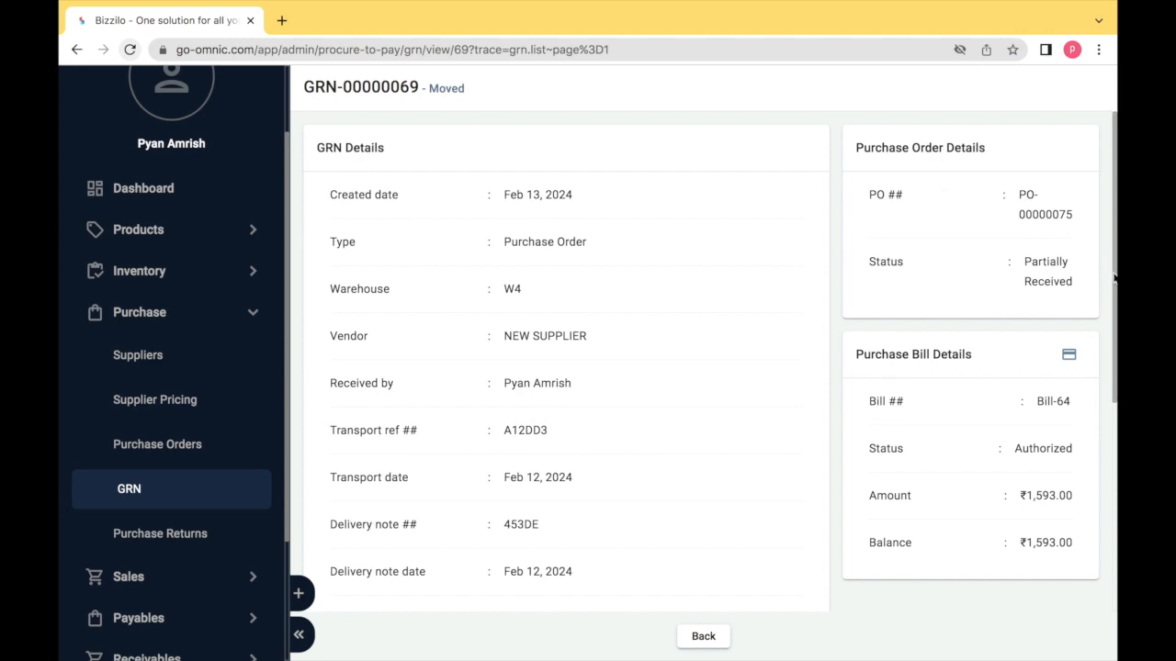
- Pay BILL-64 in full: ₹1,593 by Net Banking with a transaction ID
{"action": "left_click", "coordinate": [1070, 357]}
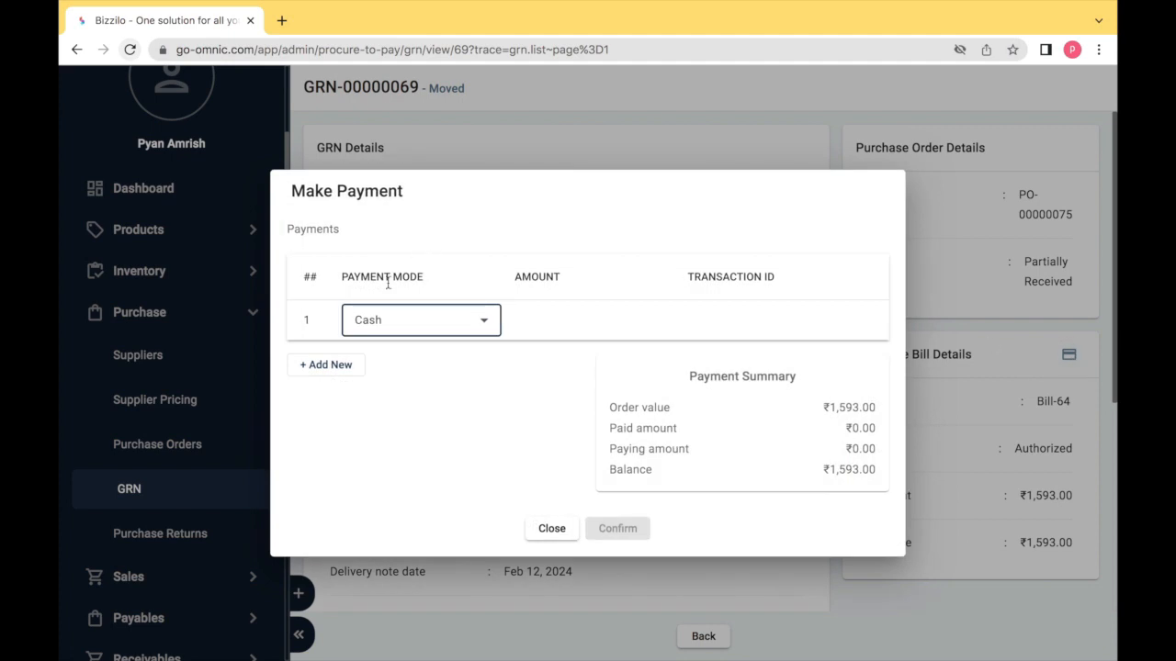
{"action": "left_click", "coordinate": [389, 320]}
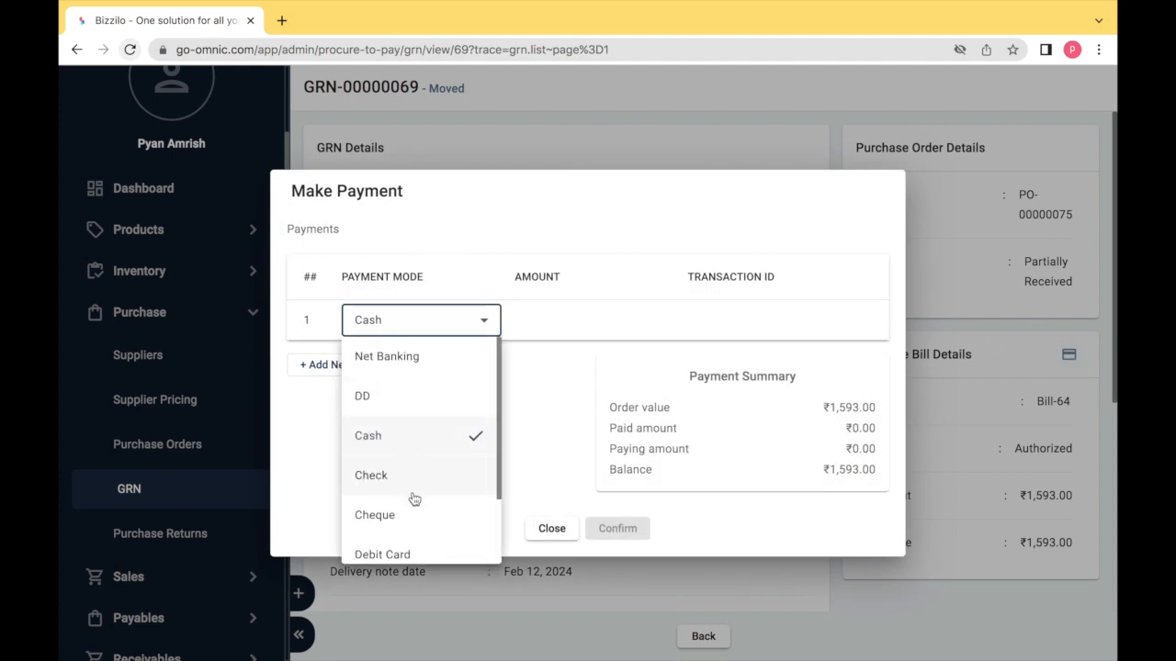
{"action": "left_click", "coordinate": [420, 359]}
{"action": "left_click", "coordinate": [556, 322]}
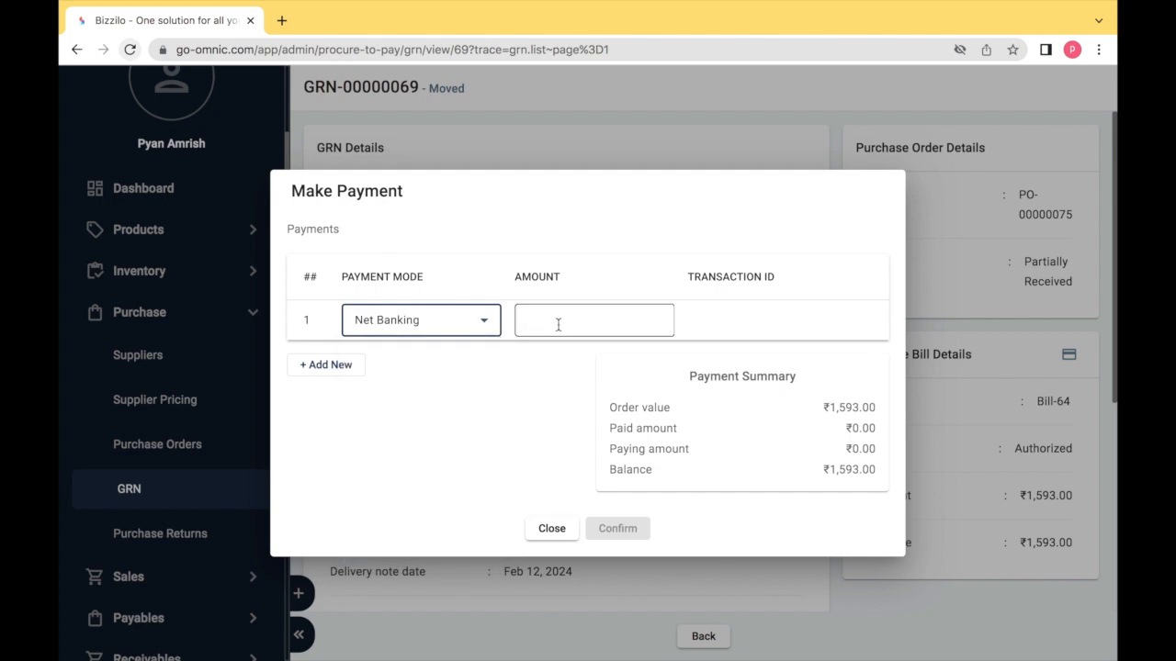
{"action": "type", "text": "1593"}
{"action": "left_click", "coordinate": [705, 326]}
{"action": "type", "text": "A1234R56"}
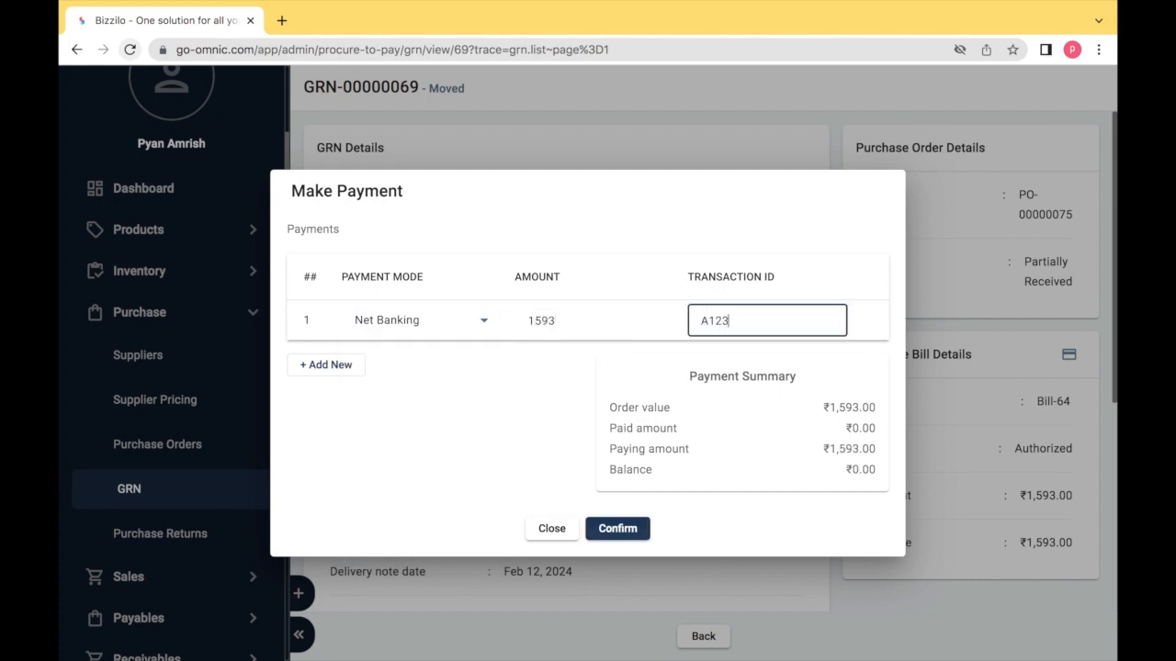
{"action": "left_click", "coordinate": [629, 532]}
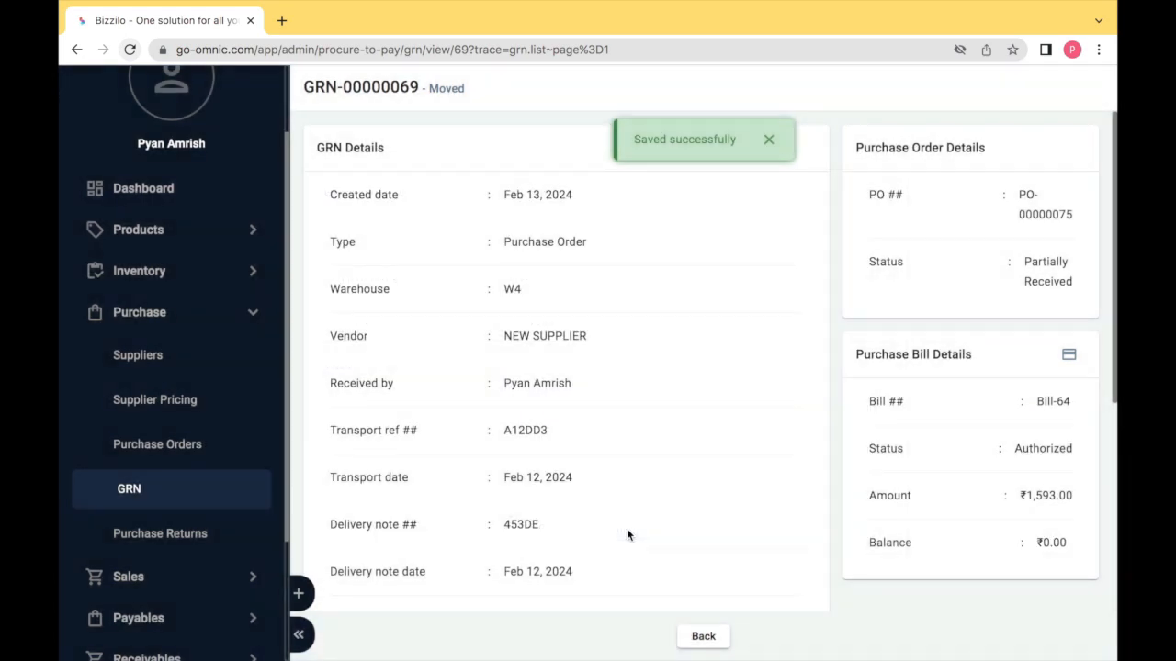
- Leave the GRN and open purchase bill BILL-1 from Purchase Bills to look it over
{"action": "left_click", "coordinate": [703, 636]}
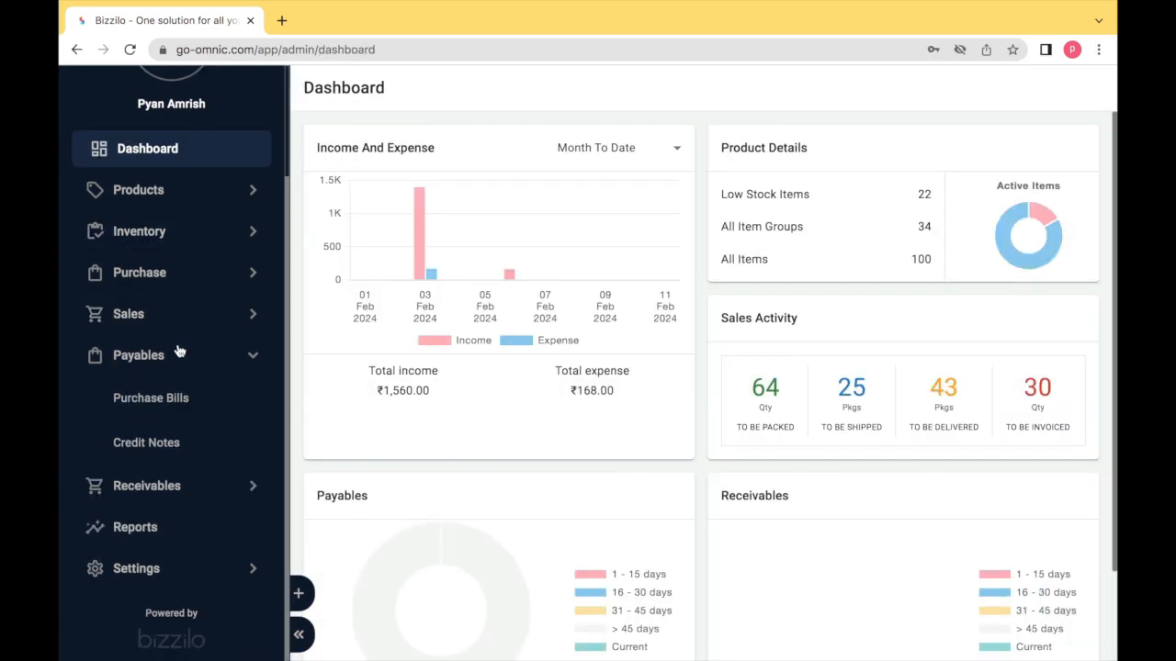
{"action": "left_click", "coordinate": [166, 409]}
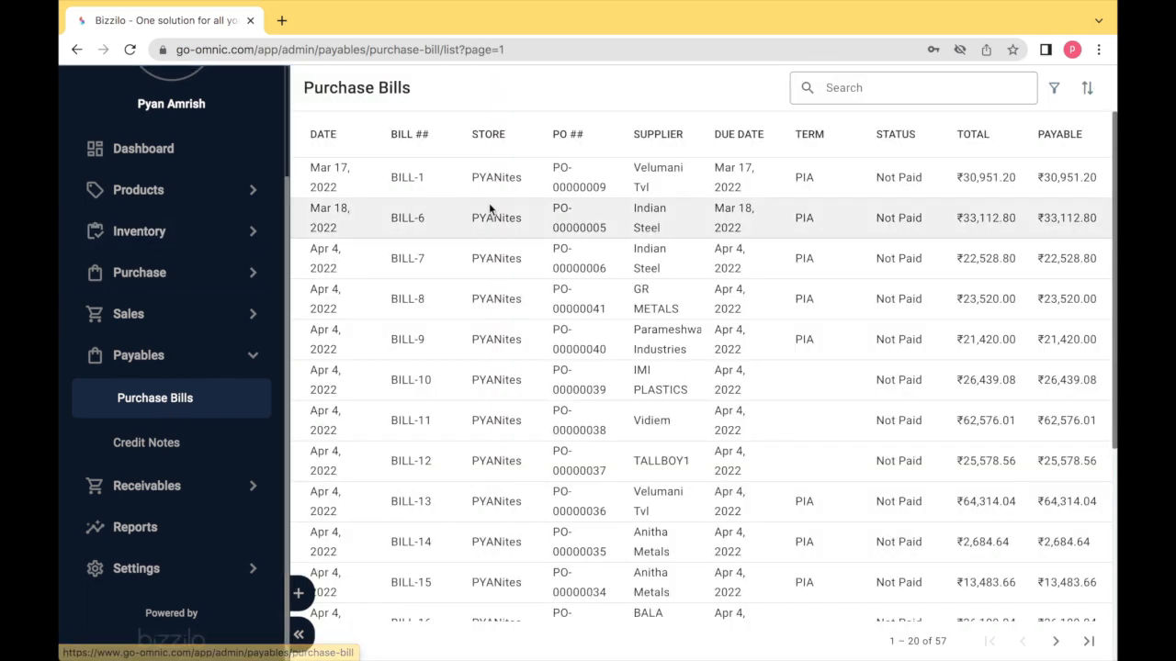
{"action": "left_click", "coordinate": [405, 188]}
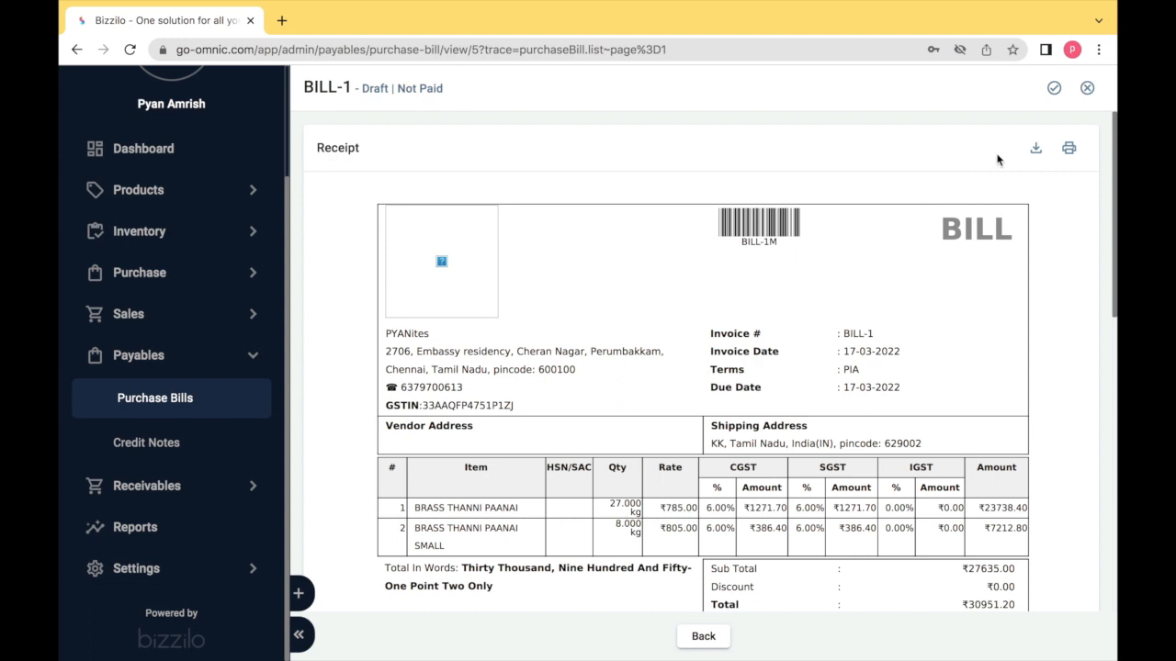
{"action": "scroll", "coordinate": [1002, 158], "scroll_direction": "down", "scroll_amount": 2}
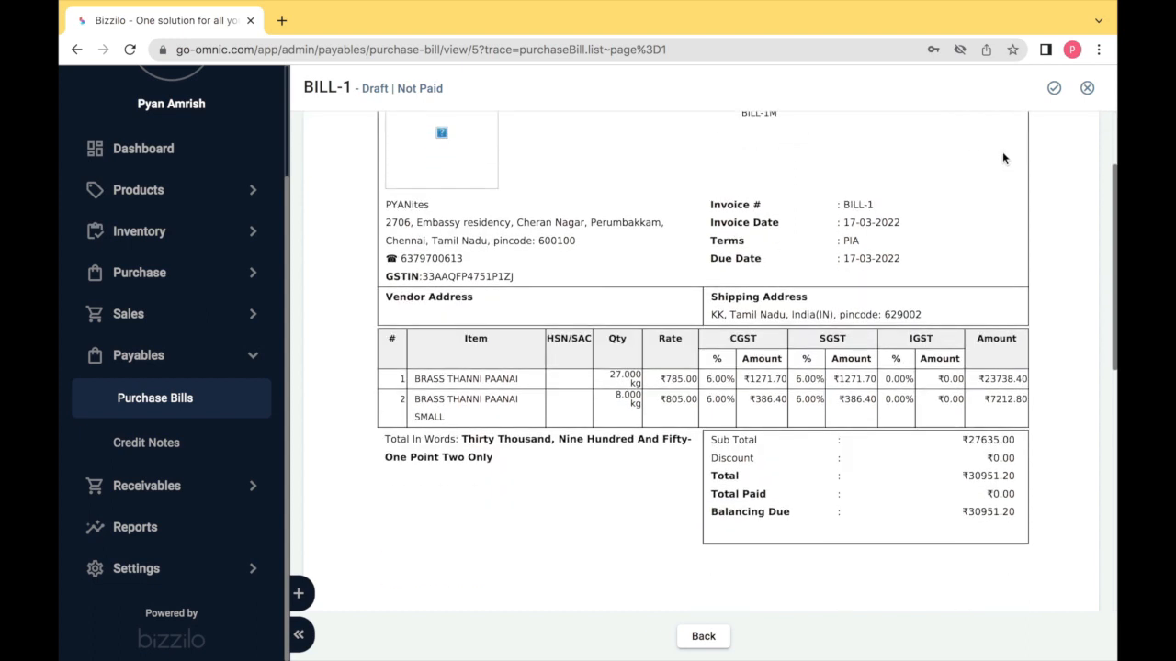
{"action": "scroll", "coordinate": [1002, 158], "scroll_direction": "up", "scroll_amount": 2}
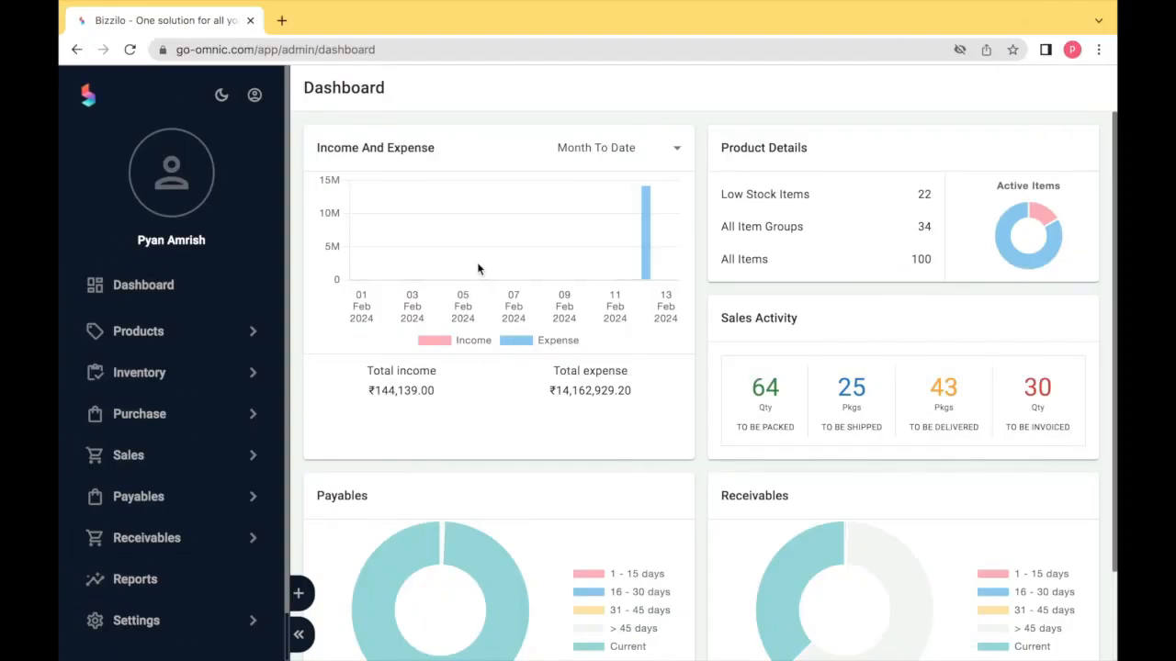
- Start a new customer from Sales > Customers with customer type Business
{"action": "left_click", "coordinate": [150, 582]}
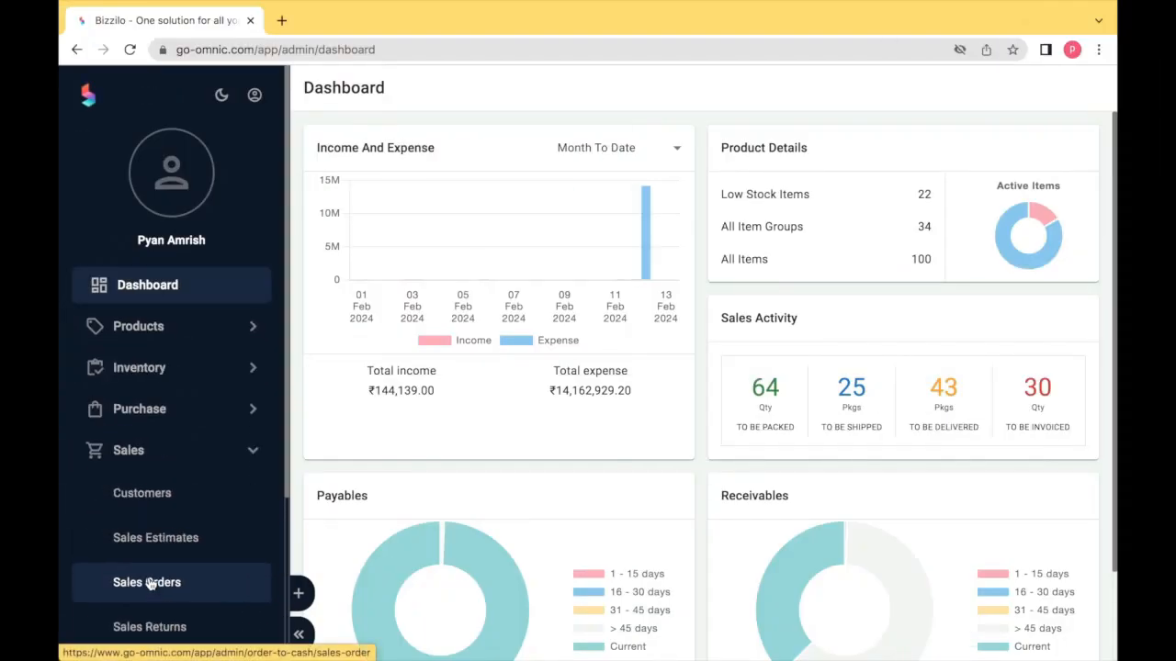
{"action": "left_click", "coordinate": [175, 497]}
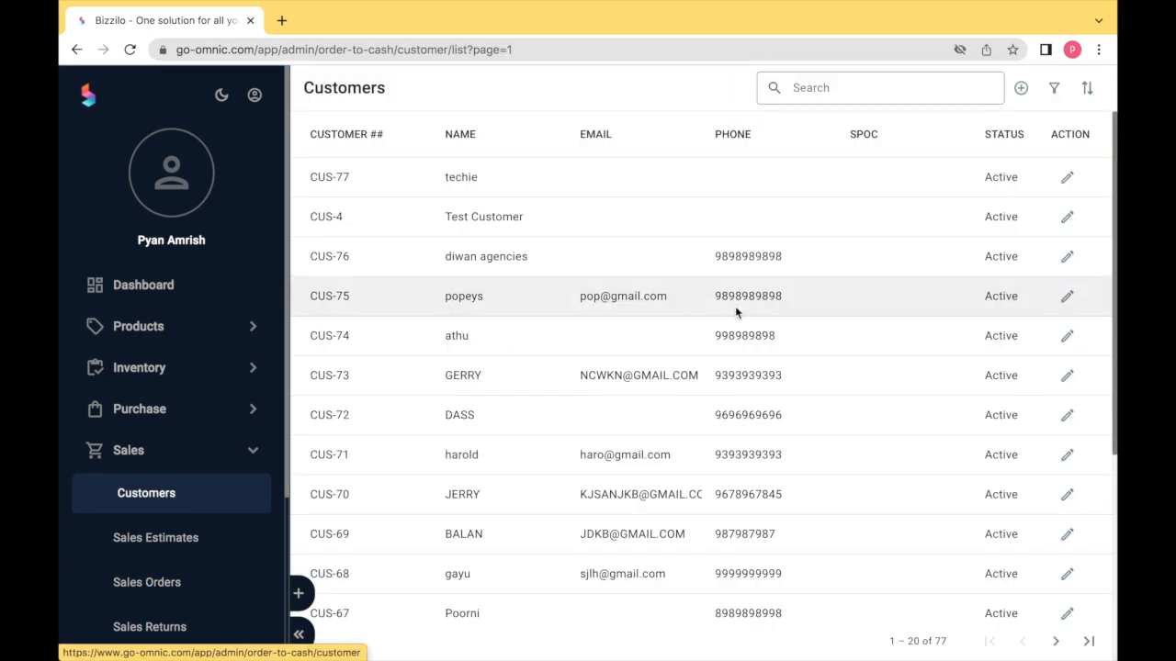
{"action": "left_click", "coordinate": [1023, 93]}
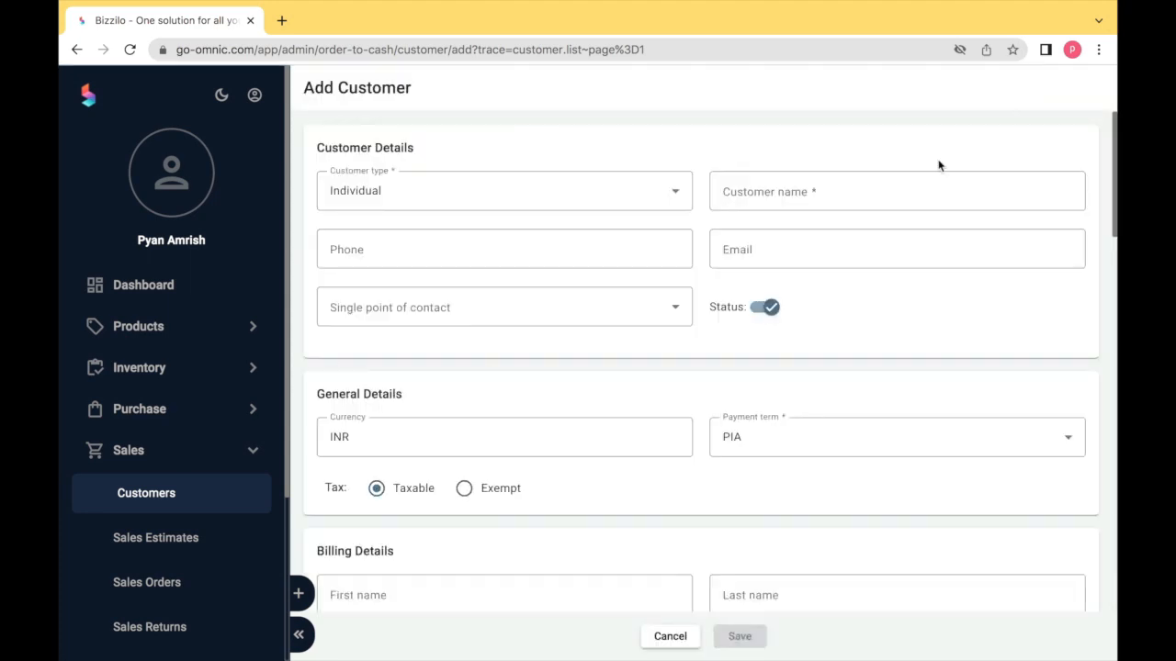
{"action": "left_click", "coordinate": [621, 209]}
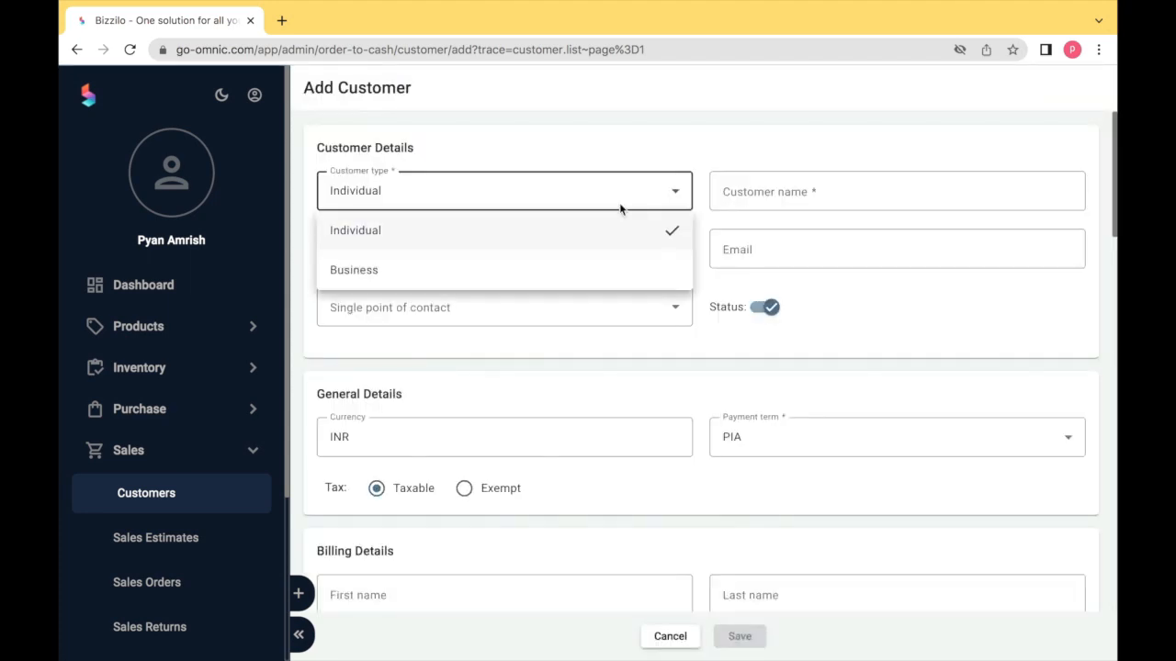
{"action": "left_click", "coordinate": [613, 270]}
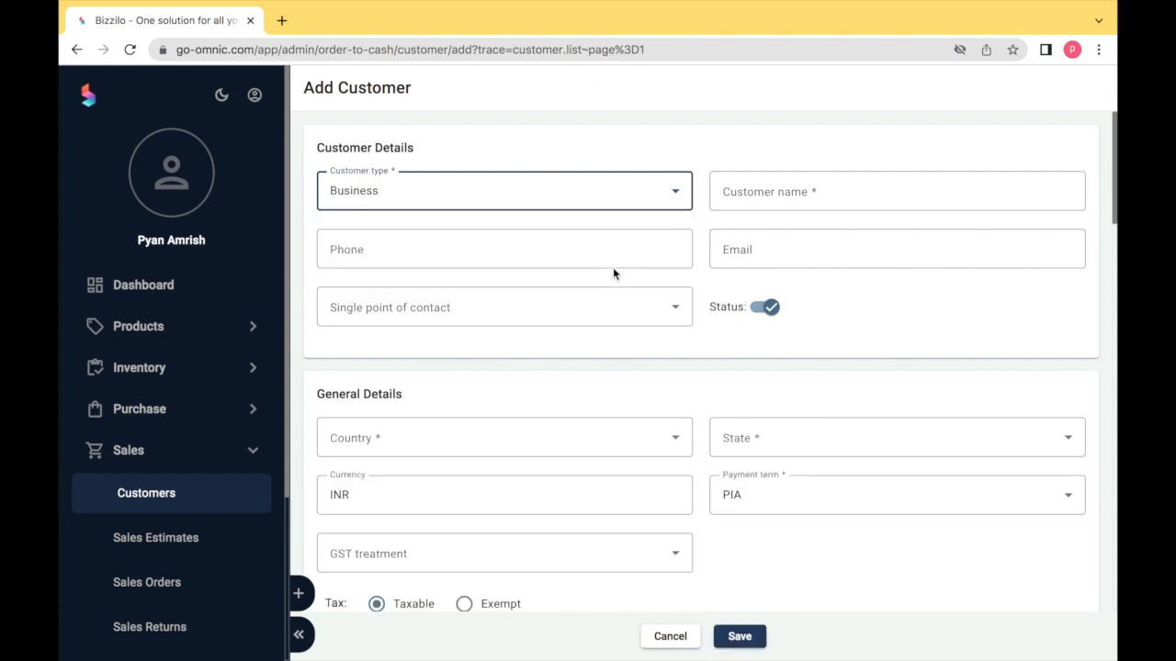
- Enter customer name DAV and a phone number, choose the point of contact, keep status active
{"action": "left_click", "coordinate": [773, 189]}
{"action": "type", "text": "DAV"}
{"action": "key", "text": "Tab"}
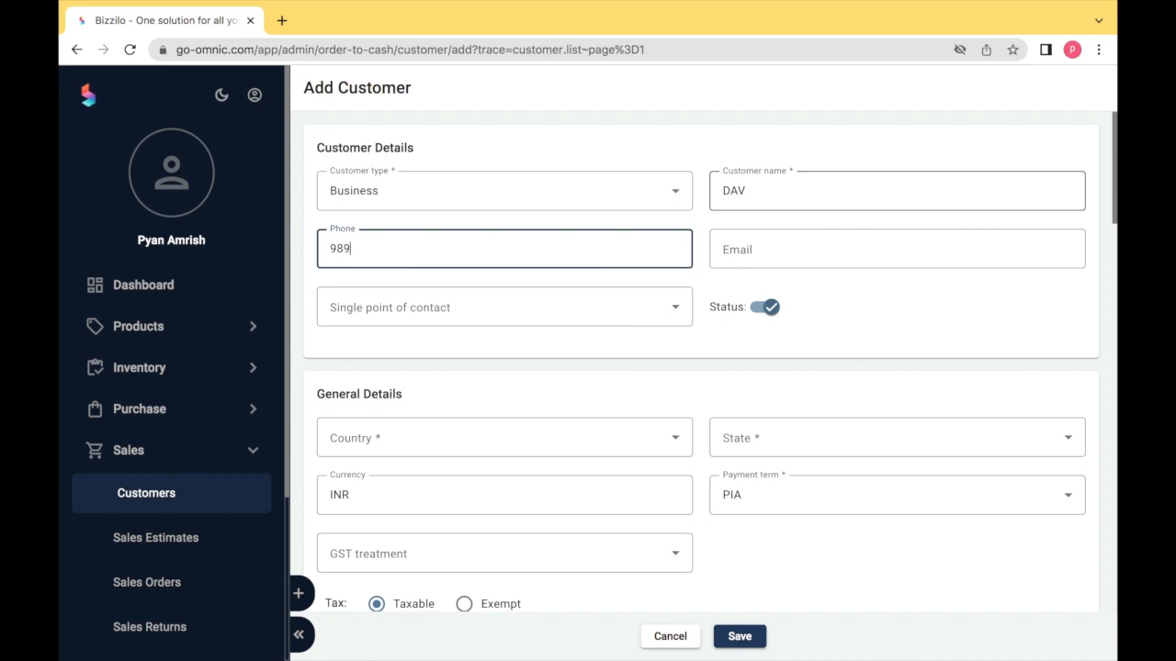
{"action": "key", "text": "Tab"}
{"action": "key", "text": "Tab"}
{"action": "left_click", "coordinate": [678, 306]}
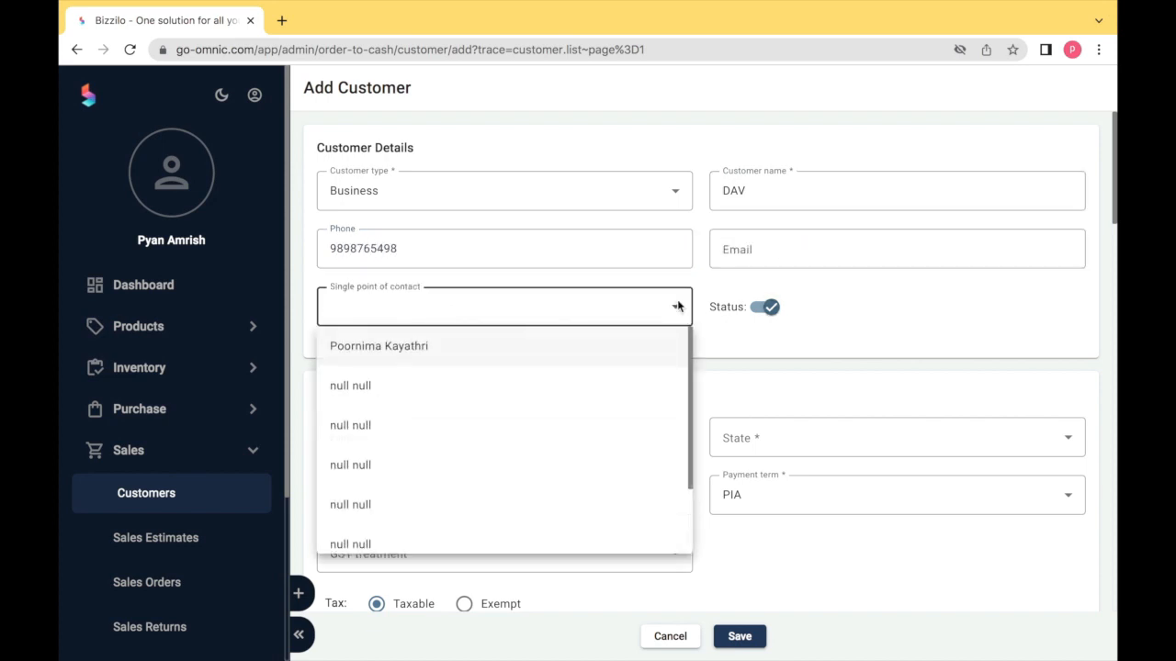
{"action": "left_click", "coordinate": [667, 348]}
{"action": "left_click", "coordinate": [765, 310]}
{"action": "left_click", "coordinate": [765, 309]}
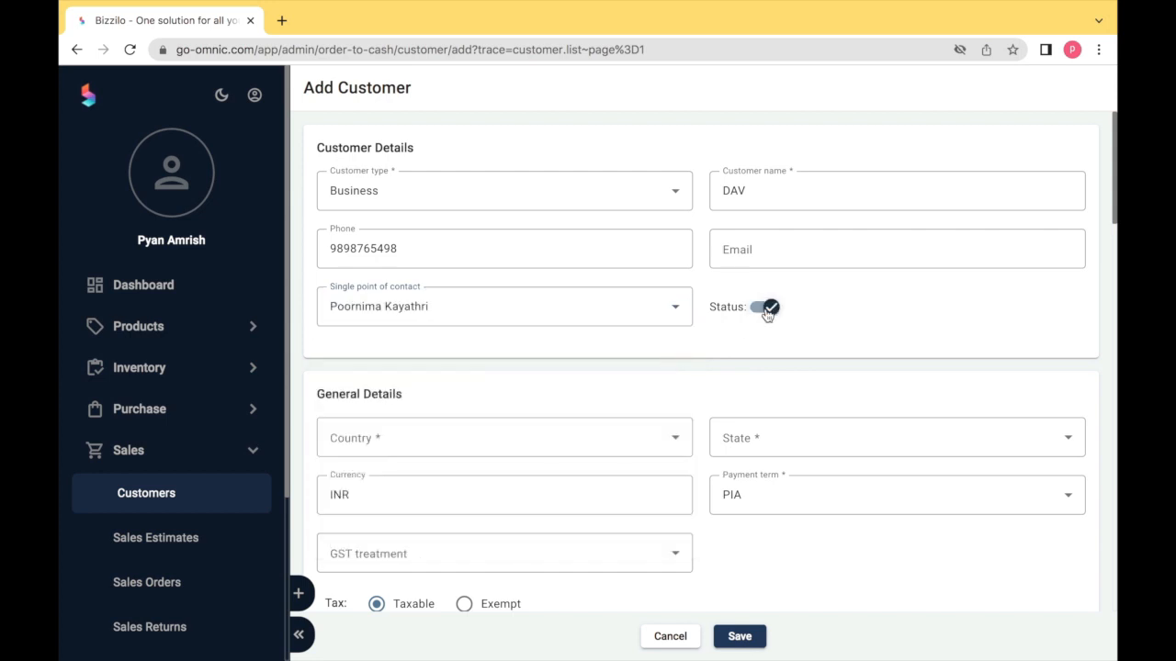
{"action": "scroll", "coordinate": [767, 313], "scroll_direction": "down", "scroll_amount": 3}
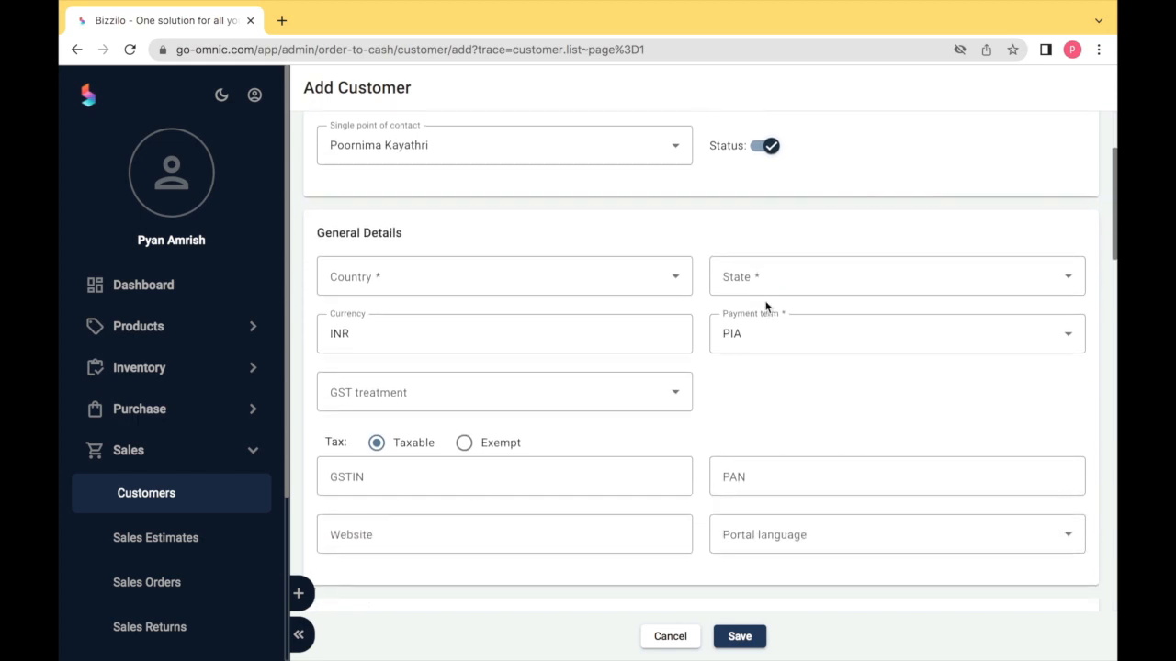
- Set the customer's country to India and state to Tamil Nadu
{"action": "left_click", "coordinate": [651, 243]}
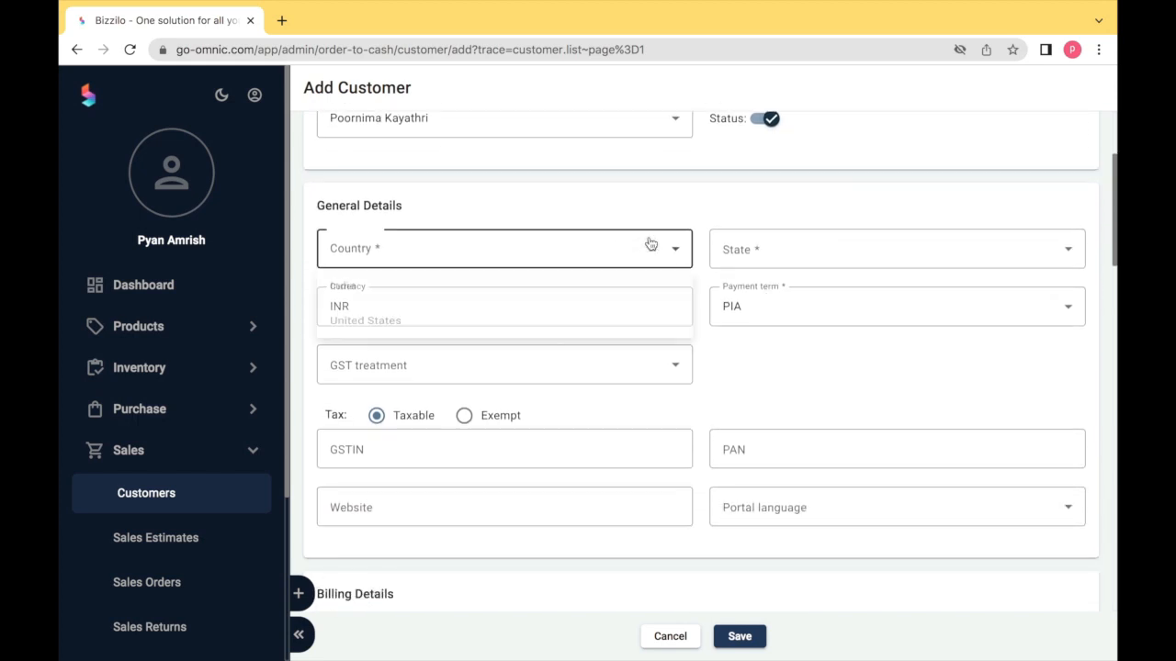
{"action": "left_click", "coordinate": [646, 284]}
{"action": "left_click", "coordinate": [738, 256]}
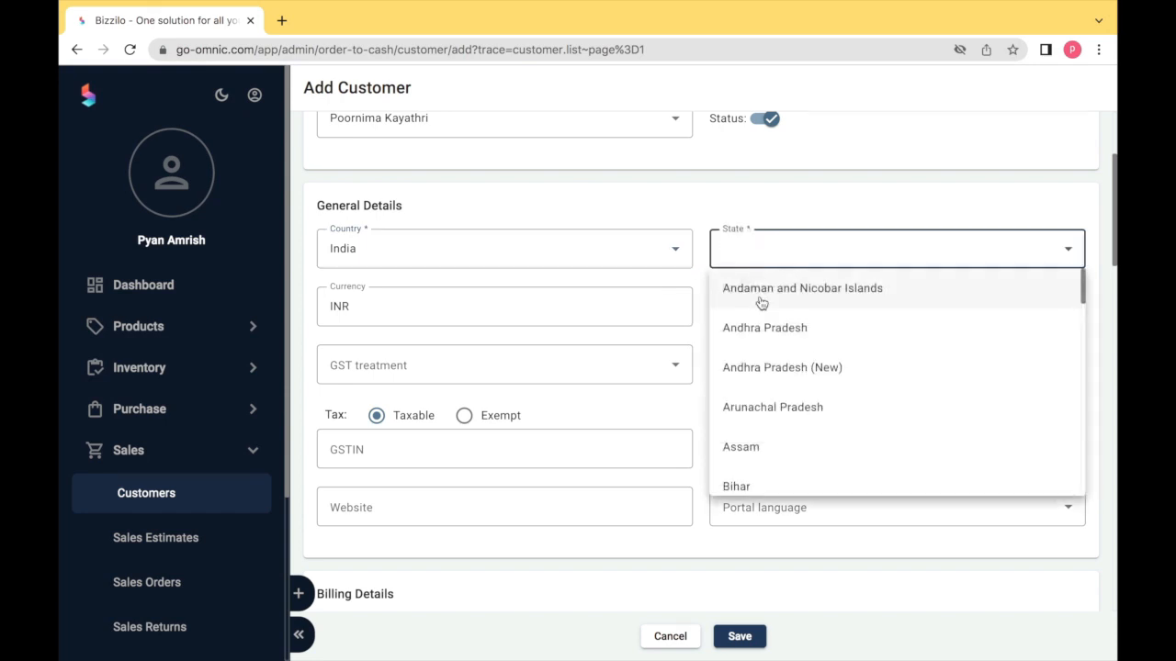
{"action": "scroll", "coordinate": [762, 304], "scroll_direction": "down", "scroll_amount": 10}
{"action": "left_click", "coordinate": [782, 477]}
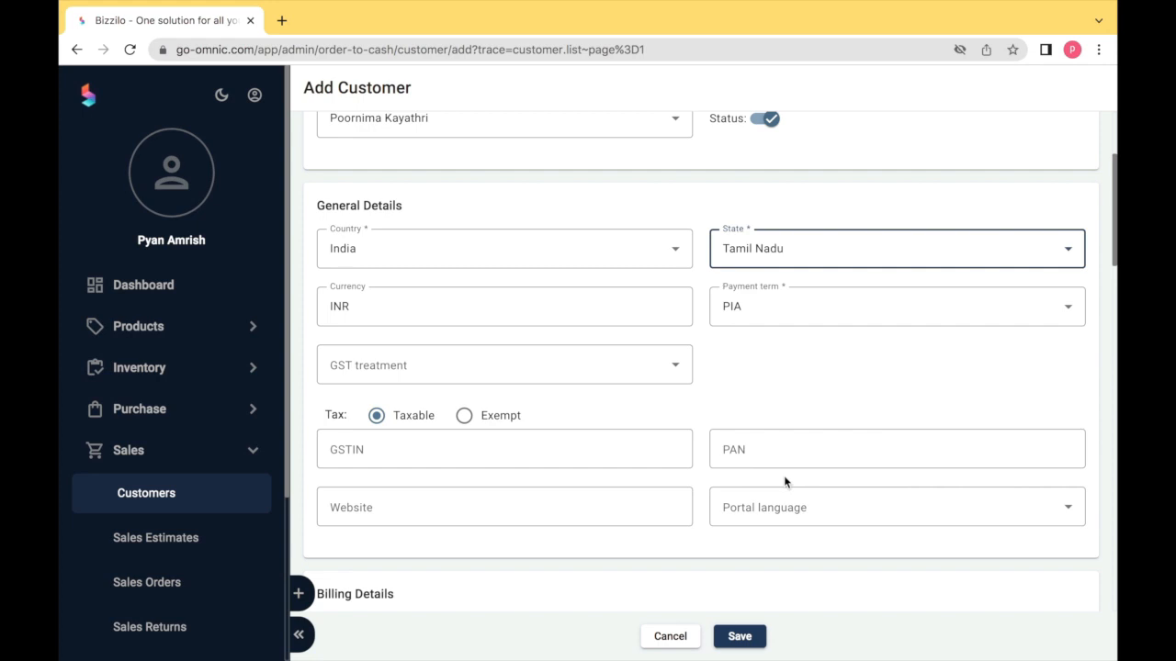
- Keep PIA as payment term and set GST treatment to Unregistered
{"action": "left_click", "coordinate": [737, 321]}
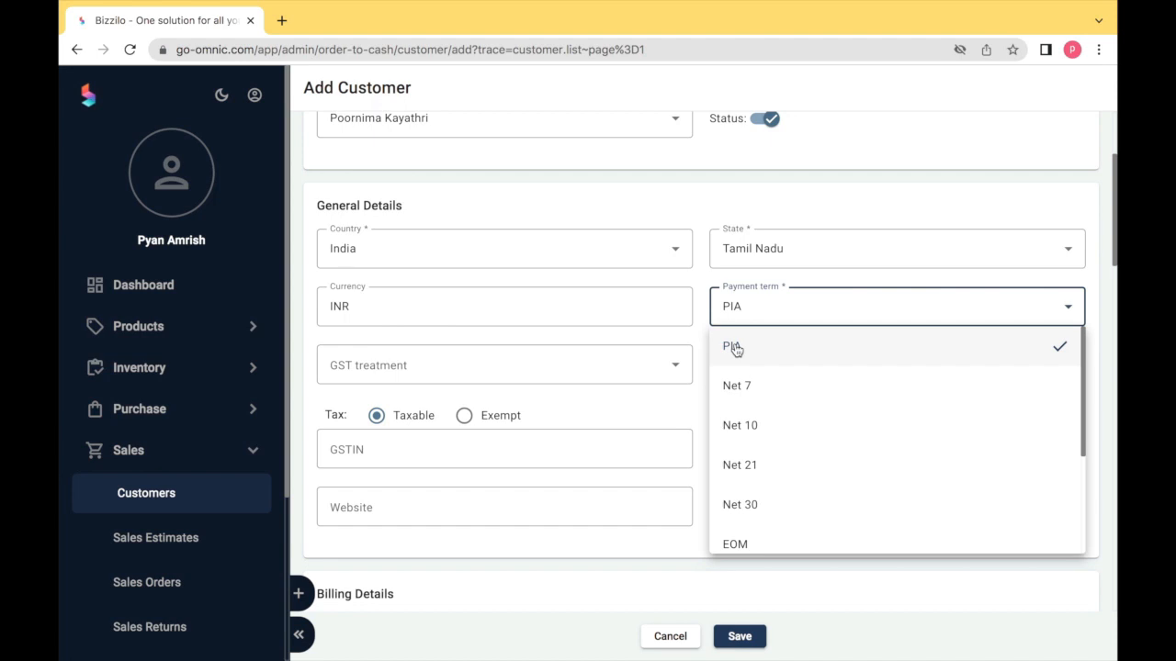
{"action": "left_click", "coordinate": [734, 347]}
{"action": "left_click", "coordinate": [676, 367]}
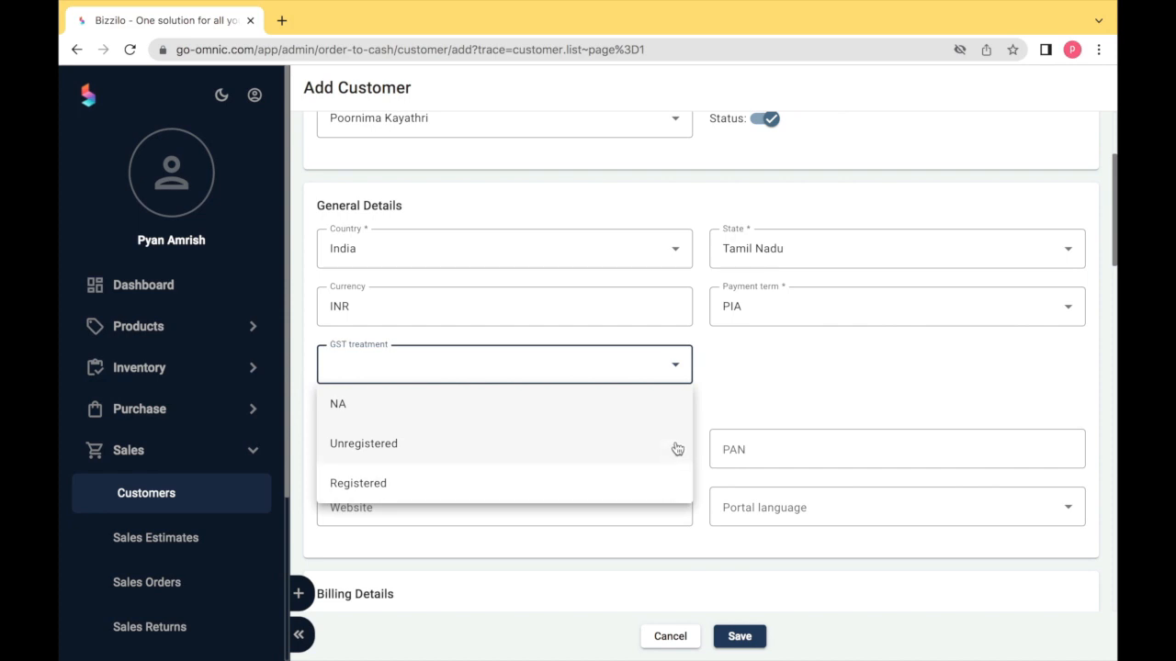
{"action": "left_click", "coordinate": [672, 483]}
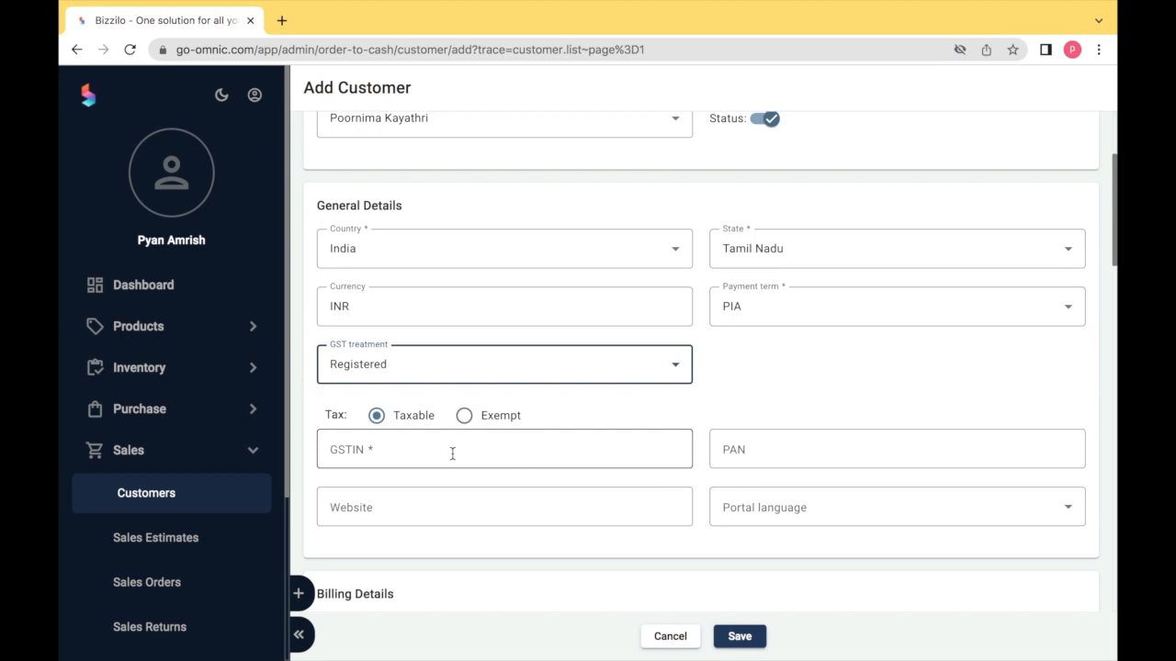
{"action": "key", "text": "Down"}
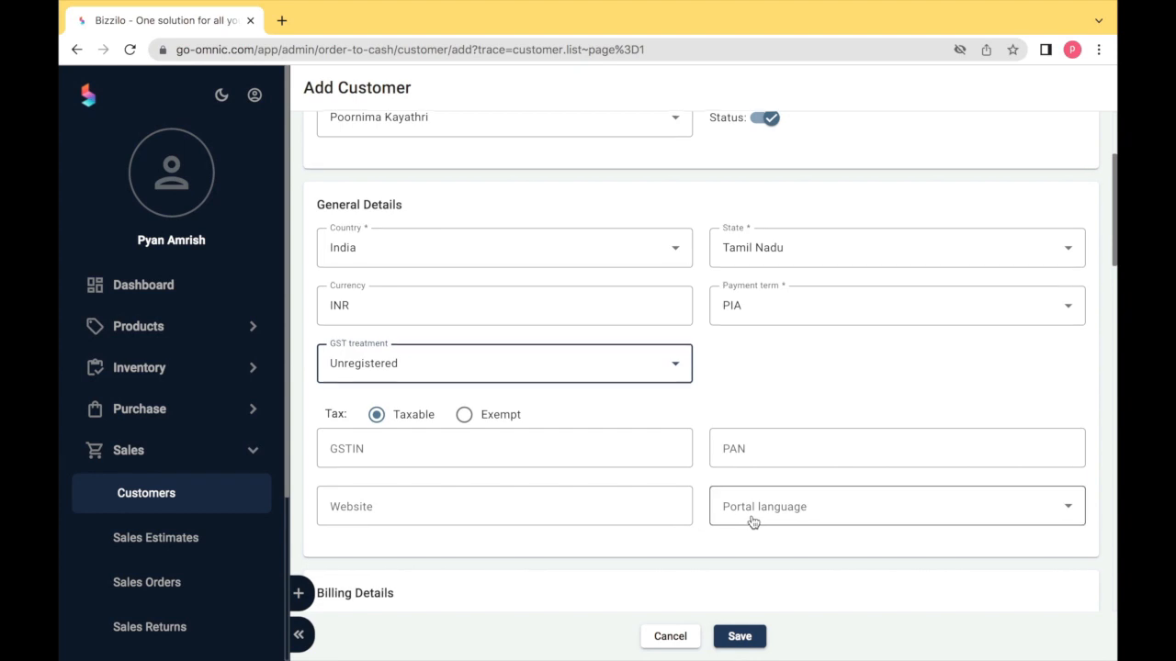
{"action": "scroll", "coordinate": [752, 521], "scroll_direction": "down", "scroll_amount": 5}
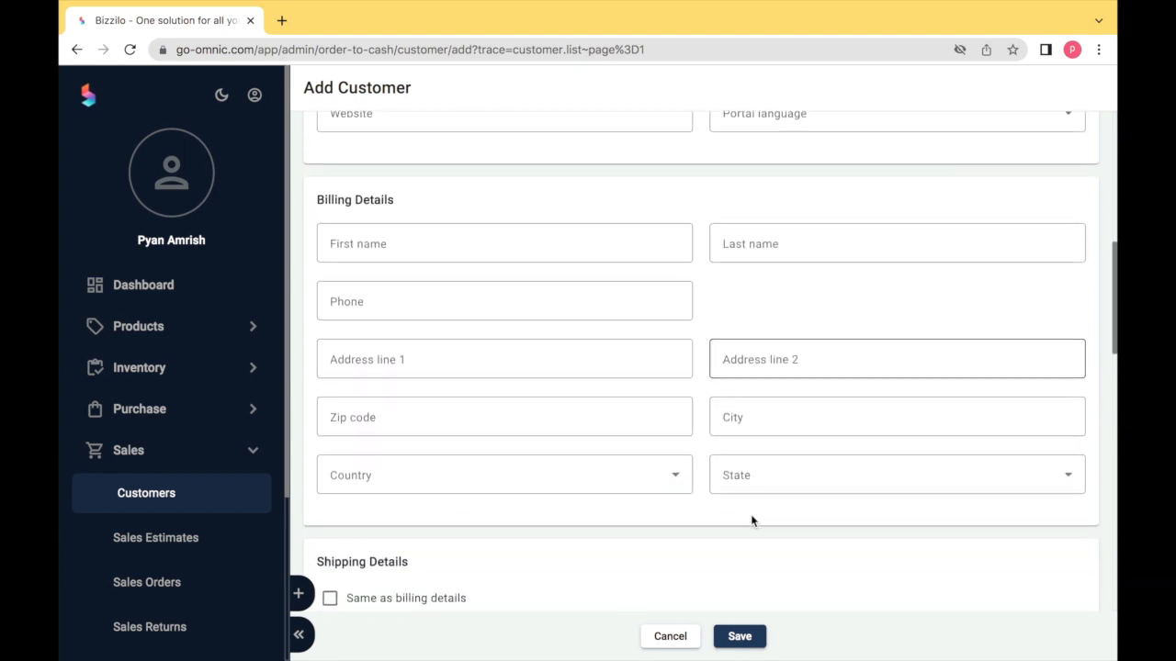
- Enter the billing contact's first name, last name and phone number
{"action": "scroll", "coordinate": [751, 522], "scroll_direction": "down", "scroll_amount": 1}
{"action": "scroll", "coordinate": [751, 522], "scroll_direction": "up", "scroll_amount": 1}
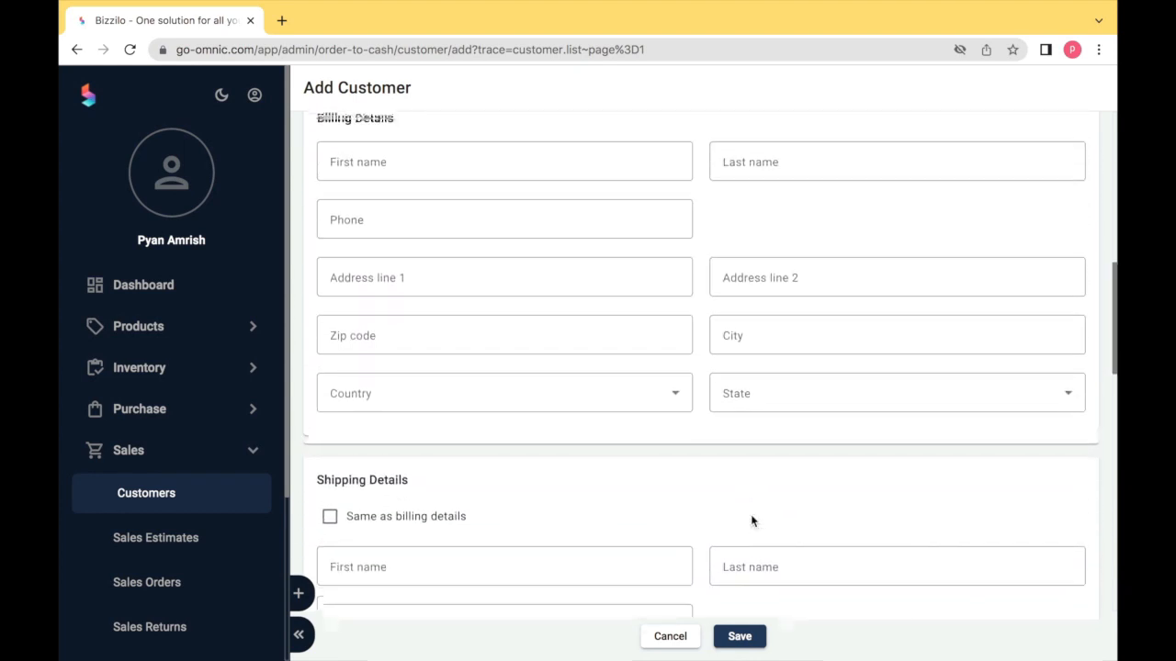
{"action": "left_click", "coordinate": [480, 164]}
{"action": "type", "text": "DAV"}
{"action": "key", "text": "Tab"}
{"action": "type", "text": "DAV"}
{"action": "key", "text": "Tab"}
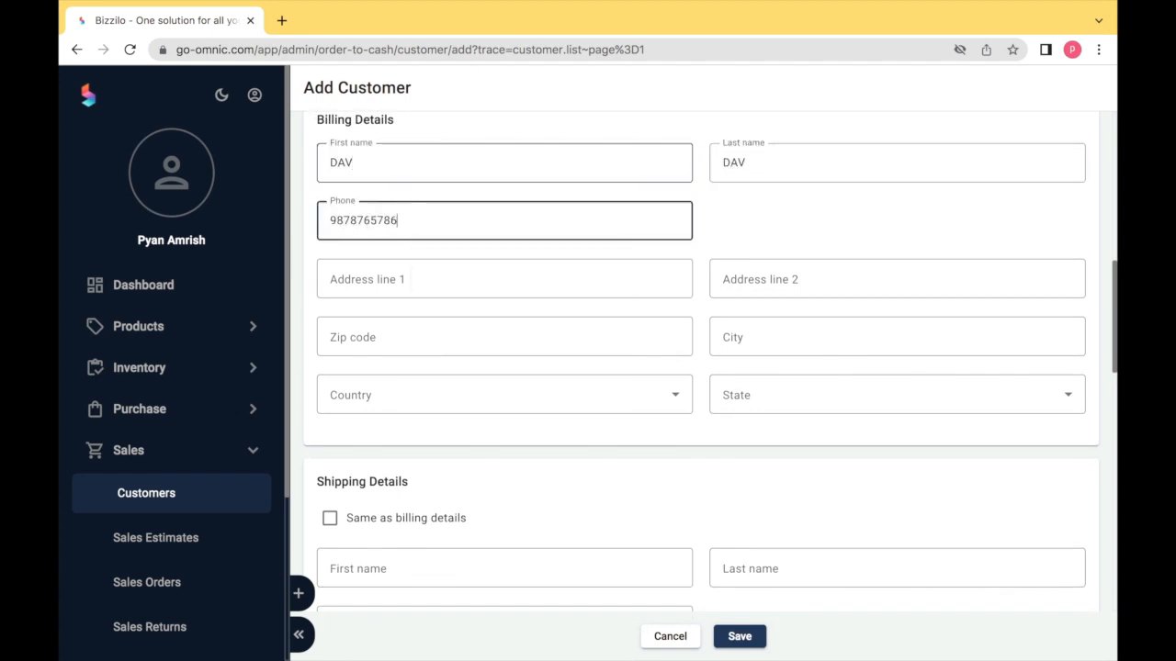
{"action": "key", "text": "Tab"}
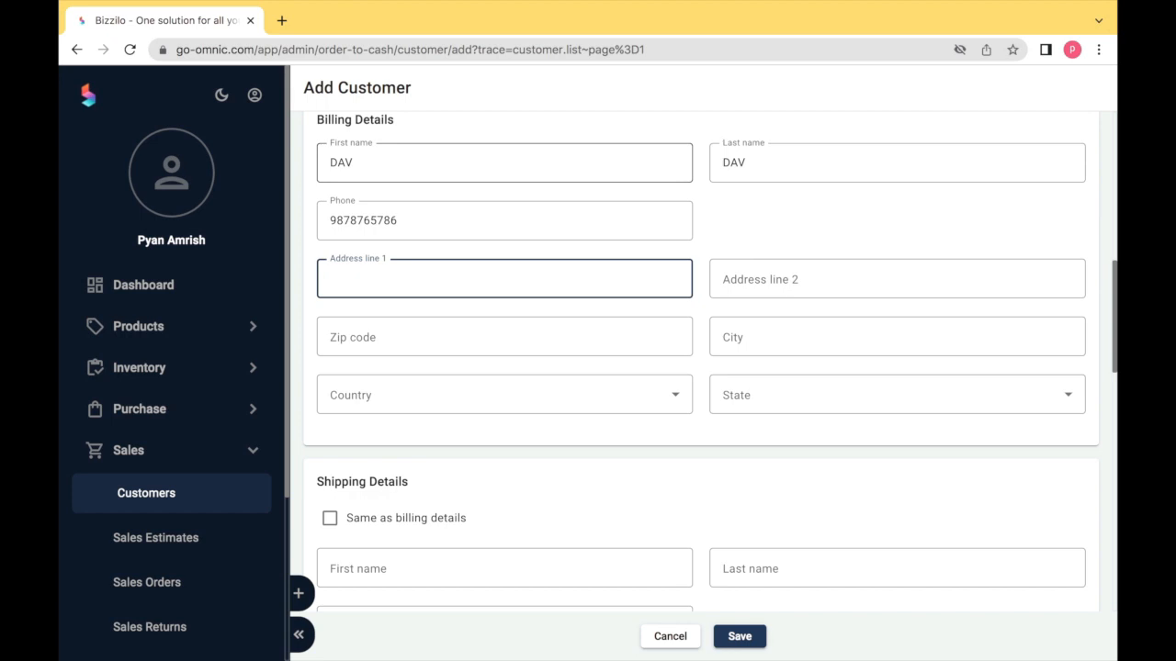
- Fill in the billing address lines, zip code and city CHENNAI
{"action": "type", "text": "EXAMPLE"}
{"action": "key", "text": "Tab"}
{"action": "type", "text": "EXAMPLE"}
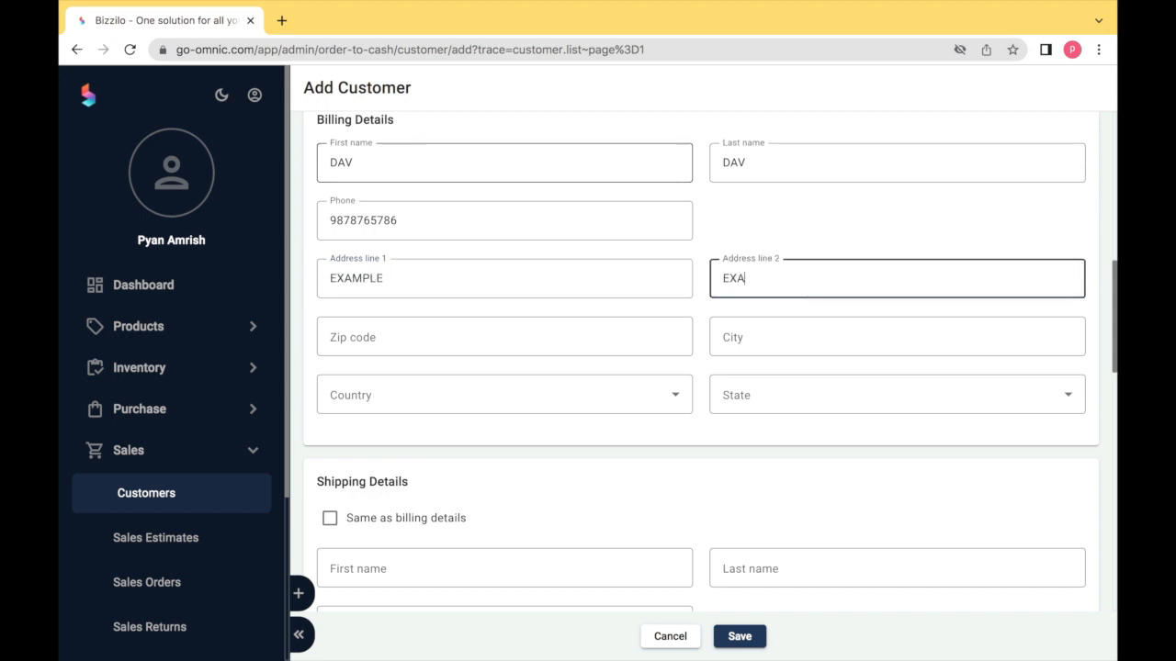
{"action": "key", "text": "Tab"}
{"action": "type", "text": "600117"}
{"action": "key", "text": "Tab"}
{"action": "type", "text": "CHENNAI"}
{"action": "key", "text": "Tab"}
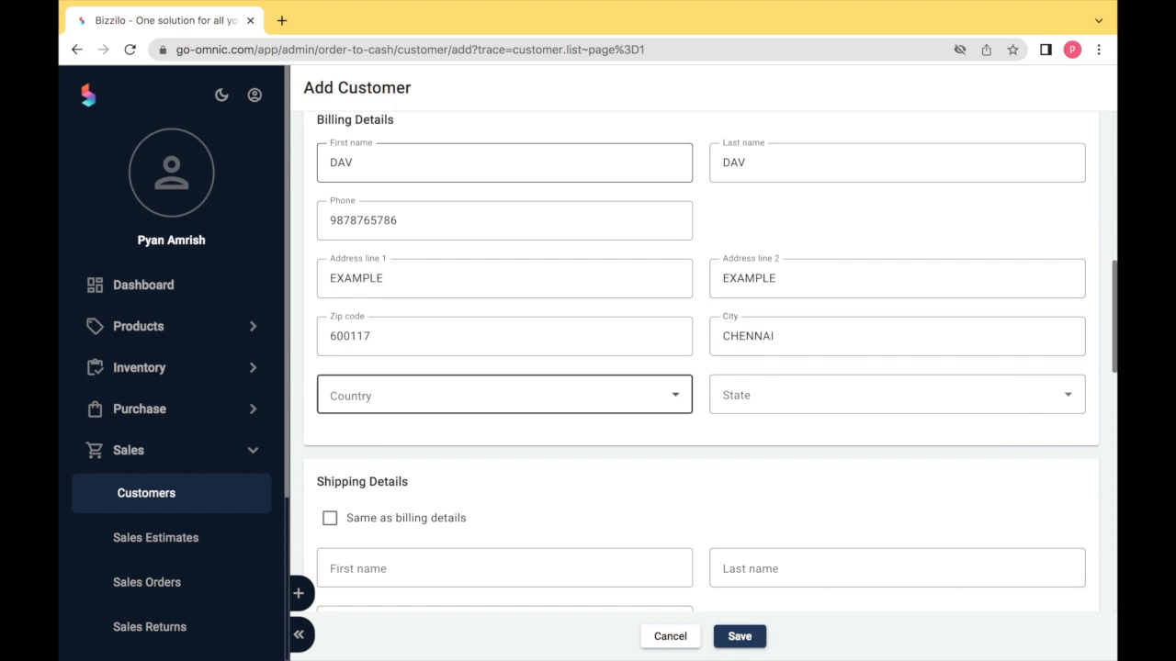
- Set the billing country to India and state to Tamil Nadu
{"action": "left_click", "coordinate": [493, 394]}
{"action": "left_click", "coordinate": [501, 446]}
{"action": "key", "text": "Tab"}
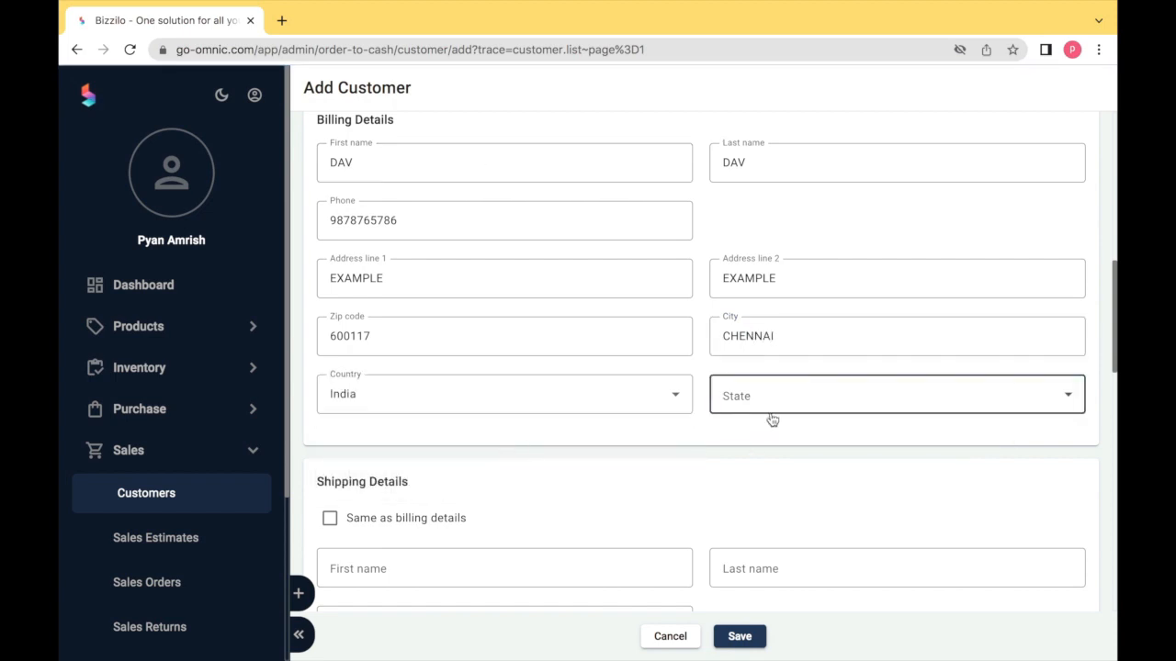
{"action": "left_click", "coordinate": [768, 409]}
{"action": "key", "text": "t"}
{"action": "left_click", "coordinate": [749, 631]}
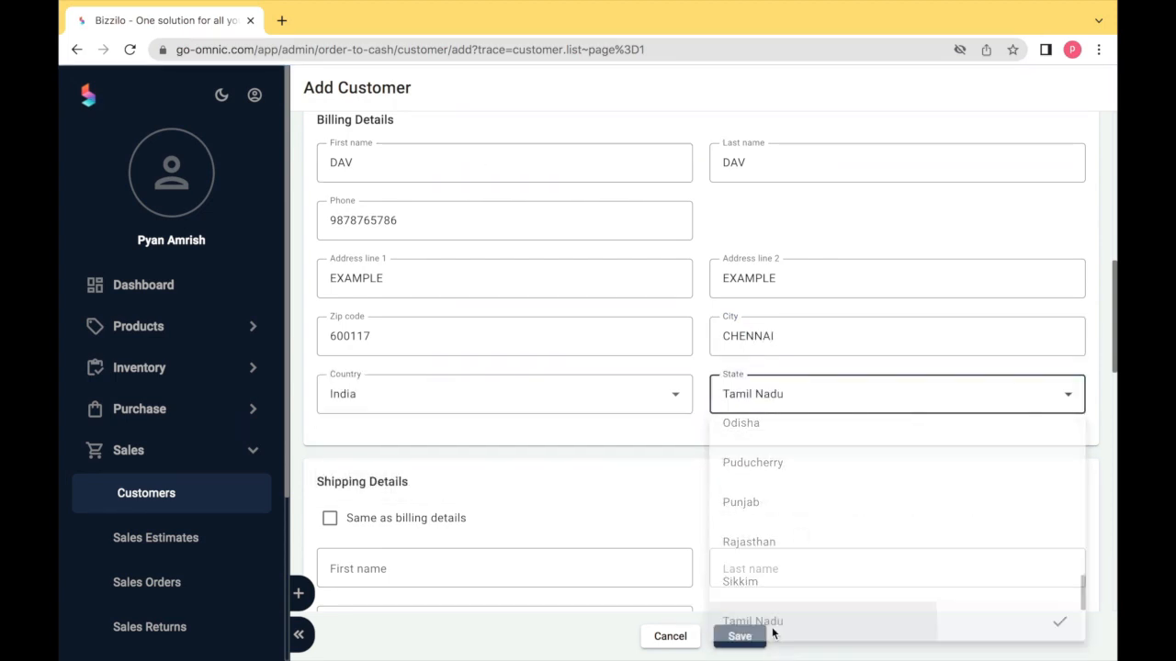
{"action": "left_click", "coordinate": [428, 395]}
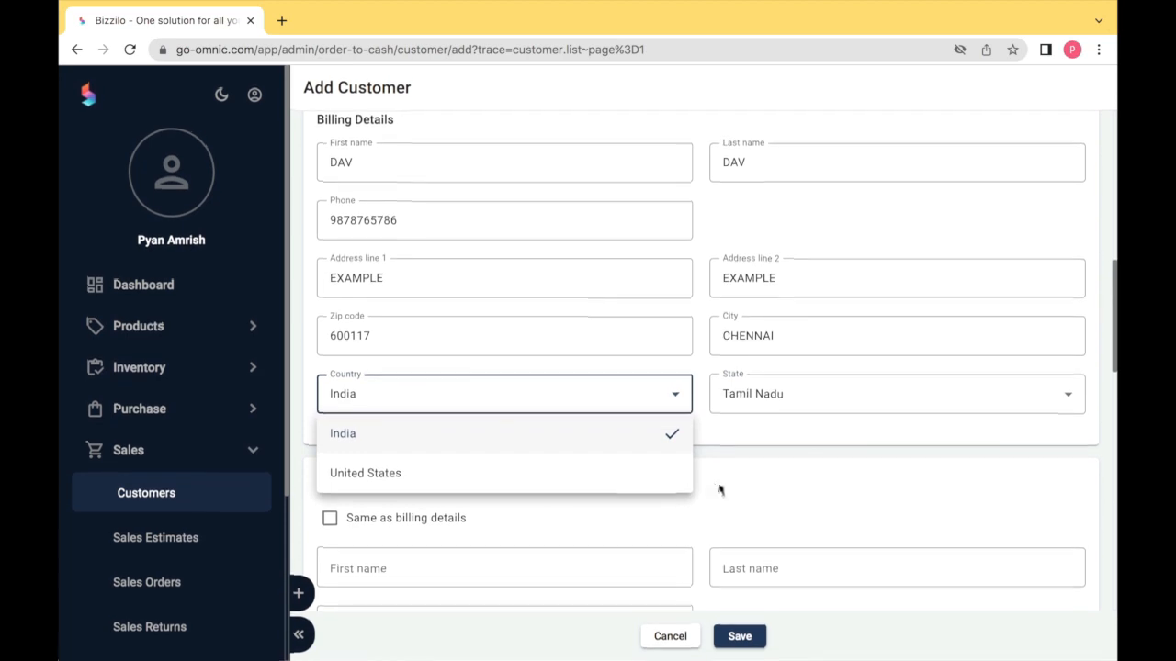
{"action": "left_click", "coordinate": [725, 490]}
- Tick 'Same as billing details' so shipping matches billing
{"action": "scroll", "coordinate": [724, 492], "scroll_direction": "down", "scroll_amount": 2}
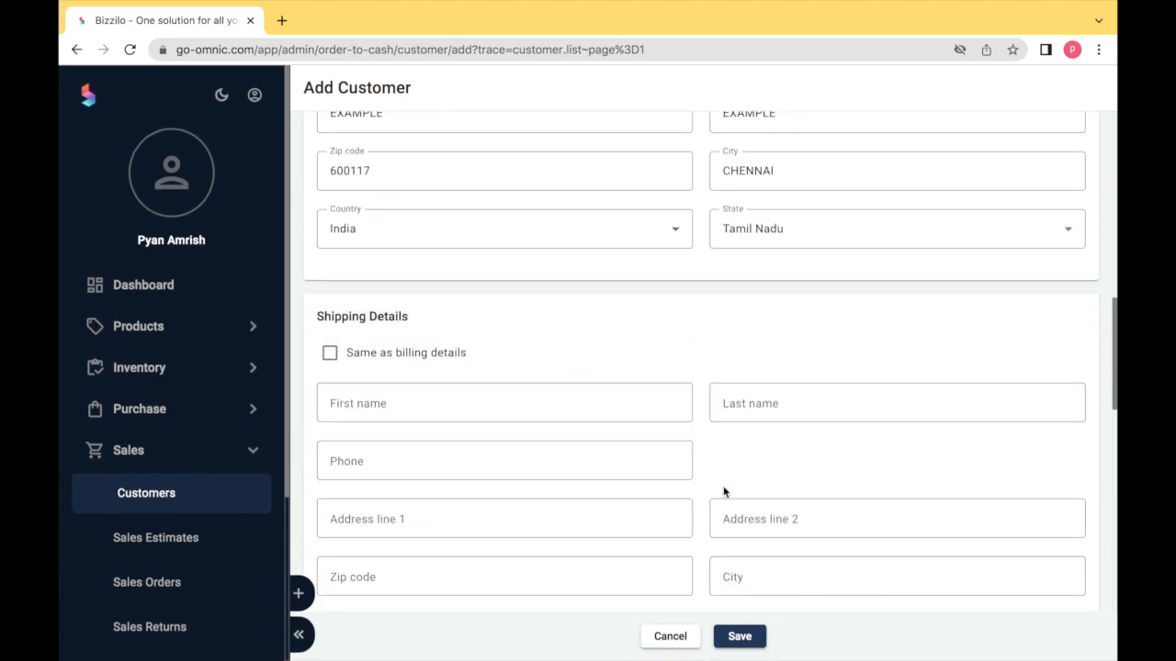
{"action": "left_click", "coordinate": [330, 352]}
{"action": "scroll", "coordinate": [481, 358], "scroll_direction": "down", "scroll_amount": 3}
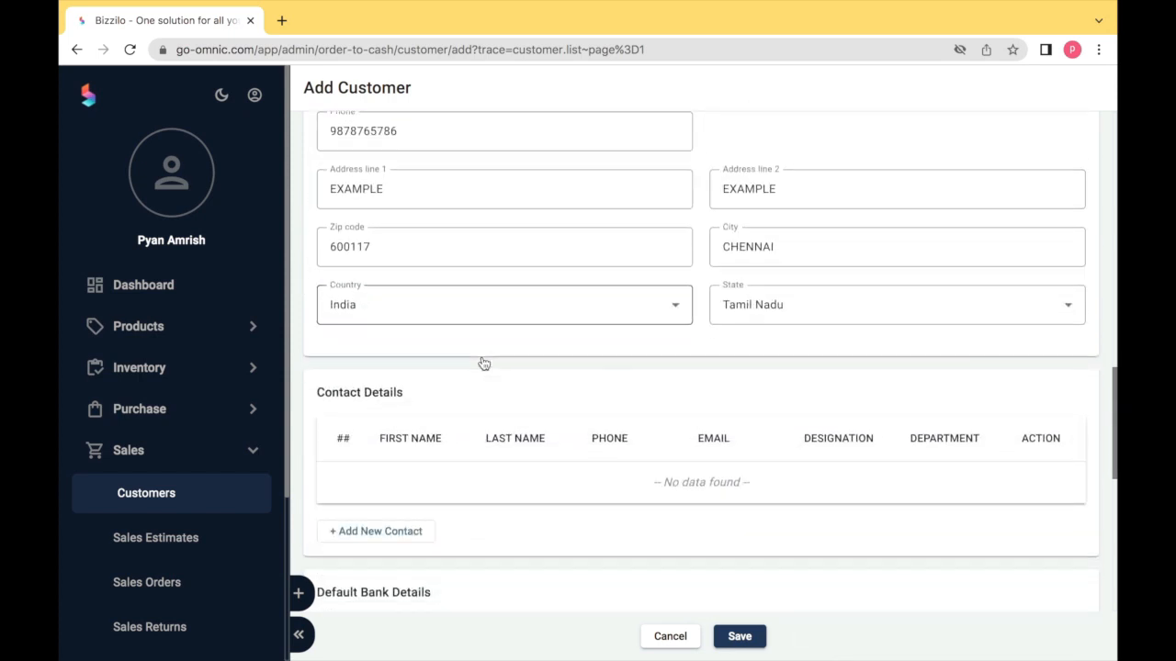
{"action": "scroll", "coordinate": [484, 364], "scroll_direction": "down", "scroll_amount": 2}
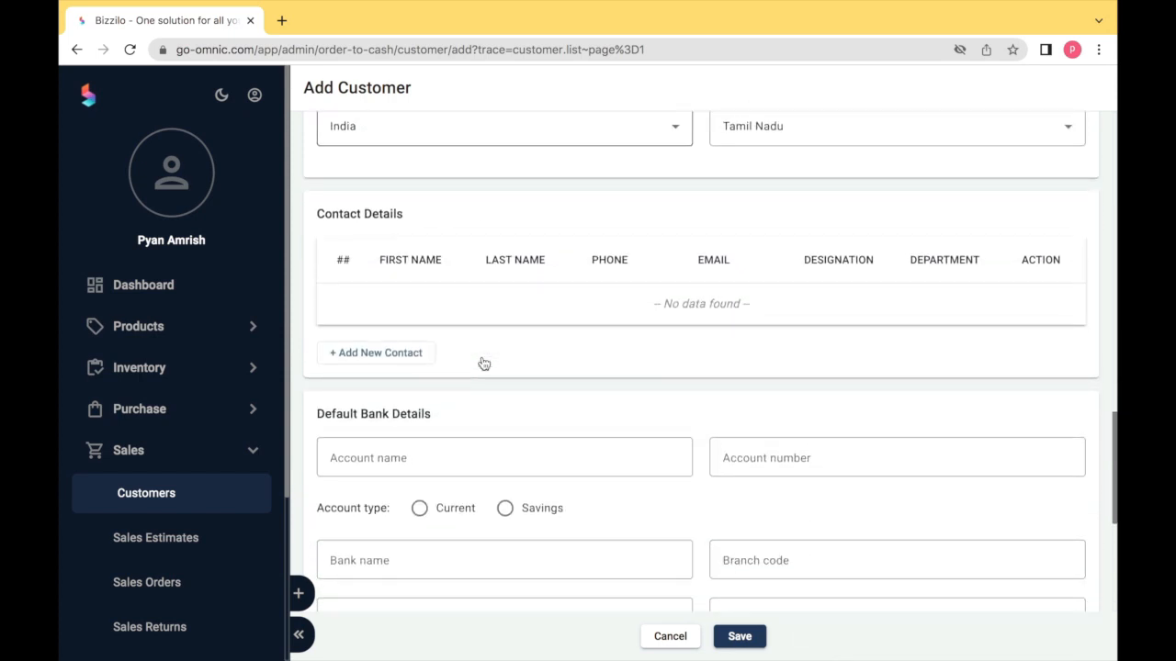
- Add a new contact with first name, last name and phone number
{"action": "left_click", "coordinate": [414, 356]}
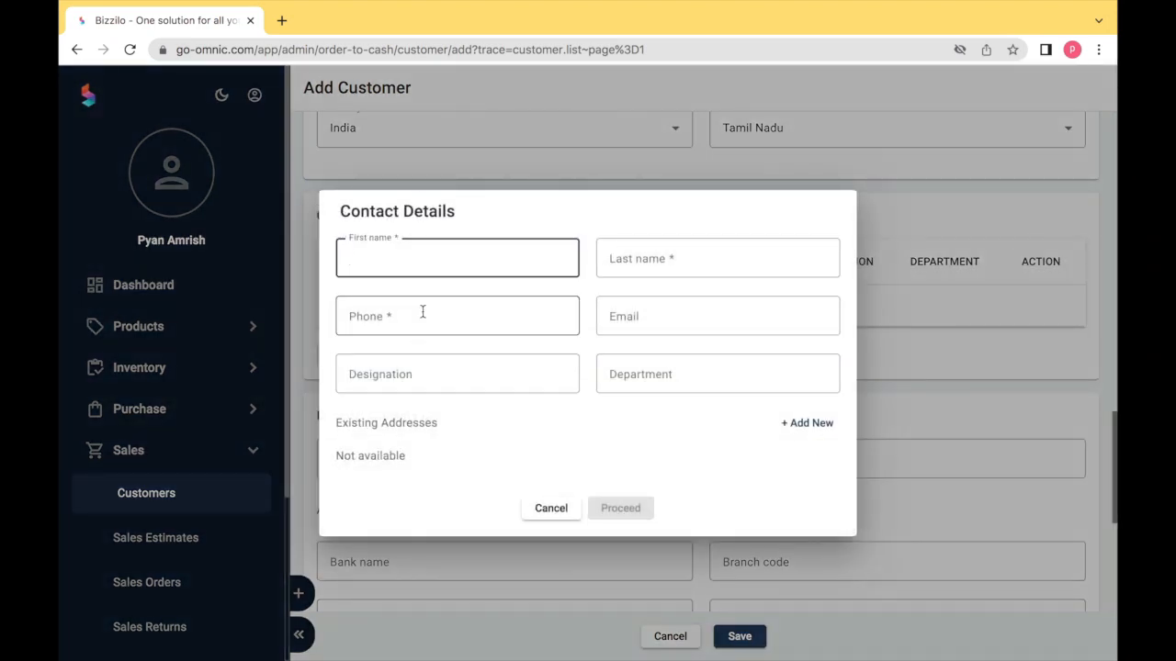
{"action": "type", "text": "DAV"}
{"action": "key", "text": "Tab"}
{"action": "type", "text": "DAV"}
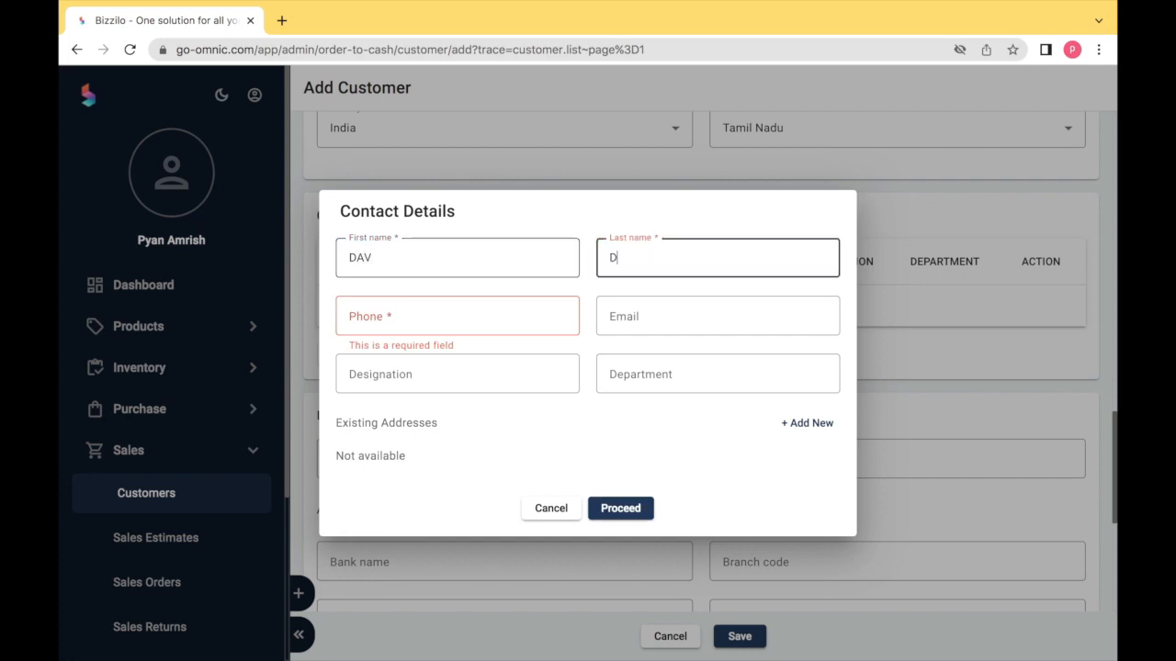
{"action": "key", "text": "Tab"}
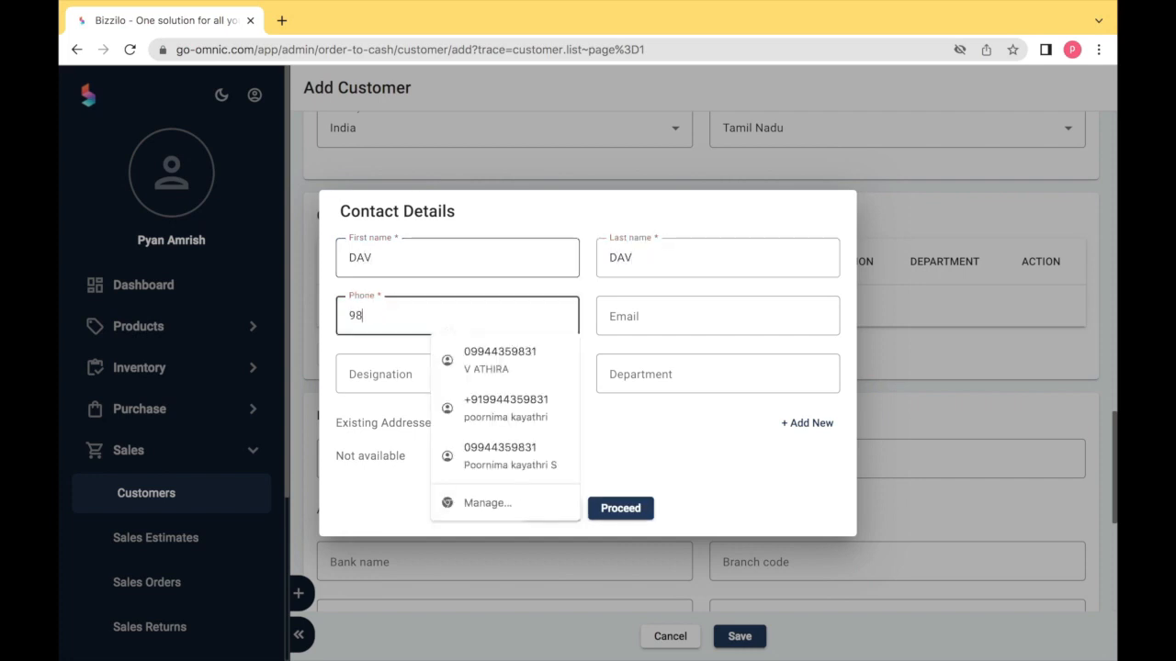
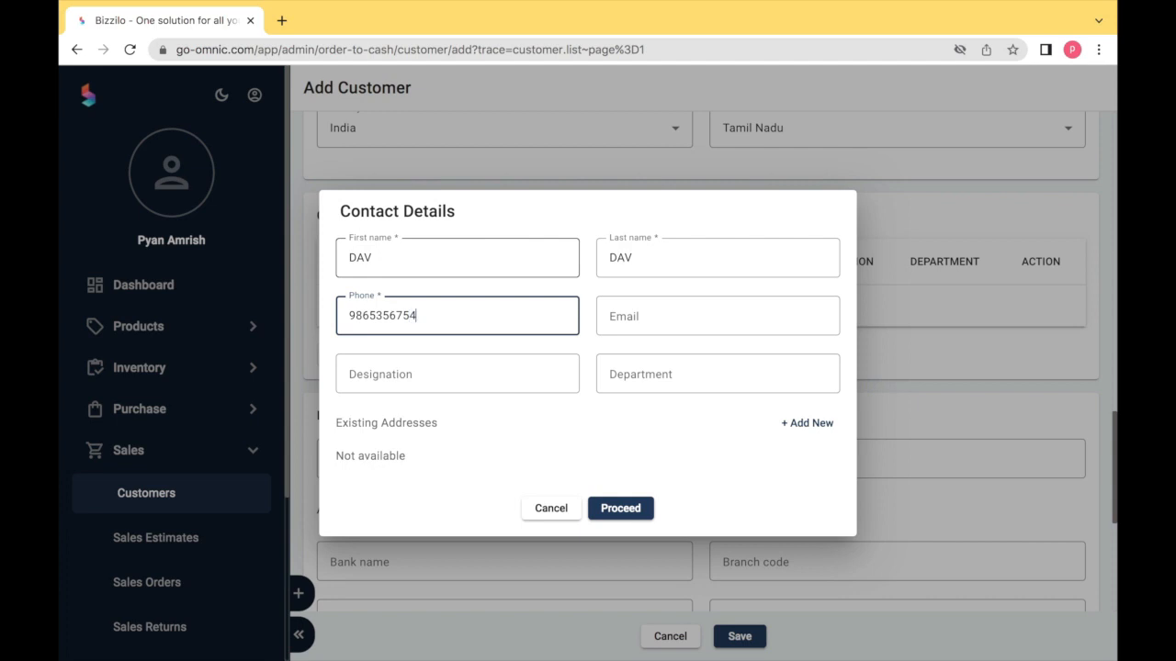
{"action": "key", "text": "Tab"}
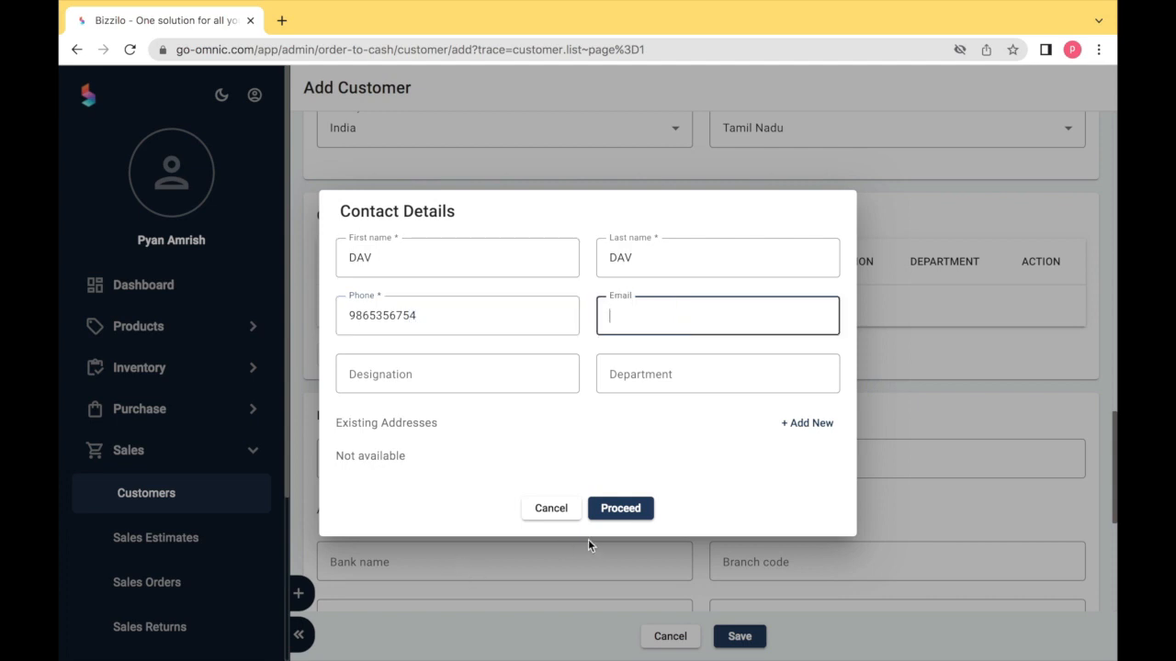
- Cancel the contact's new-address form and confirm the contact with Proceed
{"action": "left_click", "coordinate": [806, 423]}
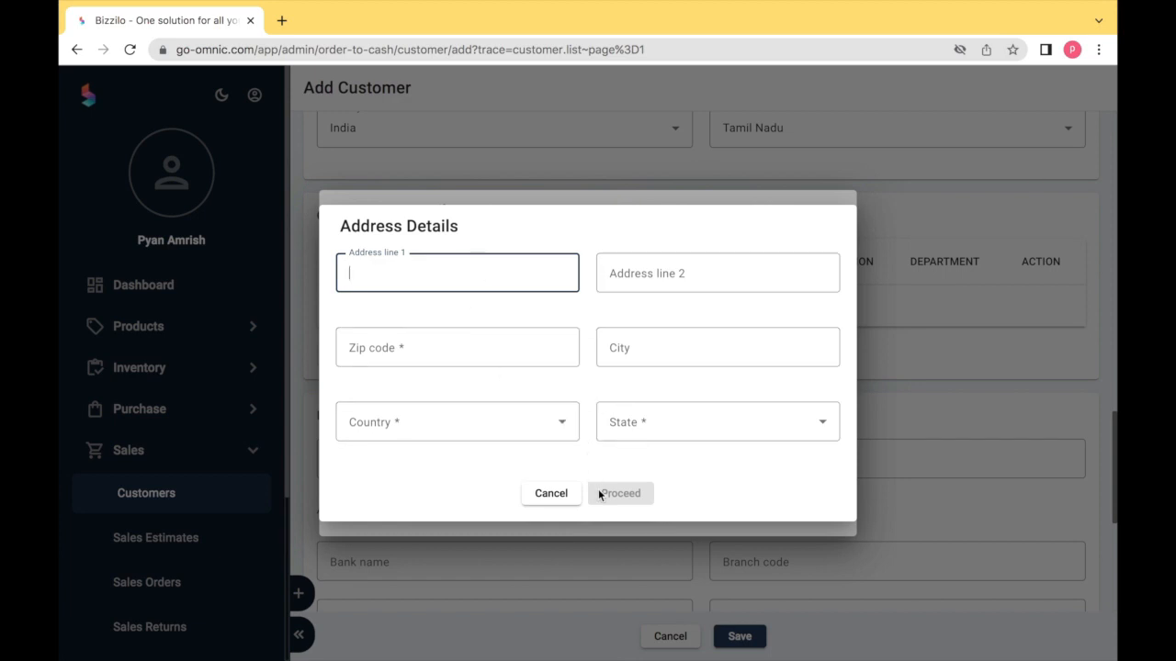
{"action": "left_click", "coordinate": [565, 497]}
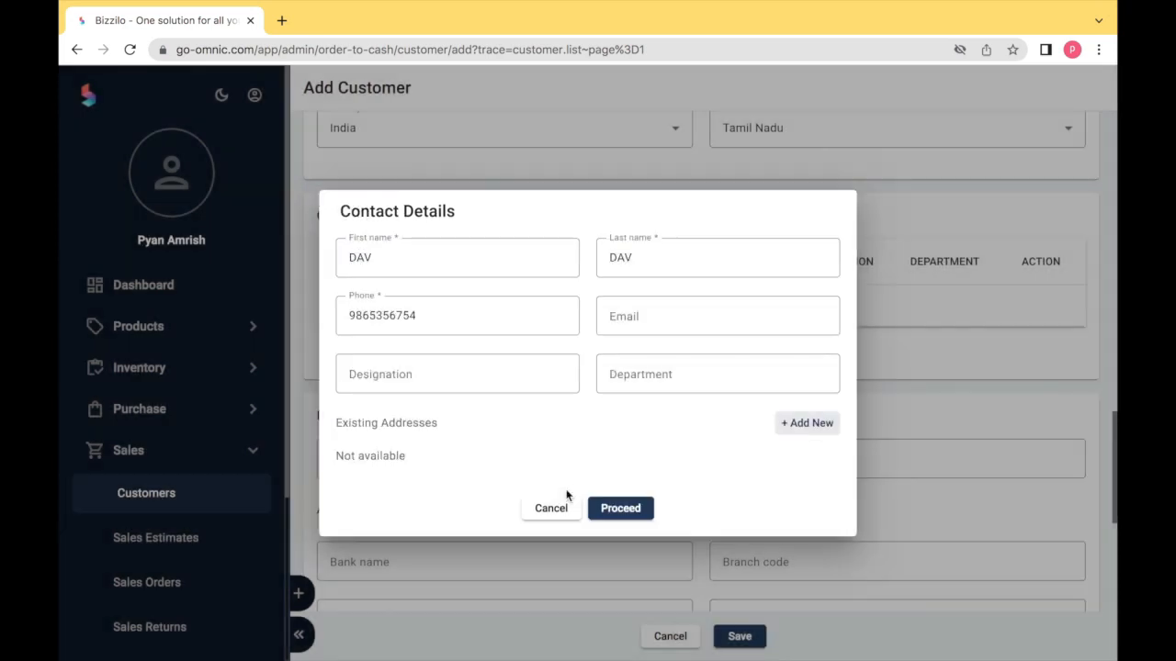
{"action": "left_click", "coordinate": [620, 508]}
{"action": "scroll", "coordinate": [529, 378], "scroll_direction": "down", "scroll_amount": 5}
{"action": "scroll", "coordinate": [530, 385], "scroll_direction": "down", "scroll_amount": 1}
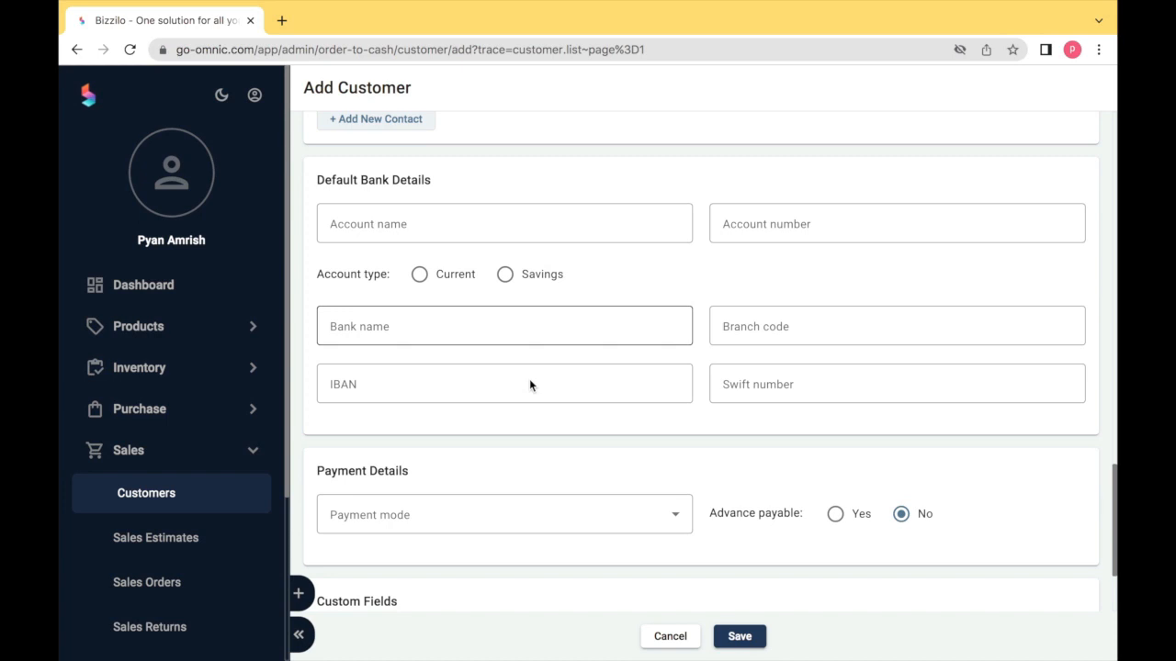
- Set payment mode to NEFT, leave minimum order value and INCO term blank, and save
{"action": "scroll", "coordinate": [529, 385], "scroll_direction": "down", "scroll_amount": 1}
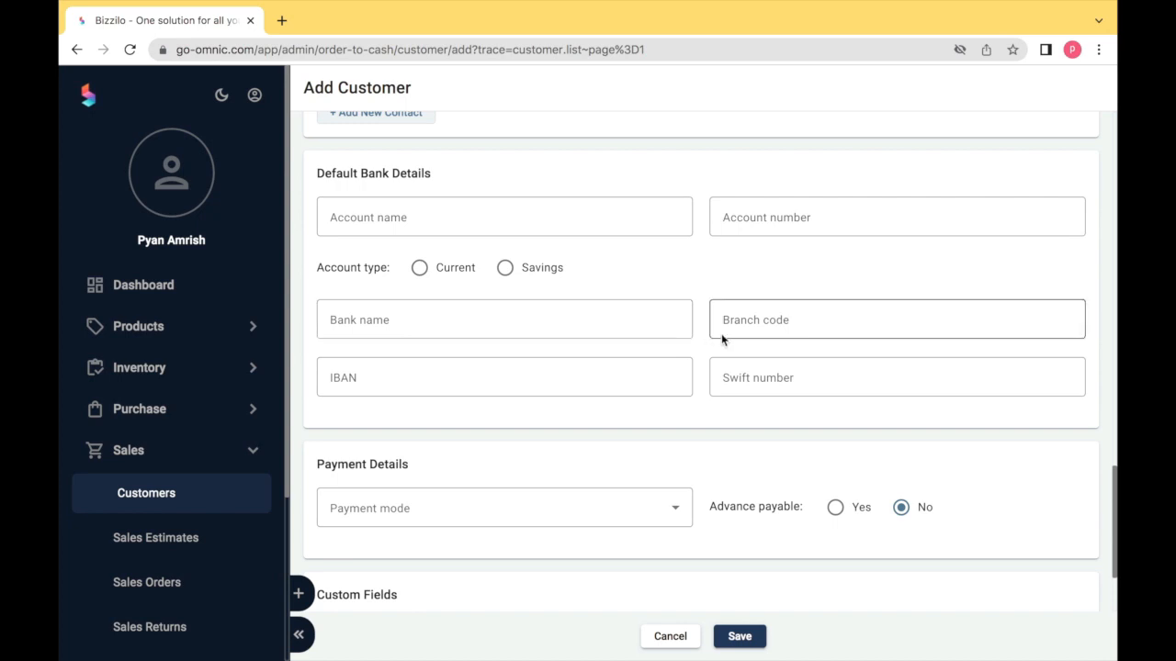
{"action": "scroll", "coordinate": [732, 371], "scroll_direction": "down", "scroll_amount": 2}
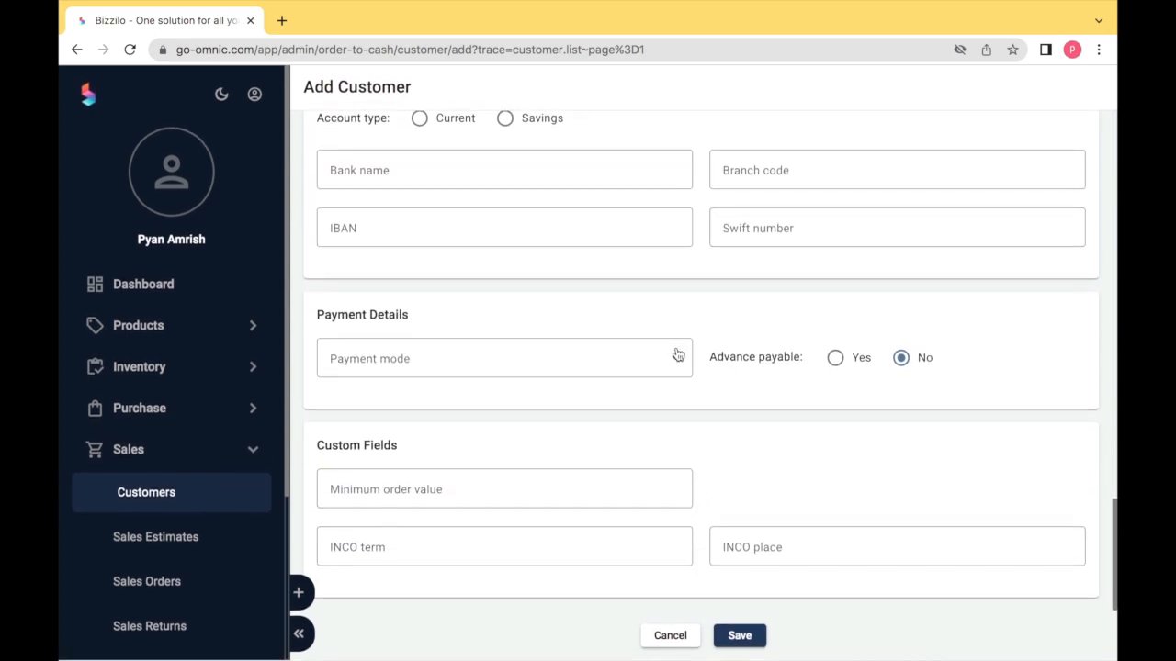
{"action": "left_click", "coordinate": [670, 354]}
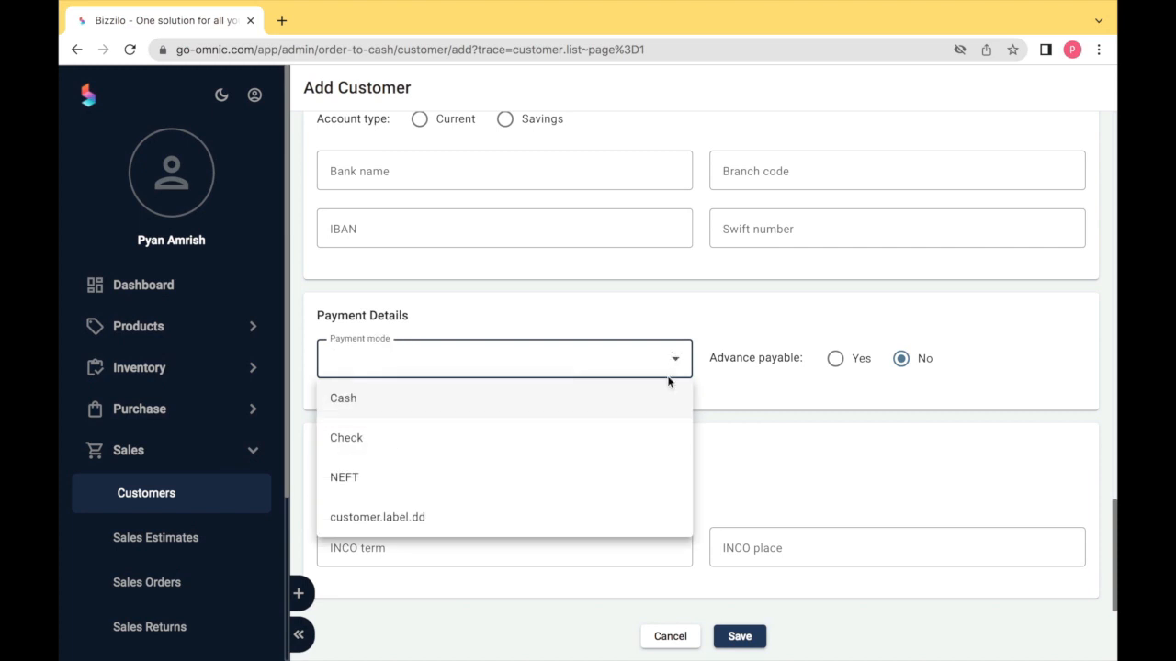
{"action": "left_click", "coordinate": [671, 476]}
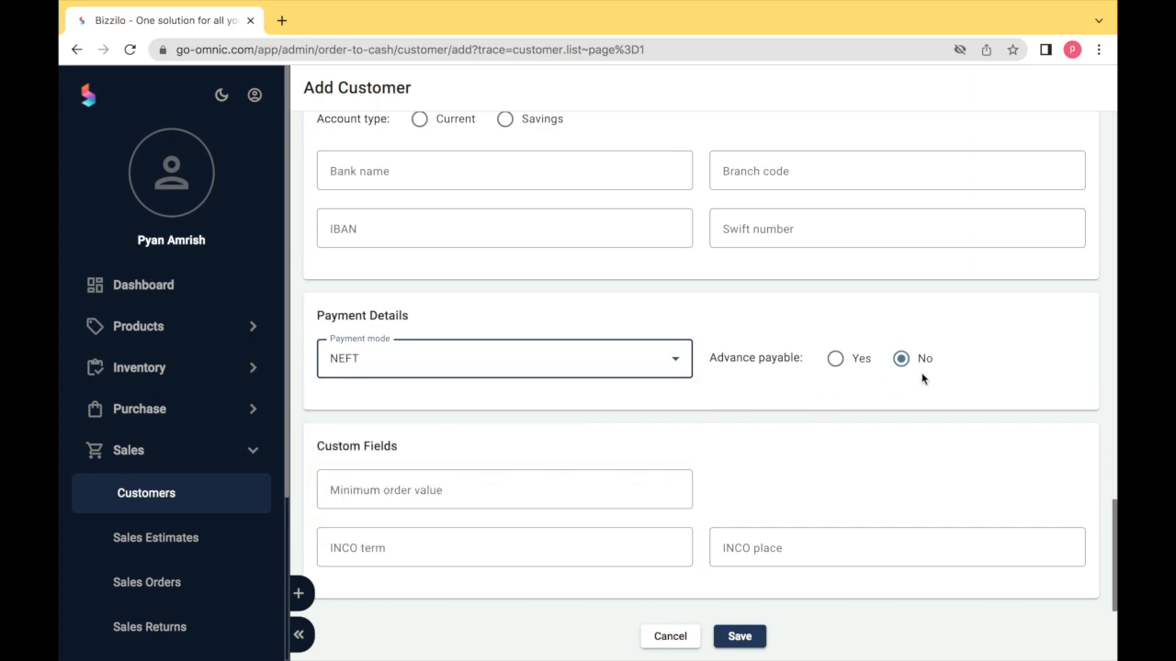
{"action": "left_click", "coordinate": [576, 487]}
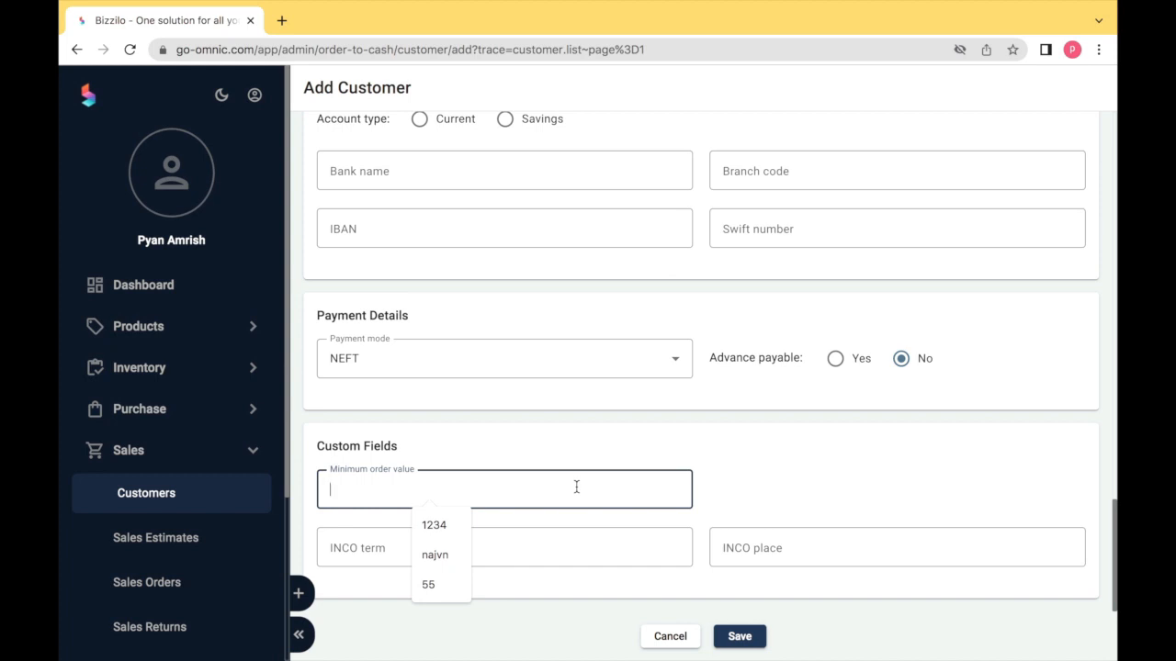
{"action": "key", "text": "Tab"}
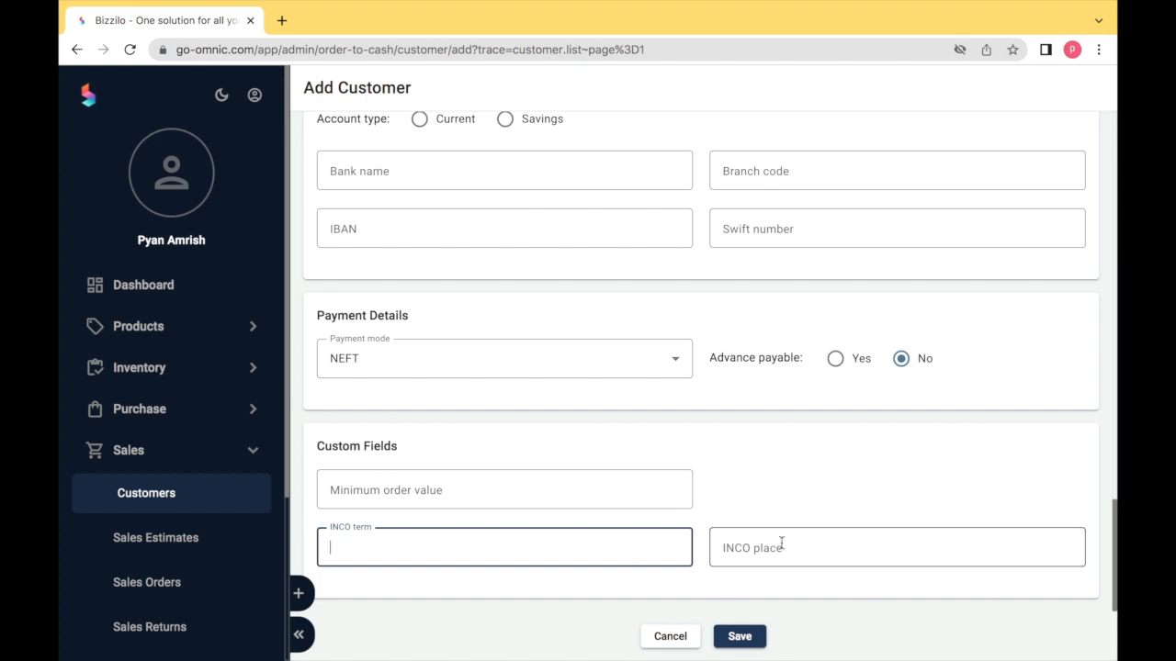
{"action": "left_click", "coordinate": [744, 645]}
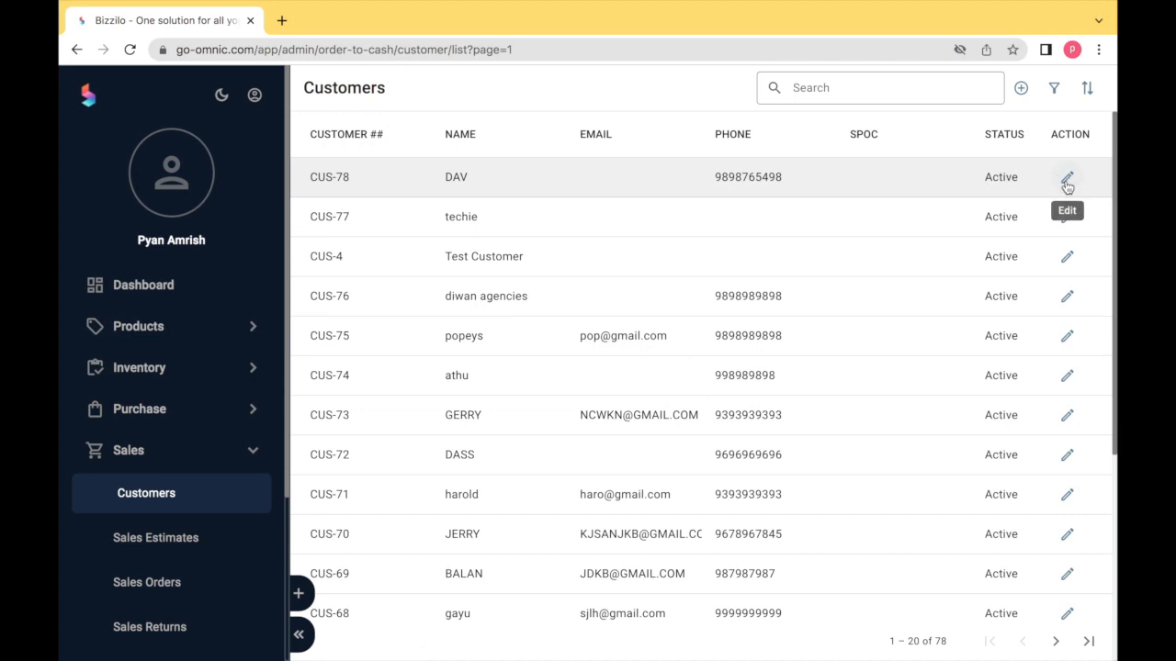
- Edit CUS-78 to add INCO term 'IN', save, and view its details page
{"action": "left_click", "coordinate": [1066, 179]}
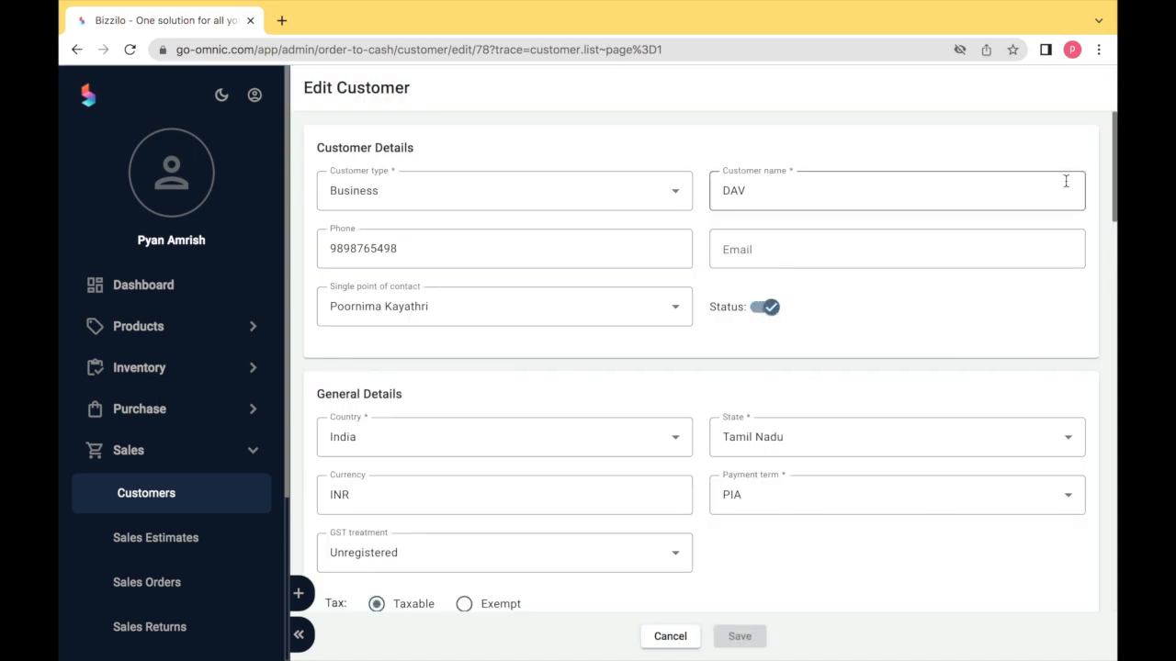
{"action": "scroll", "coordinate": [1042, 260], "scroll_direction": "down", "scroll_amount": 10}
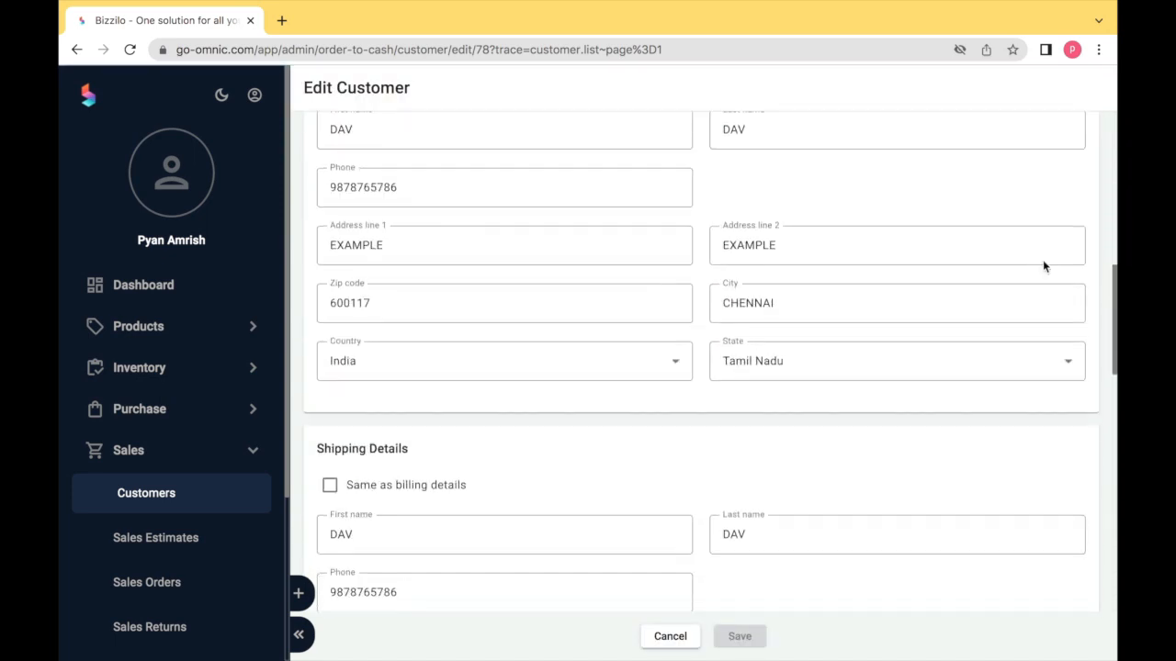
{"action": "scroll", "coordinate": [1043, 266], "scroll_direction": "down", "scroll_amount": 10}
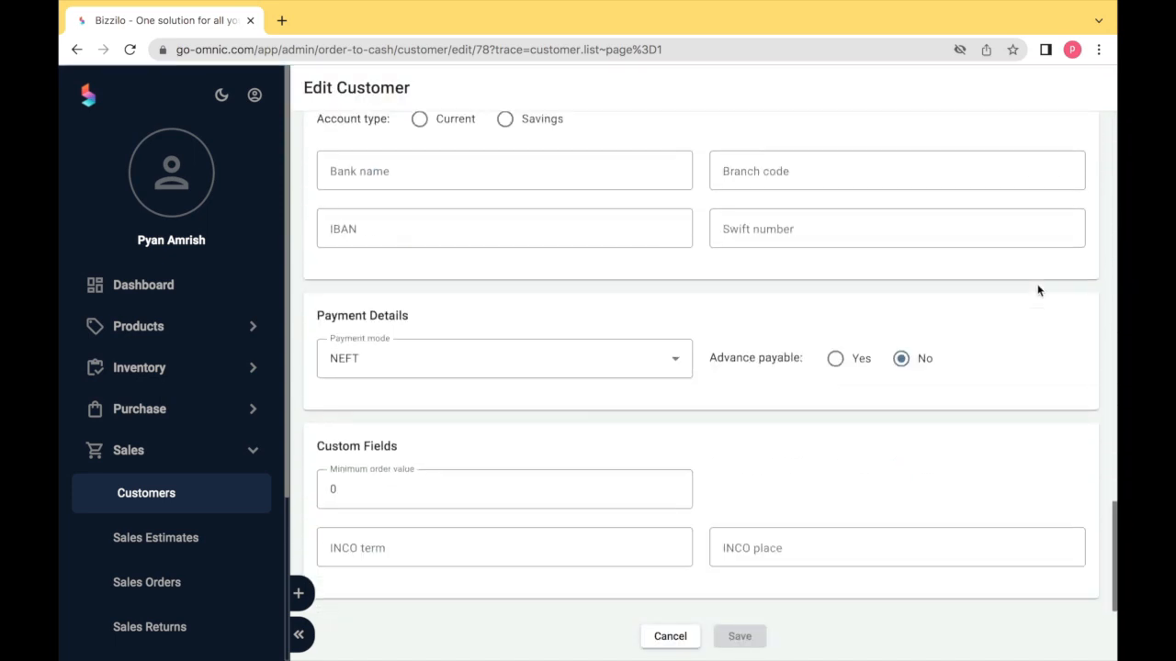
{"action": "left_click", "coordinate": [619, 548]}
{"action": "type", "text": "IN"}
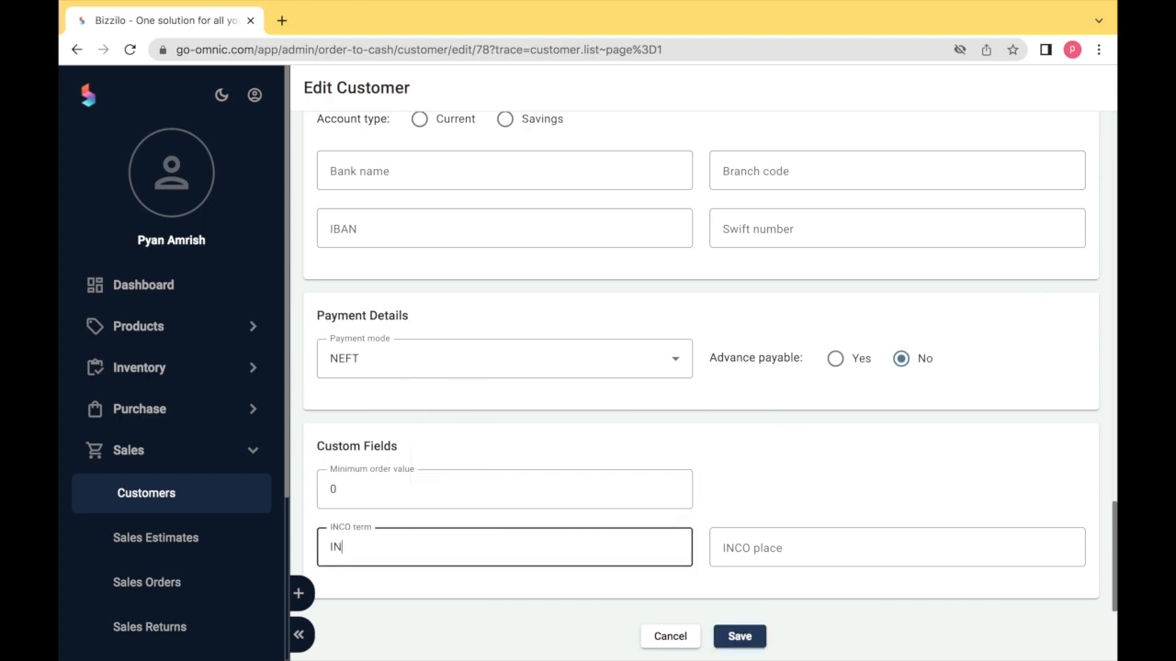
{"action": "left_click", "coordinate": [739, 636]}
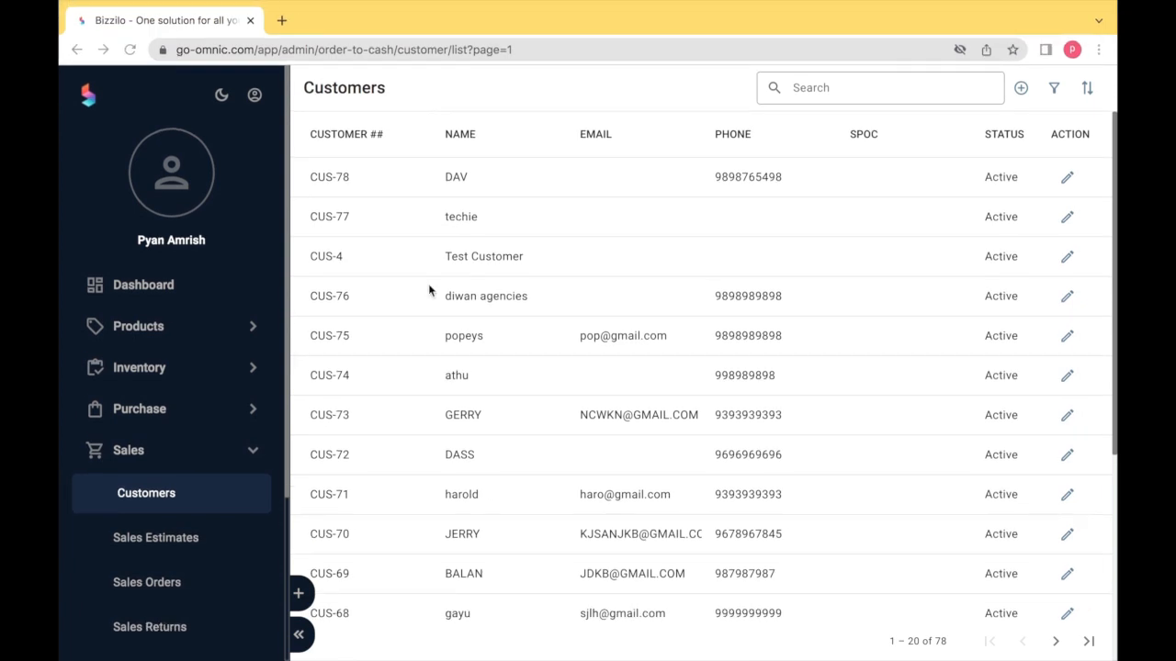
{"action": "left_click", "coordinate": [330, 179]}
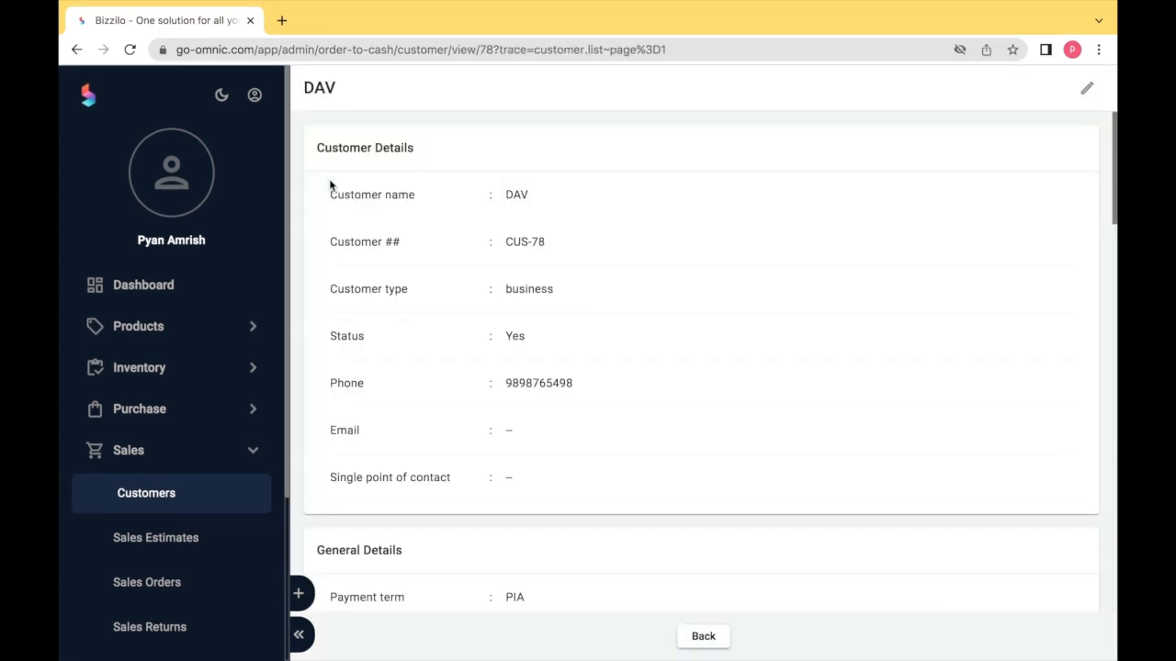
{"action": "scroll", "coordinate": [329, 179], "scroll_direction": "down", "scroll_amount": 10}
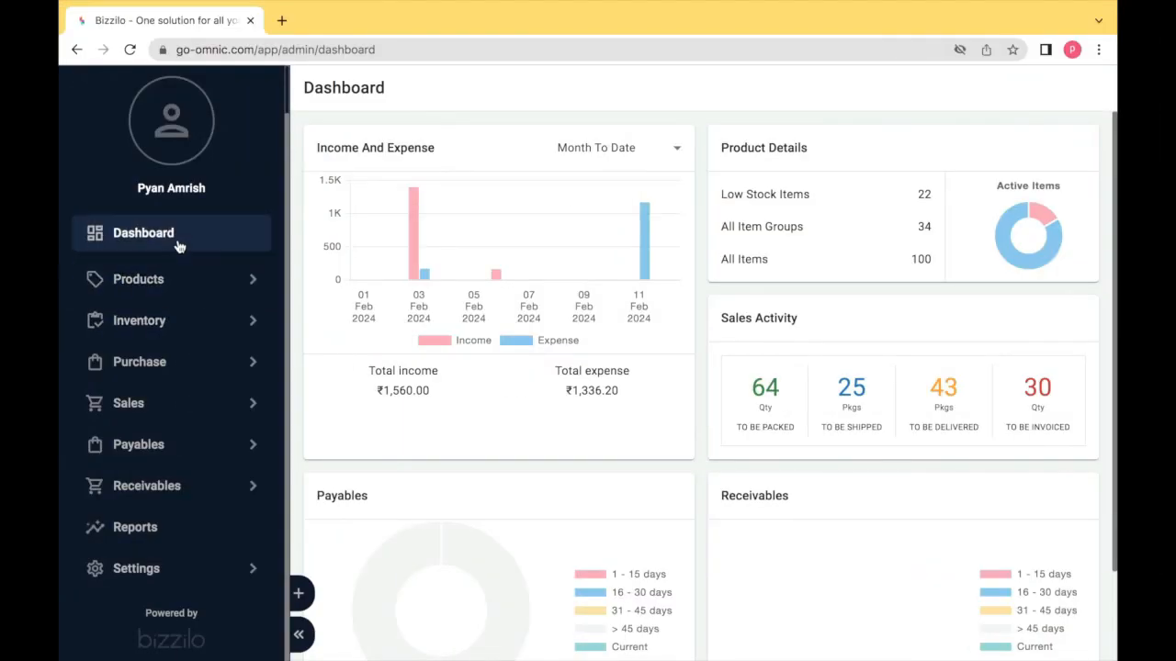
- Start a new sales order from the Sales Orders list
{"action": "left_click", "coordinate": [212, 401]}
{"action": "left_click", "coordinate": [195, 428]}
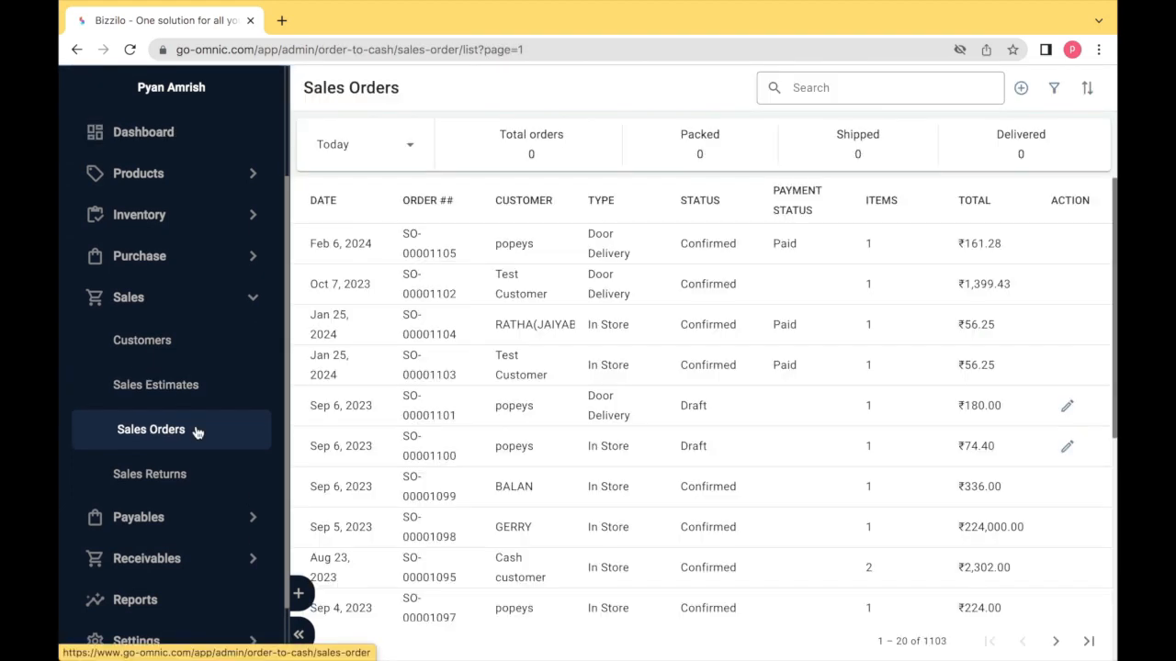
{"action": "left_click", "coordinate": [1021, 88]}
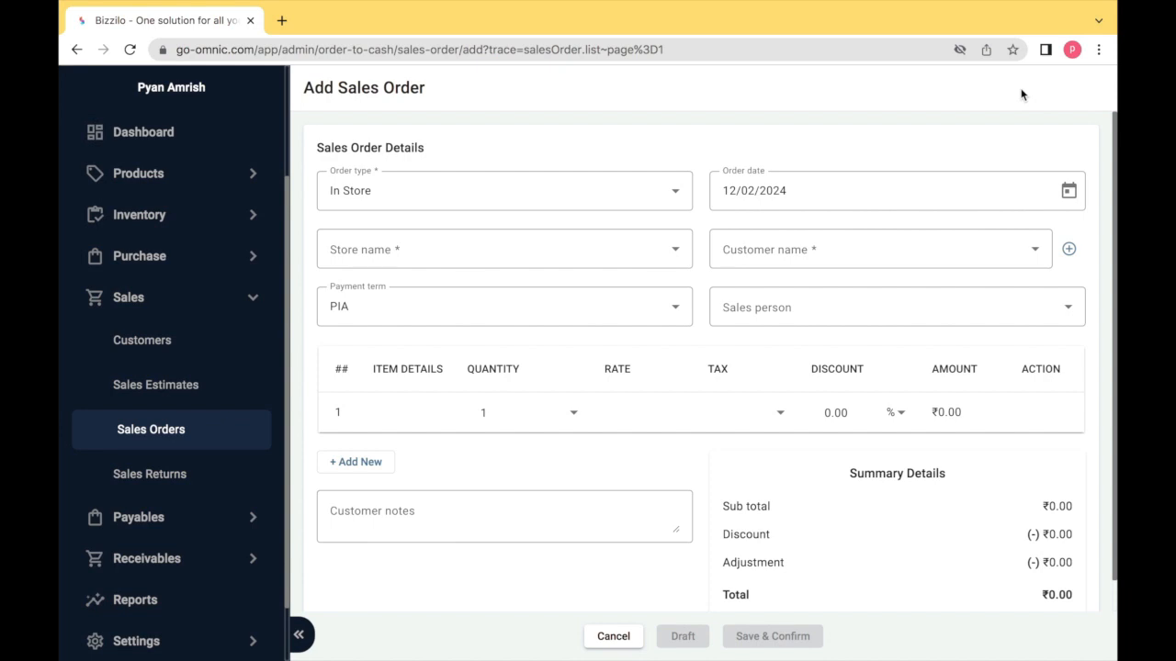
- Set the order type to Door Delivery and the order date to 12/02/2024
{"action": "left_click", "coordinate": [651, 199]}
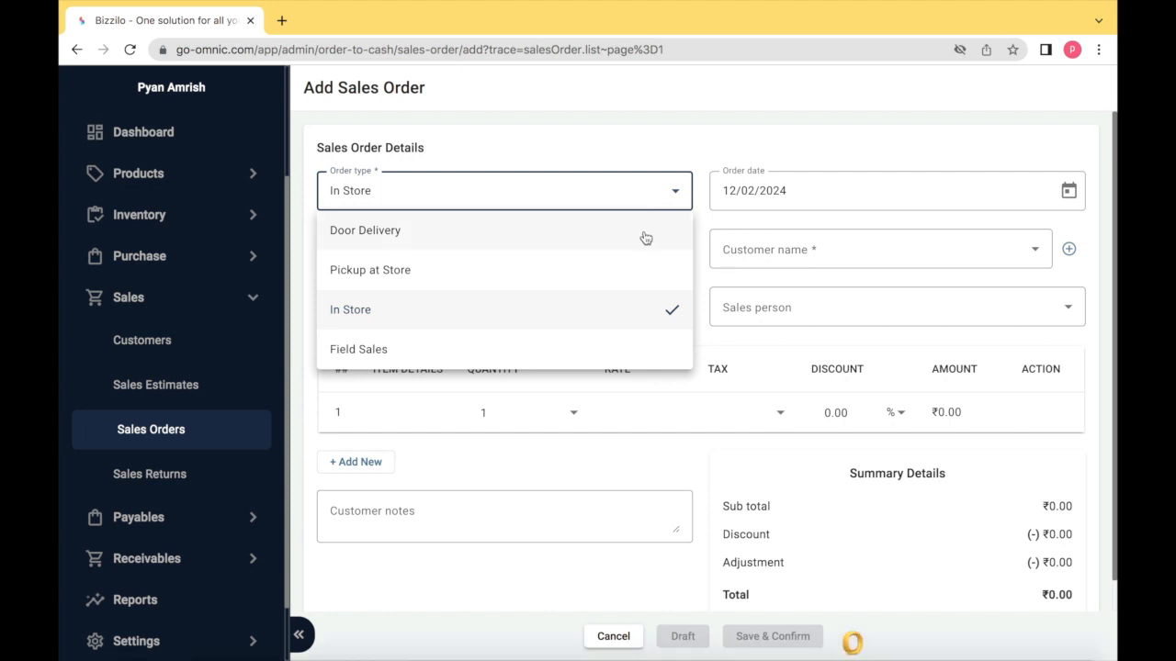
{"action": "left_click", "coordinate": [645, 238]}
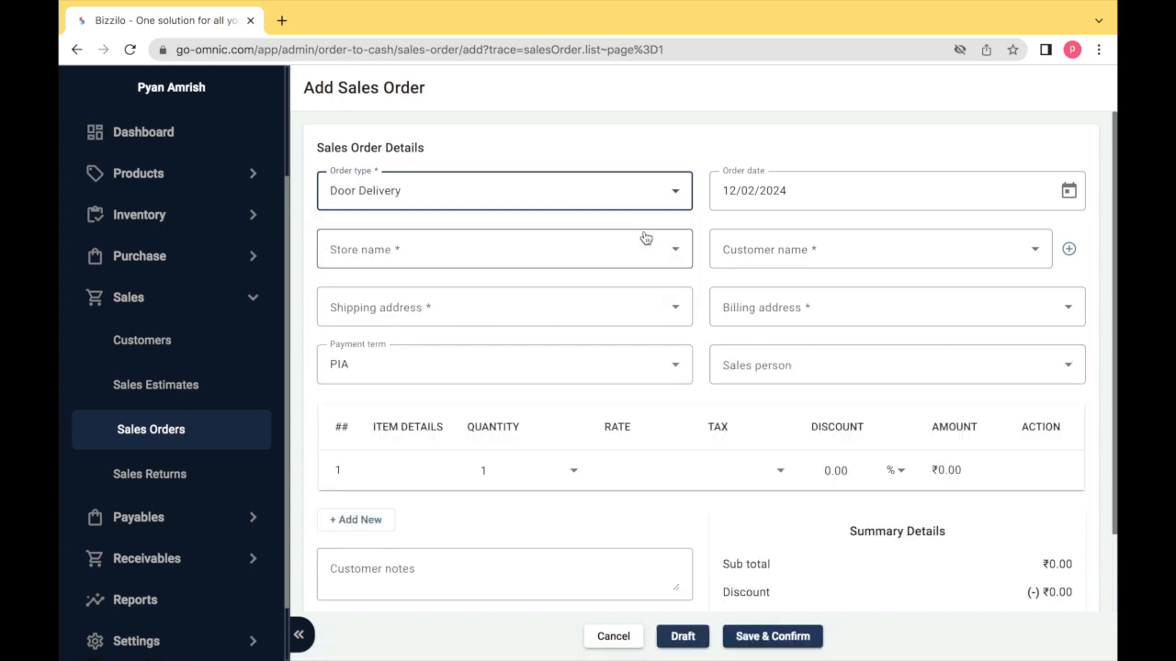
{"action": "left_click", "coordinate": [1069, 192]}
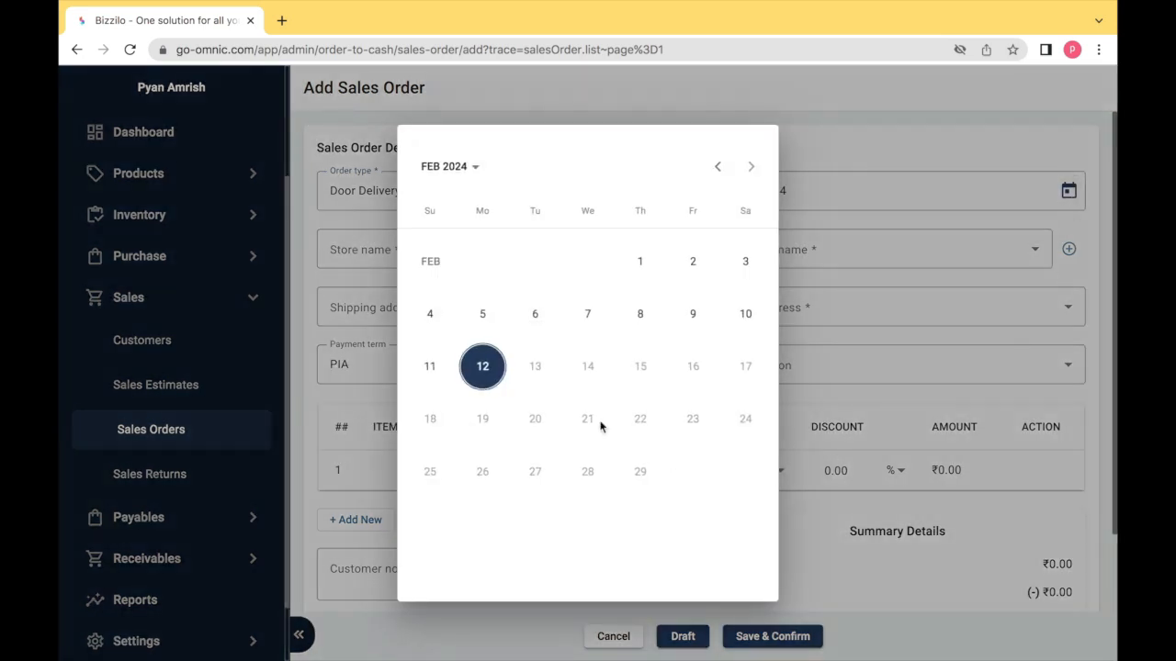
{"action": "left_click", "coordinate": [481, 370]}
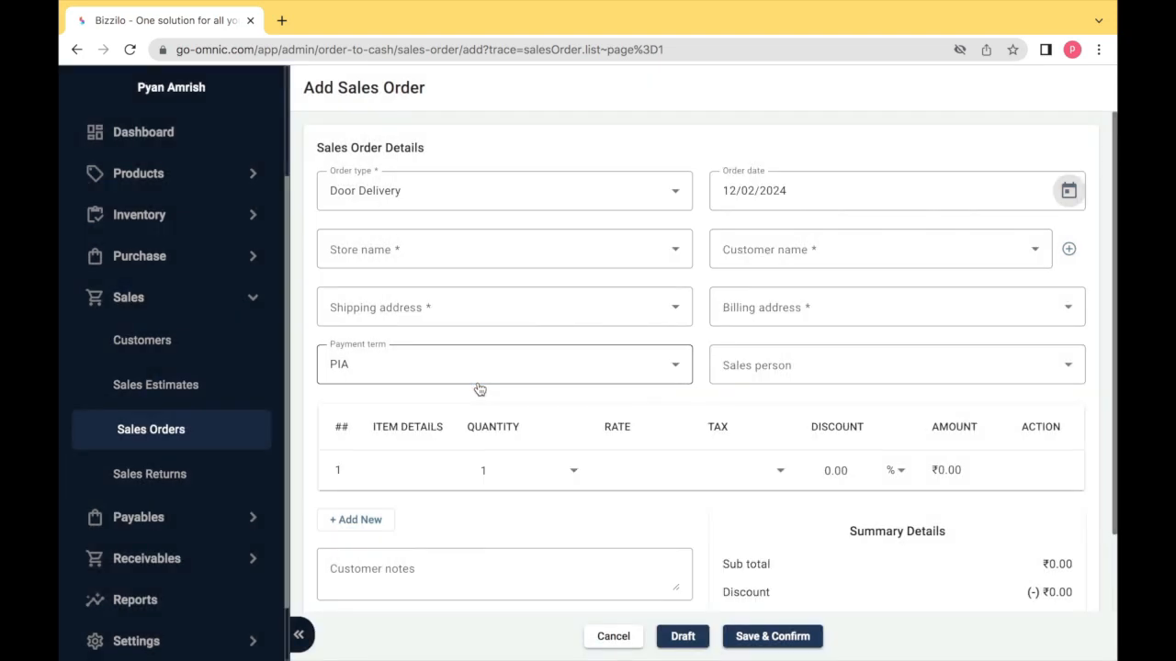
{"action": "left_click", "coordinate": [459, 256]}
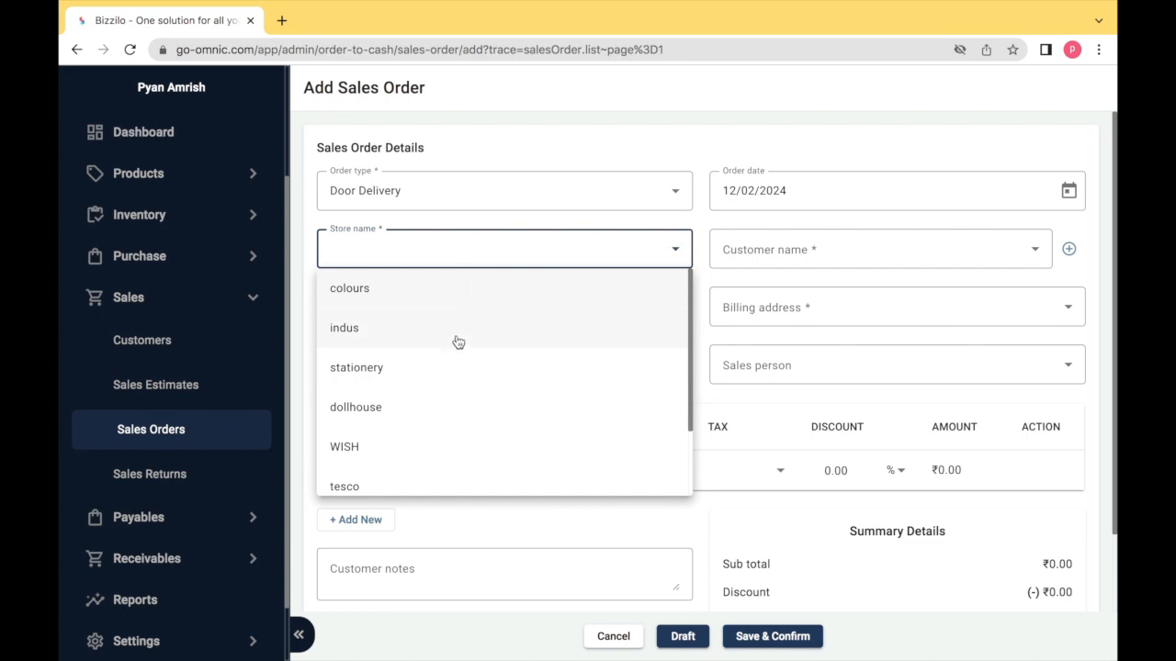
- Choose Test Store as the store and select an existing customer searched by 'j'
{"action": "scroll", "coordinate": [456, 342], "scroll_direction": "down", "scroll_amount": 2}
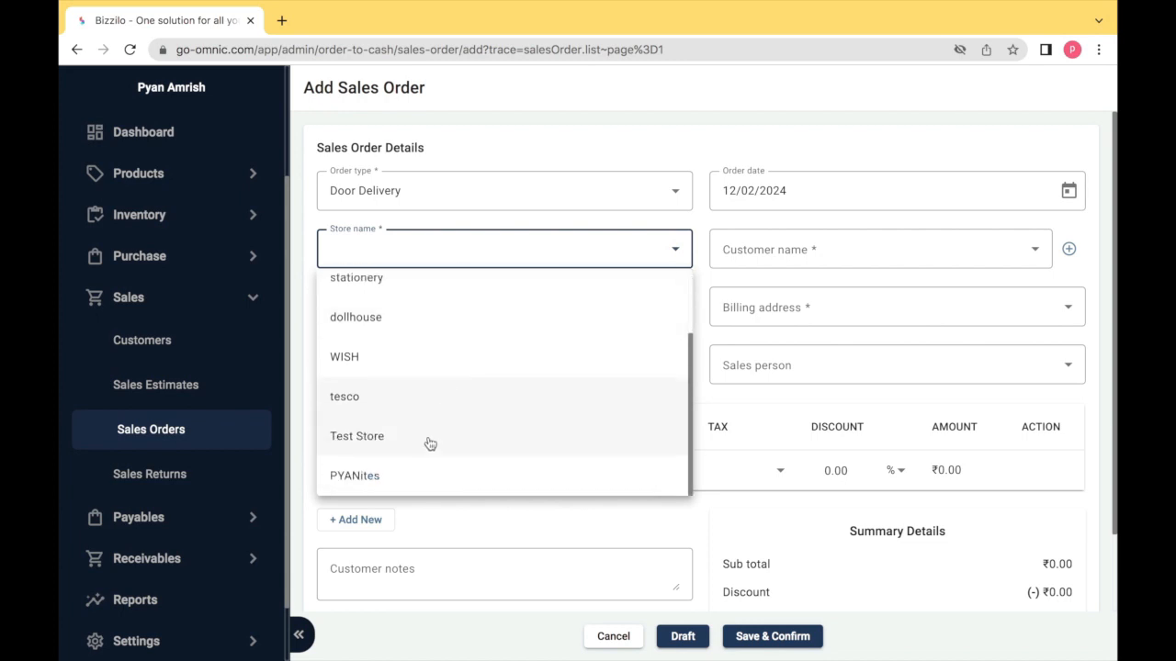
{"action": "left_click", "coordinate": [428, 440]}
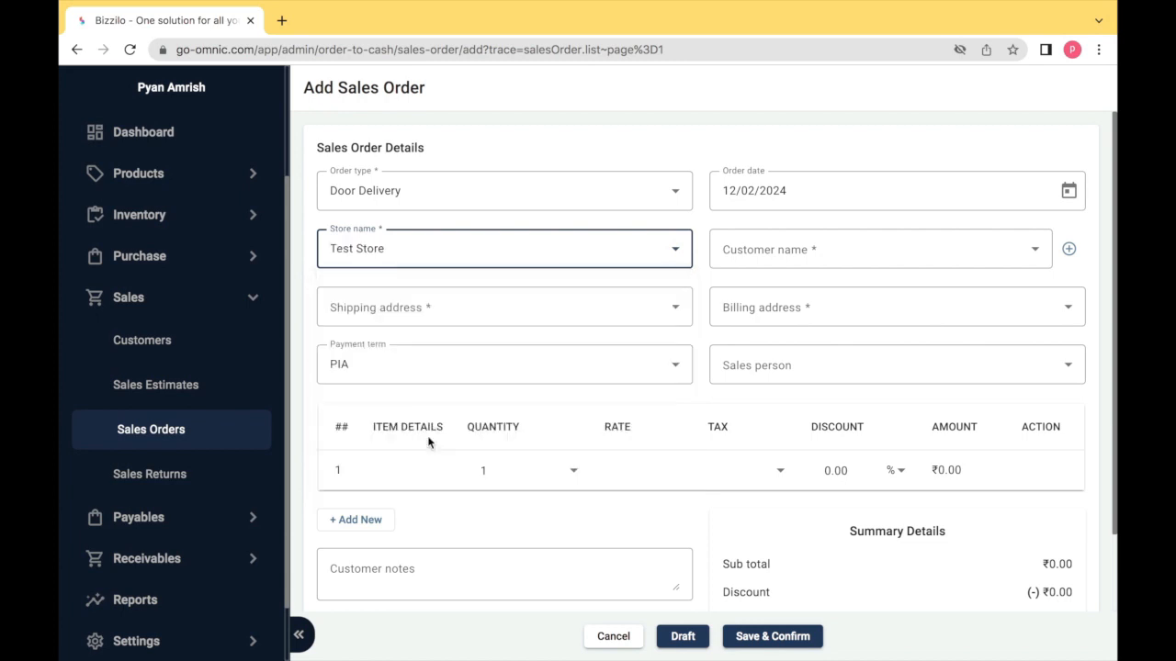
{"action": "left_click", "coordinate": [768, 250]}
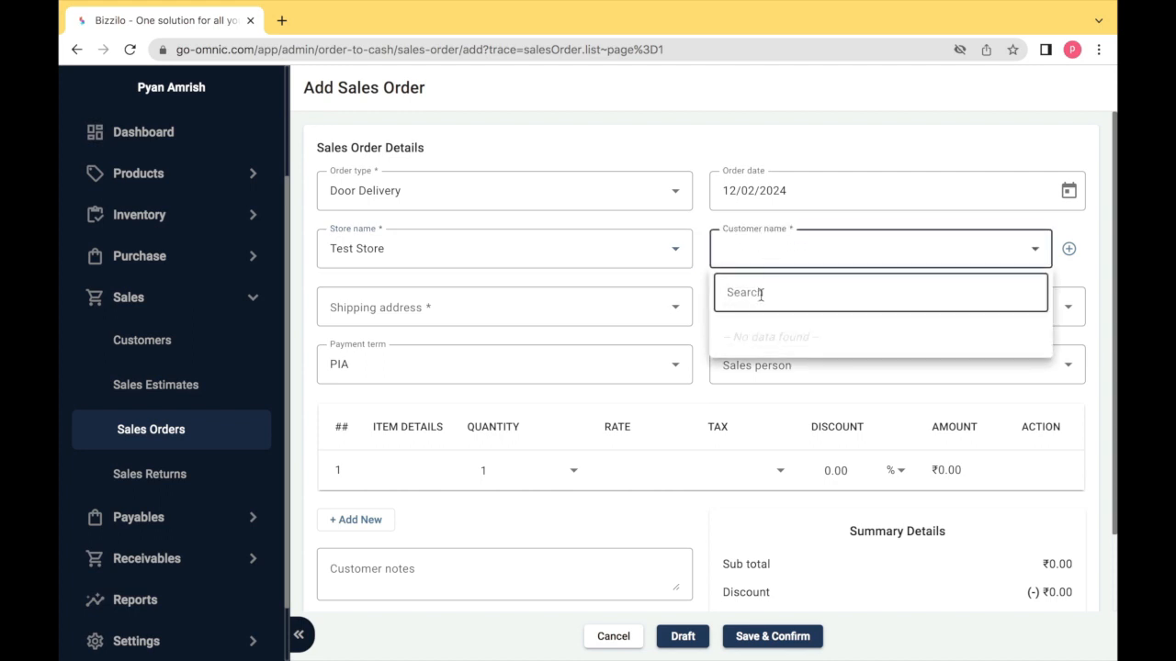
{"action": "type", "text": "j"}
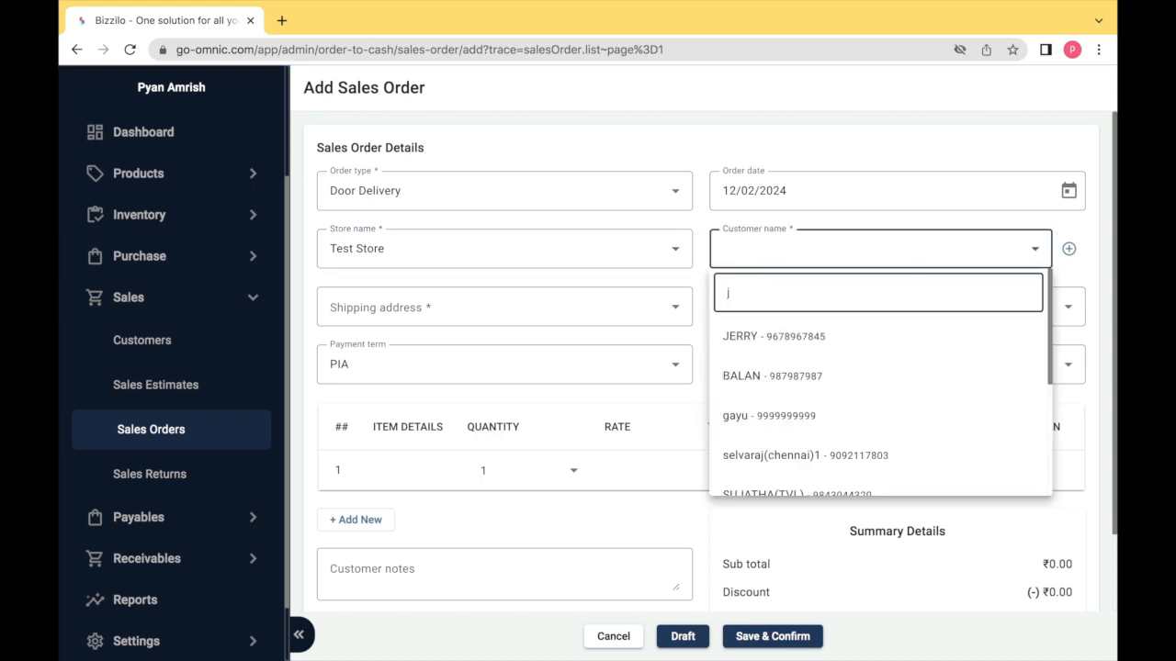
{"action": "left_click", "coordinate": [817, 342]}
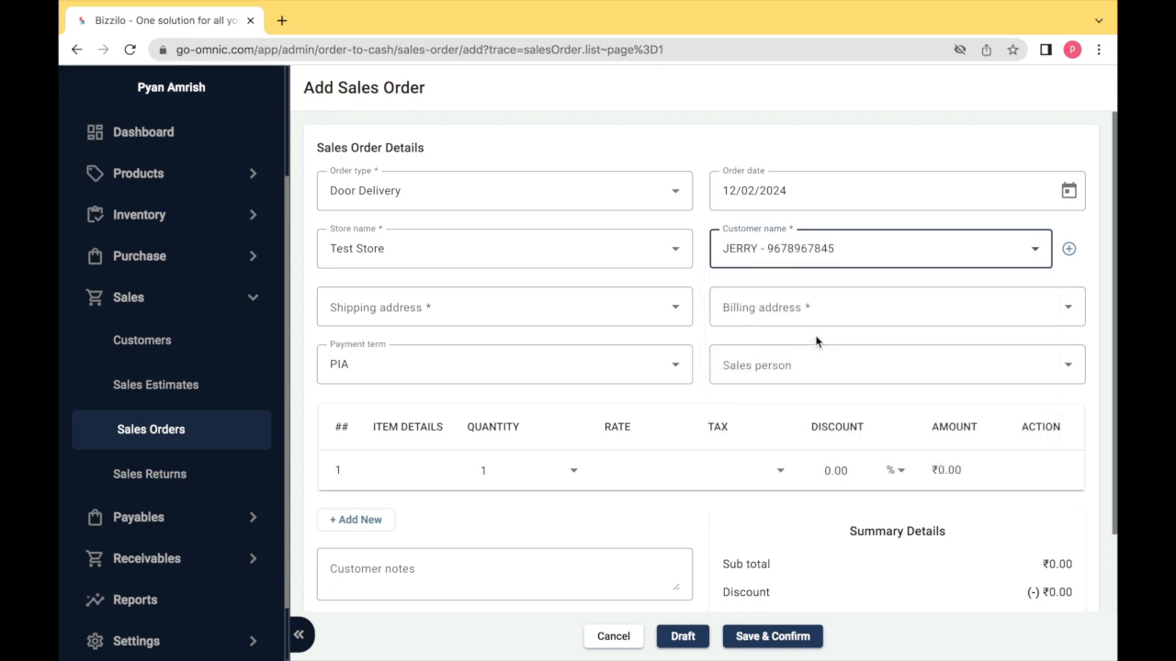
- Open the Add New Customer form and cancel it without saving
{"action": "left_click", "coordinate": [1070, 250]}
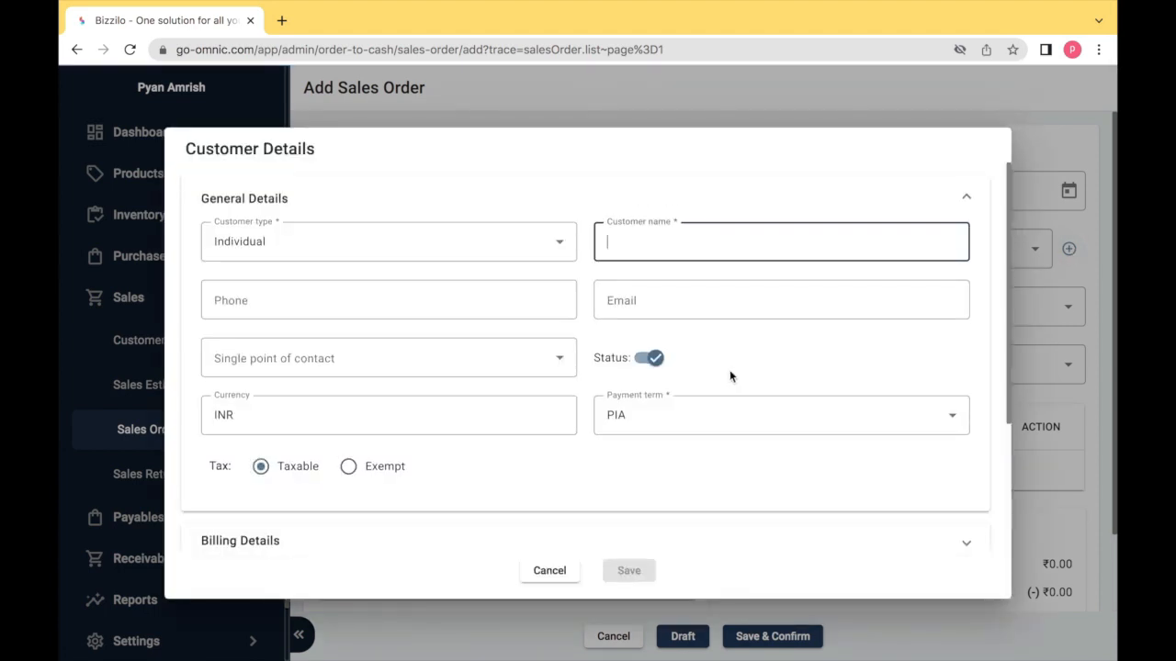
{"action": "scroll", "coordinate": [731, 377], "scroll_direction": "down", "scroll_amount": 2}
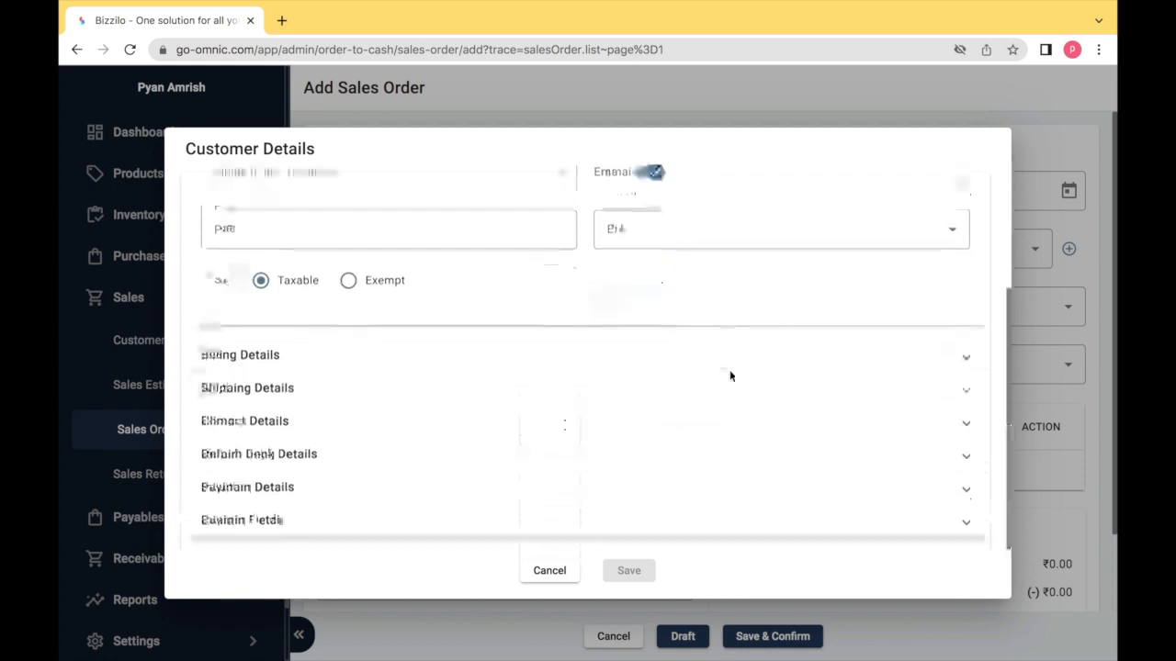
{"action": "scroll", "coordinate": [731, 377], "scroll_direction": "up", "scroll_amount": 2}
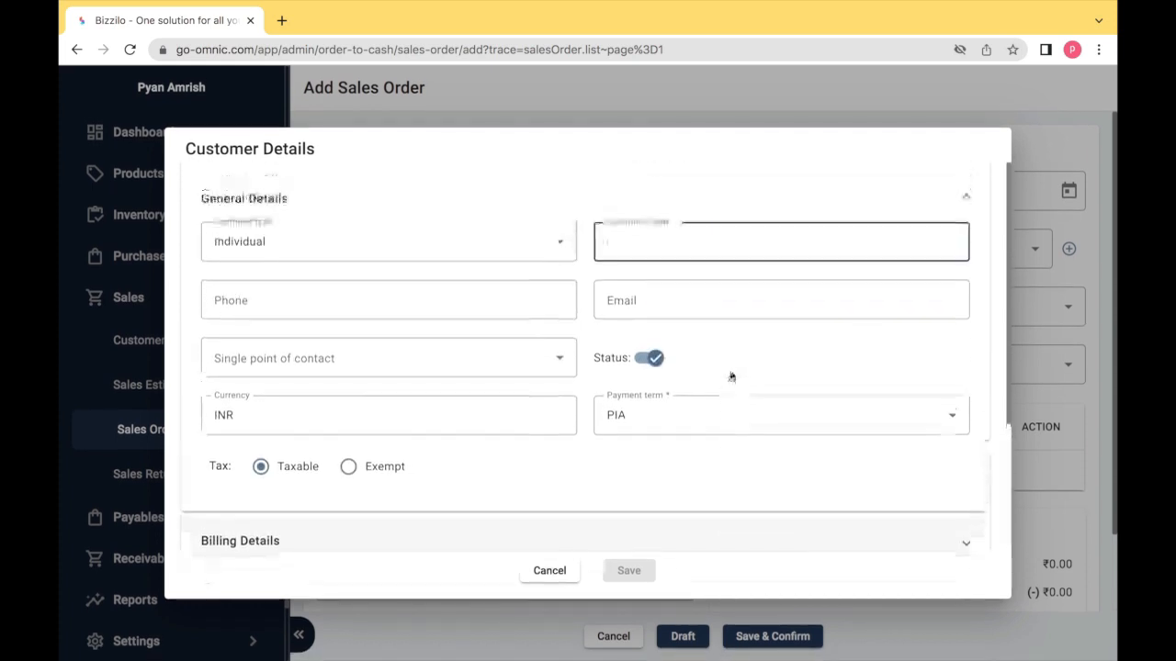
{"action": "left_click", "coordinate": [549, 571]}
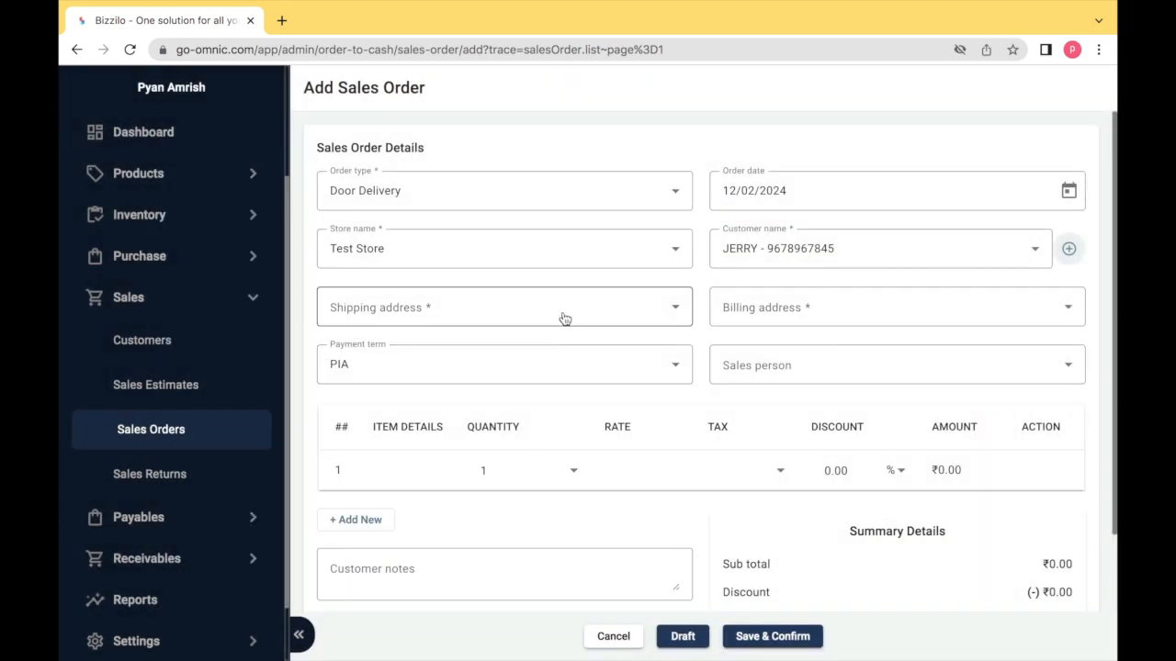
- Use the customer's saved shipping address, keep PIA, and assign the salesperson
{"action": "left_click", "coordinate": [565, 318]}
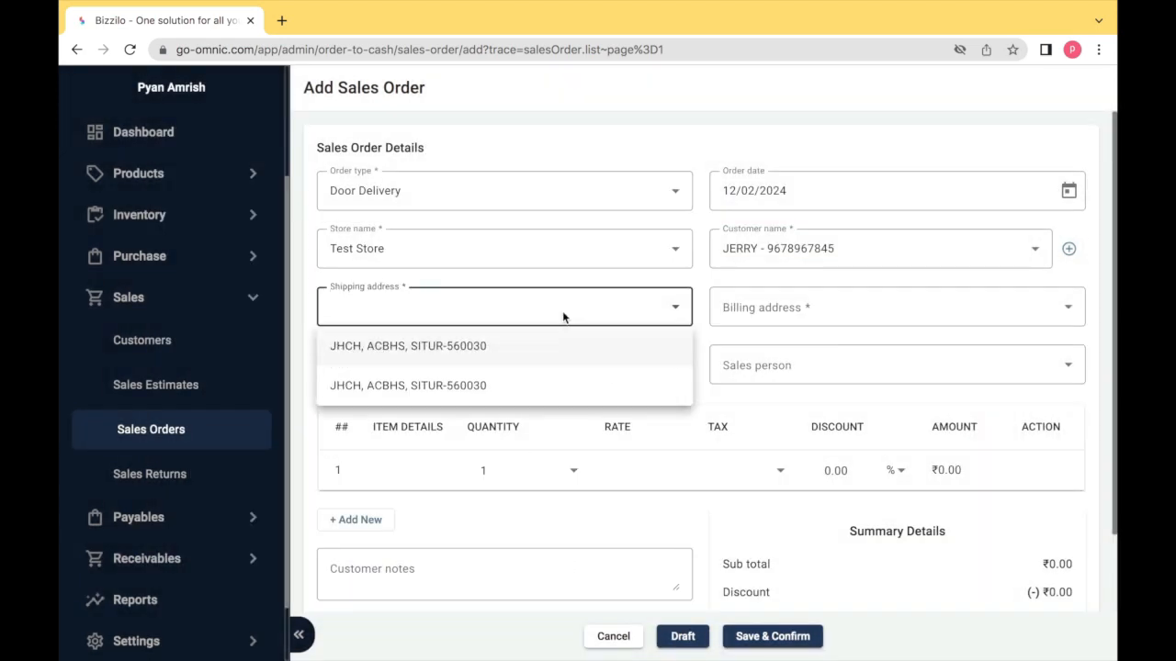
{"action": "left_click", "coordinate": [551, 344]}
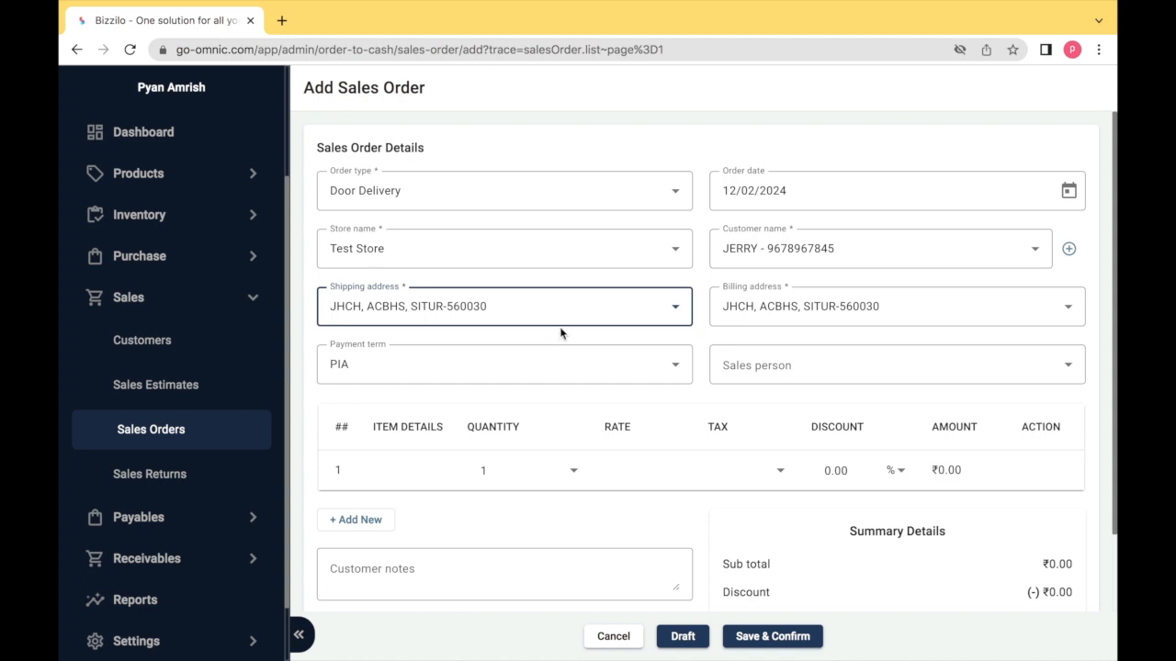
{"action": "left_click", "coordinate": [676, 369]}
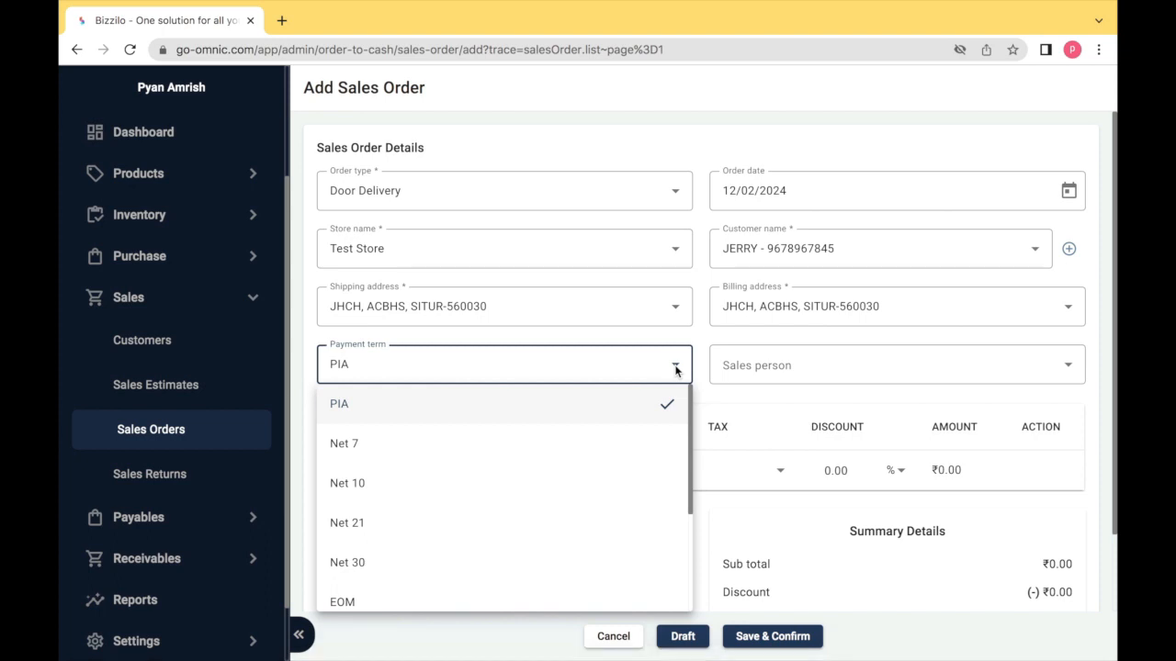
{"action": "left_click", "coordinate": [645, 416]}
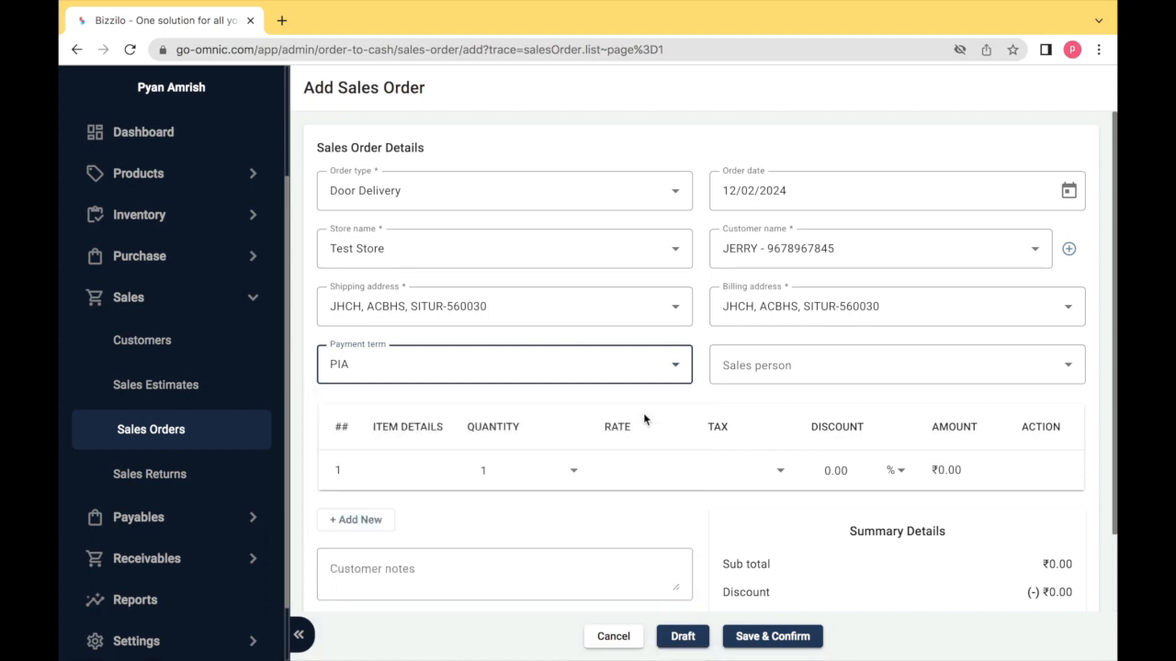
{"action": "left_click", "coordinate": [737, 379]}
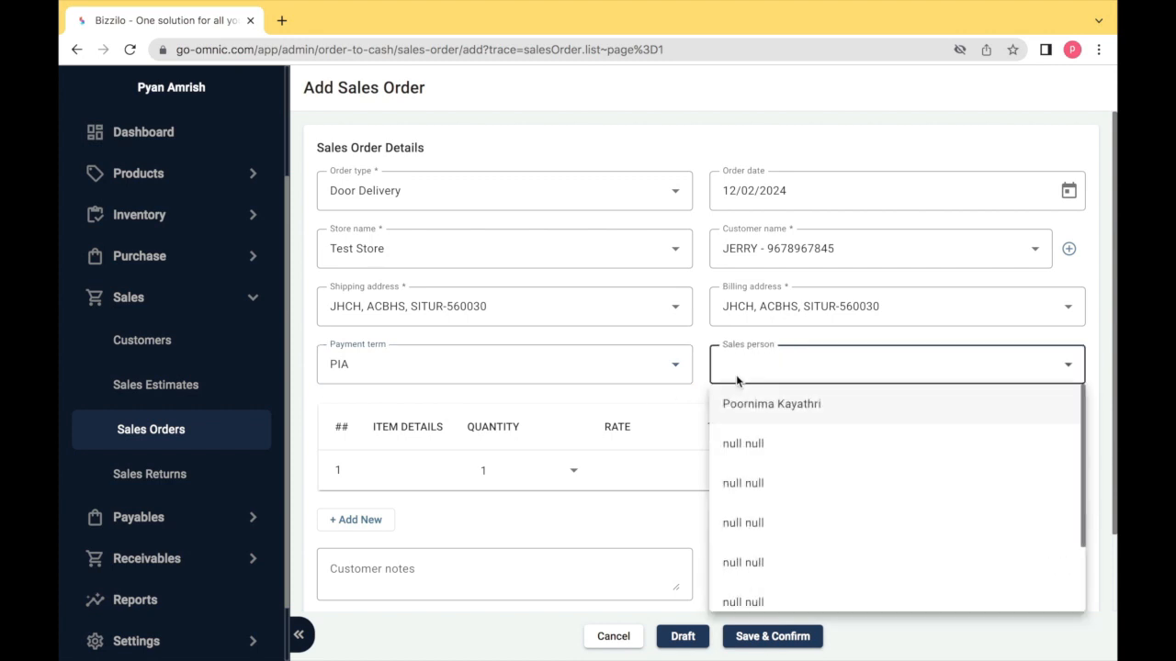
{"action": "left_click", "coordinate": [743, 404]}
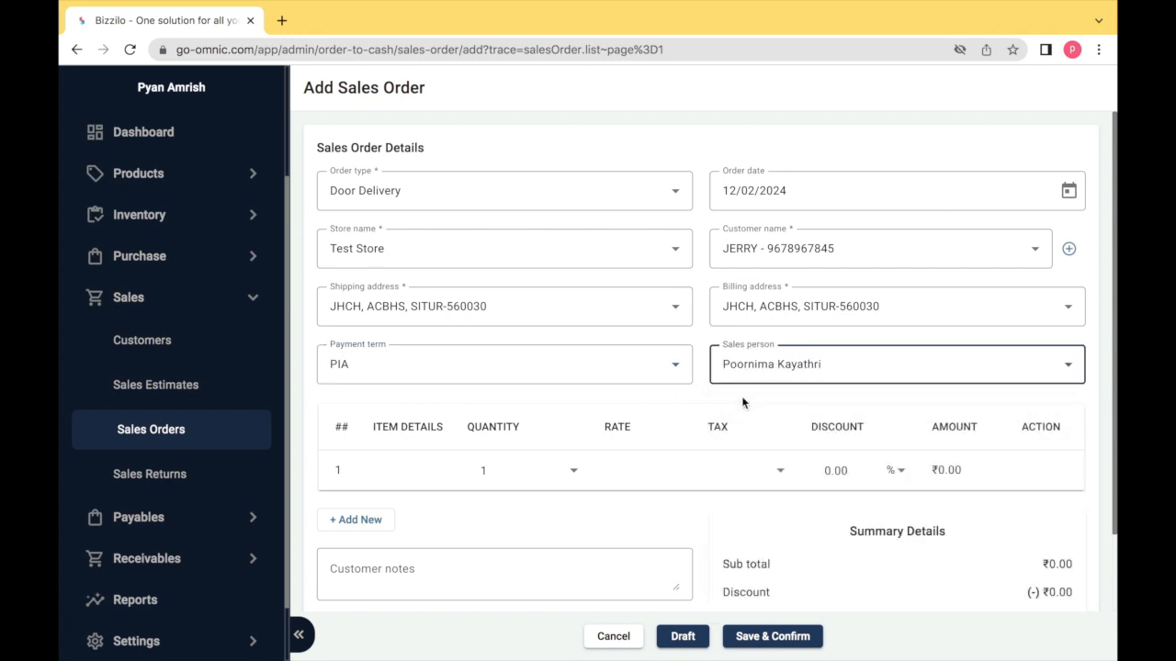
- Add TOM CRAYONS as the first line item with quantity 50
{"action": "scroll", "coordinate": [742, 396], "scroll_direction": "down", "scroll_amount": 2}
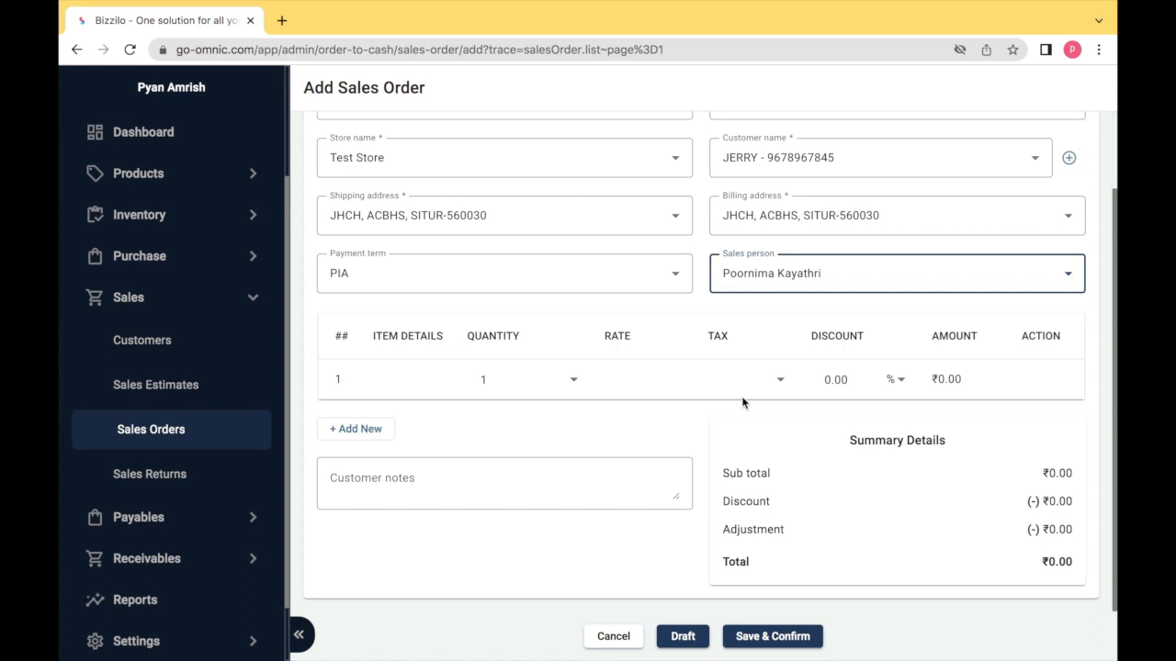
{"action": "left_click", "coordinate": [409, 379]}
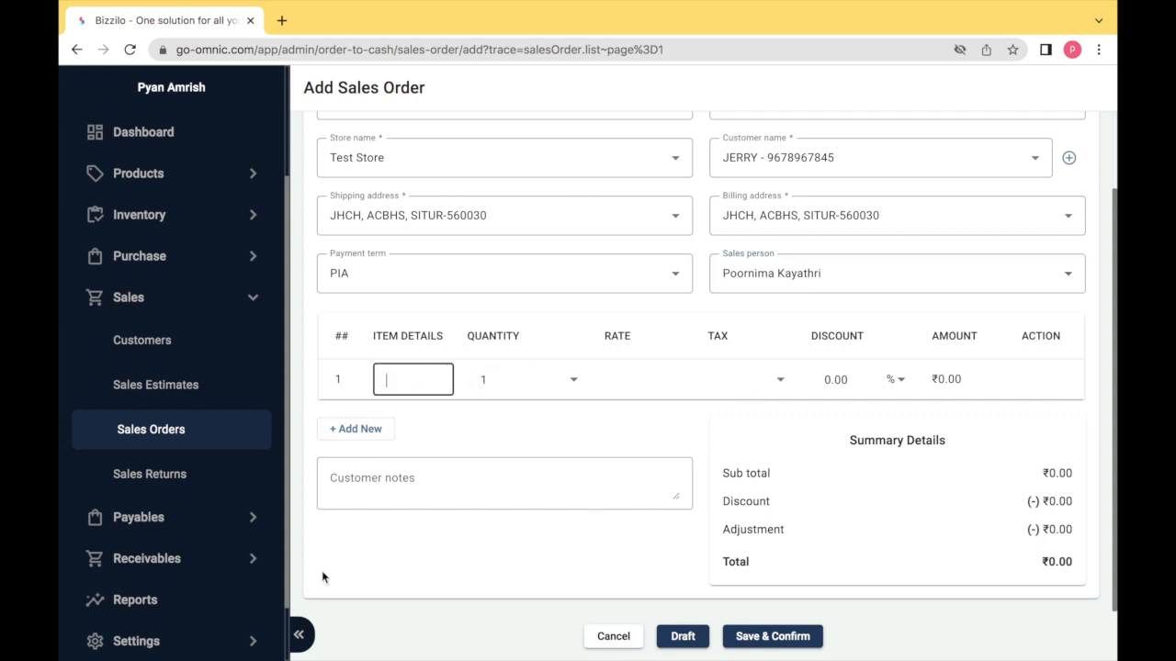
{"action": "left_click", "coordinate": [301, 634]}
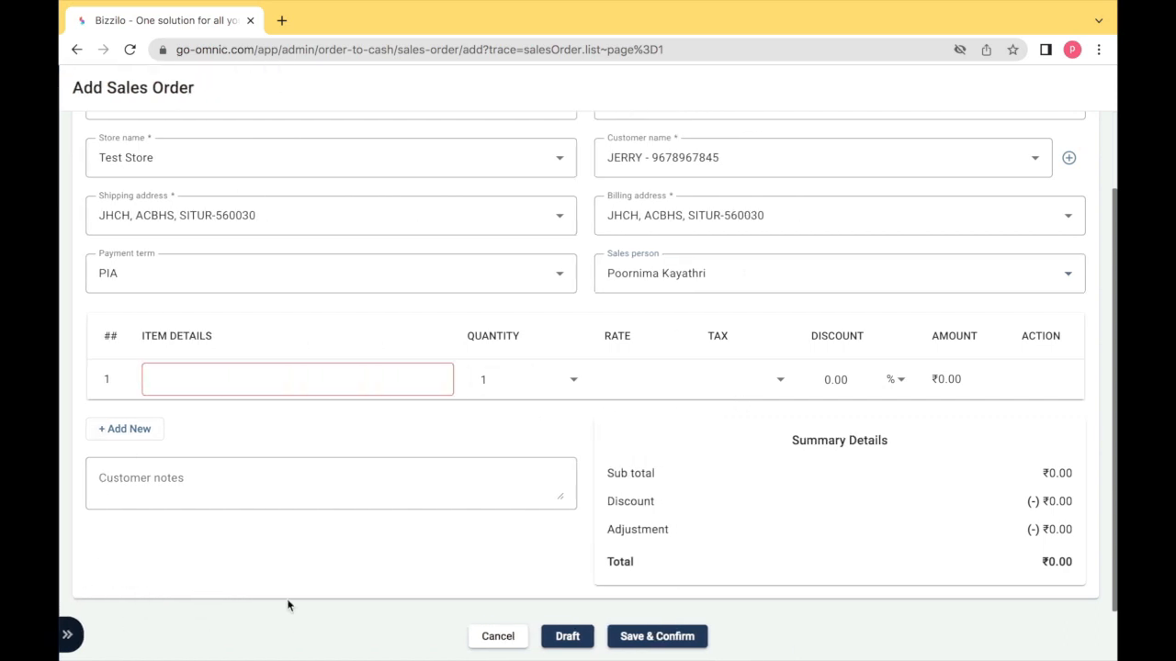
{"action": "left_click", "coordinate": [269, 378]}
{"action": "type", "text": "to"}
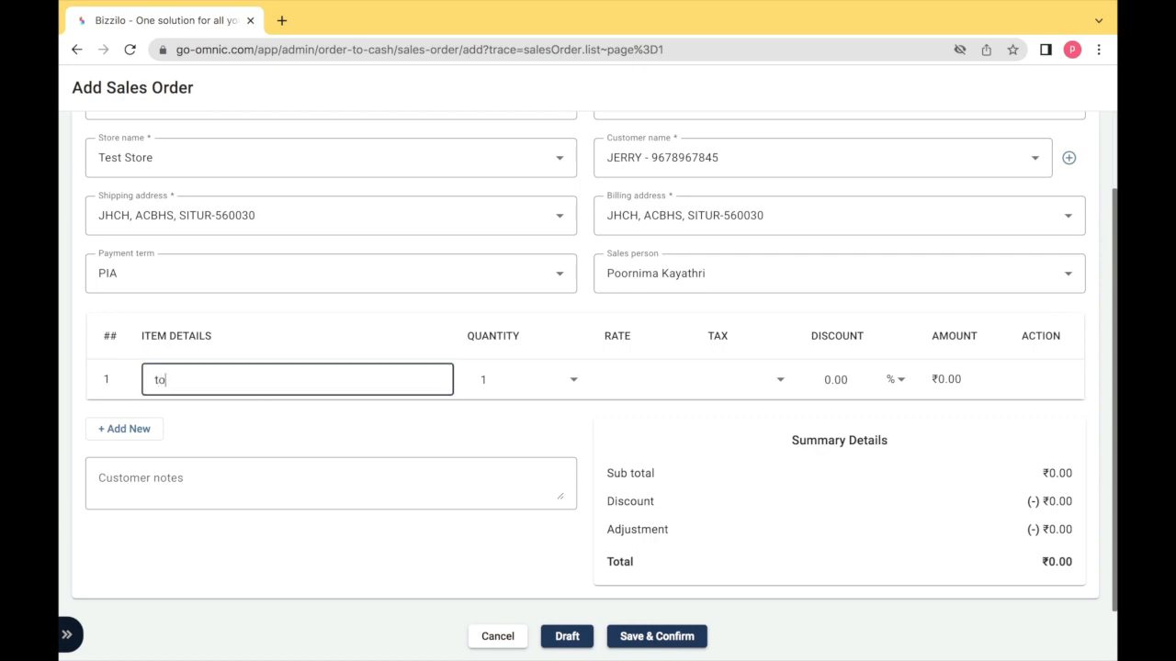
{"action": "type", "text": "m"}
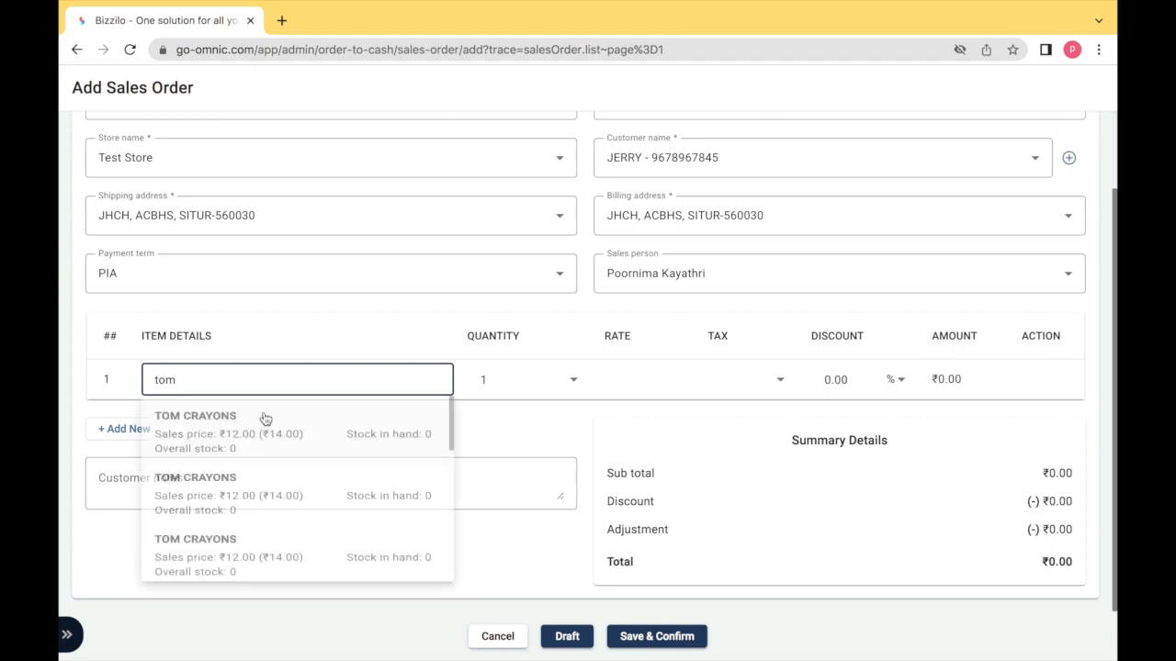
{"action": "left_click", "coordinate": [259, 433]}
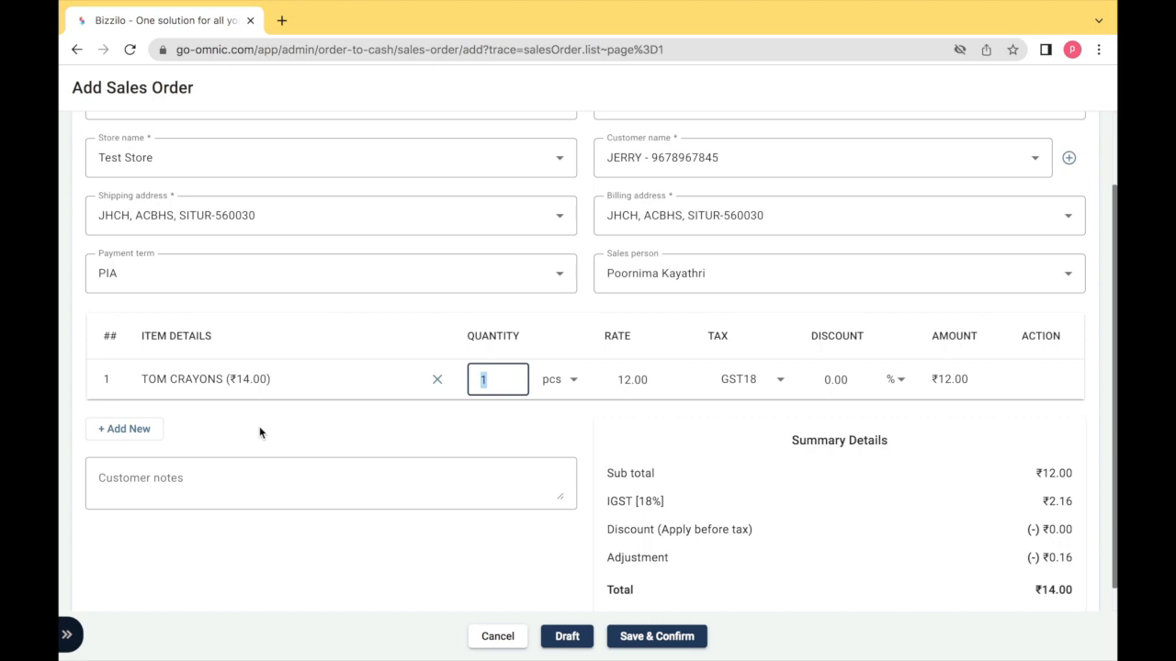
{"action": "type", "text": "50"}
{"action": "key", "text": "Tab"}
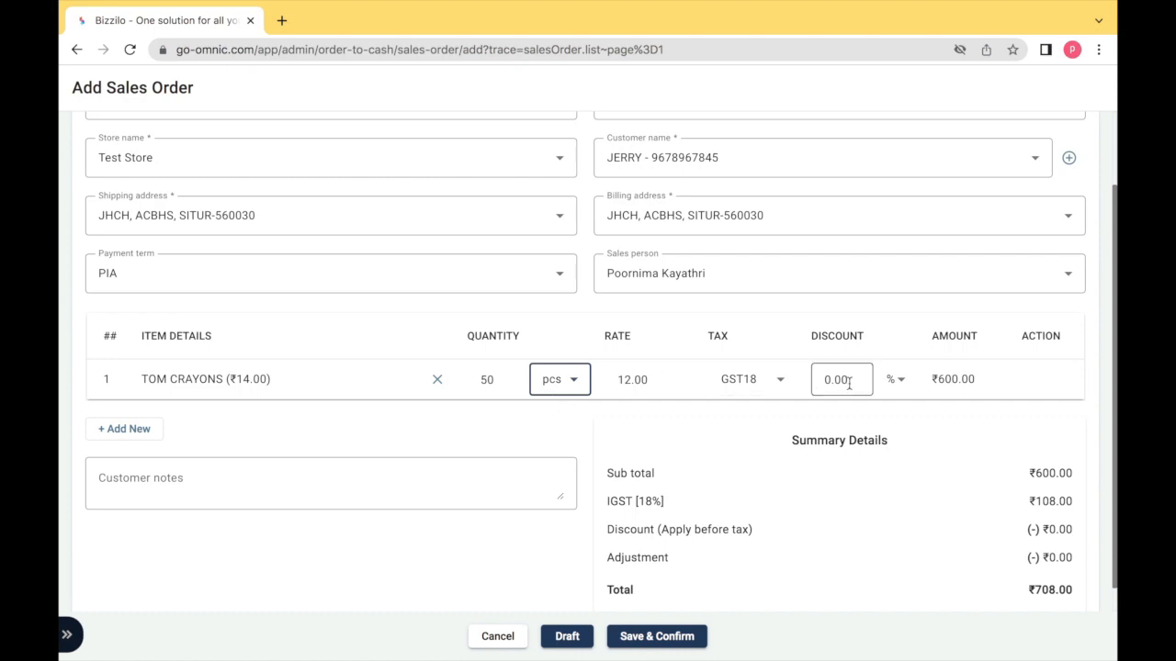
- Switch the line's discount type to rupee amount and back to percentage
{"action": "left_click", "coordinate": [905, 393]}
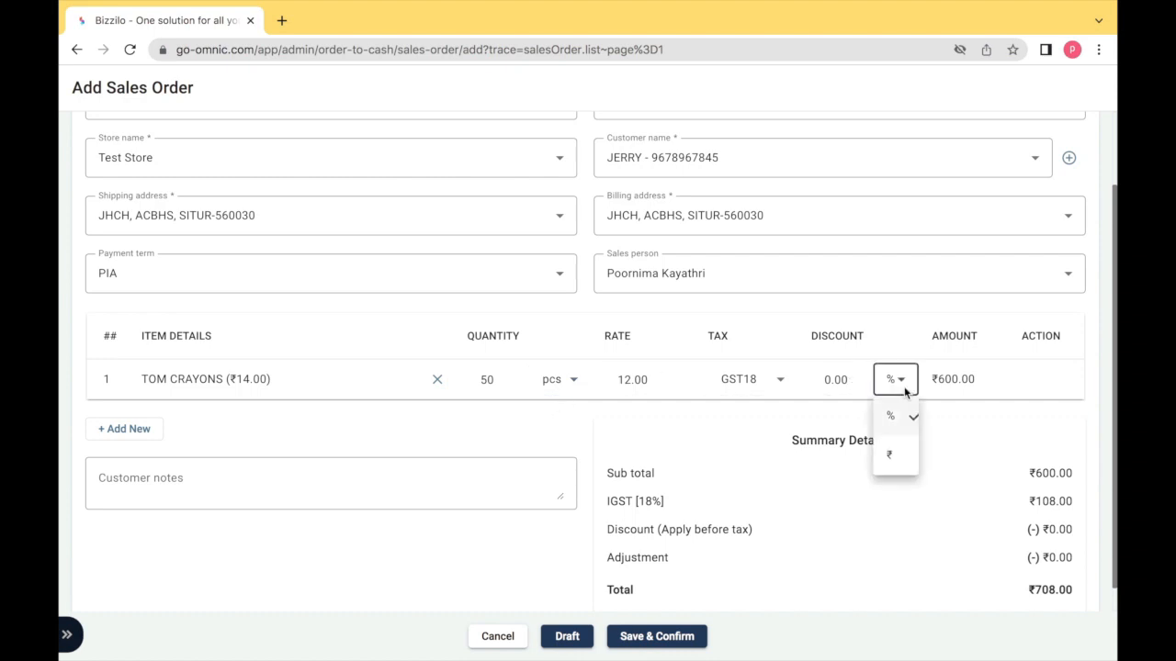
{"action": "left_click", "coordinate": [906, 454]}
{"action": "left_click", "coordinate": [905, 399]}
{"action": "left_click", "coordinate": [903, 414]}
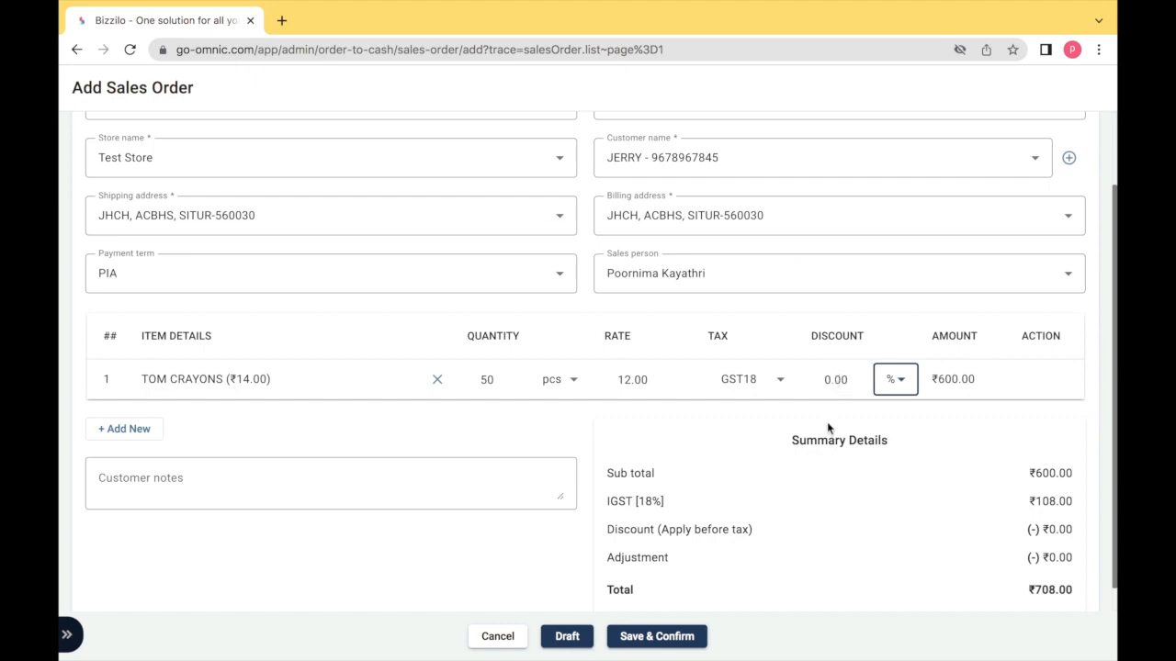
- Toggle the discount to apply after tax and back before tax, then save as Draft
{"action": "scroll", "coordinate": [827, 422], "scroll_direction": "down", "scroll_amount": 1}
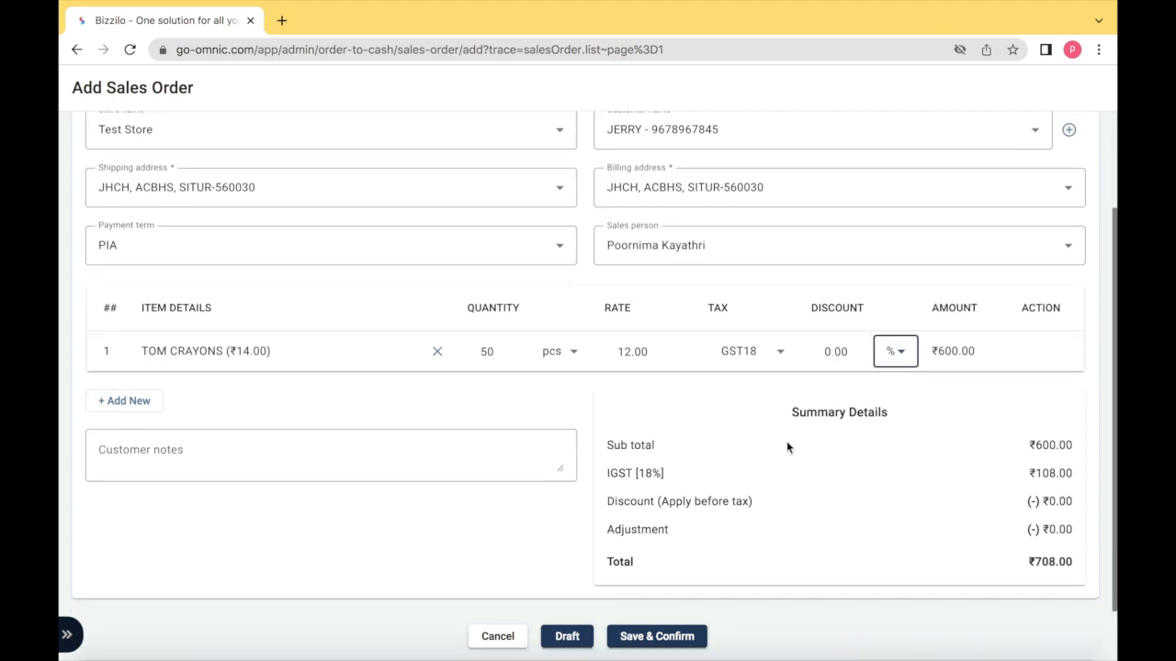
{"action": "left_click", "coordinate": [736, 503]}
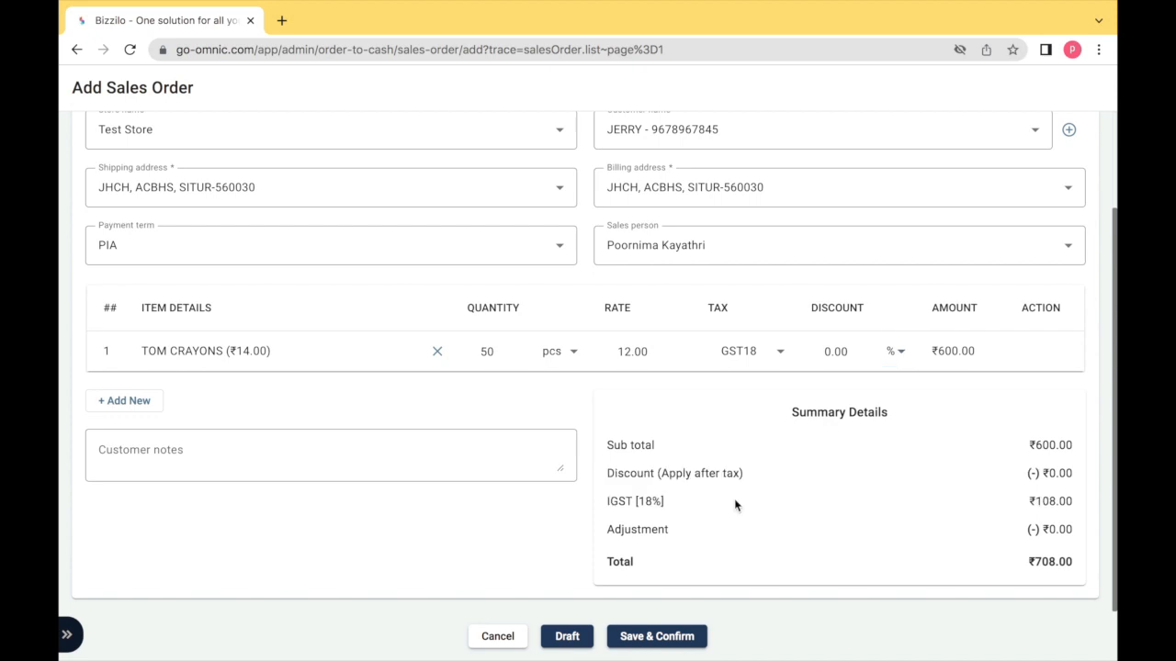
{"action": "left_click", "coordinate": [714, 475]}
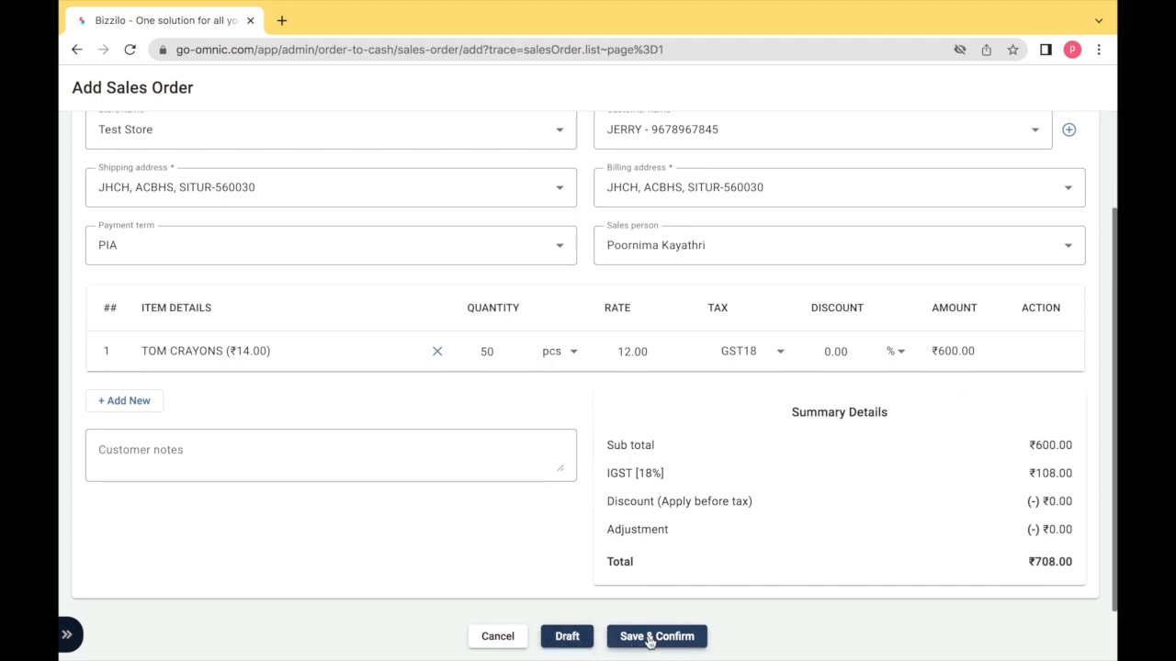
{"action": "left_click", "coordinate": [567, 636]}
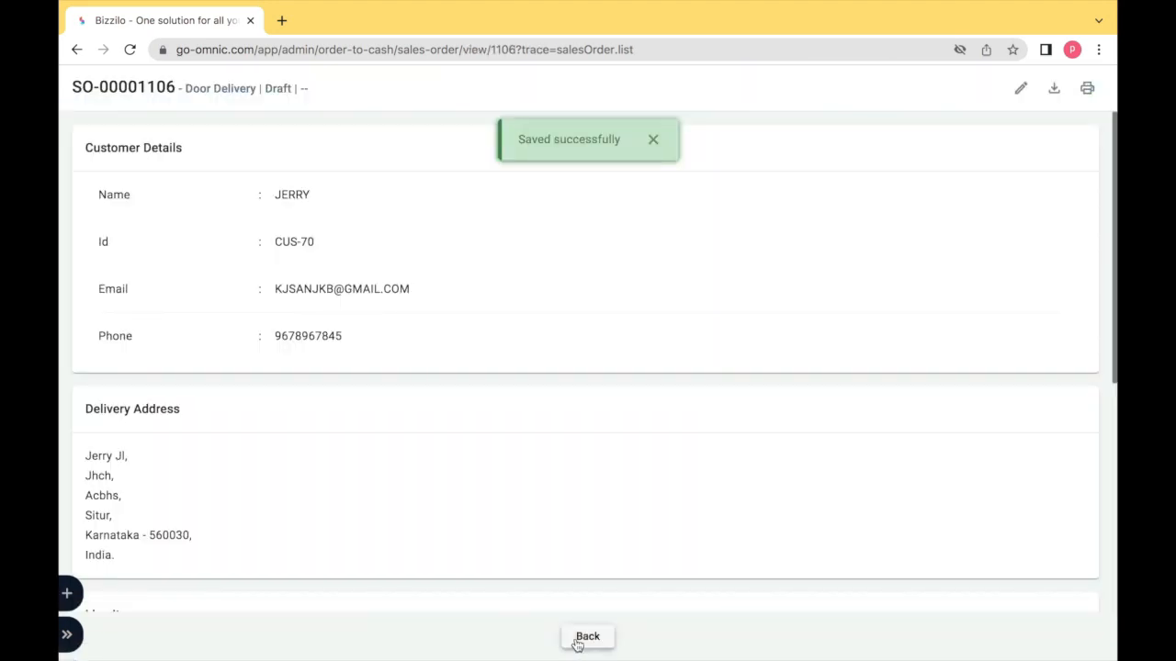
- Go to Sales Orders, view the new ₹708.00 Door Delivery draft order, and return to the list
{"action": "left_click", "coordinate": [577, 642]}
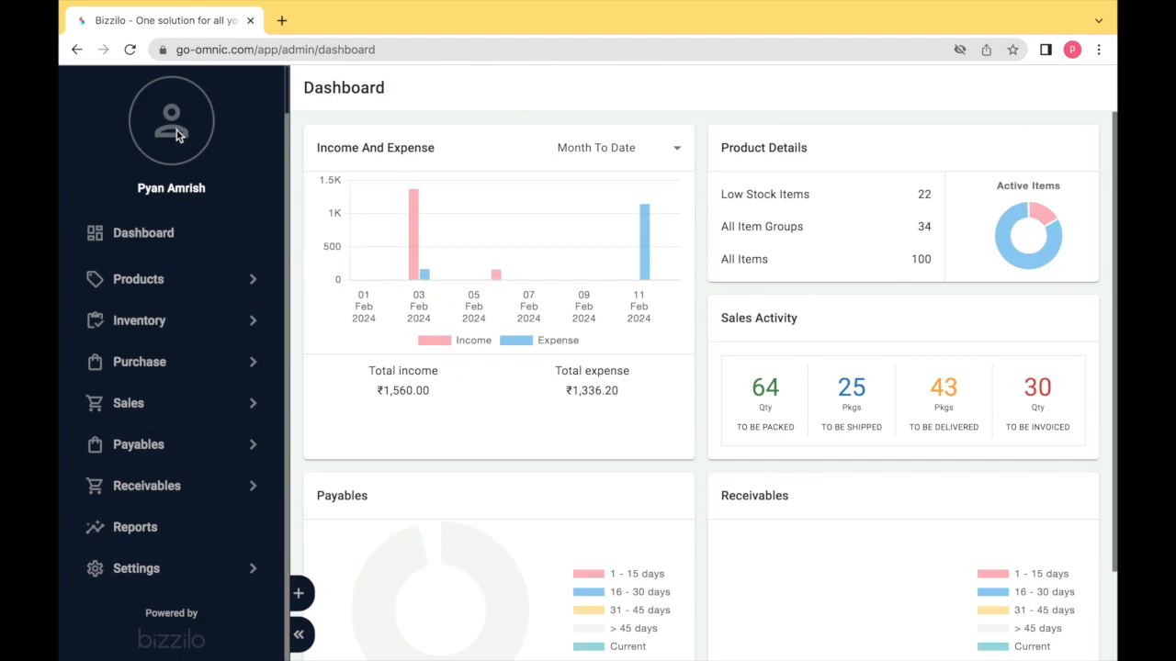
{"action": "left_click", "coordinate": [163, 409]}
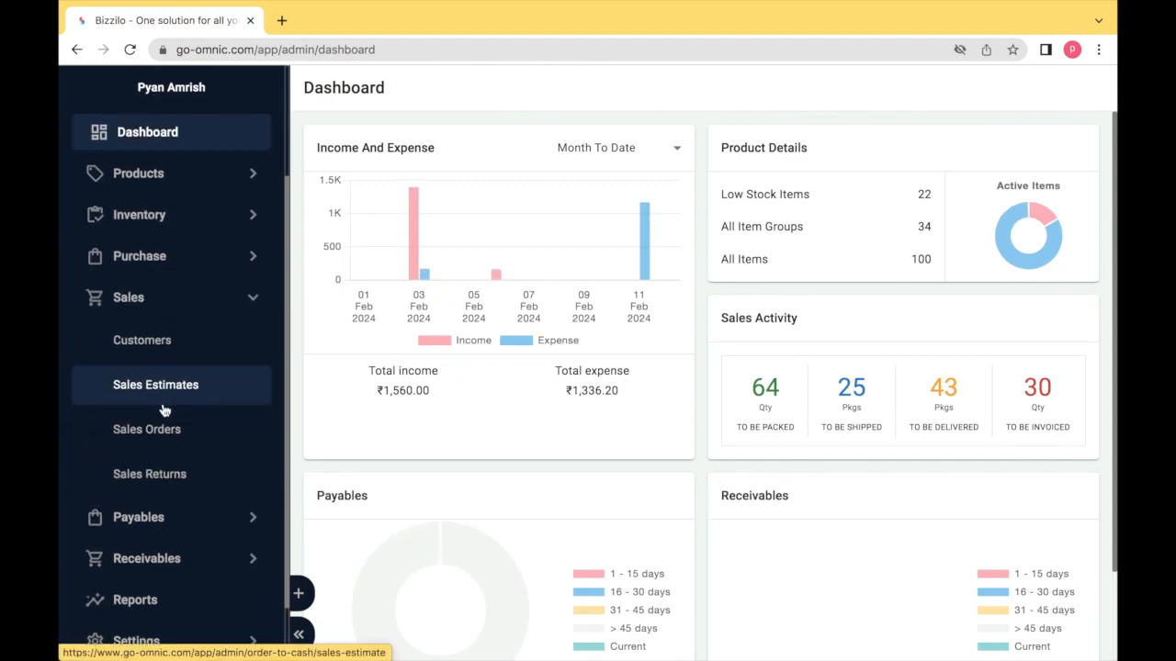
{"action": "left_click", "coordinate": [161, 433]}
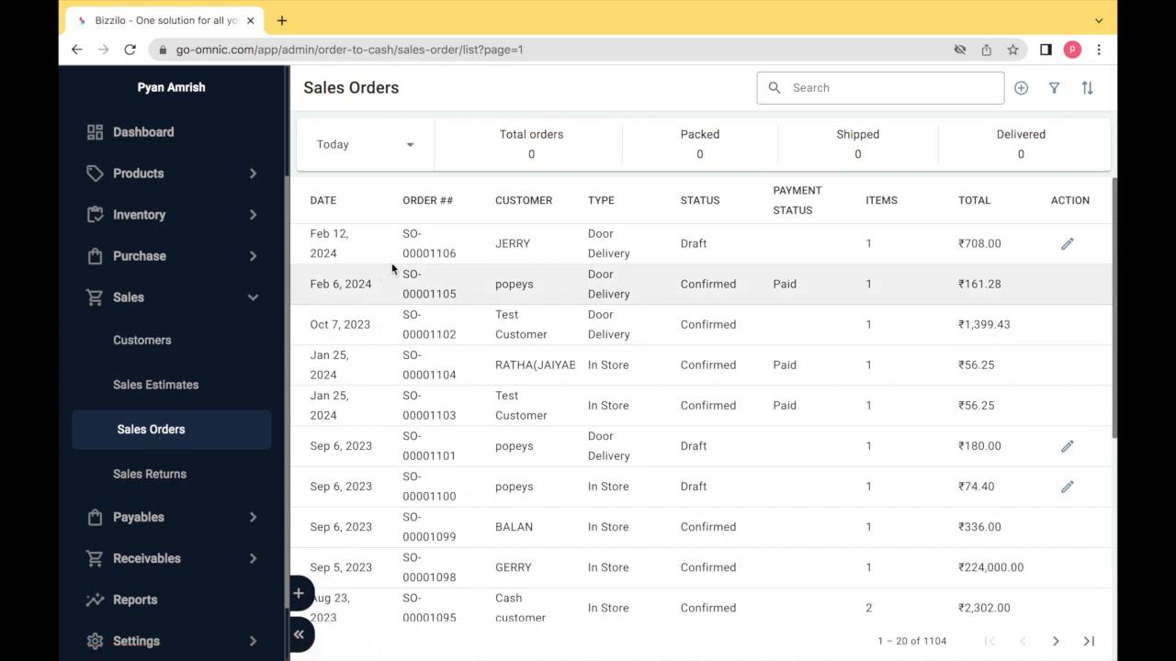
{"action": "left_click", "coordinate": [412, 258]}
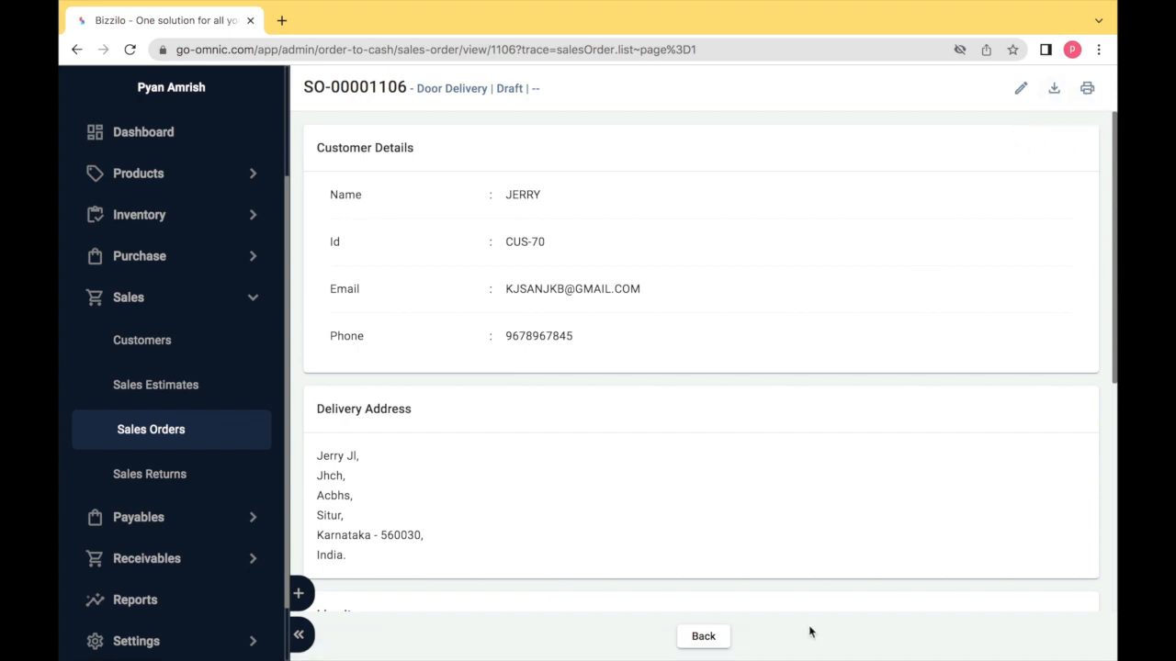
{"action": "left_click", "coordinate": [703, 637]}
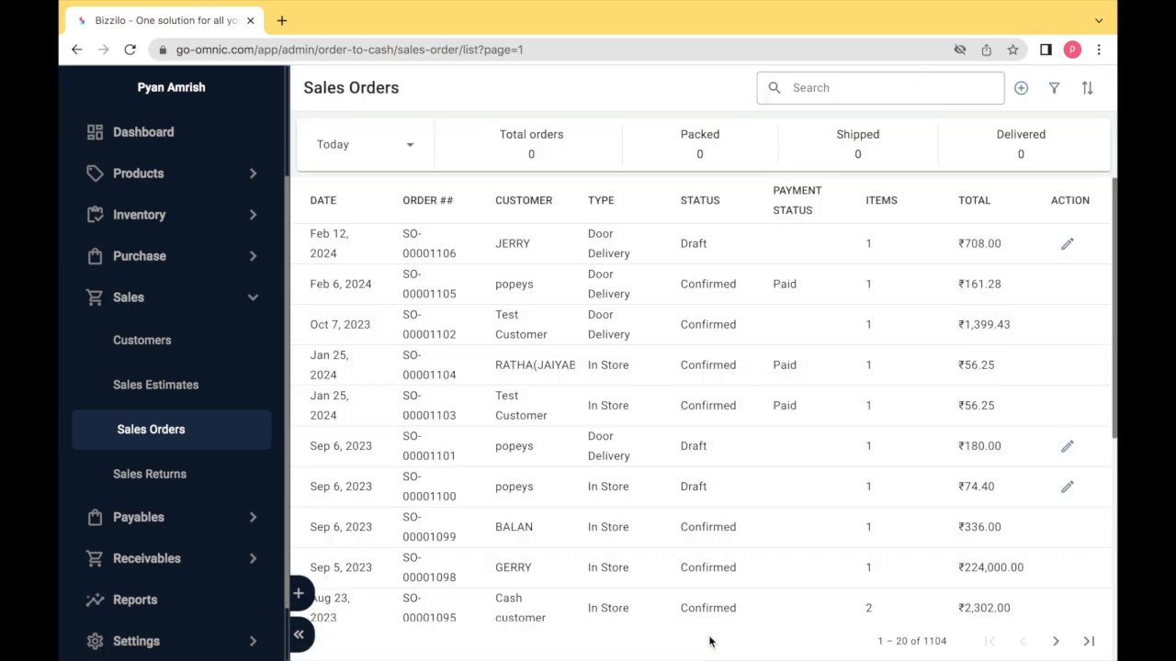
- Edit the top draft Door Delivery order and Save & Confirm it
{"action": "left_click", "coordinate": [1067, 244]}
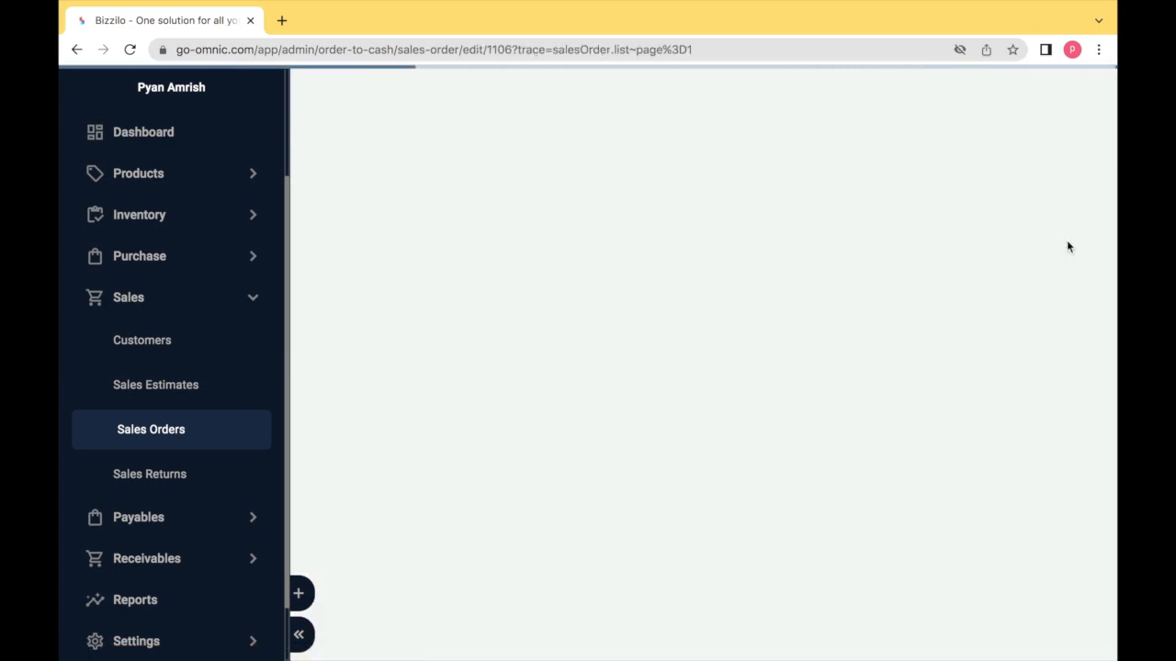
{"action": "scroll", "coordinate": [828, 395], "scroll_direction": "down", "scroll_amount": 3}
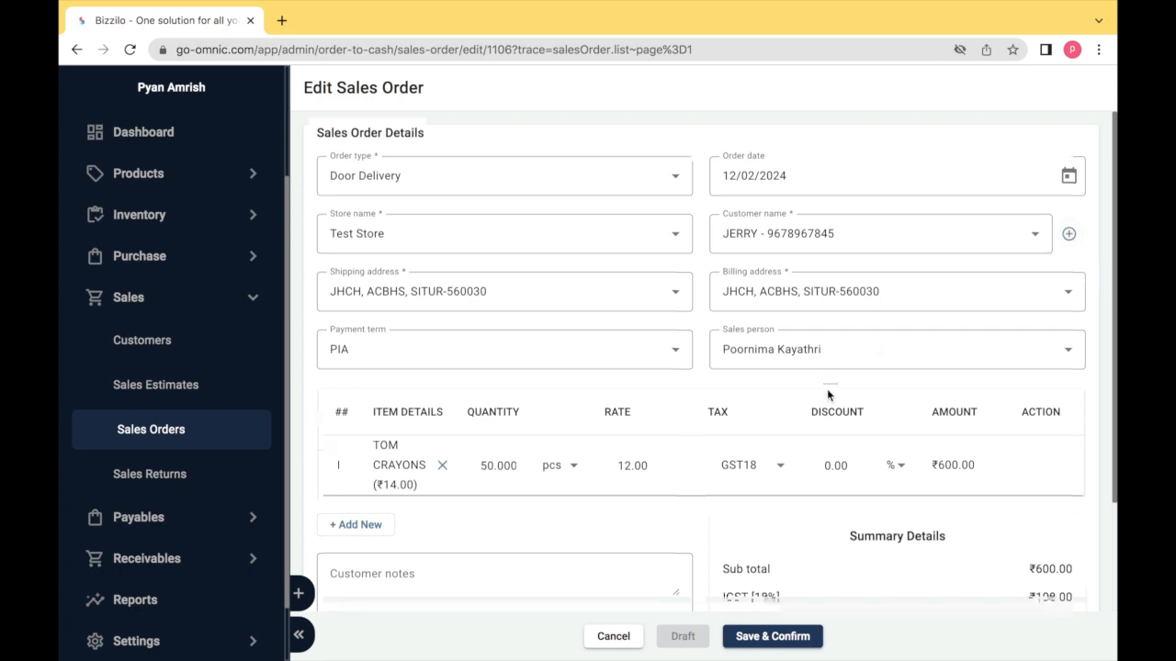
{"action": "scroll", "coordinate": [827, 395], "scroll_direction": "up", "scroll_amount": 3}
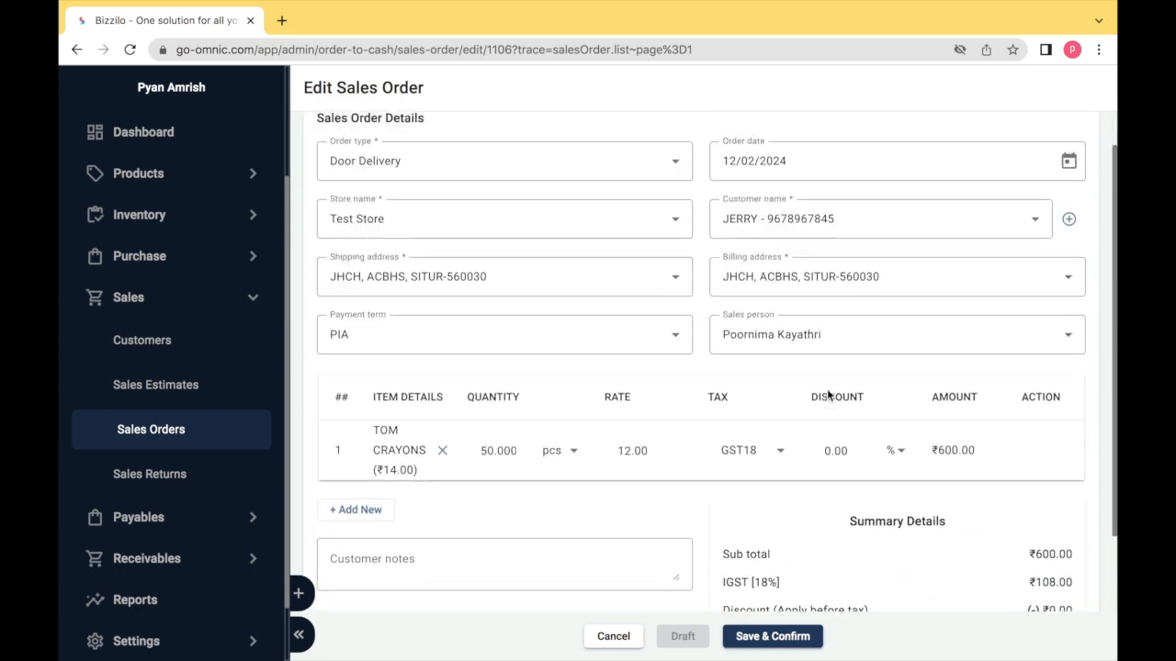
{"action": "left_click", "coordinate": [773, 636]}
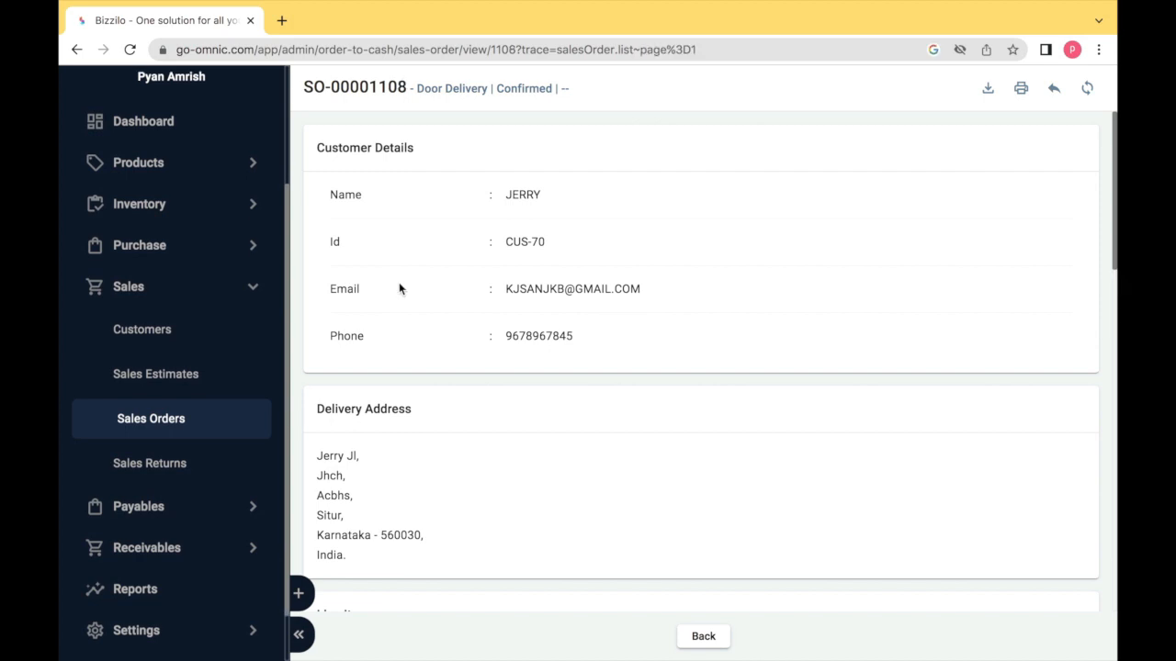
- Download and view the INV-1027 invoice PDF, then cancel the Print Receipt dialog
{"action": "scroll", "coordinate": [795, 262], "scroll_direction": "down", "scroll_amount": 2}
{"action": "scroll", "coordinate": [795, 263], "scroll_direction": "down", "scroll_amount": 5}
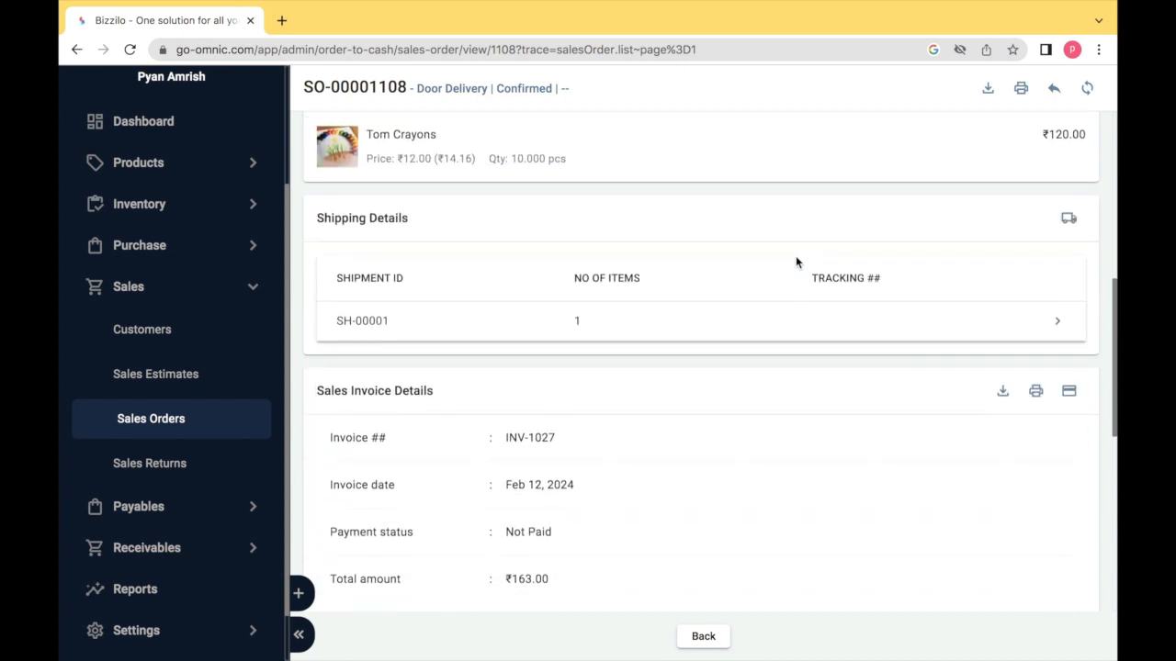
{"action": "scroll", "coordinate": [795, 262], "scroll_direction": "down", "scroll_amount": 1}
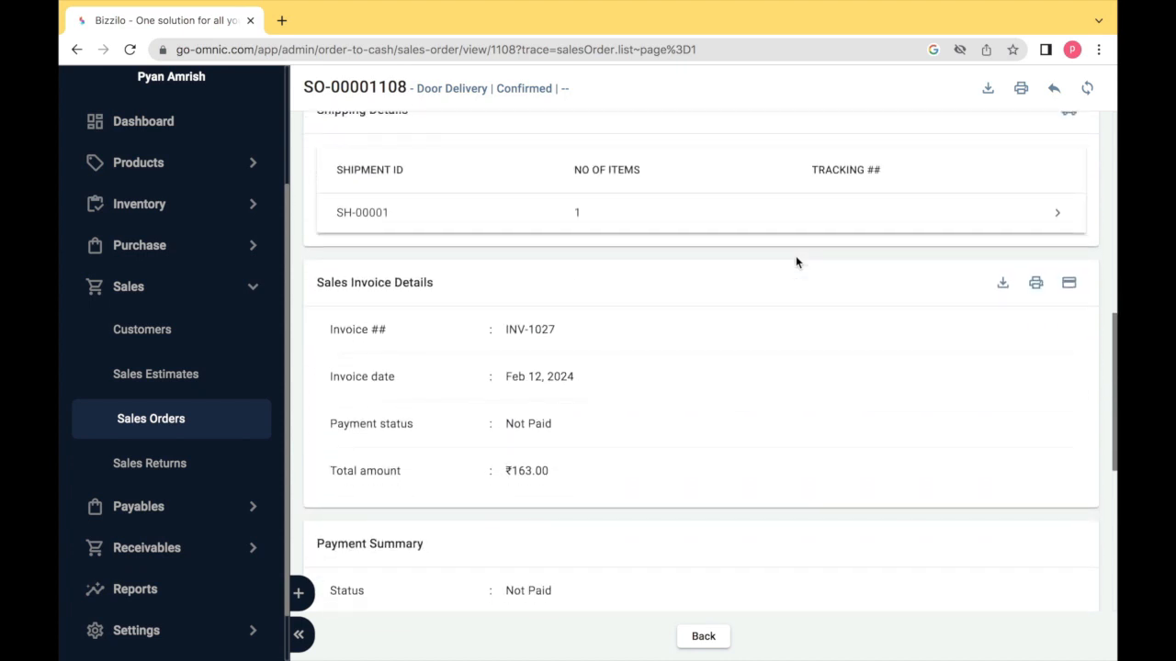
{"action": "left_click", "coordinate": [1003, 288]}
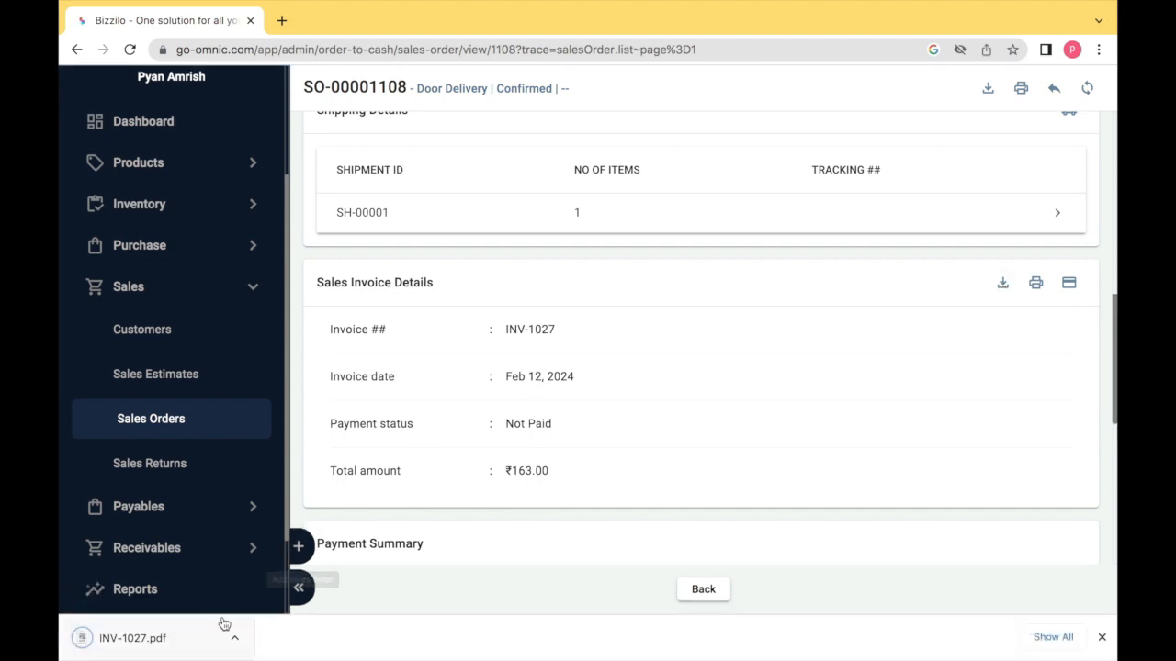
{"action": "left_click", "coordinate": [192, 640]}
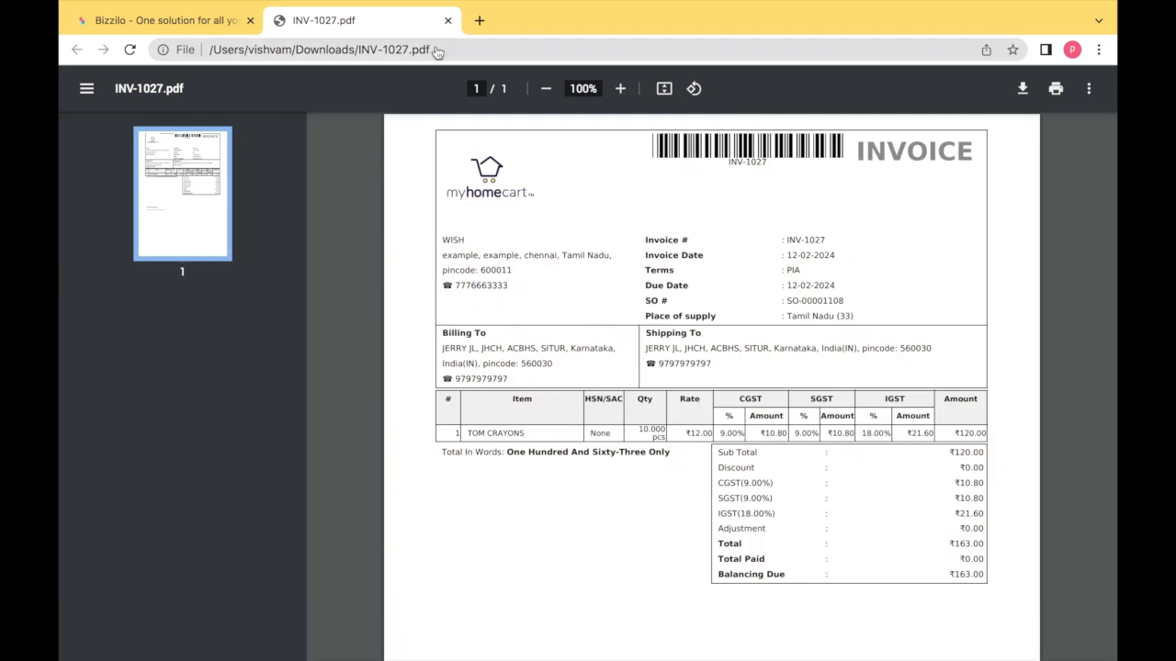
{"action": "left_click", "coordinate": [447, 20]}
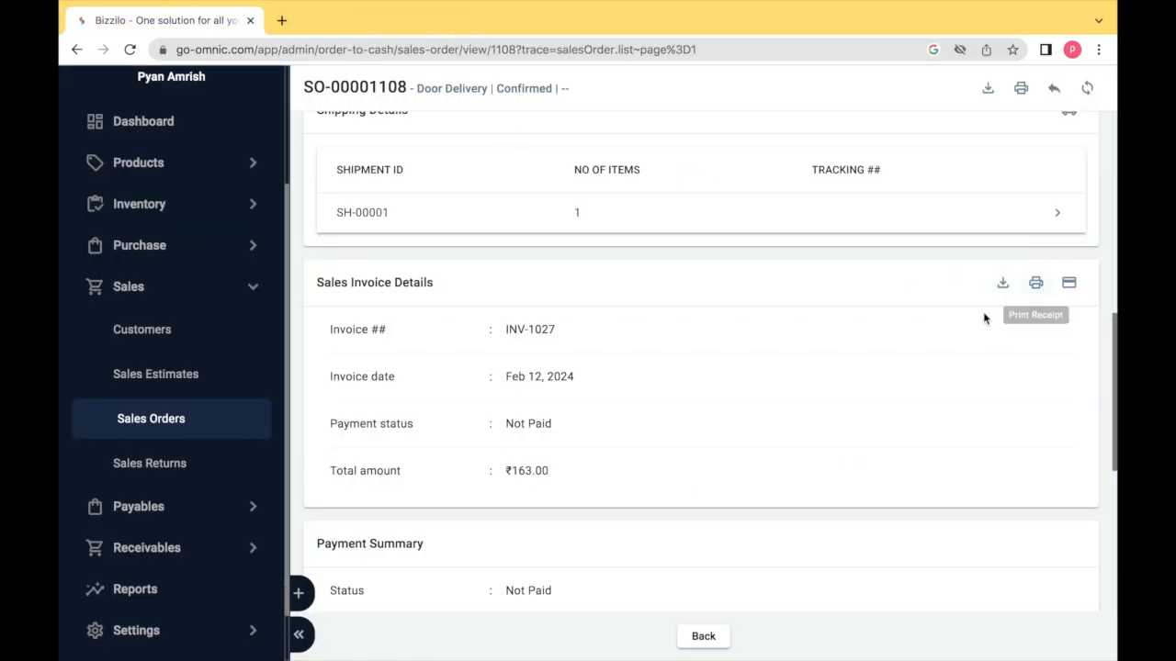
{"action": "left_click", "coordinate": [1037, 286]}
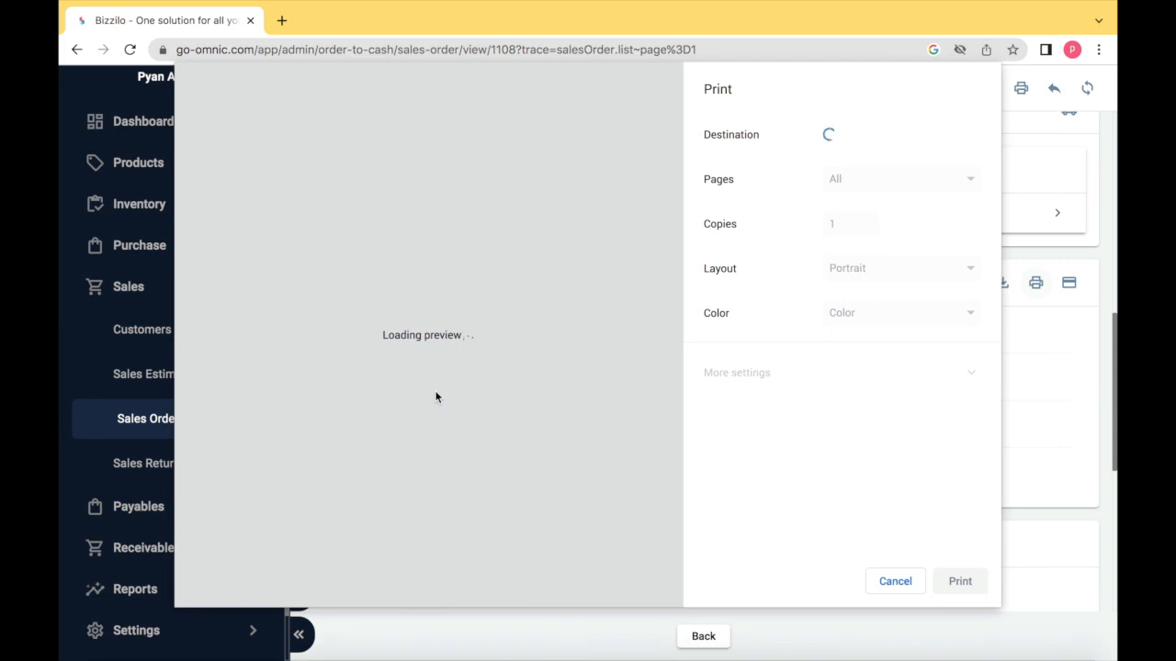
{"action": "left_click", "coordinate": [896, 582]}
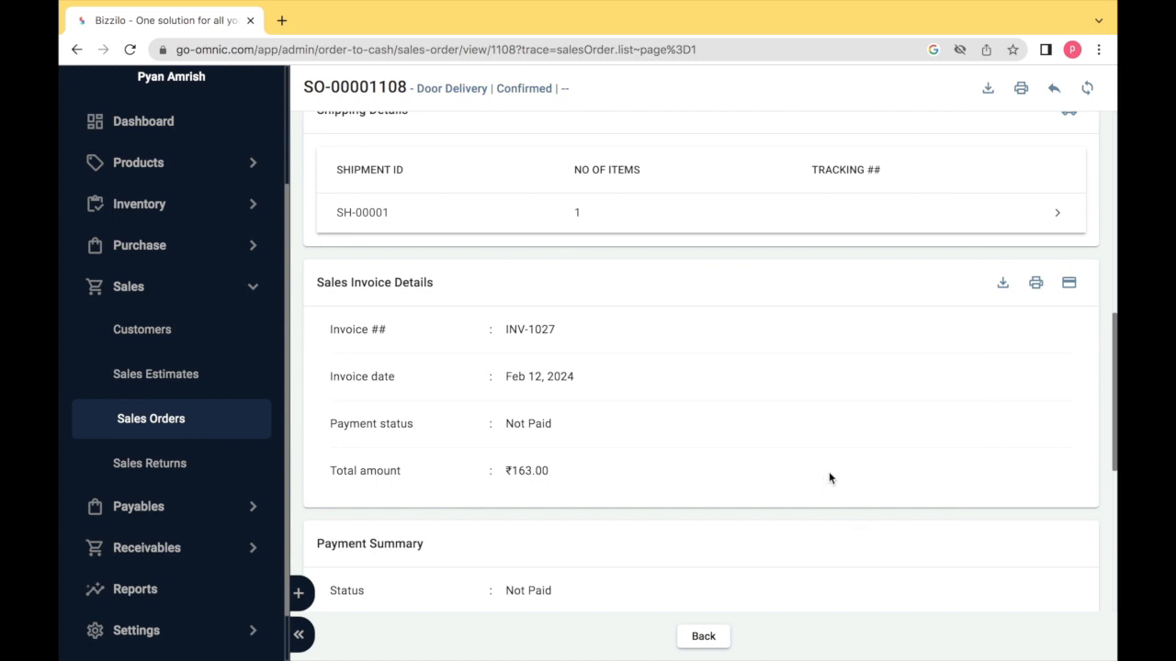
- Receive a ₹163 Net Banking payment with a transaction ID against INV-1027, then return to Sales Orders
{"action": "left_click", "coordinate": [1070, 290]}
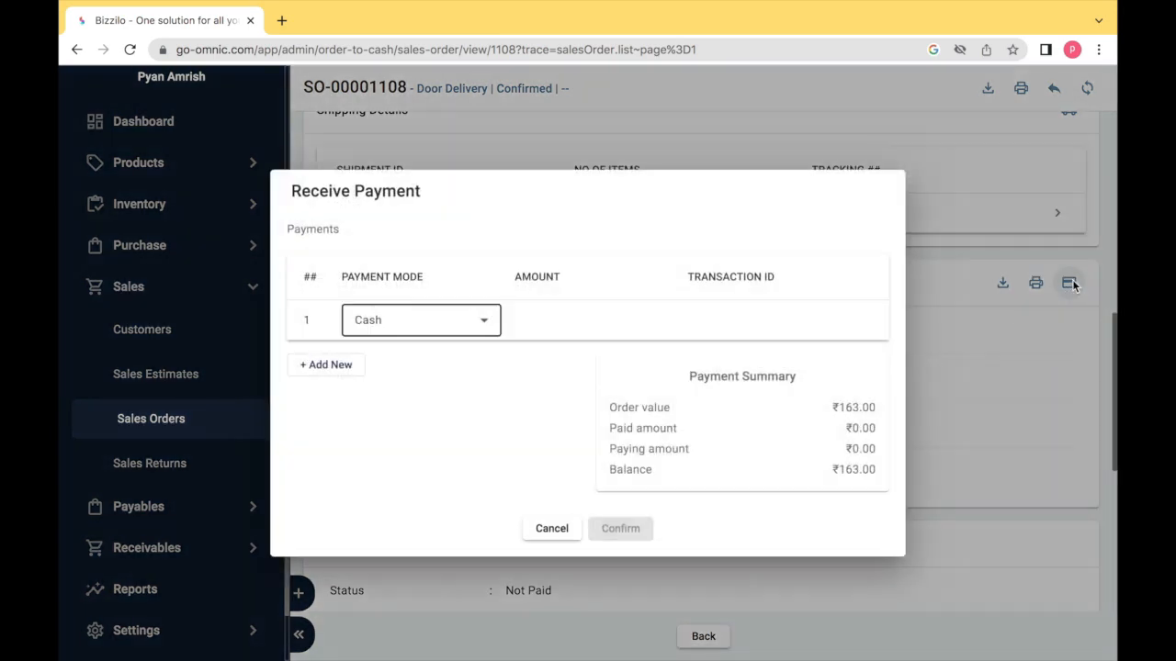
{"action": "left_click", "coordinate": [397, 325]}
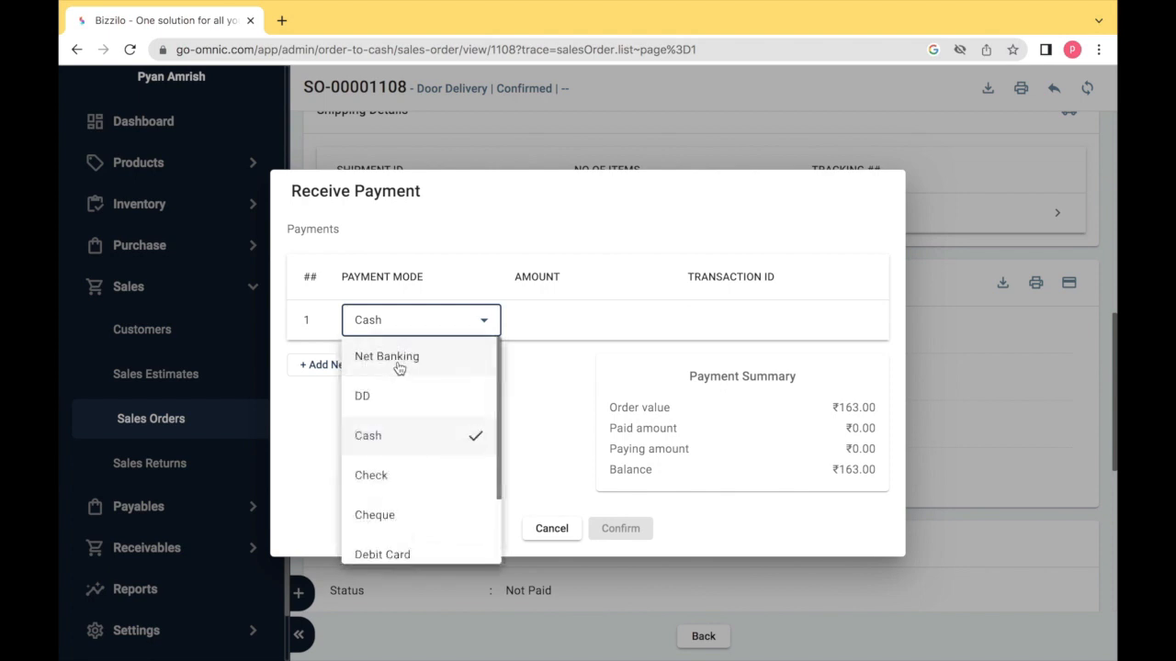
{"action": "left_click", "coordinate": [398, 356]}
{"action": "left_click", "coordinate": [534, 324]}
{"action": "type", "text": "163"}
{"action": "key", "text": "Tab"}
{"action": "type", "text": "reas123"}
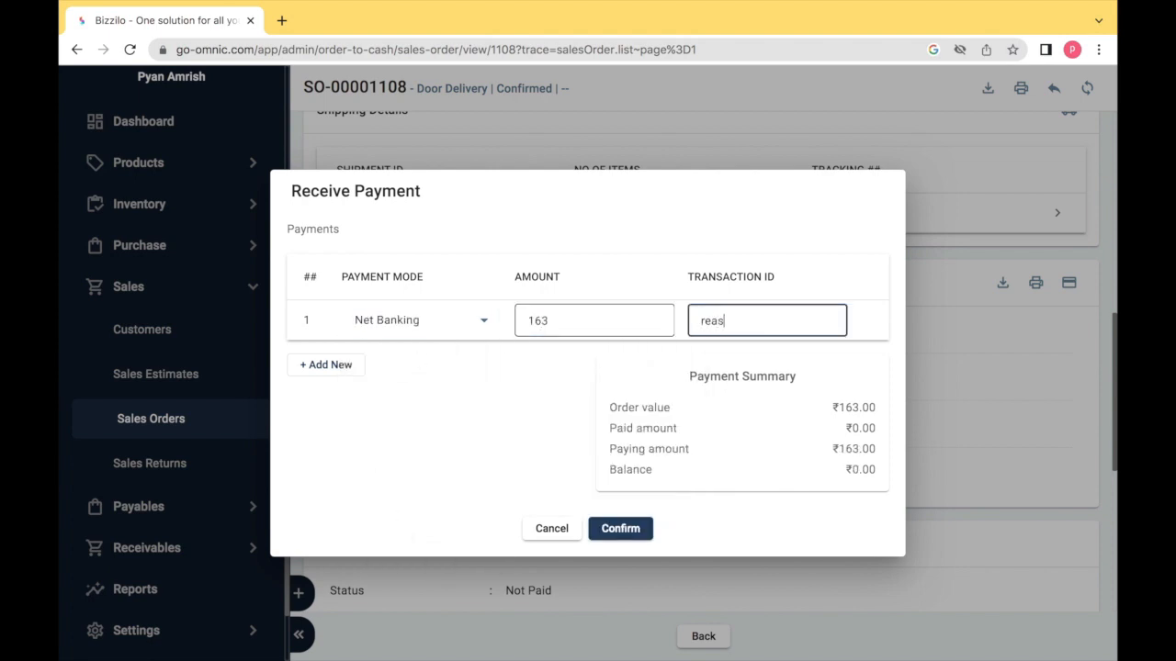
{"action": "left_click", "coordinate": [621, 520]}
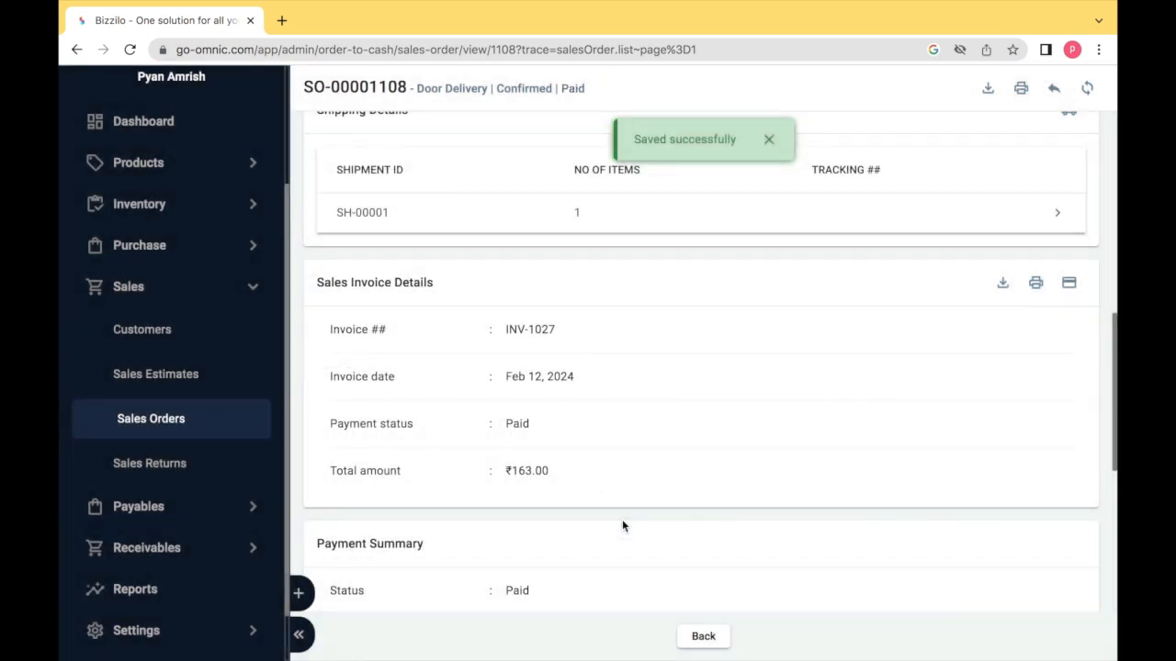
{"action": "left_click", "coordinate": [705, 638]}
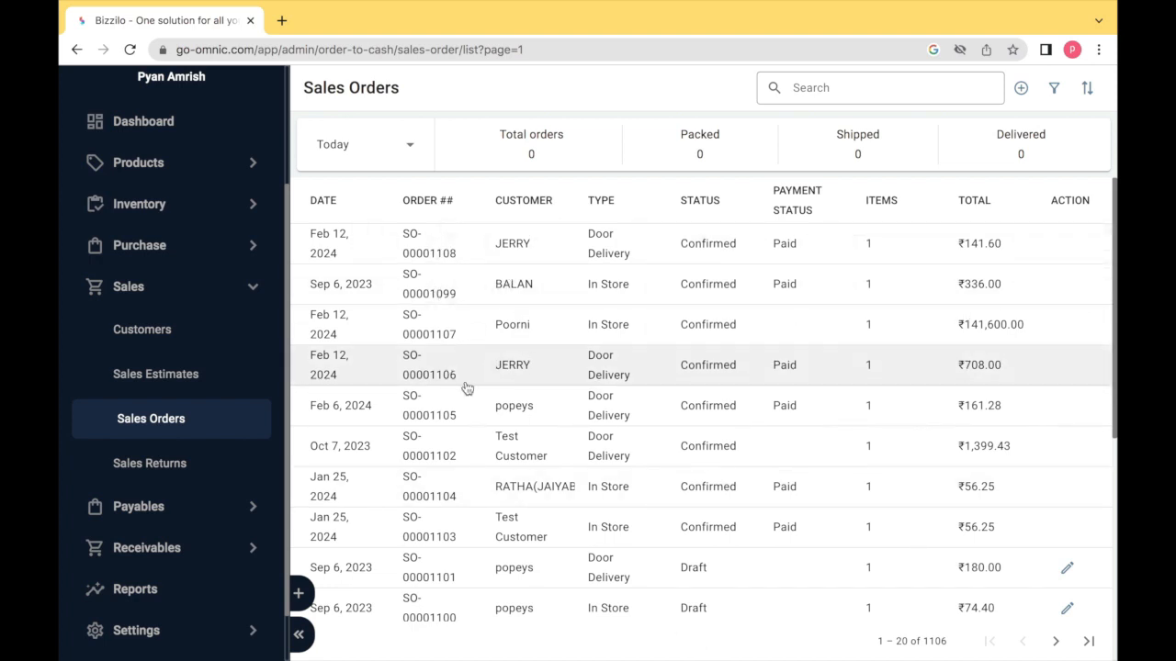
- Open the paid Tom Crayons order and confirm a shipment from warehouse W4
{"action": "left_click", "coordinate": [436, 374]}
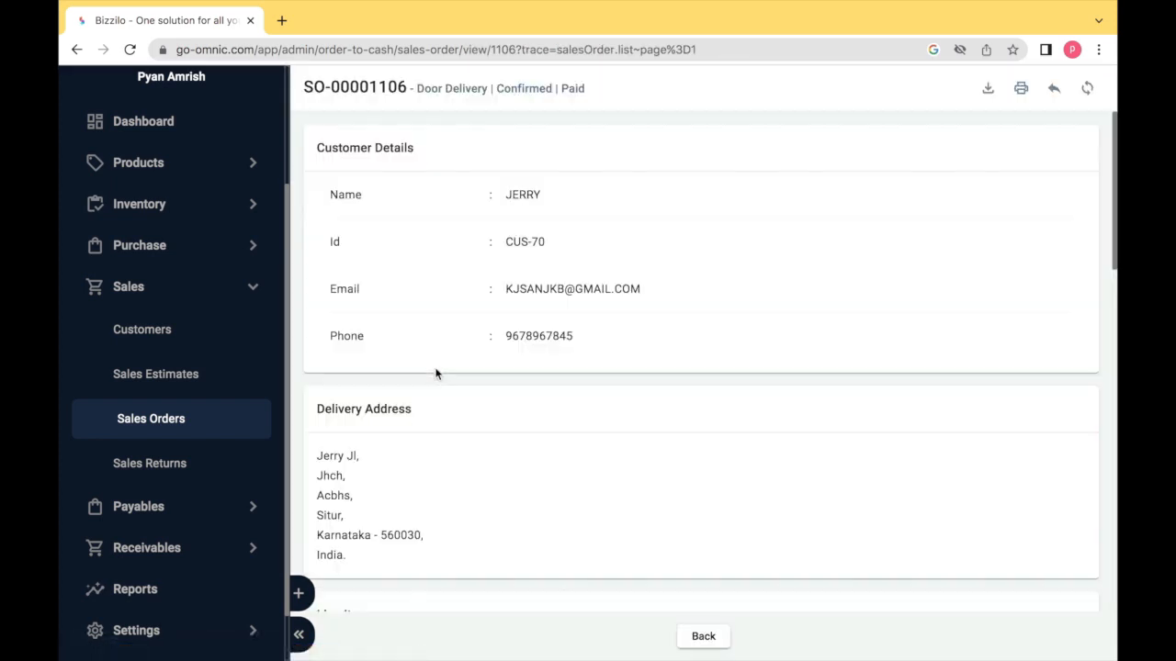
{"action": "scroll", "coordinate": [882, 399], "scroll_direction": "down", "scroll_amount": 3}
{"action": "scroll", "coordinate": [880, 399], "scroll_direction": "down", "scroll_amount": 2}
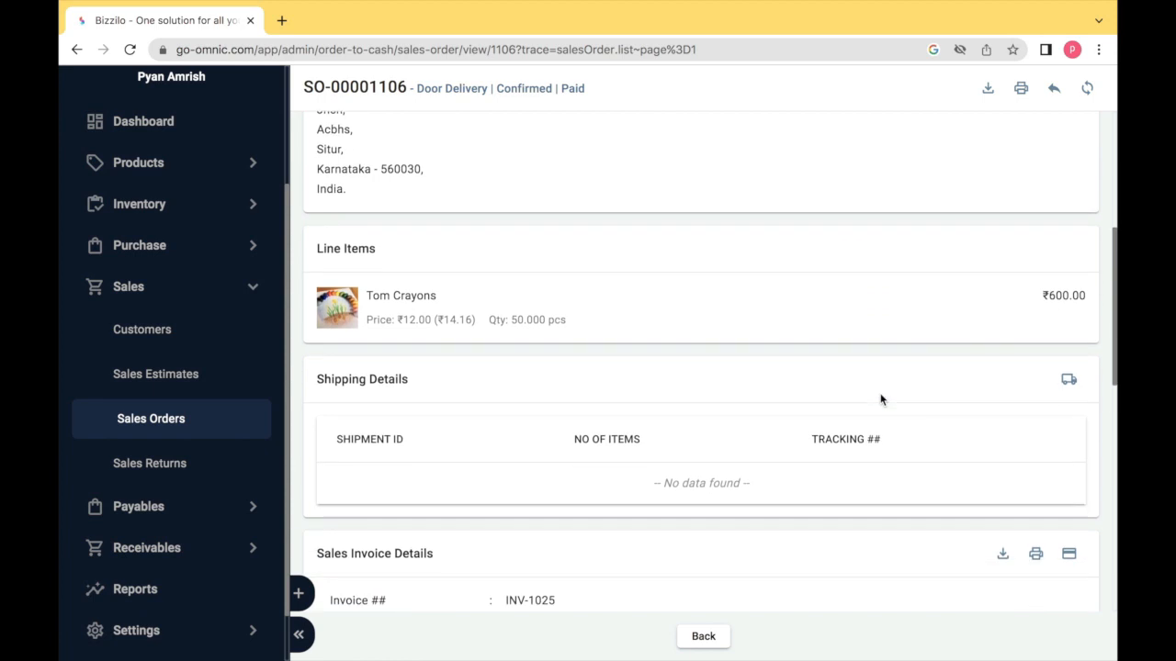
{"action": "left_click", "coordinate": [1069, 382]}
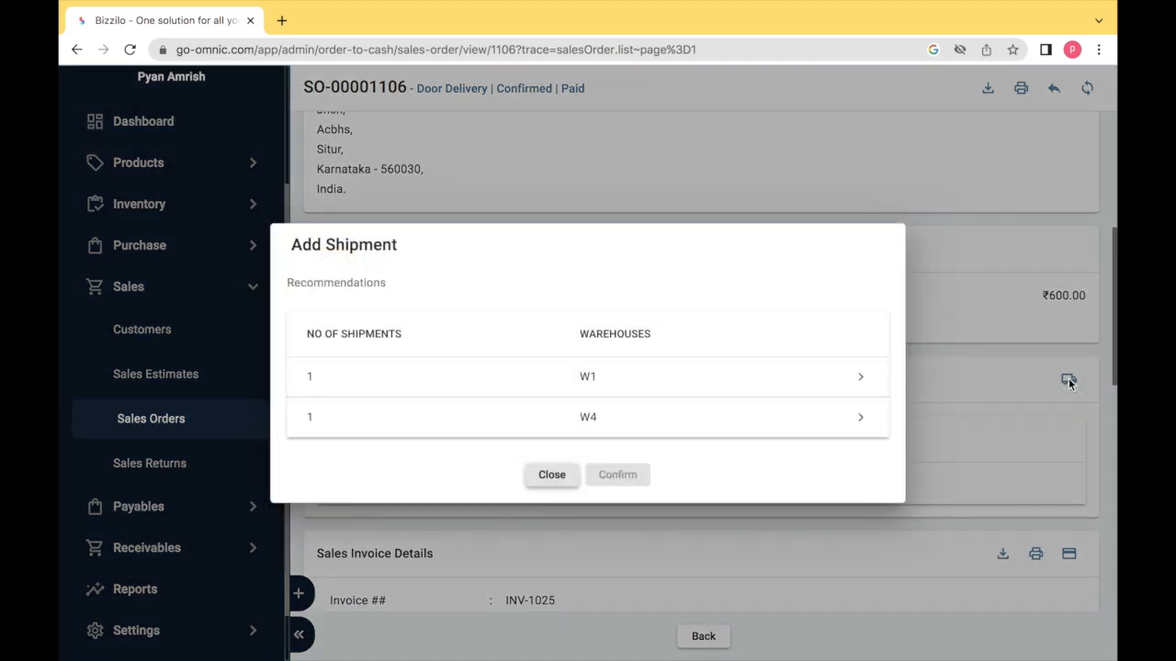
{"action": "left_click", "coordinate": [648, 415]}
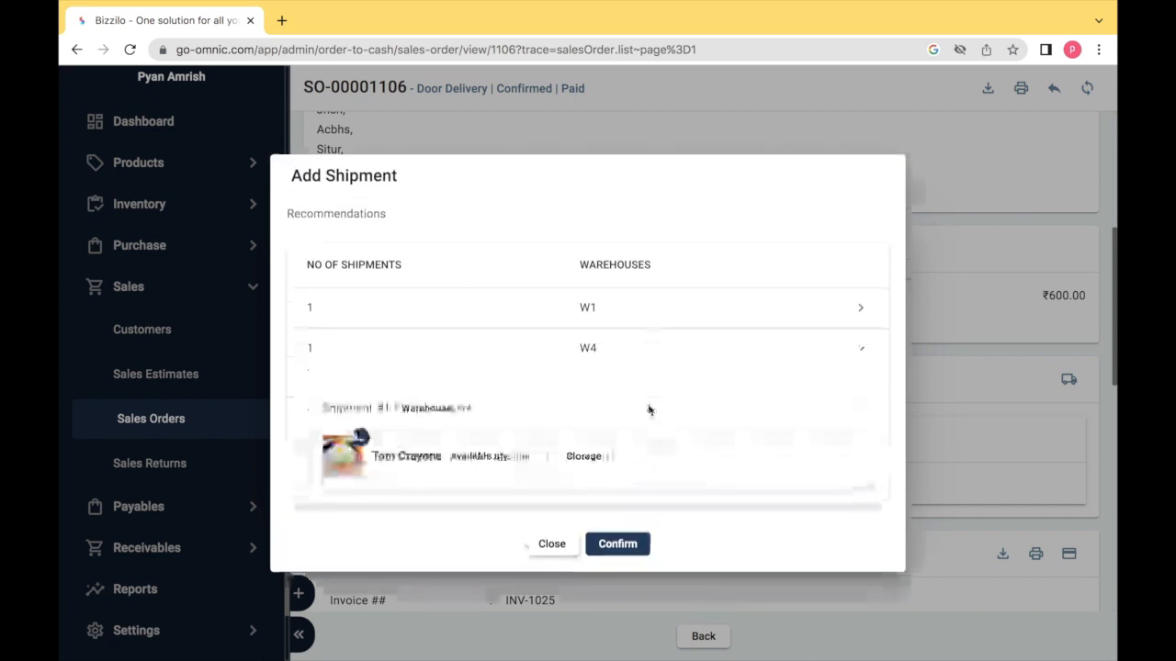
{"action": "left_click", "coordinate": [632, 545]}
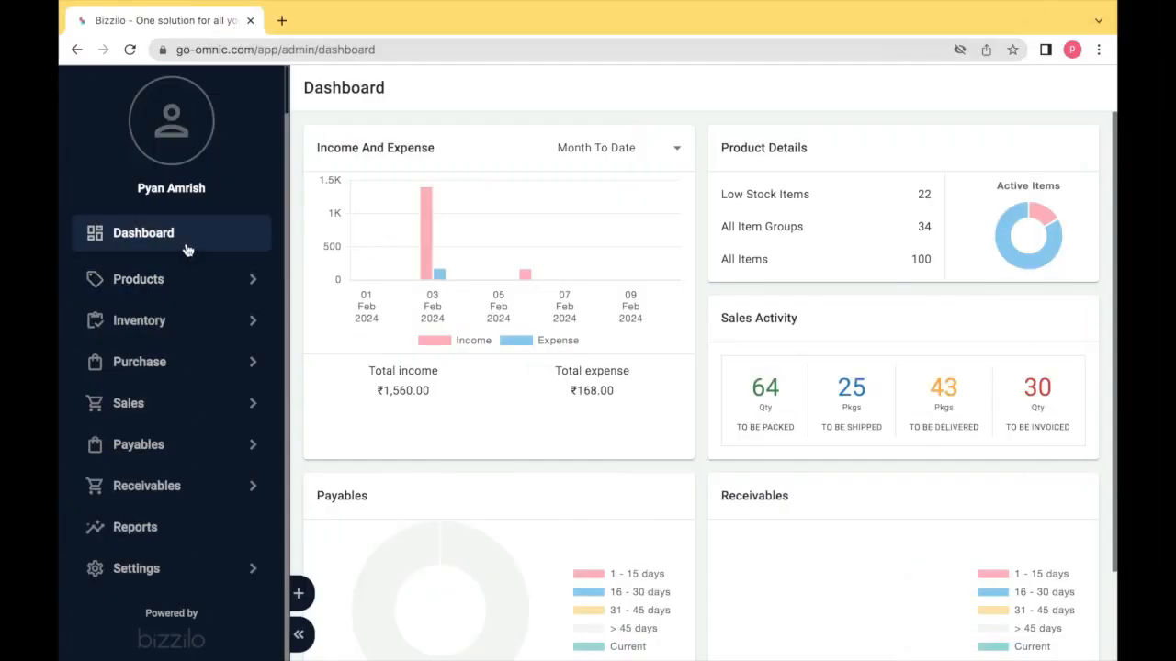
- Open Settings > Units to list the Weight, Length, Liquid and Quantity UOM classes
{"action": "left_click", "coordinate": [163, 568]}
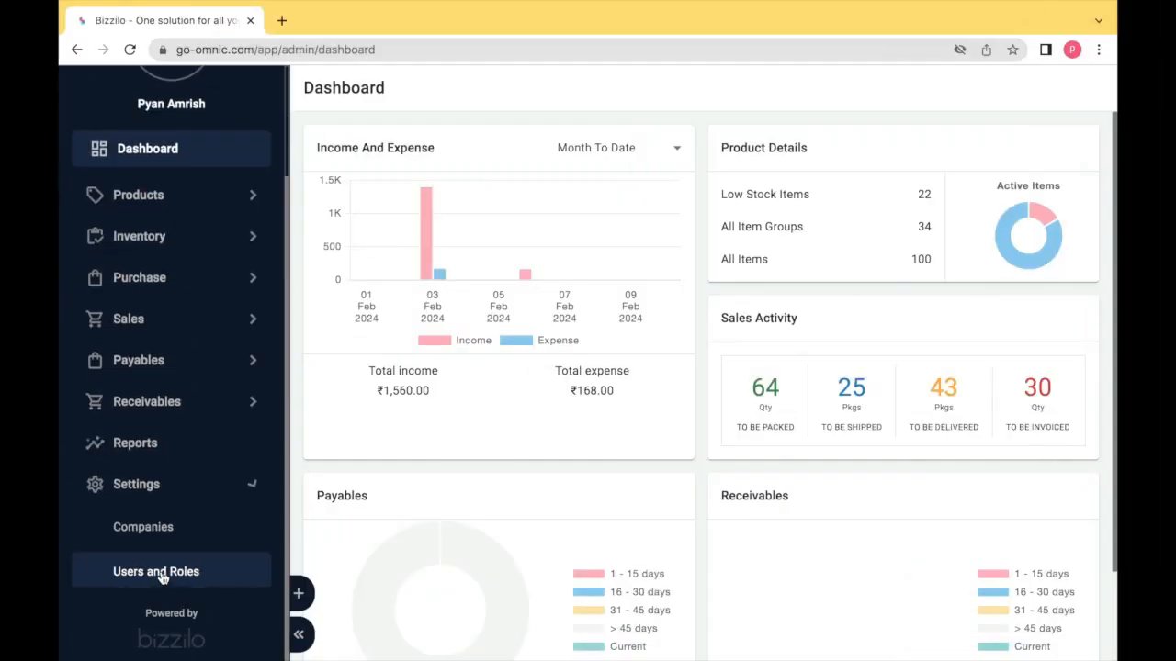
{"action": "scroll", "coordinate": [194, 425], "scroll_direction": "down", "scroll_amount": 3}
{"action": "left_click", "coordinate": [148, 393]}
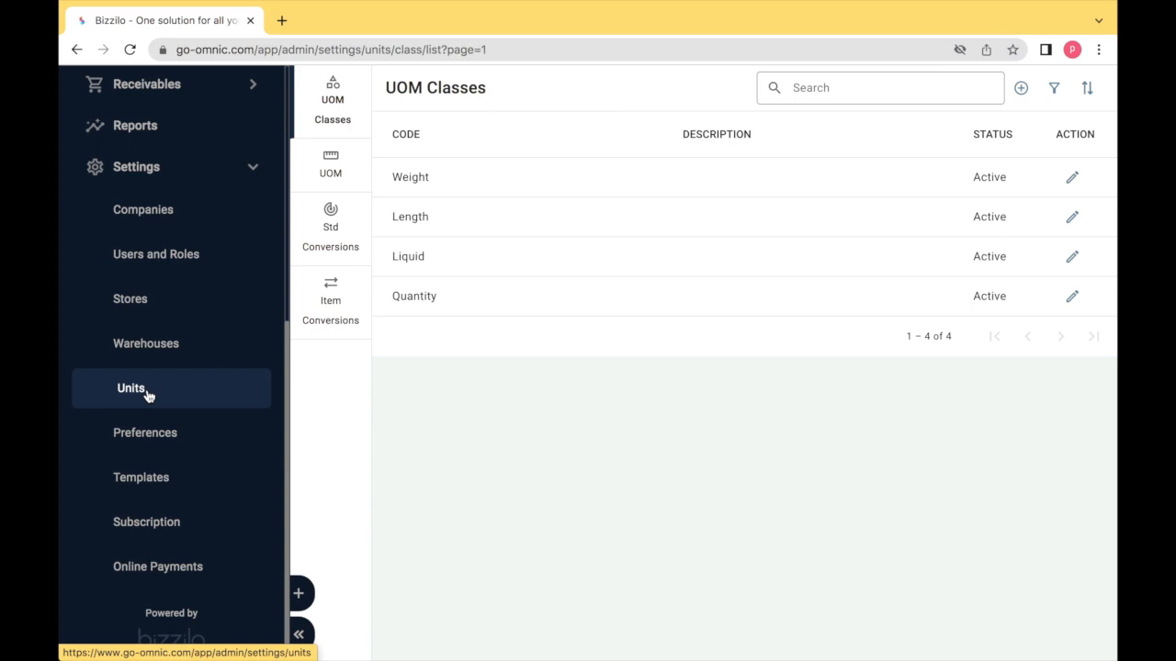
{"action": "left_click", "coordinate": [347, 113]}
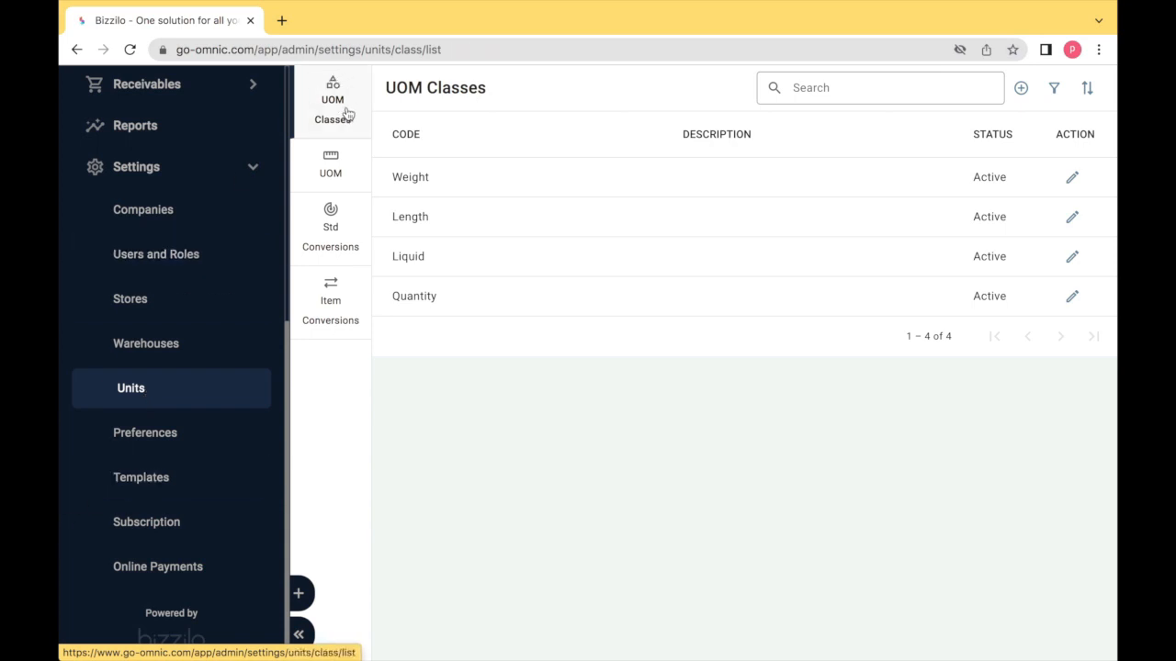
{"action": "left_click", "coordinate": [1021, 90]}
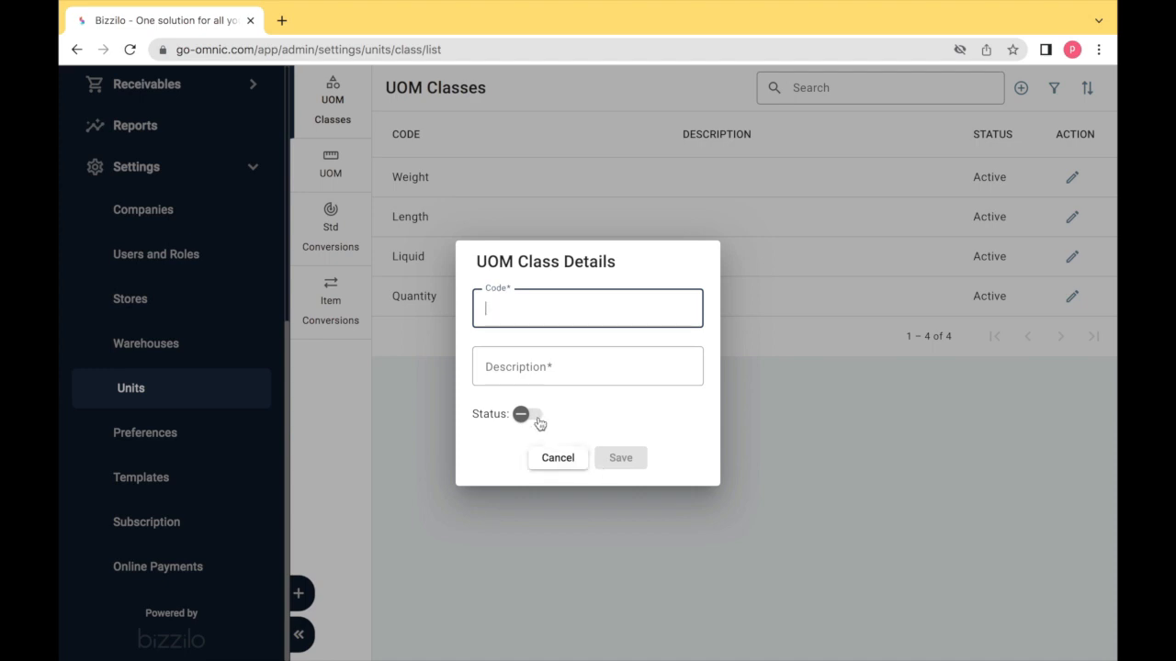
{"action": "left_click", "coordinate": [551, 464]}
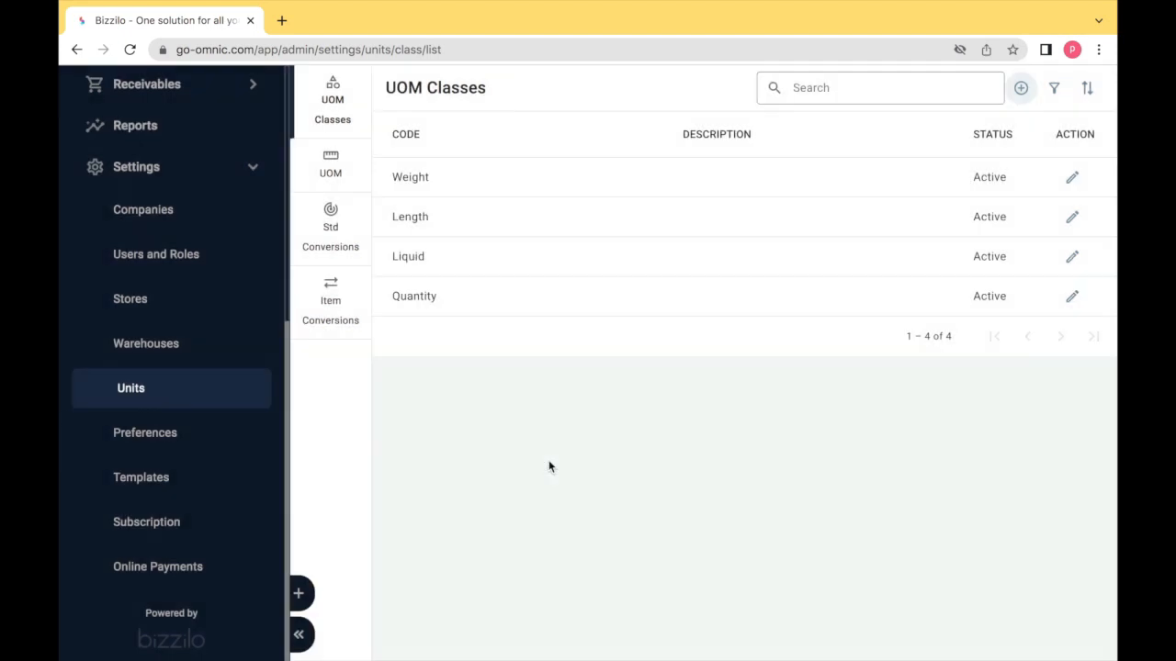
{"action": "left_click", "coordinate": [1072, 179]}
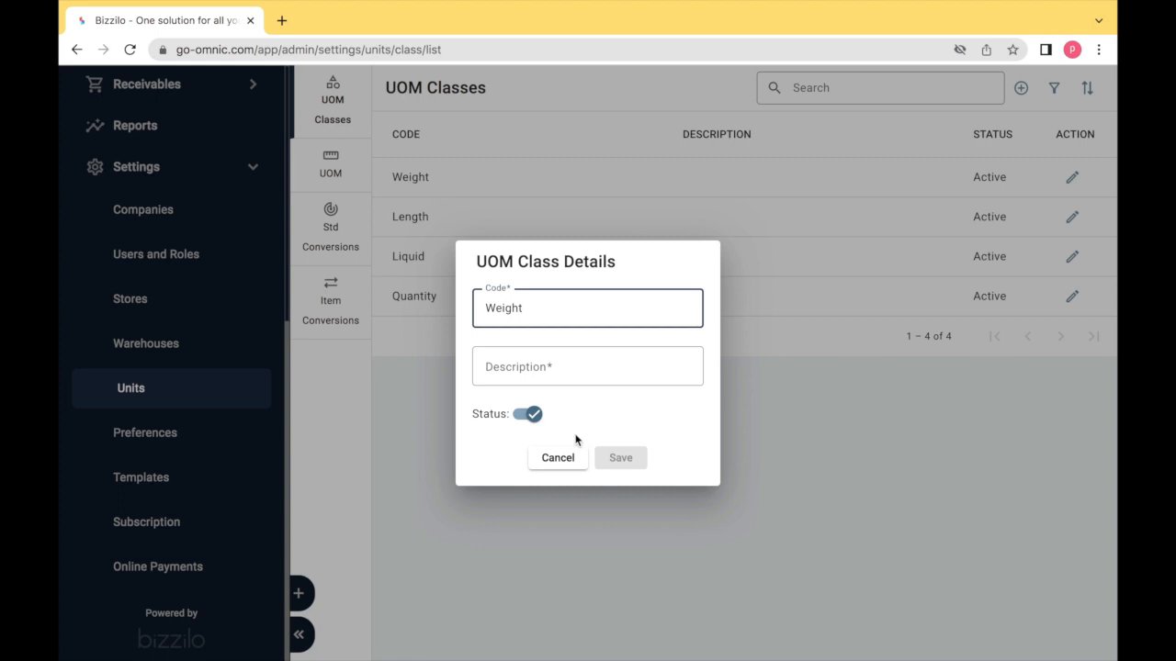
{"action": "left_click", "coordinate": [558, 457]}
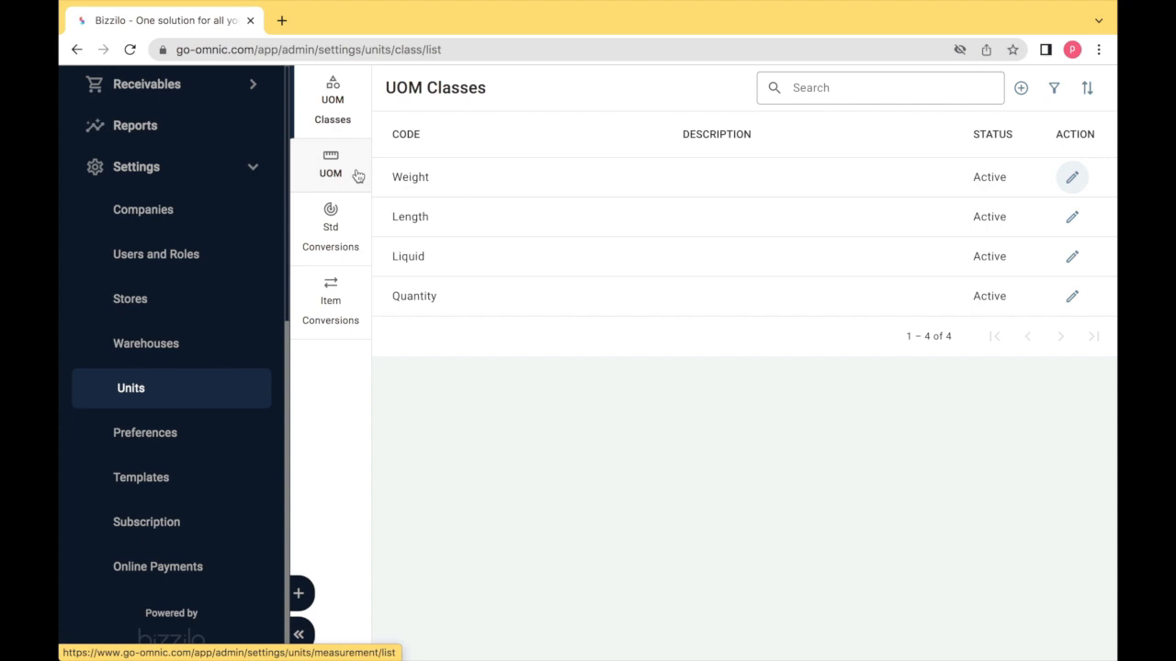
- On the UOM tab, draft an active EA 'EACH' quantity unit, then discard it unsaved
{"action": "left_click", "coordinate": [356, 173]}
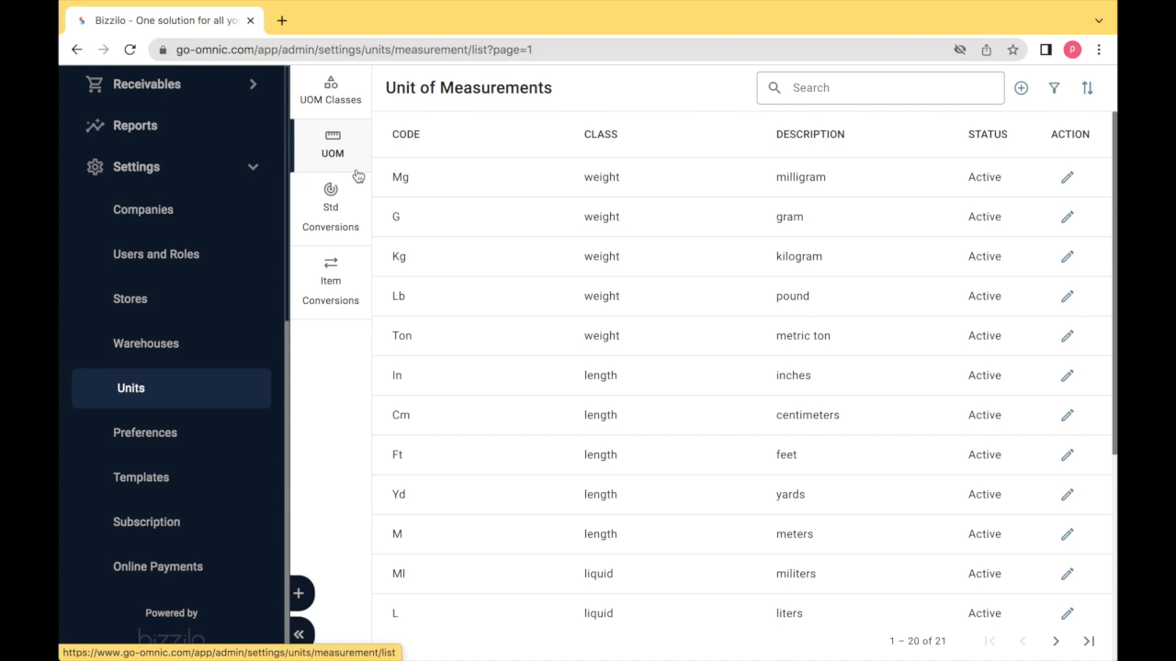
{"action": "left_click", "coordinate": [1021, 90]}
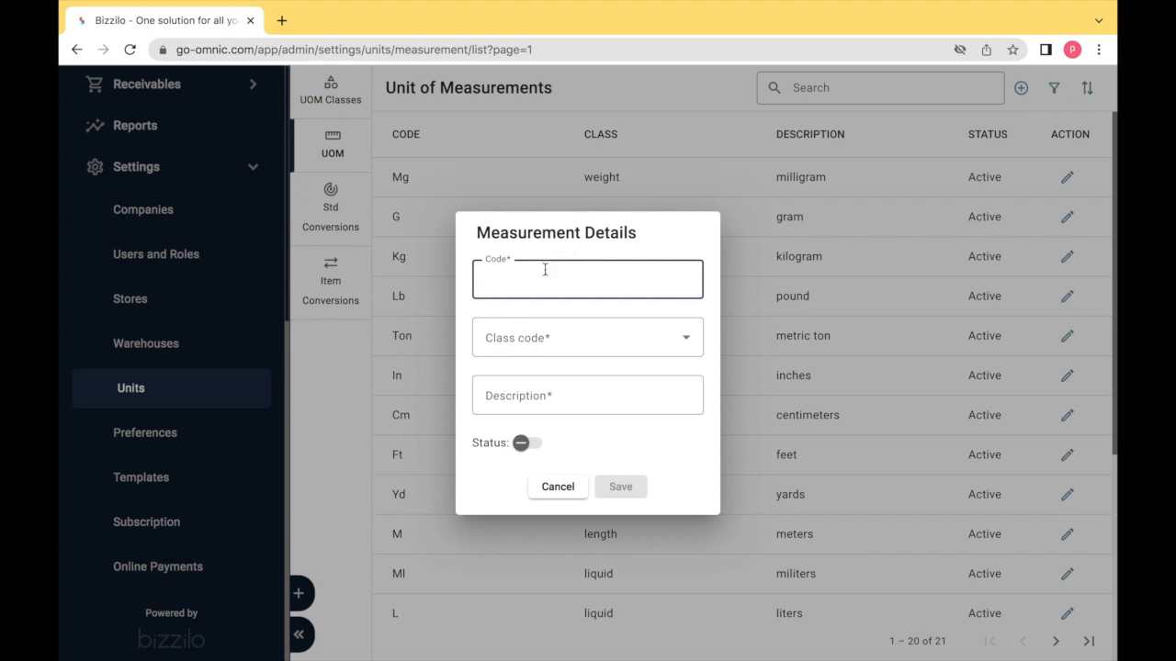
{"action": "type", "text": "EA"}
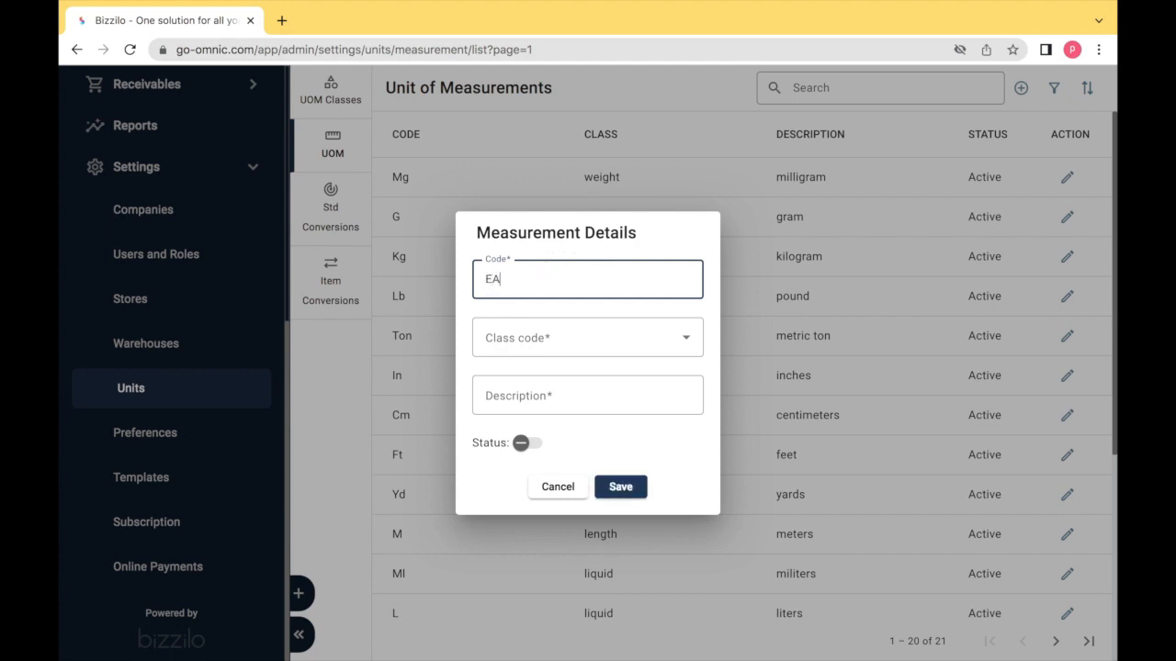
{"action": "key", "text": "Tab"}
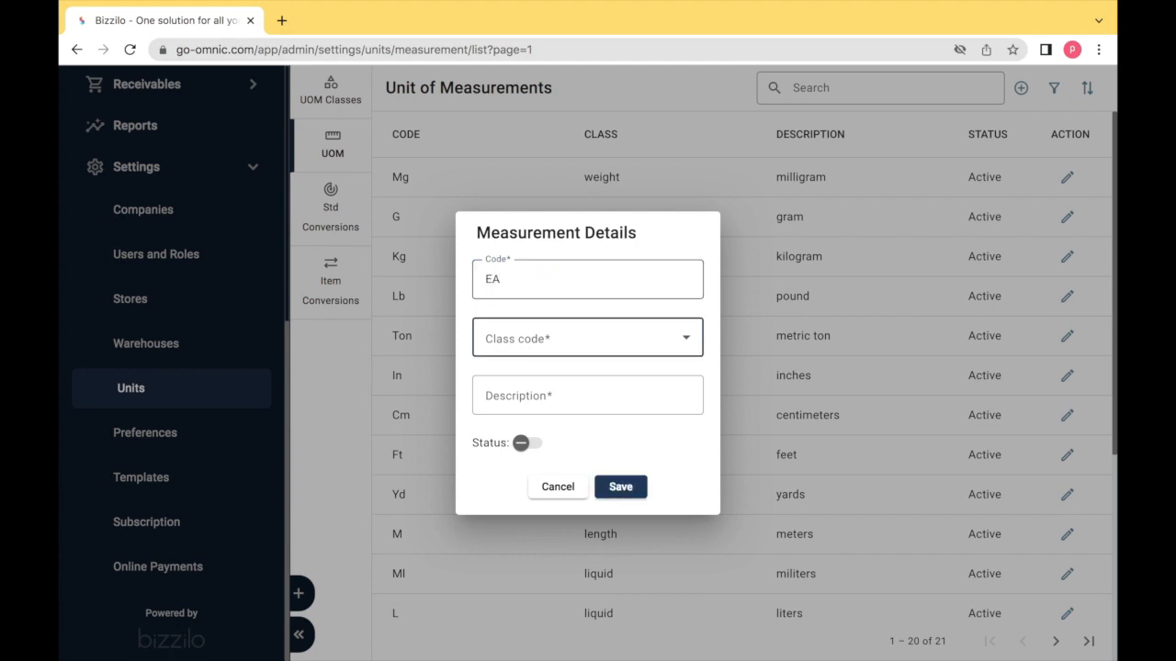
{"action": "left_click", "coordinate": [543, 353]}
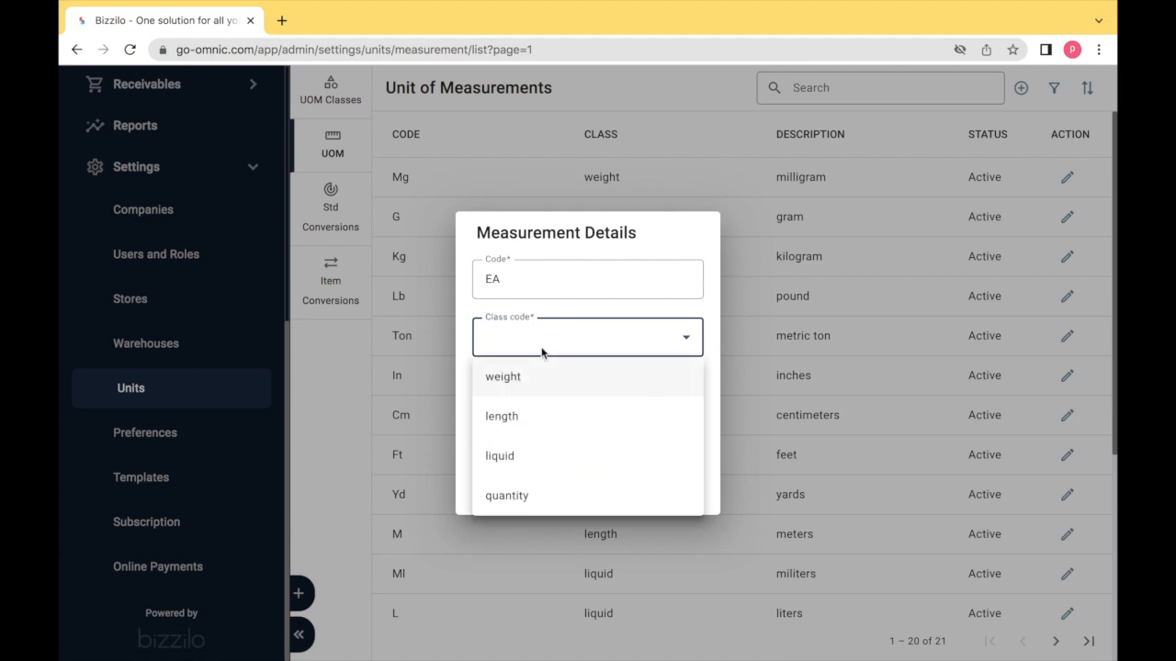
{"action": "left_click", "coordinate": [530, 496]}
{"action": "left_click", "coordinate": [507, 404]}
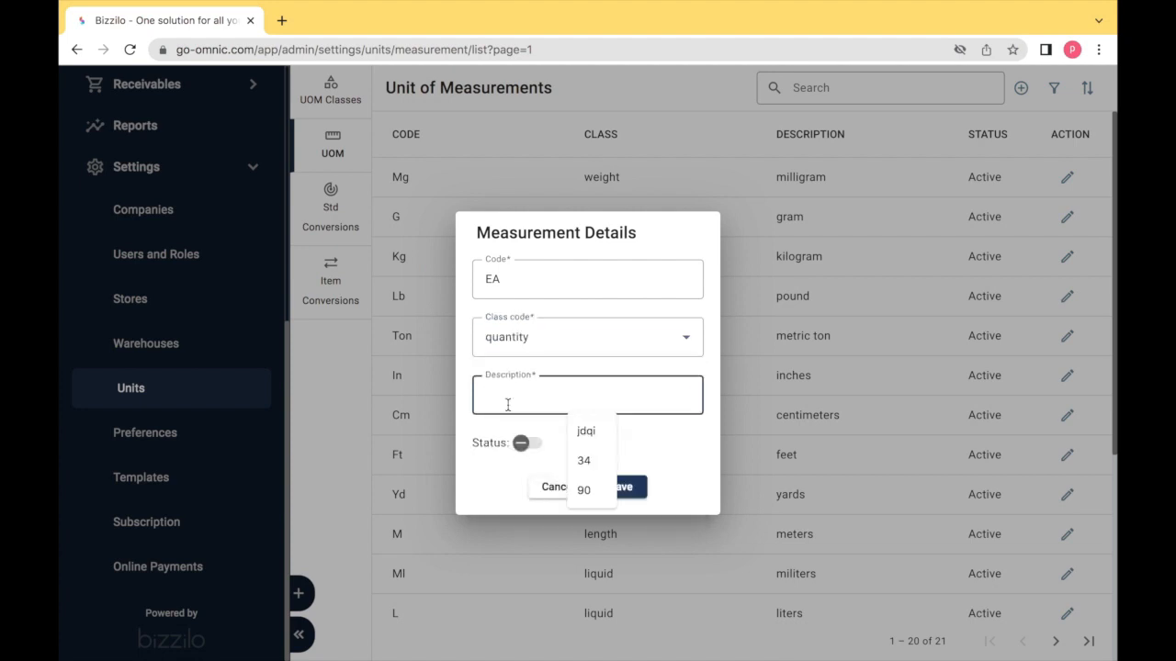
{"action": "type", "text": "EACH"}
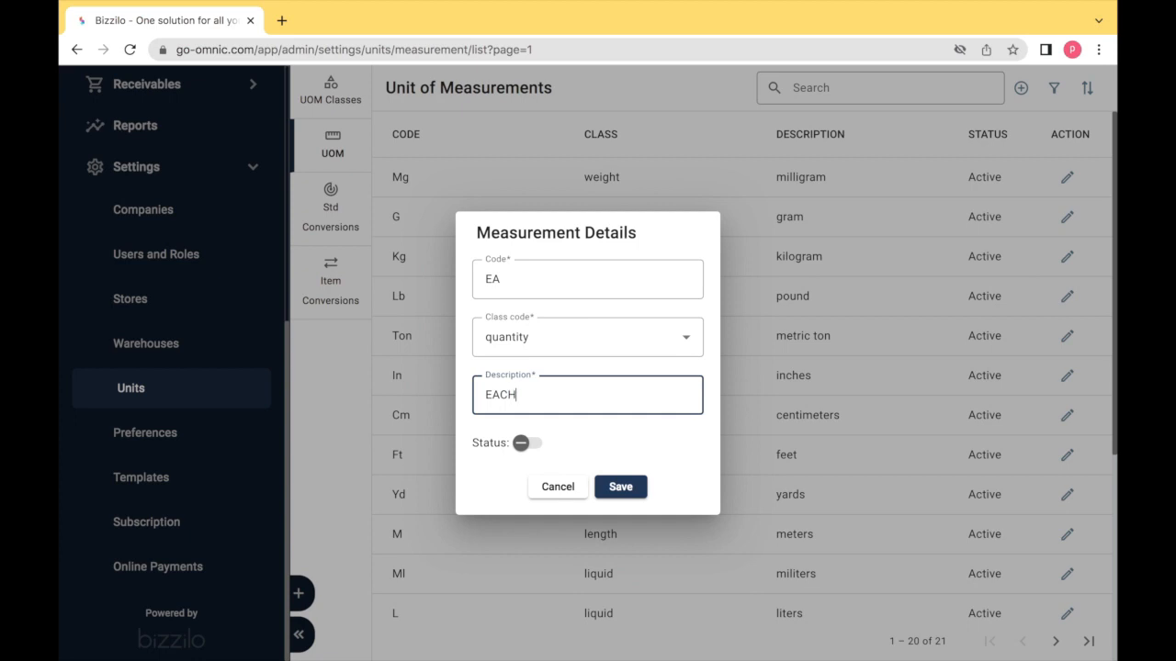
{"action": "left_click", "coordinate": [531, 443]}
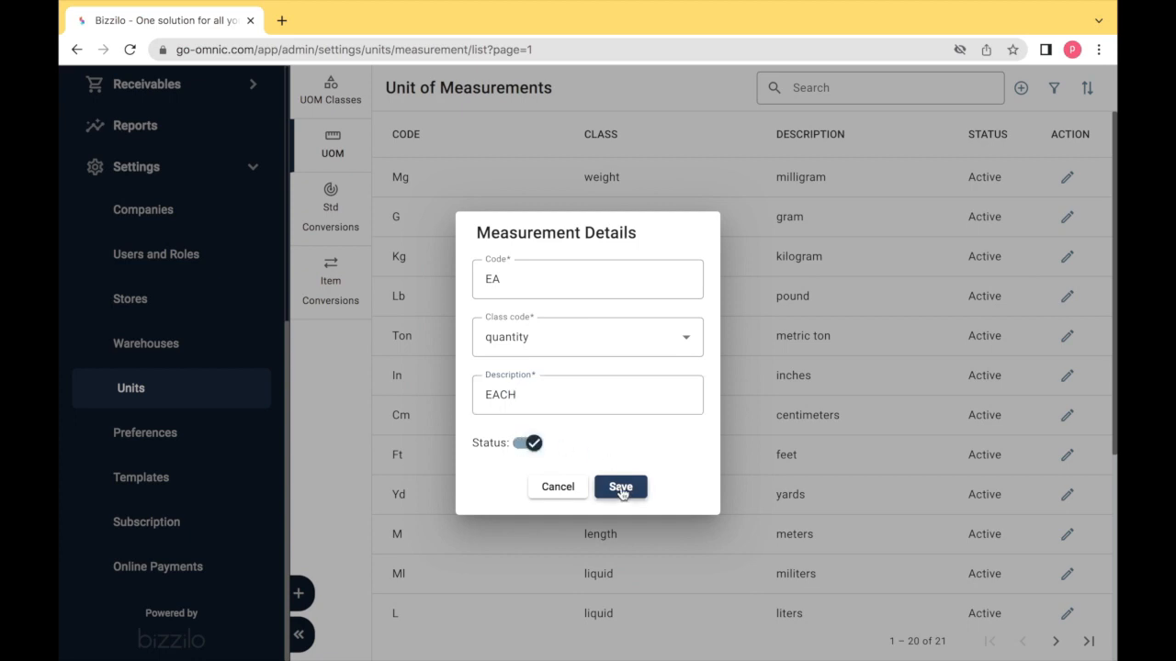
{"action": "left_click", "coordinate": [568, 494]}
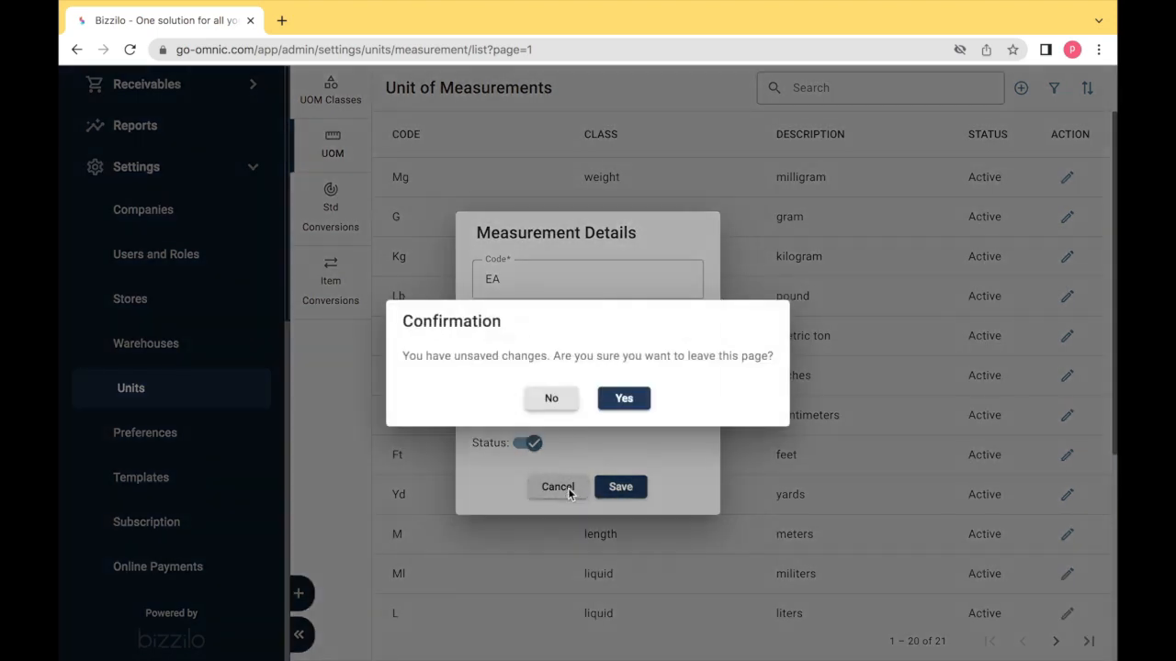
{"action": "left_click", "coordinate": [611, 403]}
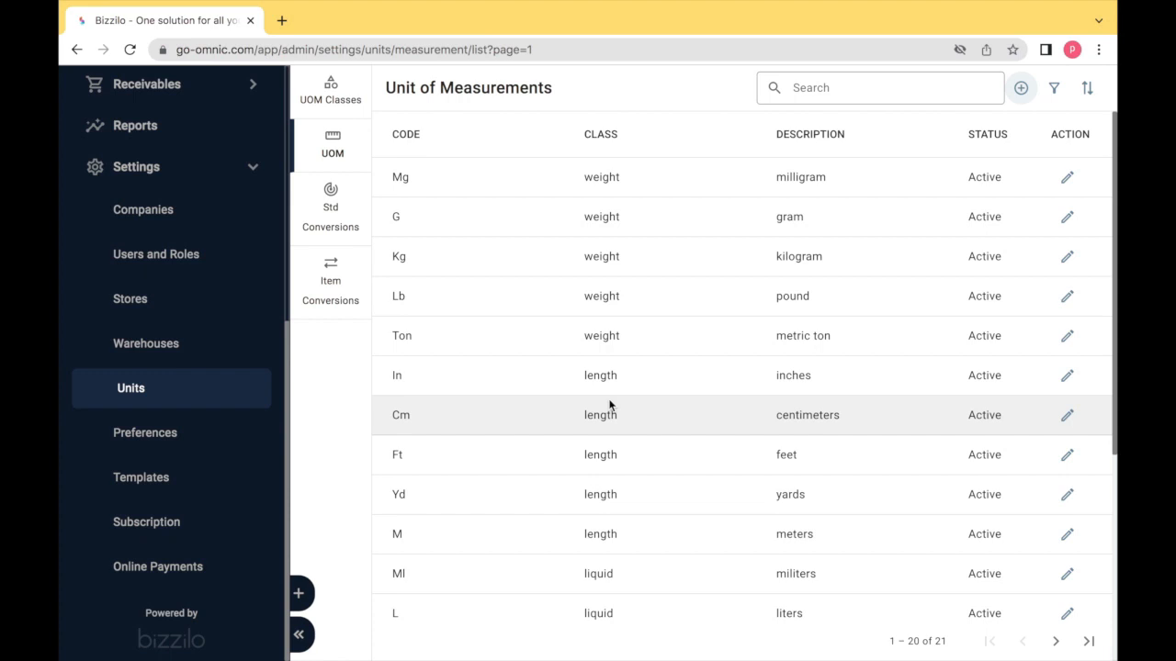
- Scroll the UOM table, then switch to the Std Conversions list of 82 conversions
{"action": "scroll", "coordinate": [609, 404], "scroll_direction": "down", "scroll_amount": 1}
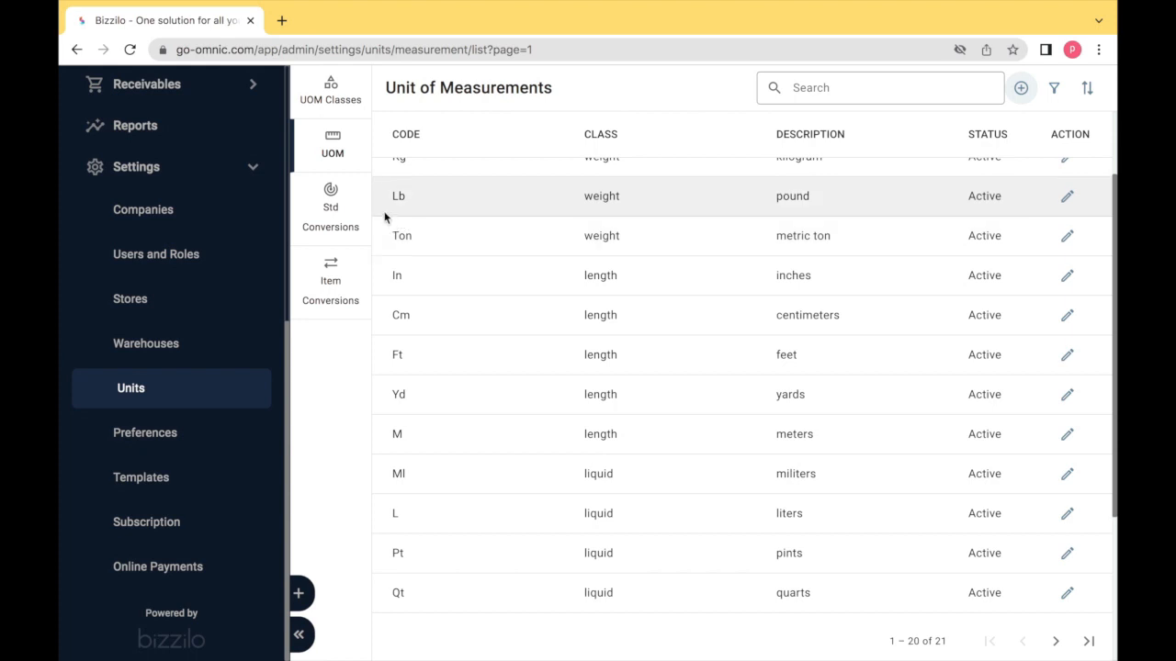
{"action": "left_click", "coordinate": [334, 222]}
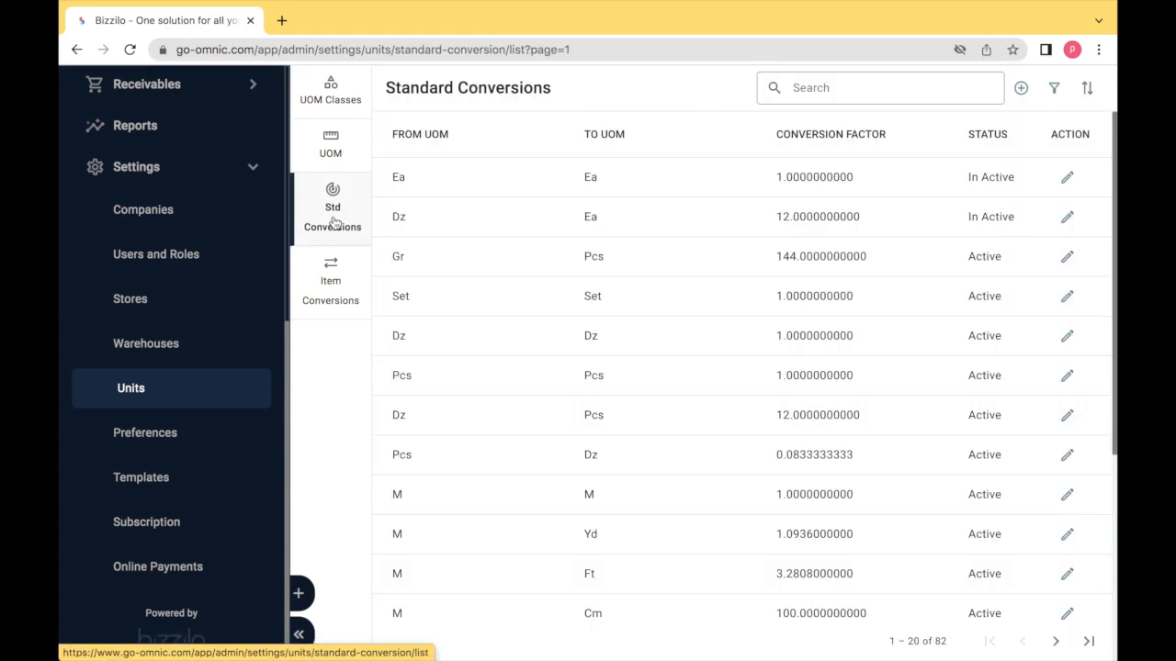
- Try adding an active dz to EA standard conversion with factor 12, then dismiss the duplicate rejection
{"action": "left_click", "coordinate": [1028, 95]}
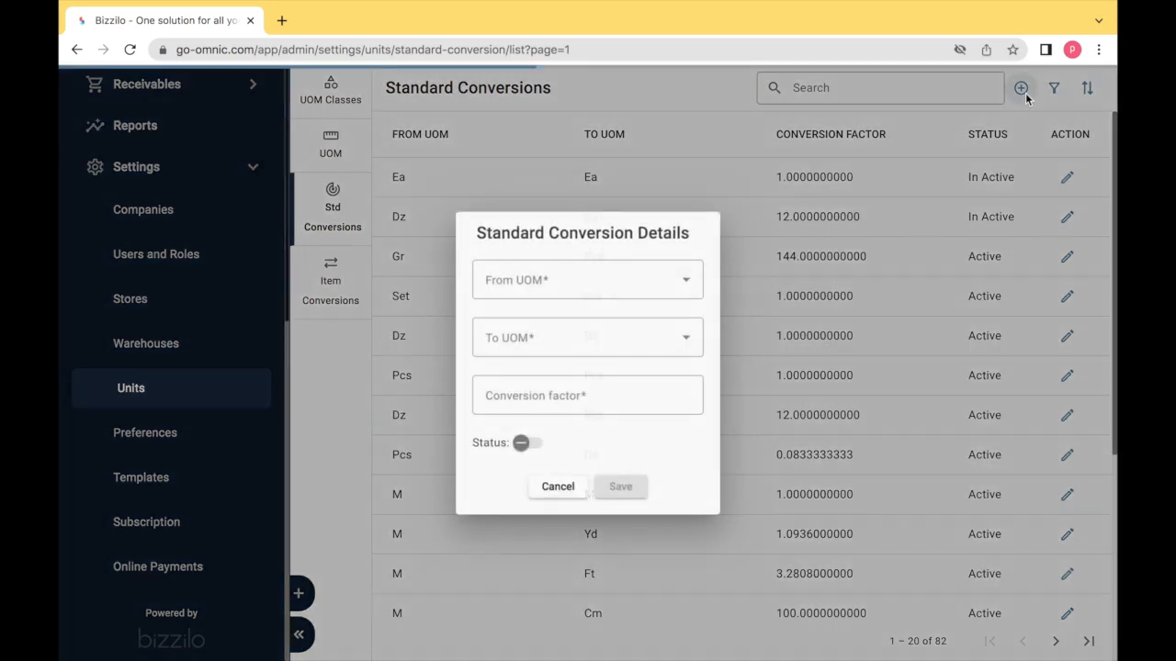
{"action": "left_click", "coordinate": [623, 288]}
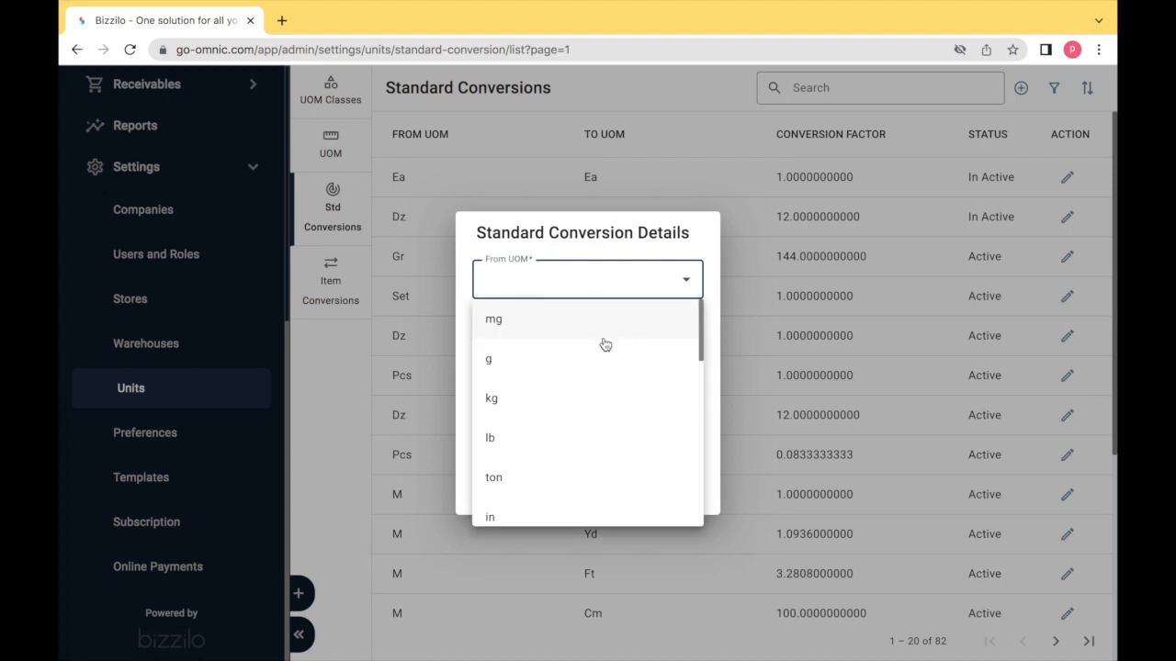
{"action": "scroll", "coordinate": [605, 345], "scroll_direction": "down", "scroll_amount": 5}
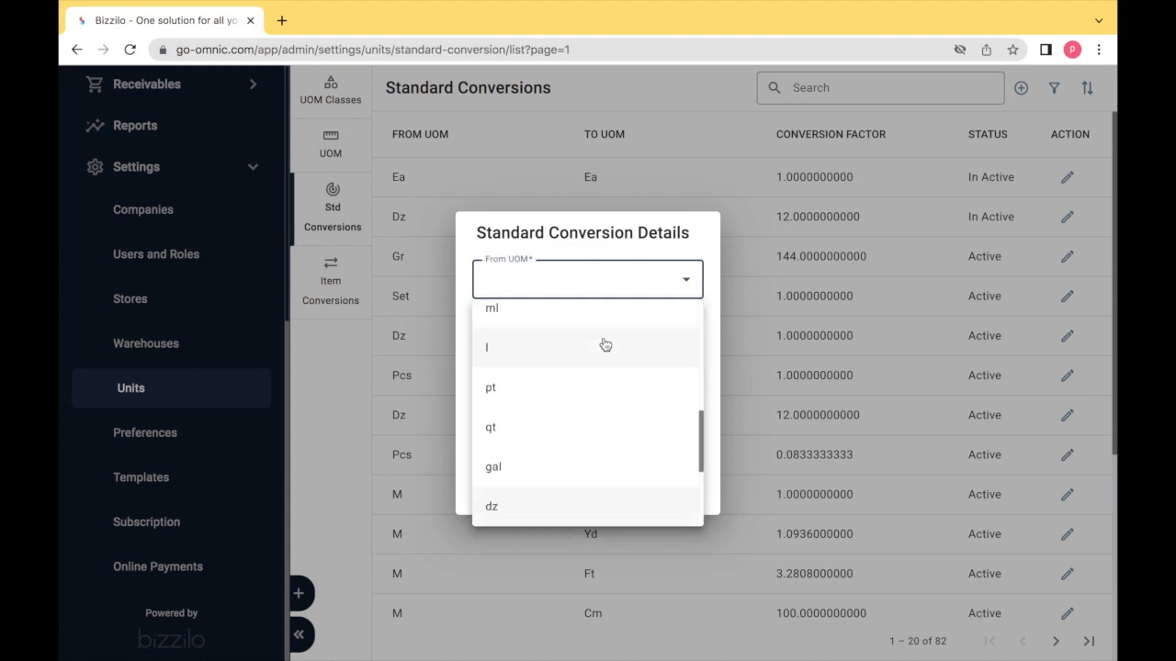
{"action": "left_click", "coordinate": [556, 513]}
{"action": "left_click", "coordinate": [548, 349]}
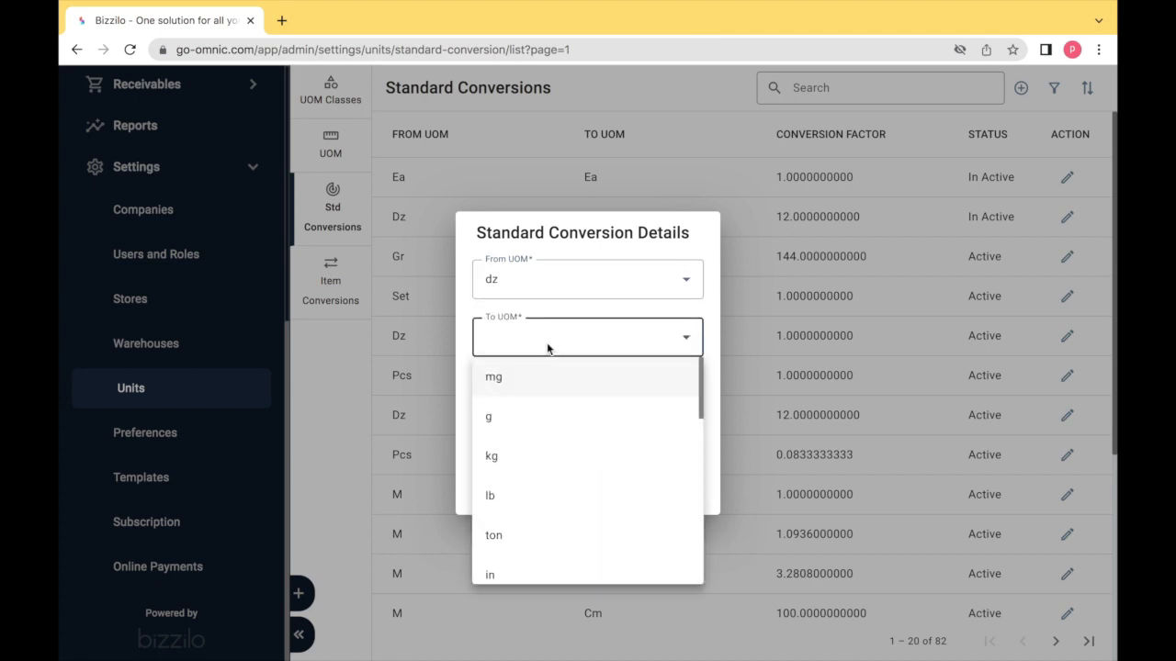
{"action": "key", "text": "e"}
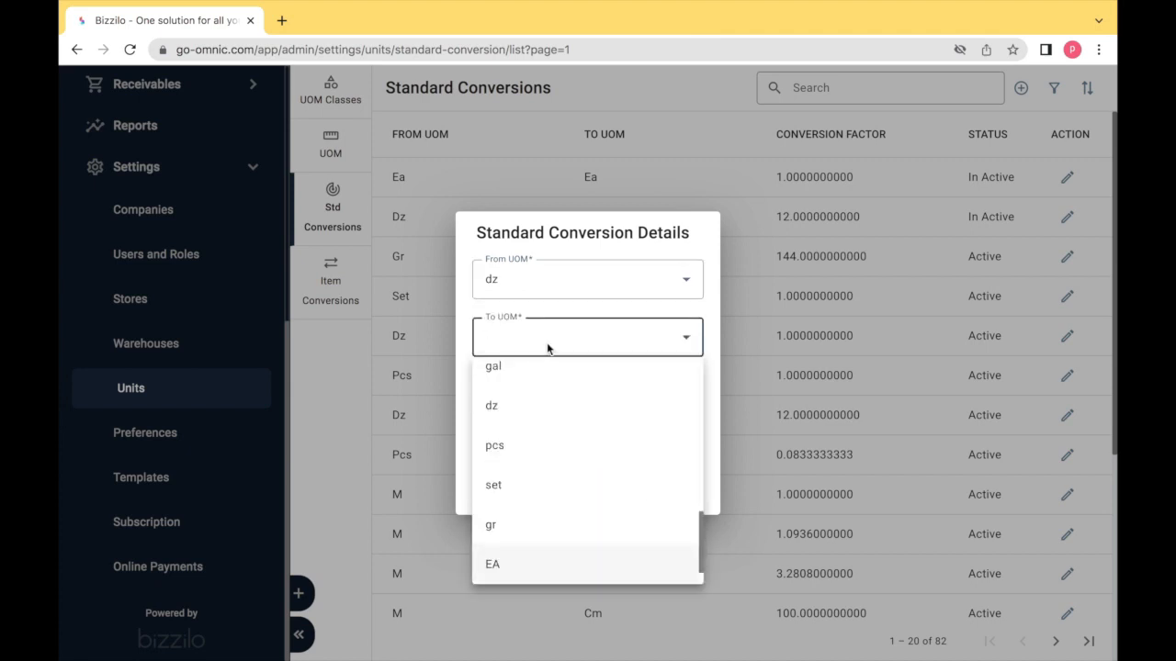
{"action": "left_click", "coordinate": [511, 562]}
{"action": "left_click", "coordinate": [514, 395]}
{"action": "type", "text": "12"}
{"action": "left_click", "coordinate": [532, 444]}
{"action": "left_click", "coordinate": [615, 487]}
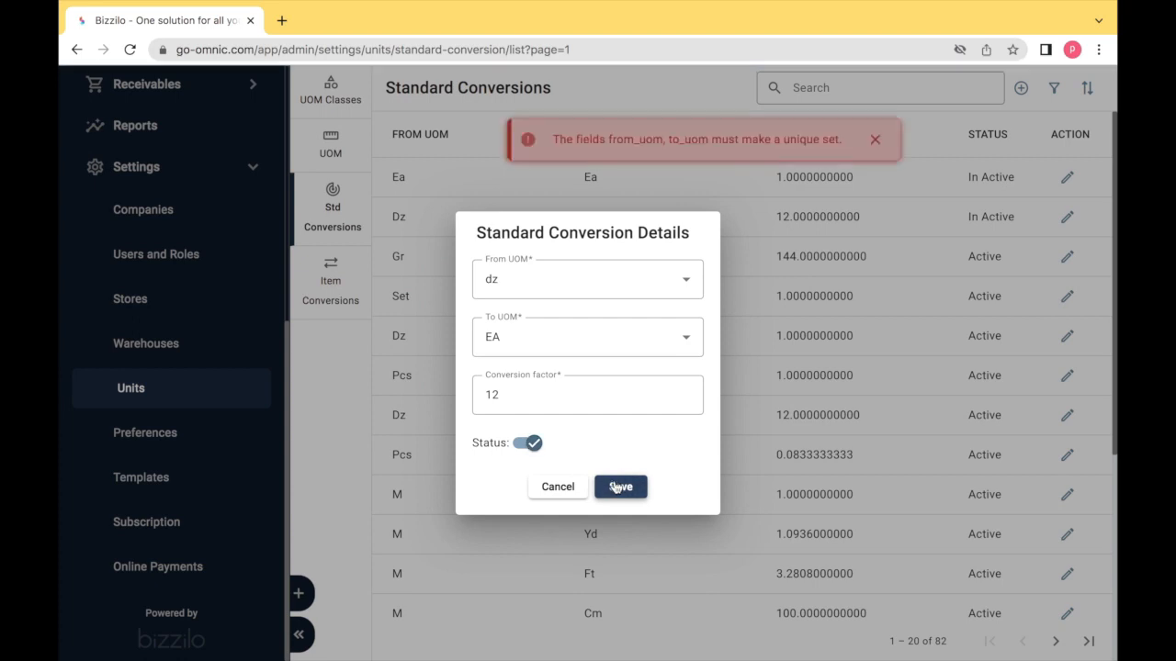
{"action": "left_click", "coordinate": [875, 139]}
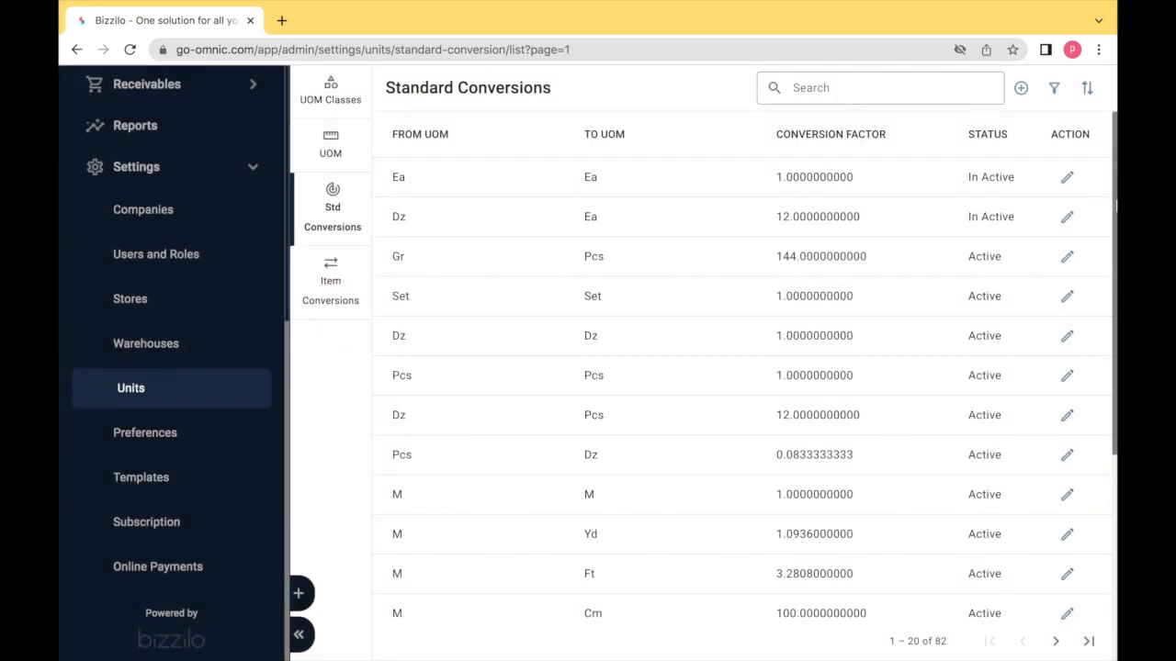
- Set the Ea to Ea (1) and Dz to Ea (12) conversions Active and save each
{"action": "left_click", "coordinate": [1067, 178]}
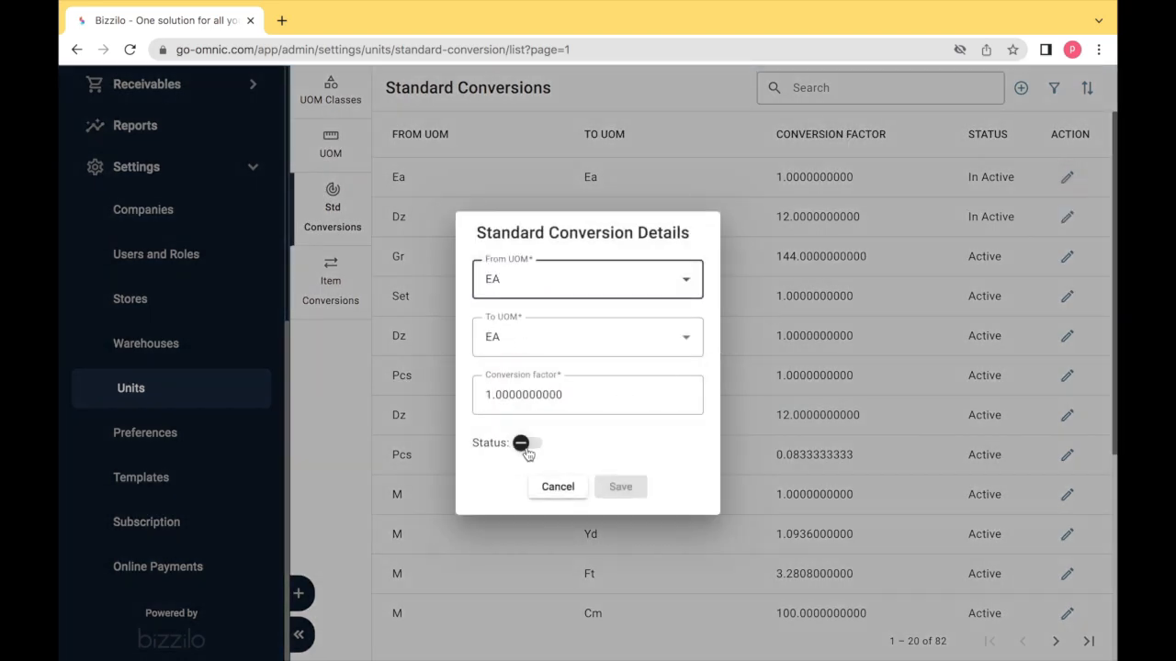
{"action": "left_click", "coordinate": [528, 444]}
{"action": "left_click", "coordinate": [620, 489]}
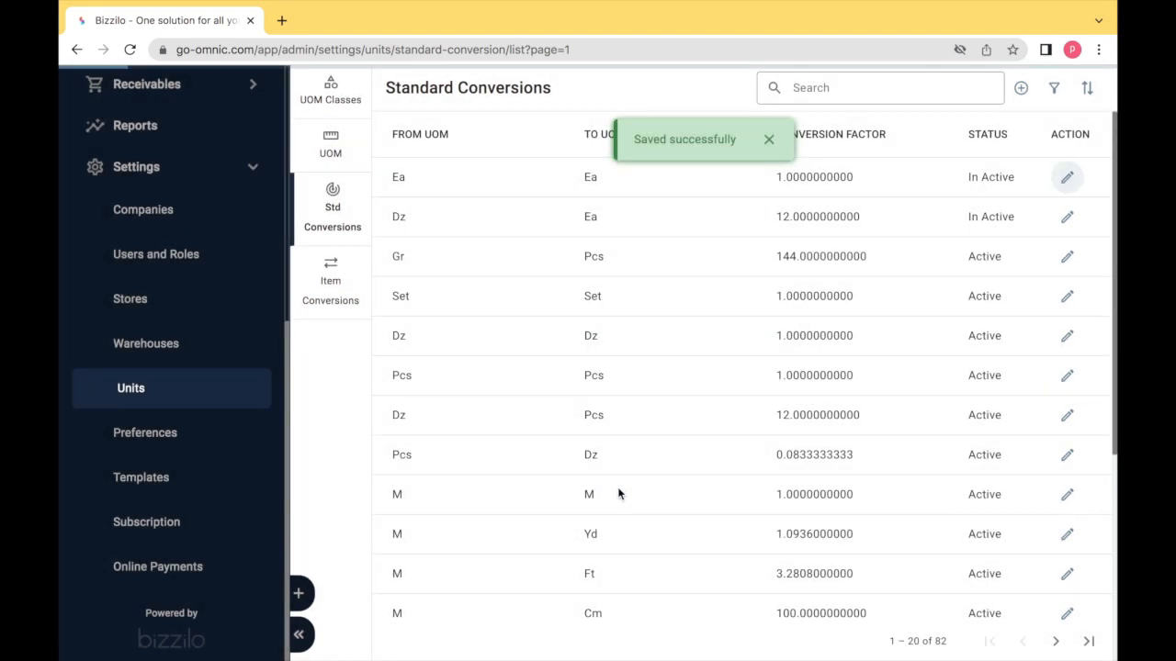
{"action": "left_click", "coordinate": [1066, 217]}
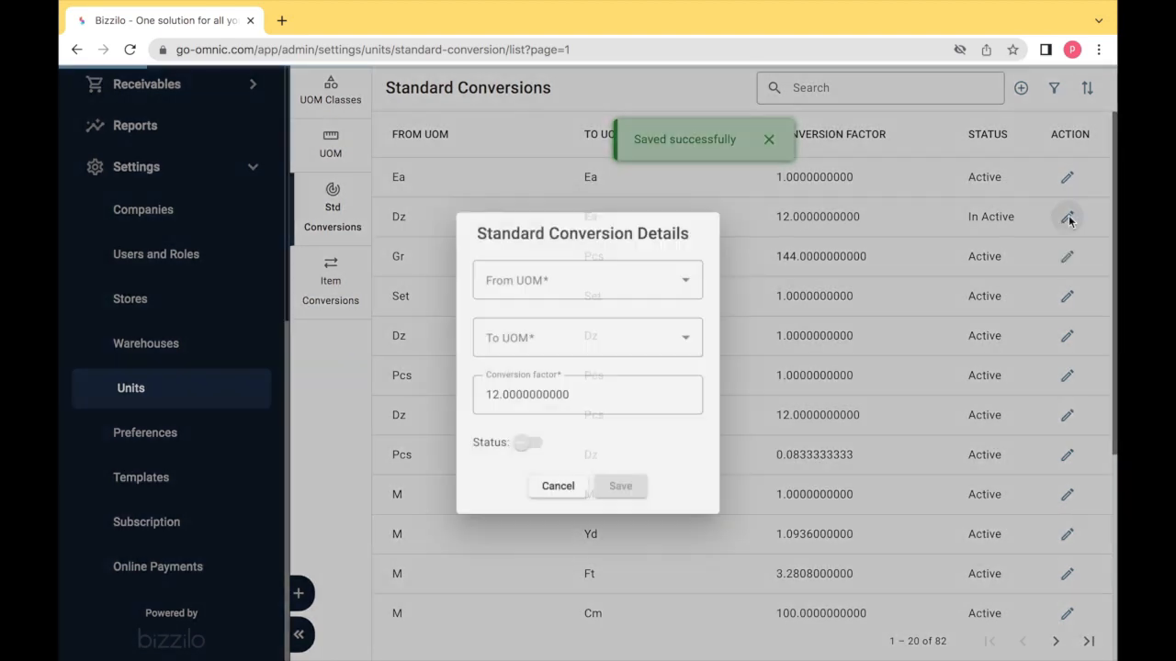
{"action": "left_click", "coordinate": [528, 444]}
{"action": "left_click", "coordinate": [620, 487]}
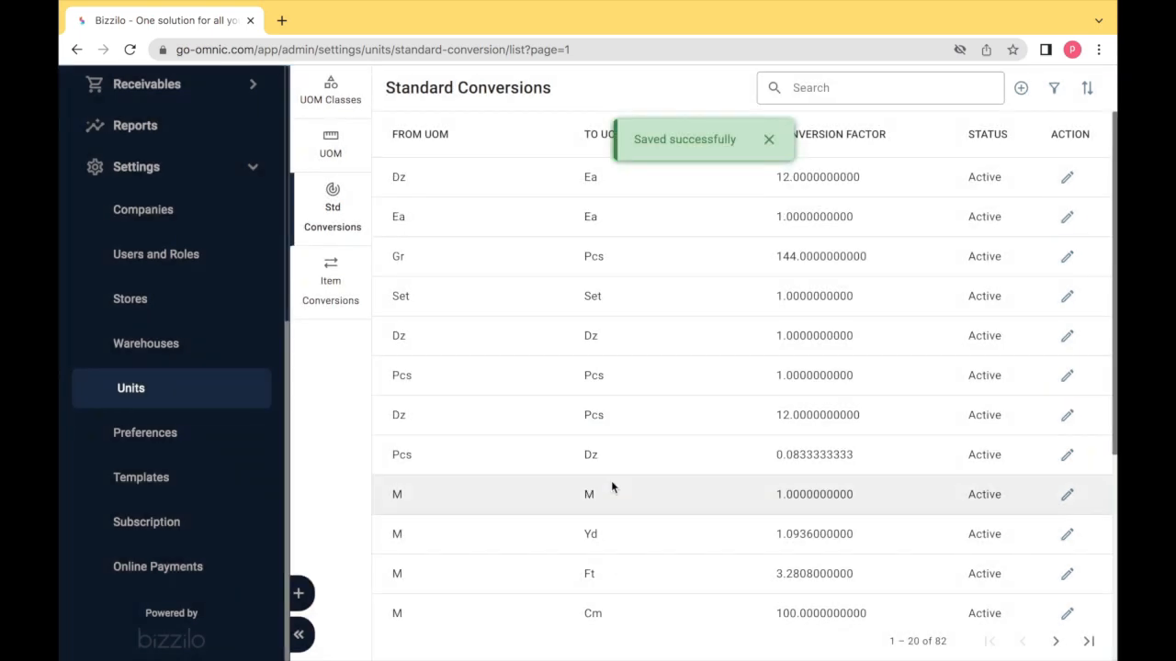
- Start a new item conversion on the Item Conversions tab for product TOM CRAYONS
{"action": "left_click", "coordinate": [354, 279]}
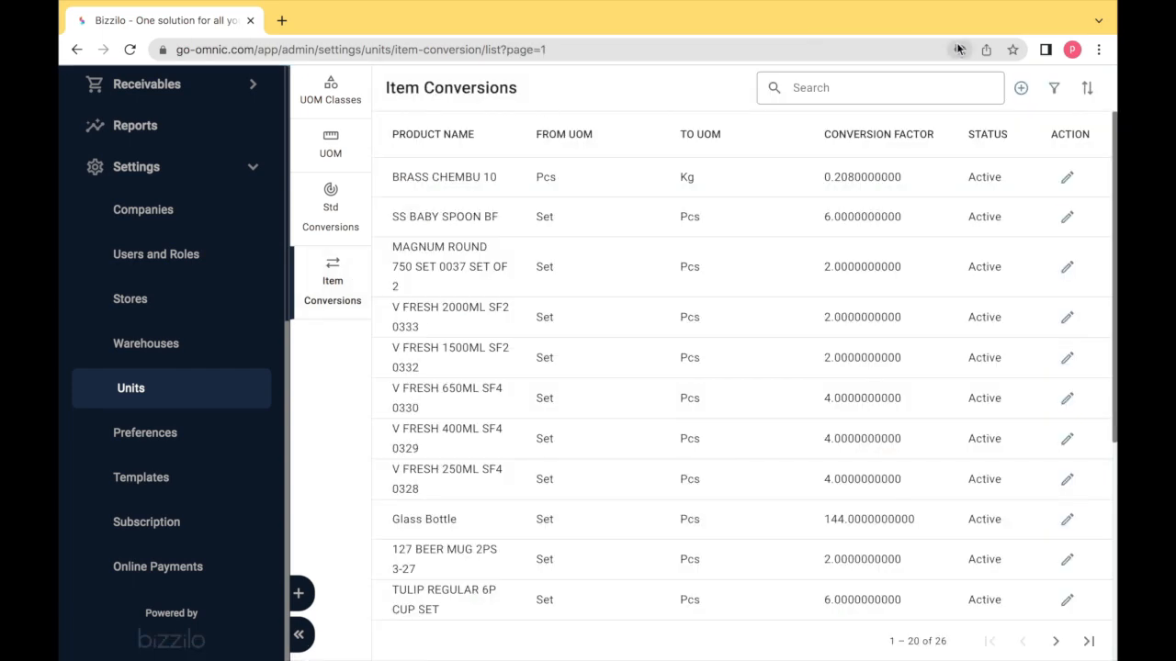
{"action": "left_click", "coordinate": [1022, 91]}
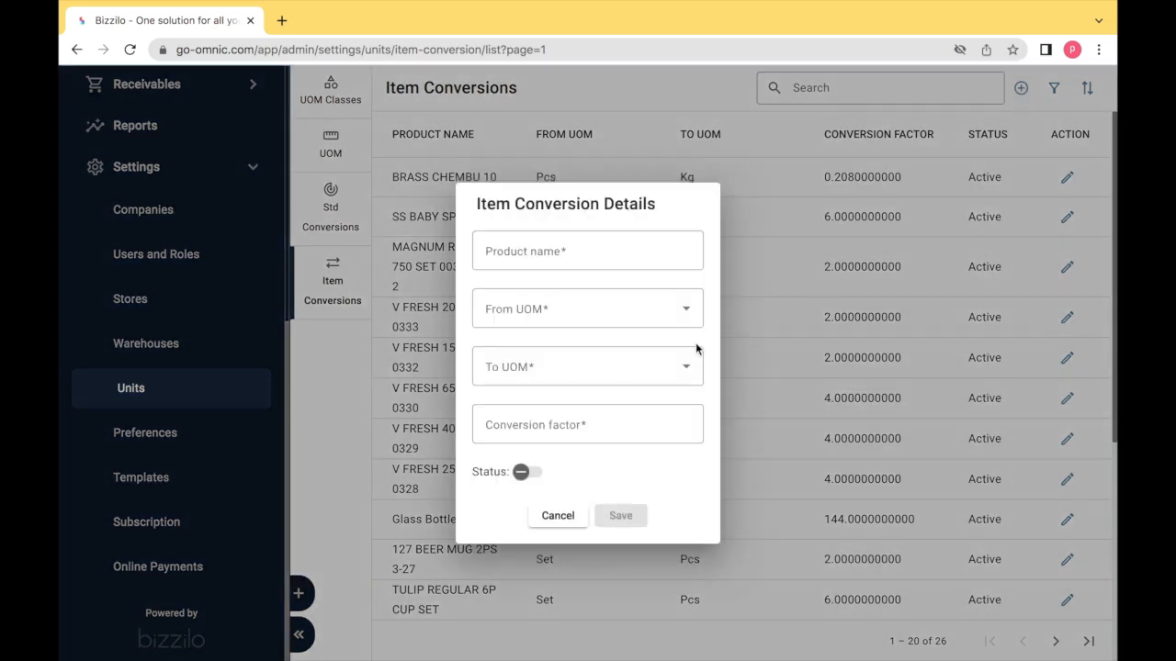
{"action": "left_click", "coordinate": [577, 244]}
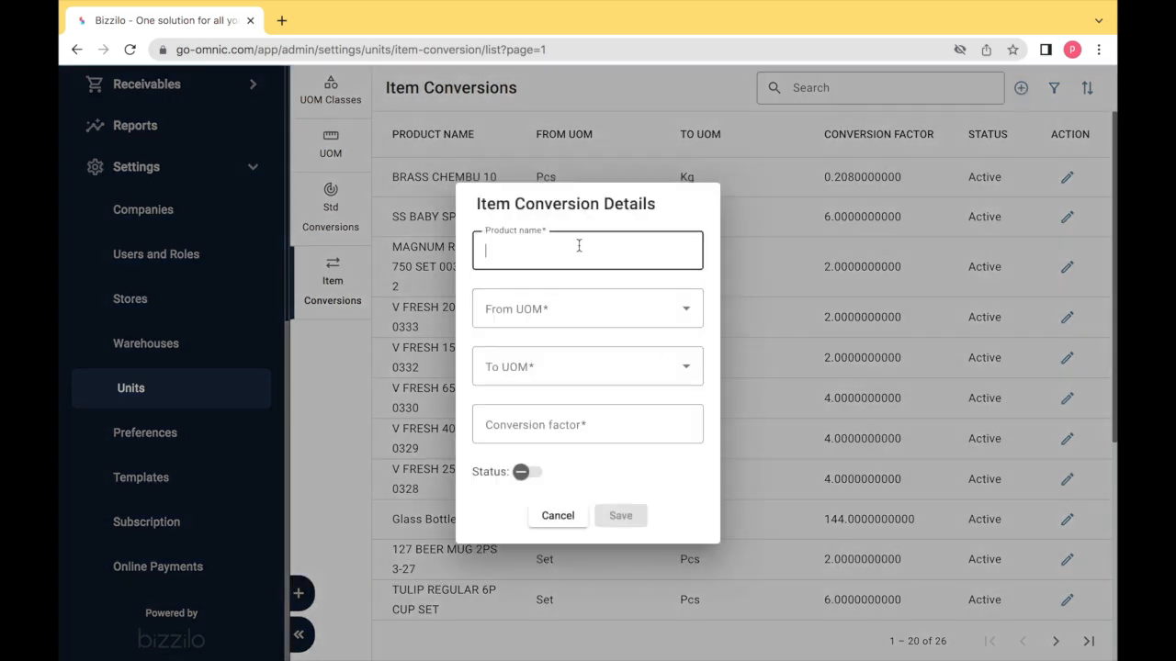
{"action": "type", "text": "TOM CRAYONS"}
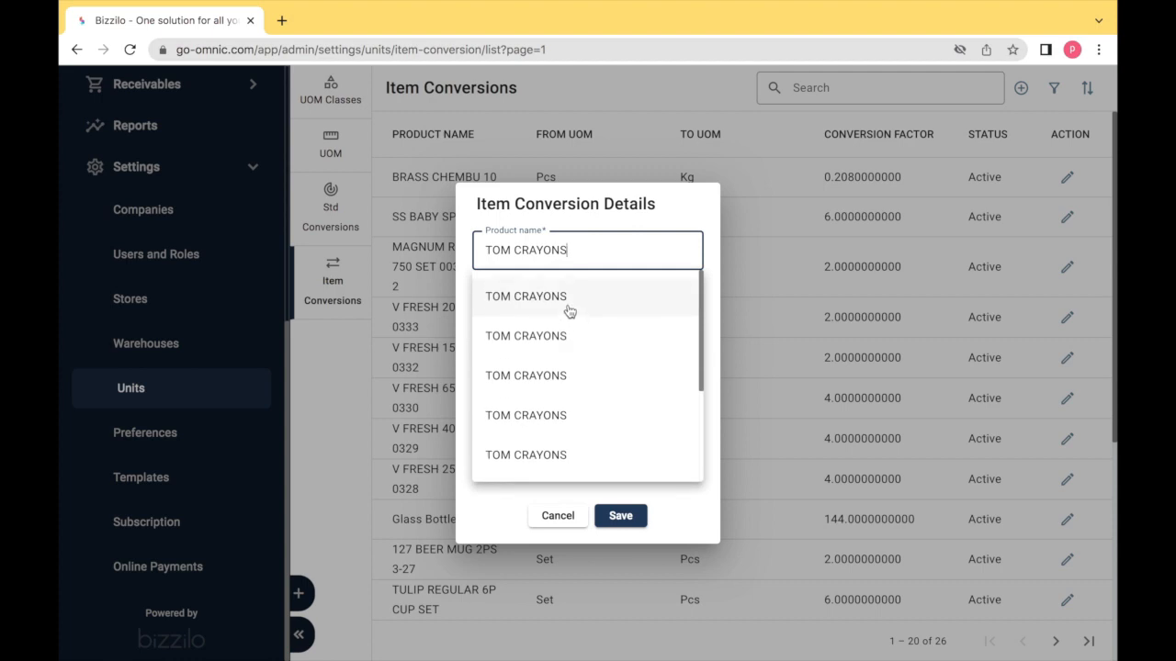
{"action": "left_click", "coordinate": [570, 309]}
- Set it from dz to EA with factor 12, active, save it and reload the list
{"action": "left_click", "coordinate": [568, 311]}
{"action": "scroll", "coordinate": [515, 537], "scroll_direction": "down", "scroll_amount": 5}
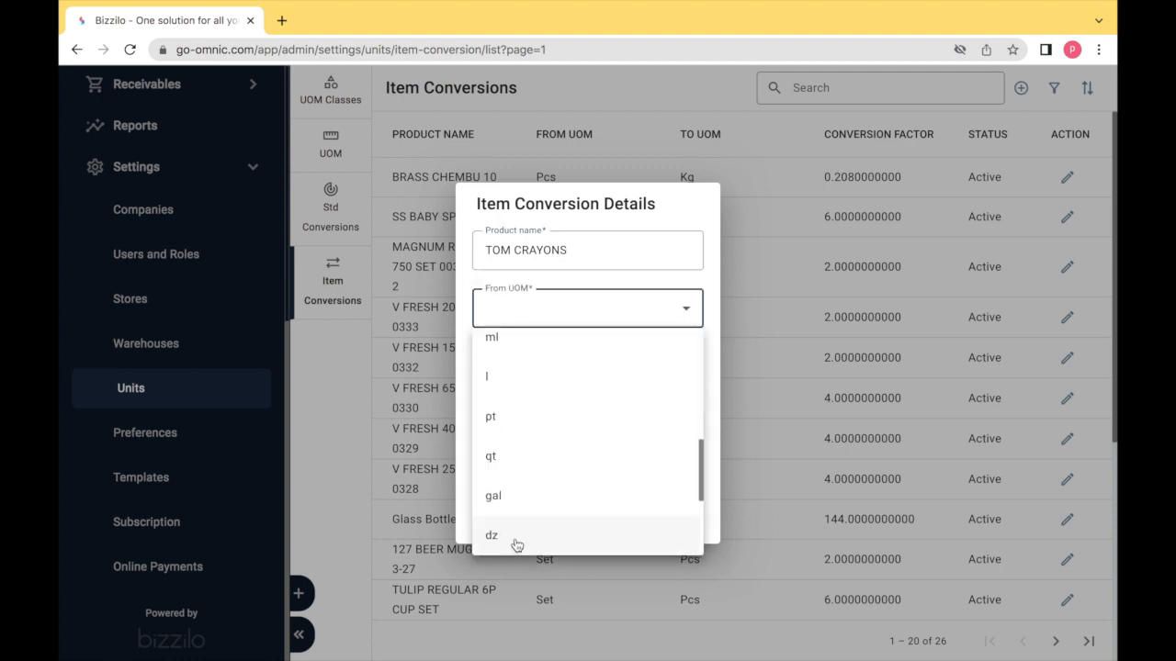
{"action": "left_click", "coordinate": [514, 537]}
{"action": "left_click", "coordinate": [515, 378]}
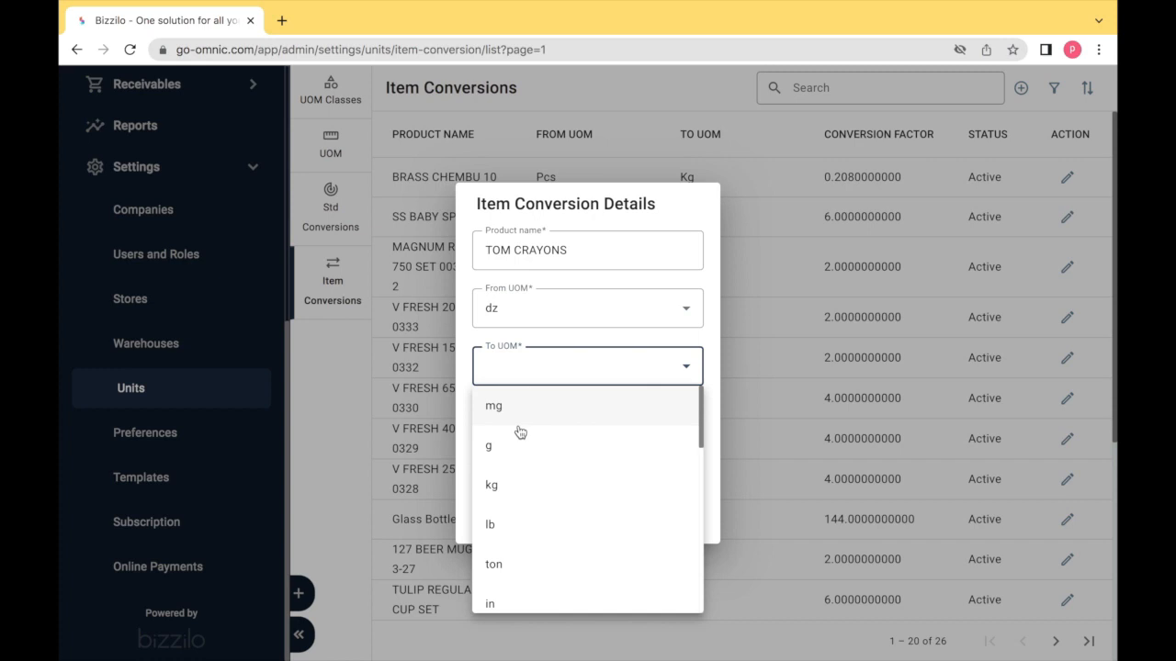
{"action": "scroll", "coordinate": [517, 447], "scroll_direction": "down", "scroll_amount": 5}
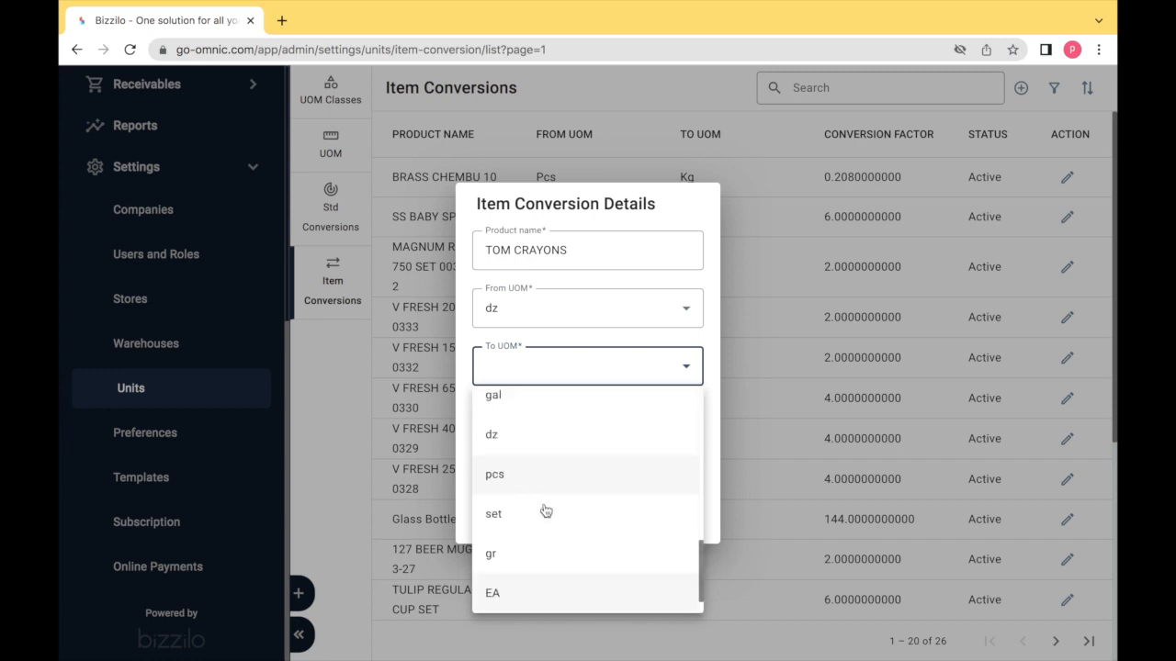
{"action": "left_click", "coordinate": [518, 600]}
{"action": "left_click", "coordinate": [500, 426]}
{"action": "type", "text": "12"}
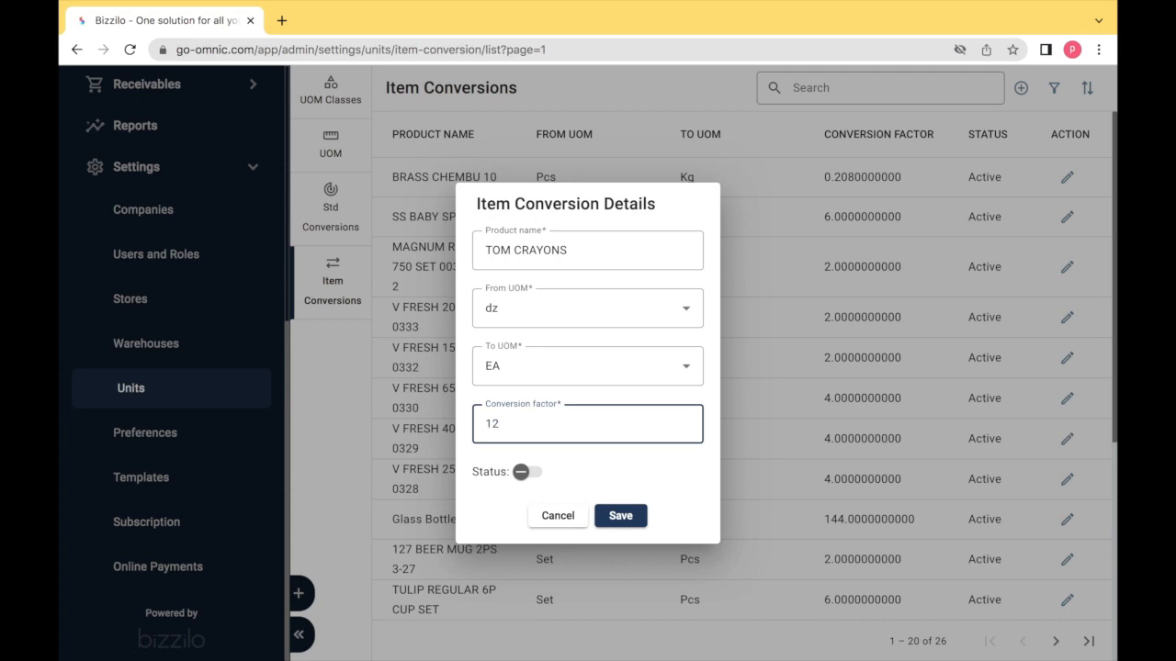
{"action": "left_click", "coordinate": [532, 472]}
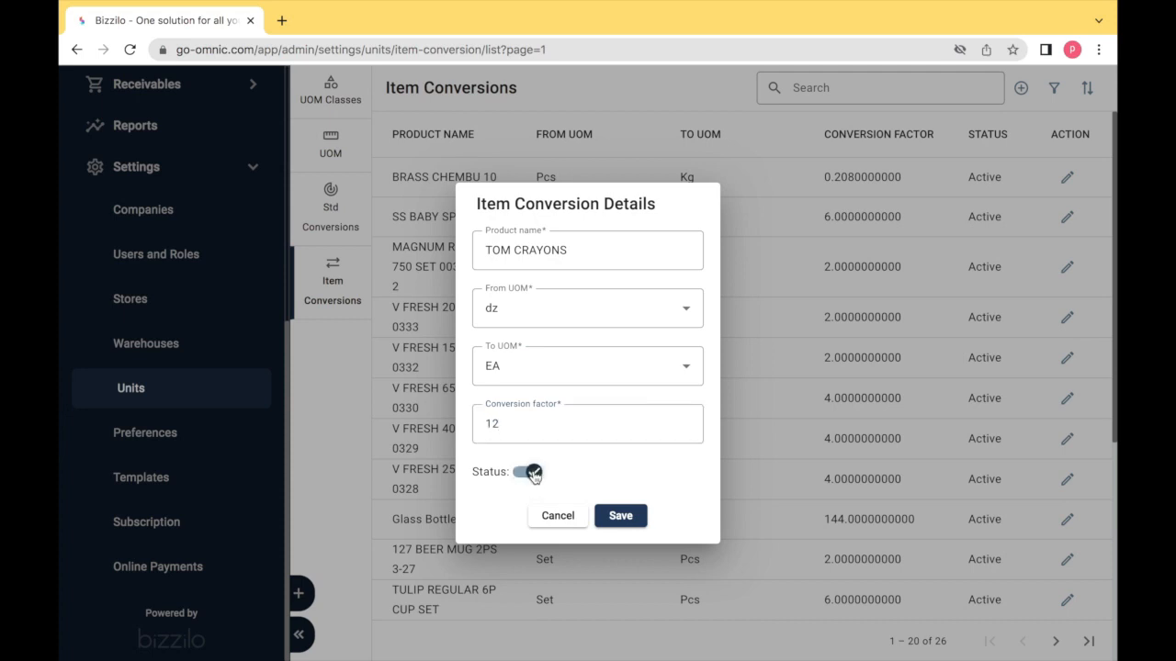
{"action": "left_click", "coordinate": [621, 516]}
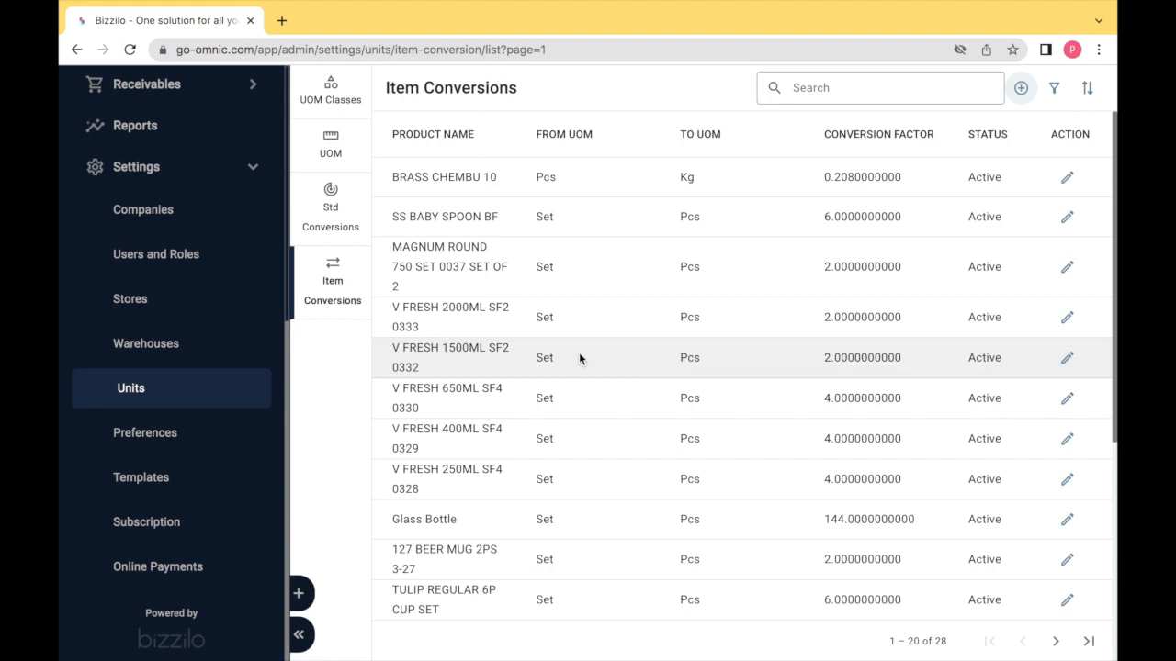
{"action": "left_click", "coordinate": [329, 298]}
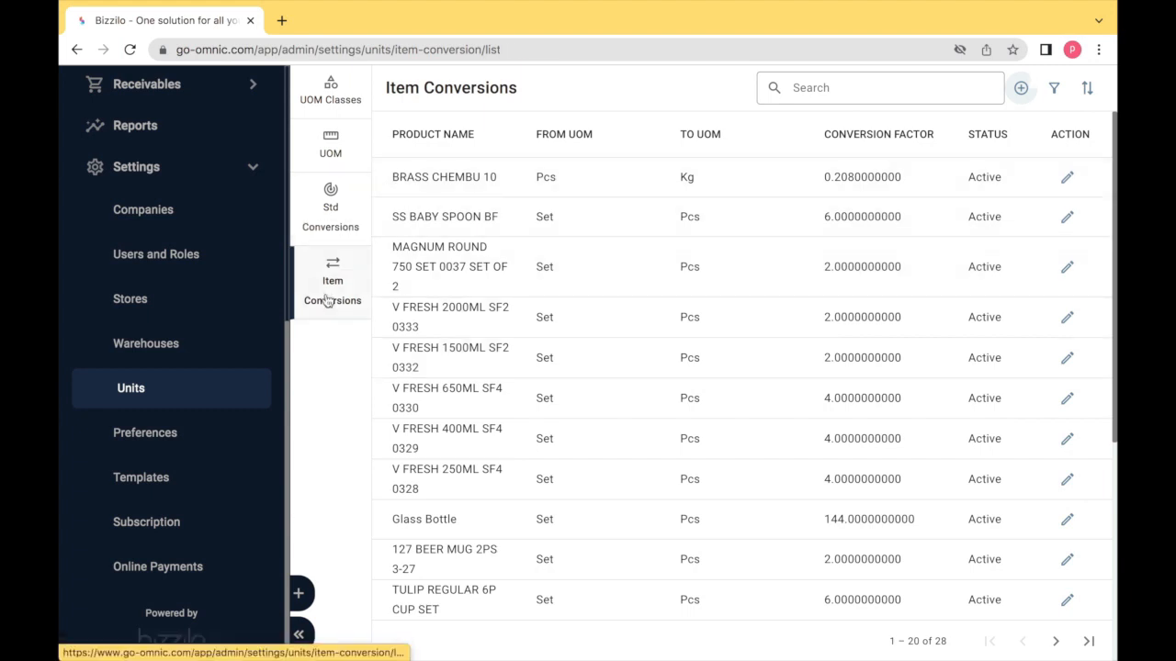
- Create a new palm sugar item conversion with From UOM ml and To UOM gr
{"action": "left_click", "coordinate": [1020, 89]}
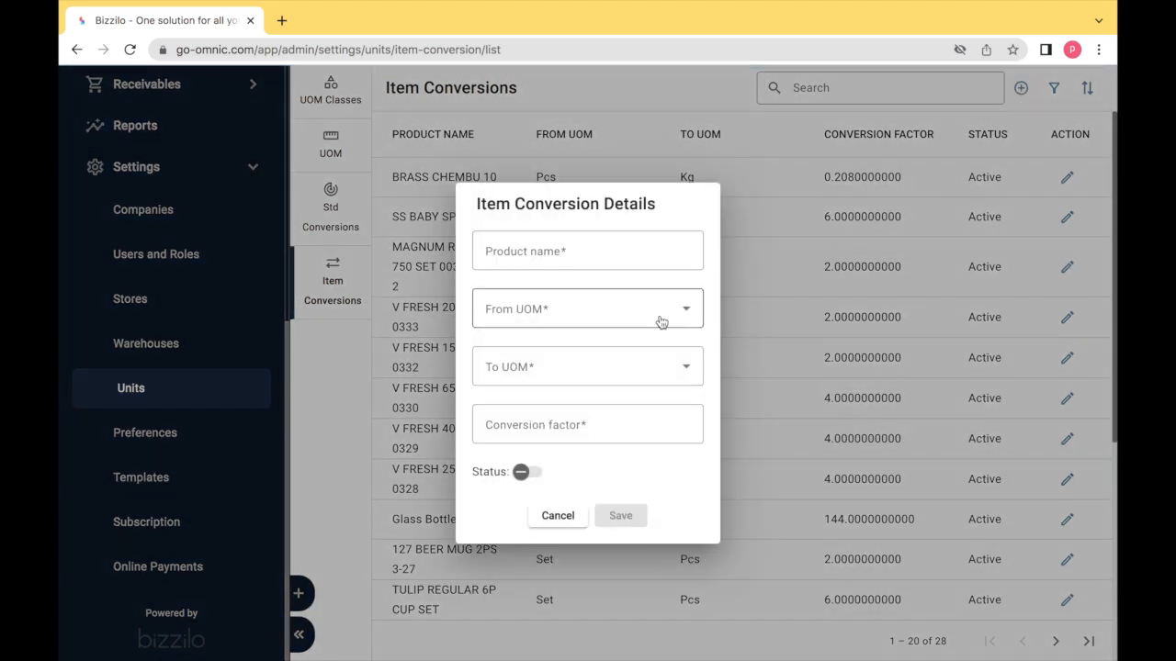
{"action": "type", "text": "PALM"}
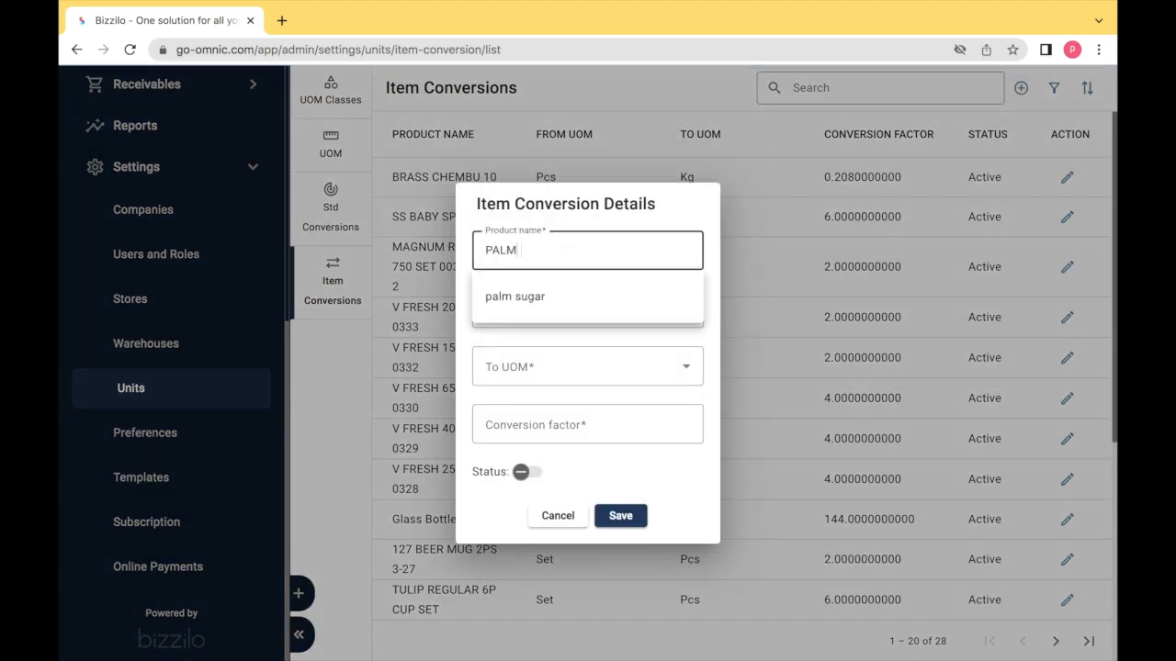
{"action": "left_click", "coordinate": [624, 298]}
{"action": "left_click", "coordinate": [624, 307]}
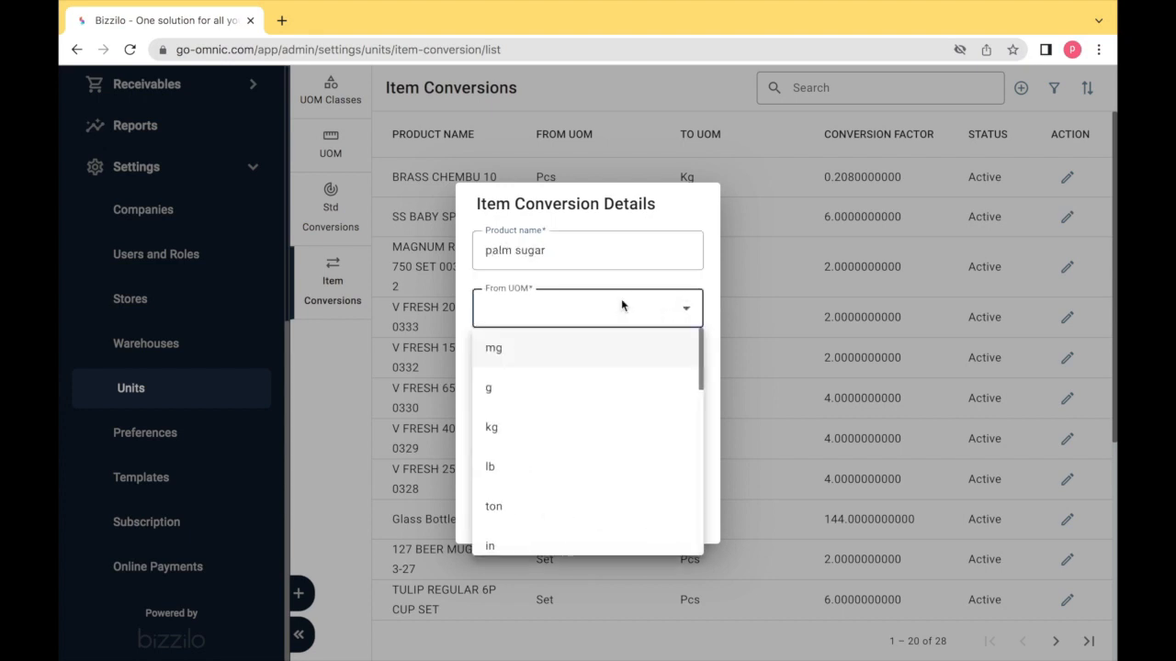
{"action": "scroll", "coordinate": [621, 306], "scroll_direction": "down", "scroll_amount": 3}
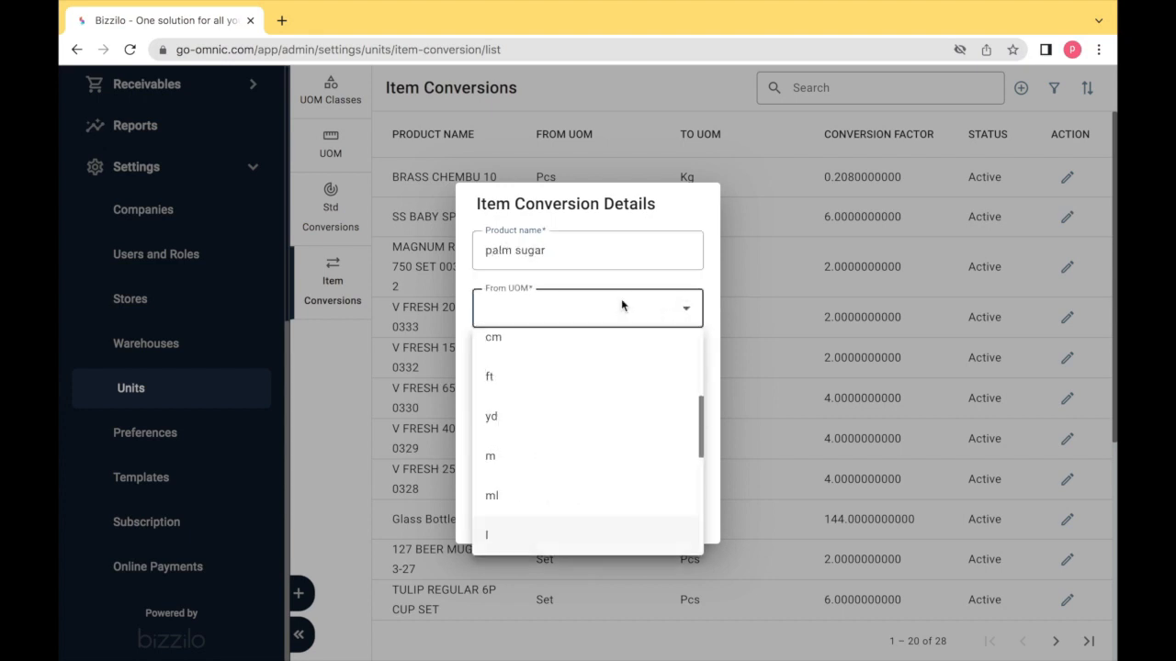
{"action": "left_click", "coordinate": [544, 493]}
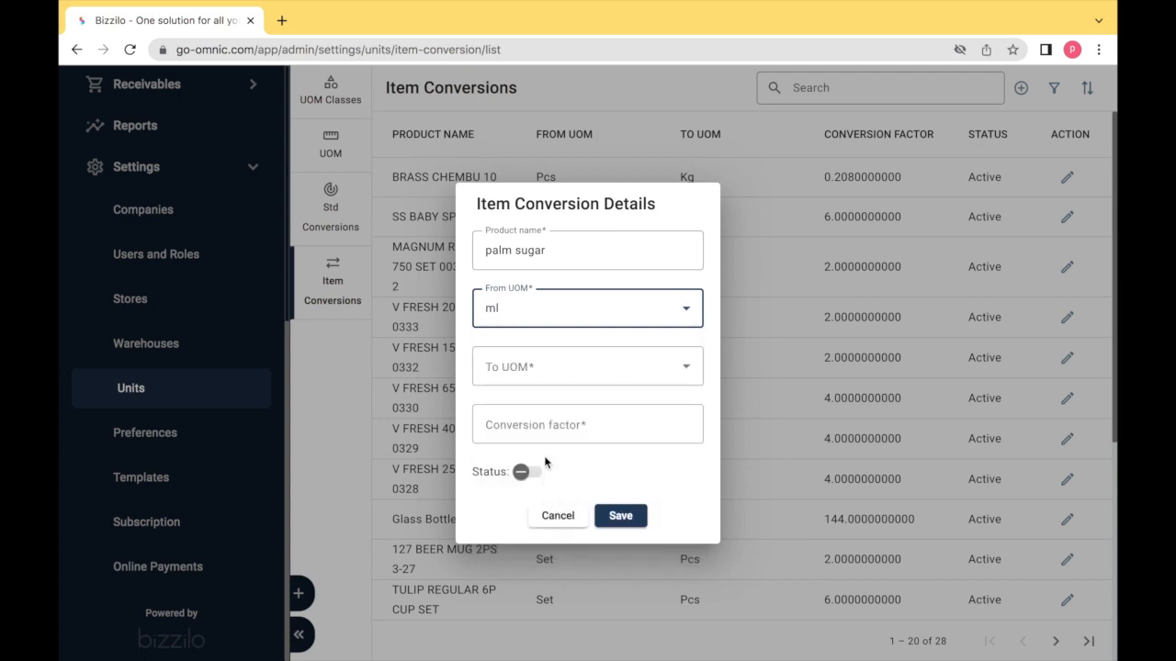
{"action": "left_click", "coordinate": [549, 378]}
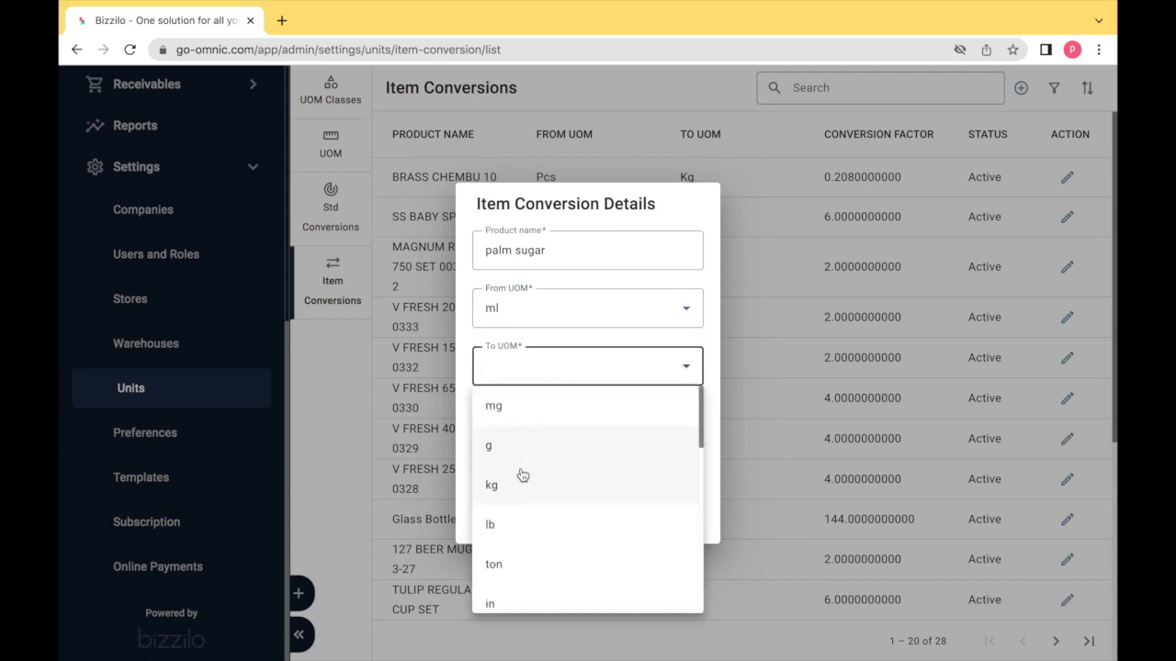
{"action": "scroll", "coordinate": [522, 475], "scroll_direction": "down", "scroll_amount": 5}
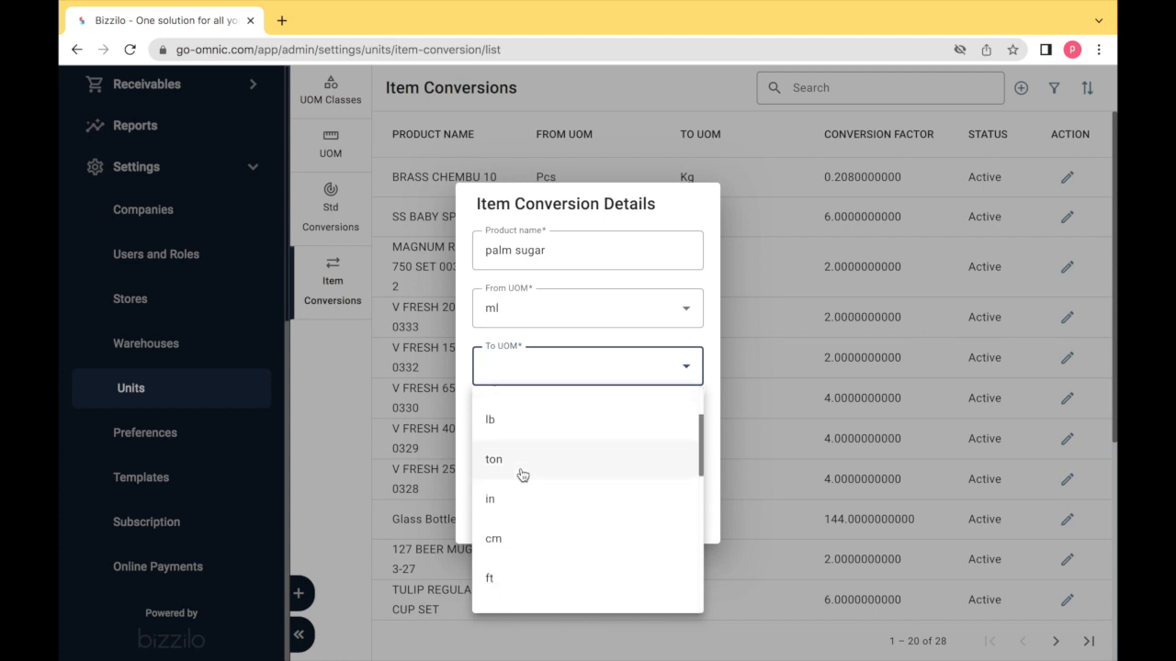
{"action": "scroll", "coordinate": [521, 475], "scroll_direction": "down", "scroll_amount": 4}
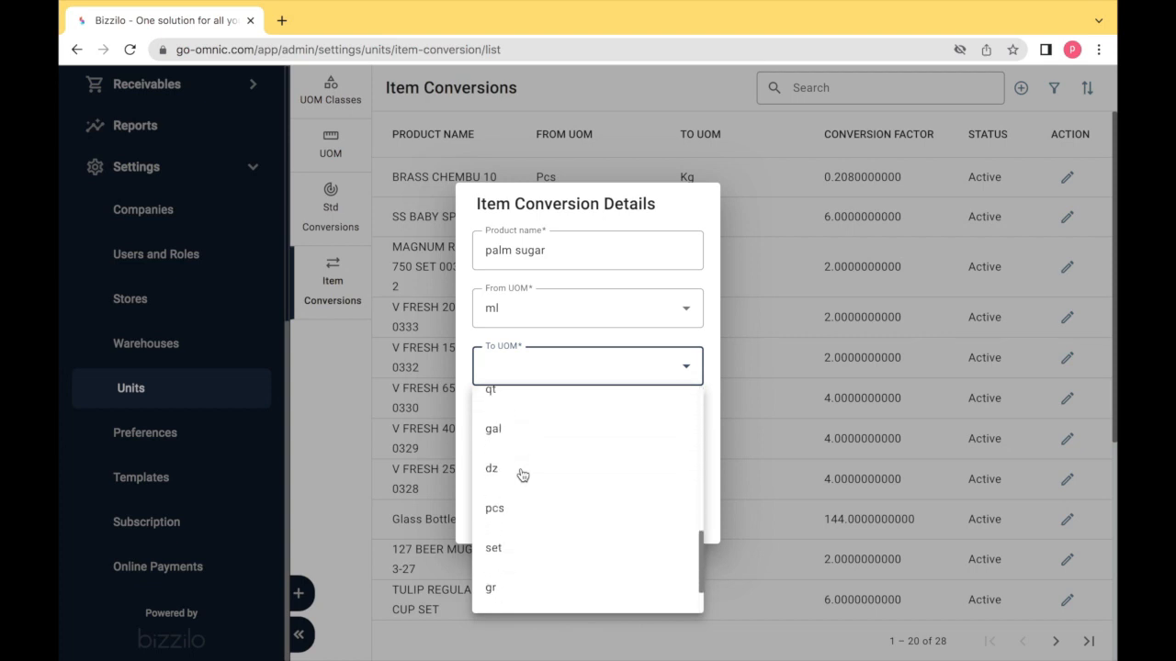
{"action": "left_click", "coordinate": [522, 579]}
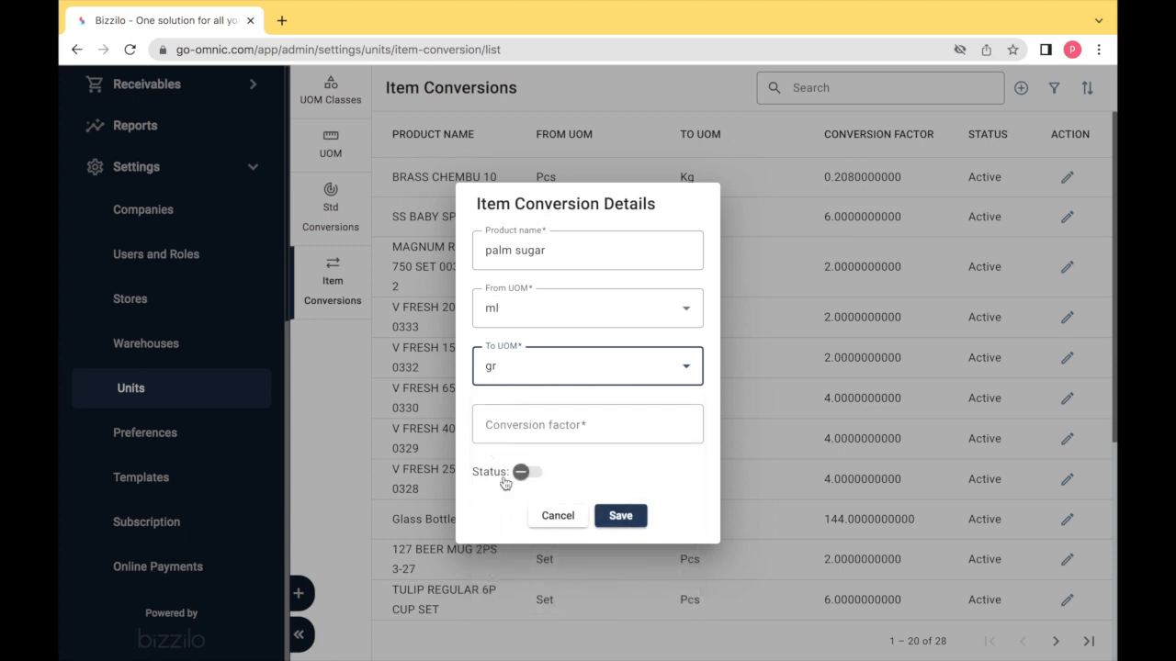
- Set the conversion factor to 1, make it active, and save
{"action": "left_click", "coordinate": [504, 425]}
{"action": "type", "text": "1"}
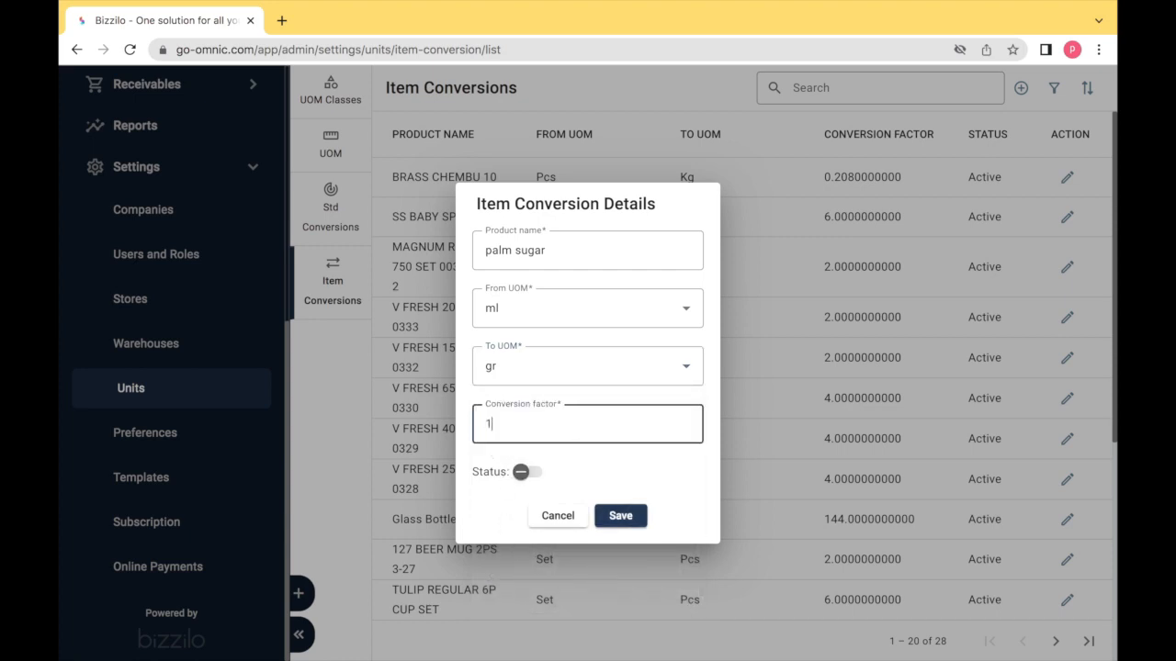
{"action": "left_click", "coordinate": [528, 472]}
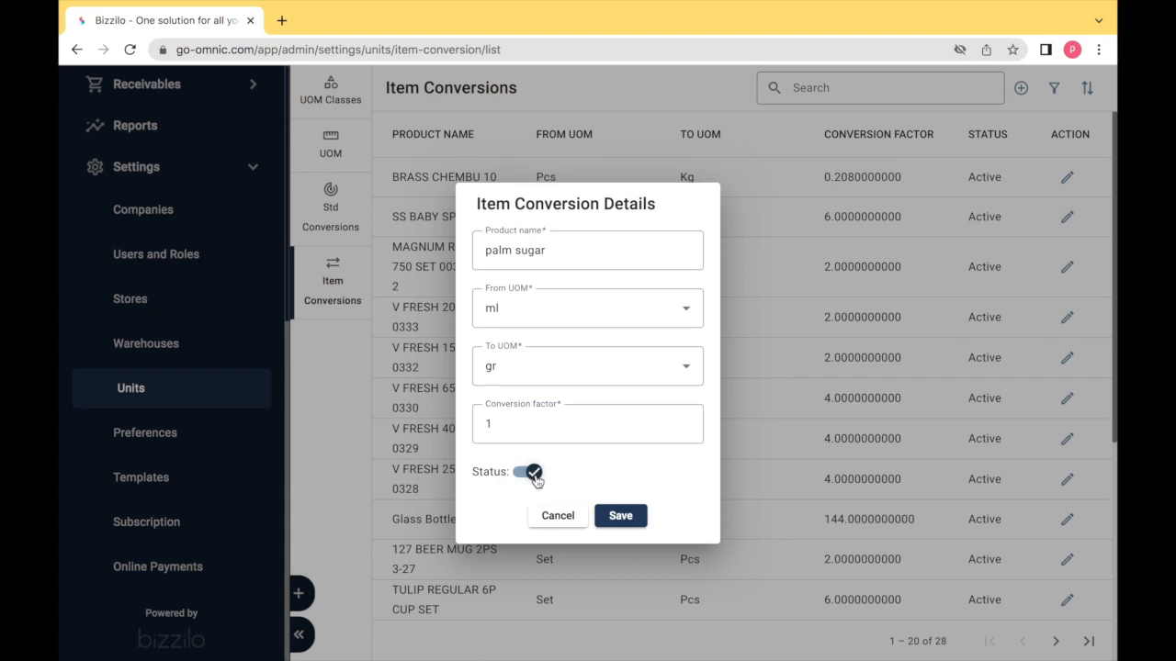
{"action": "left_click", "coordinate": [619, 516]}
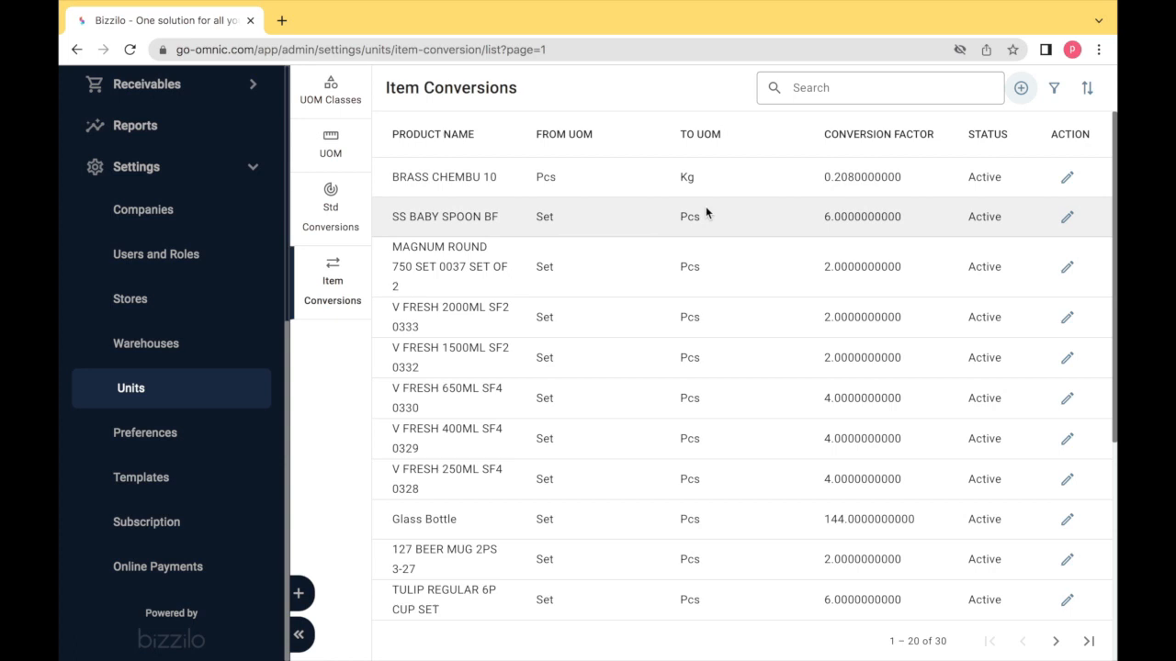
- Turn off the BRASS CHEMBU 10 Pcs-to-Kg conversion (factor 0.208) and save it
{"action": "left_click", "coordinate": [1067, 179]}
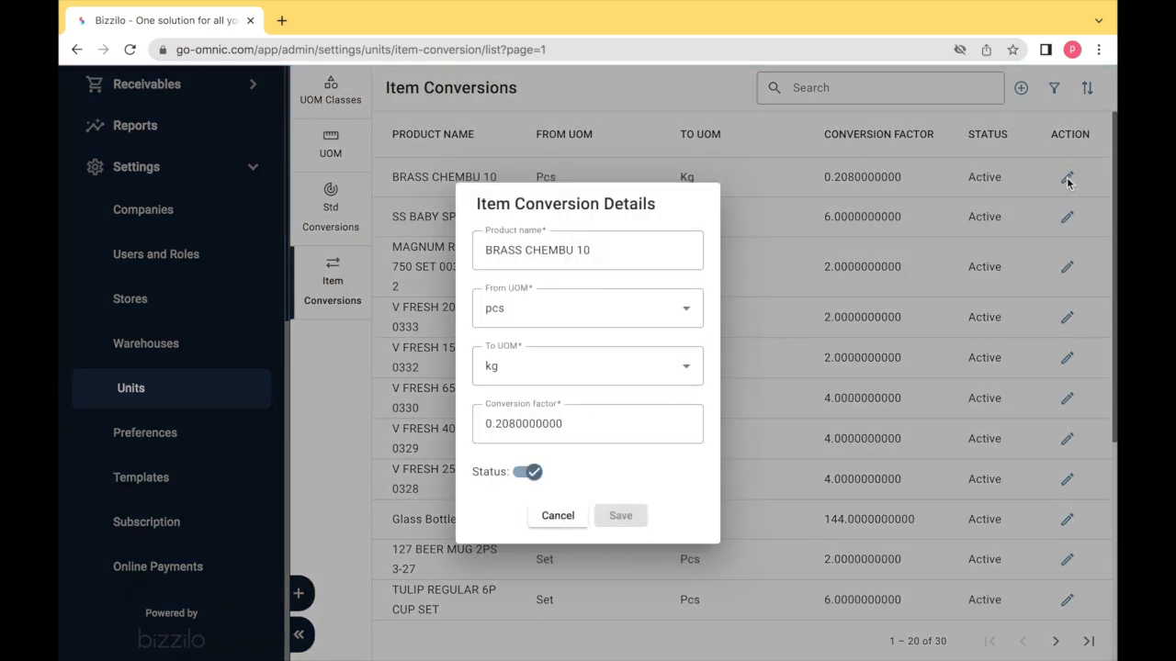
{"action": "left_click", "coordinate": [532, 473]}
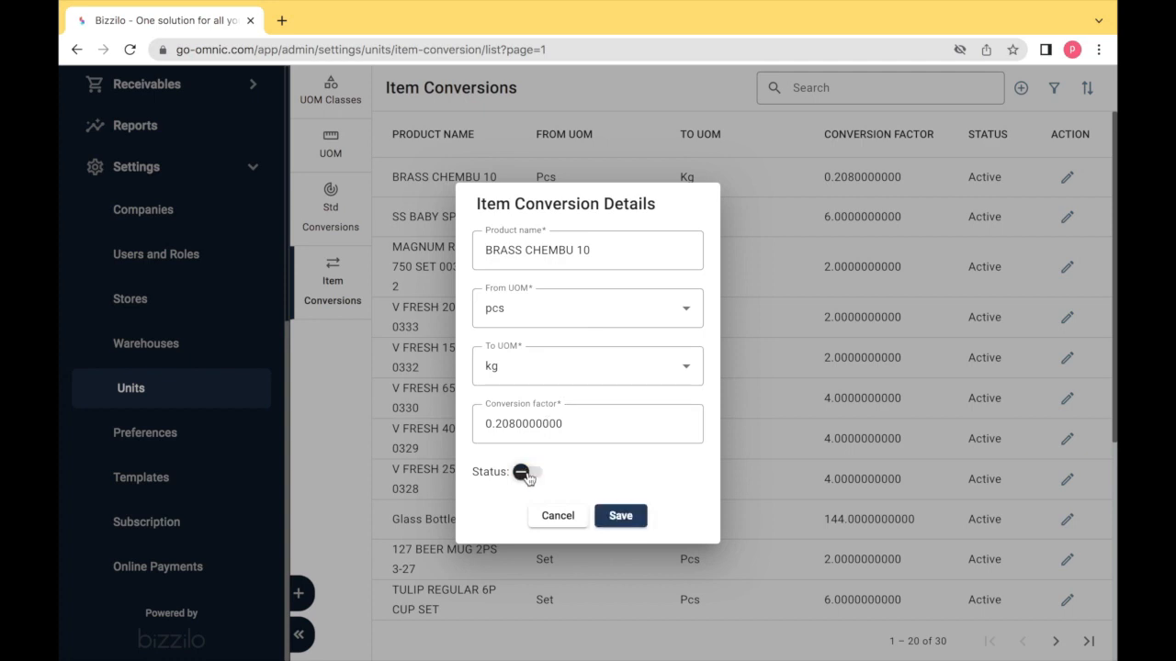
{"action": "left_click", "coordinate": [628, 520]}
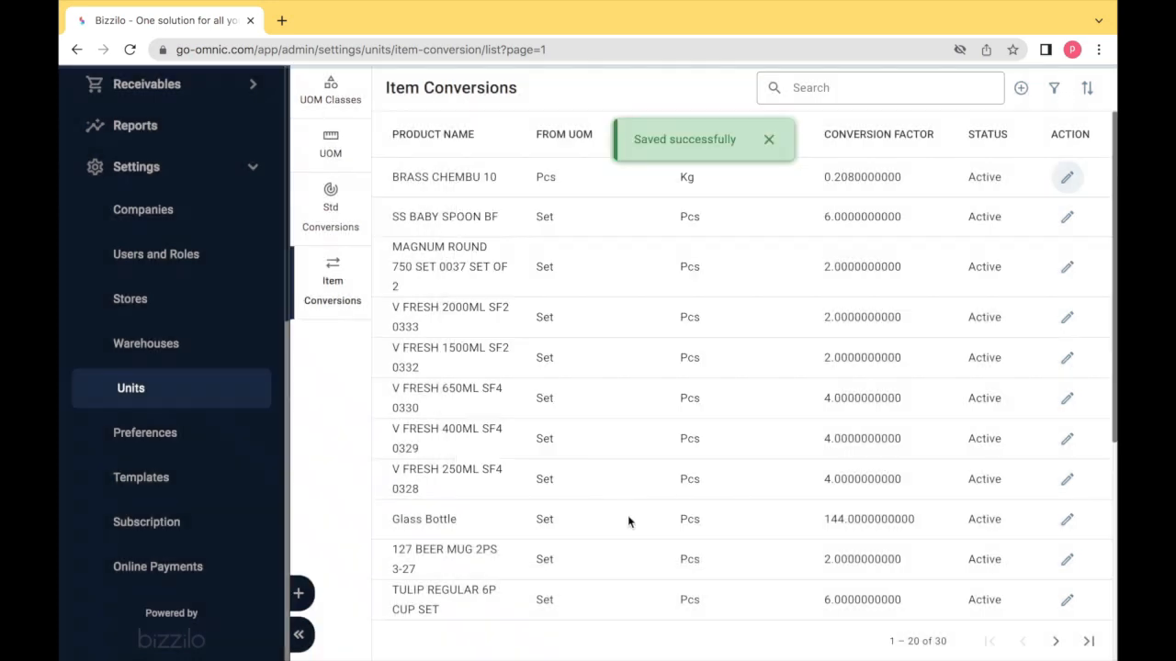